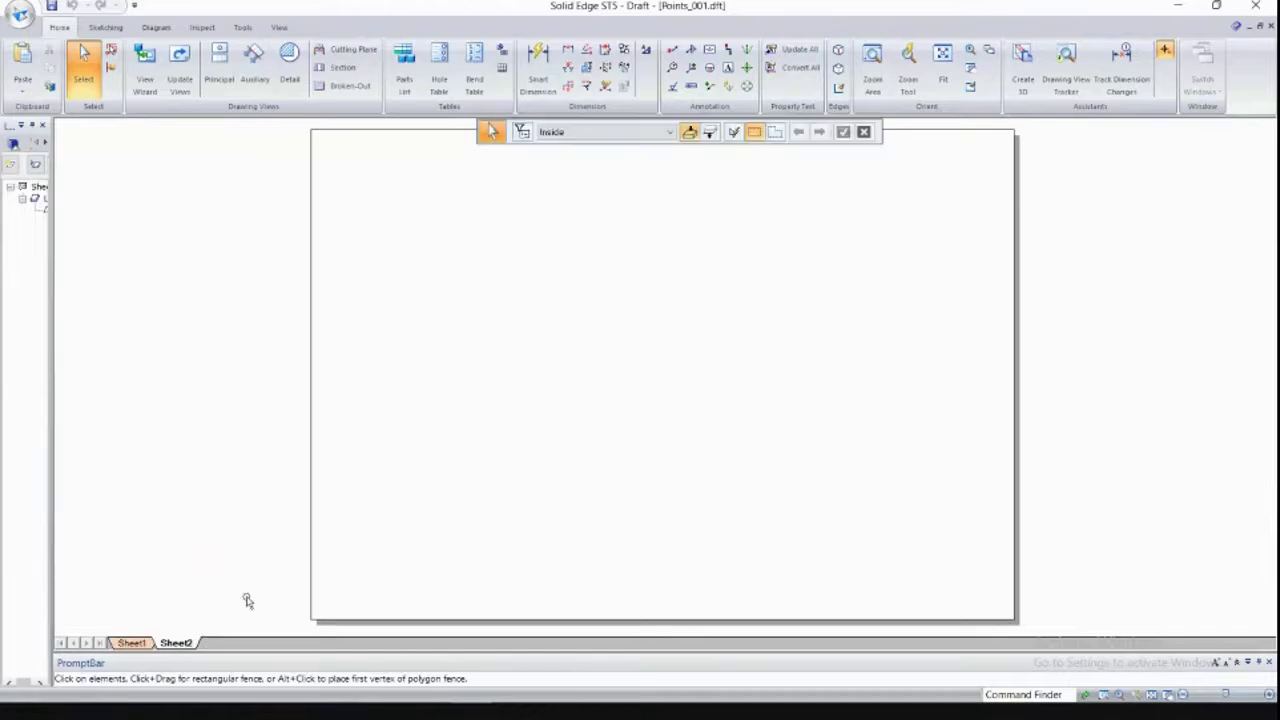
# Set the background sheet of Sheet1 to A4-Sheet and save the sheet setup as the defaults.
pyautogui.click(178, 643)
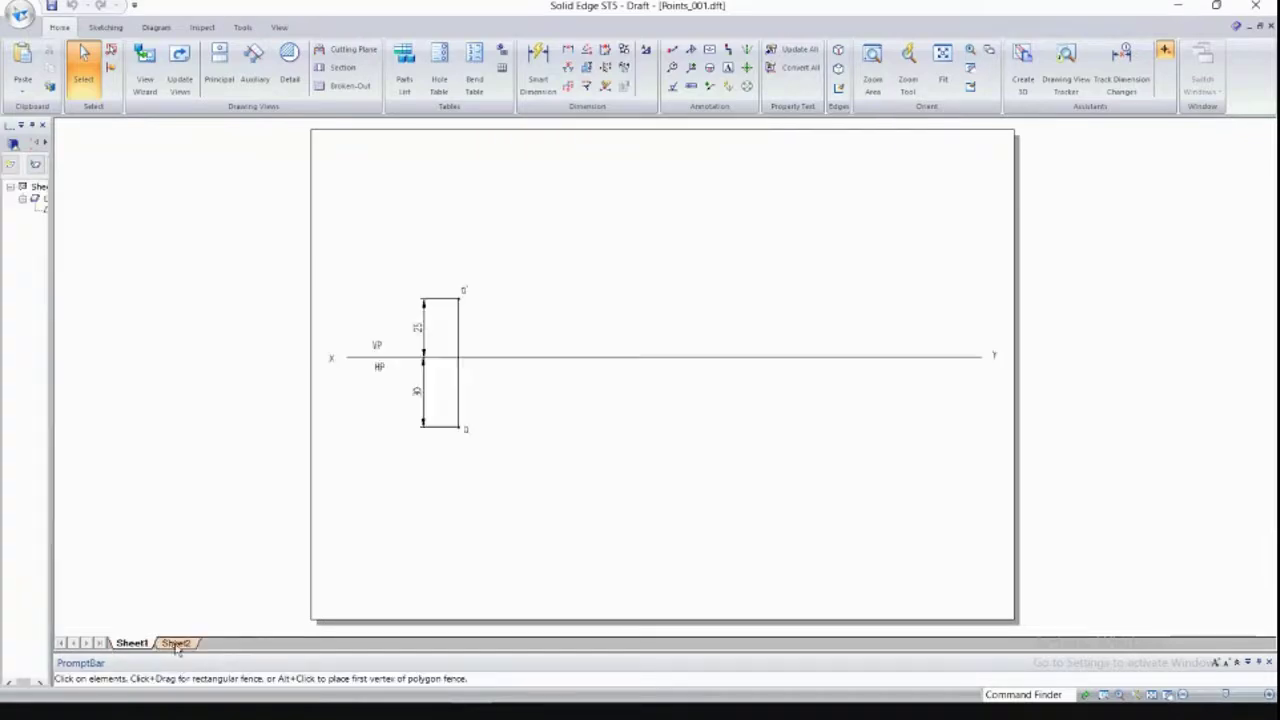
pyautogui.click(139, 645)
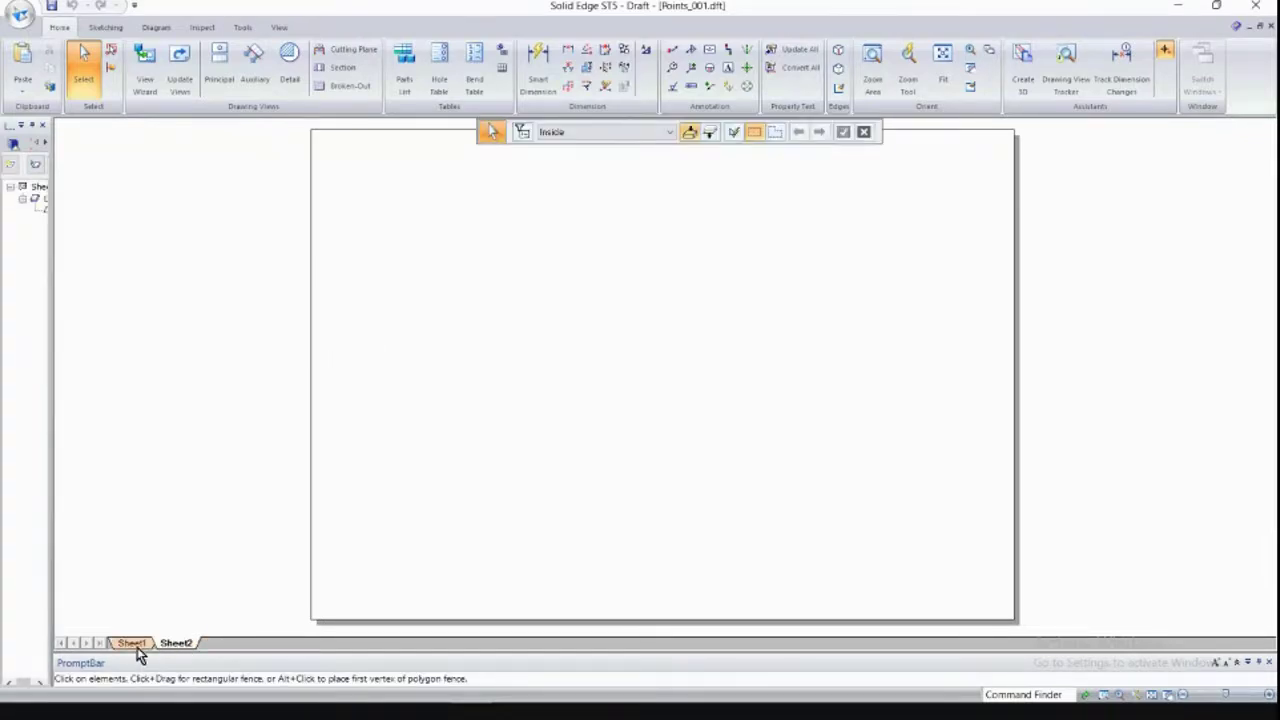
pyautogui.click(137, 647)
pyautogui.rightClick(139, 648)
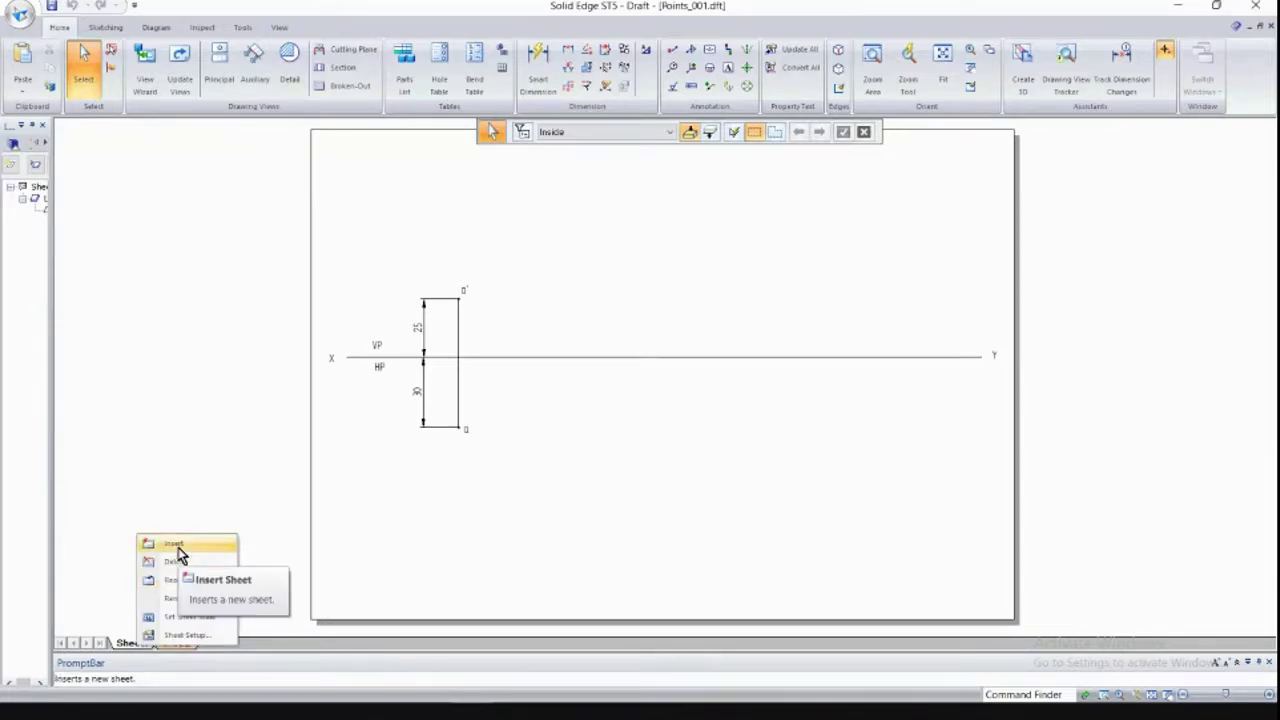
pyautogui.click(190, 637)
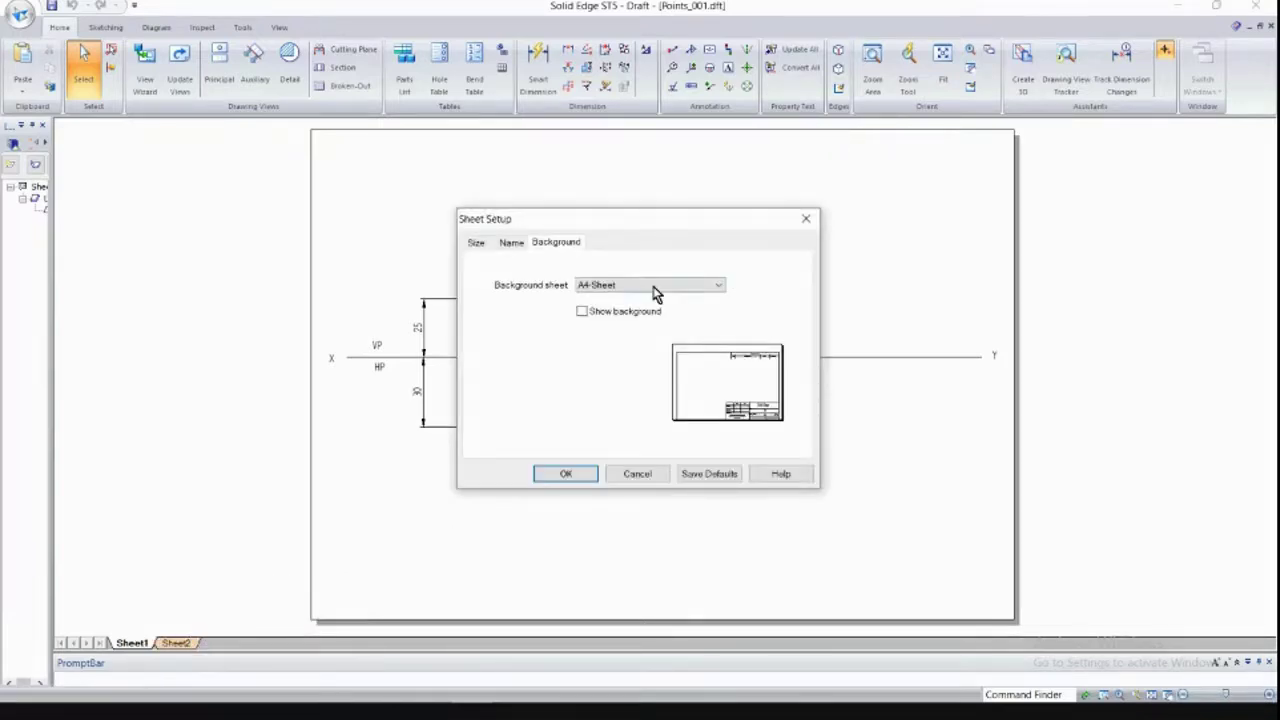
pyautogui.click(655, 292)
pyautogui.click(628, 343)
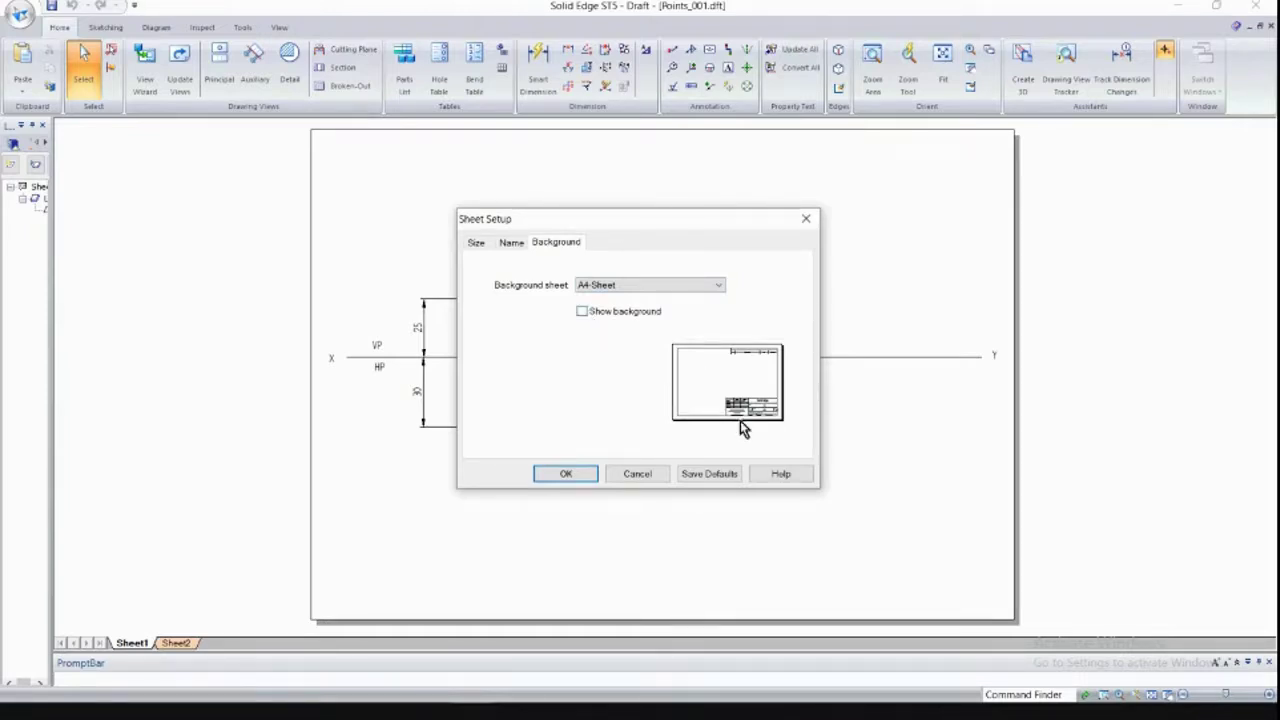
pyautogui.click(712, 475)
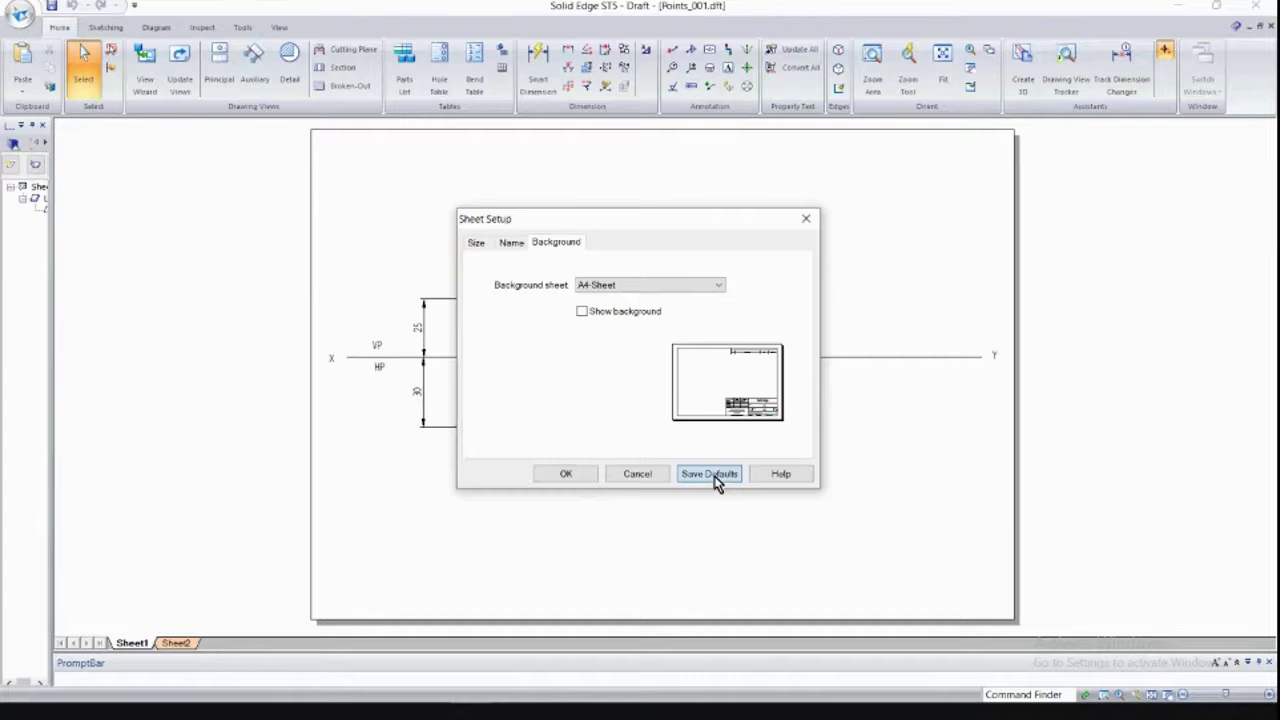
pyautogui.click(590, 476)
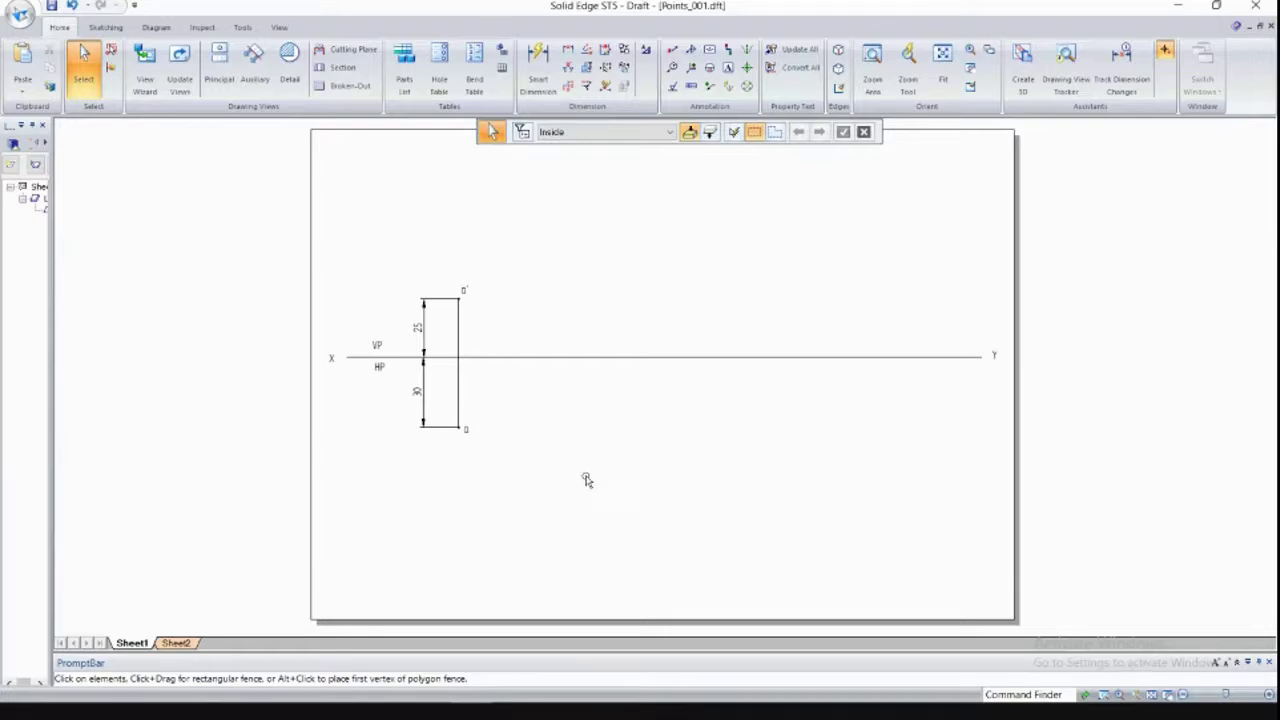
# Insert a new sheet after Sheet2 and return to Sheet2.
pyautogui.rightClick(166, 647)
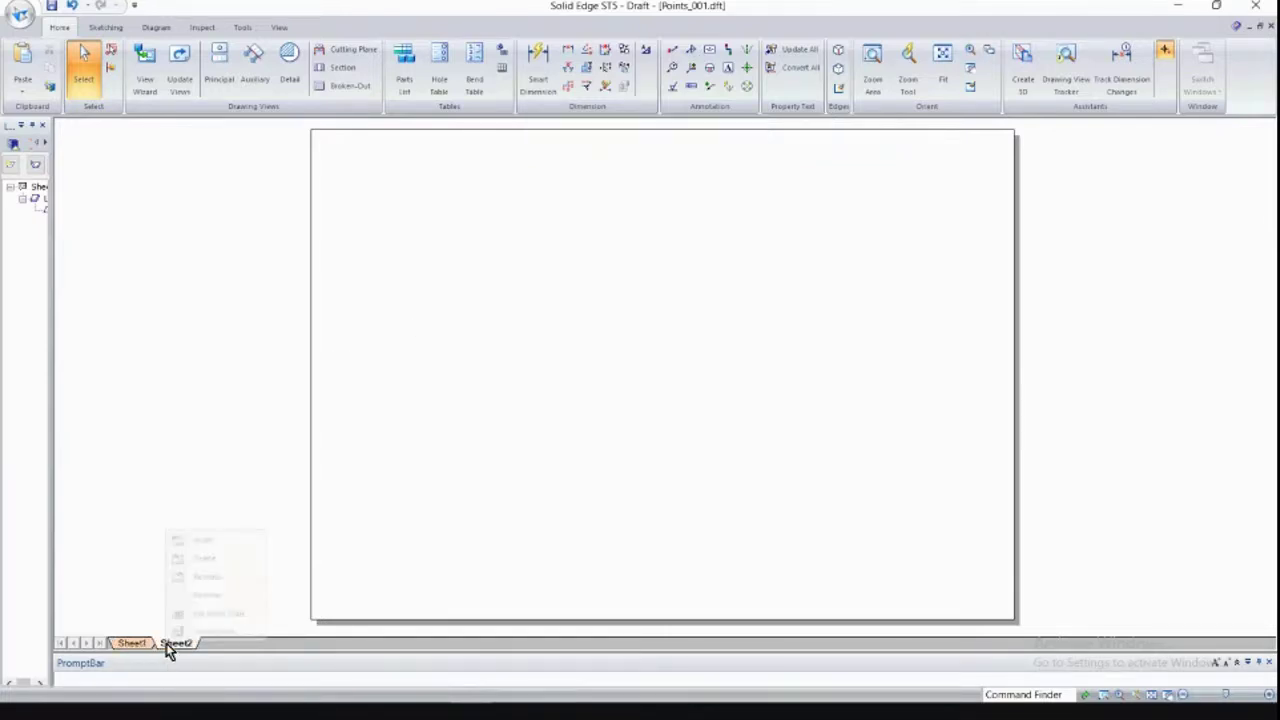
pyautogui.click(217, 554)
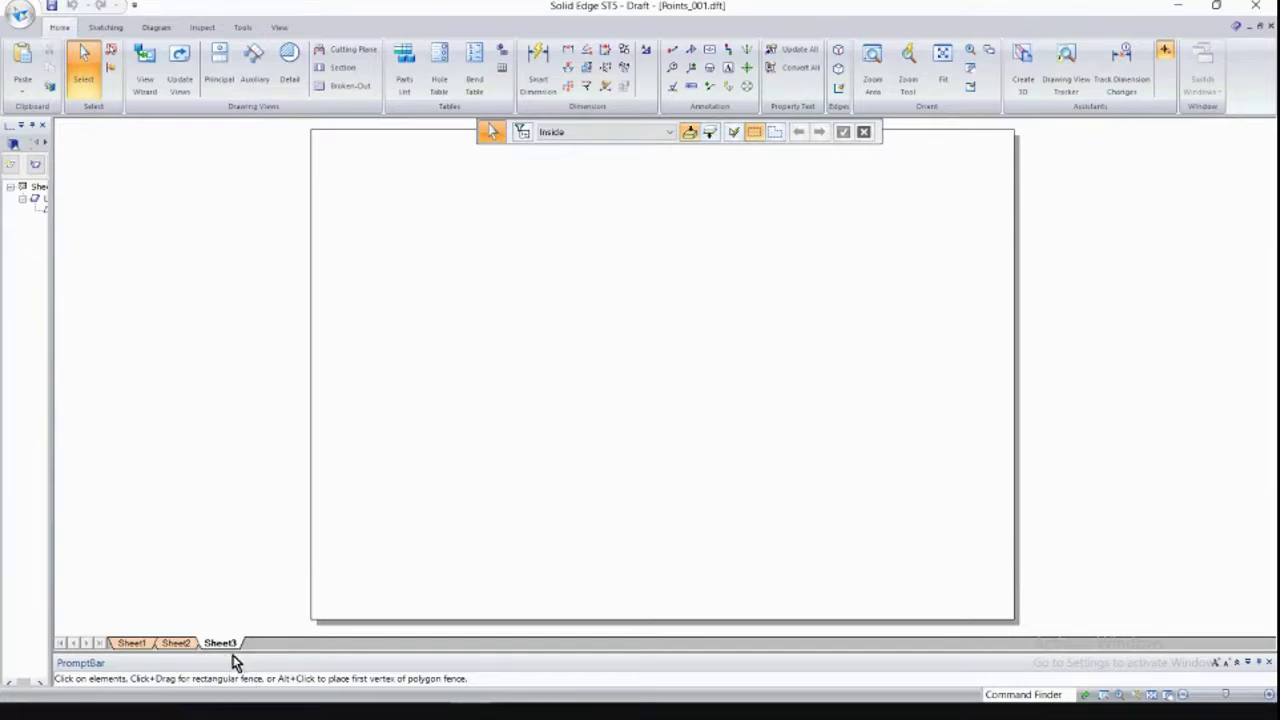
pyautogui.click(132, 643)
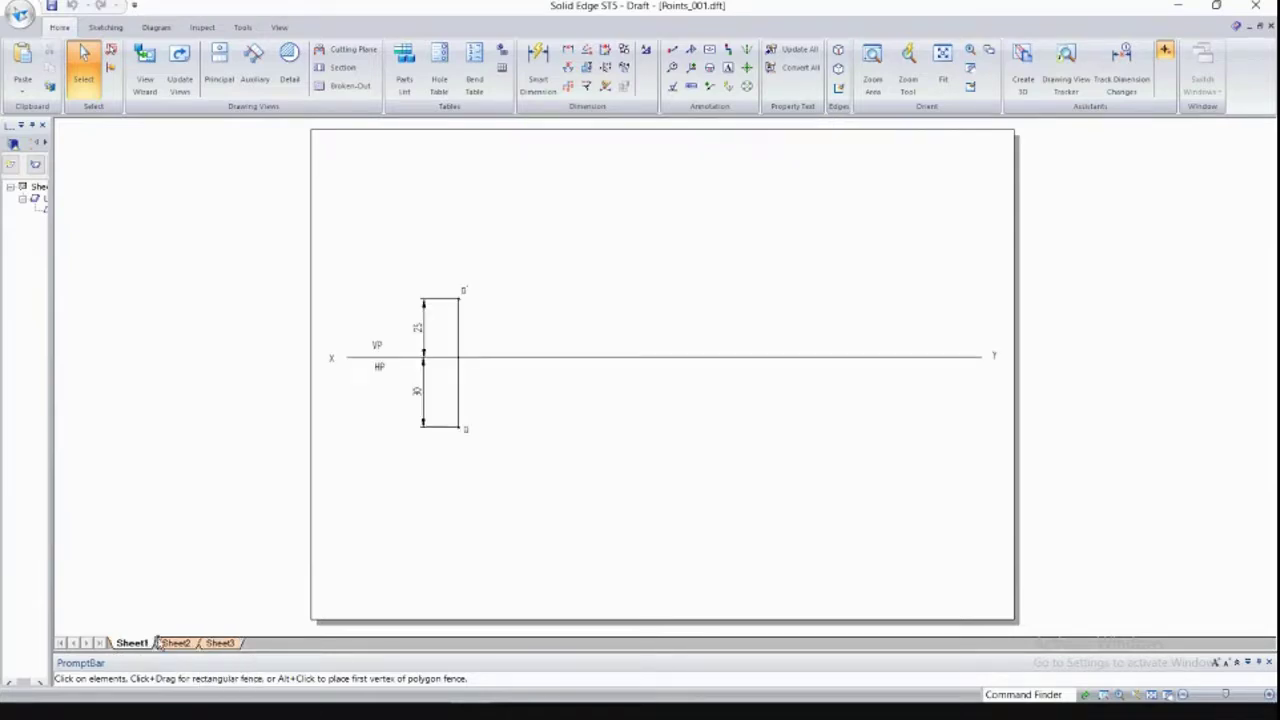
pyautogui.click(178, 643)
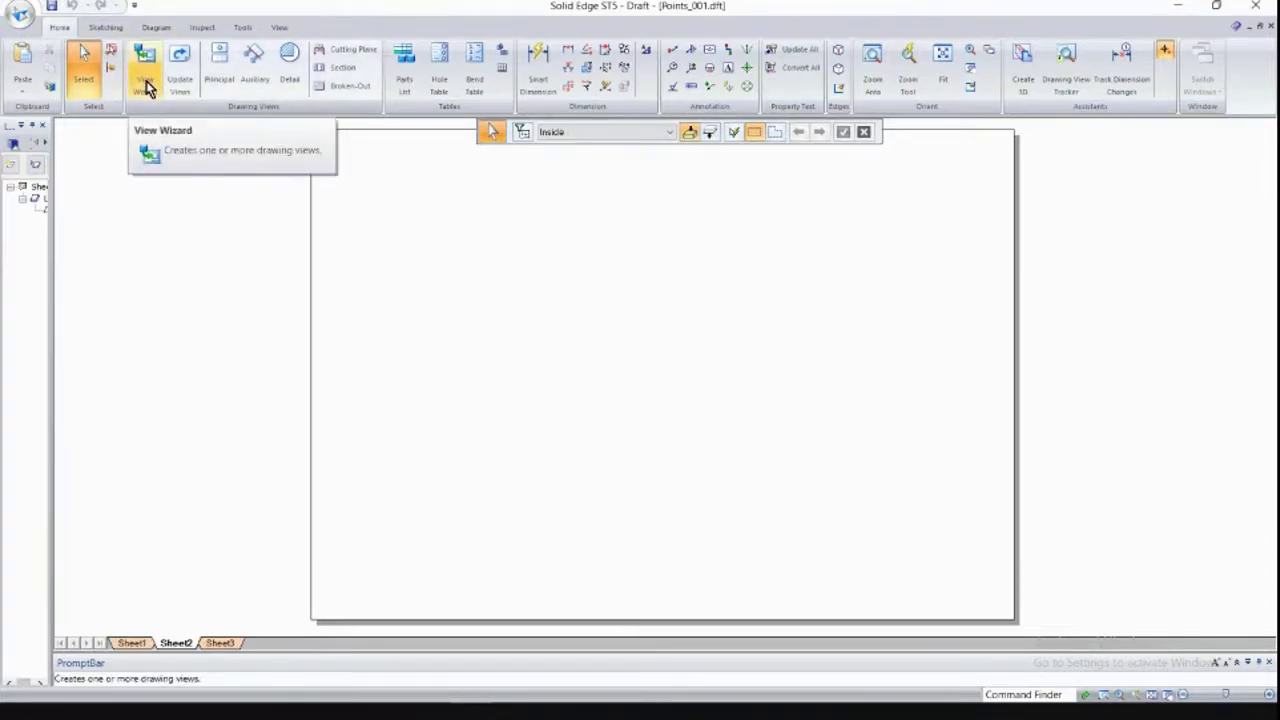
# Draw a long horizontal line across the middle of Sheet2 with the Continuous line type and a 0.5 mm width.
pyautogui.moveTo(388, 684)
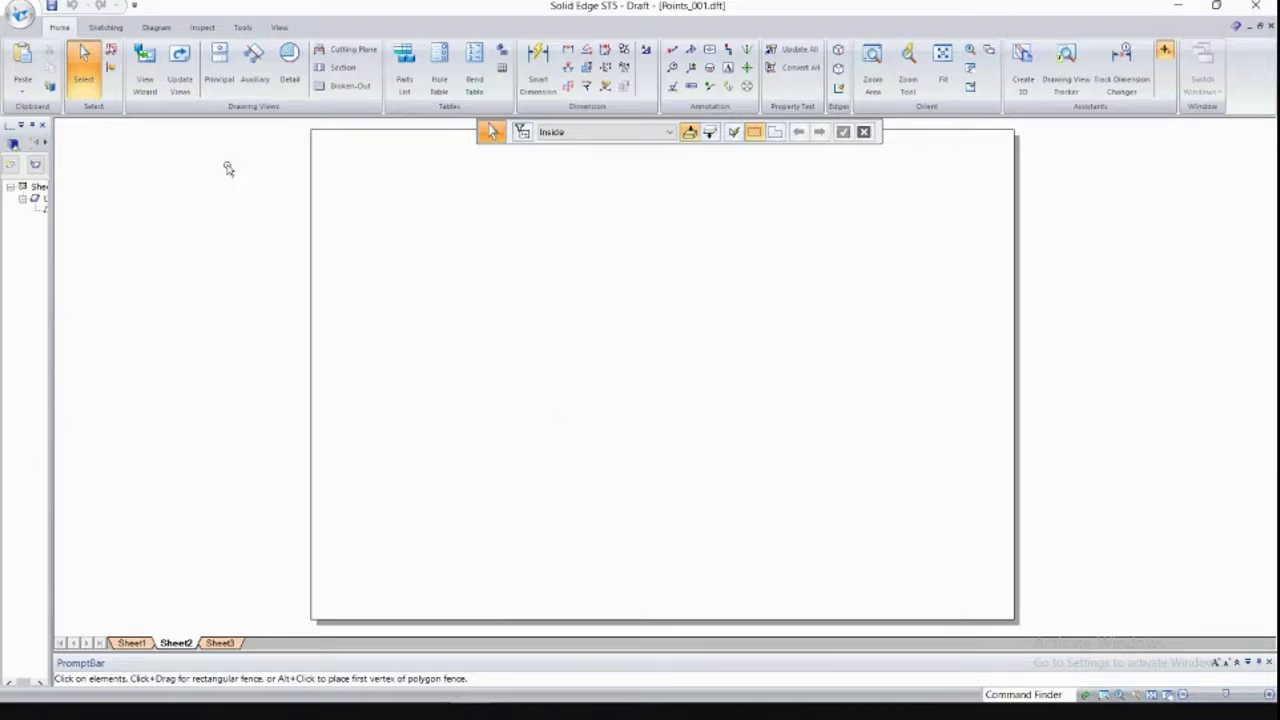
pyautogui.click(103, 28)
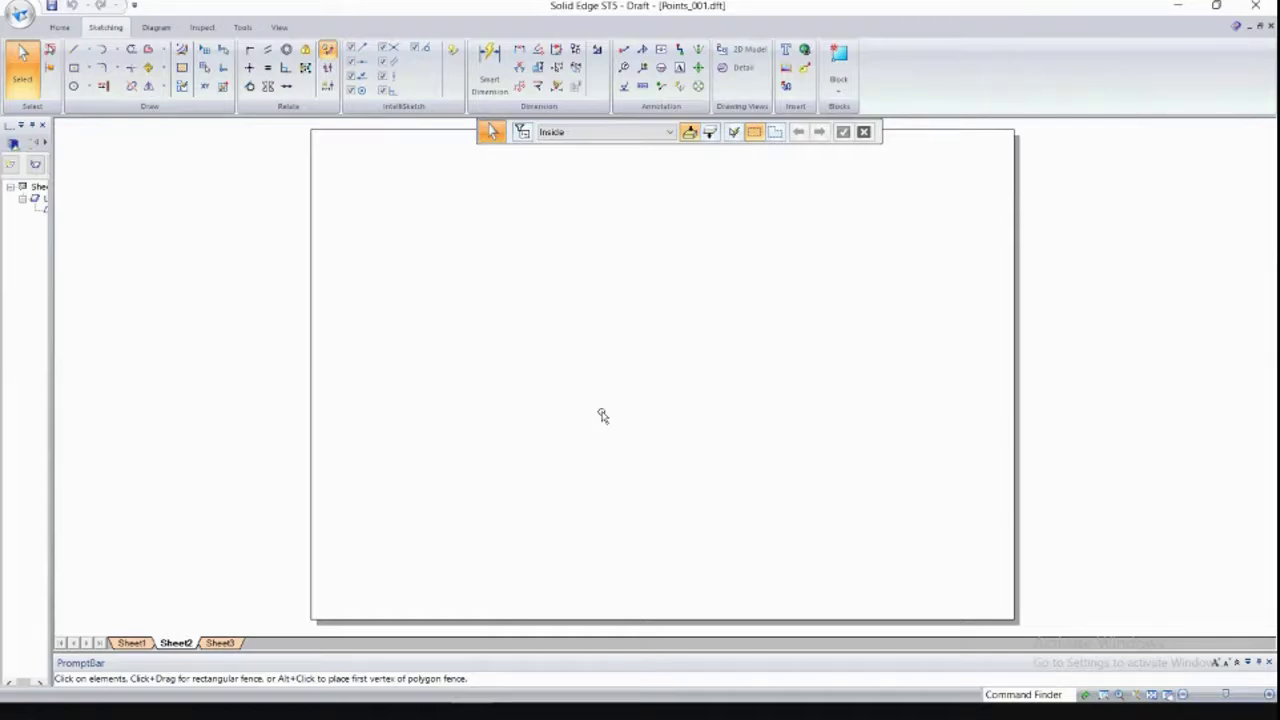
pyautogui.click(76, 50)
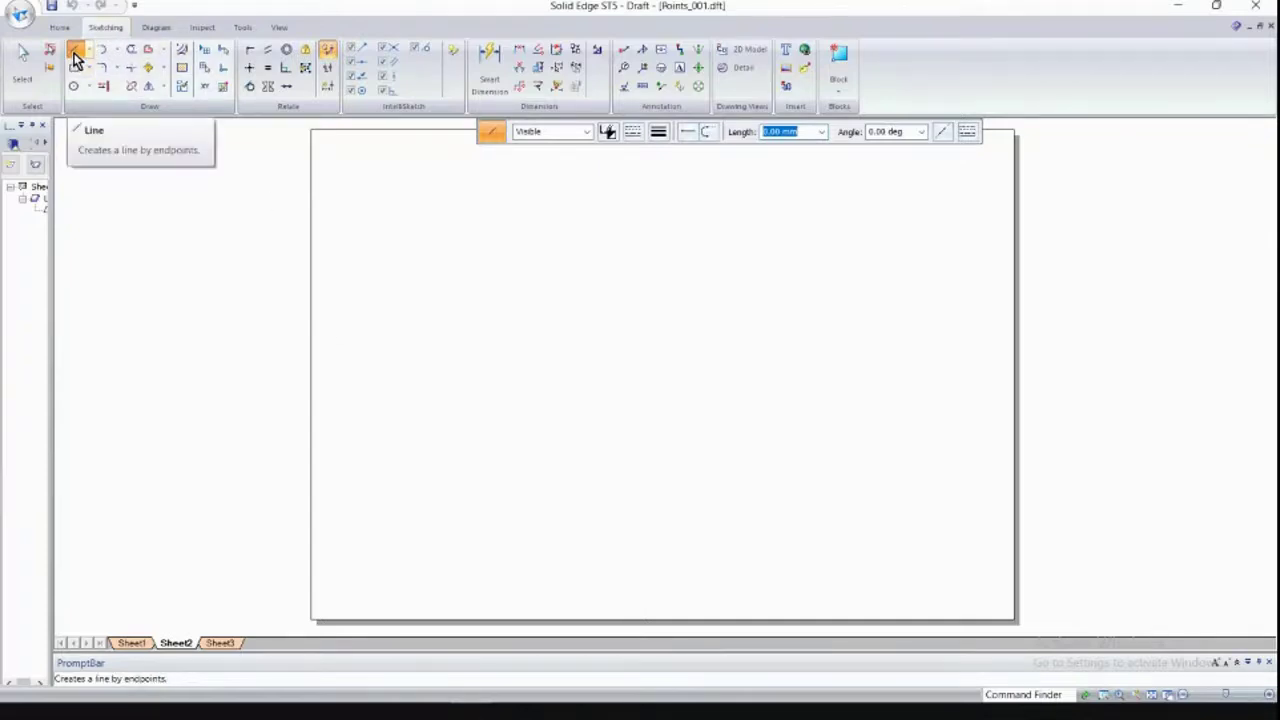
pyautogui.click(633, 132)
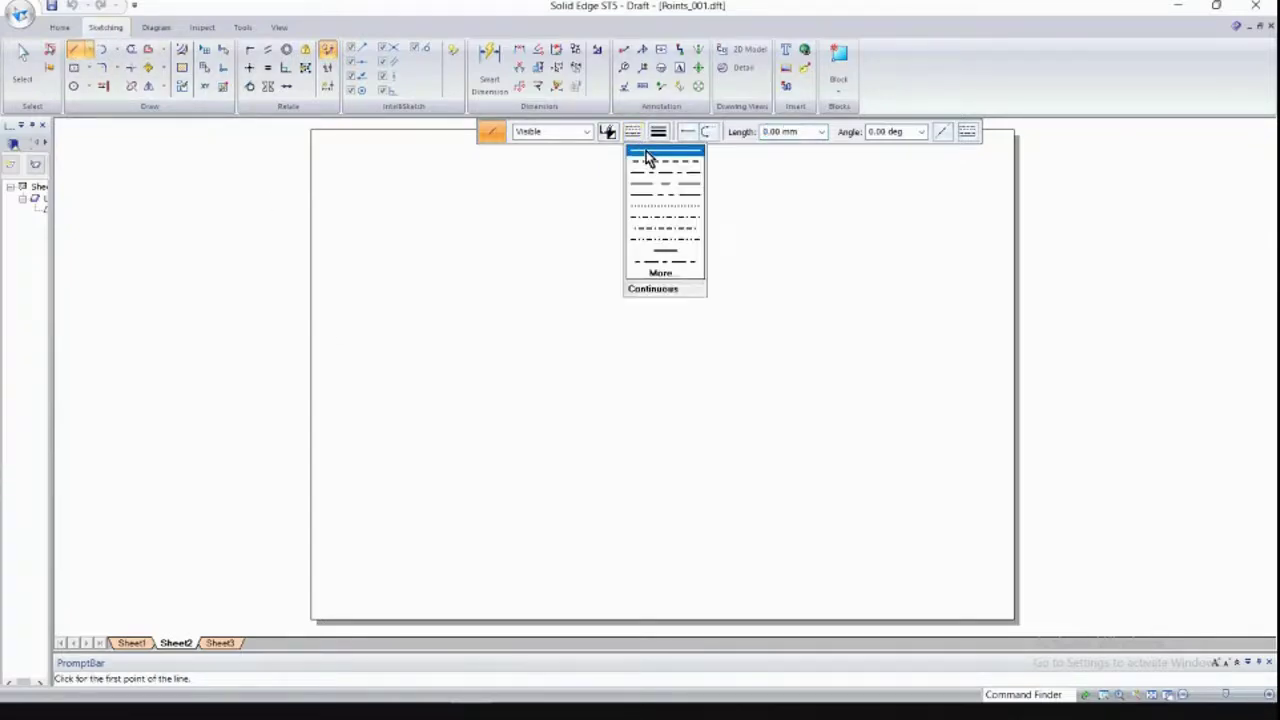
pyautogui.click(646, 155)
pyautogui.click(659, 132)
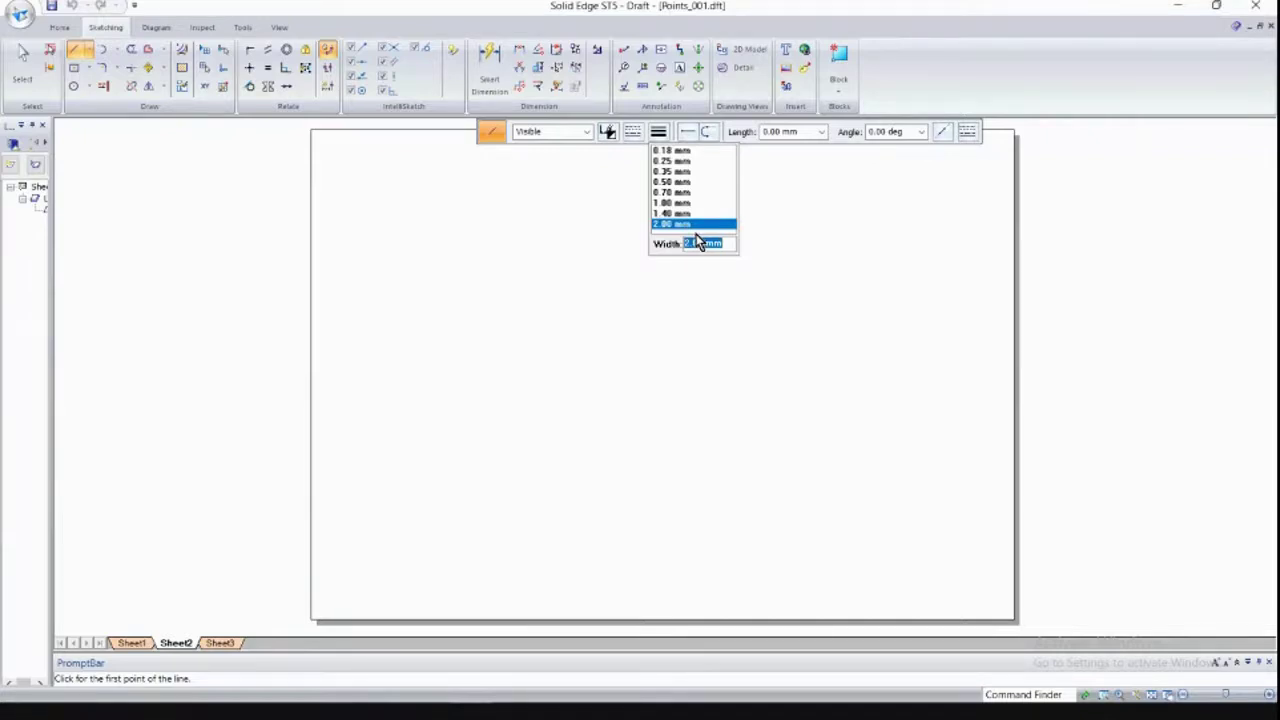
pyautogui.write('0.5')
pyautogui.press('Return')
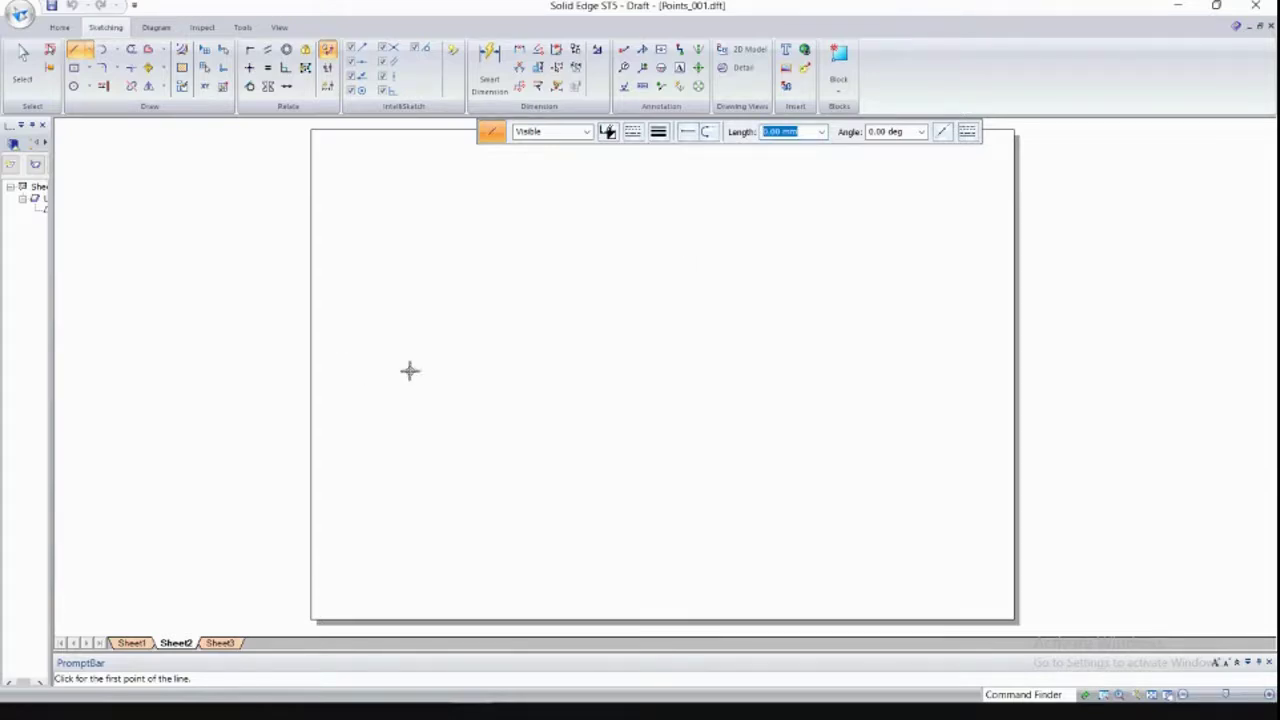
pyautogui.click(346, 364)
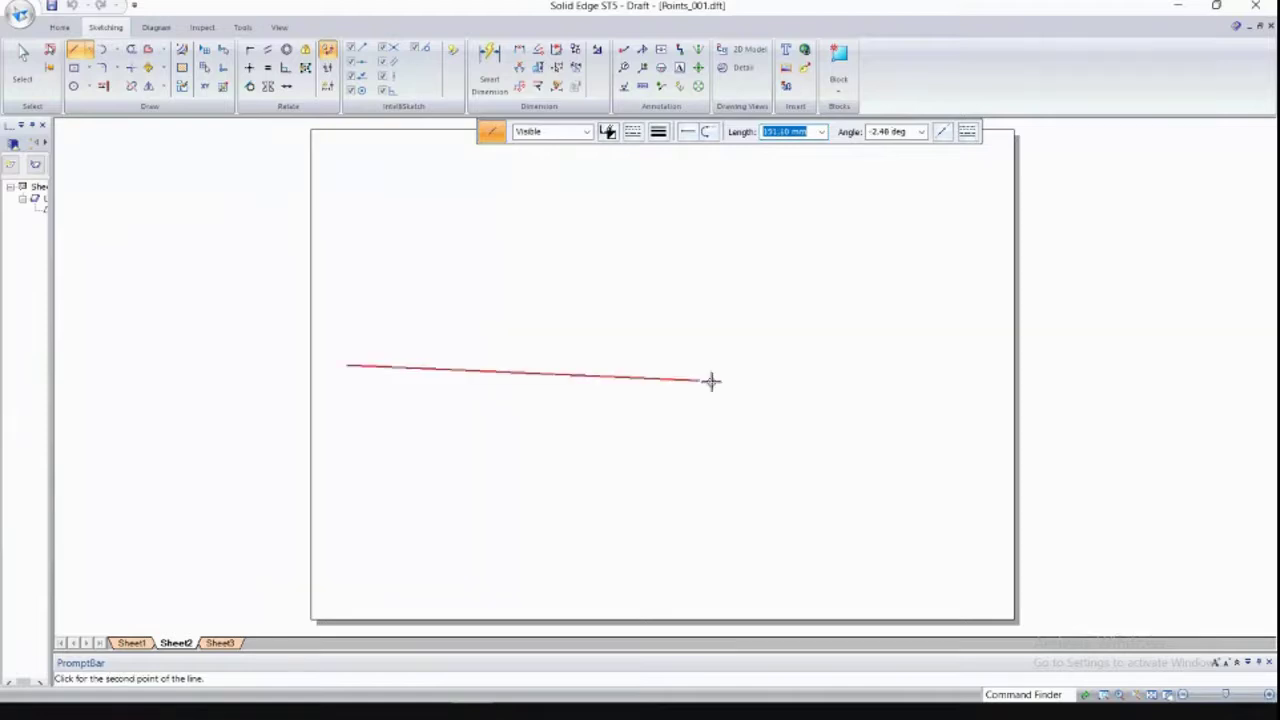
pyautogui.click(947, 365)
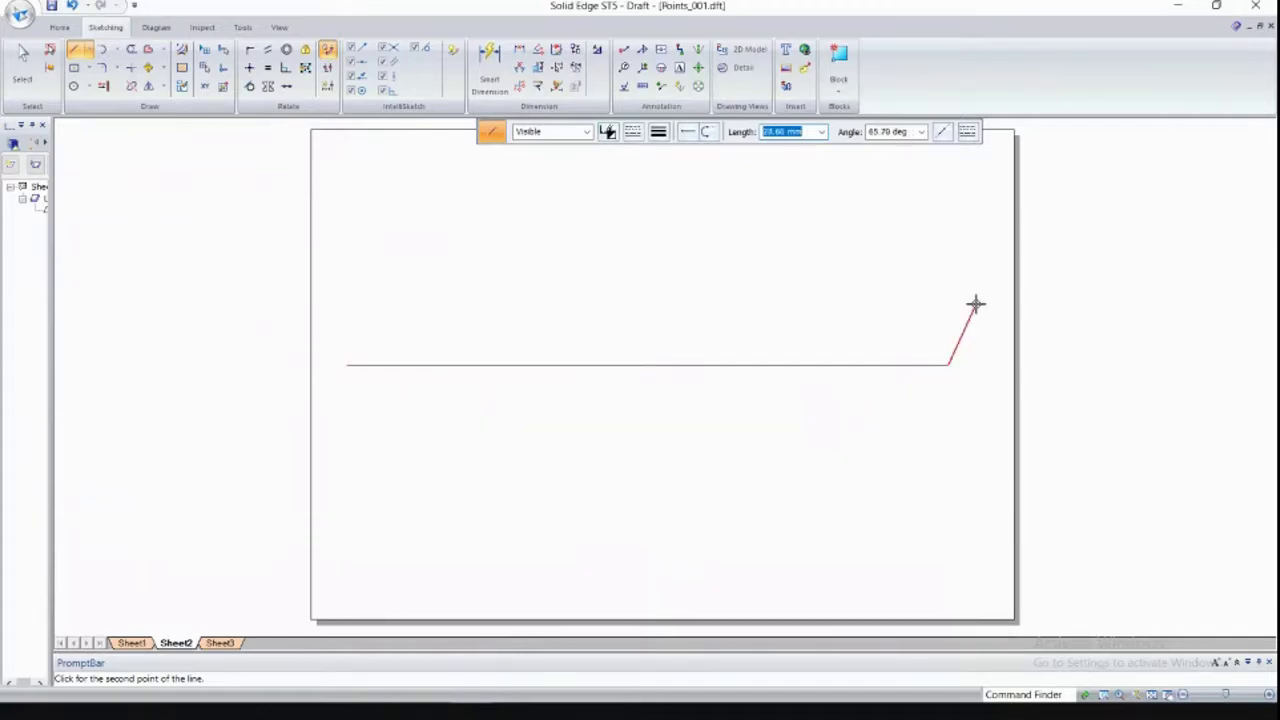
pyautogui.rightClick(962, 314)
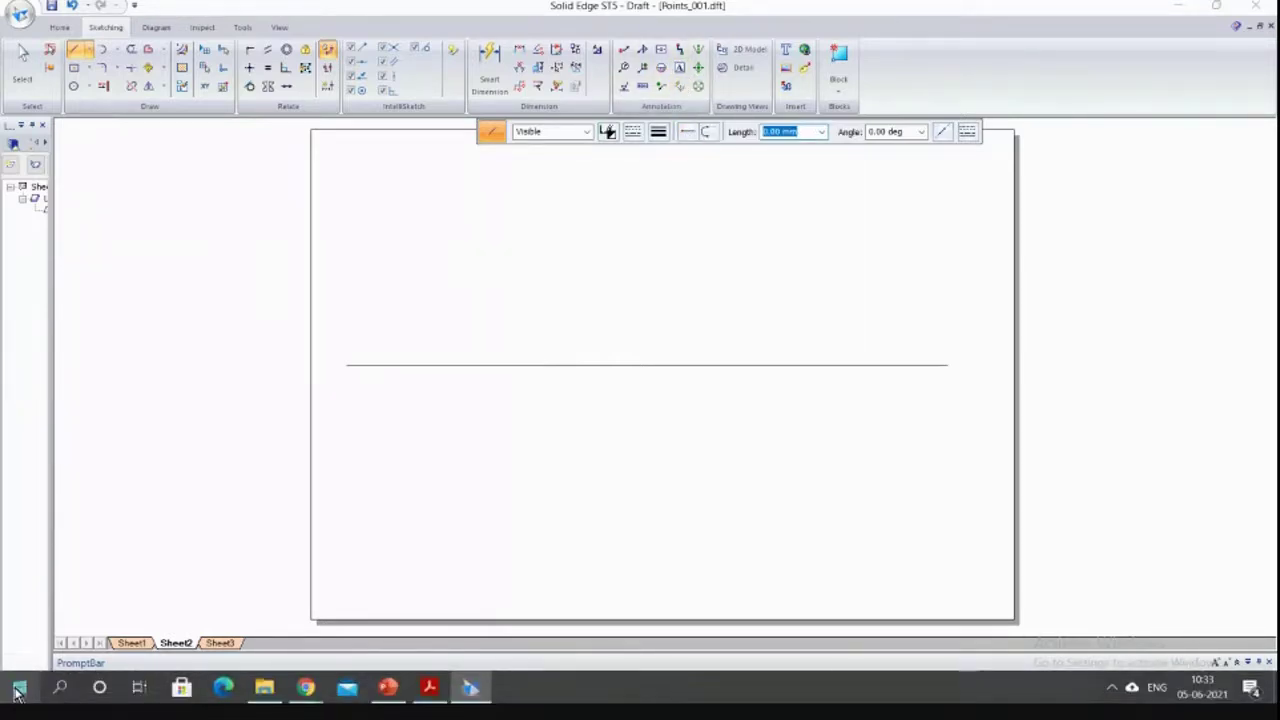
# Launch Windows Magnifier, try it at 200% and return it to 100%, with its window moved over the drawing sheet.
pyautogui.click(17, 689)
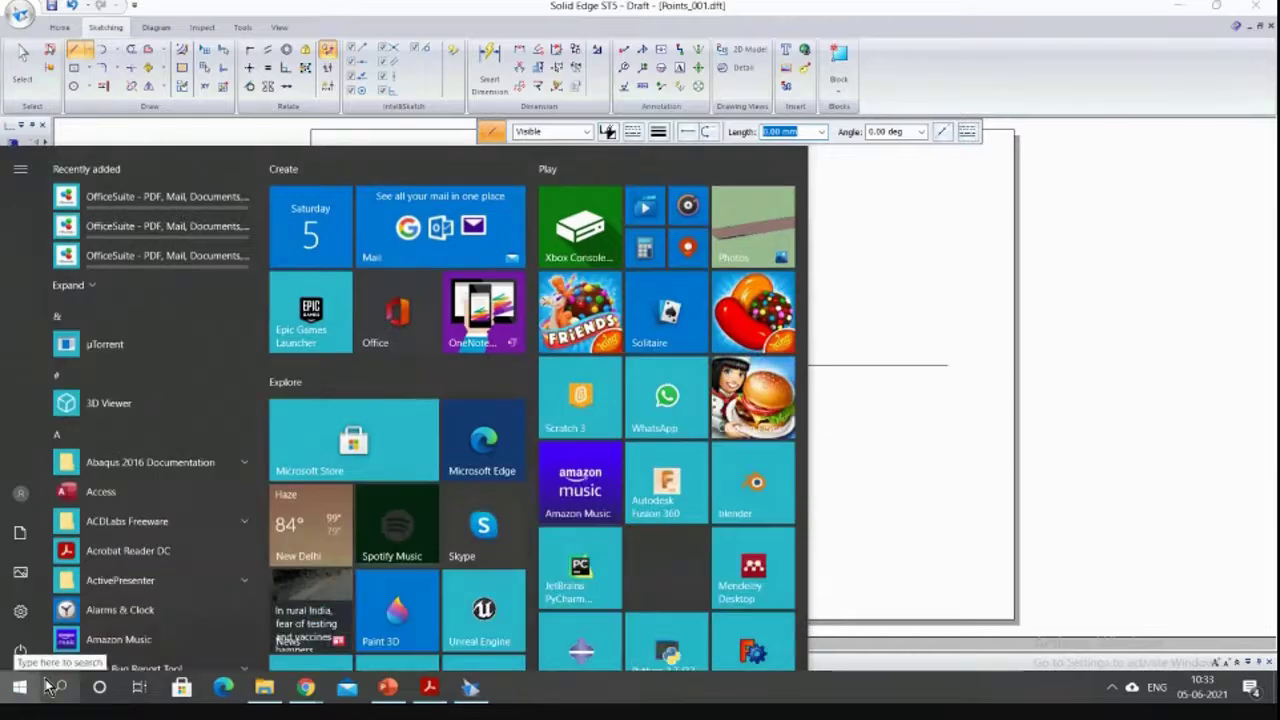
pyautogui.write('mail')
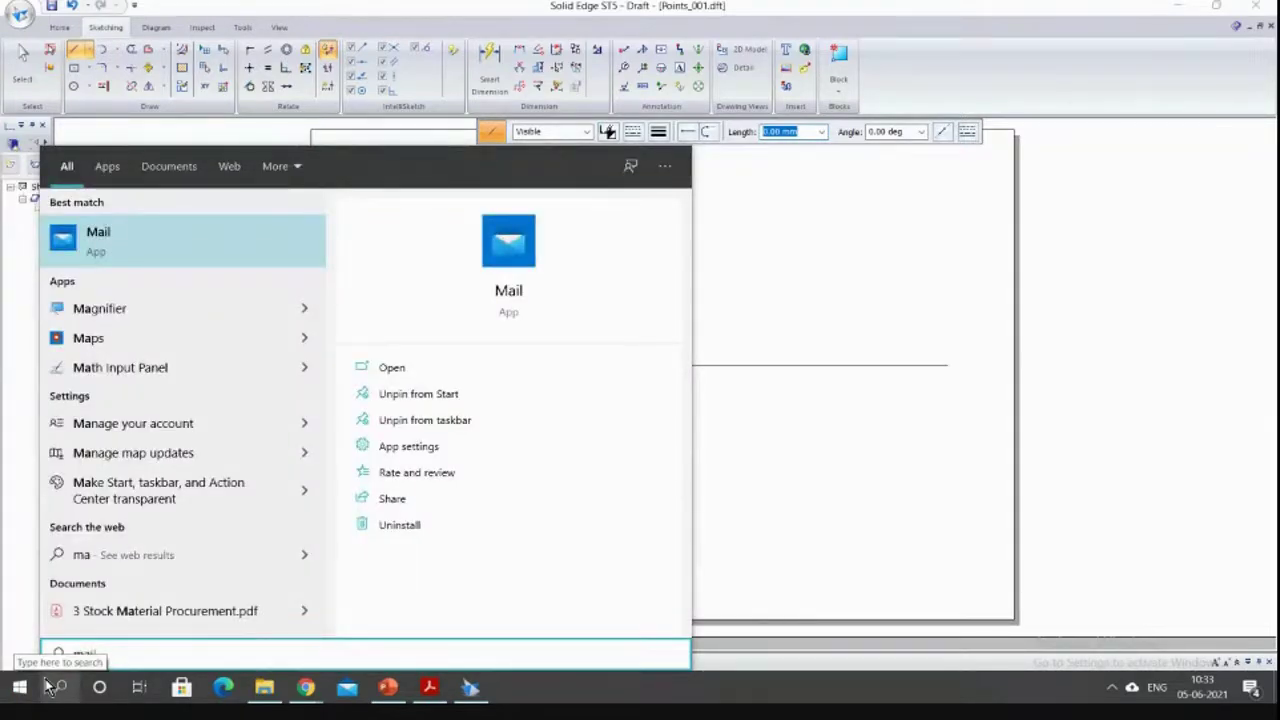
pyautogui.write('gni')
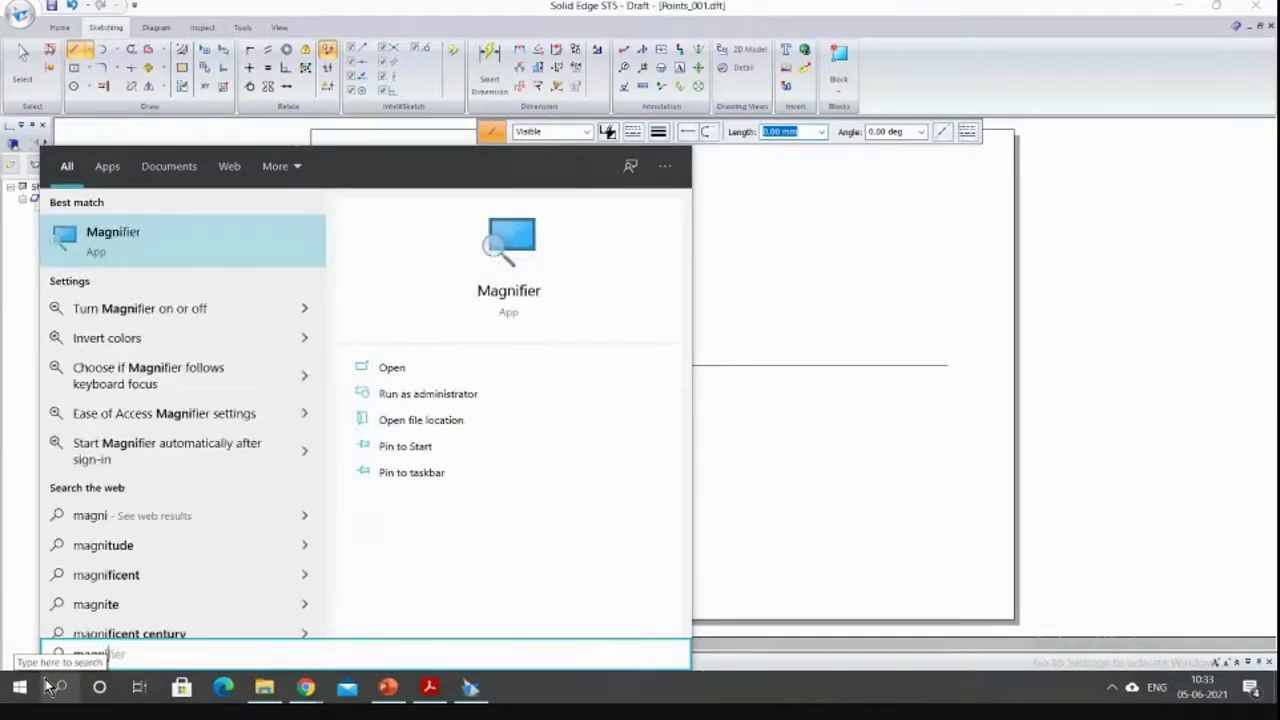
pyautogui.click(126, 243)
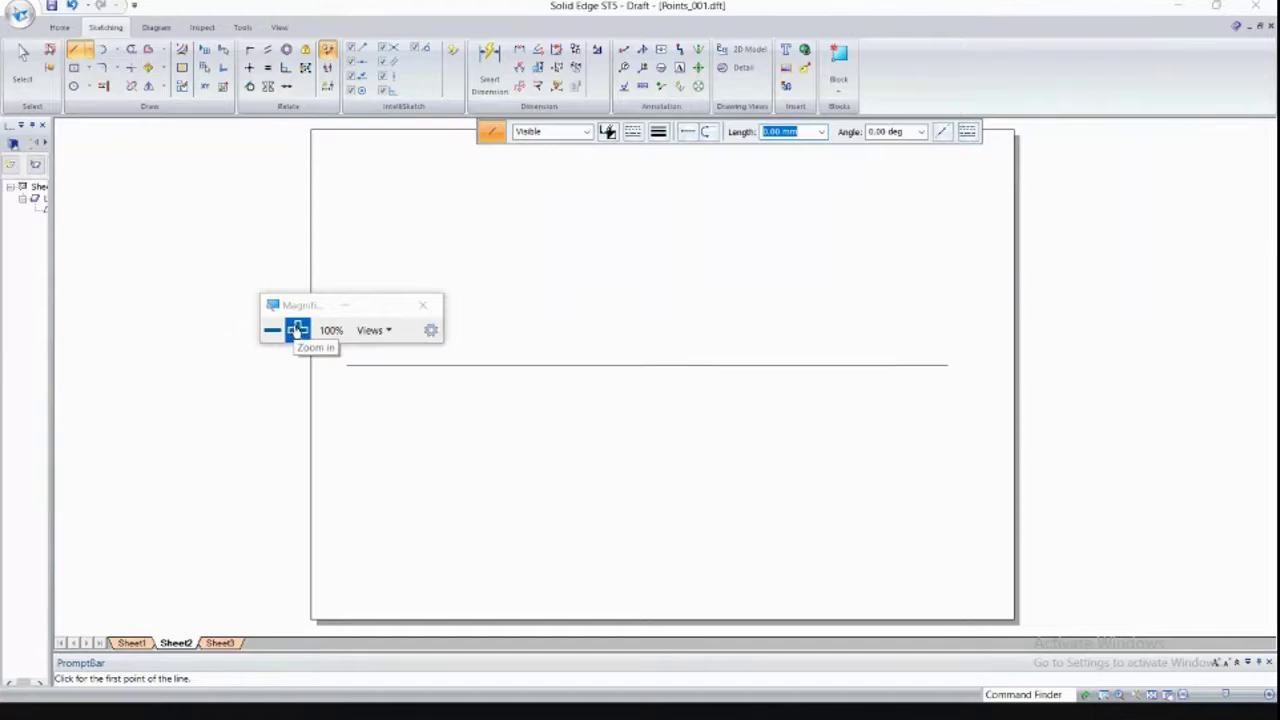
pyautogui.click(297, 330)
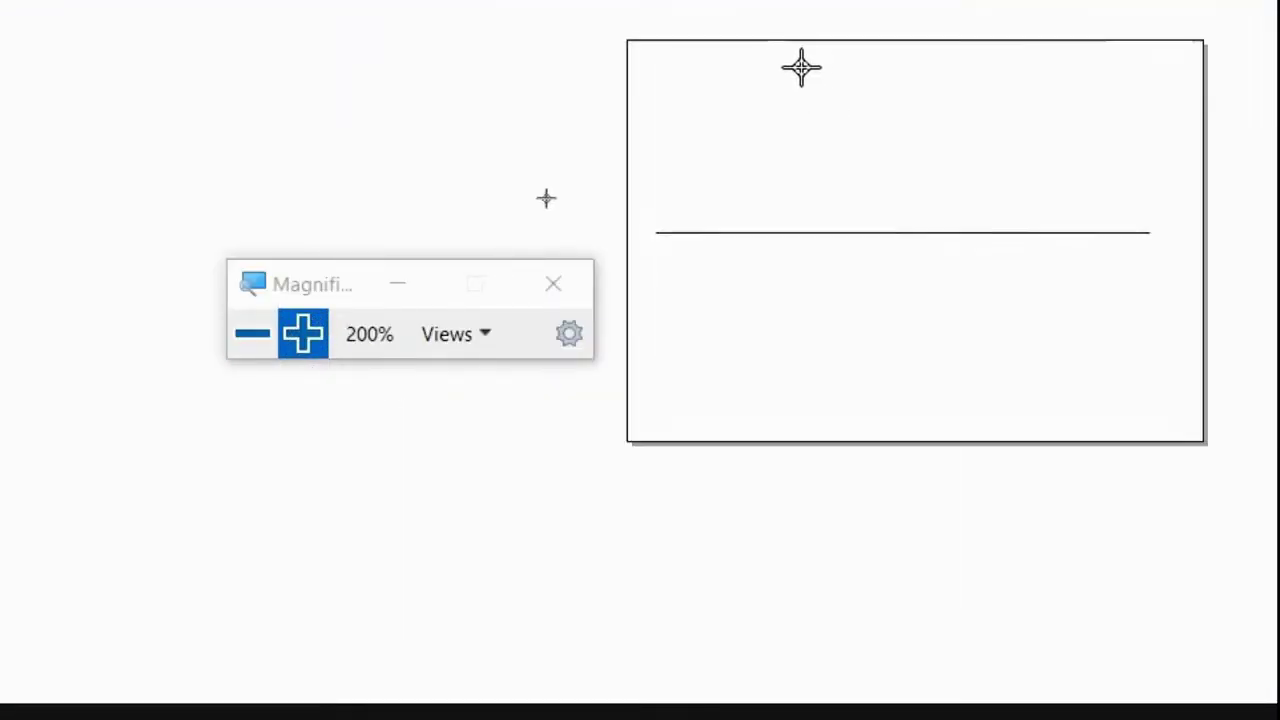
pyautogui.click(256, 333)
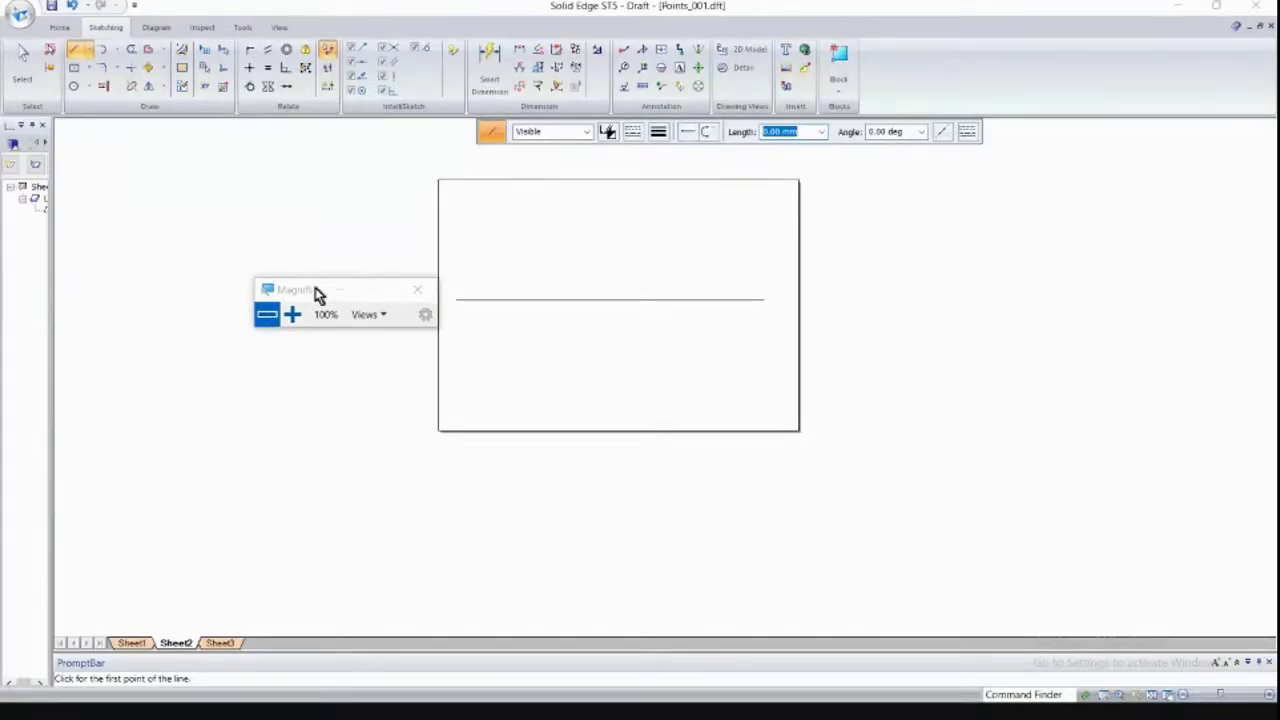
pyautogui.moveTo(317, 291); pyautogui.dragTo(535, 296)
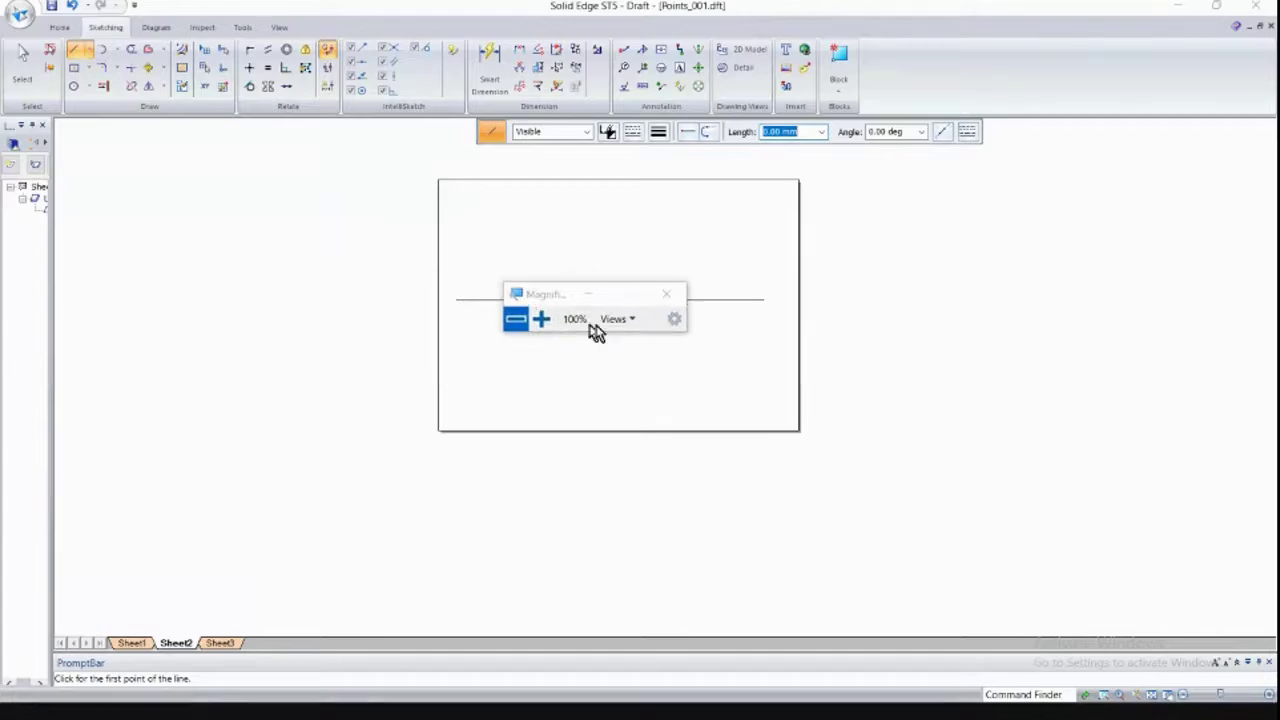
# Enable collapsing the Magnifier window to a floating transparent magnifying glass in the Magnifier settings.
pyautogui.click(673, 319)
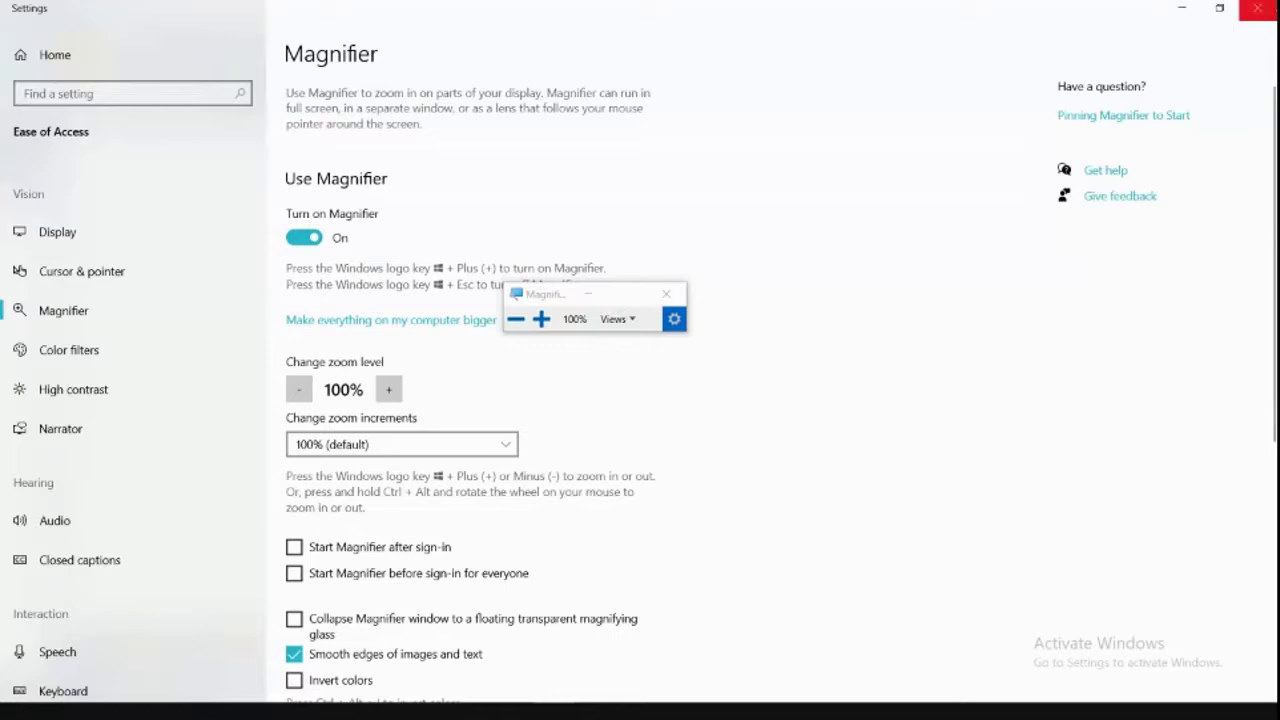
pyautogui.click(352, 628)
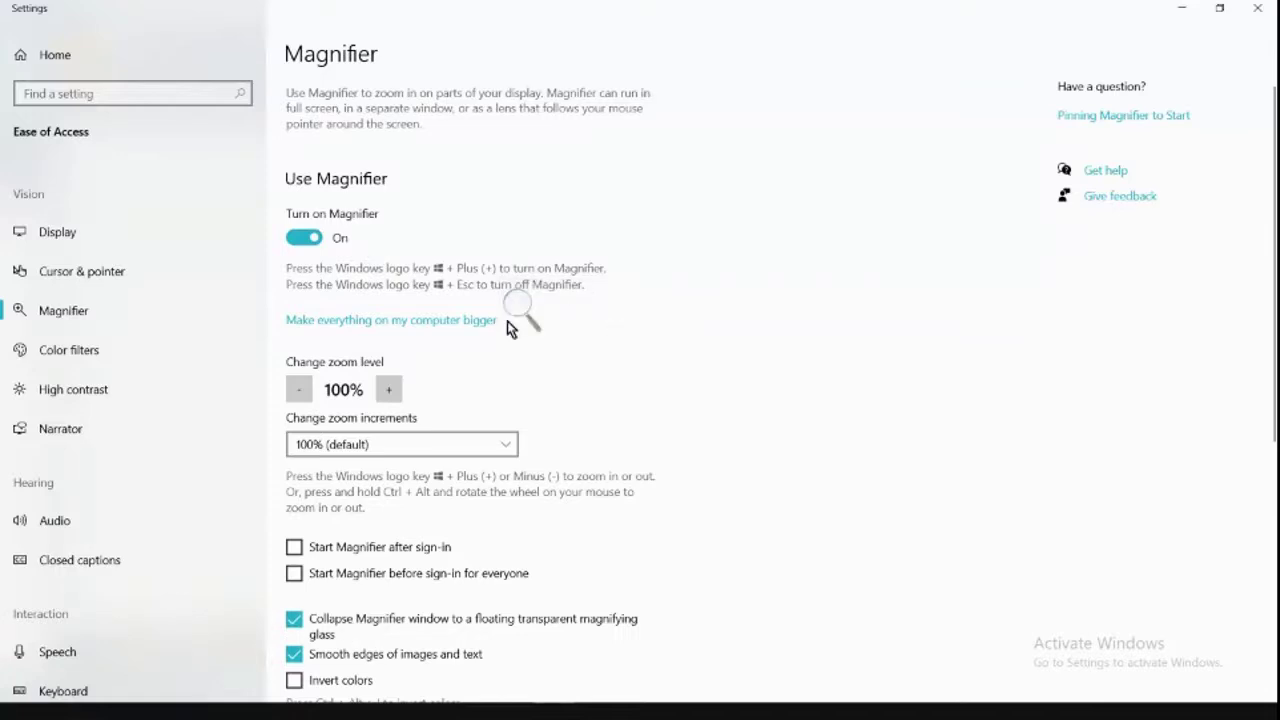
# Switch the Magnifier view to Docked.
pyautogui.click(514, 305)
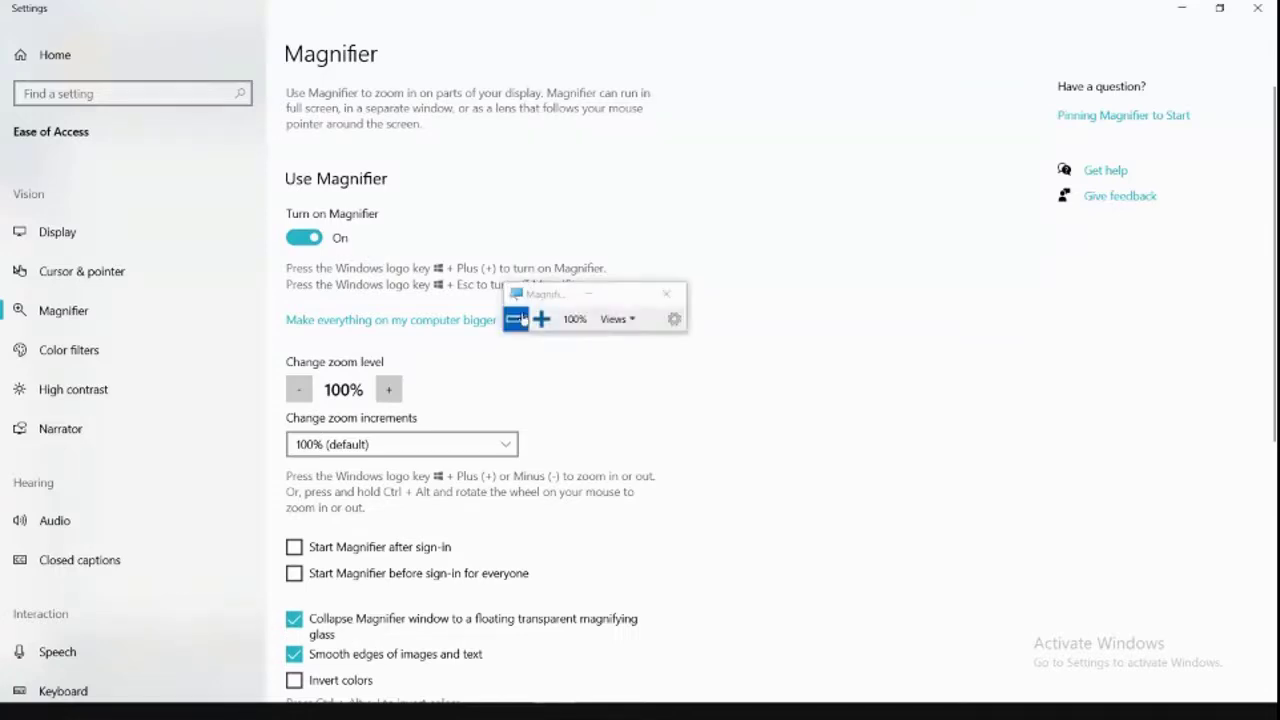
pyautogui.click(634, 328)
pyautogui.click(640, 373)
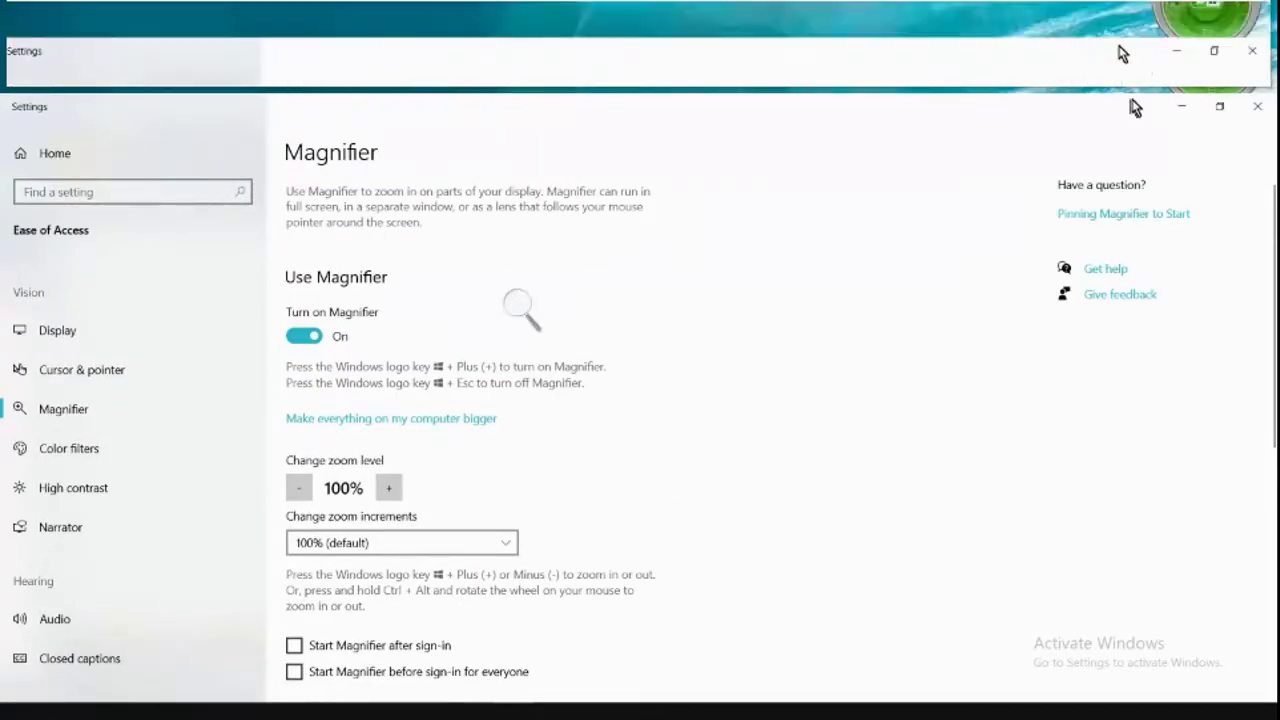
# Minimize the Settings window and switch the Magnifier to the Lens view over the drawing.
pyautogui.click(1182, 106)
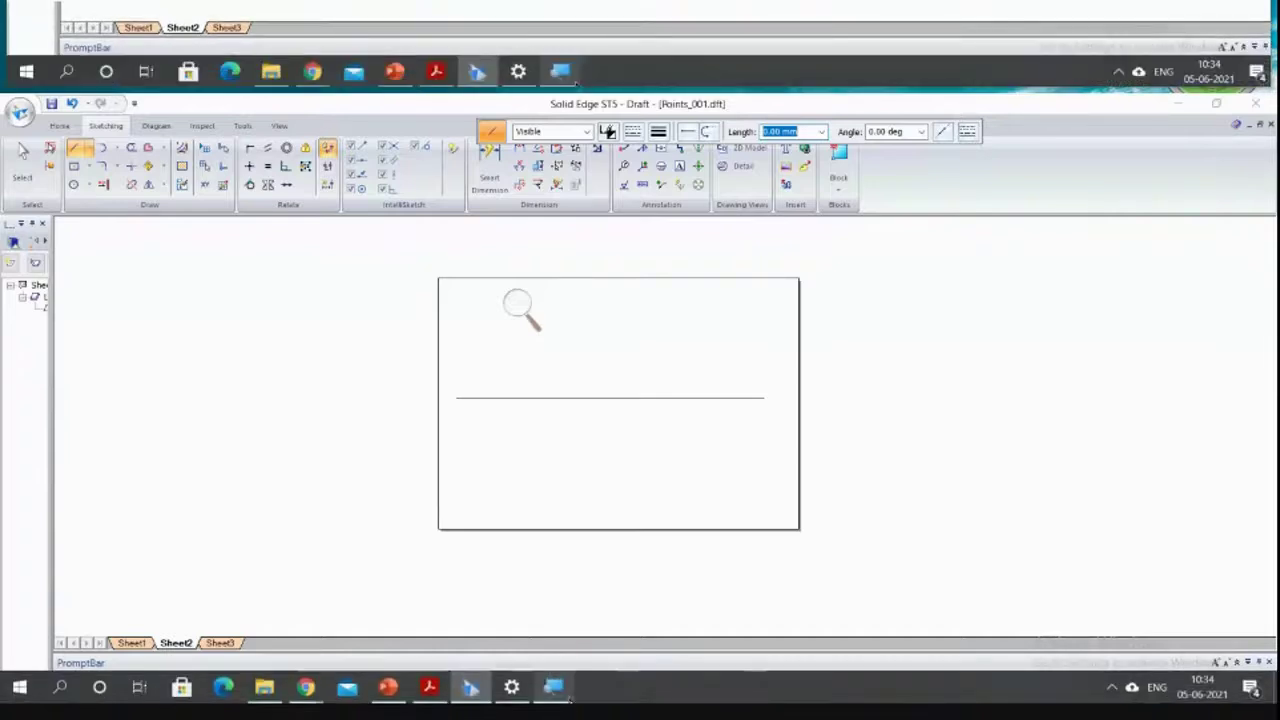
pyautogui.click(560, 694)
pyautogui.click(615, 319)
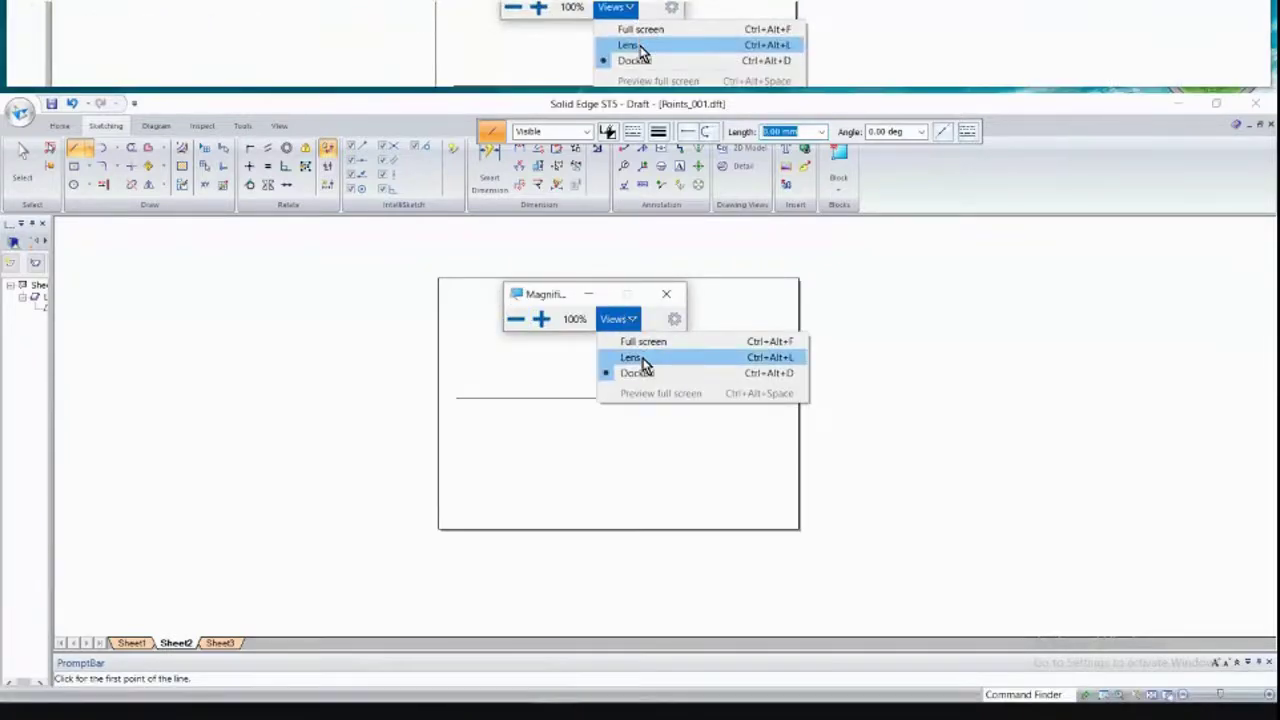
pyautogui.click(640, 357)
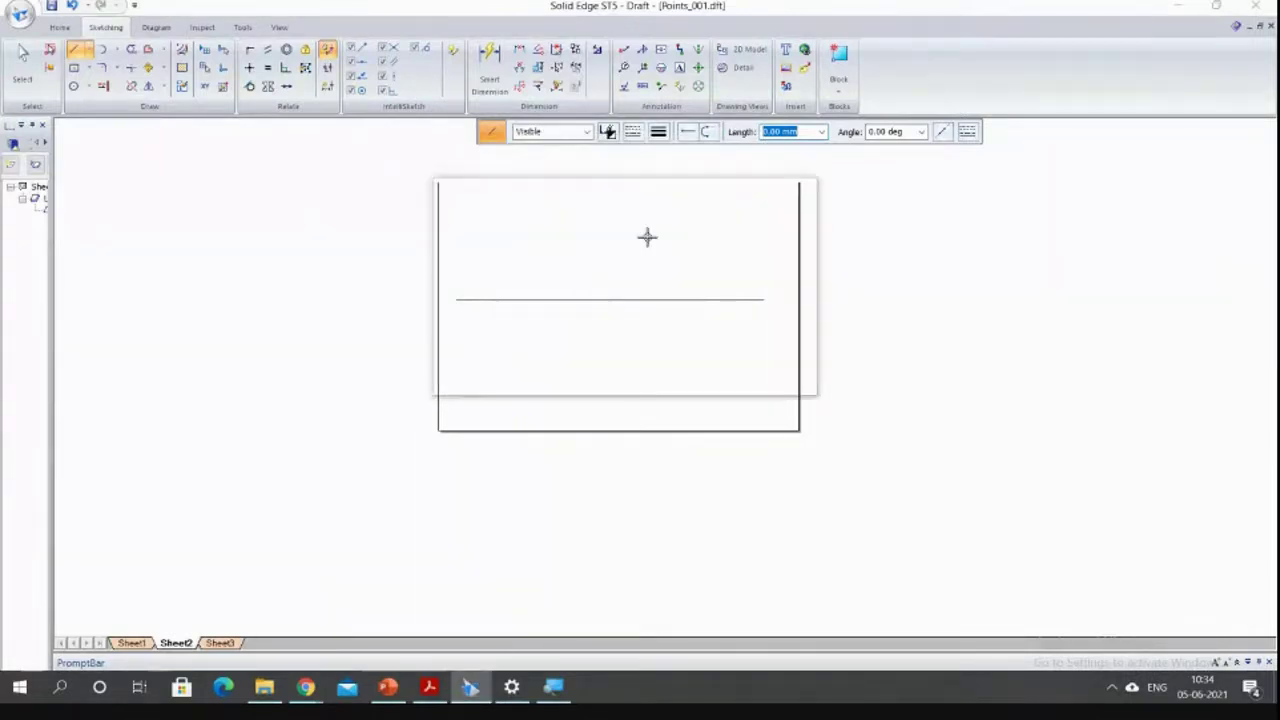
# Add text labels X and Y at the two ends of the horizontal reference line.
pyautogui.click(680, 75)
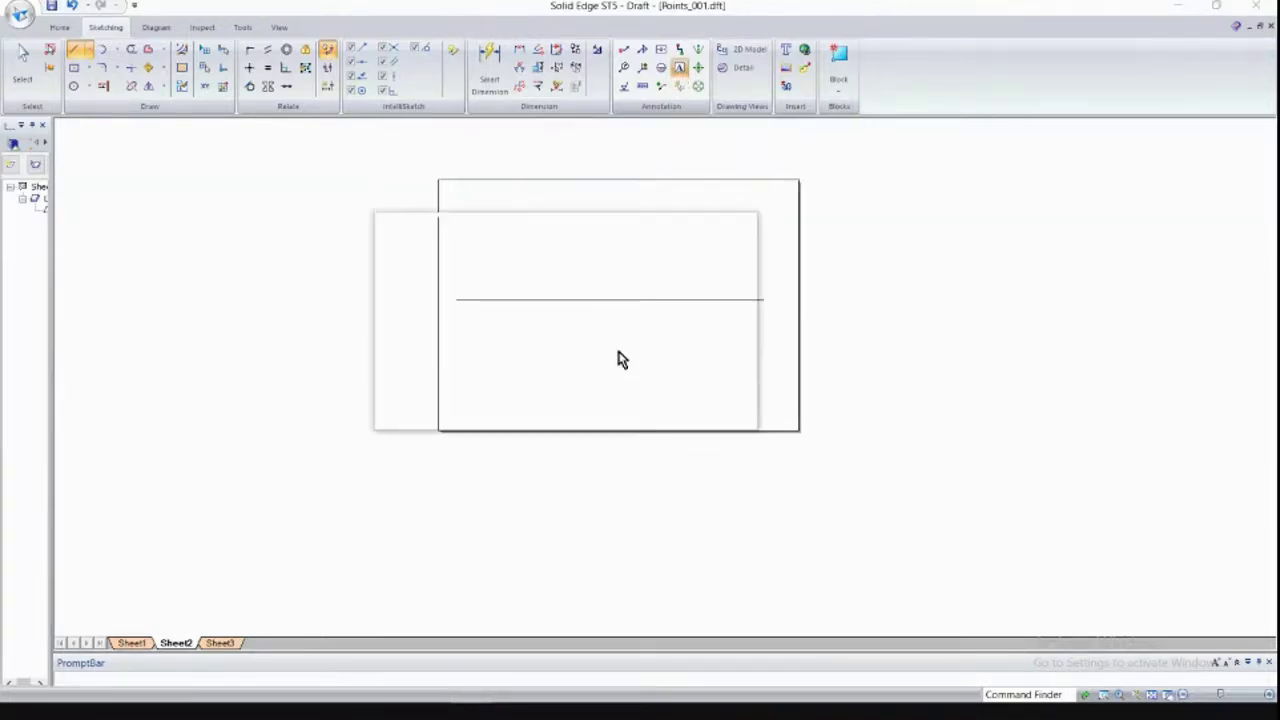
pyautogui.click(1153, 697)
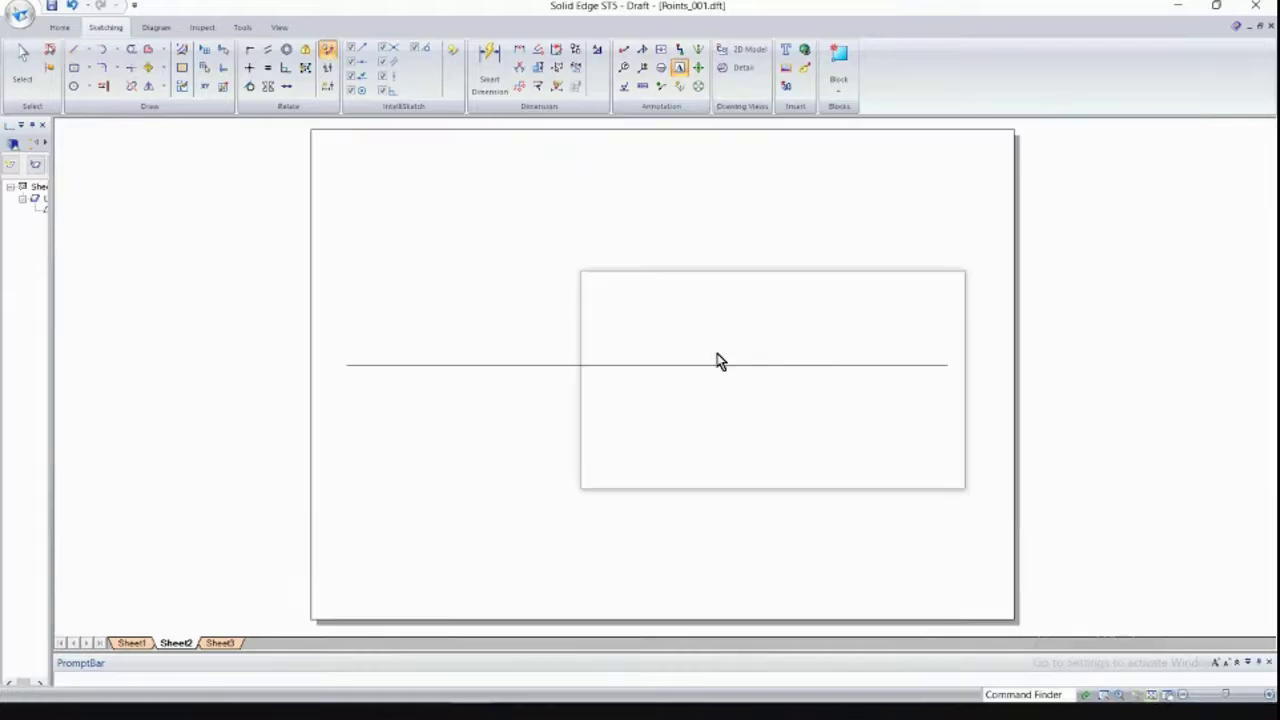
pyautogui.click(340, 364)
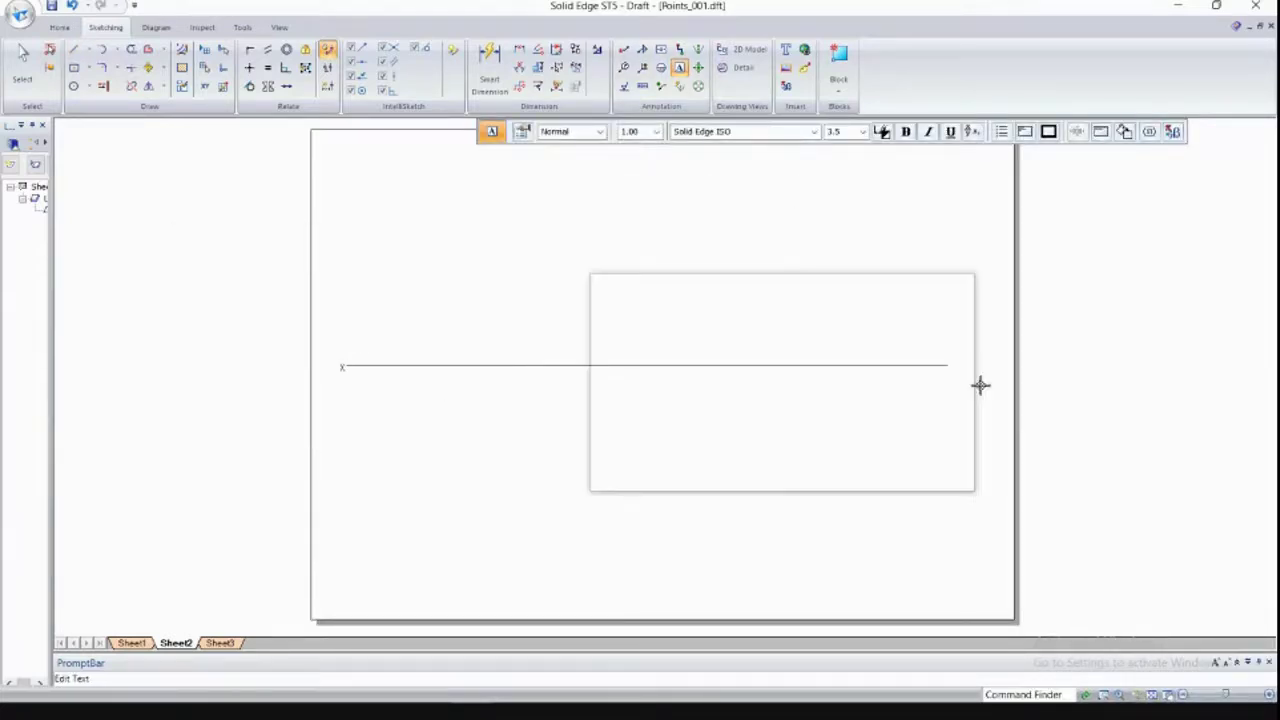
pyautogui.click(950, 362)
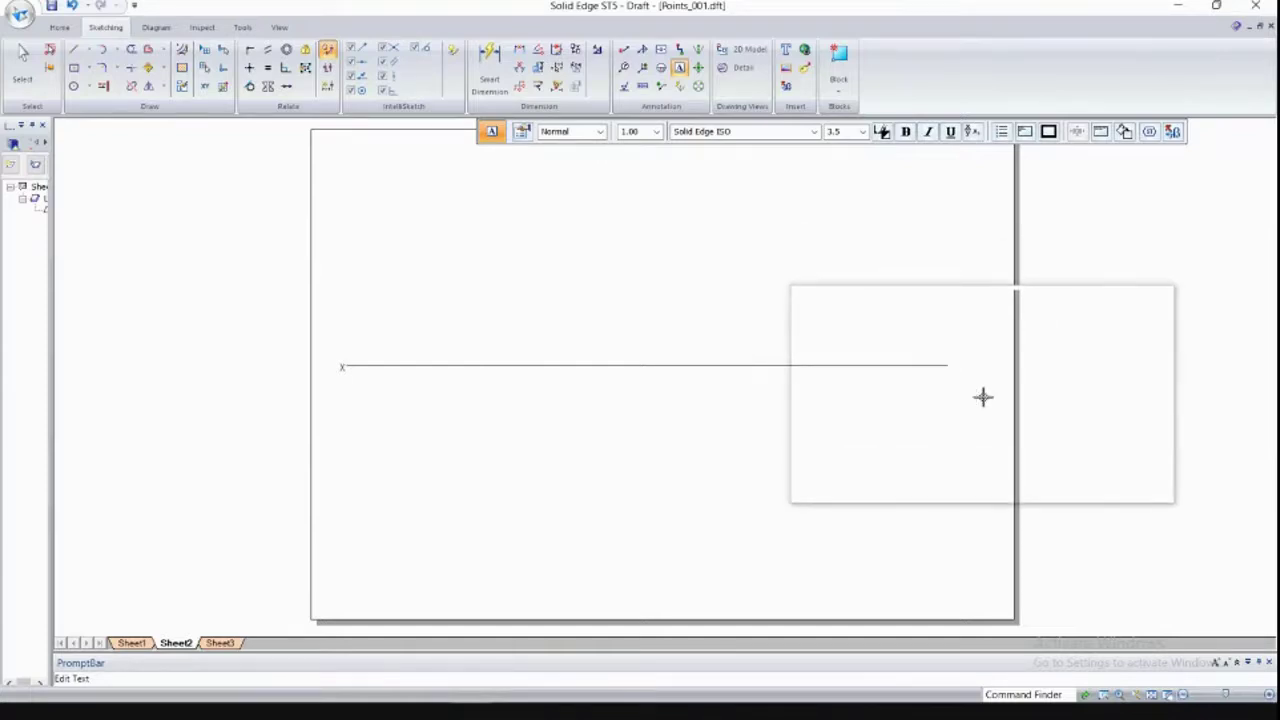
pyautogui.scroll(-2, 883, 354)
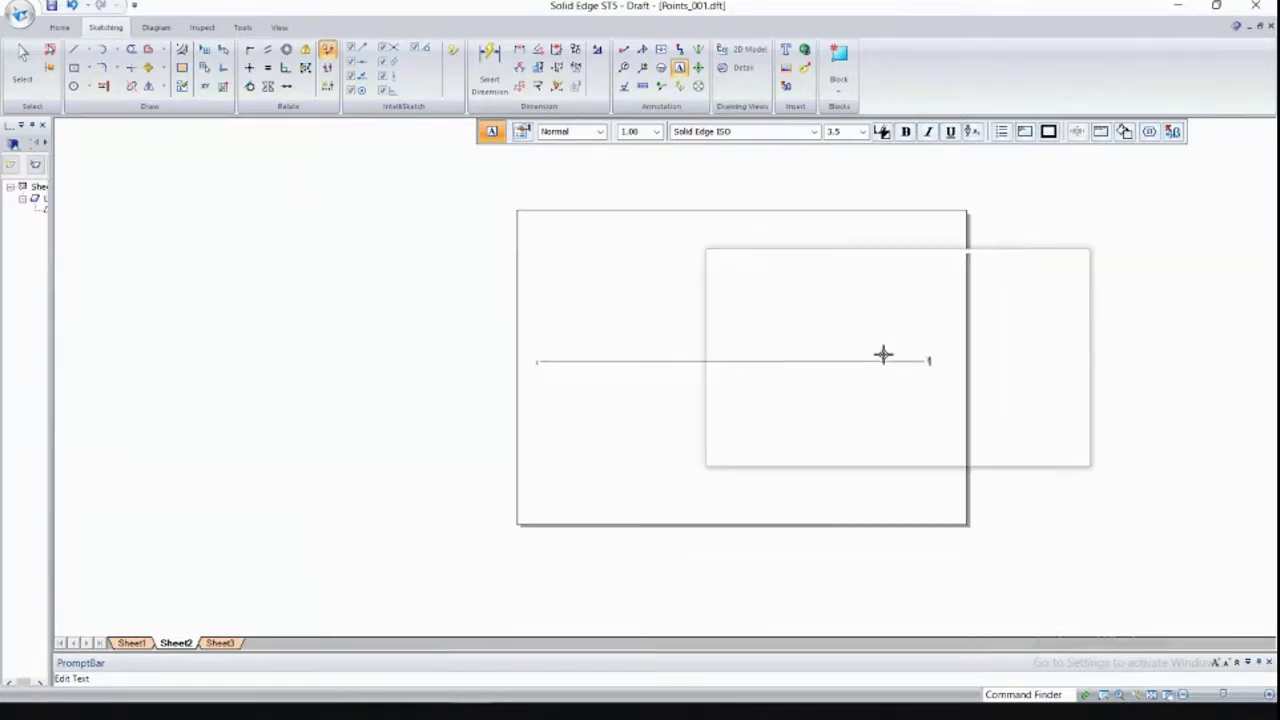
pyautogui.scroll(5, 883, 354)
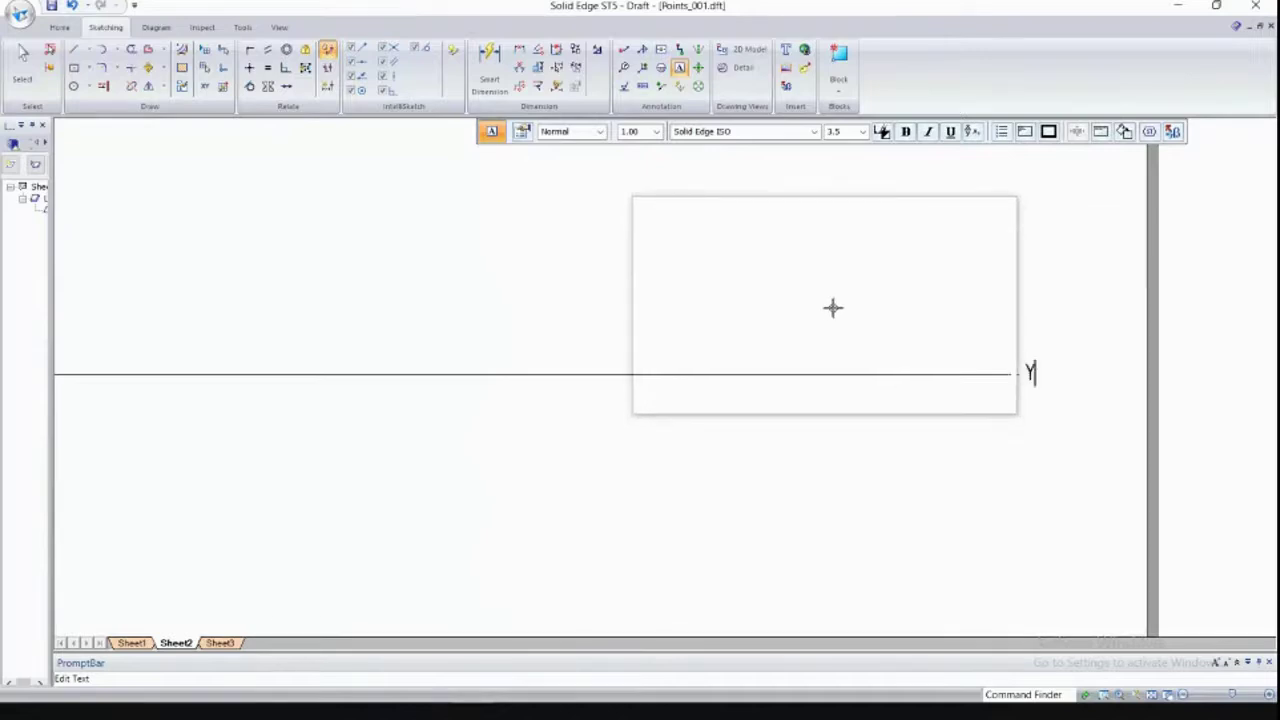
# Label the two sides of the reference line near its Y end, with VP above it and HP below it.
pyautogui.moveTo(831, 309)
pyautogui.mouseDown(button='middle')
pyautogui.moveTo(1060, 360)
pyautogui.moveTo(751, 326)
pyautogui.moveTo(354, 386)
pyautogui.moveTo(374, 434)
pyautogui.moveTo(388, 393)
pyautogui.moveTo(320, 351)
pyautogui.moveTo(851, 409)
pyautogui.moveTo(680, 360)
pyautogui.mouseUp(button='middle')
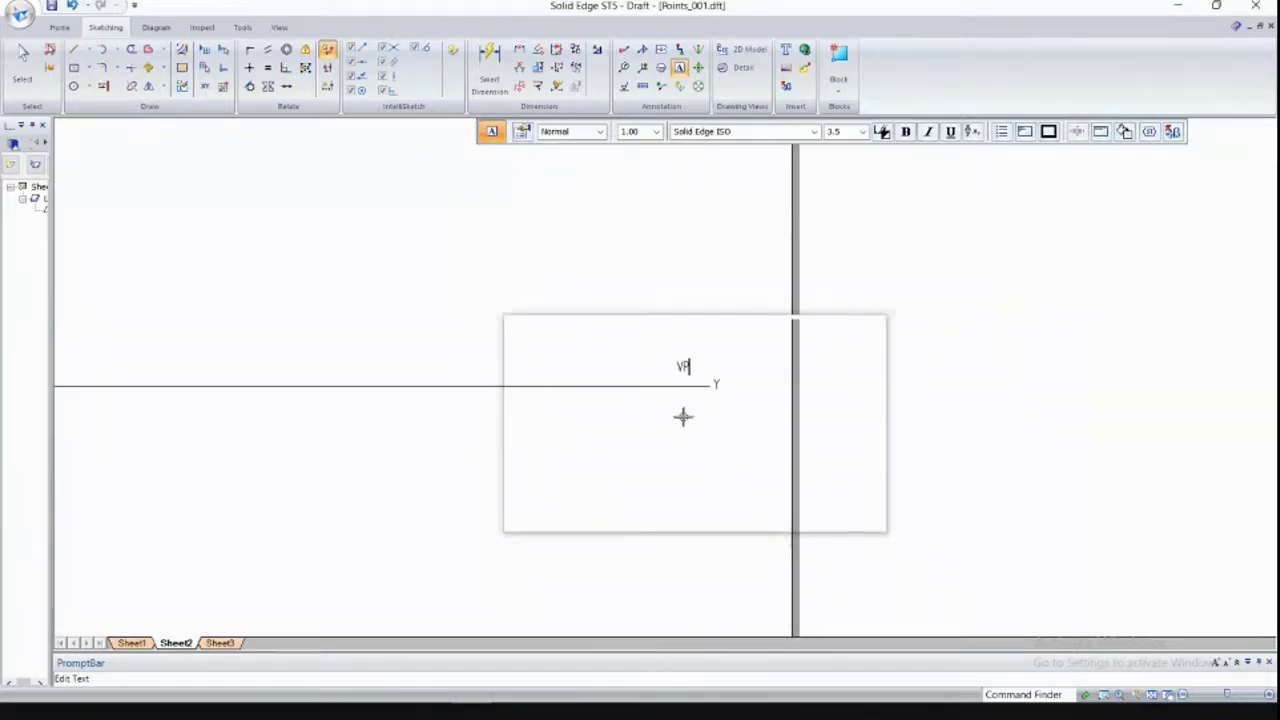
pyautogui.write('P')
pyautogui.press('Return')
pyautogui.write('H')
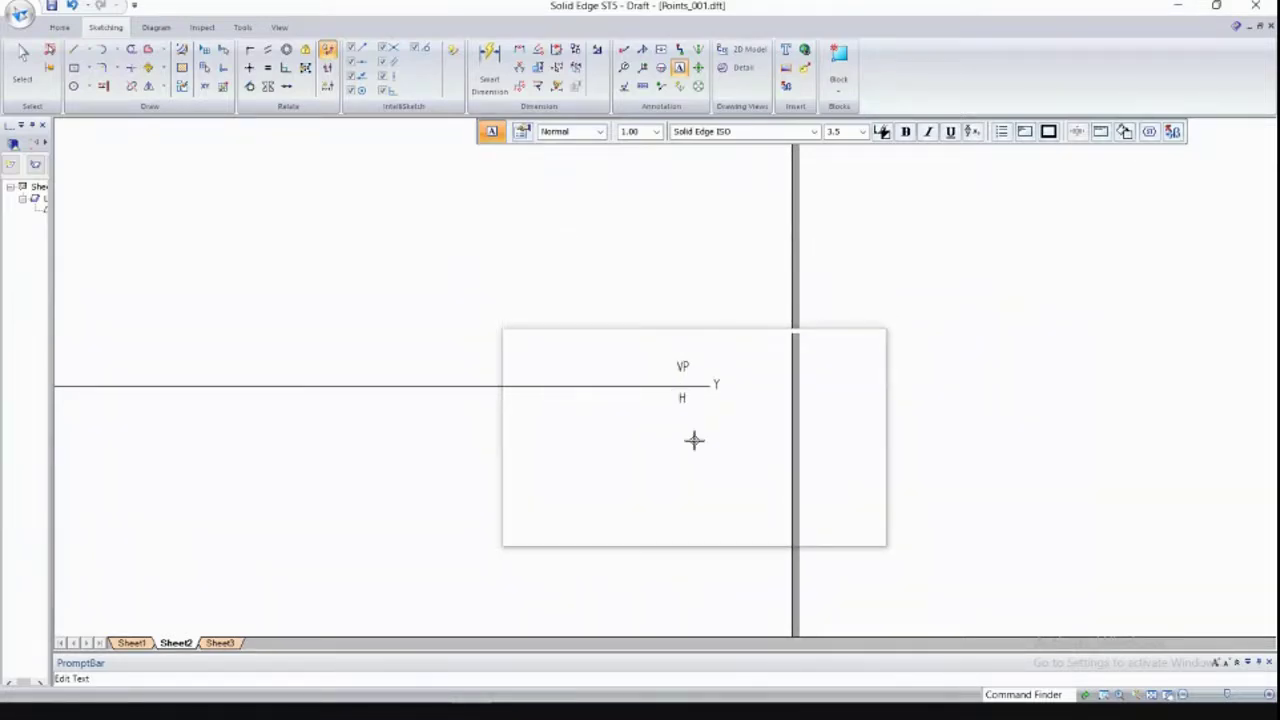
pyautogui.write('P')
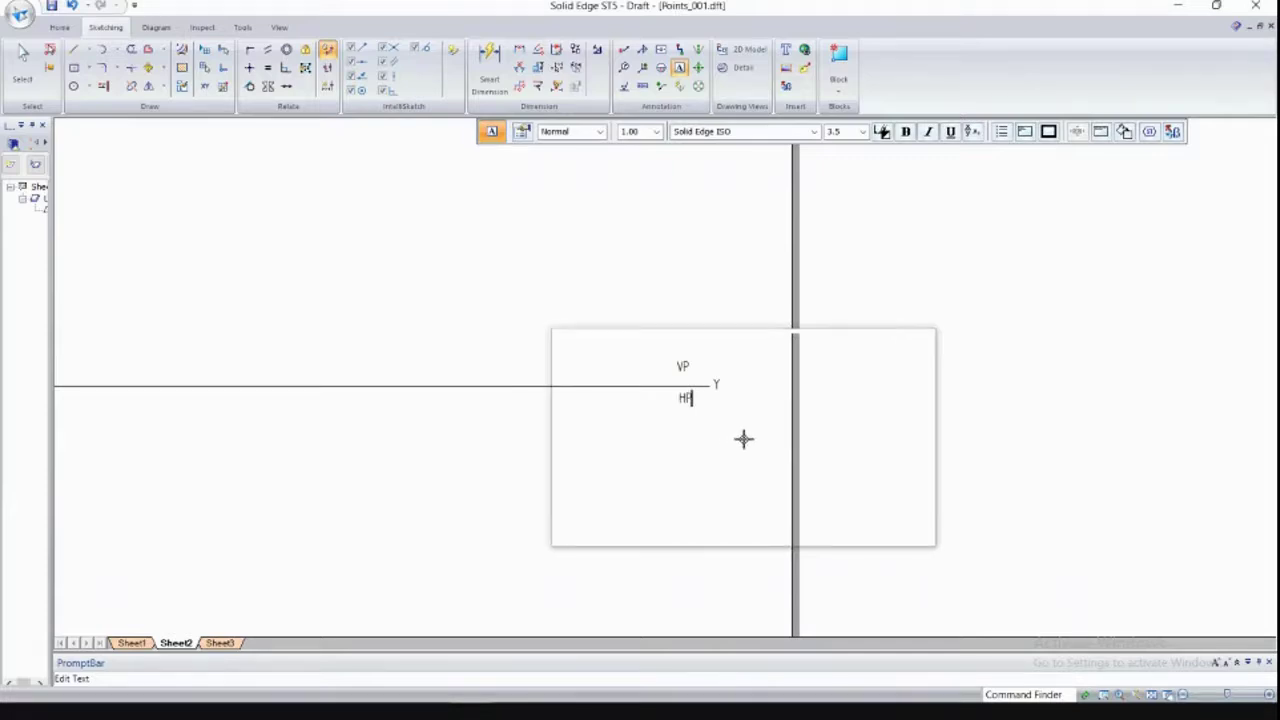
pyautogui.scroll(1, 770, 437)
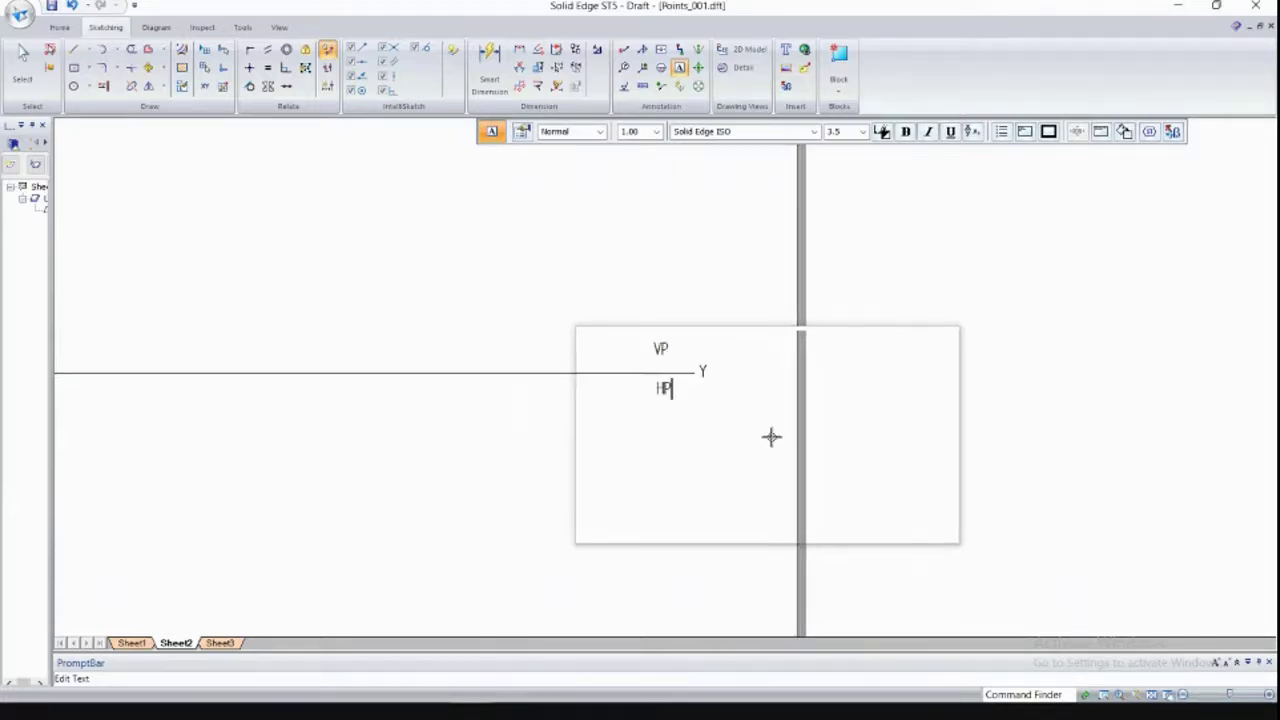
pyautogui.click(1153, 695)
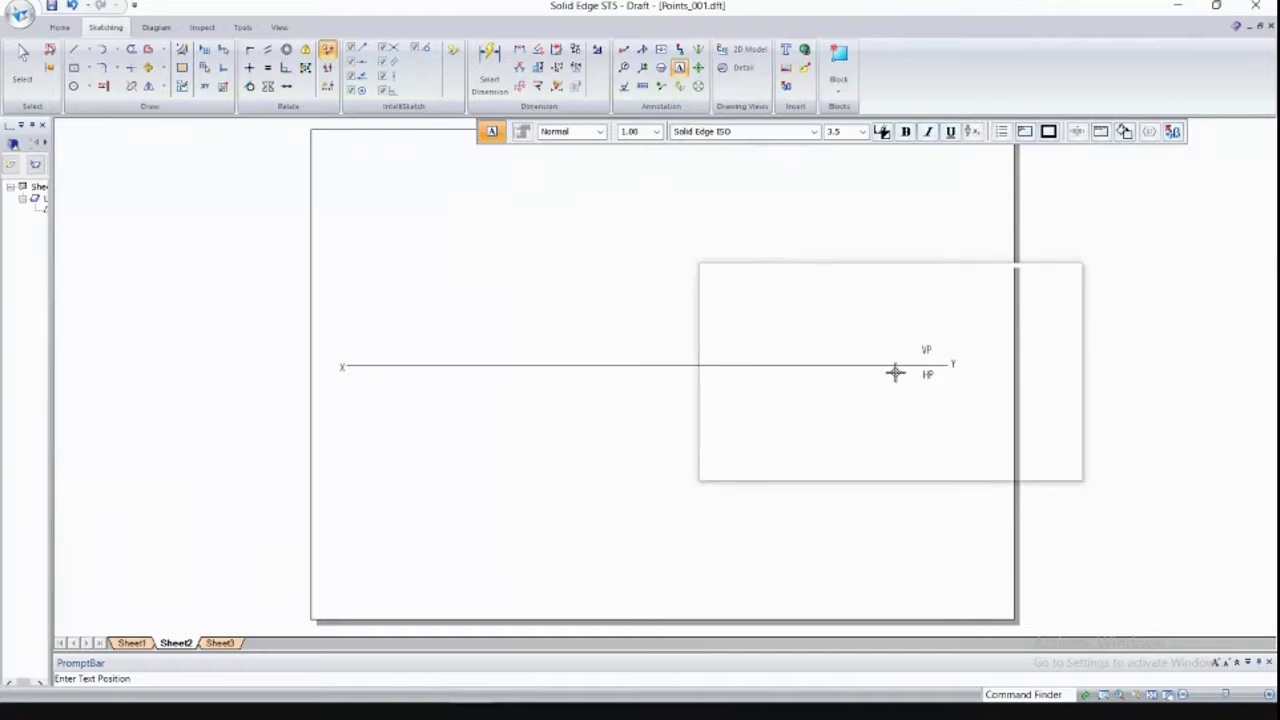
# Draw a vertical line crossing the XY line near its midpoint, extending well above and below it.
pyautogui.click(75, 55)
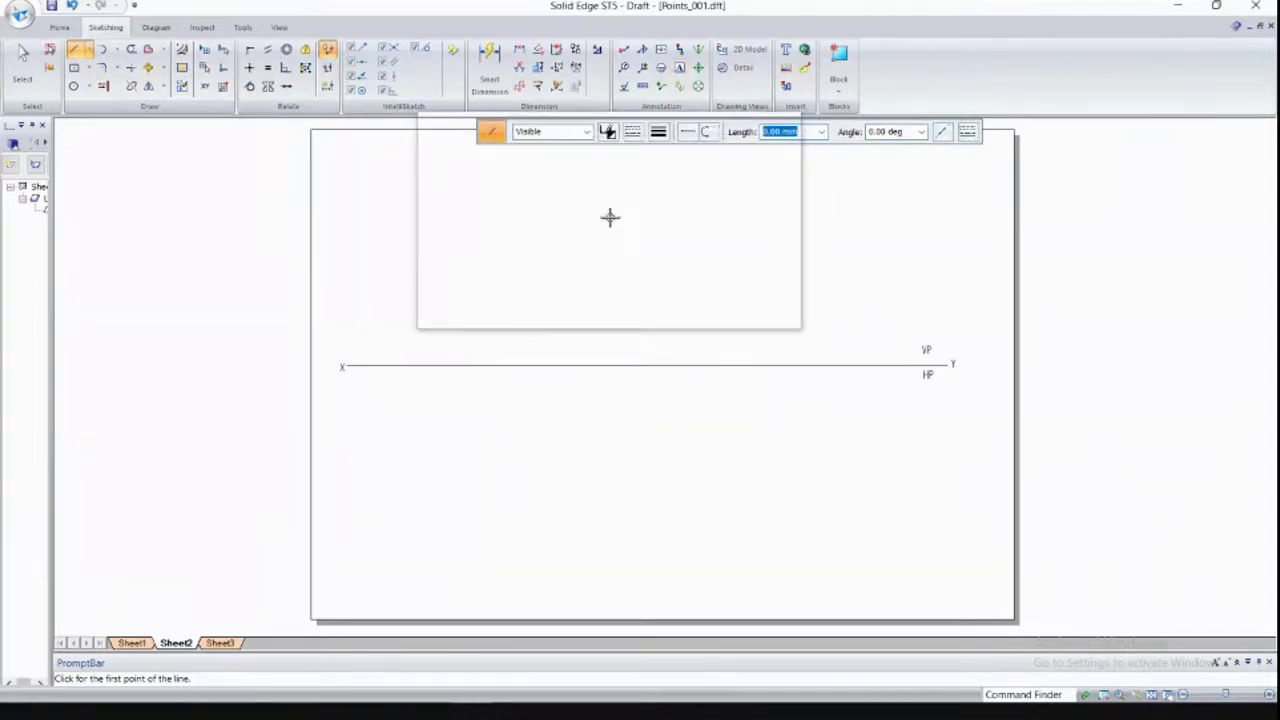
pyautogui.click(623, 348)
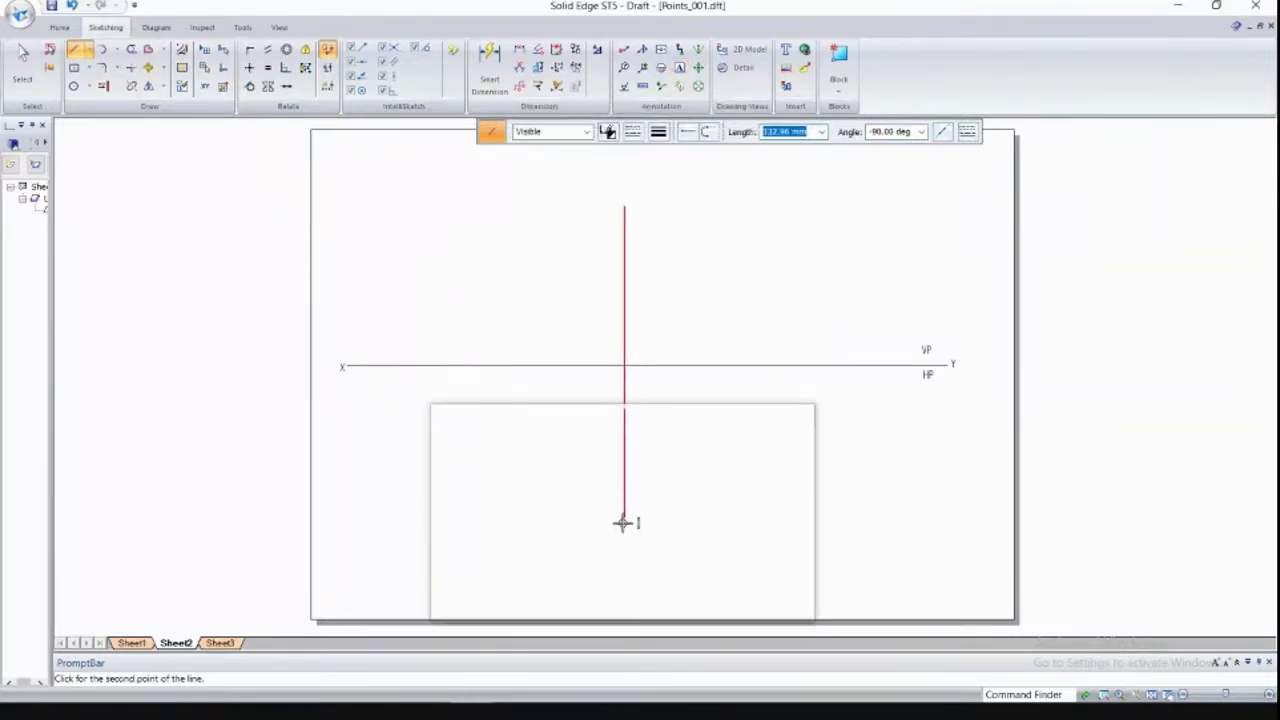
pyautogui.click(623, 566)
pyautogui.rightClick(803, 520)
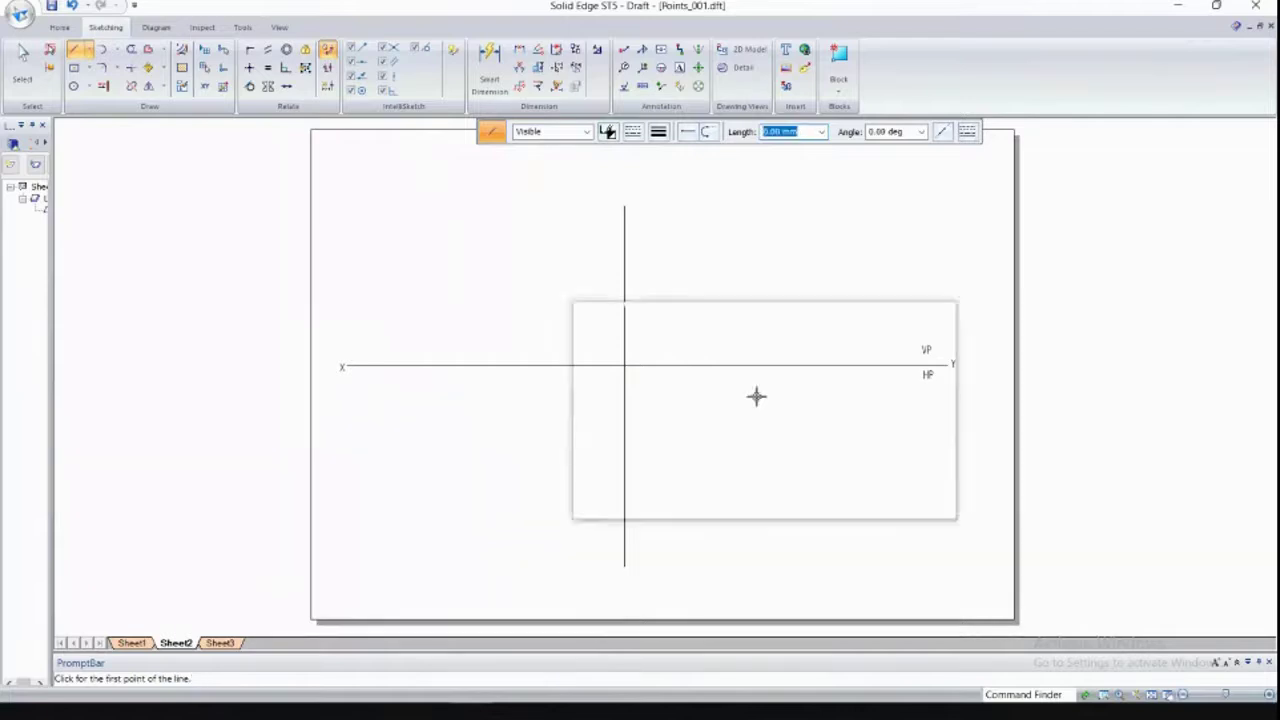
# Label the upper end of the vertical reference line X1 and its lower end Y1.
pyautogui.click(682, 72)
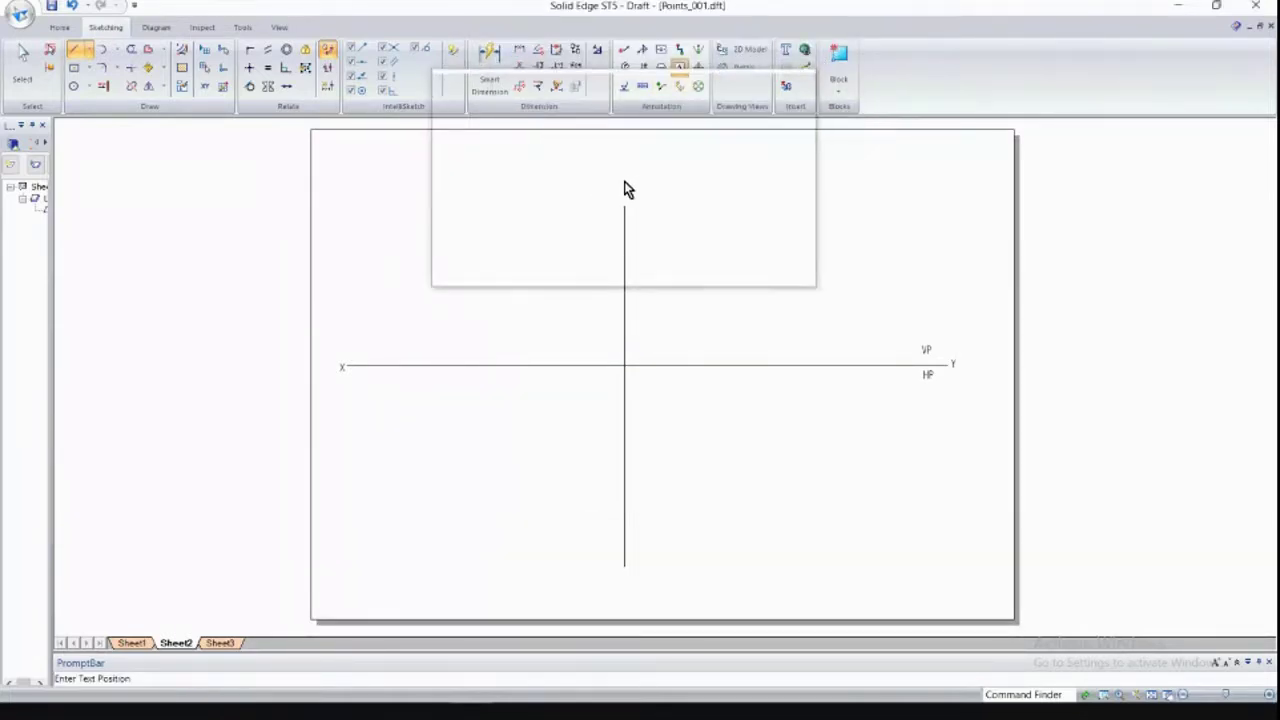
pyautogui.click(700, 217)
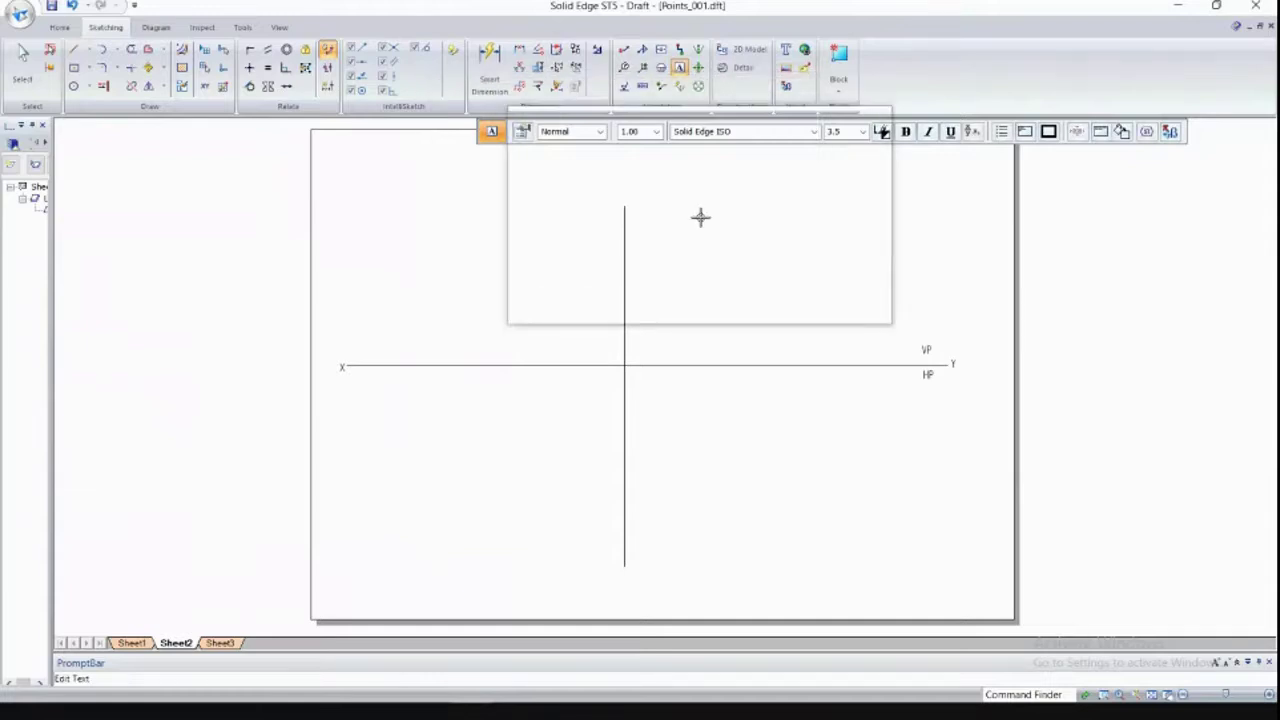
pyautogui.write('X1')
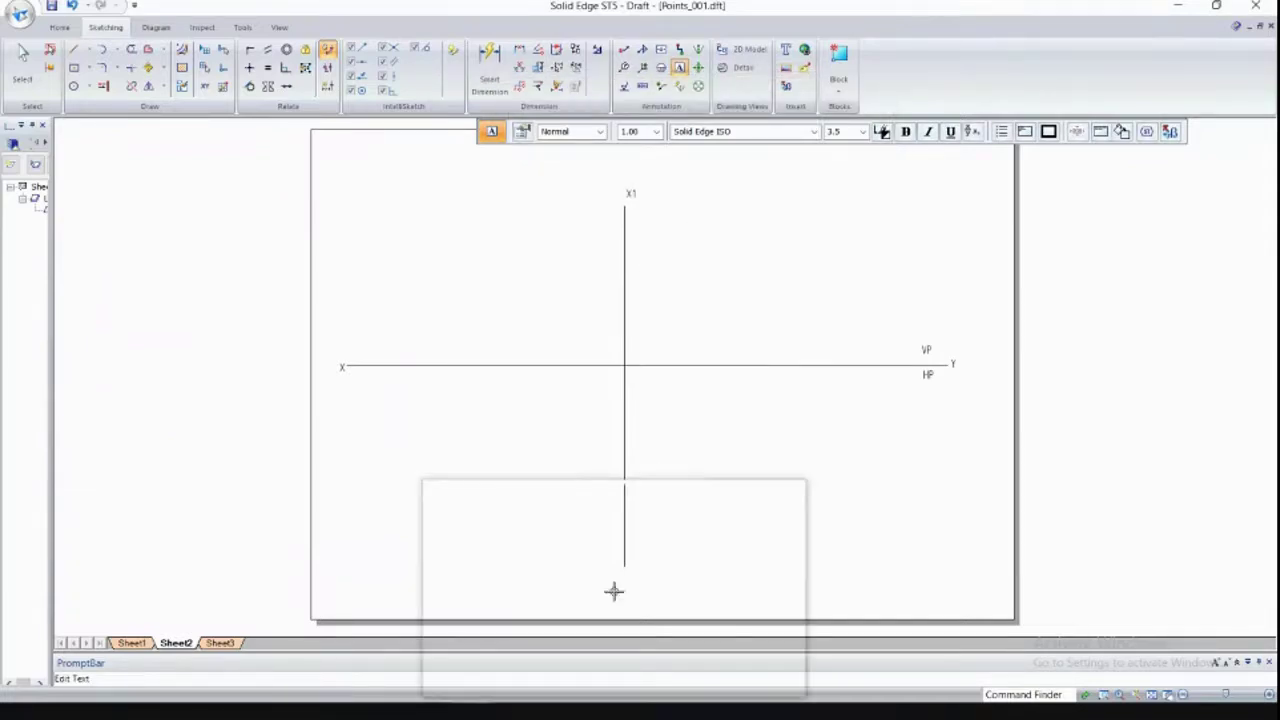
pyautogui.click(629, 580)
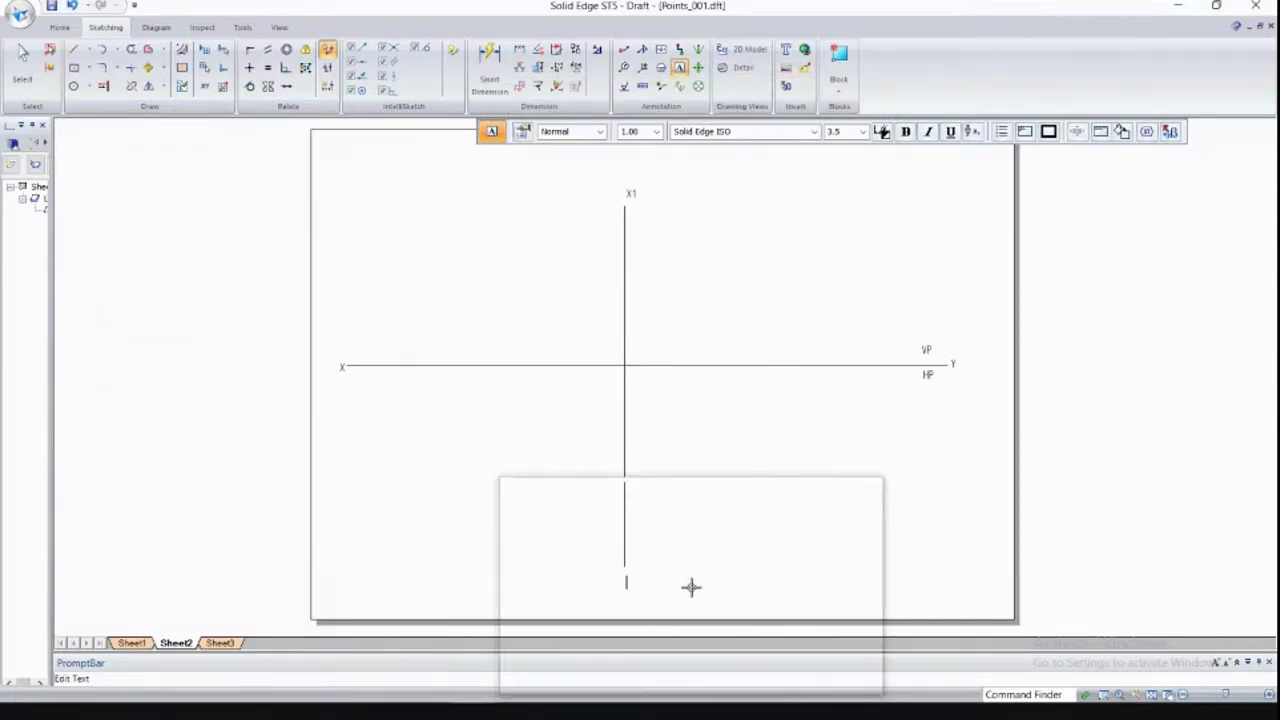
pyautogui.write('Y1')
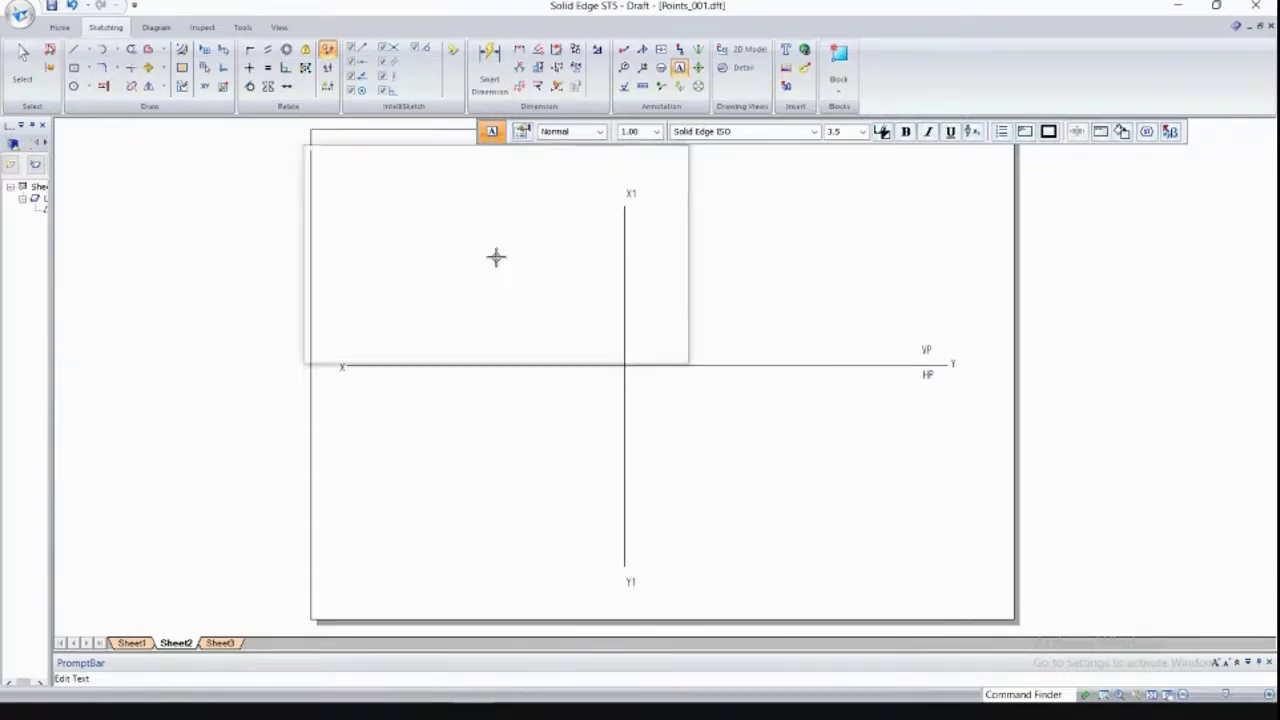
# Draw a 30 mm line at 90 degrees upward from the XY line, starting between the X1Y1 line and the VP/HP labels.
pyautogui.click(75, 49)
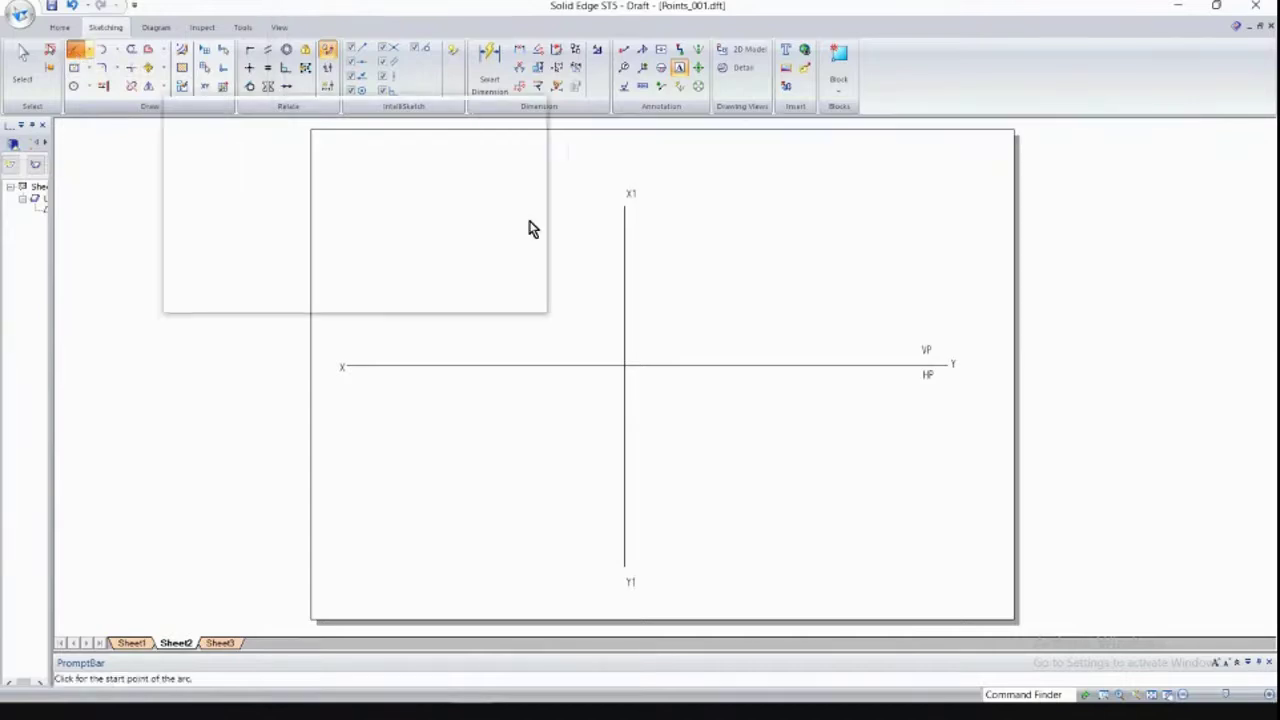
pyautogui.click(659, 132)
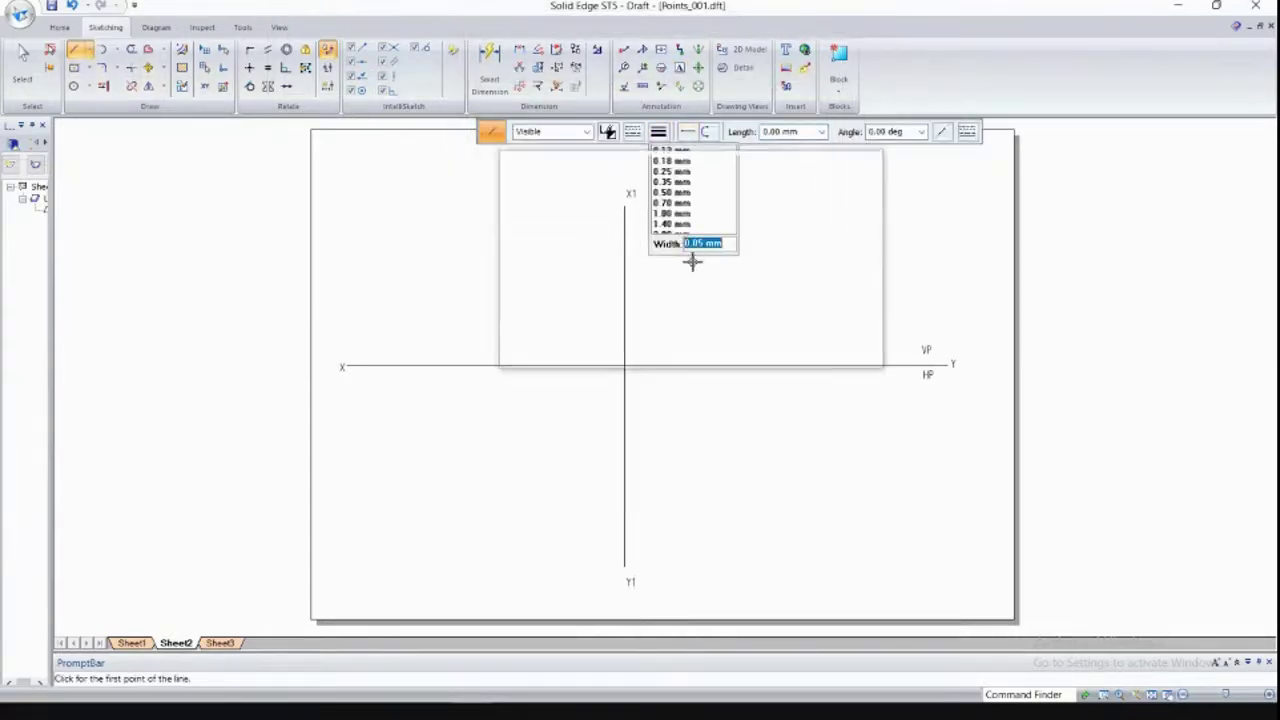
pyautogui.click(729, 364)
pyautogui.click(729, 362)
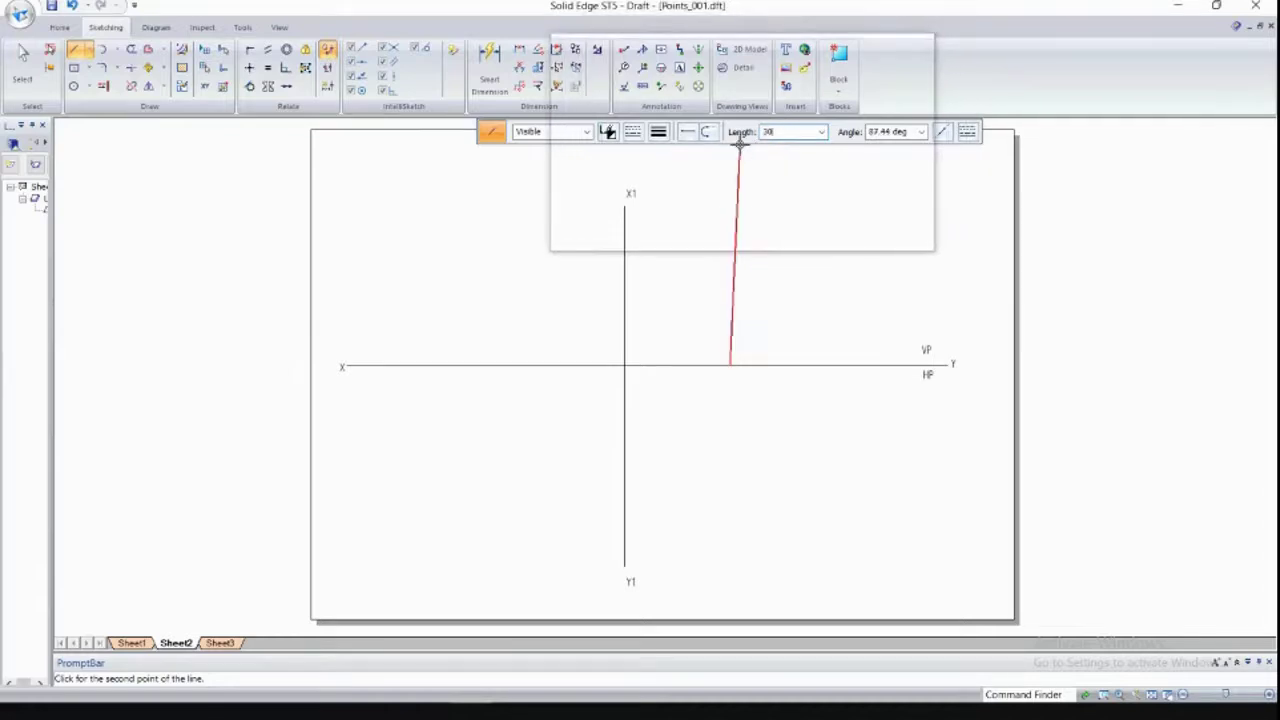
pyautogui.click(874, 138)
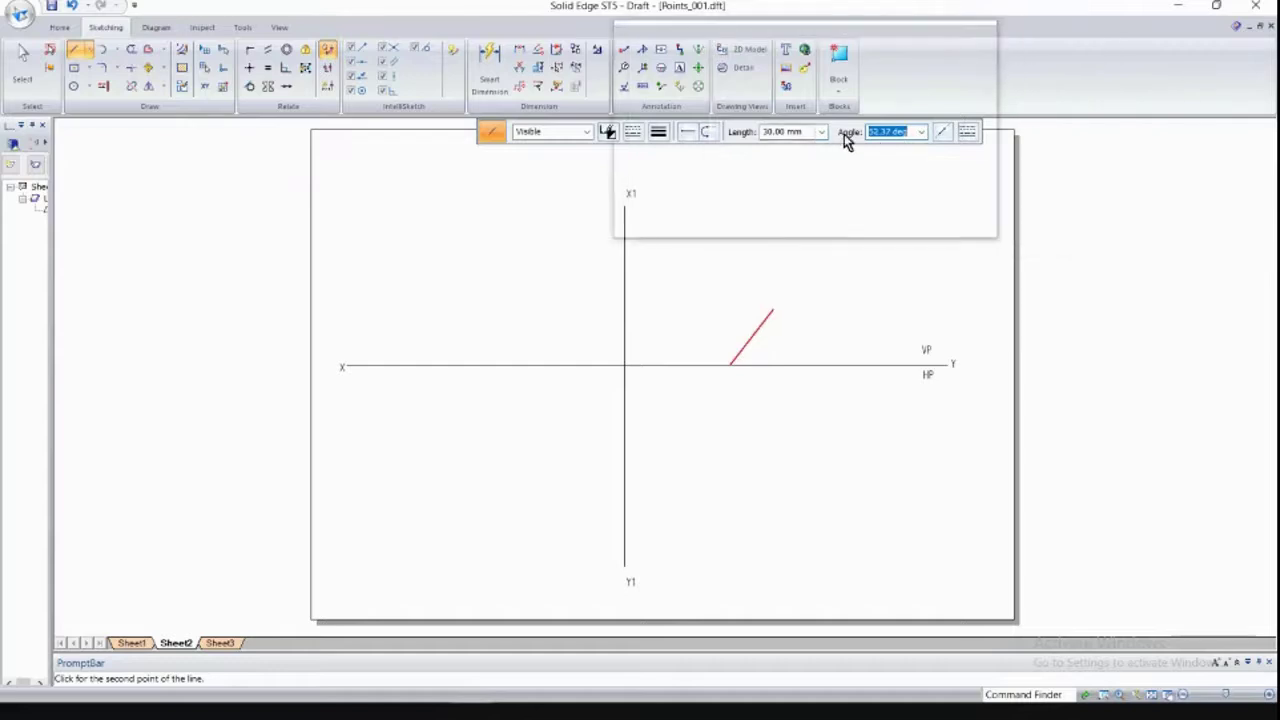
pyautogui.write('90')
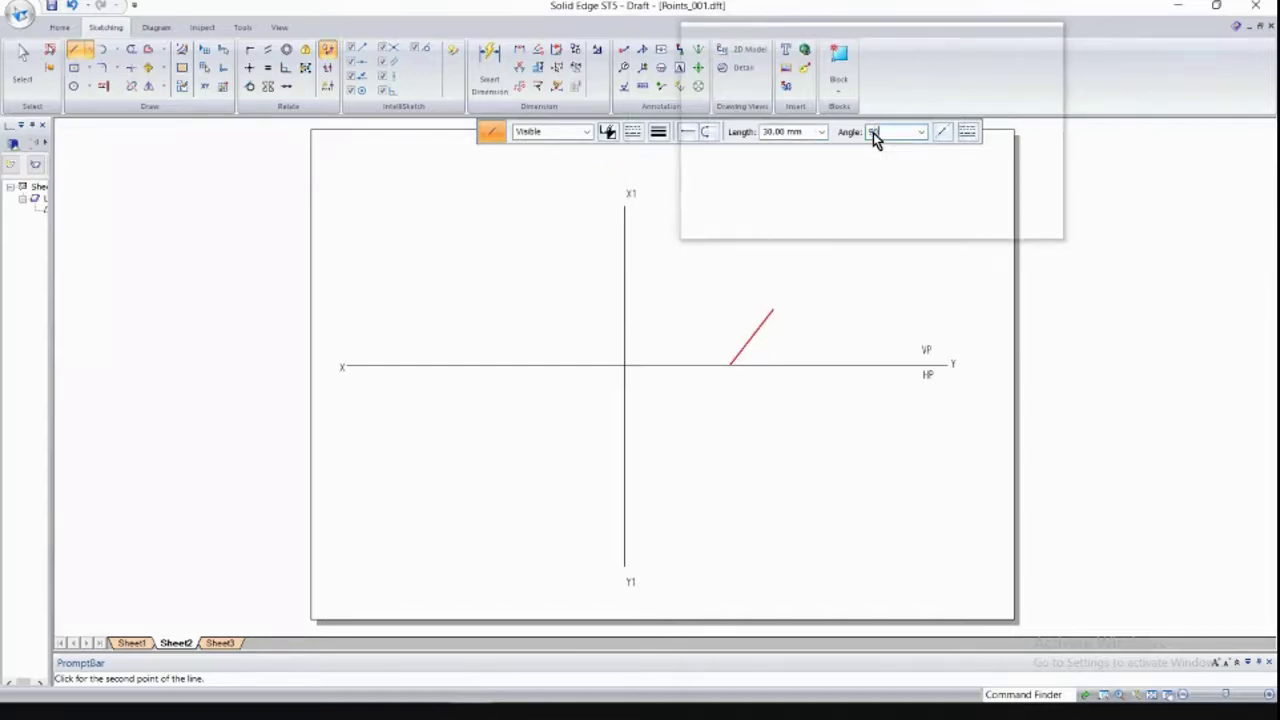
pyautogui.press('Return')
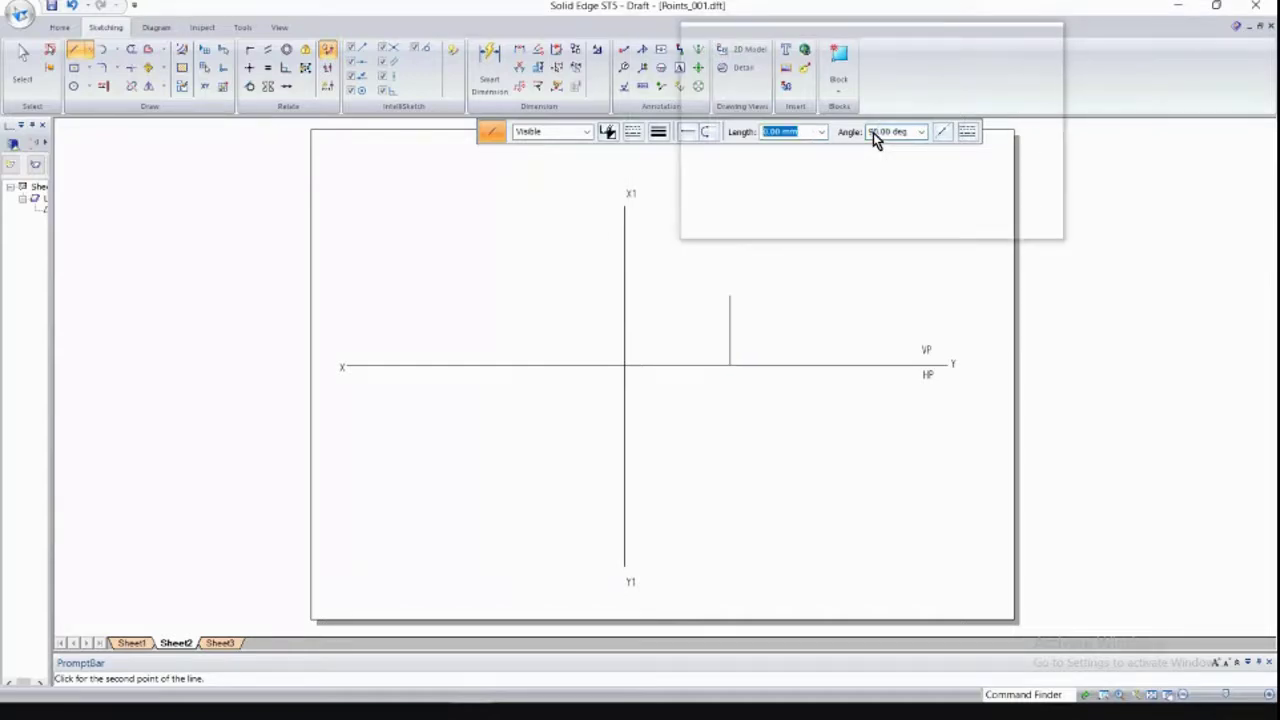
pyautogui.rightClick(788, 290)
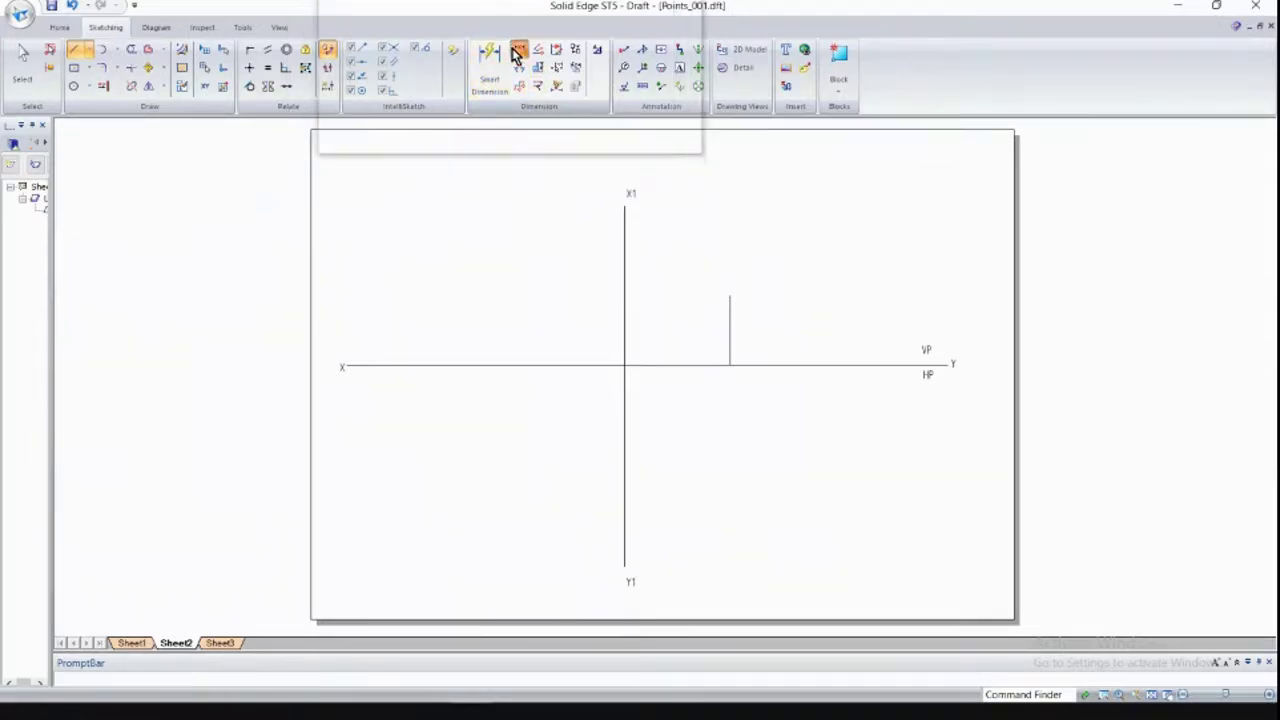
# Try to dimension the horizontal distance between the X1Y1 line and the short vertical line.
pyautogui.click(518, 51)
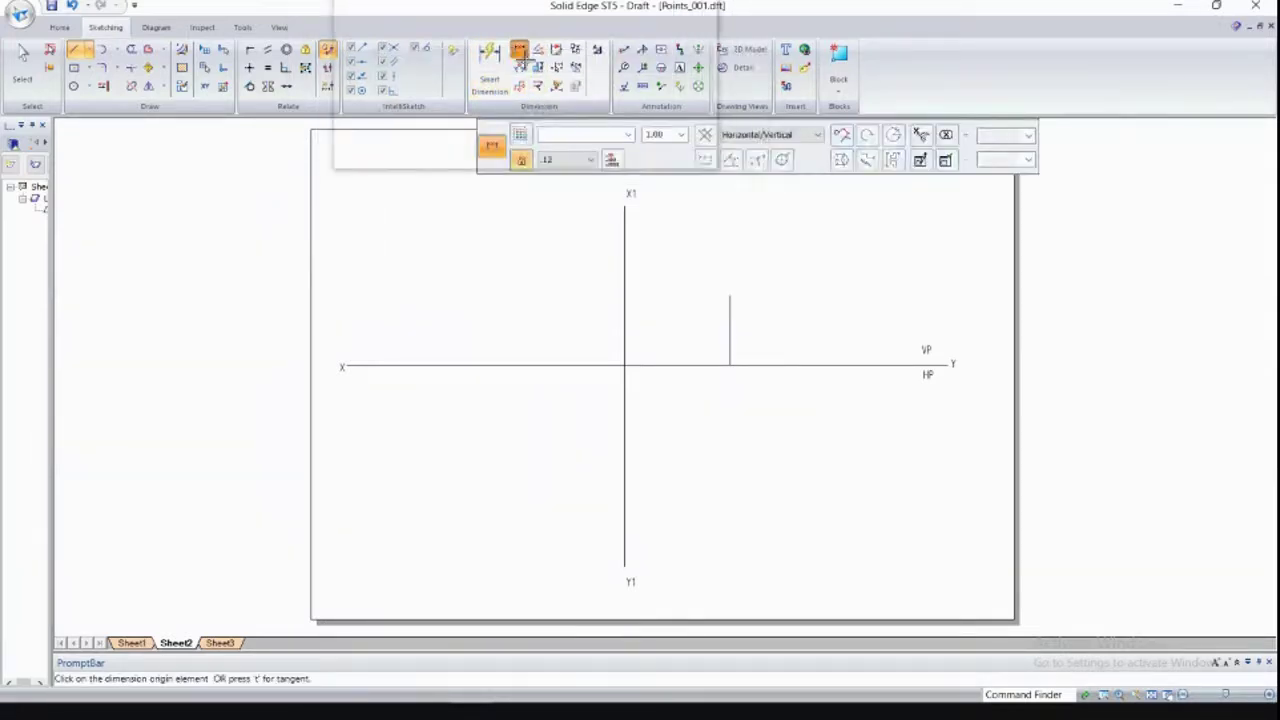
pyautogui.click(622, 270)
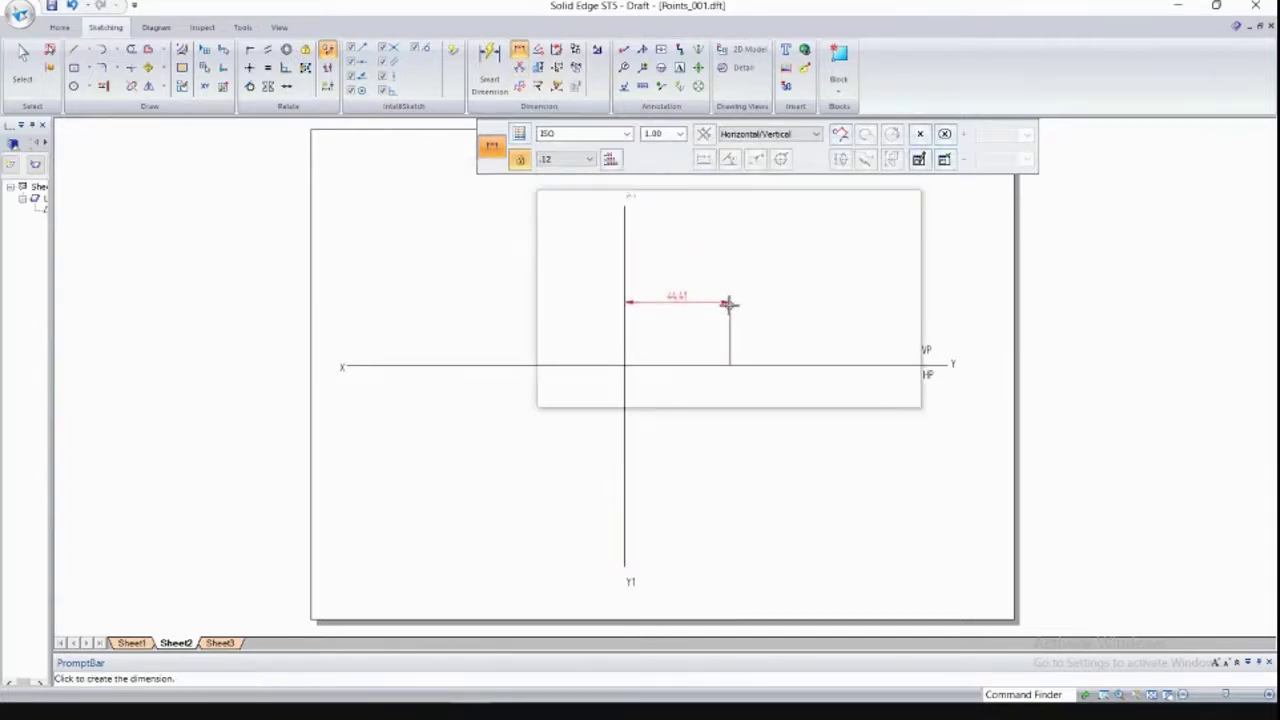
pyautogui.click(720, 257)
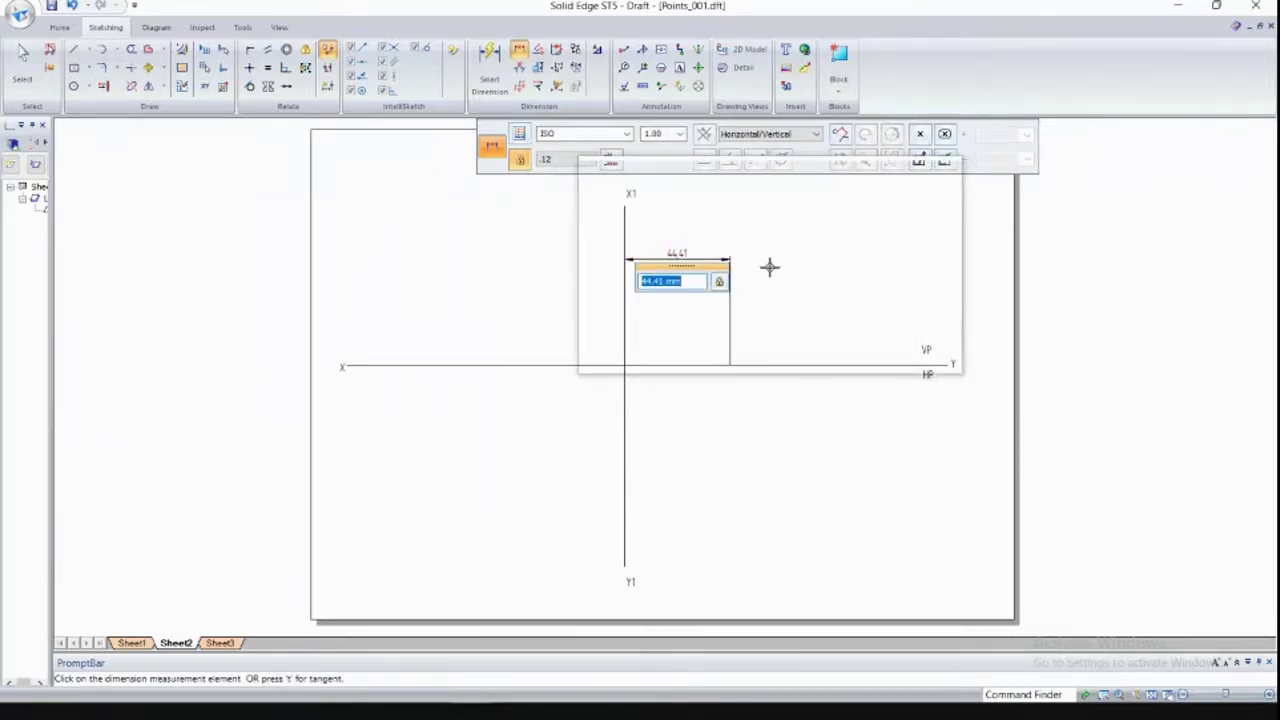
pyautogui.press('Escape')
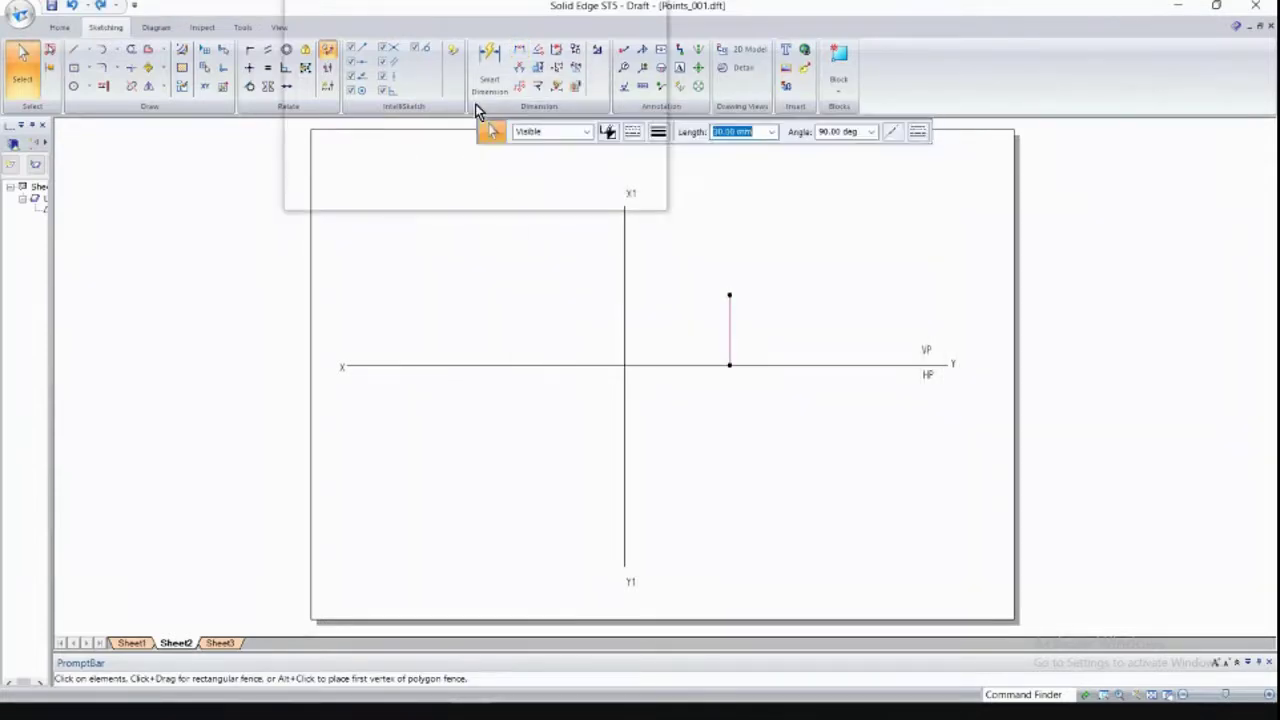
# Dimension the length of the short vertical line above XY, placing the dimension on its Y side.
pyautogui.click(490, 72)
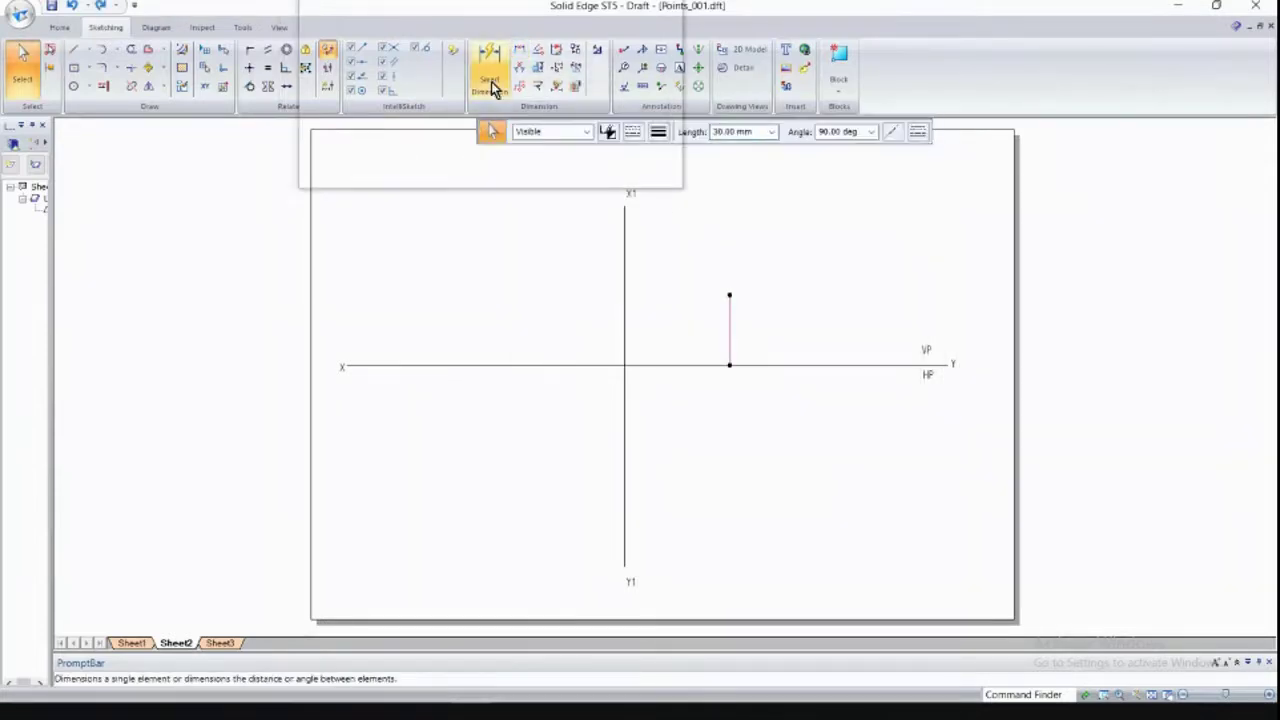
pyautogui.click(729, 318)
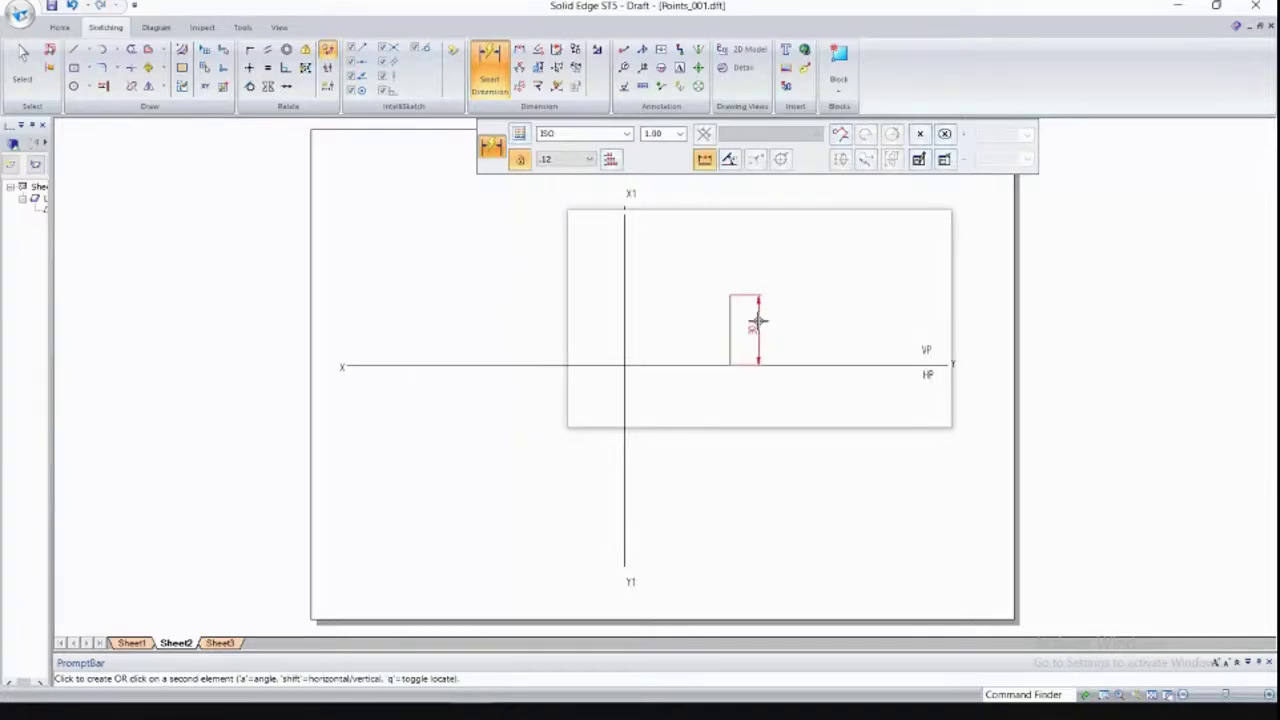
pyautogui.click(757, 320)
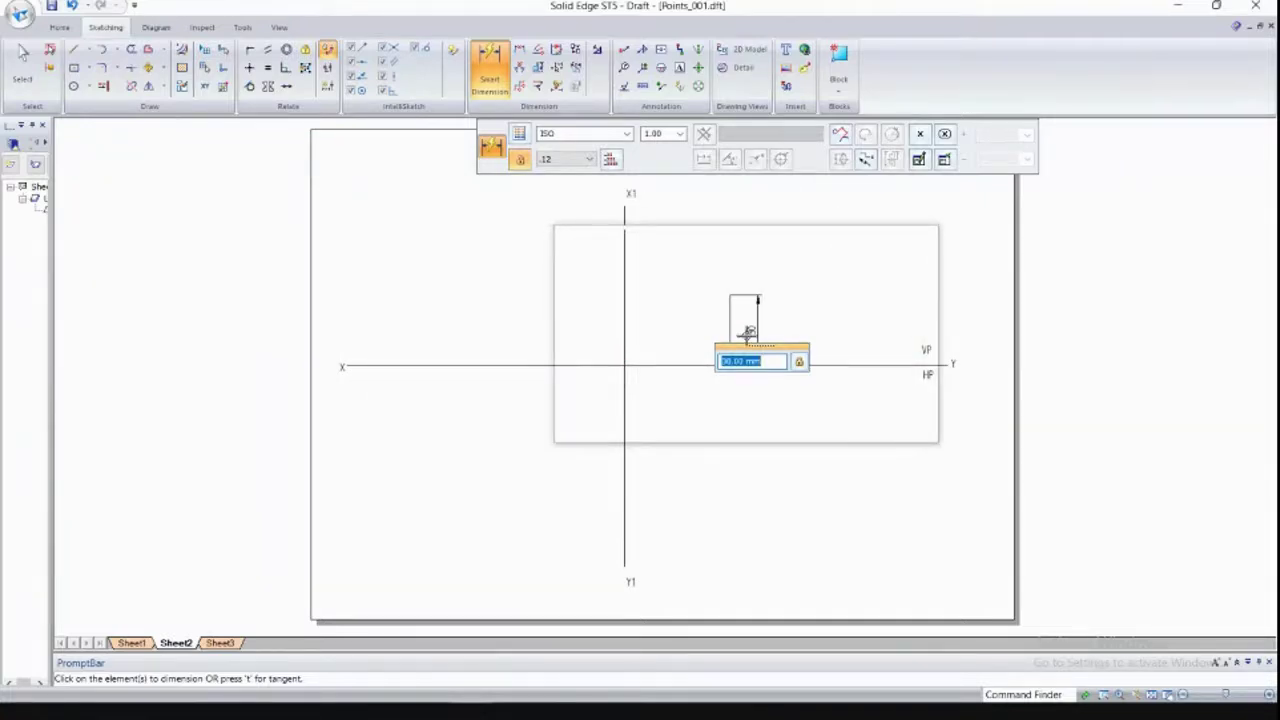
pyautogui.press('Return')
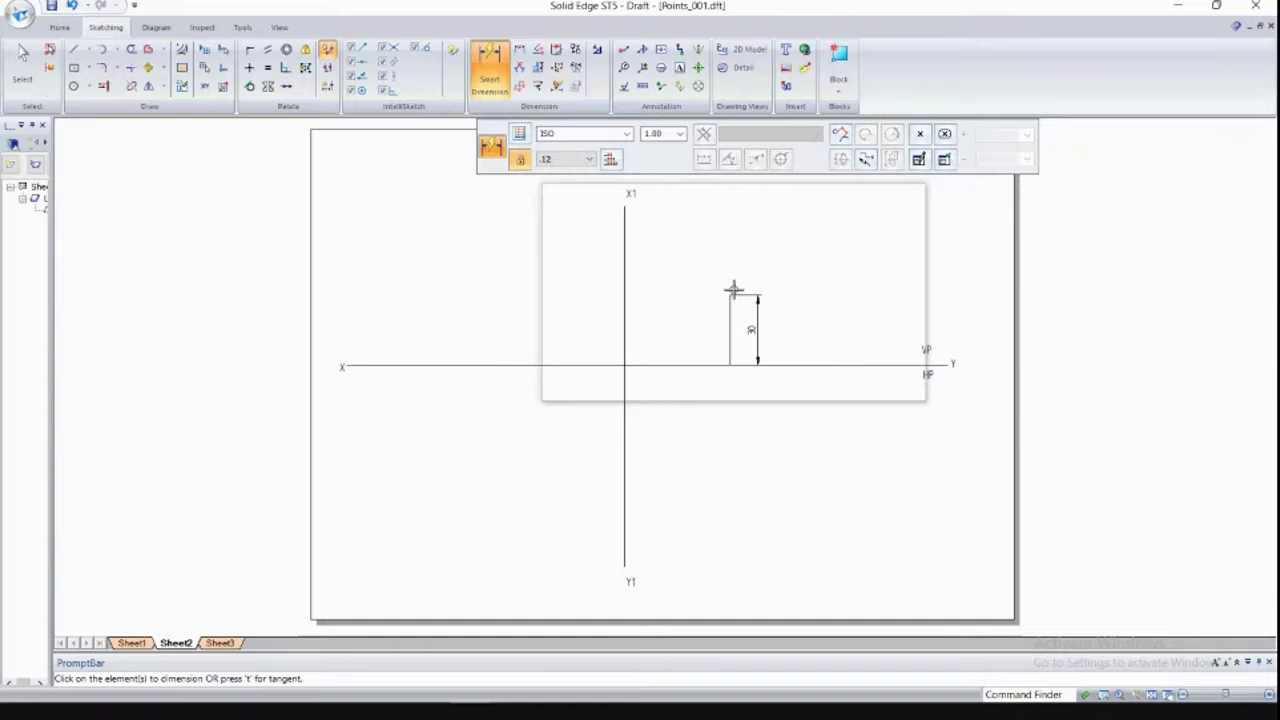
# Place a point with a 2 mm line width on the upper end of the 30 mm line above XY.
pyautogui.click(91, 53)
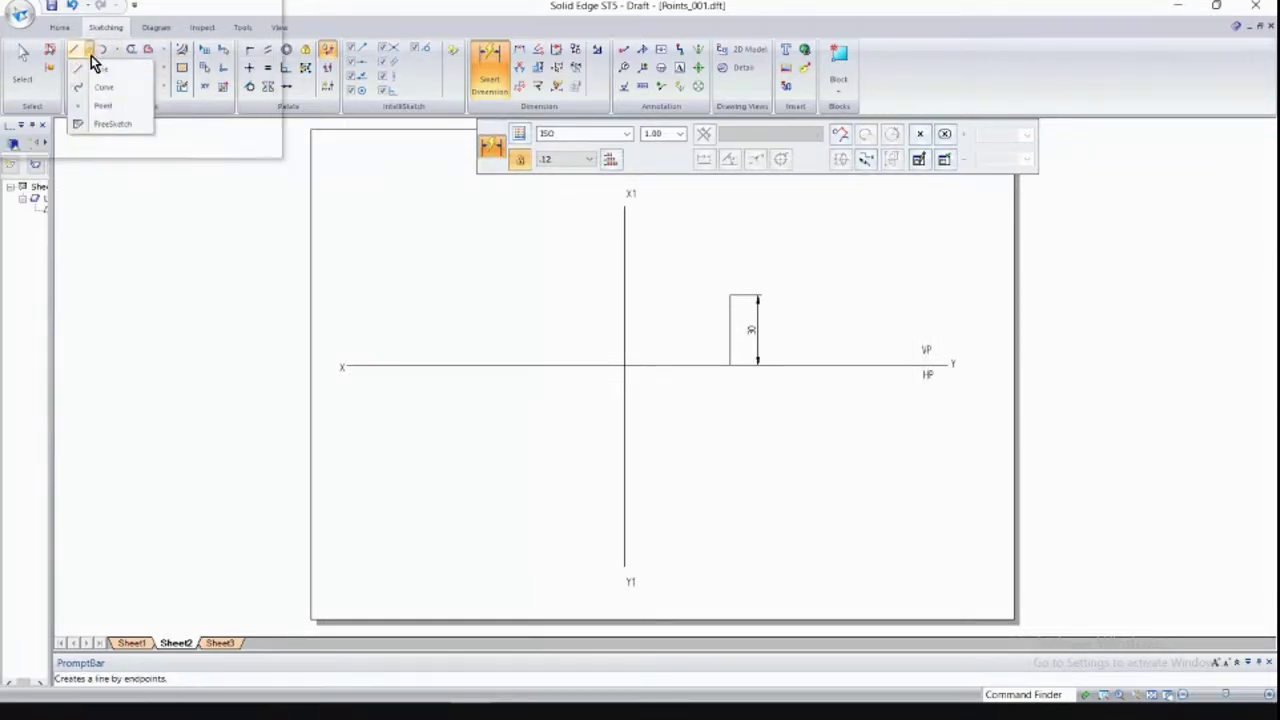
pyautogui.click(108, 110)
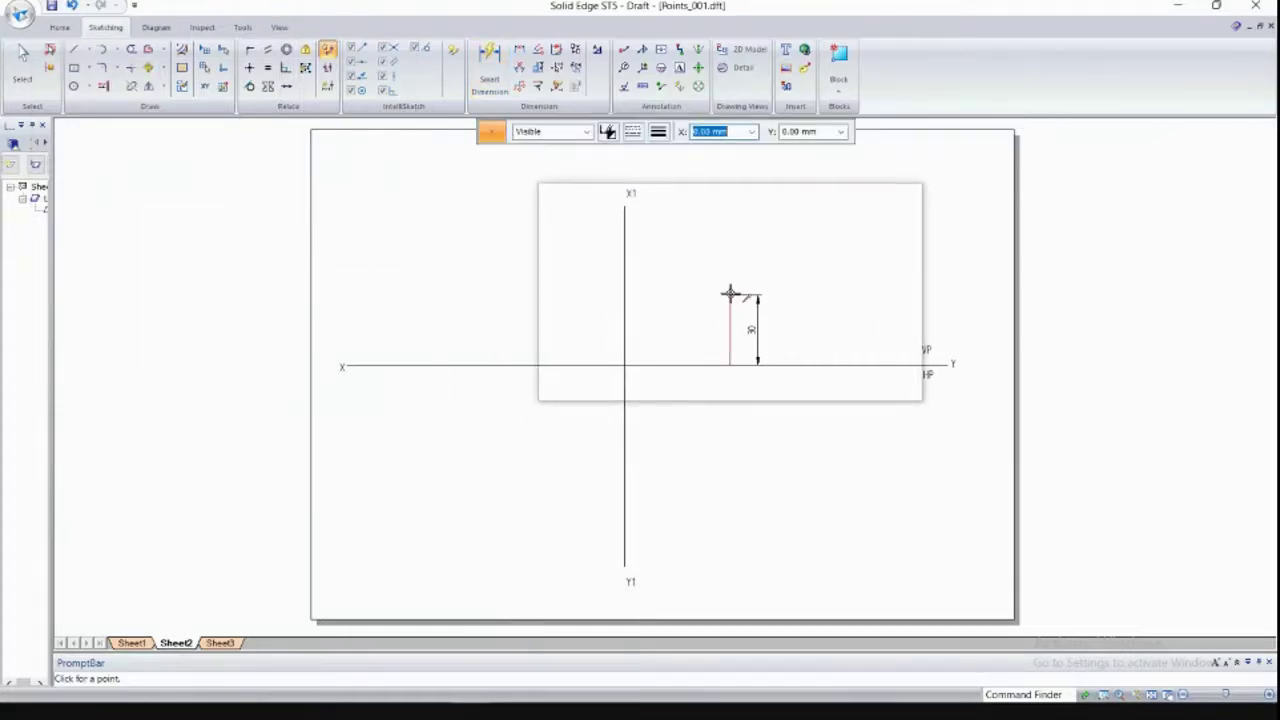
pyautogui.click(658, 134)
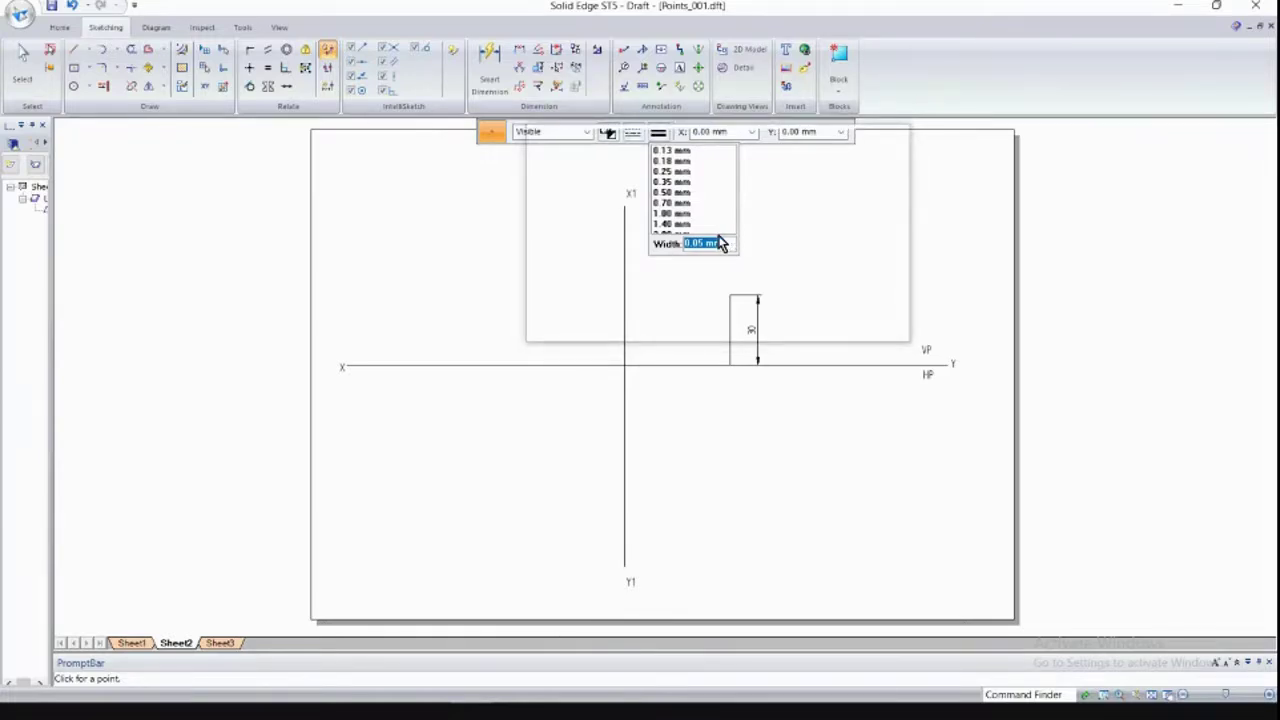
pyautogui.write('2')
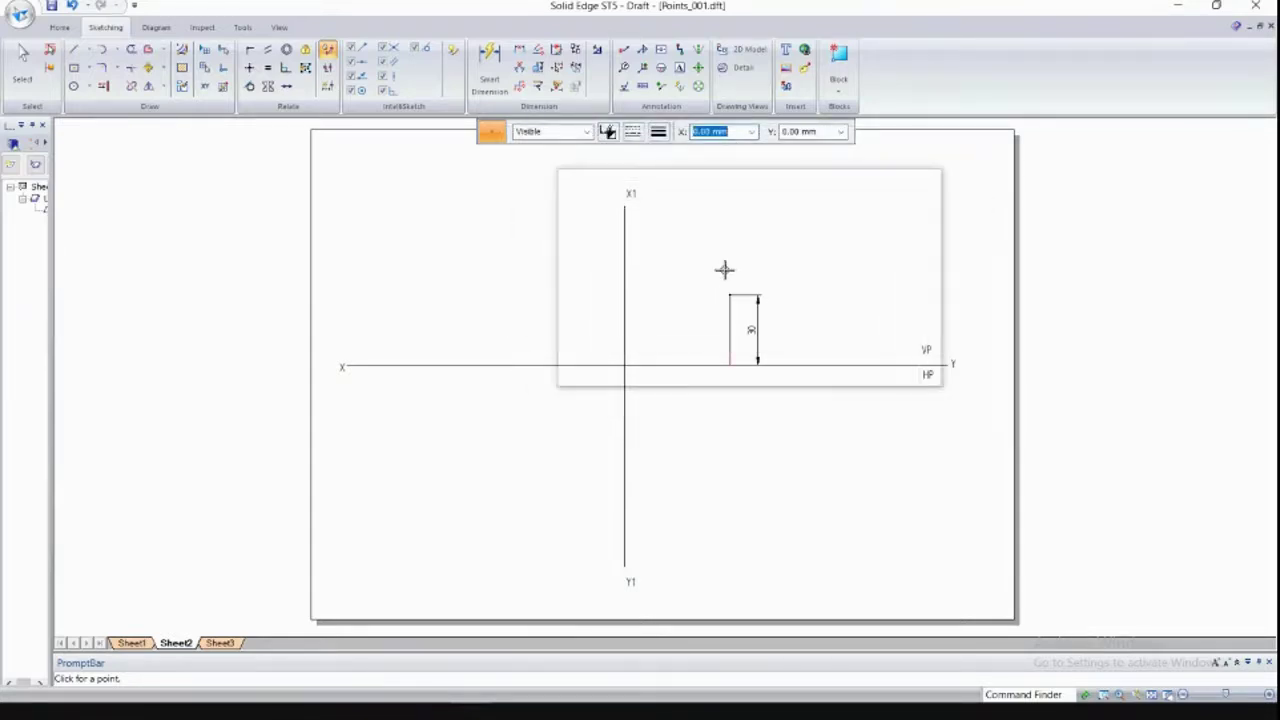
pyautogui.scroll(3, 723, 270)
pyautogui.scroll(-4, 751, 356)
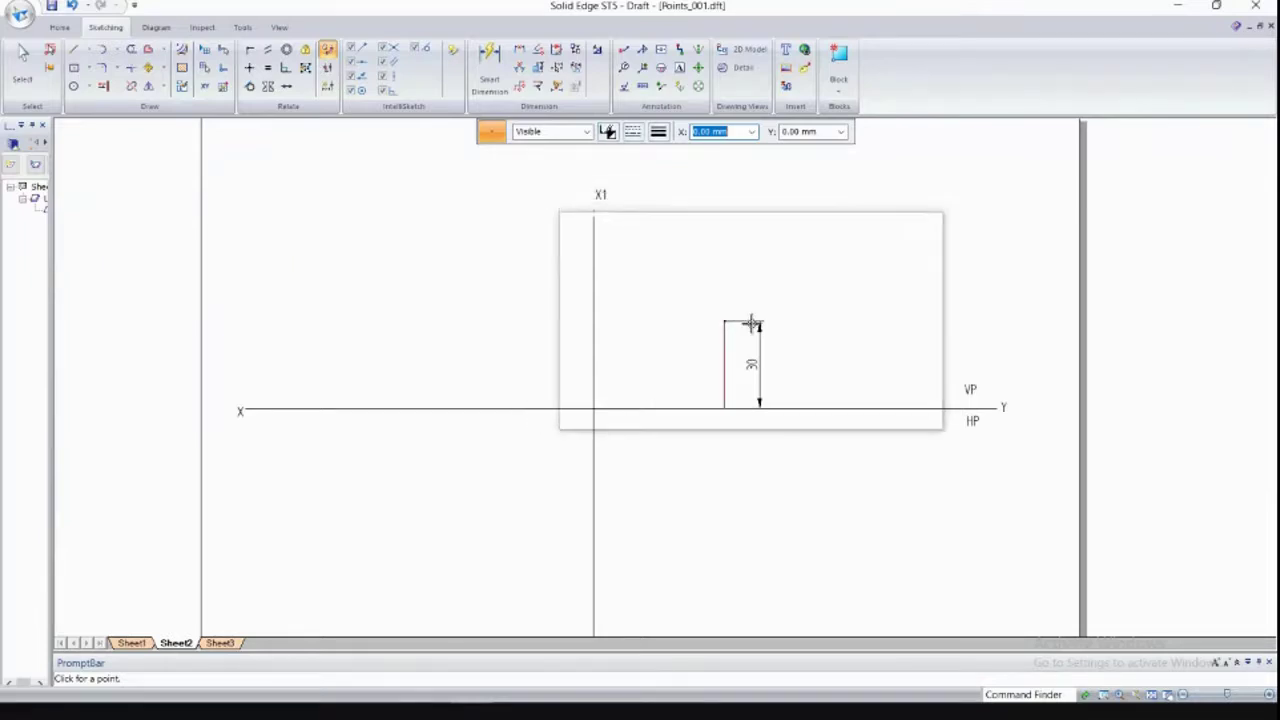
# Try another point width with a trial point in the empty area above VP, and delete that trial point.
pyautogui.click(660, 133)
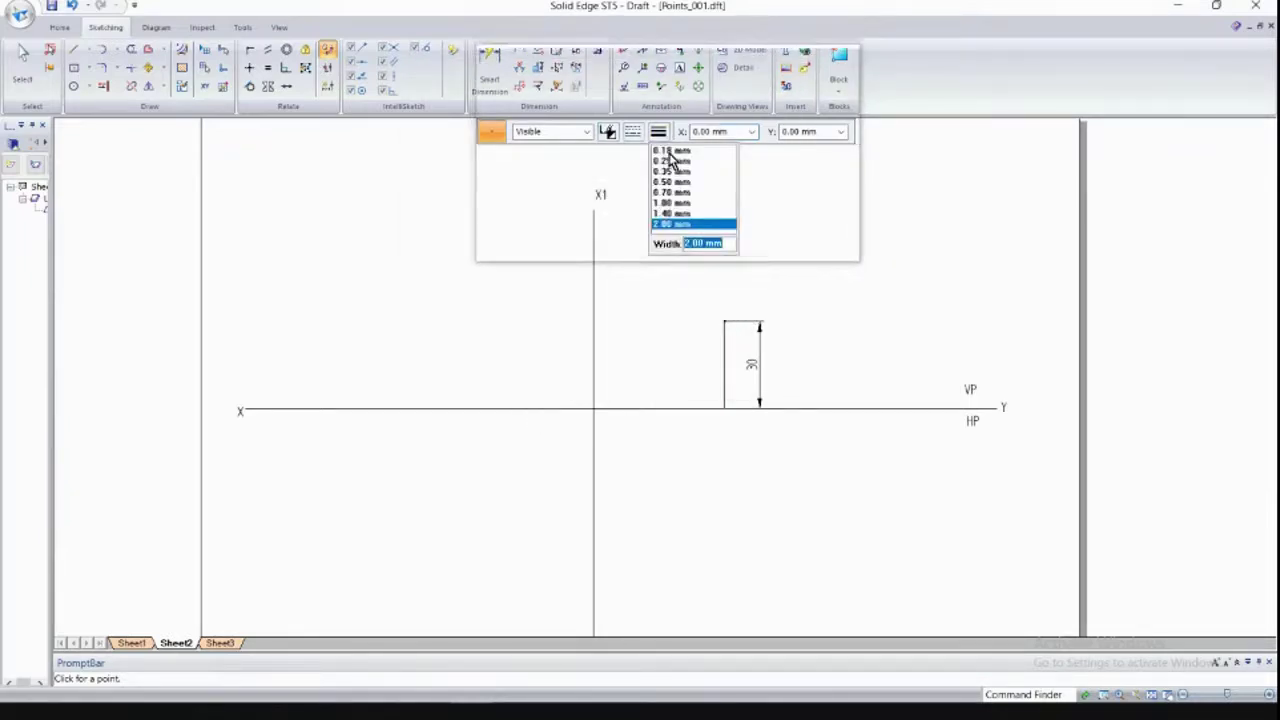
pyautogui.click(680, 174)
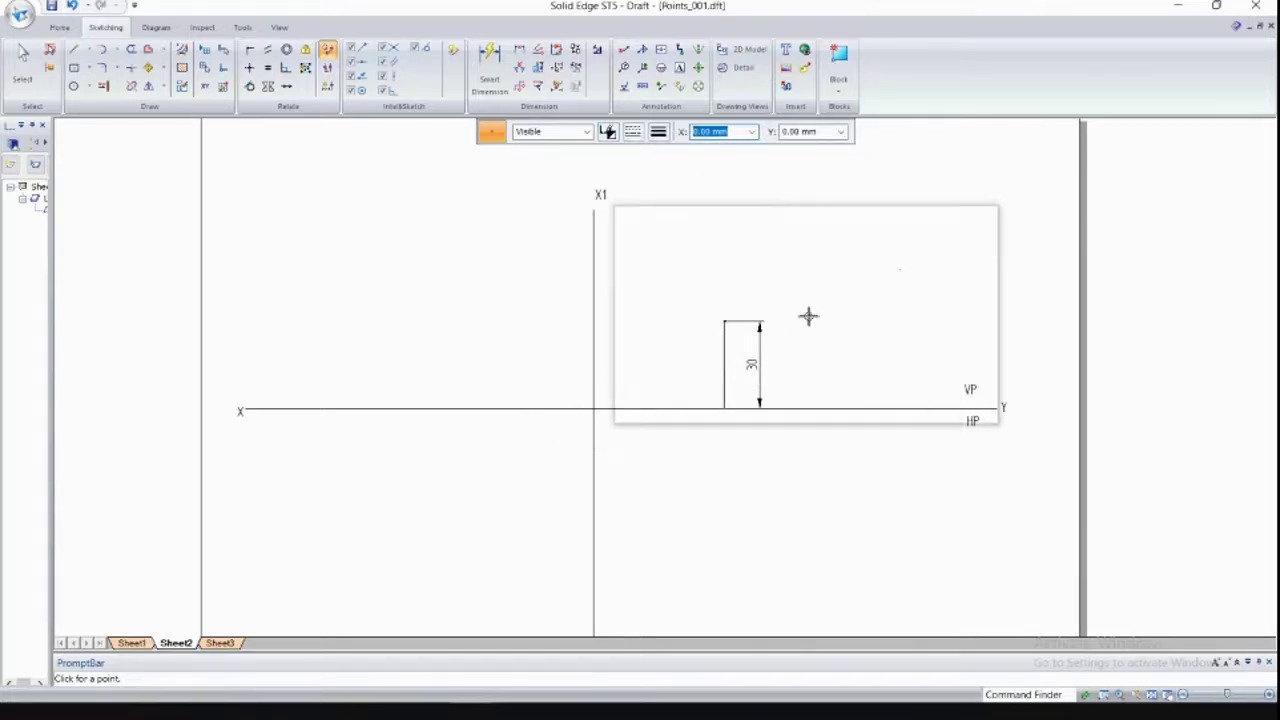
pyautogui.click(23, 62)
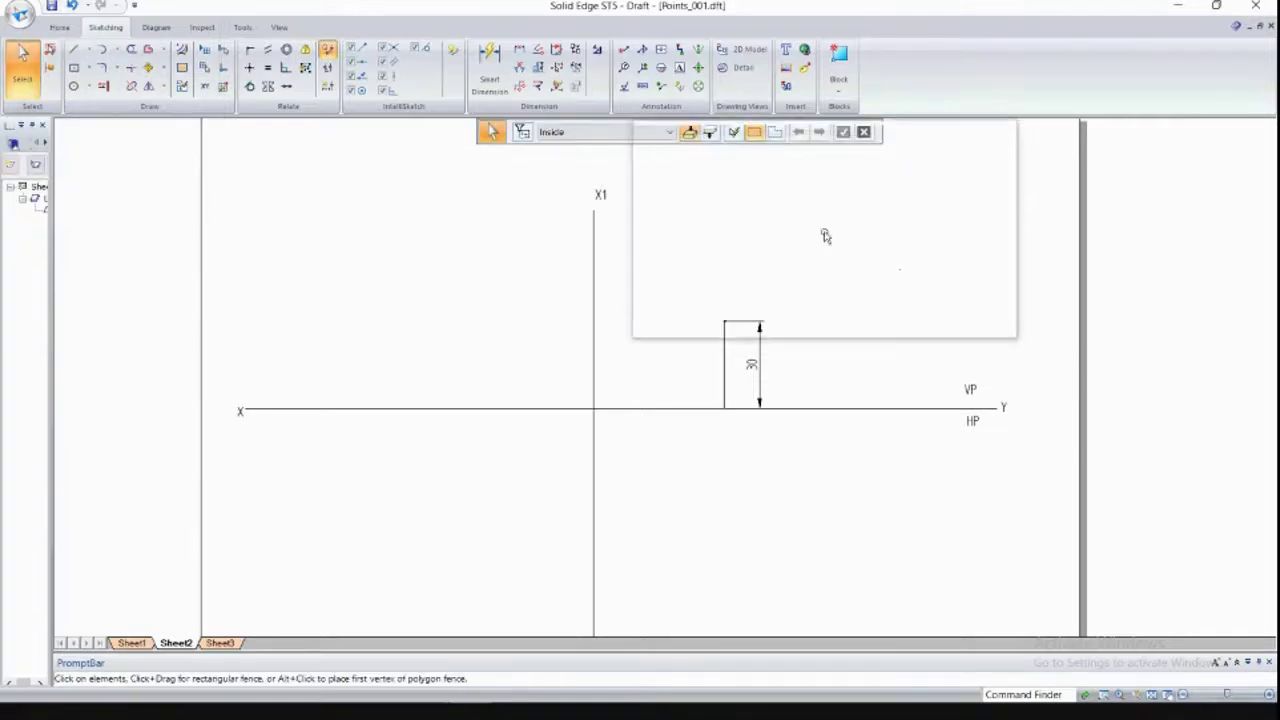
pyautogui.moveTo(822, 229); pyautogui.dragTo(931, 312)
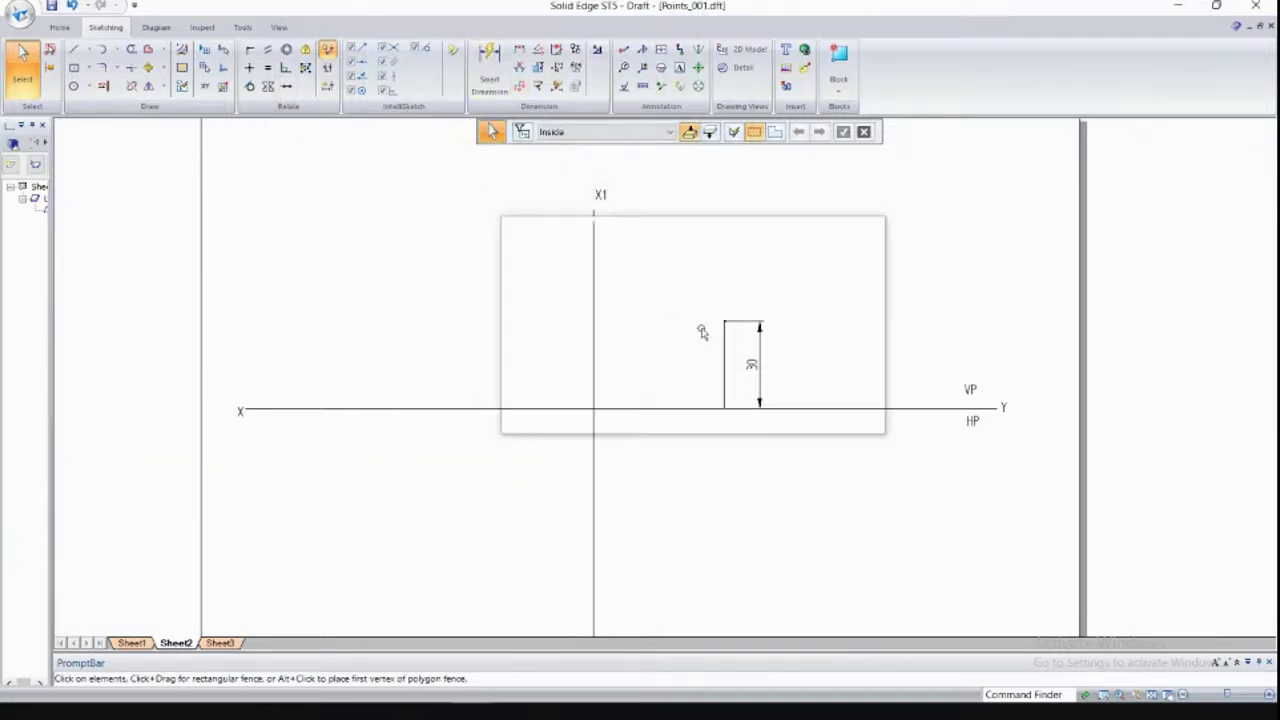
# Label the point at the upper end of the 30 mm line a'.
pyautogui.click(684, 70)
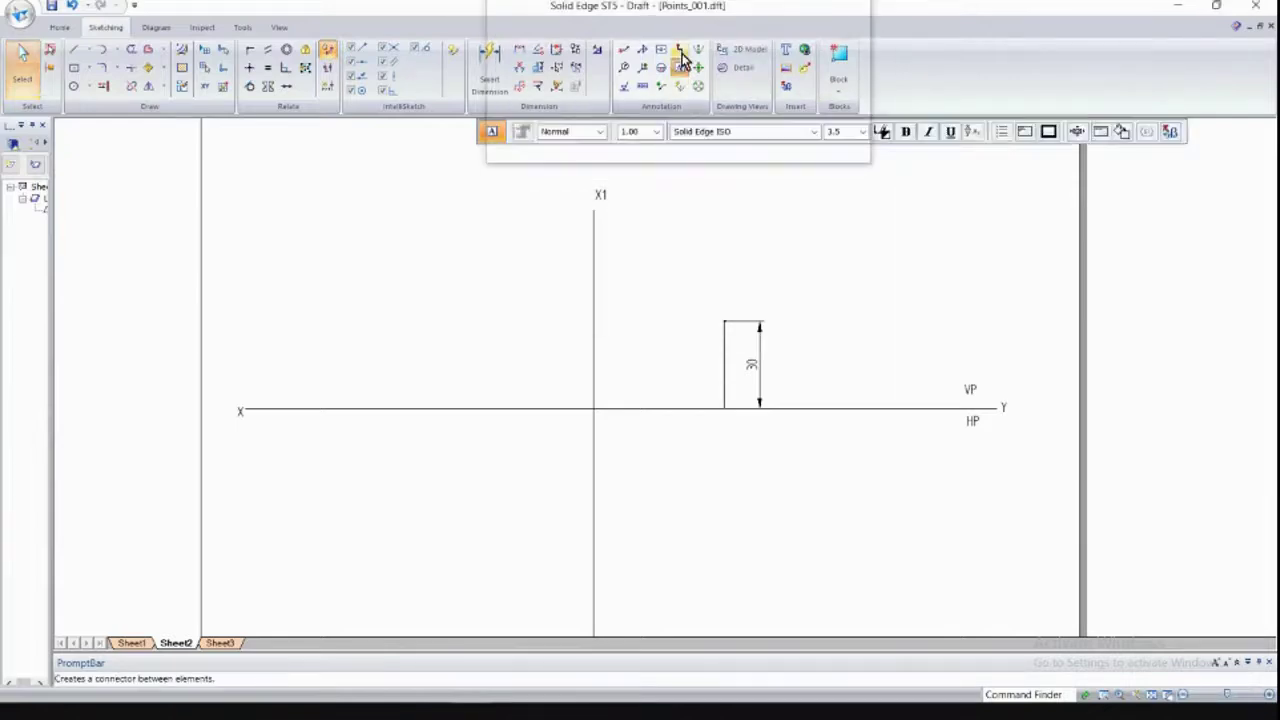
pyautogui.click(727, 304)
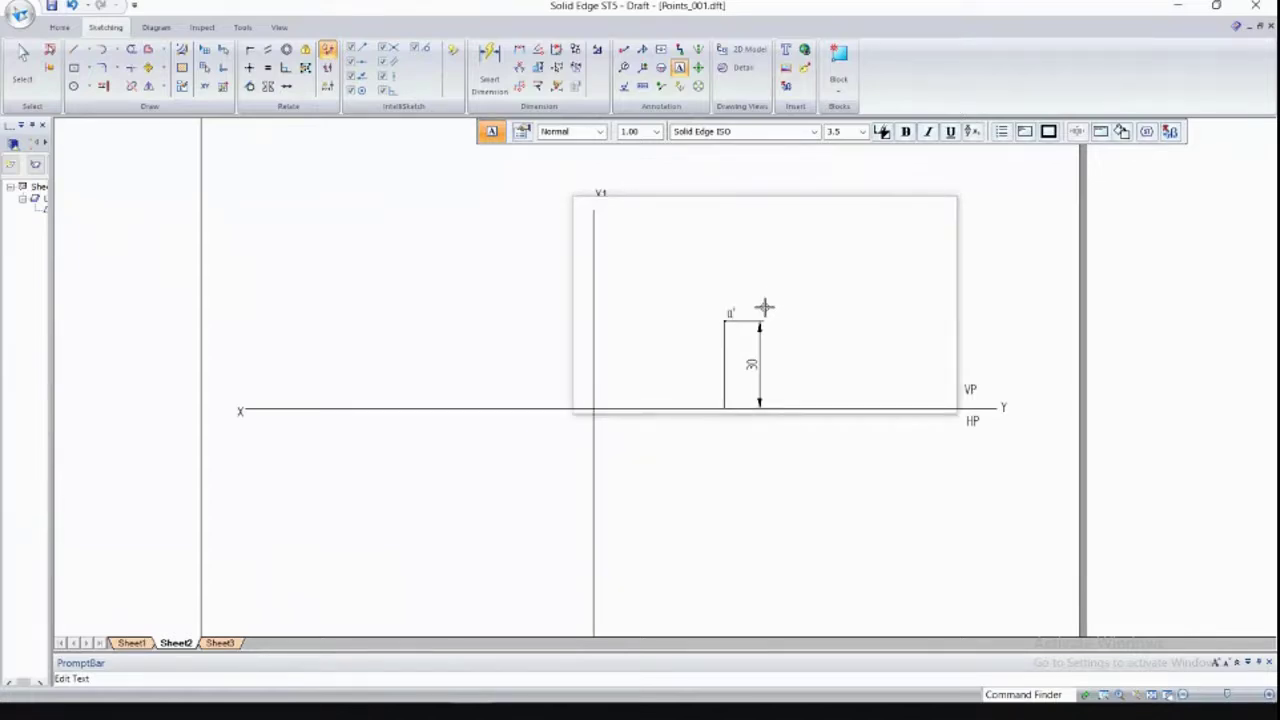
pyautogui.write("a'")
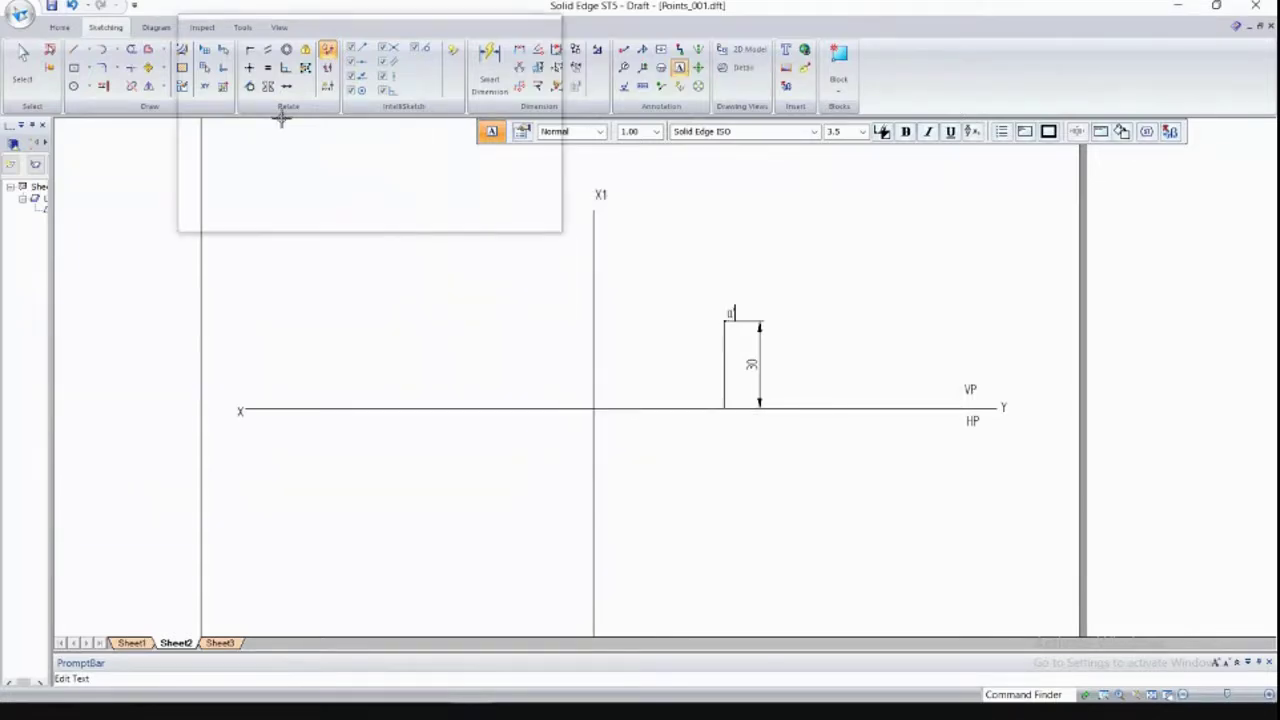
# Draw a 0.05 mm wide line, 20 mm long at -90 degrees, downward from the foot of the 30 mm line on XY.
pyautogui.click(76, 49)
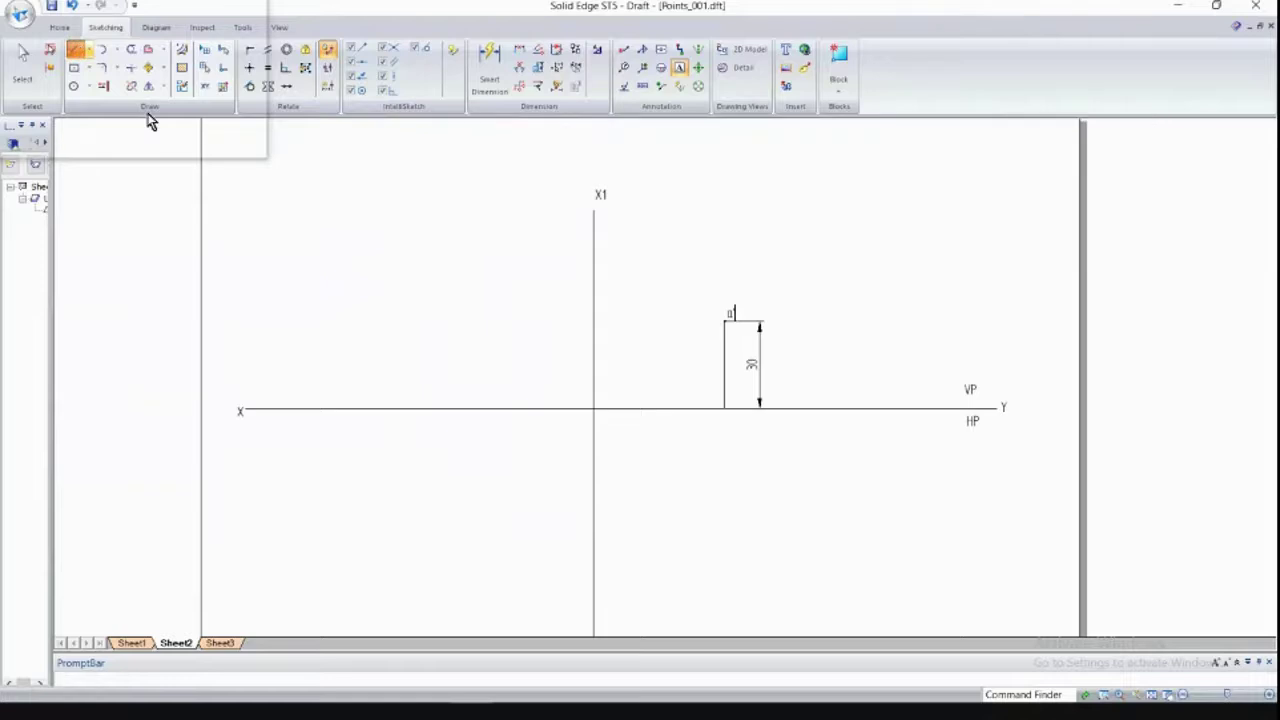
pyautogui.click(726, 408)
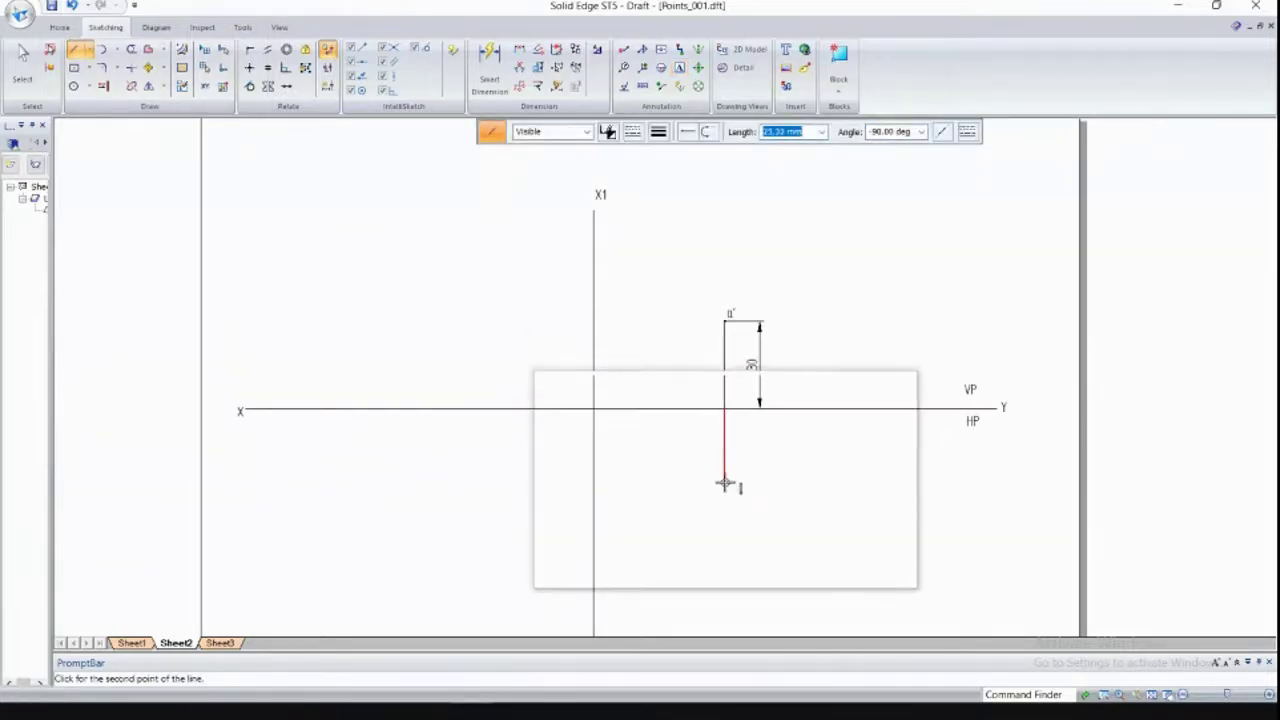
pyautogui.click(660, 133)
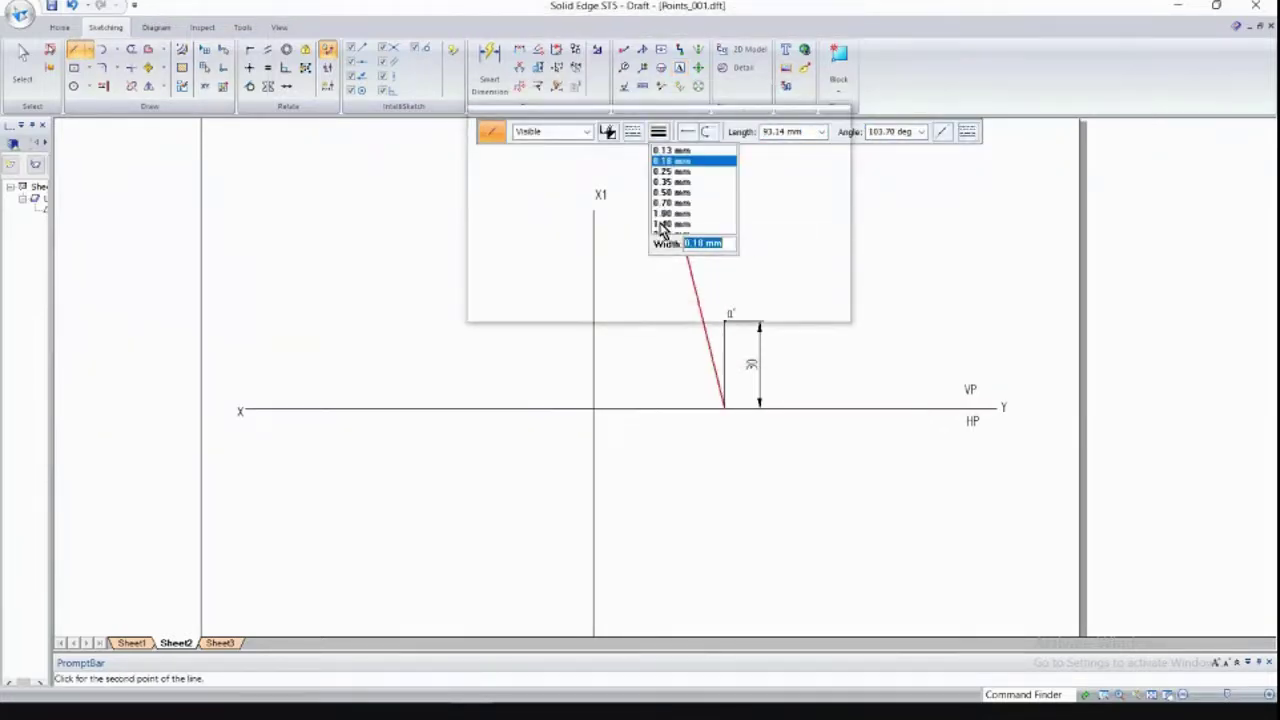
pyautogui.write('0.05')
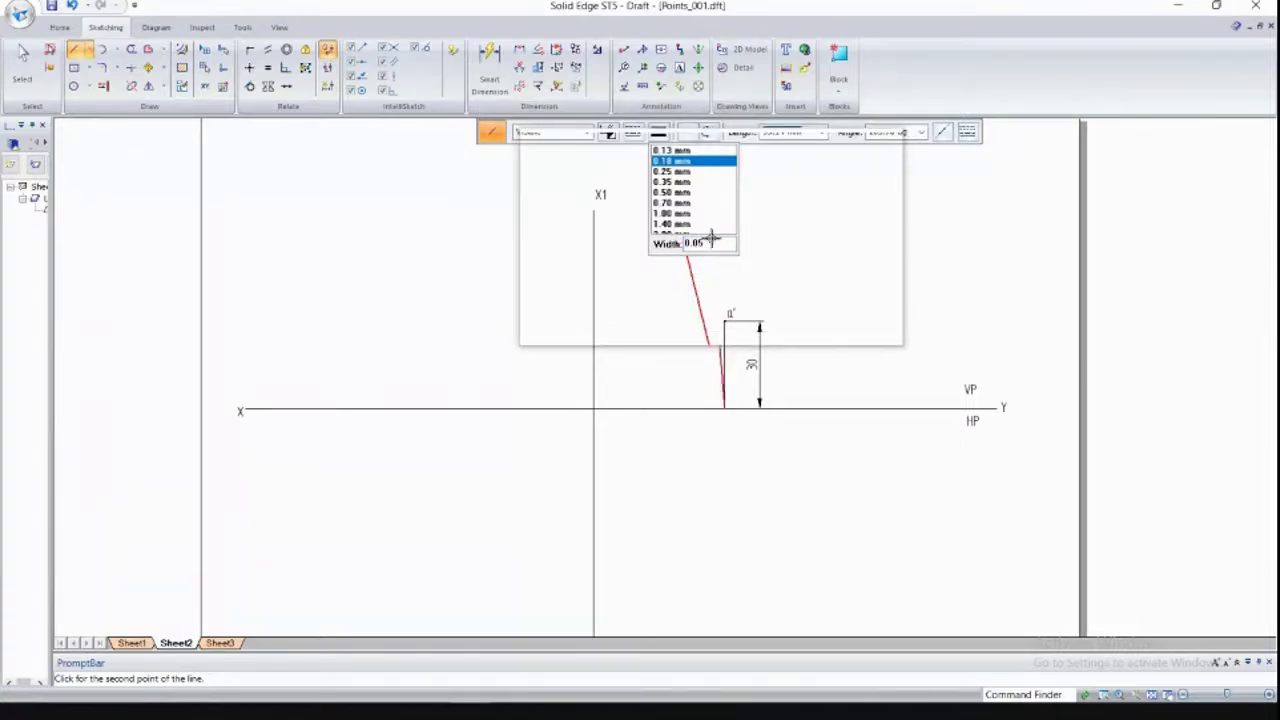
pyautogui.press('Return')
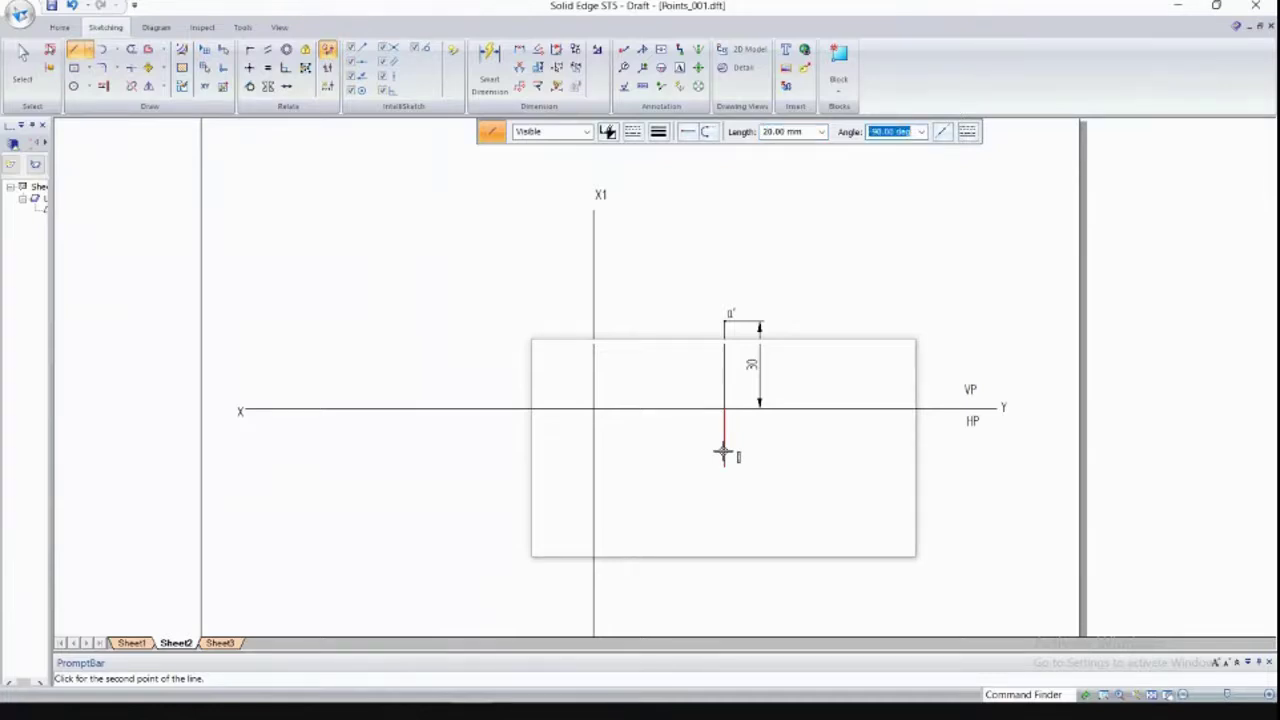
pyautogui.click(677, 455)
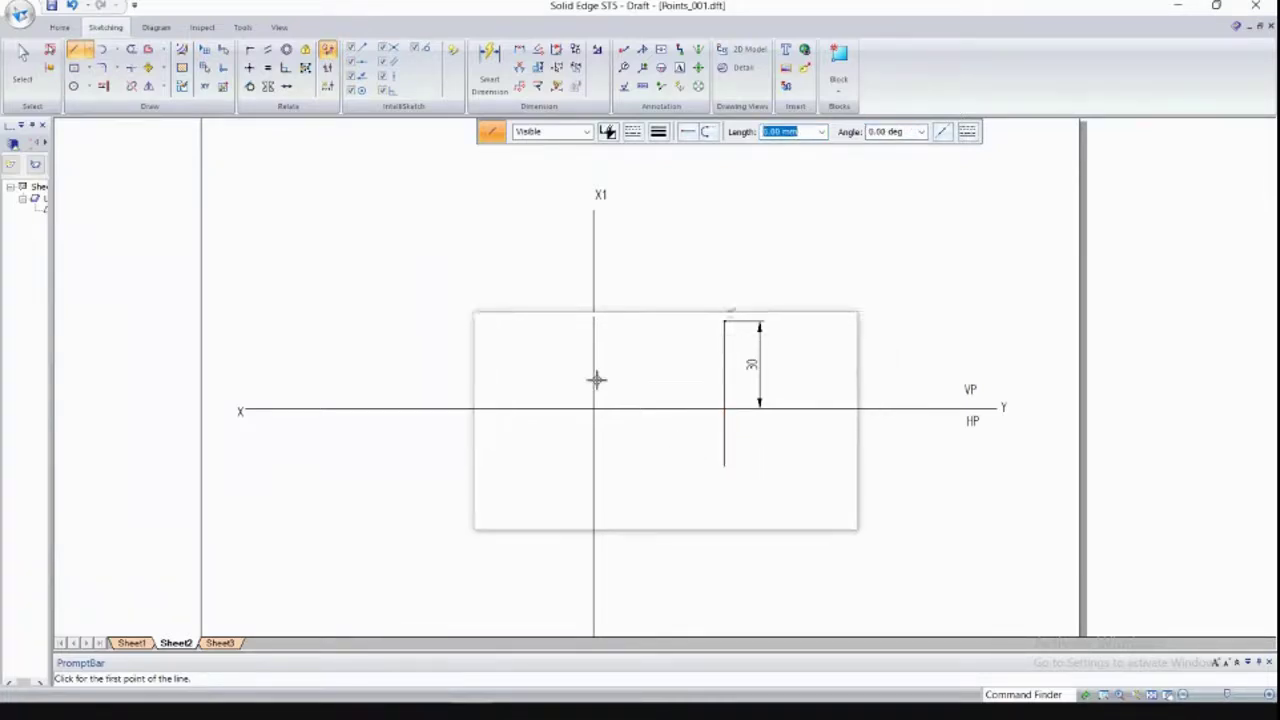
# Place a point with a 2 mm line width on the lower end of the 20 mm line below XY.
pyautogui.click(96, 58)
pyautogui.click(100, 120)
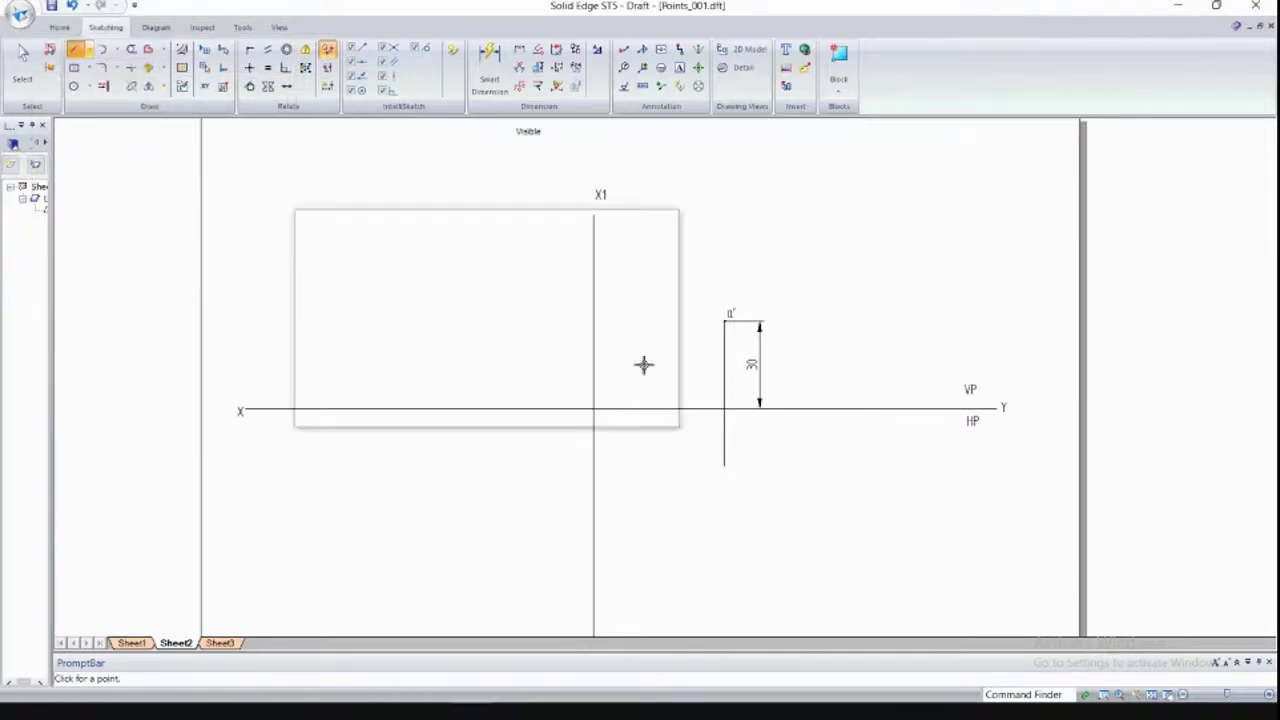
pyautogui.click(659, 133)
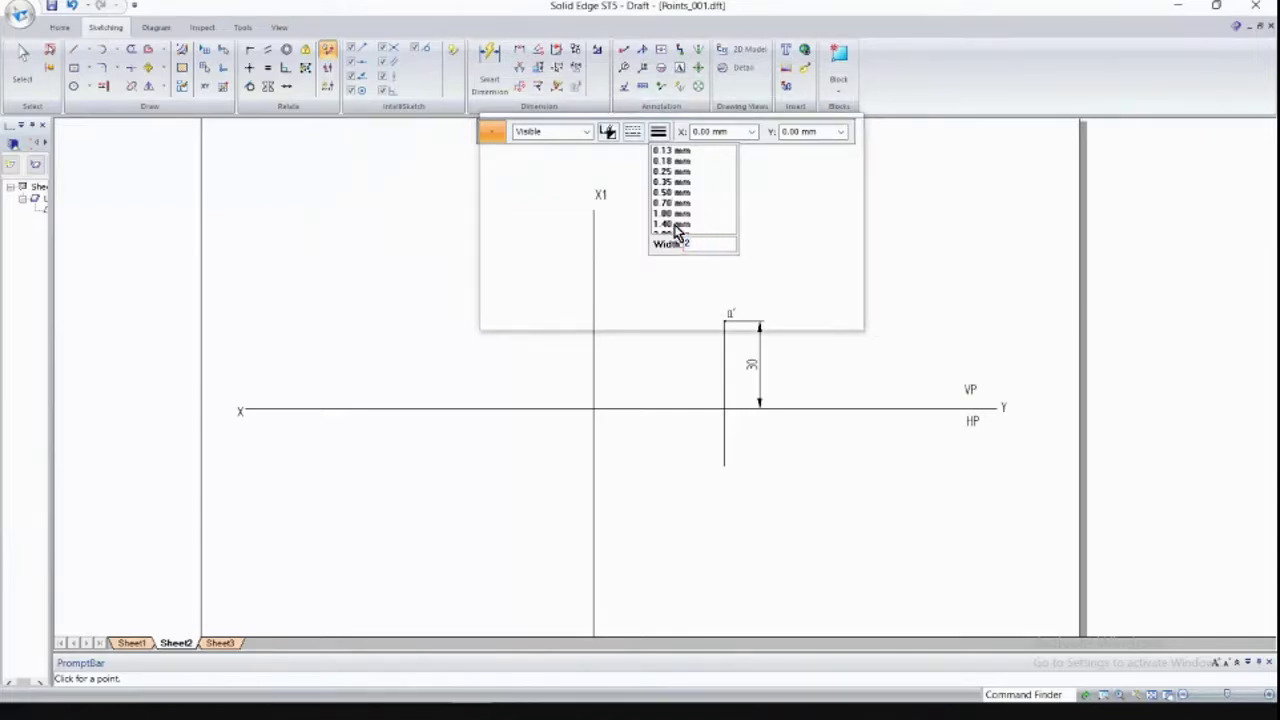
pyautogui.click(676, 226)
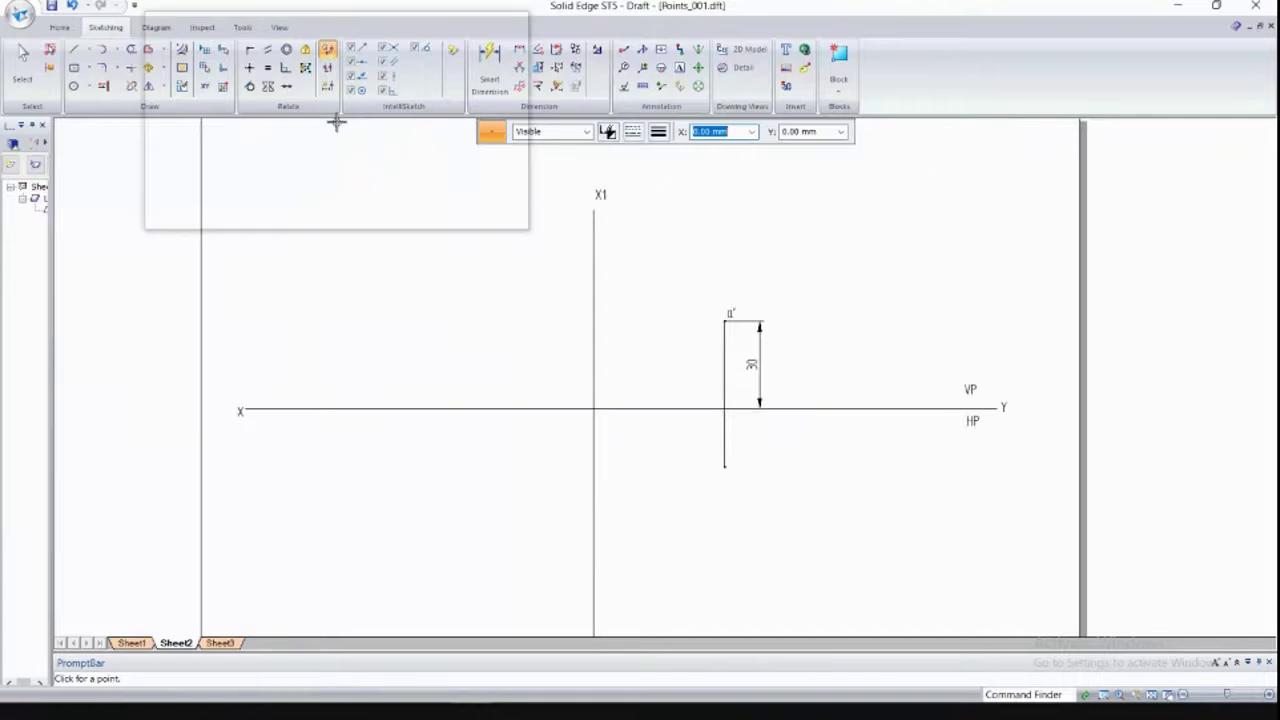
# Dimension the length of the line below XY, placing the dimension in line with the 30 mm one.
pyautogui.click(489, 62)
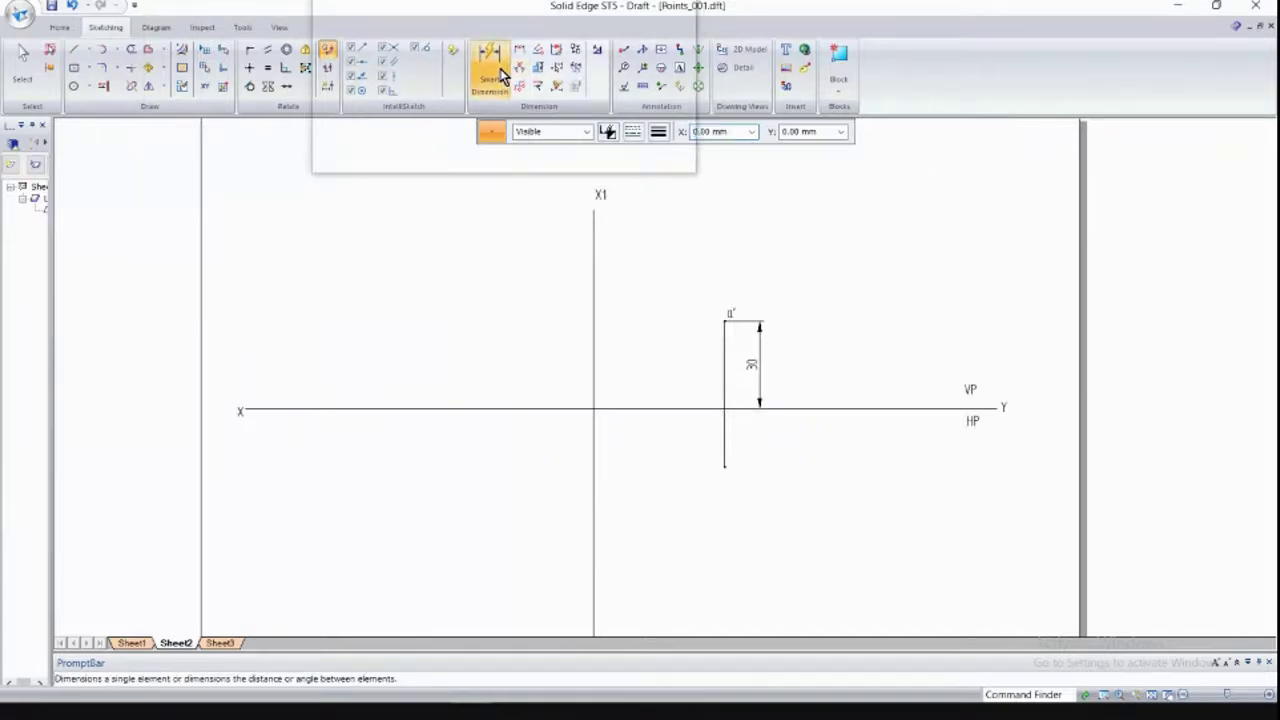
pyautogui.click(723, 438)
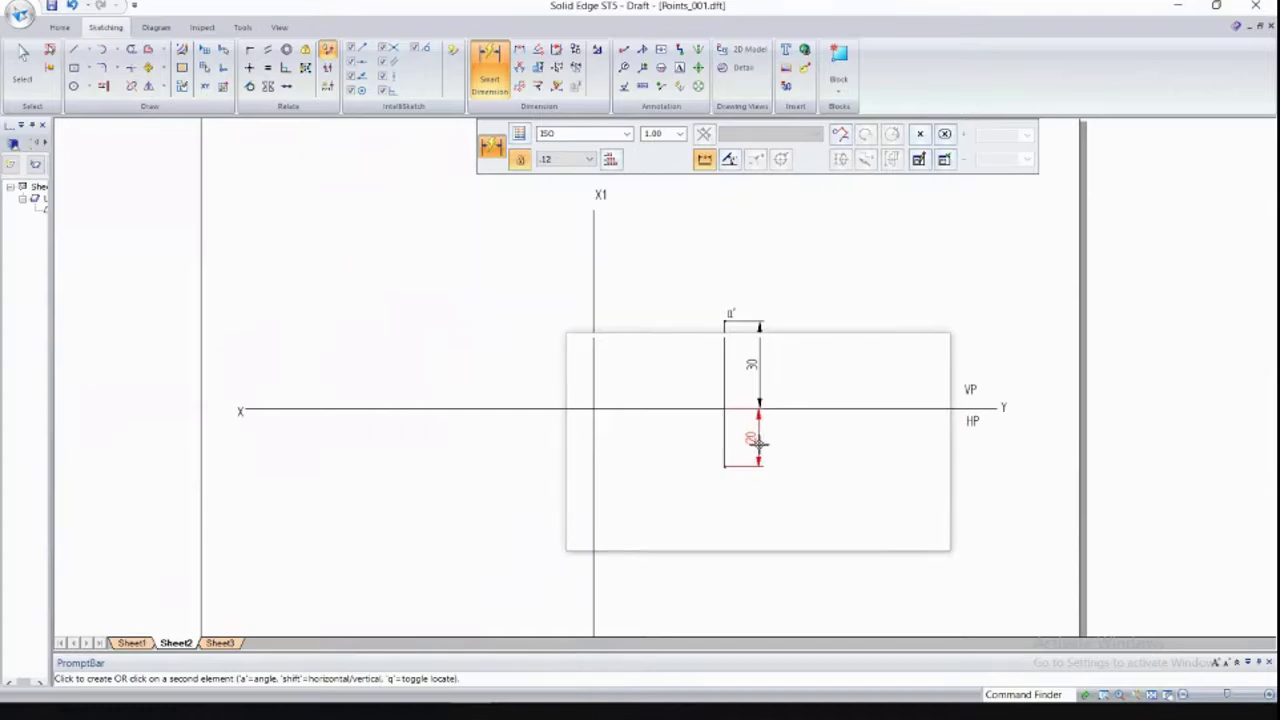
pyautogui.click(760, 445)
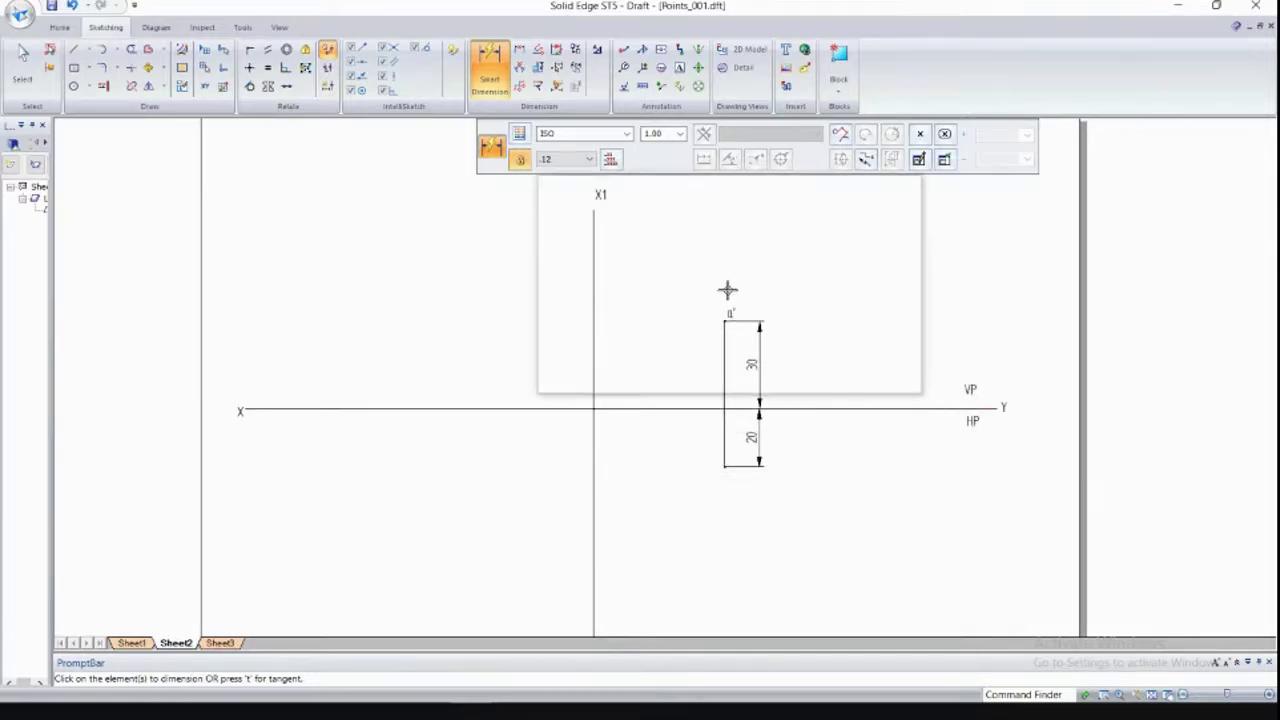
# Label the lower point a and add the title MITRE LINE METHOD above the projector, beside X1.
pyautogui.click(677, 69)
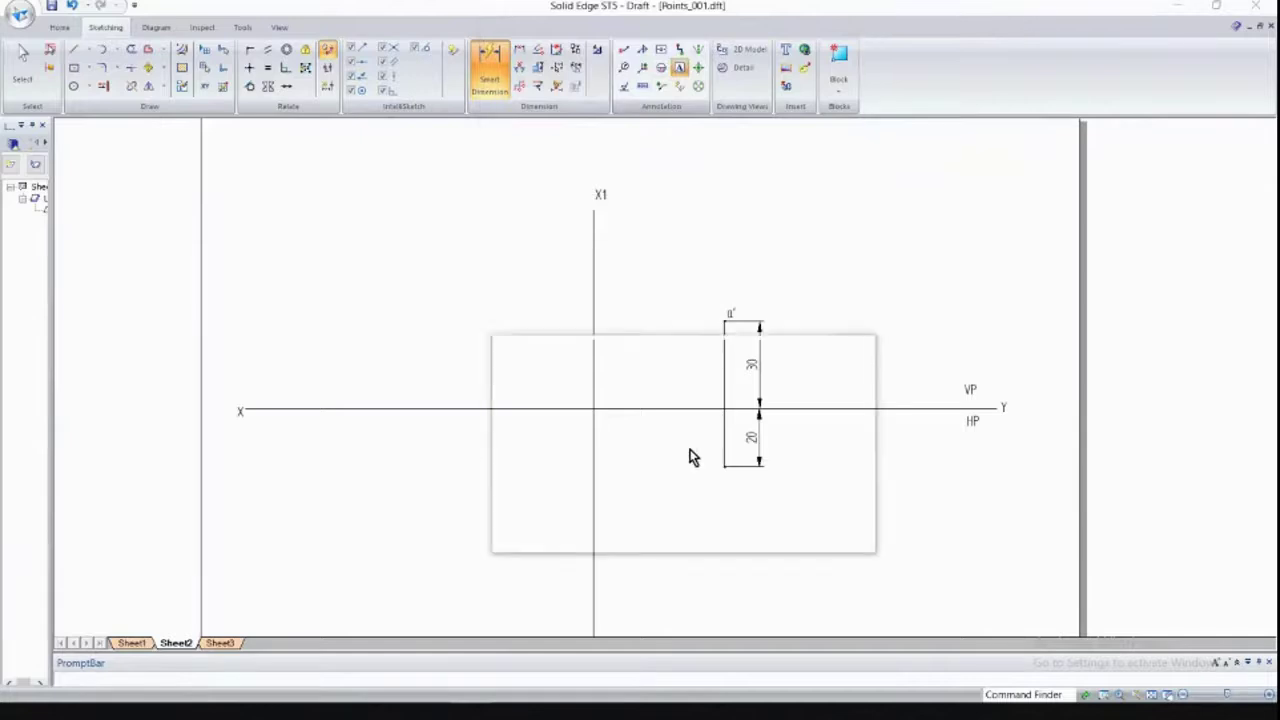
pyautogui.click(752, 516)
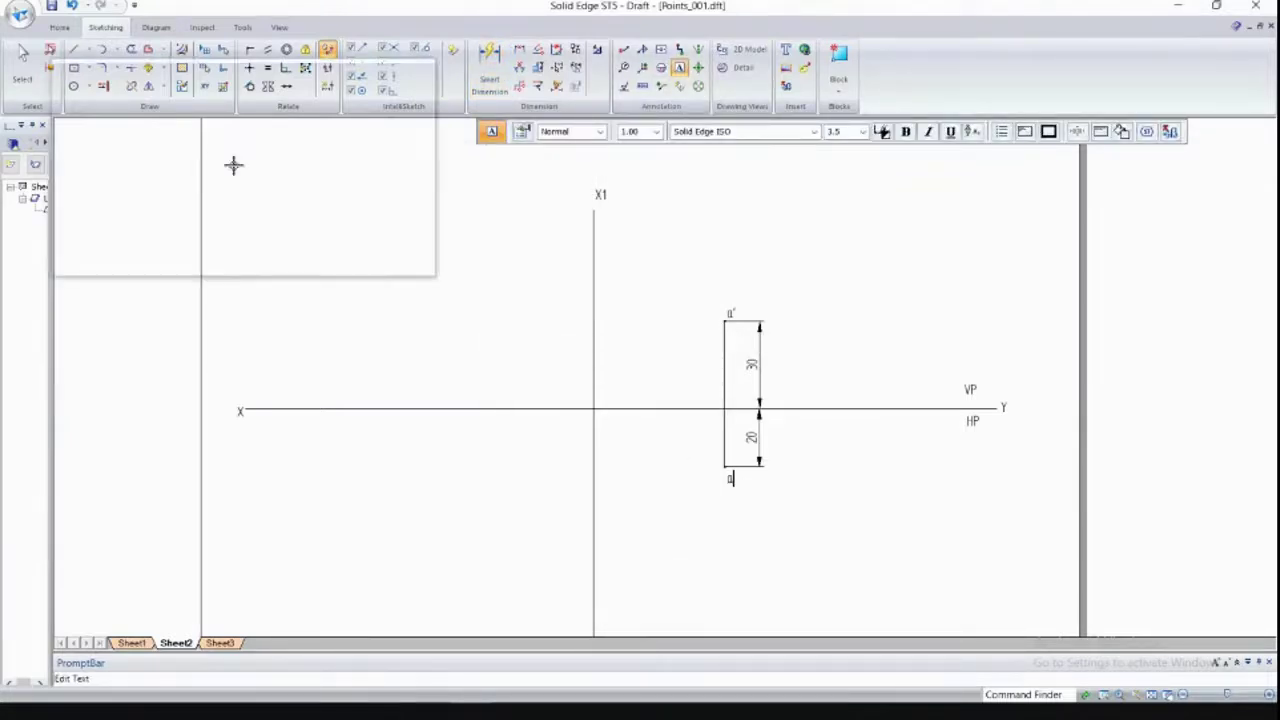
pyautogui.click(23, 63)
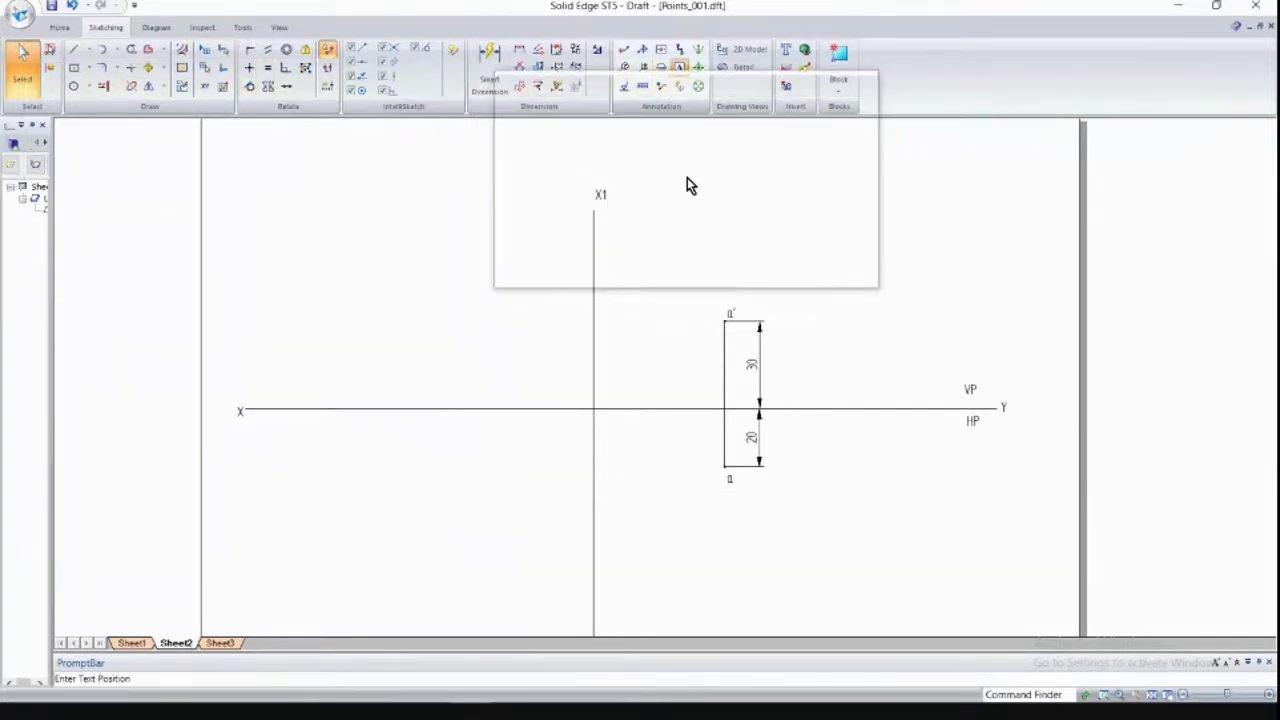
pyautogui.click(698, 231)
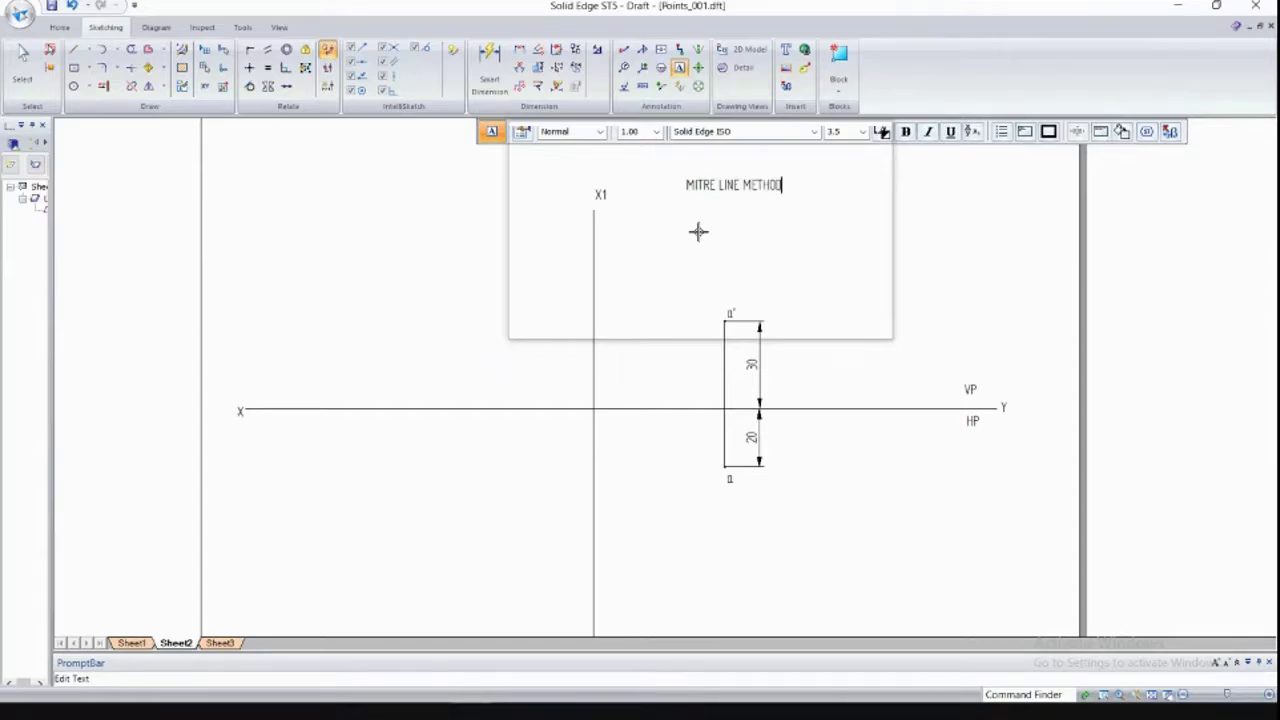
pyautogui.click(698, 231)
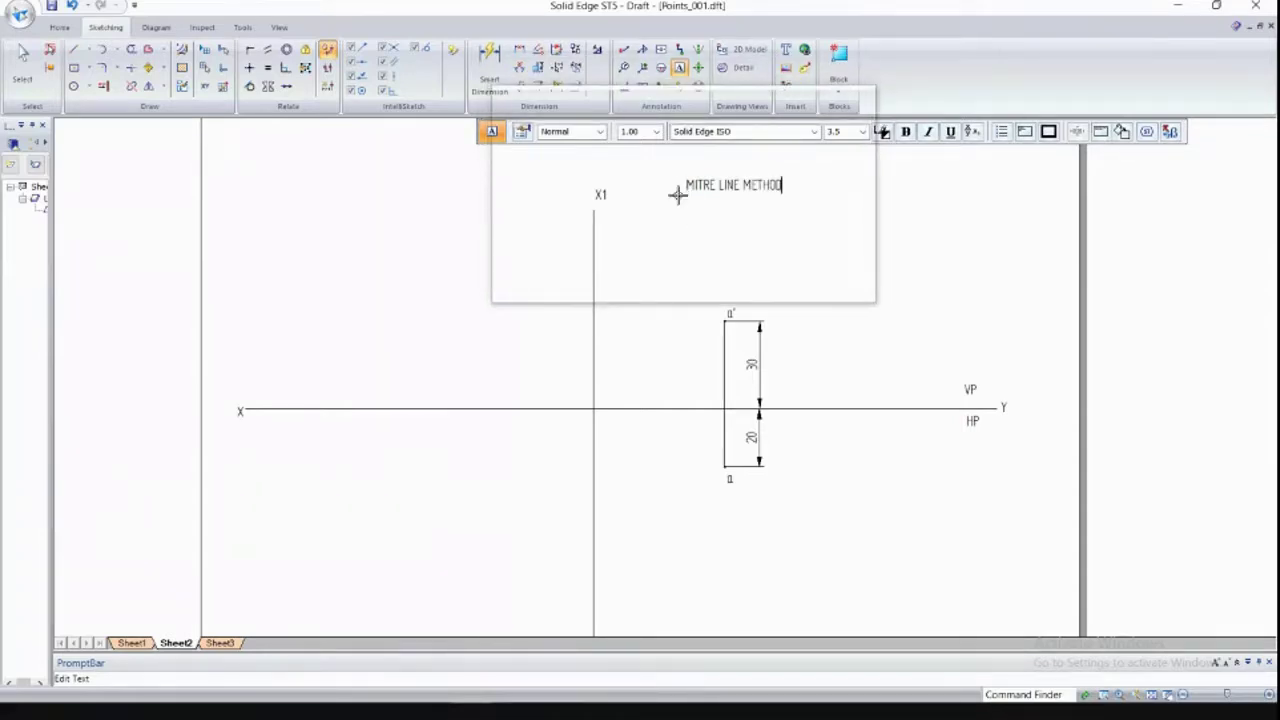
# Draw a 0.05 mm wide mitre line from the XY and X1Y1 intersection diagonally down towards the X side, using intersection snapping.
pyautogui.click(78, 55)
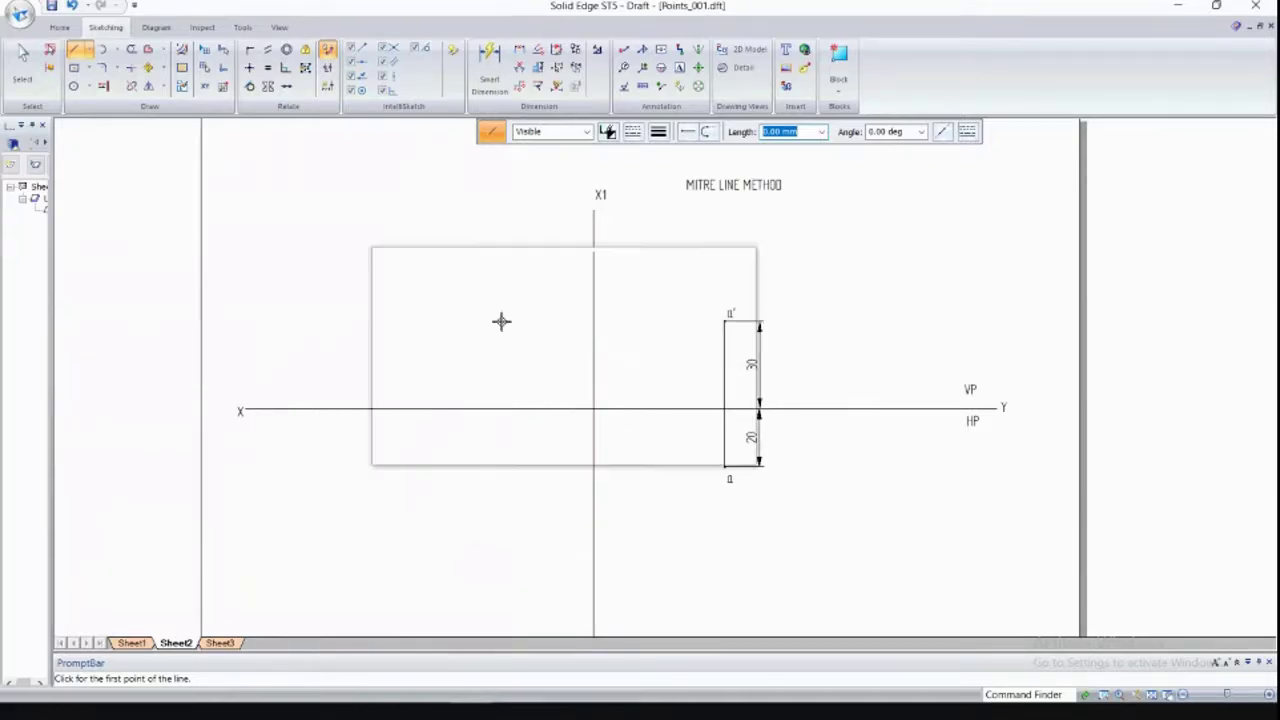
pyautogui.click(659, 131)
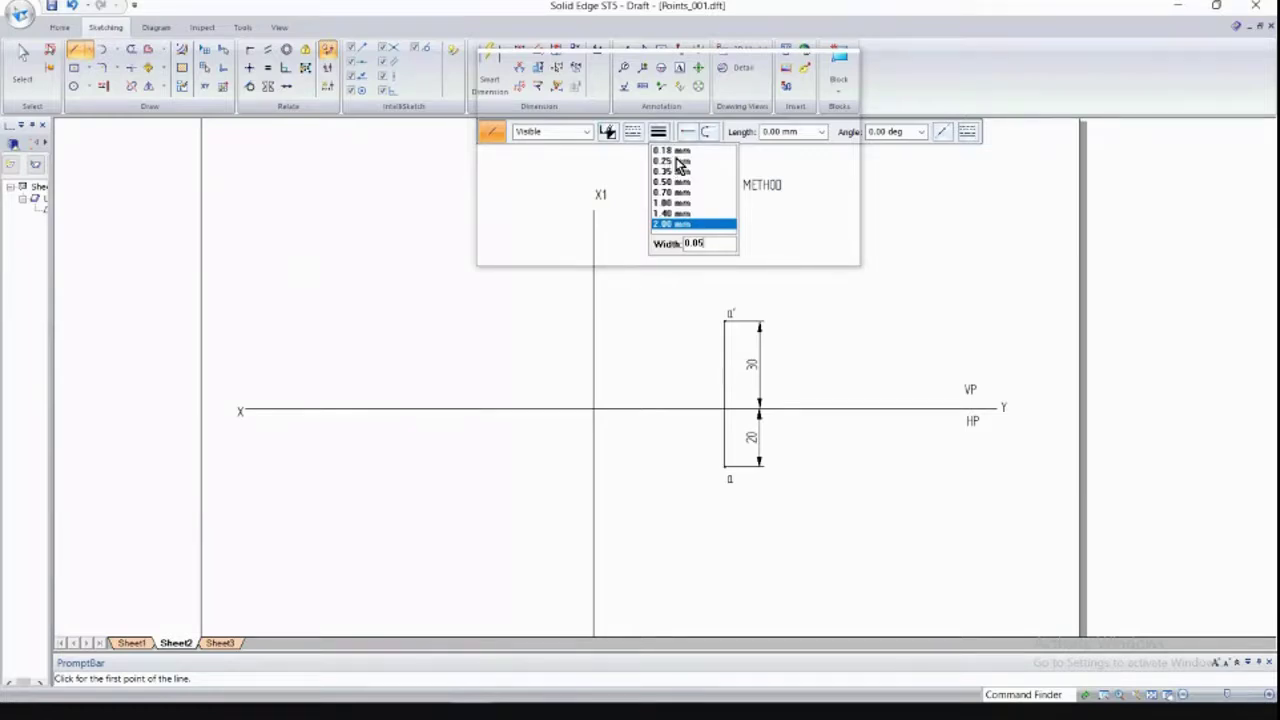
pyautogui.click(679, 161)
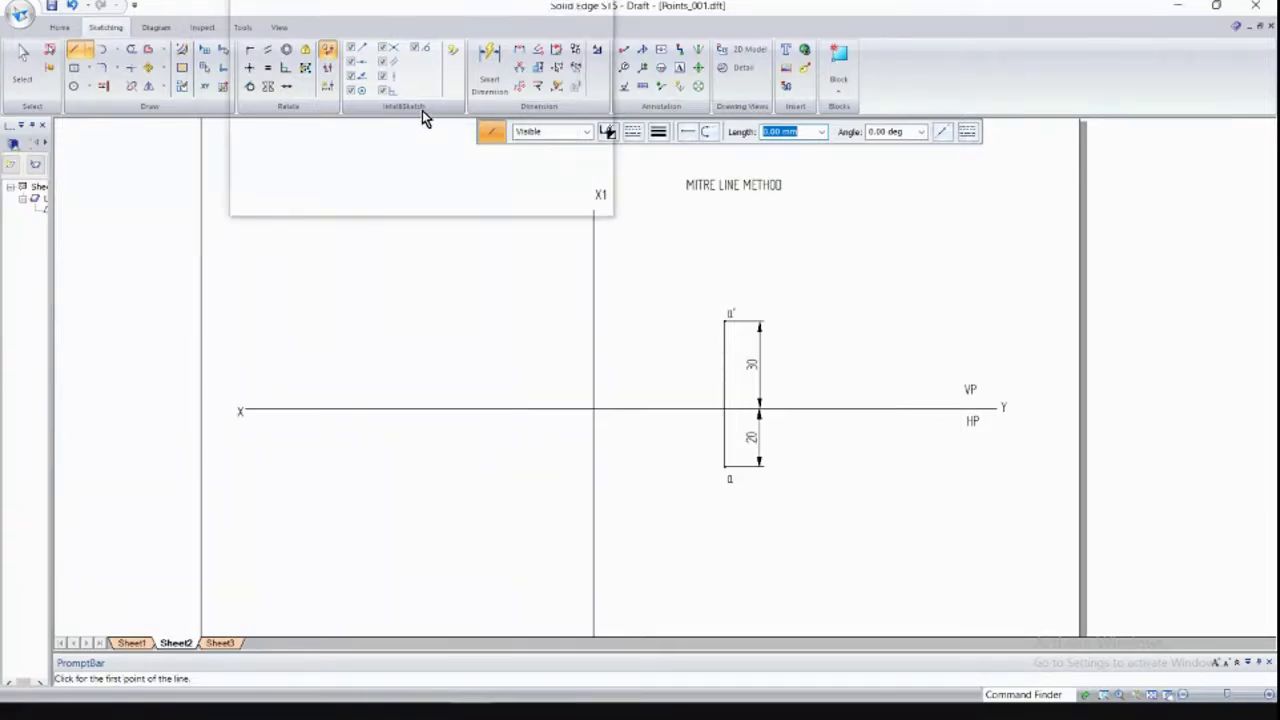
pyautogui.click(391, 62)
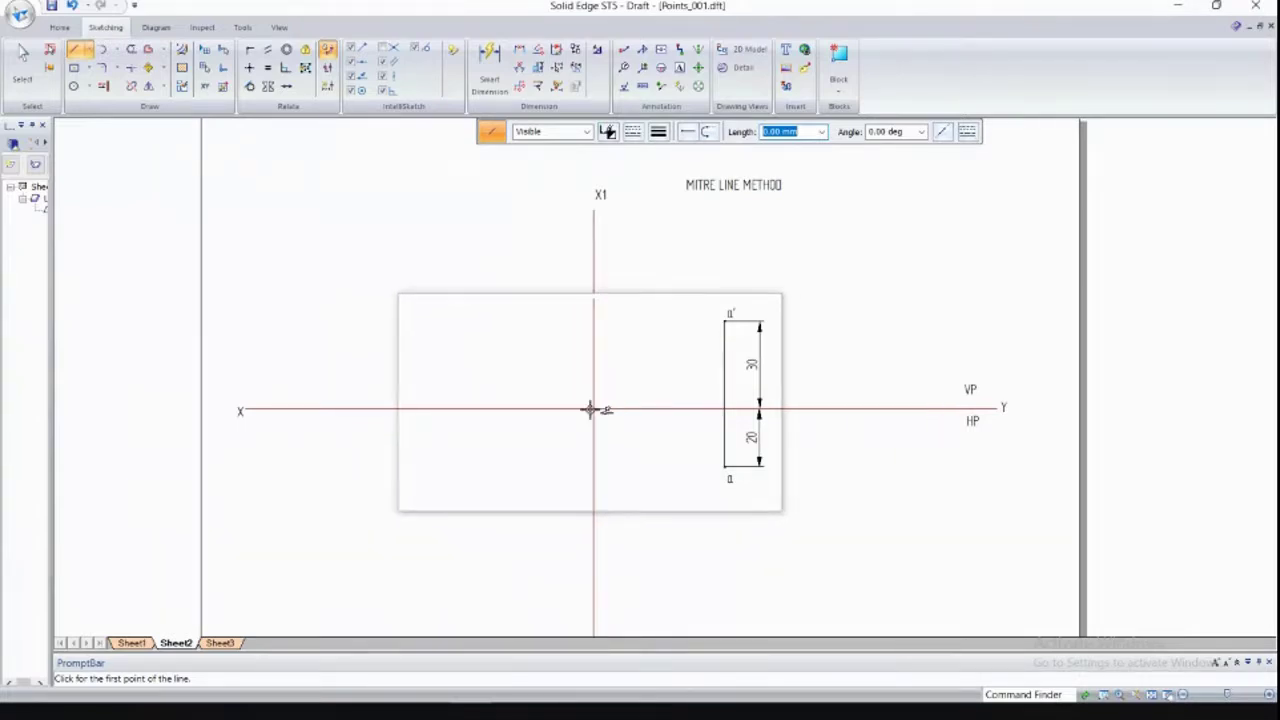
pyautogui.click(388, 55)
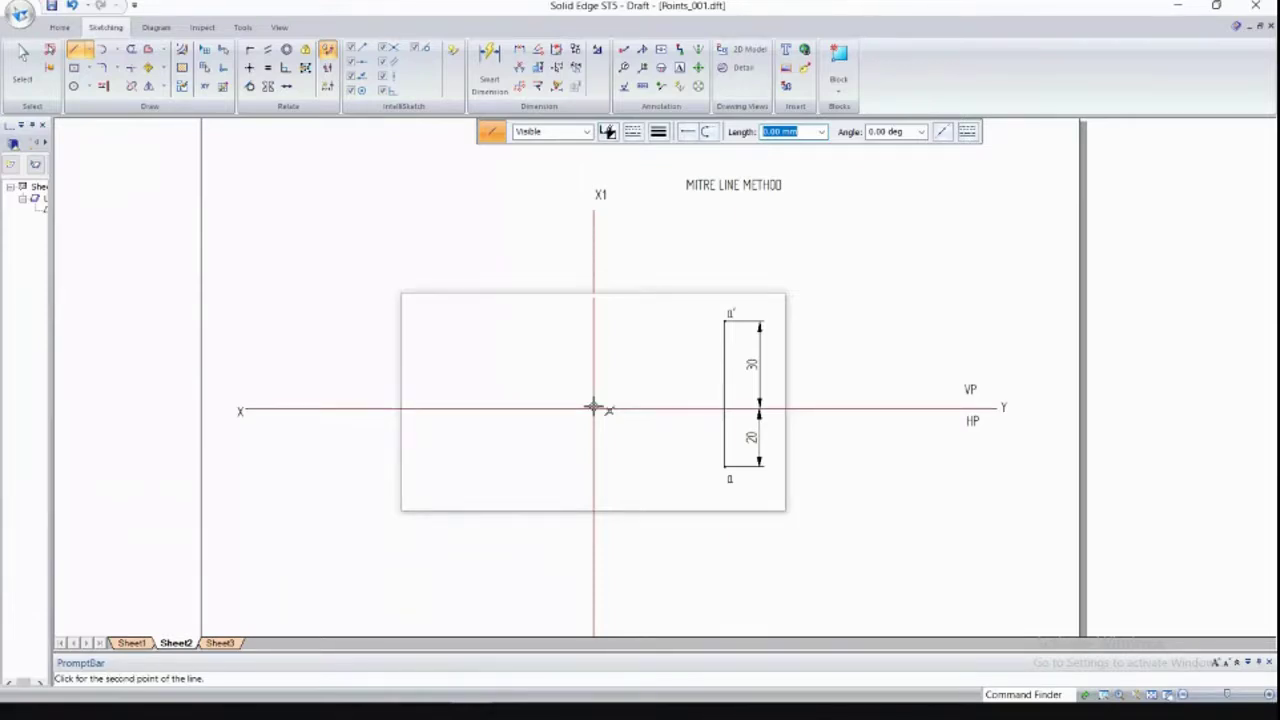
pyautogui.click(367, 577)
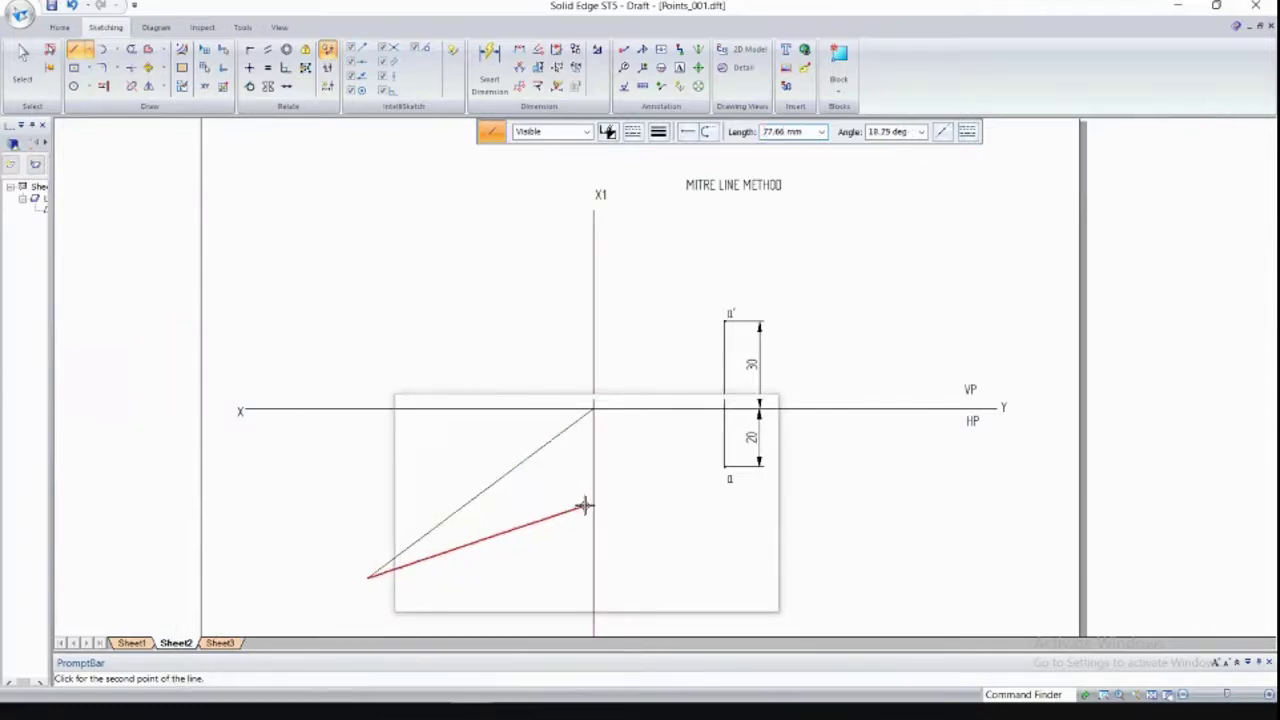
# Undo the freehand mitre line and redraw it 0.05 mm wide from the XY and X1Y1 intersection at -135 degrees.
pyautogui.rightClick(687, 487)
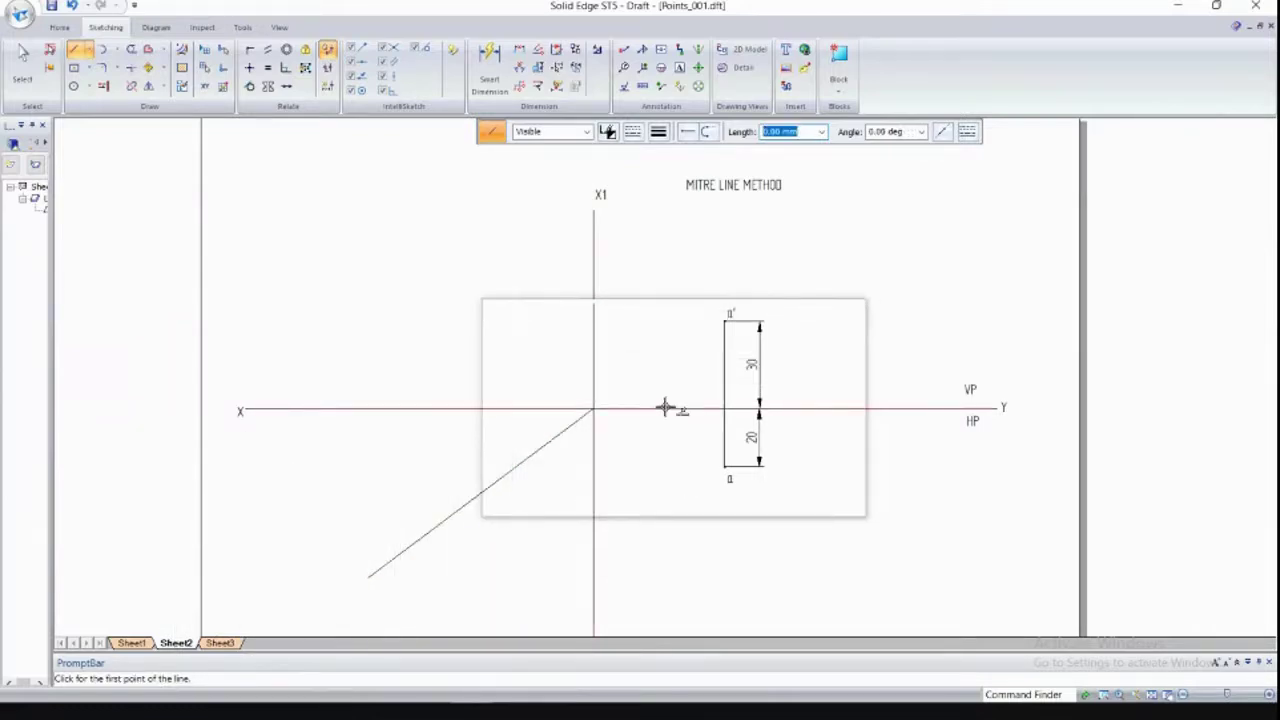
pyautogui.hotkey('ctrl', 'z')
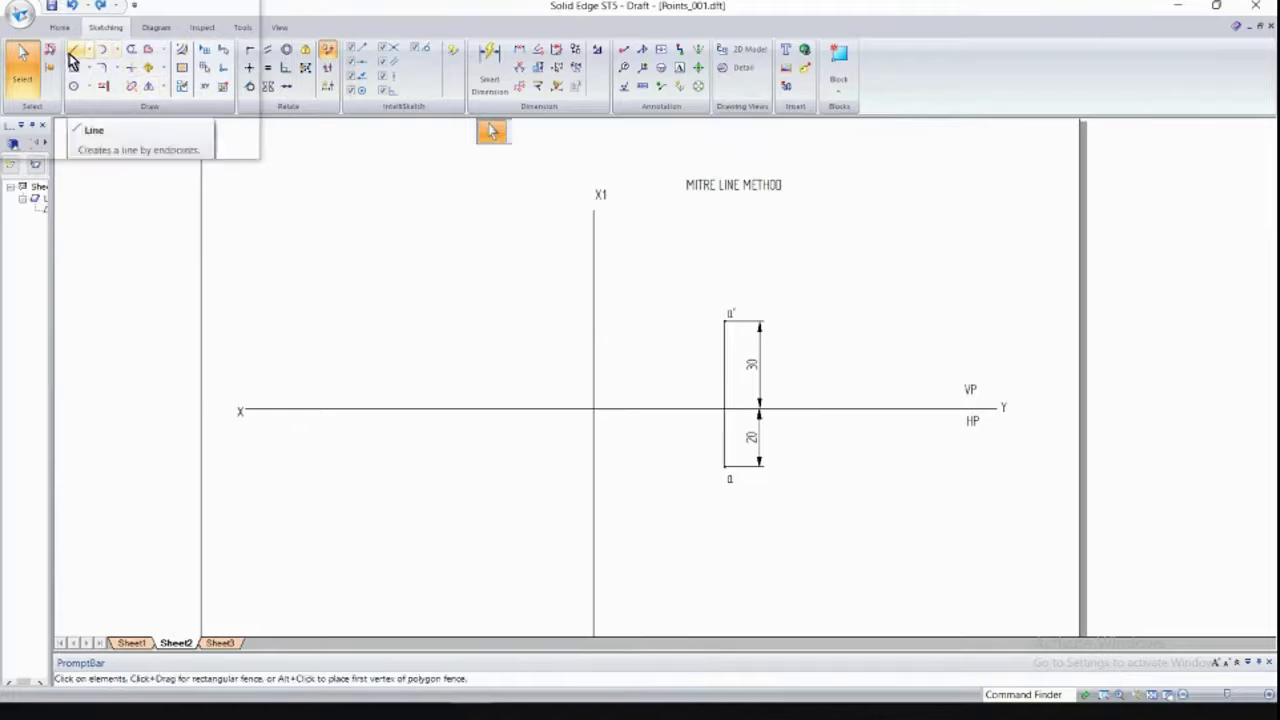
pyautogui.click(72, 56)
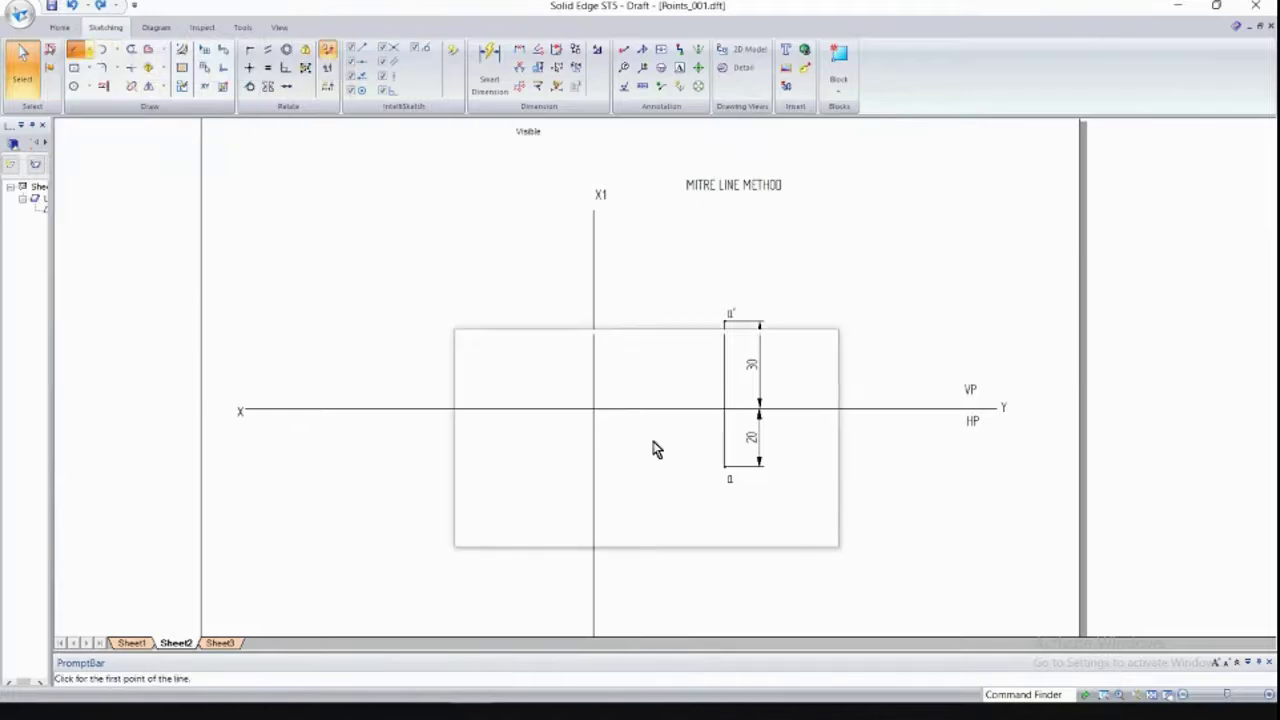
pyautogui.click(592, 407)
pyautogui.click(658, 131)
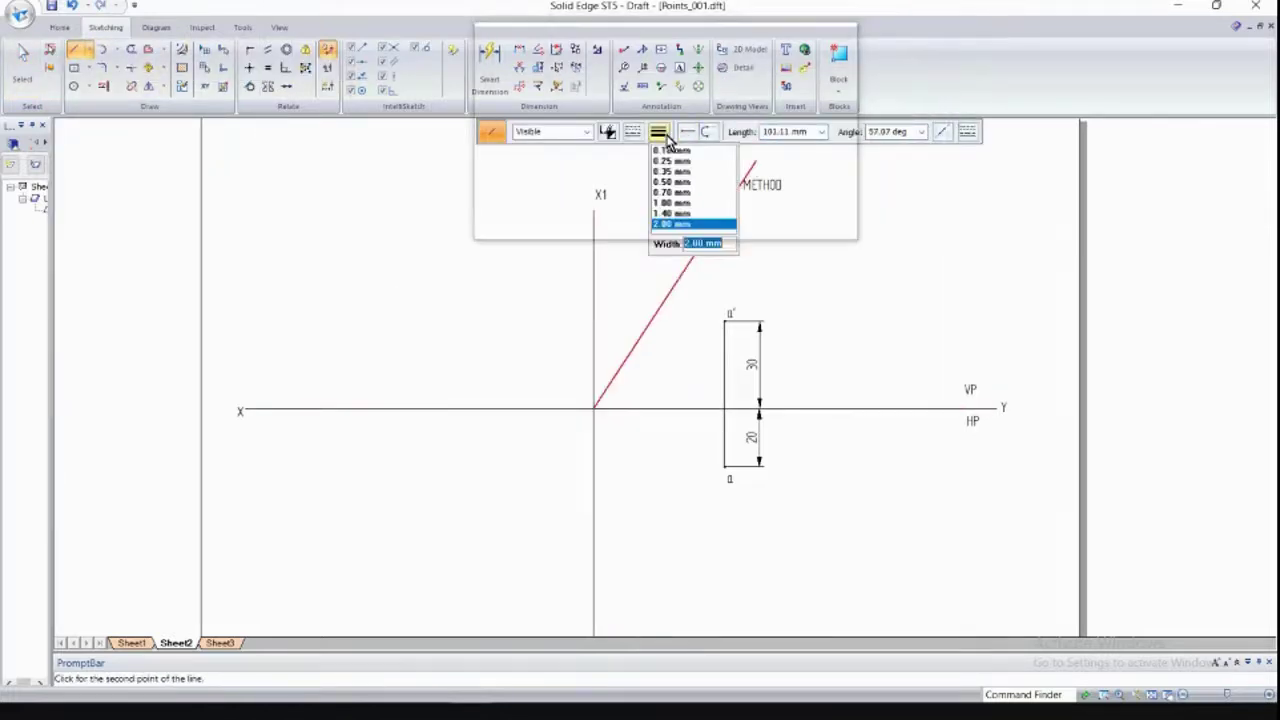
pyautogui.click(694, 232)
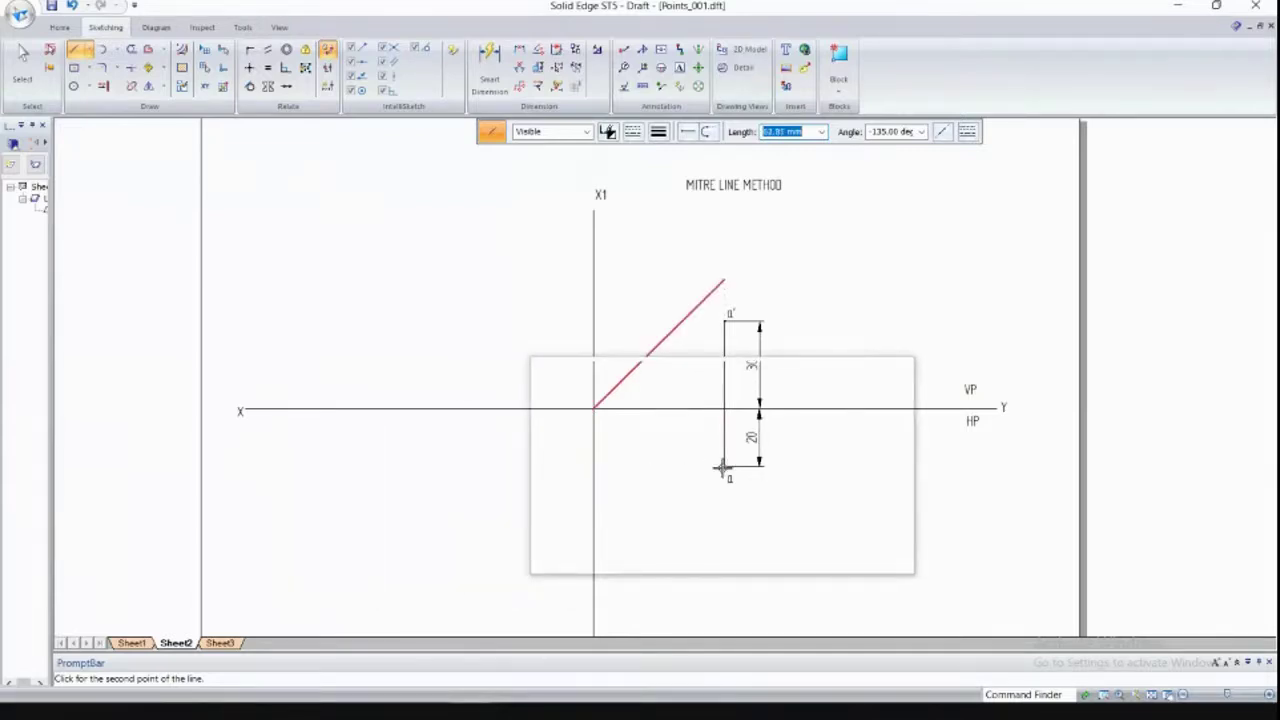
pyautogui.click(502, 497)
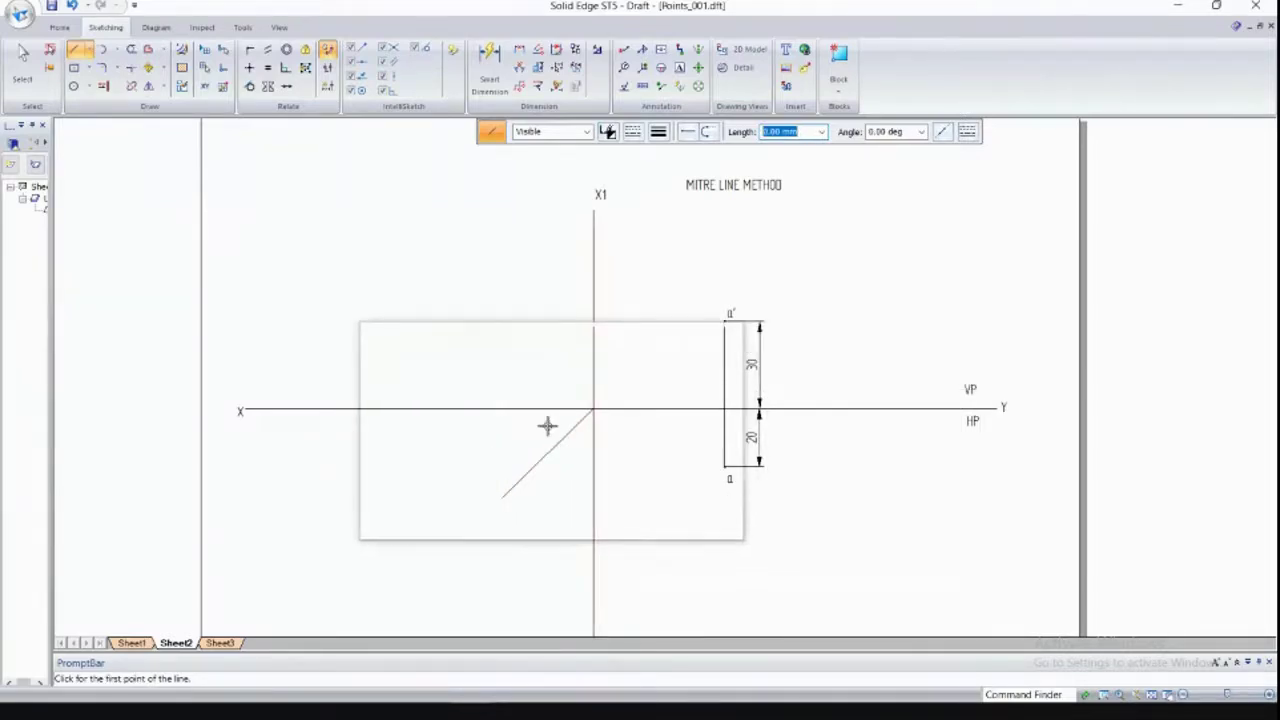
# Dimension the angle between the mitre line and the XY line, placing the dimension inside the angle on the X side.
pyautogui.click(519, 70)
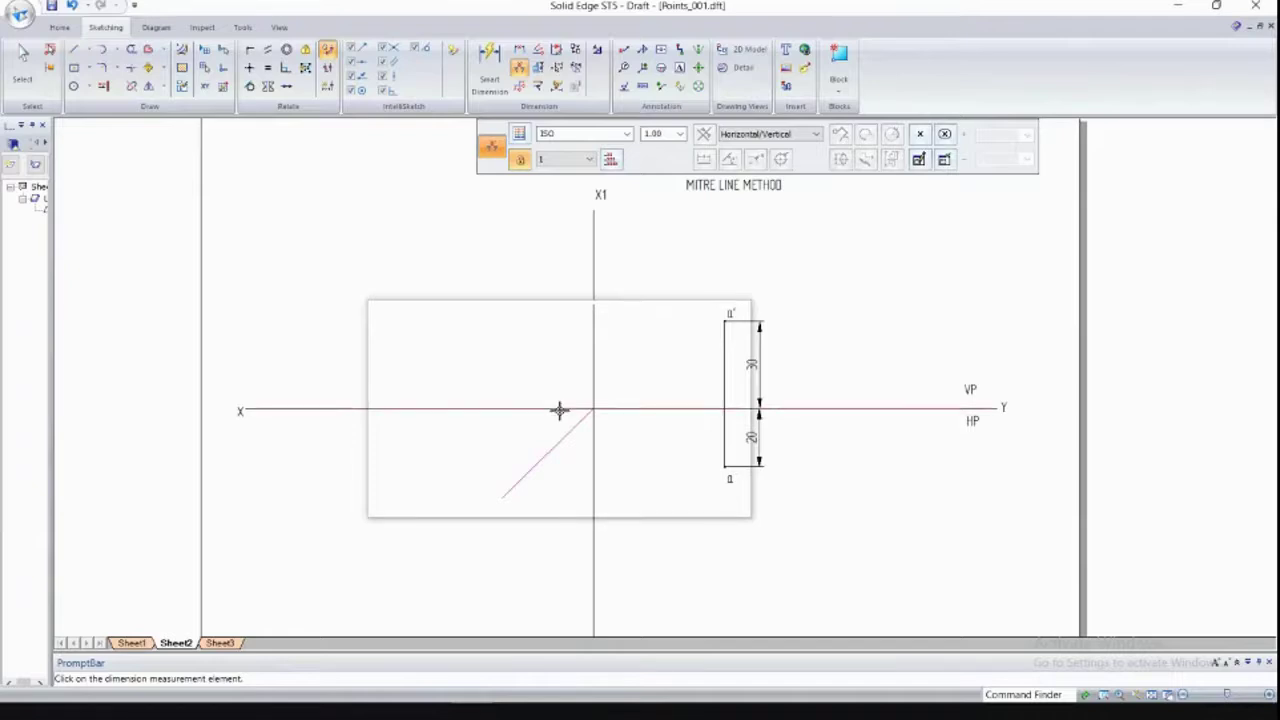
pyautogui.click(558, 412)
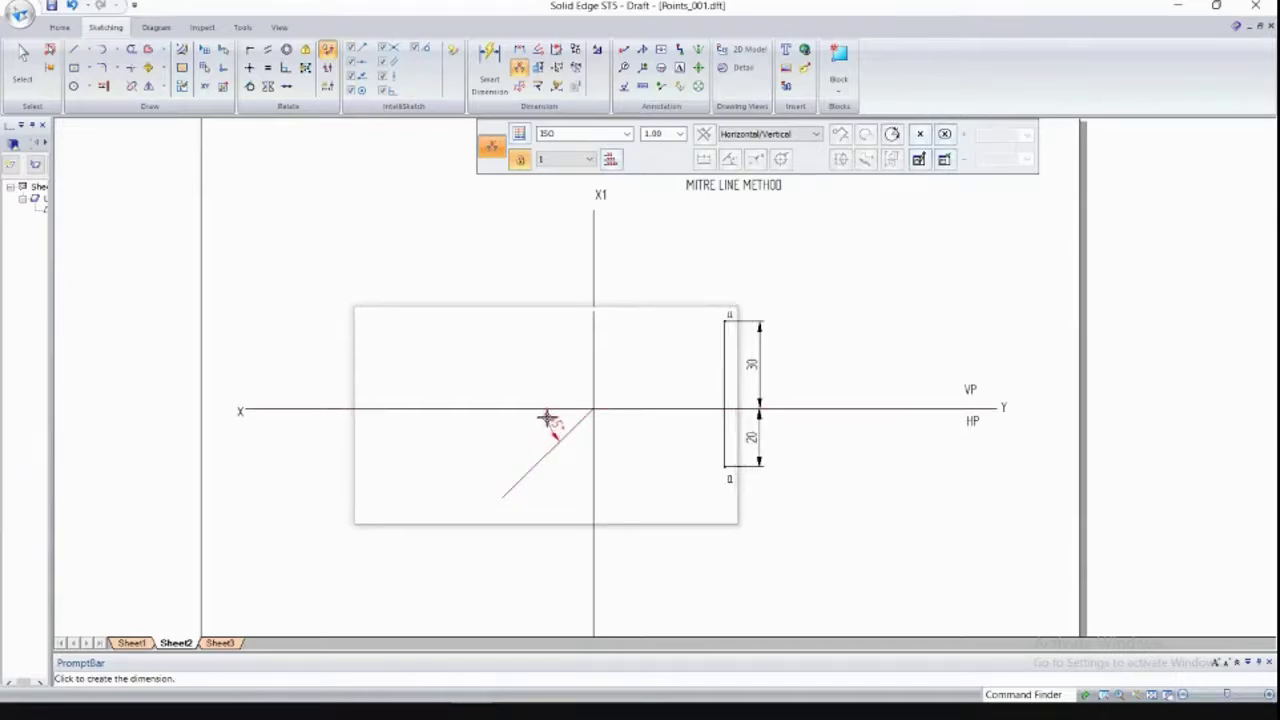
pyautogui.click(558, 424)
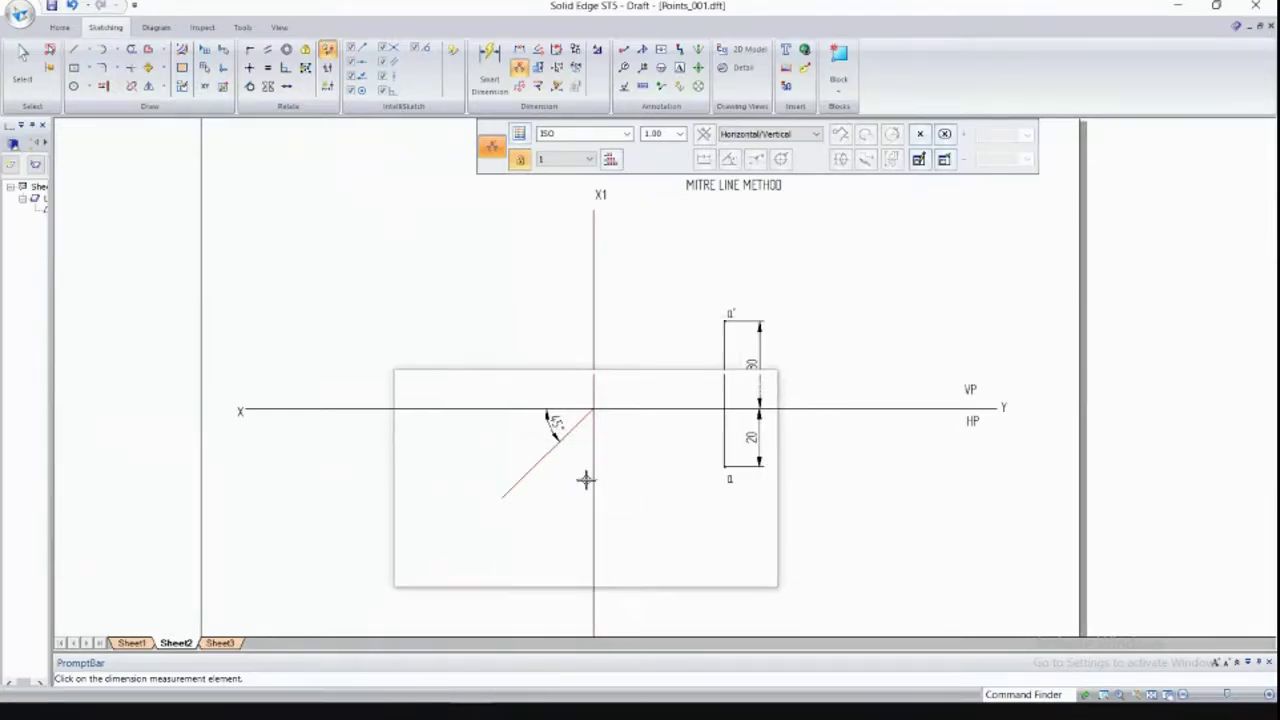
# Draw a horizontal projector from point a across X1Y1 to its intersection with the mitre line.
pyautogui.click(75, 49)
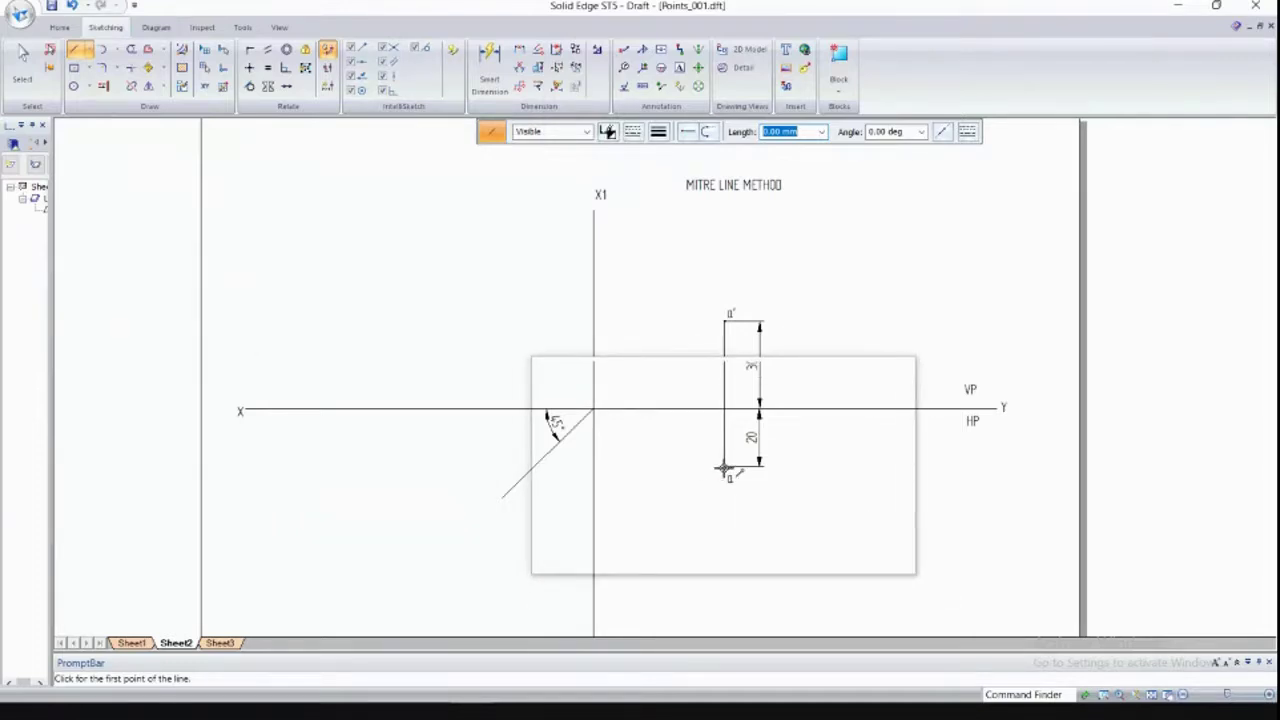
pyautogui.click(724, 467)
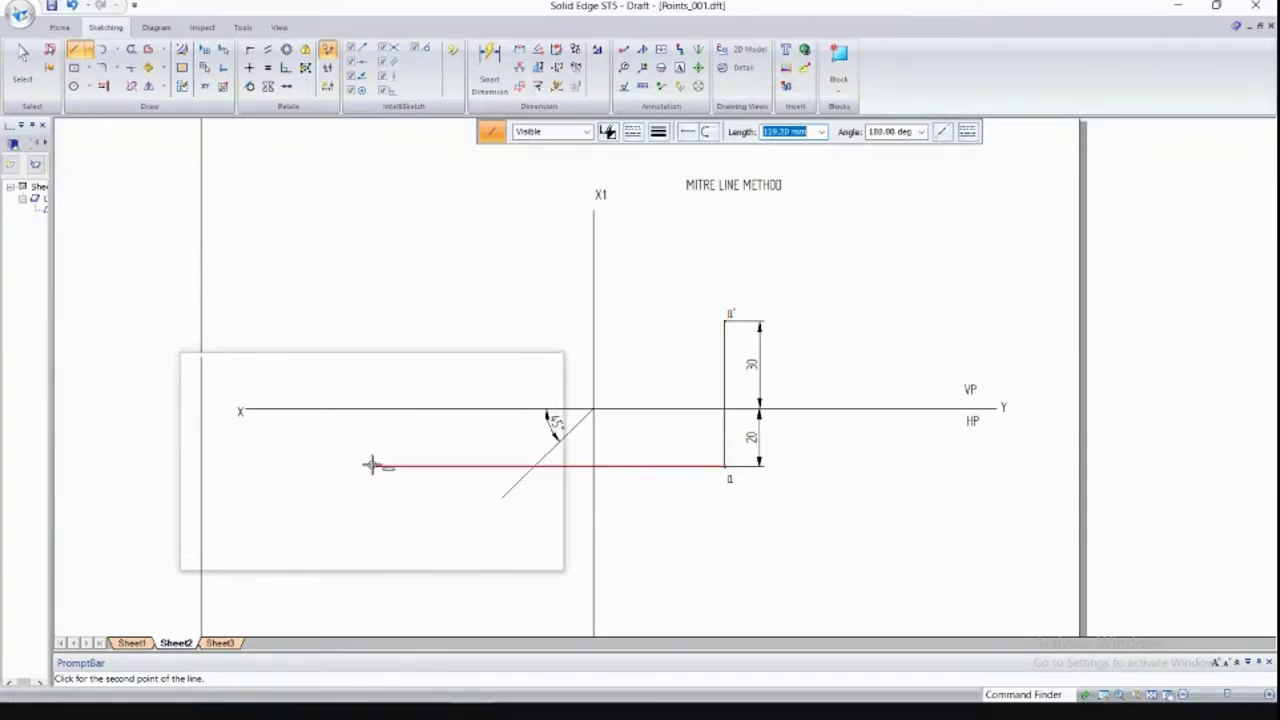
pyautogui.click(533, 466)
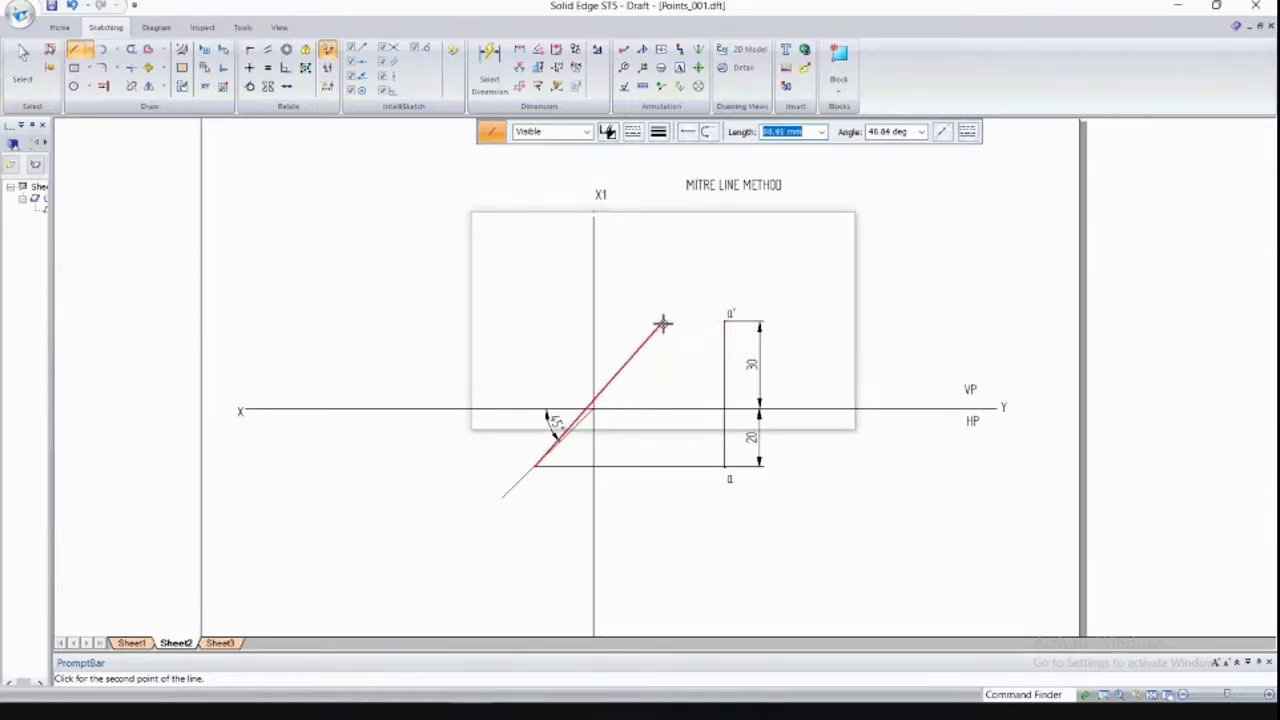
# Draw a vertical projector from the mitre line up to the level of a', and a horizontal projector from a' to meet it.
pyautogui.scroll(2, 663, 324)
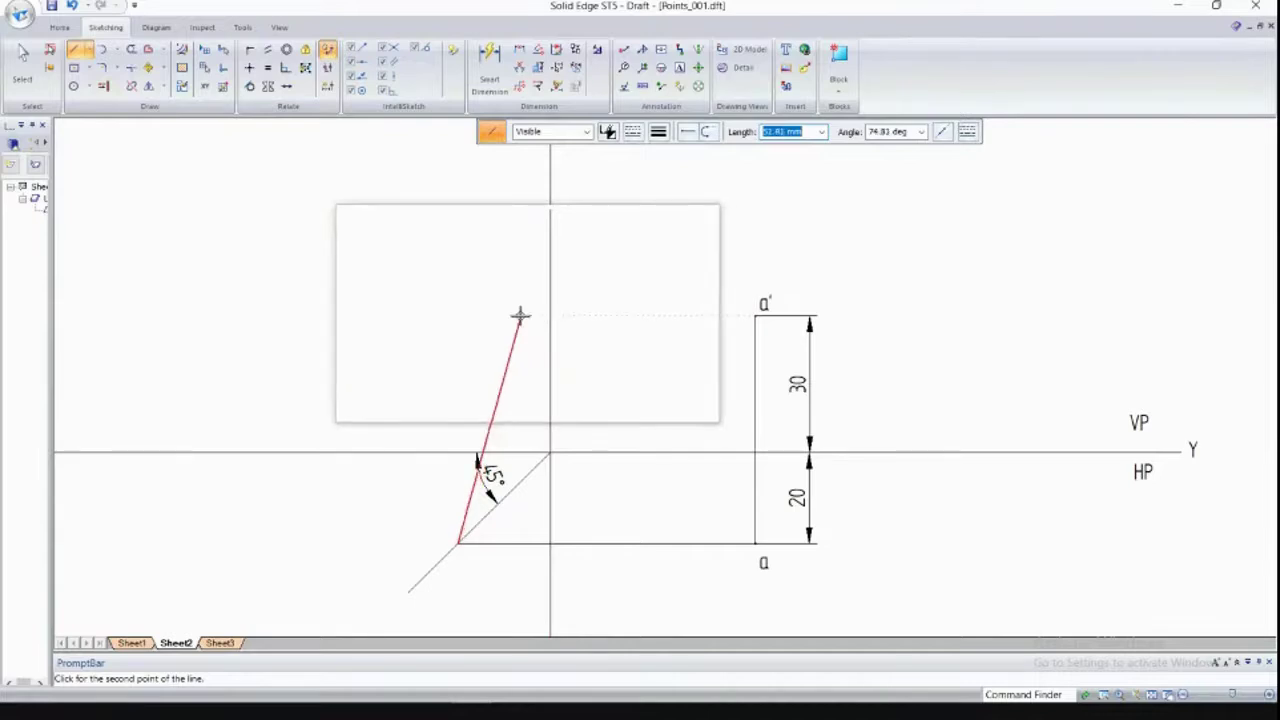
pyautogui.click(459, 316)
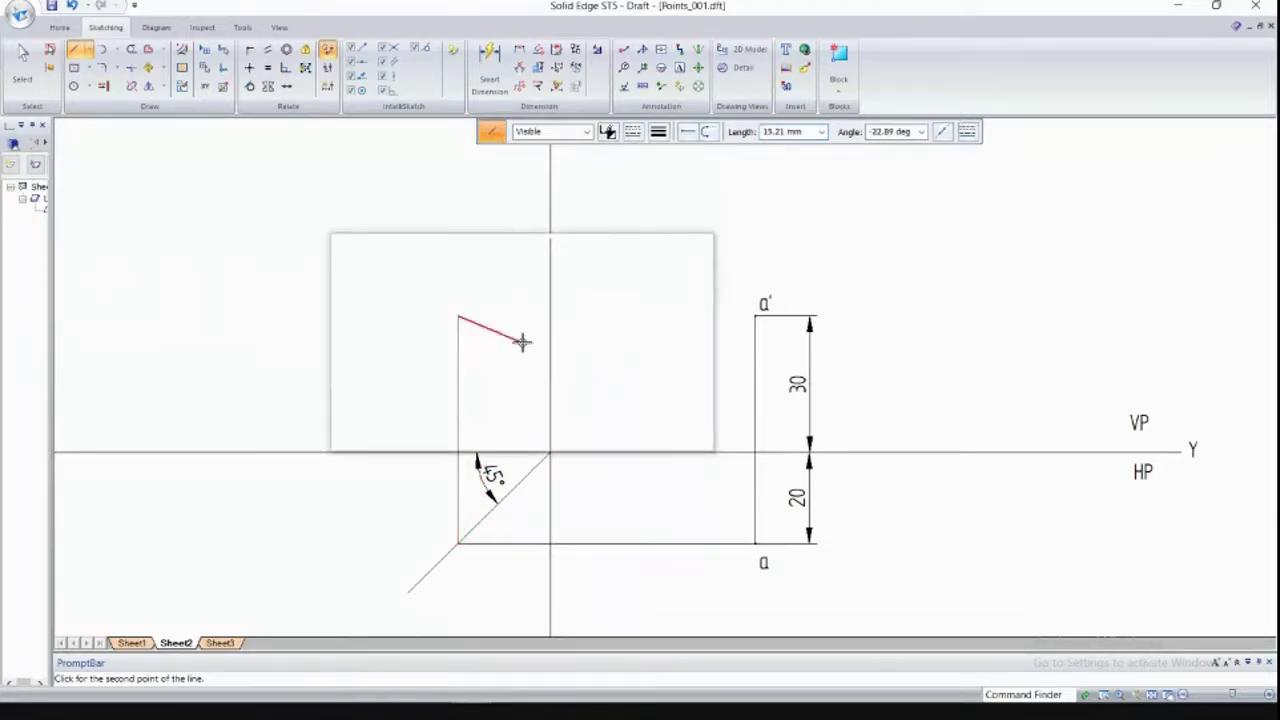
pyautogui.press('Escape')
pyautogui.click(757, 317)
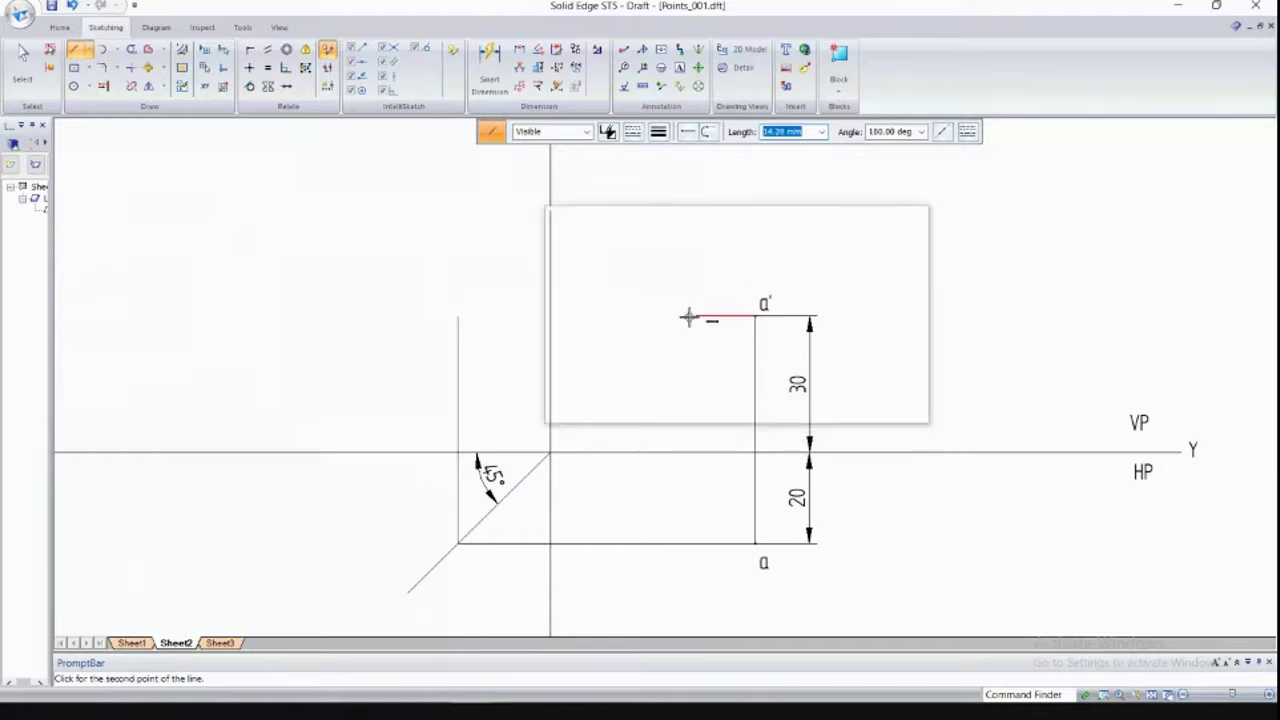
pyautogui.click(455, 317)
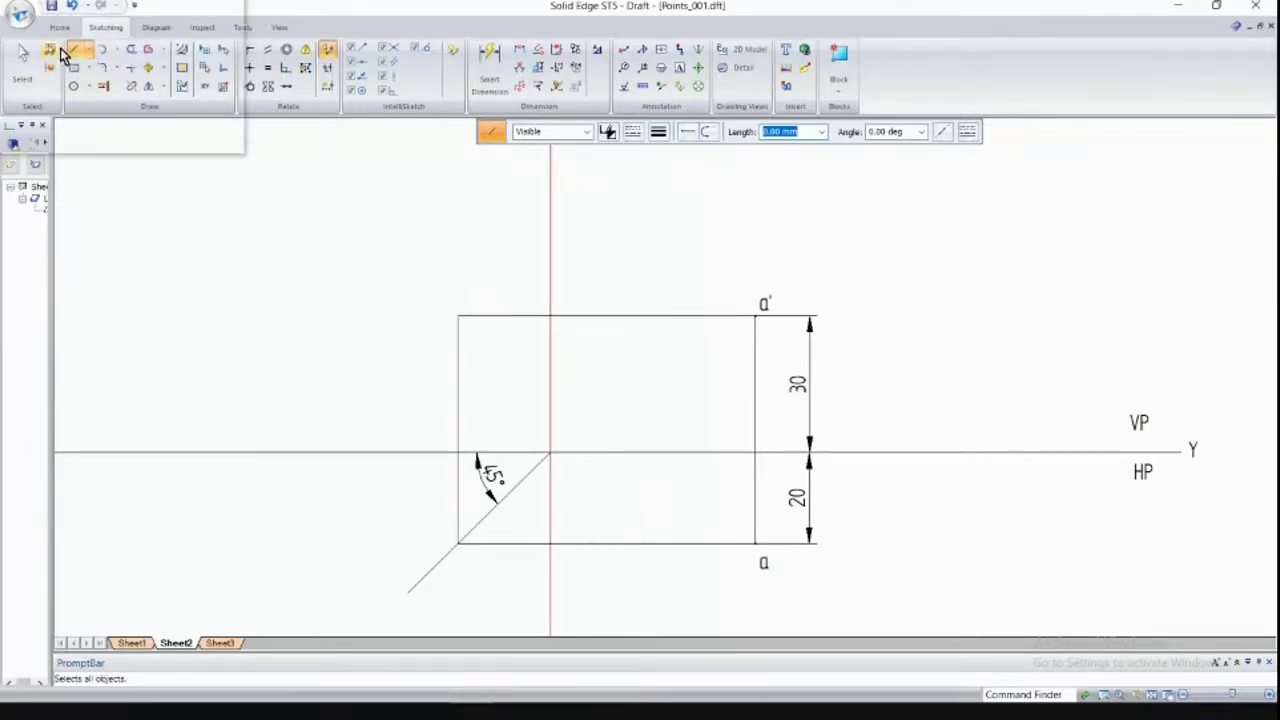
# Place a point with a heavier line width where the vertical projector meets the horizontal projector from a'.
pyautogui.click(100, 52)
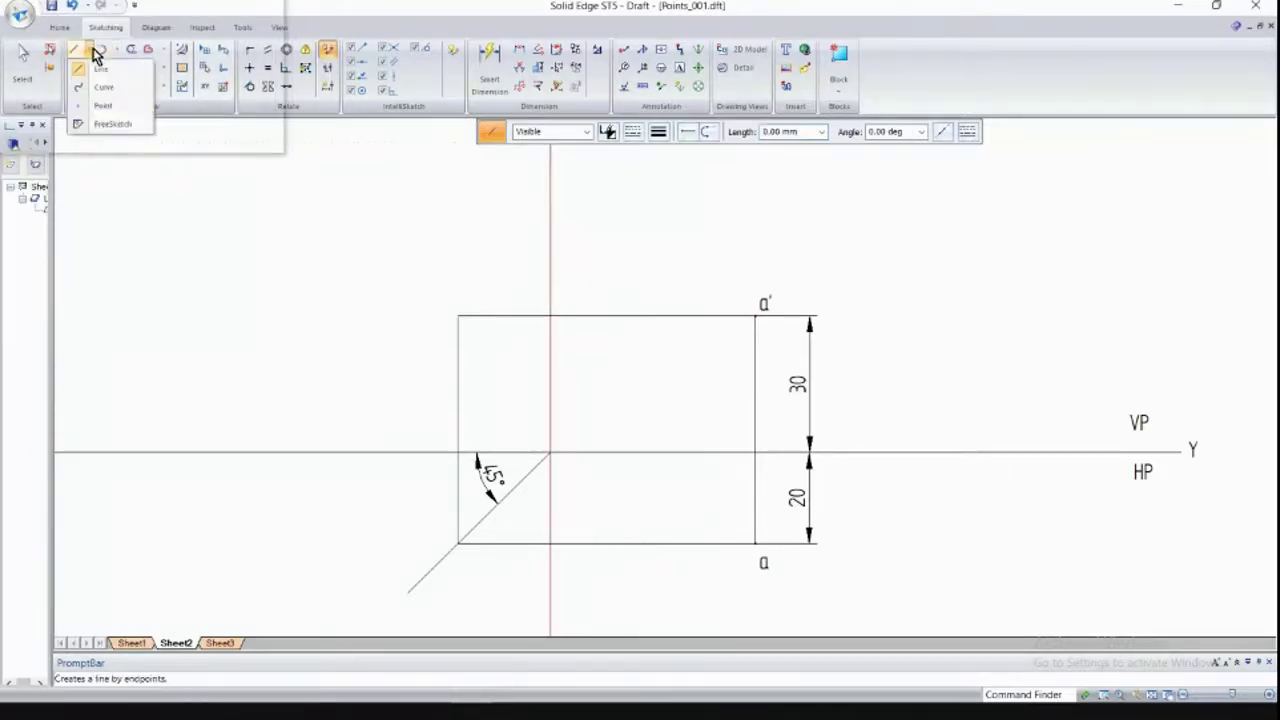
pyautogui.click(112, 102)
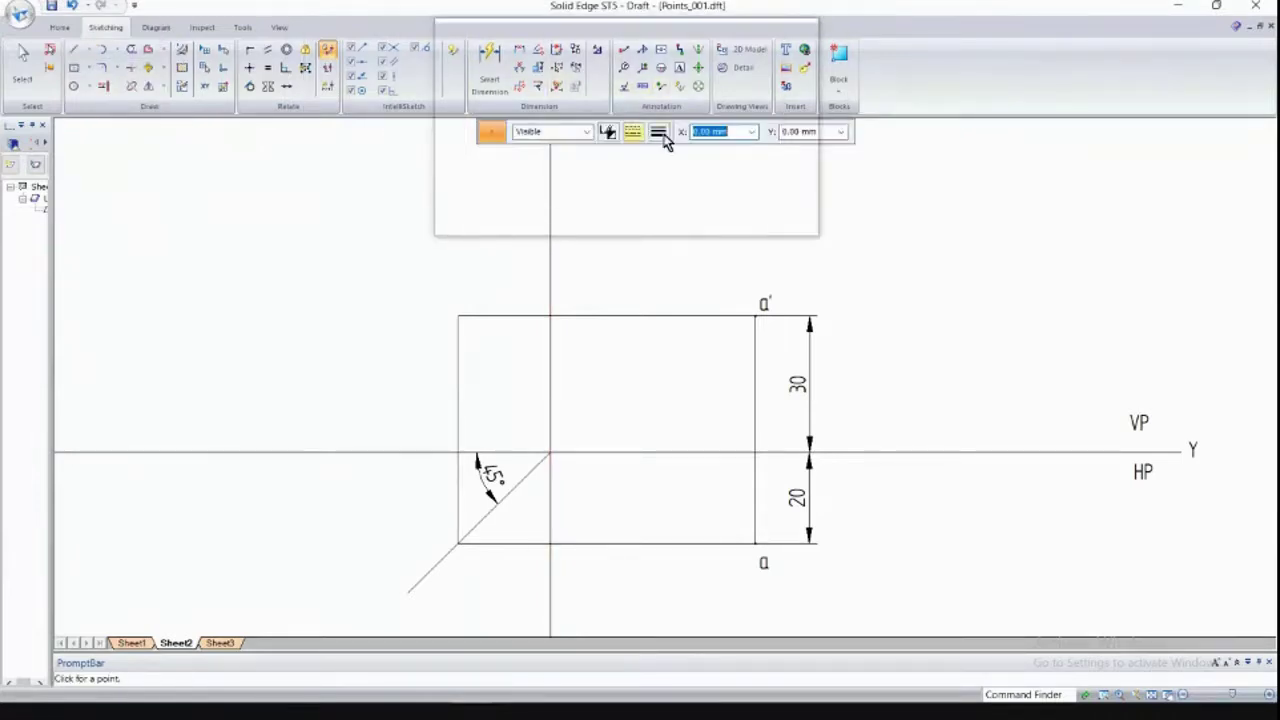
pyautogui.click(659, 132)
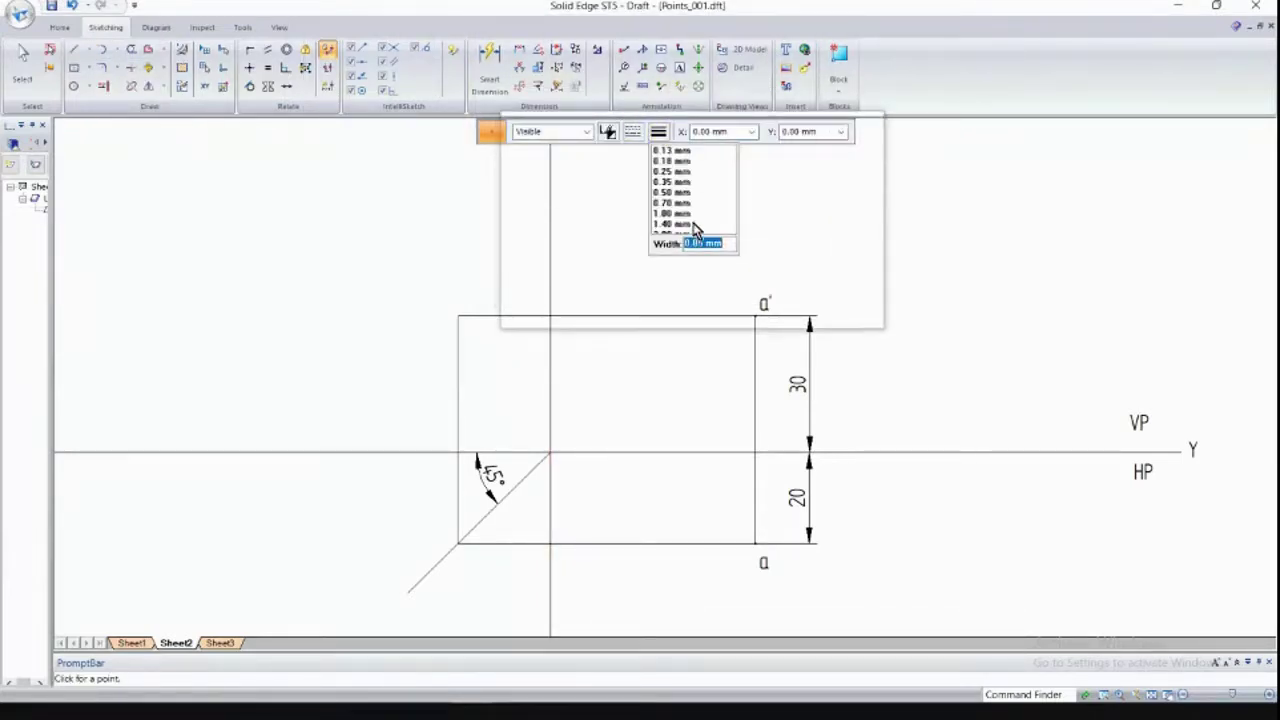
pyautogui.click(690, 224)
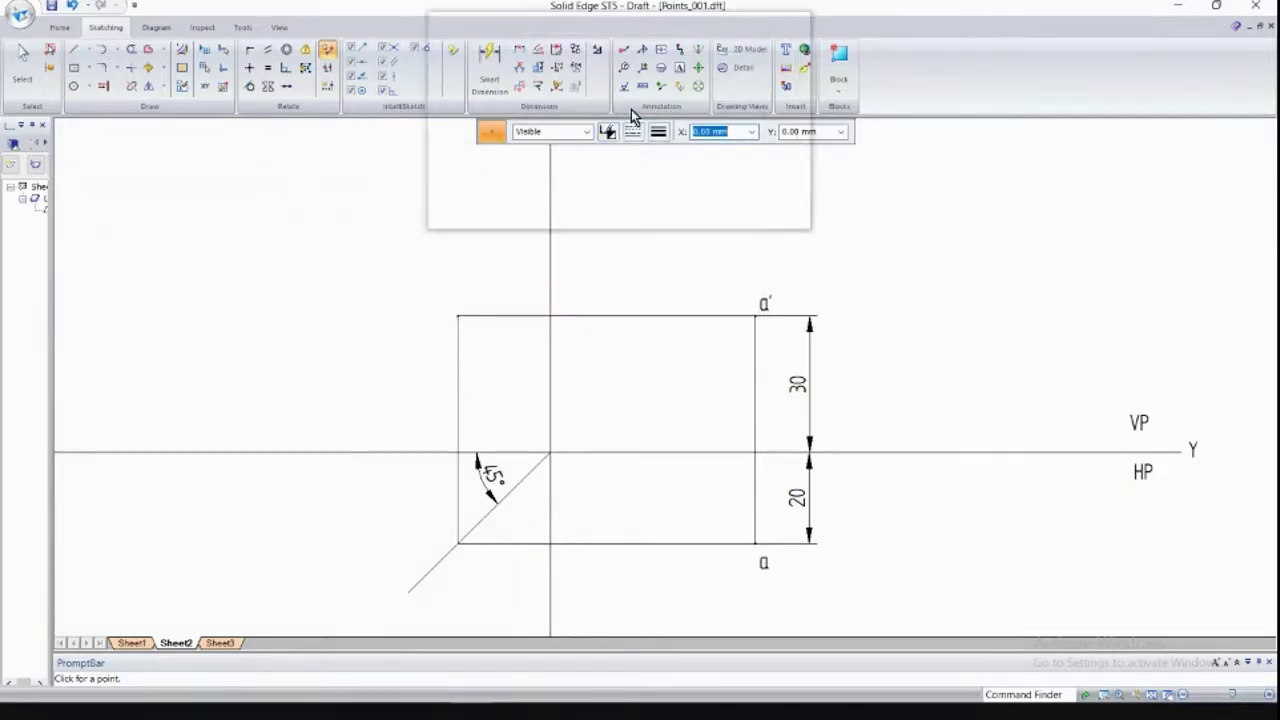
# Label the side-view point a'' just above the corner where the projectors meet.
pyautogui.click(681, 69)
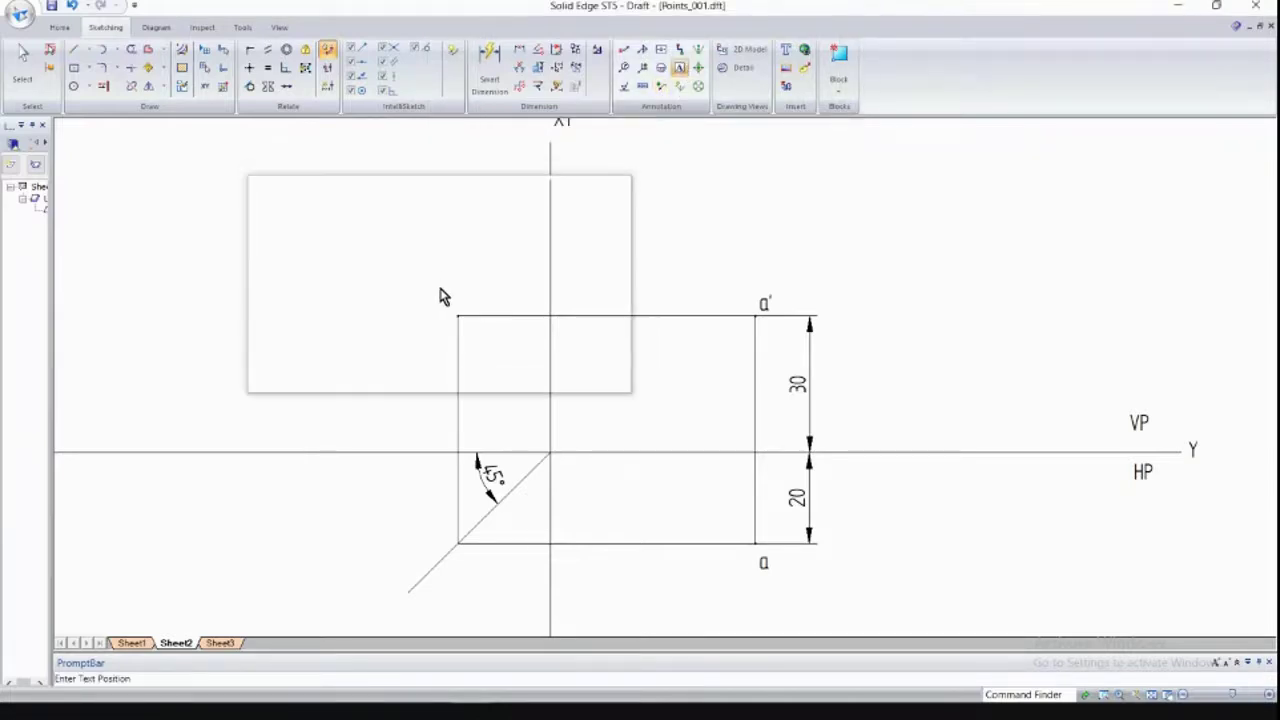
pyautogui.click(440, 290)
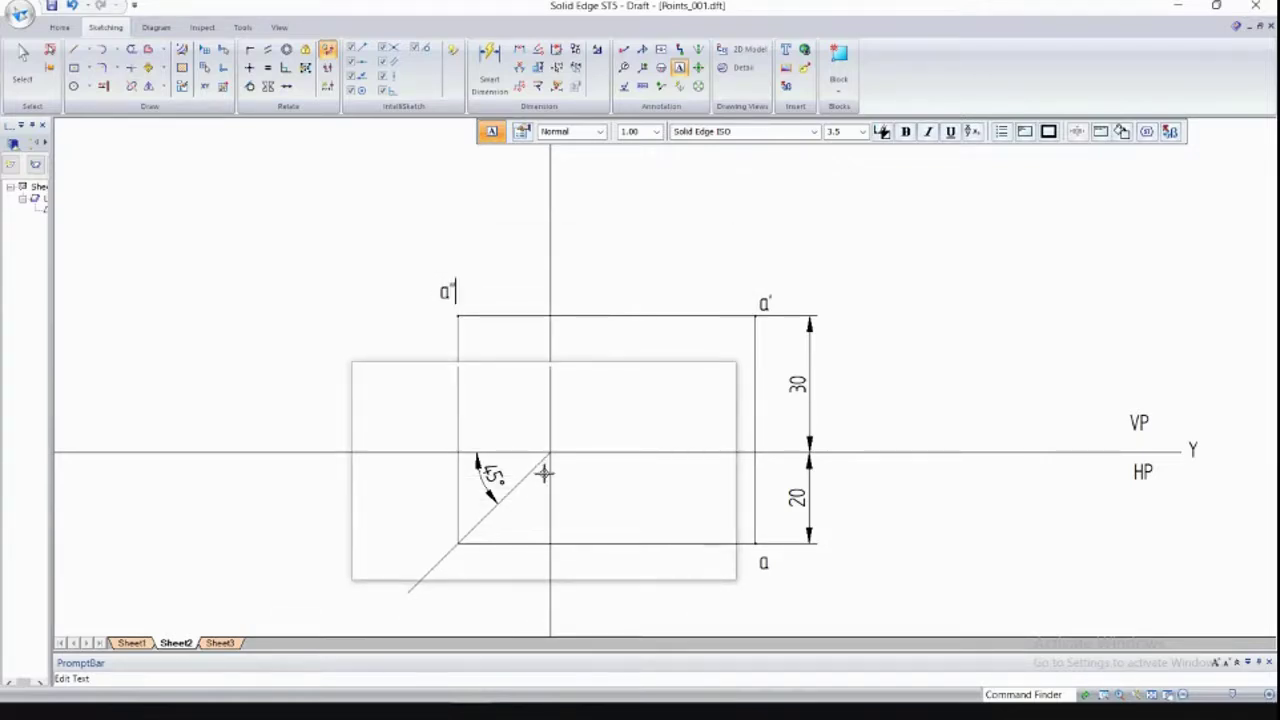
pyautogui.click(36, 78)
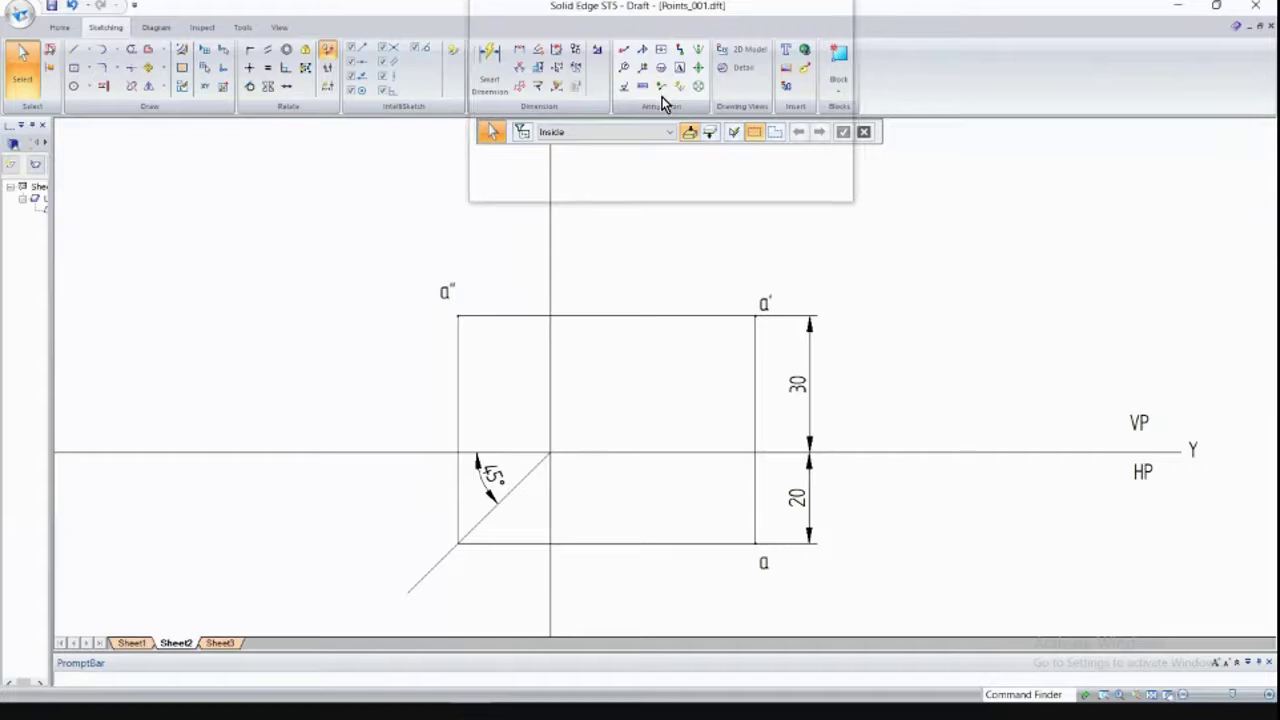
pyautogui.click(448, 291)
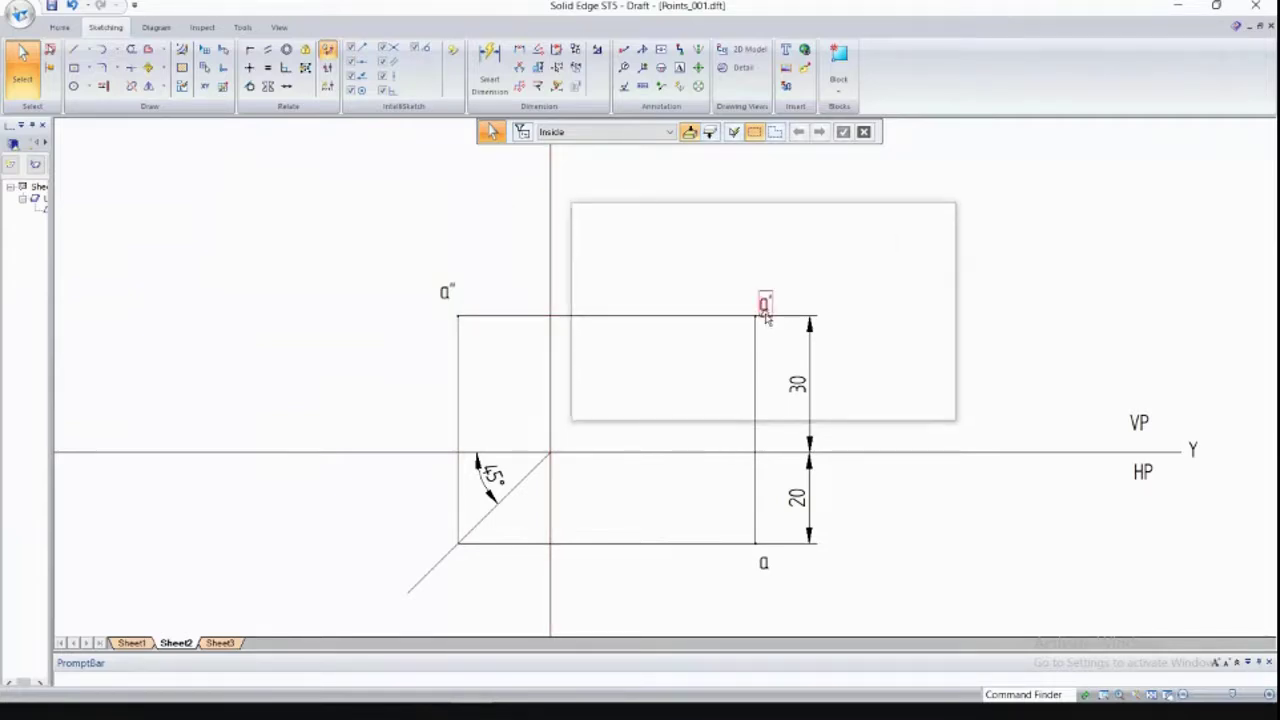
# Add leader arrows along the three projectors, pointing from a to the mitre line, up to a'', and from a' towards a''.
pyautogui.click(660, 88)
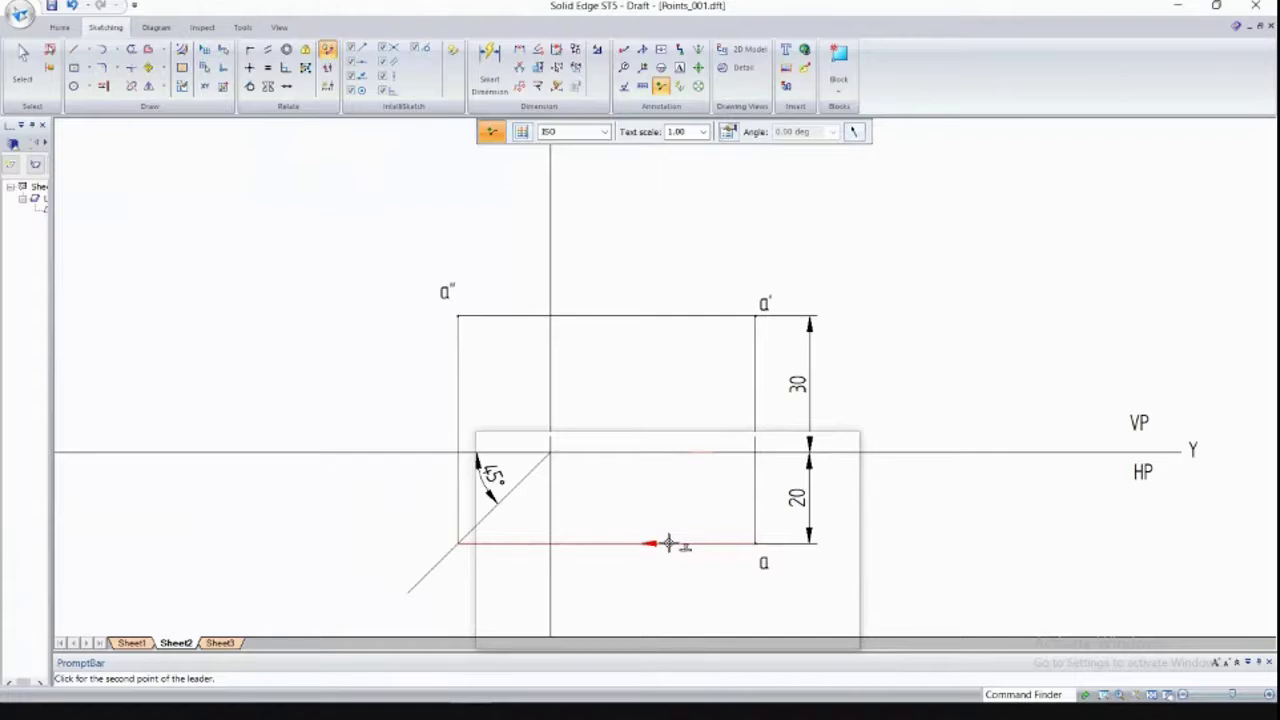
pyautogui.click(755, 540)
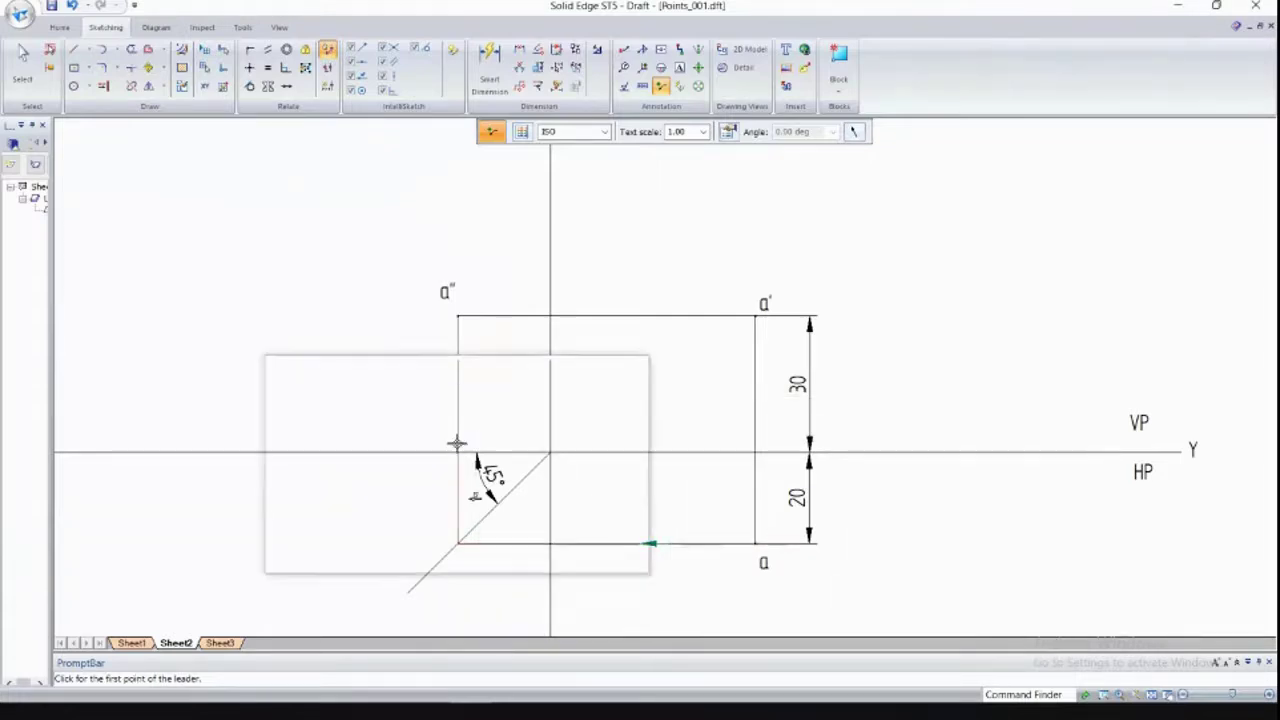
pyautogui.click(457, 400)
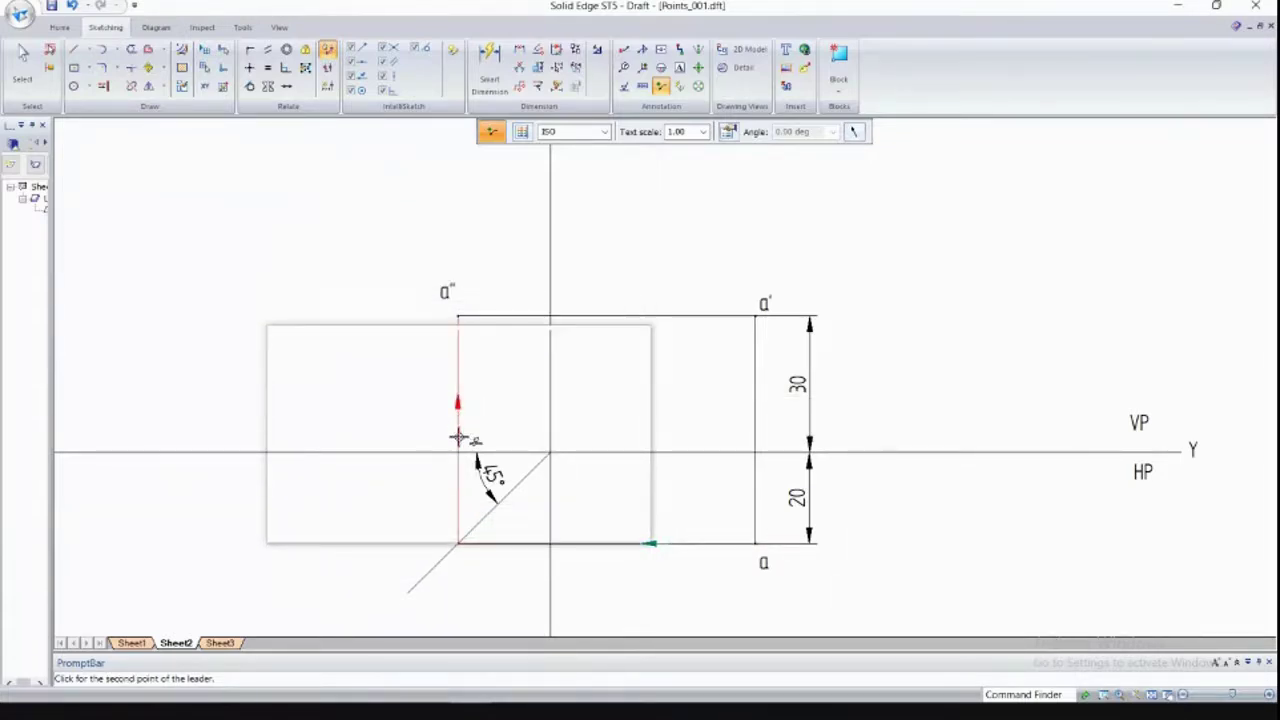
pyautogui.click(457, 437)
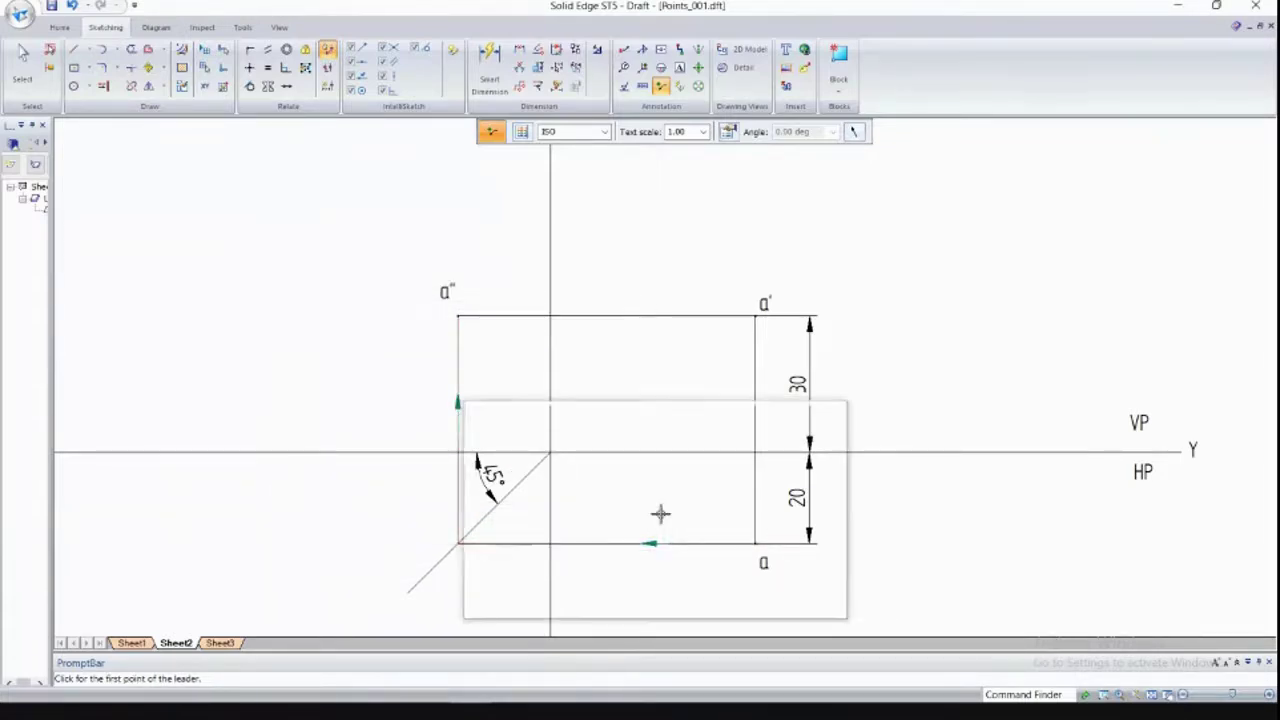
pyautogui.click(617, 317)
pyautogui.click(648, 318)
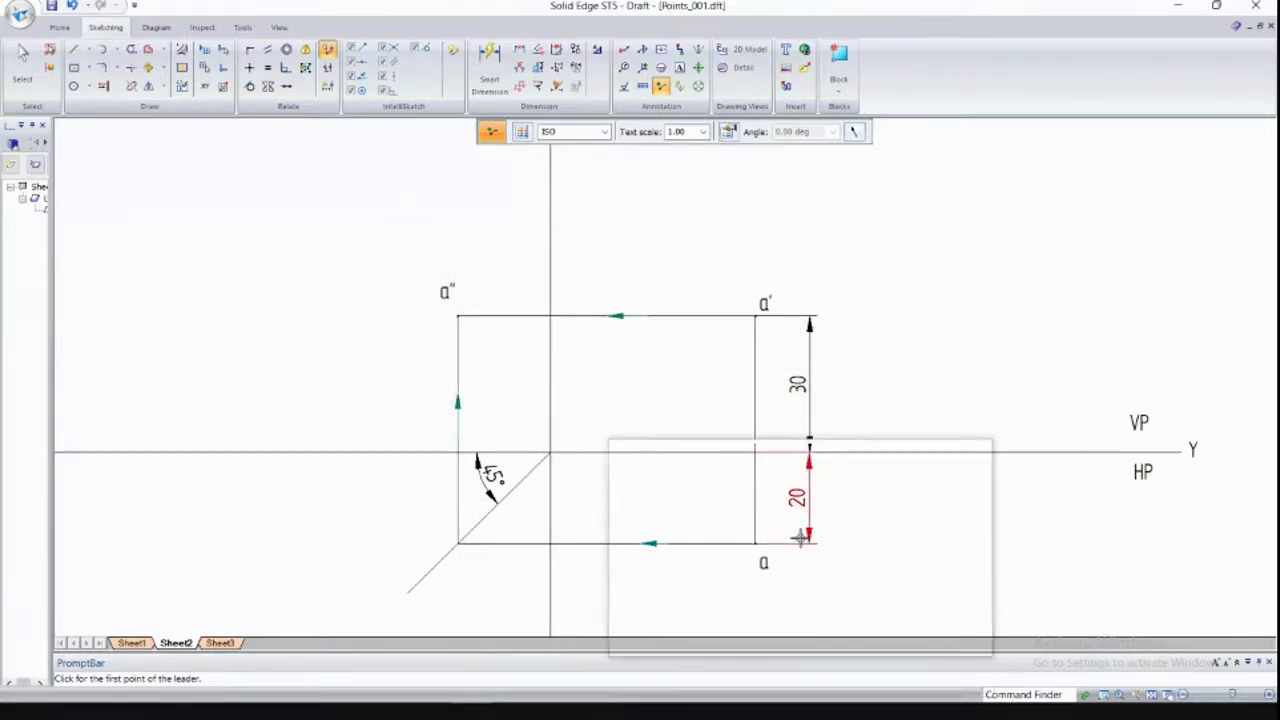
# Add the note "All dimensions are in mm" below the HP side of the drawing near Y, and fit the whole sheet in view.
pyautogui.click(680, 67)
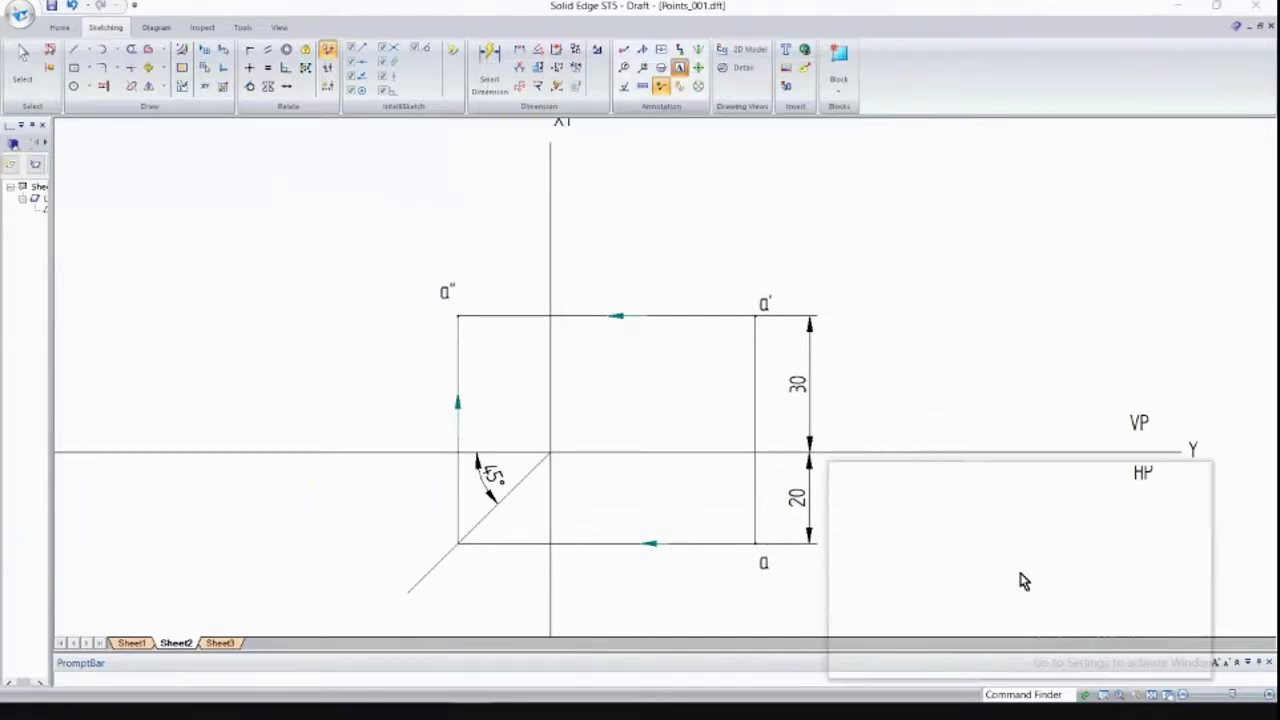
pyautogui.scroll(2, 957, 480)
pyautogui.scroll(-6, 926, 457)
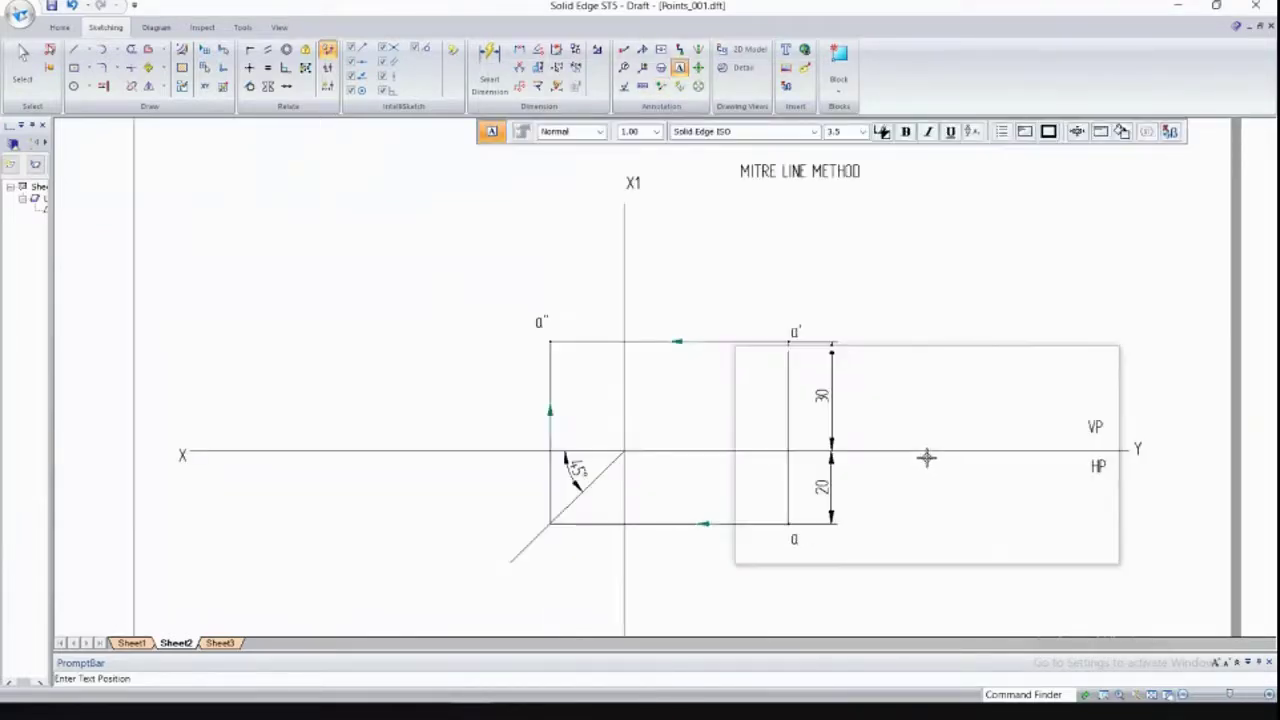
pyautogui.scroll(1, 926, 545)
pyautogui.click(922, 560)
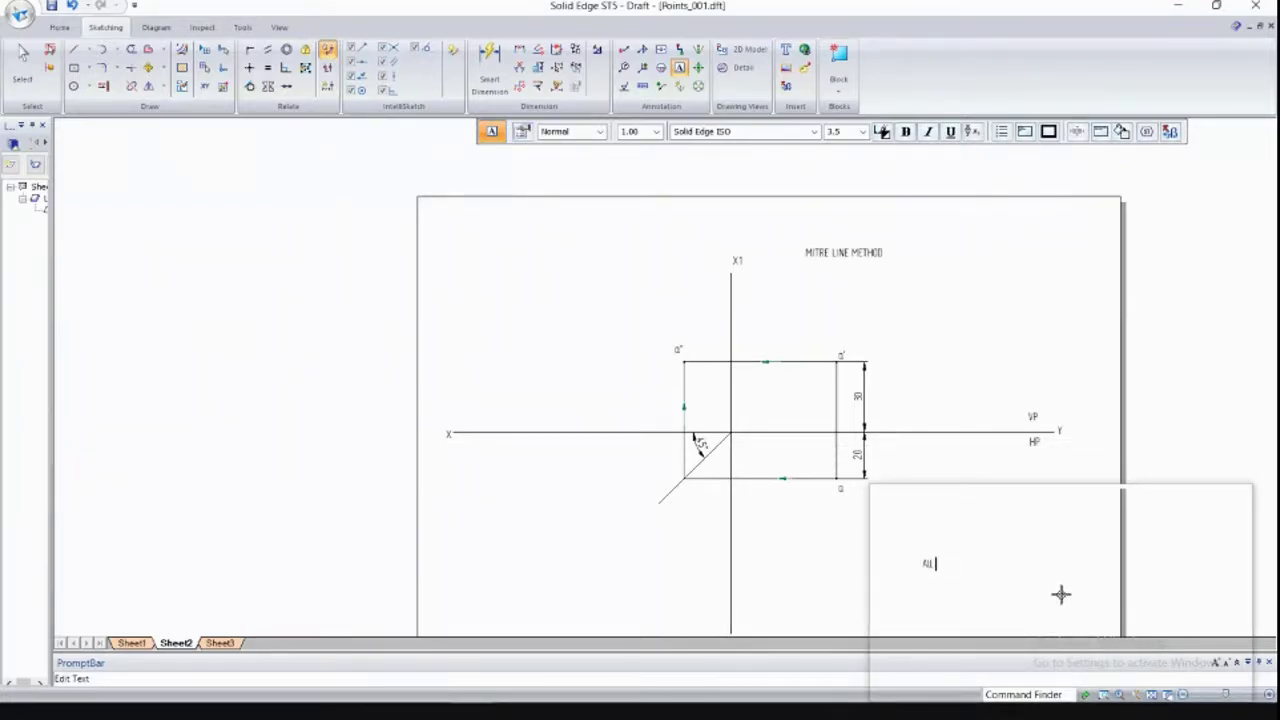
pyautogui.scroll(-2, 1015, 490)
pyautogui.scroll(5, 1000, 571)
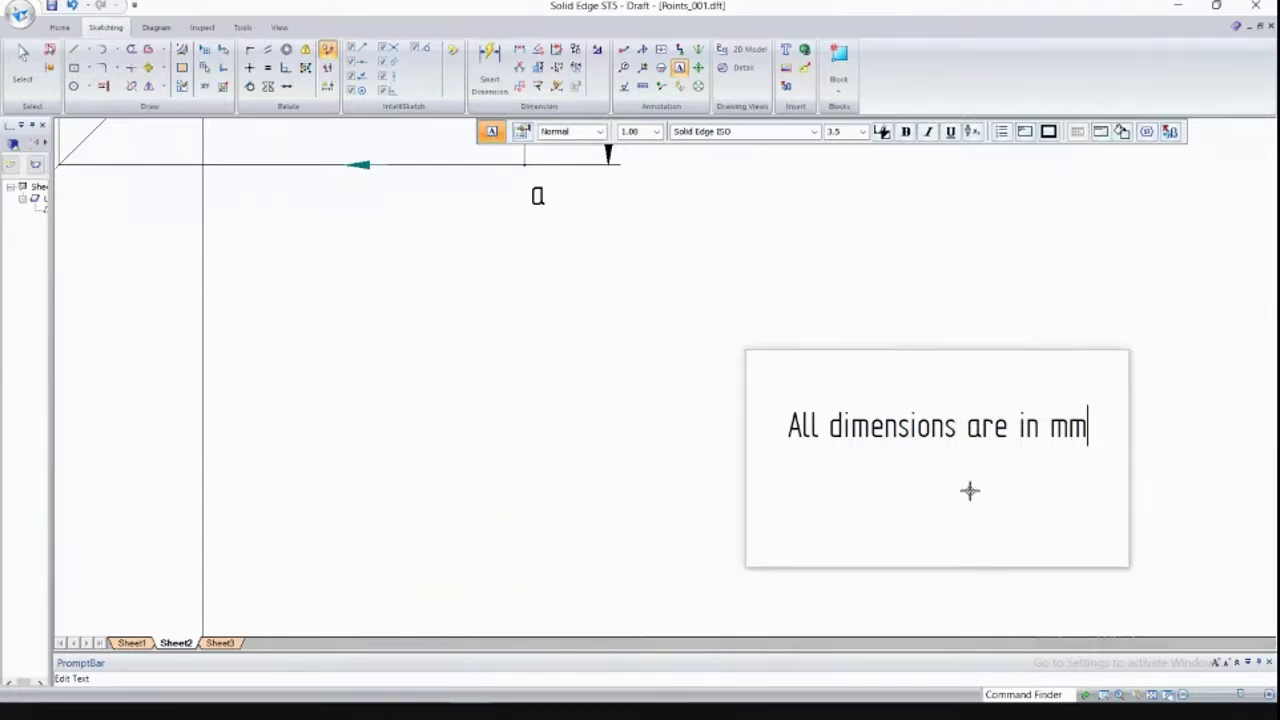
pyautogui.scroll(1, 1004, 516)
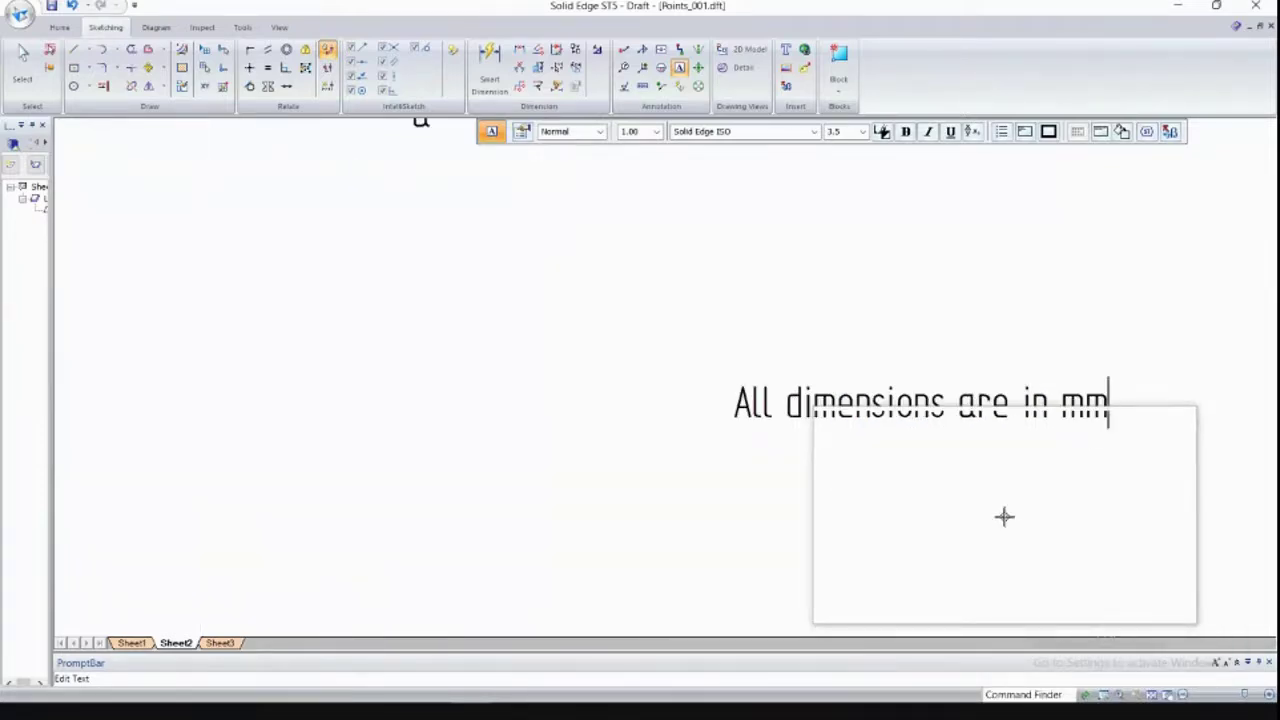
pyautogui.click(1135, 694)
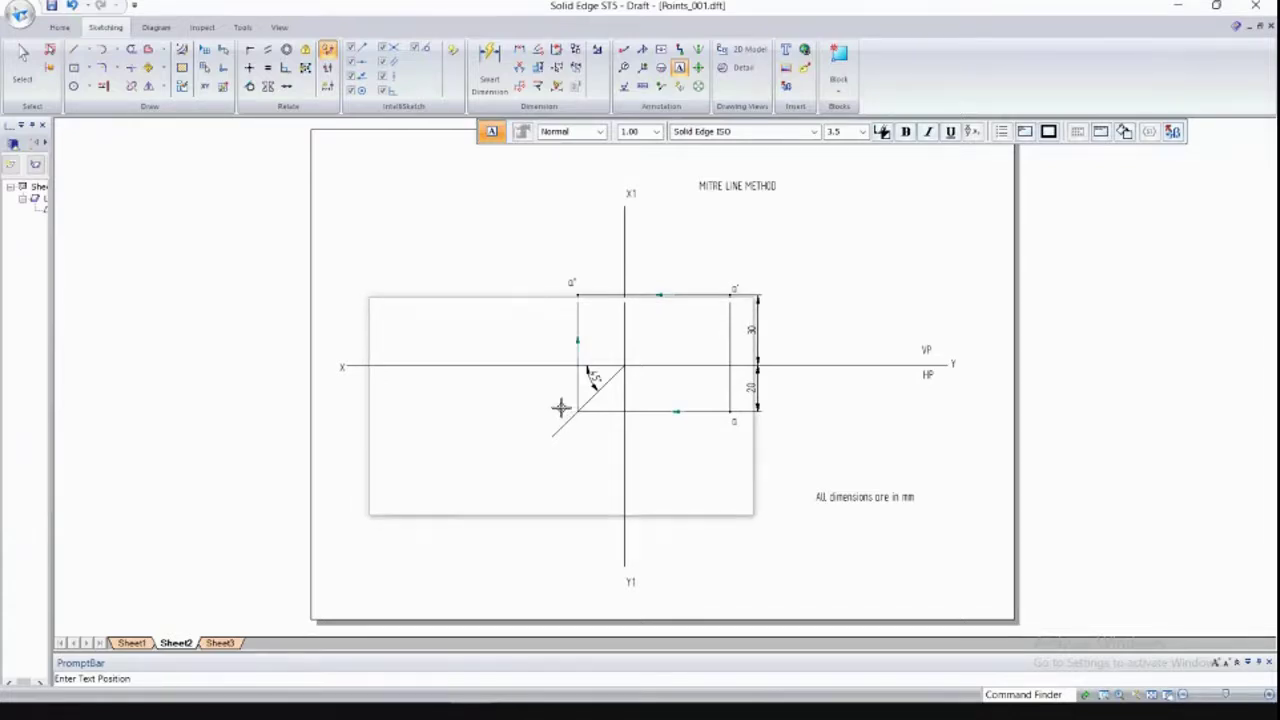
# Copy the whole drawing from Sheet2 to Sheet3 and delete the mitre line, its angle dimension, the related projectors and the a'' label.
pyautogui.press('Escape')
pyautogui.hotkey('ctrl', 'a')
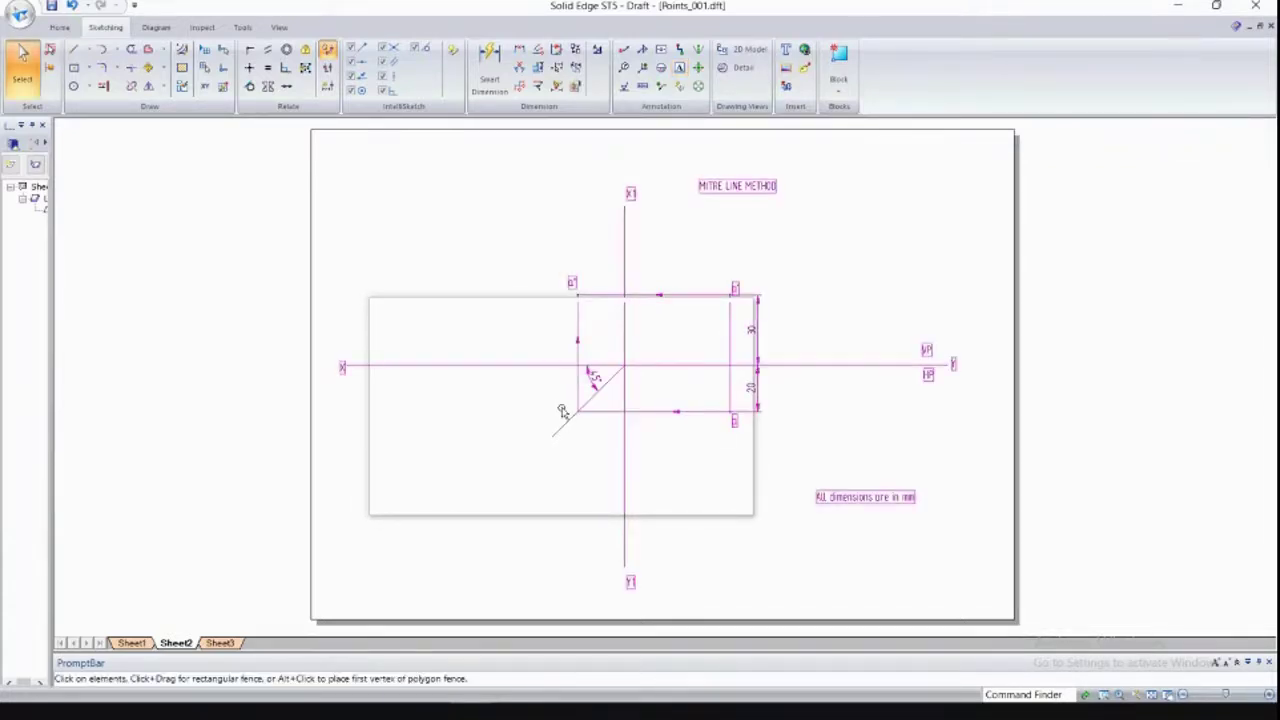
pyautogui.moveTo(562, 412)
pyautogui.mouseDown()
pyautogui.moveTo(363, 551)
pyautogui.moveTo(414, 640)
pyautogui.moveTo(245, 648)
pyautogui.moveTo(431, 526)
pyautogui.moveTo(487, 428)
pyautogui.moveTo(511, 294)
pyautogui.moveTo(480, 243)
pyautogui.moveTo(534, 283)
pyautogui.moveTo(672, 510)
pyautogui.moveTo(586, 420)
pyautogui.moveTo(594, 297)
pyautogui.moveTo(597, 331)
pyautogui.moveTo(677, 300)
pyautogui.moveTo(676, 423)
pyautogui.moveTo(694, 457)
pyautogui.moveTo(648, 468)
pyautogui.moveTo(491, 171)
pyautogui.moveTo(728, 404)
pyautogui.moveTo(714, 405)
pyautogui.mouseUp()
pyautogui.scroll(1, 728, 404)
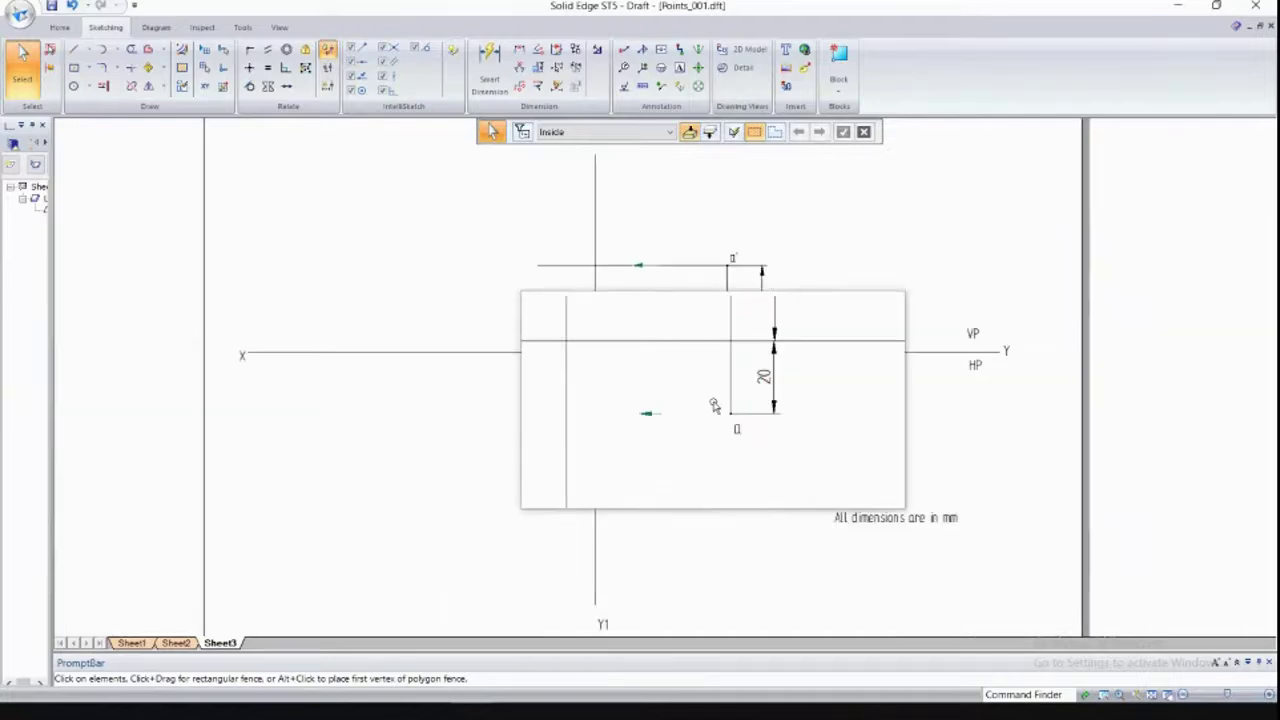
pyautogui.scroll(-1, 712, 395)
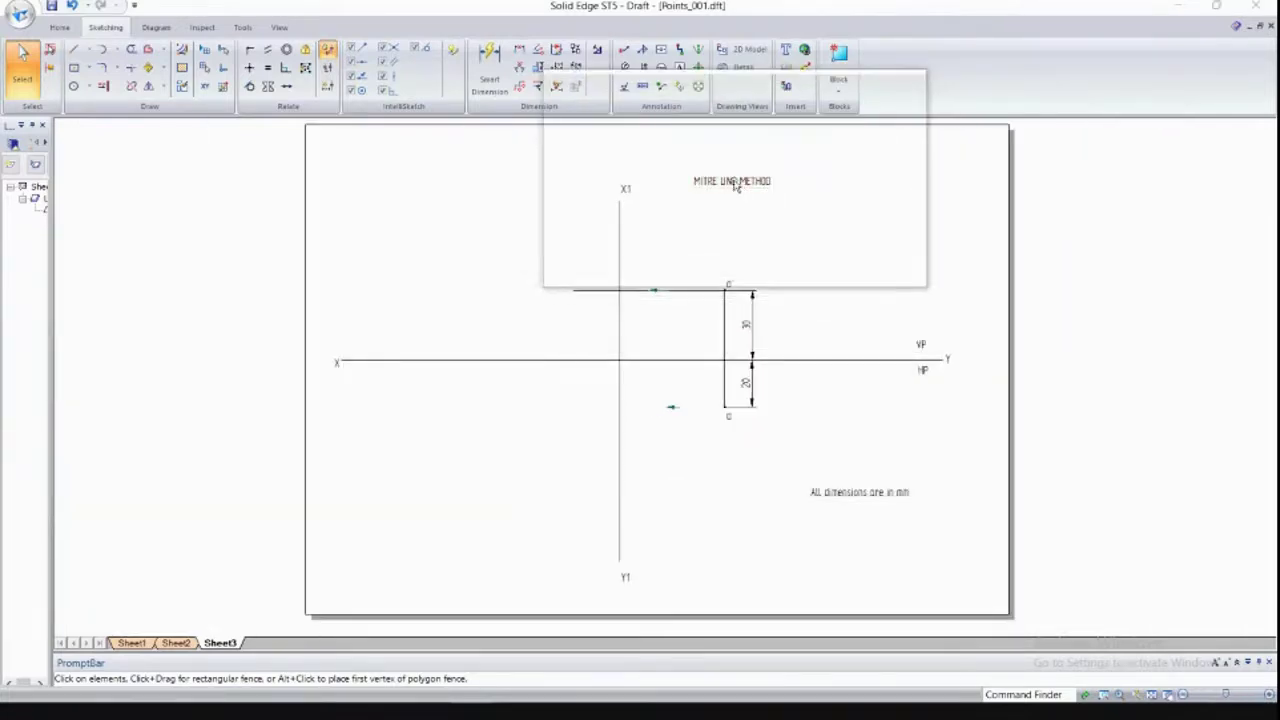
# Change the drawing title on Sheet3 to "ARC METHOD".
pyautogui.doubleClick(735, 186)
pyautogui.press('Escape')
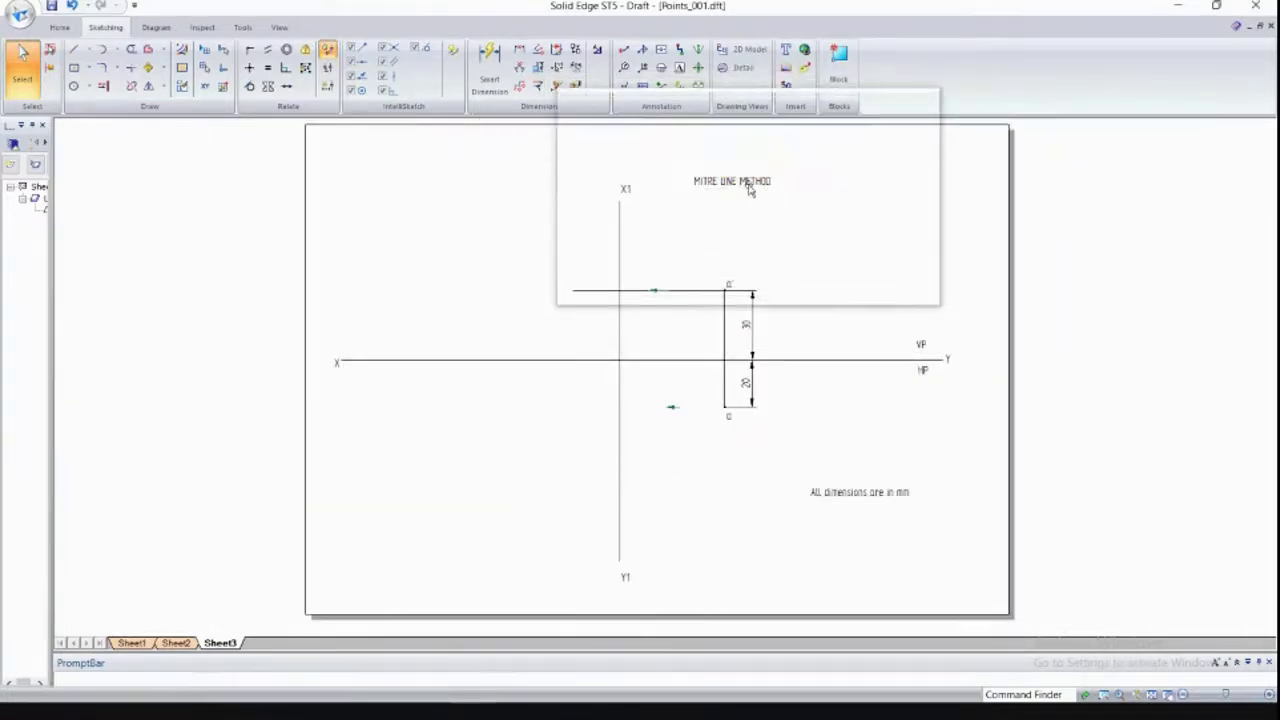
pyautogui.press('Escape')
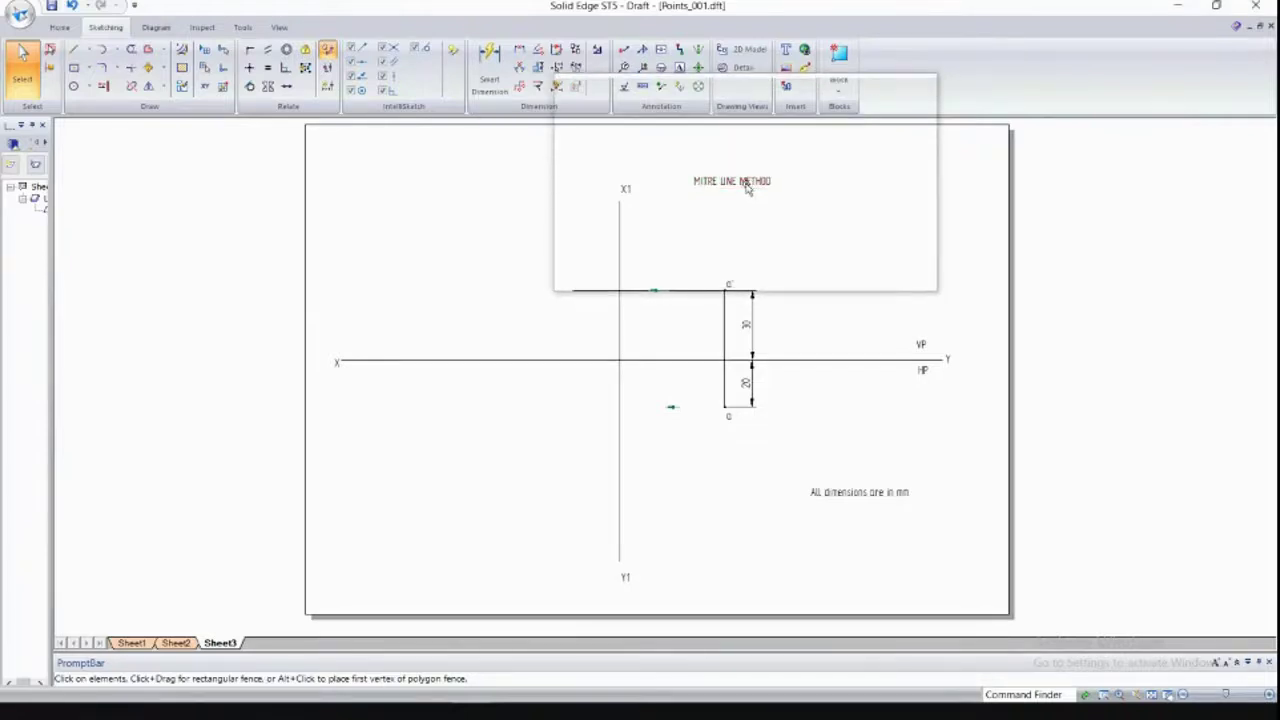
pyautogui.doubleClick(745, 184)
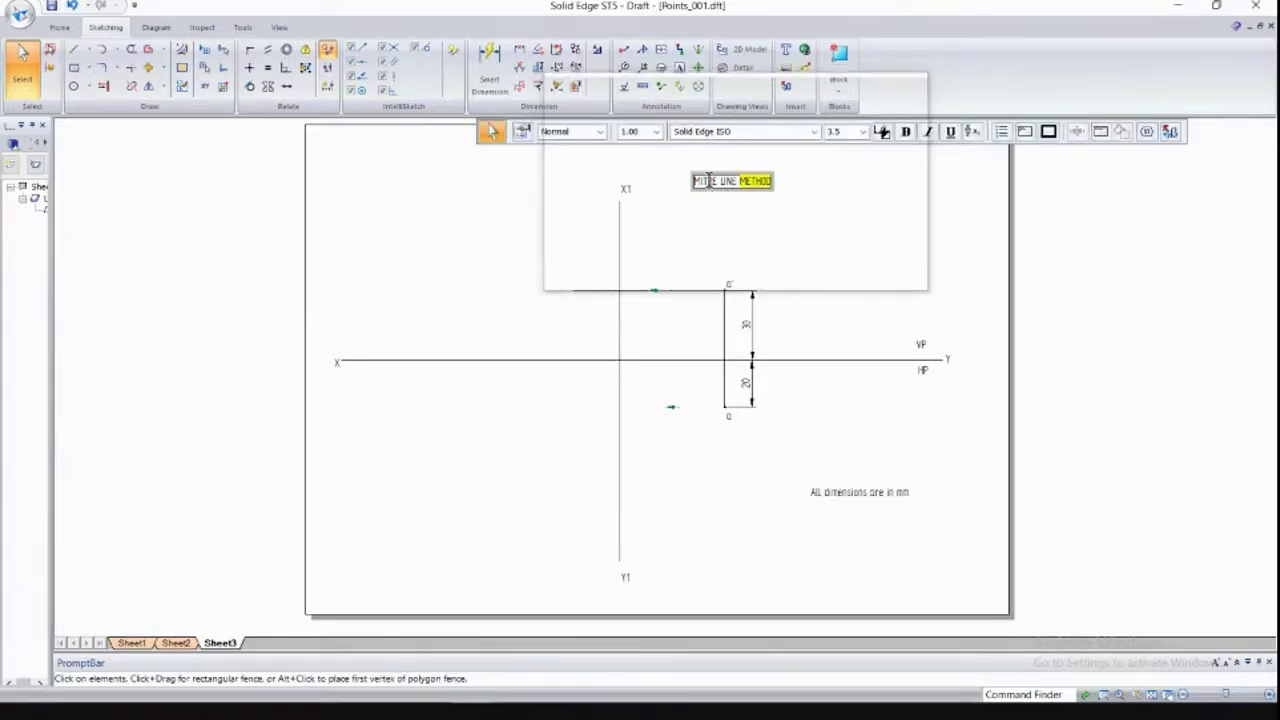
pyautogui.click(738, 190)
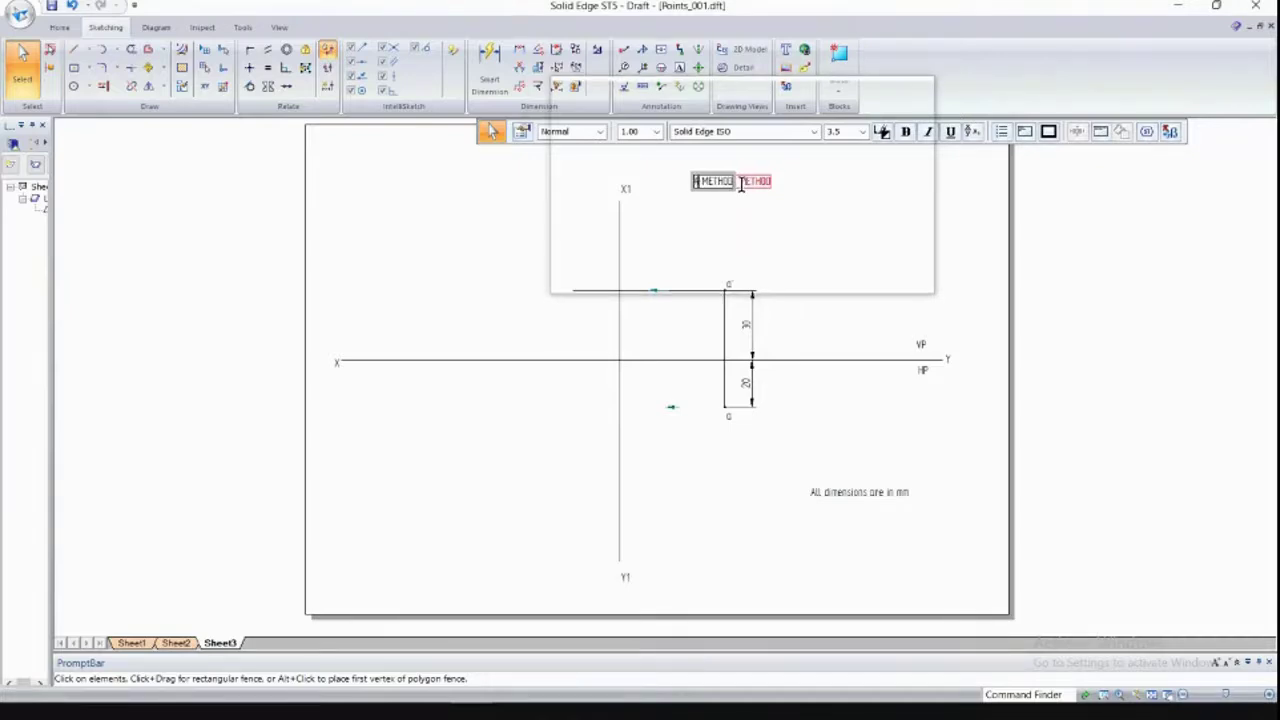
pyautogui.click(734, 234)
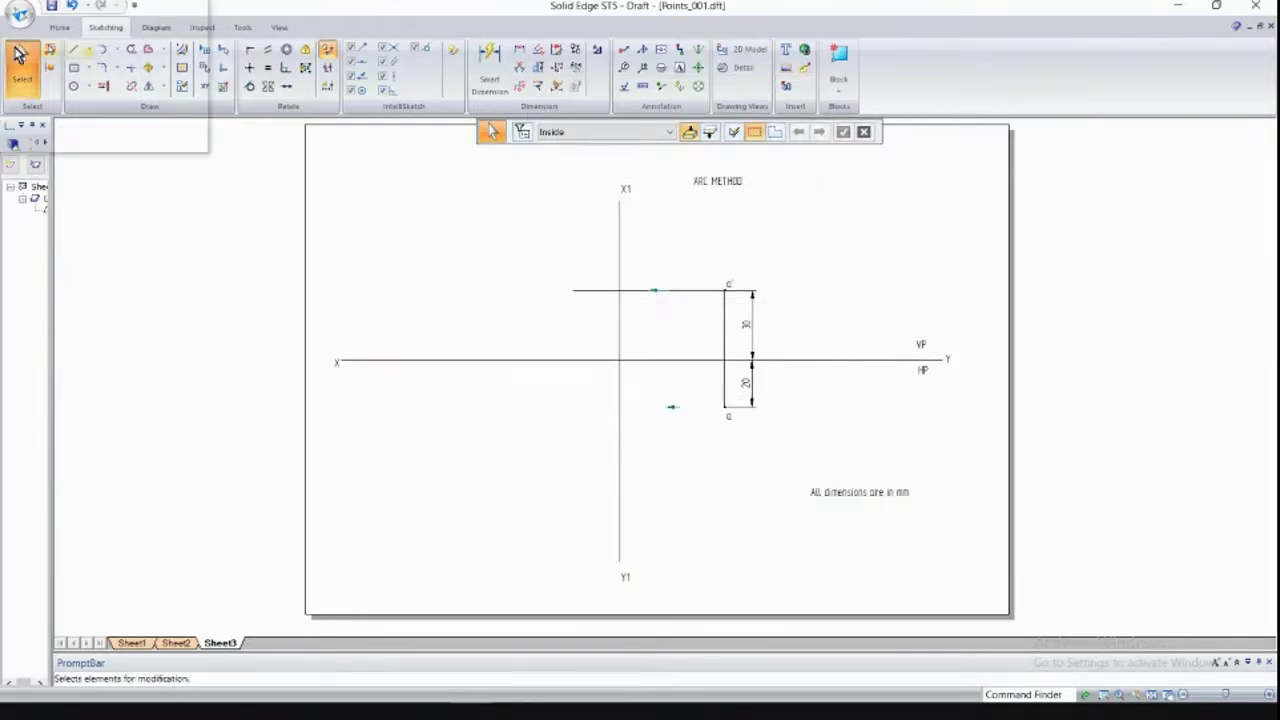
# Draw a horizontal projector with a 0.05 mm line width from point a to the vertical X1Y1 line.
pyautogui.click(77, 58)
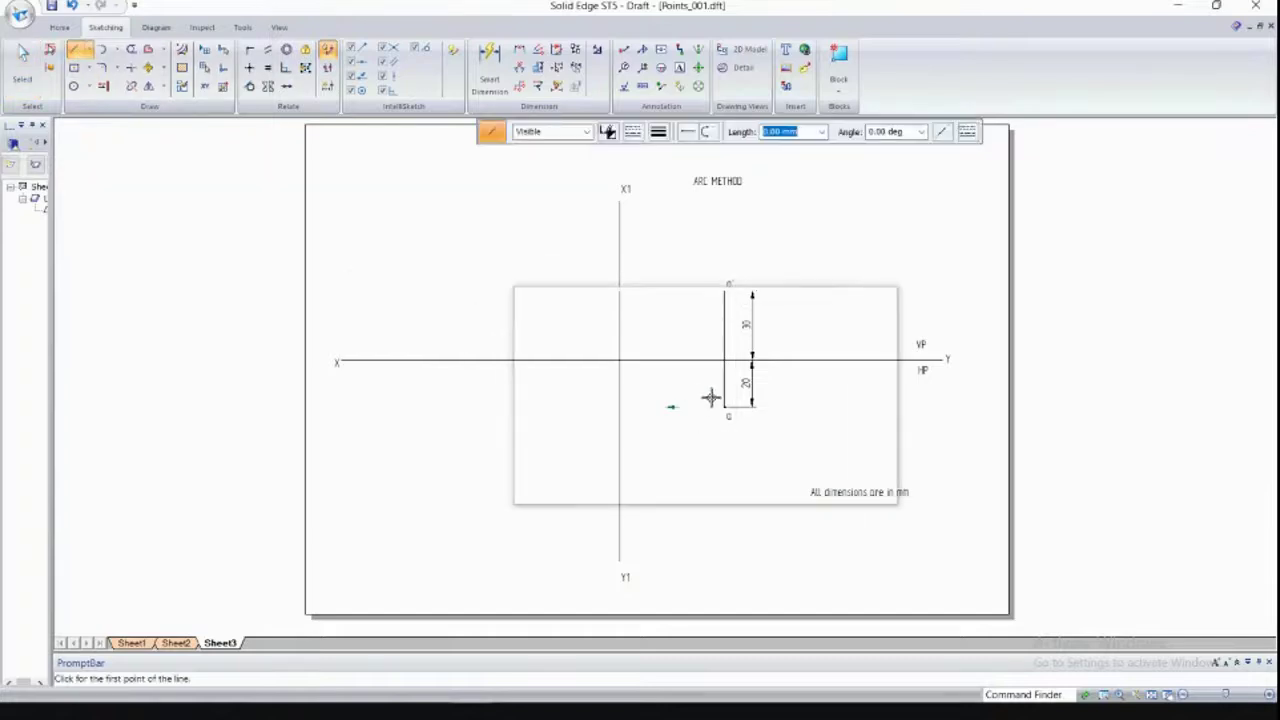
pyautogui.click(658, 131)
pyautogui.write('0.05')
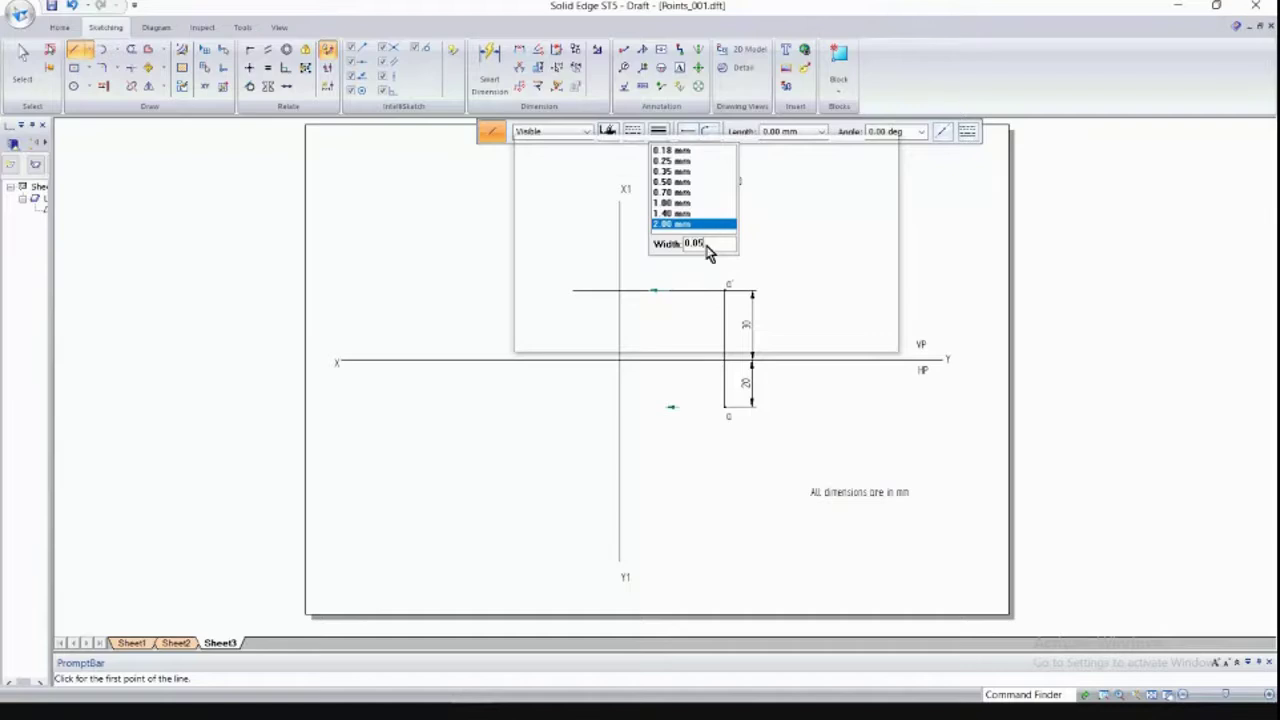
pyautogui.press('Return')
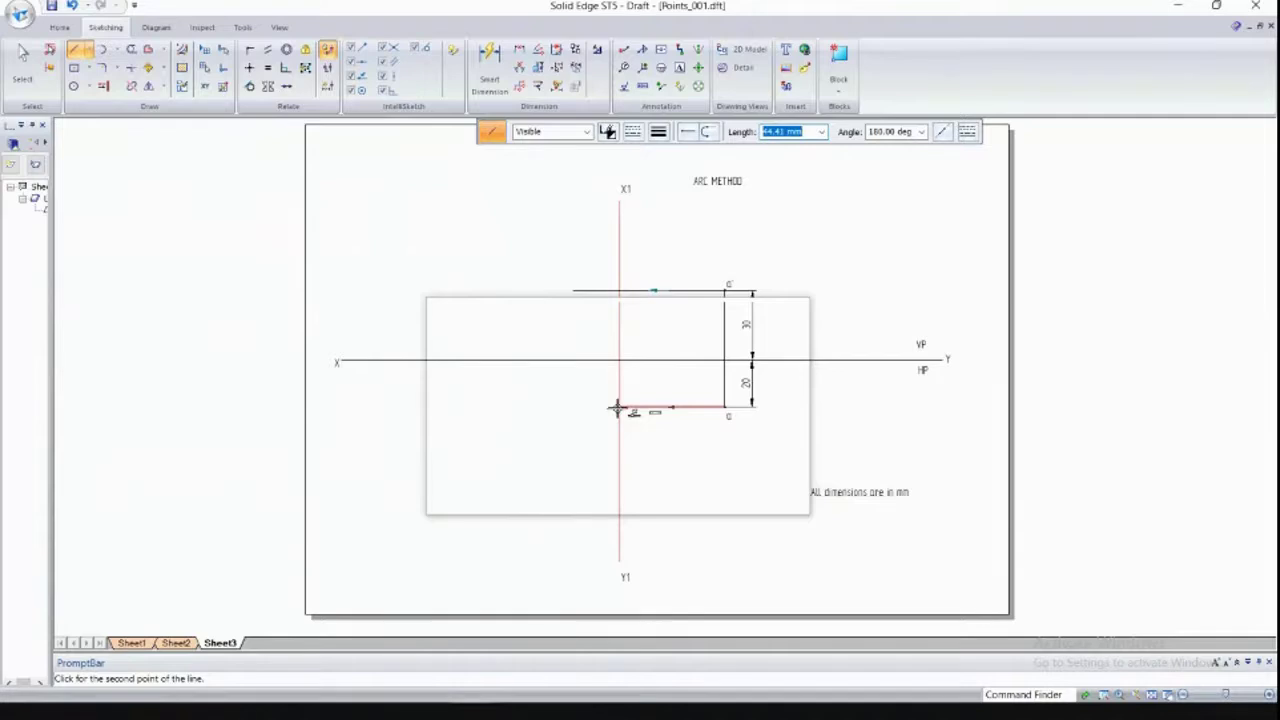
pyautogui.click(617, 408)
pyautogui.rightClick(658, 428)
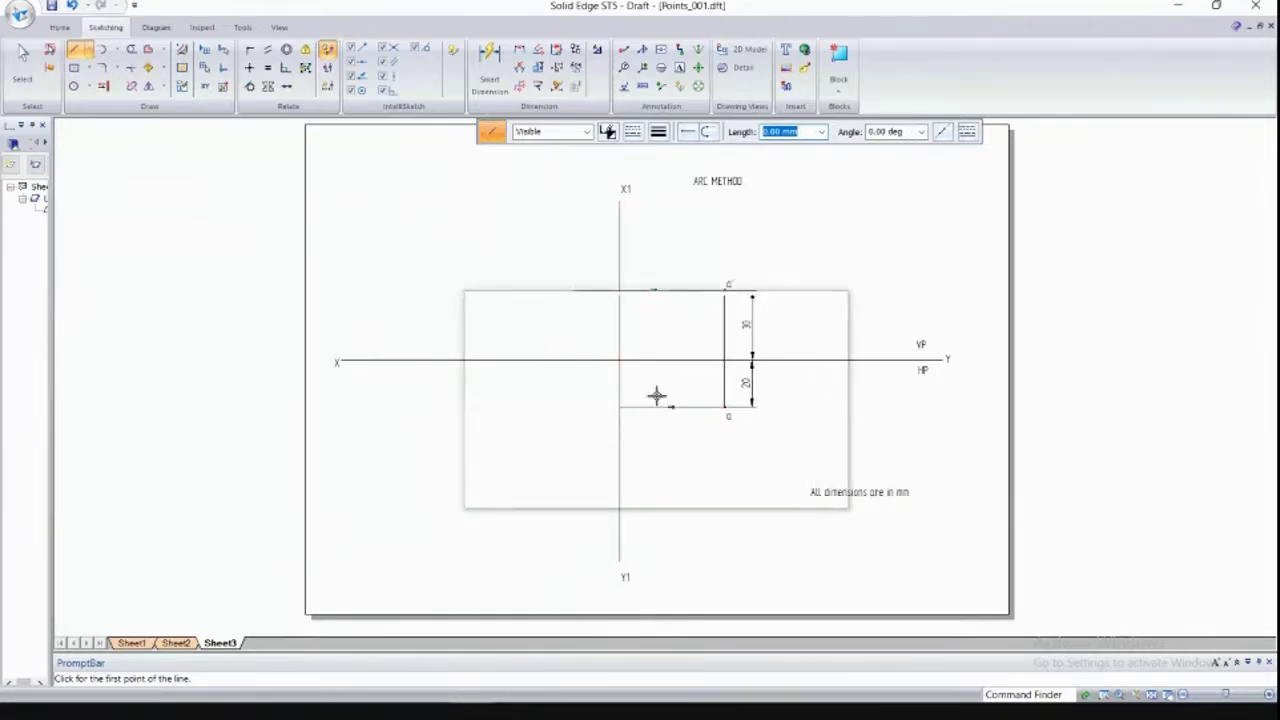
pyautogui.click(118, 52)
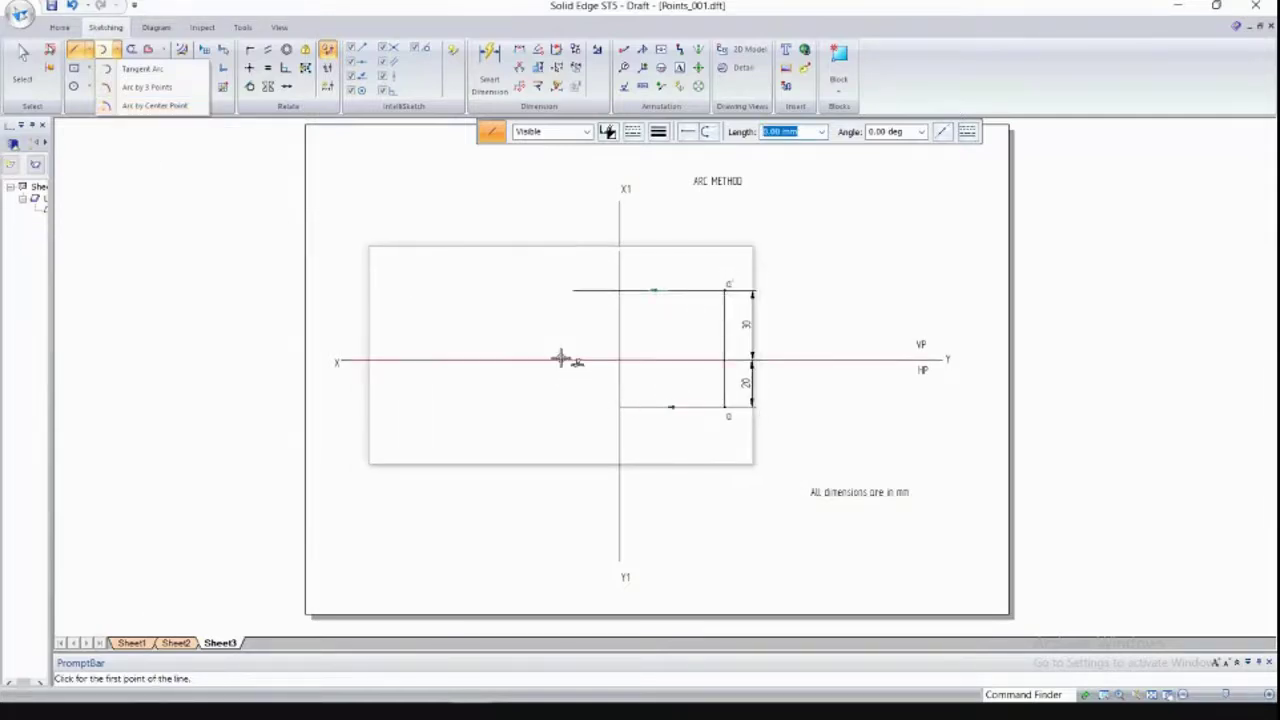
pyautogui.click(148, 108)
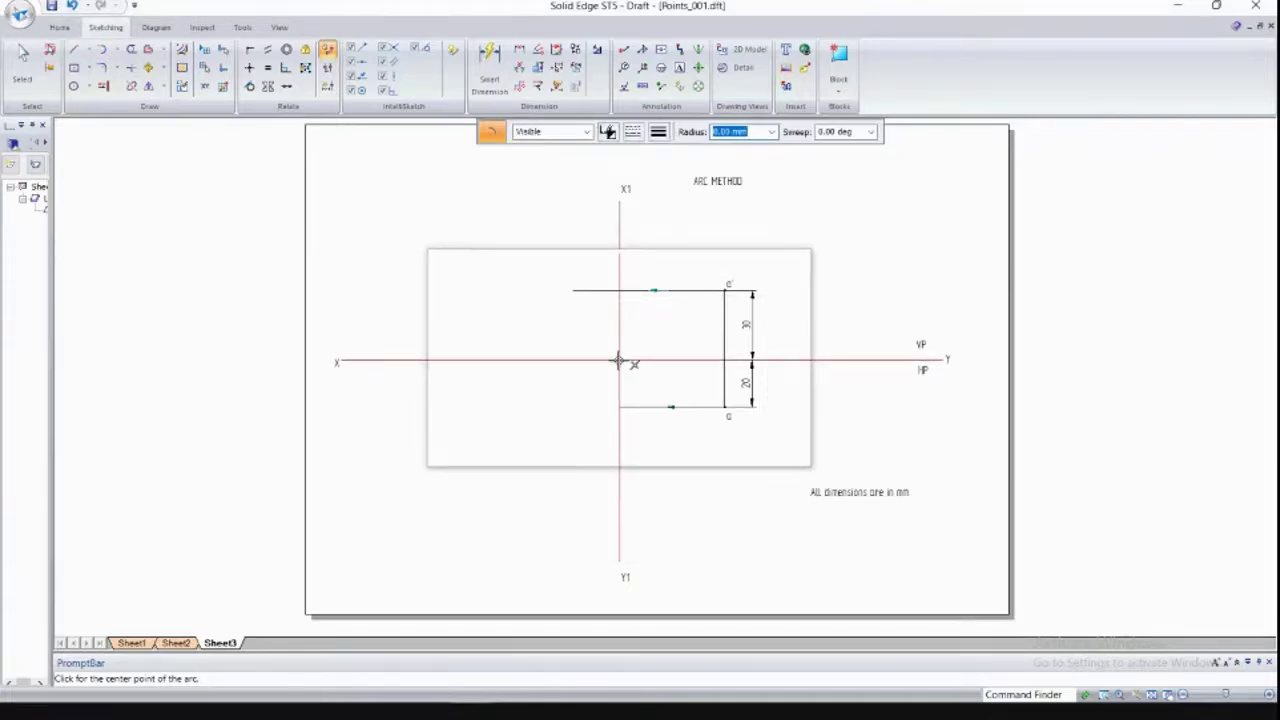
pyautogui.click(619, 362)
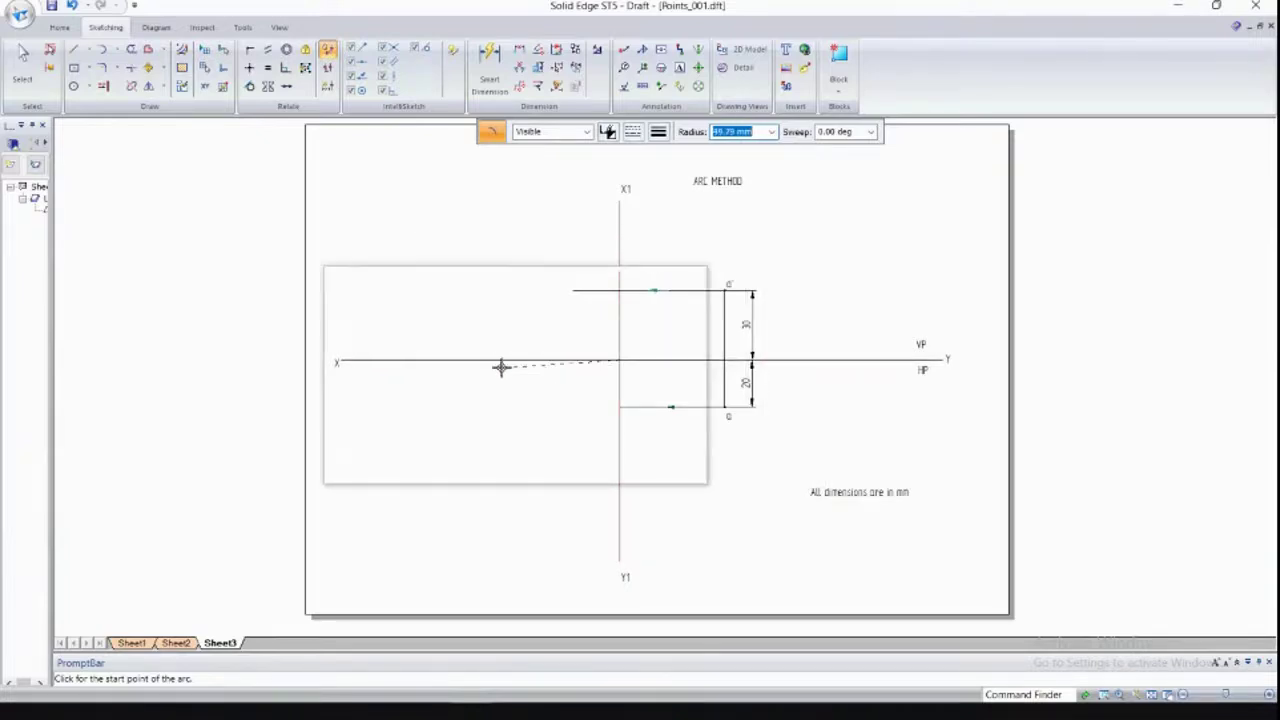
pyautogui.press('Escape')
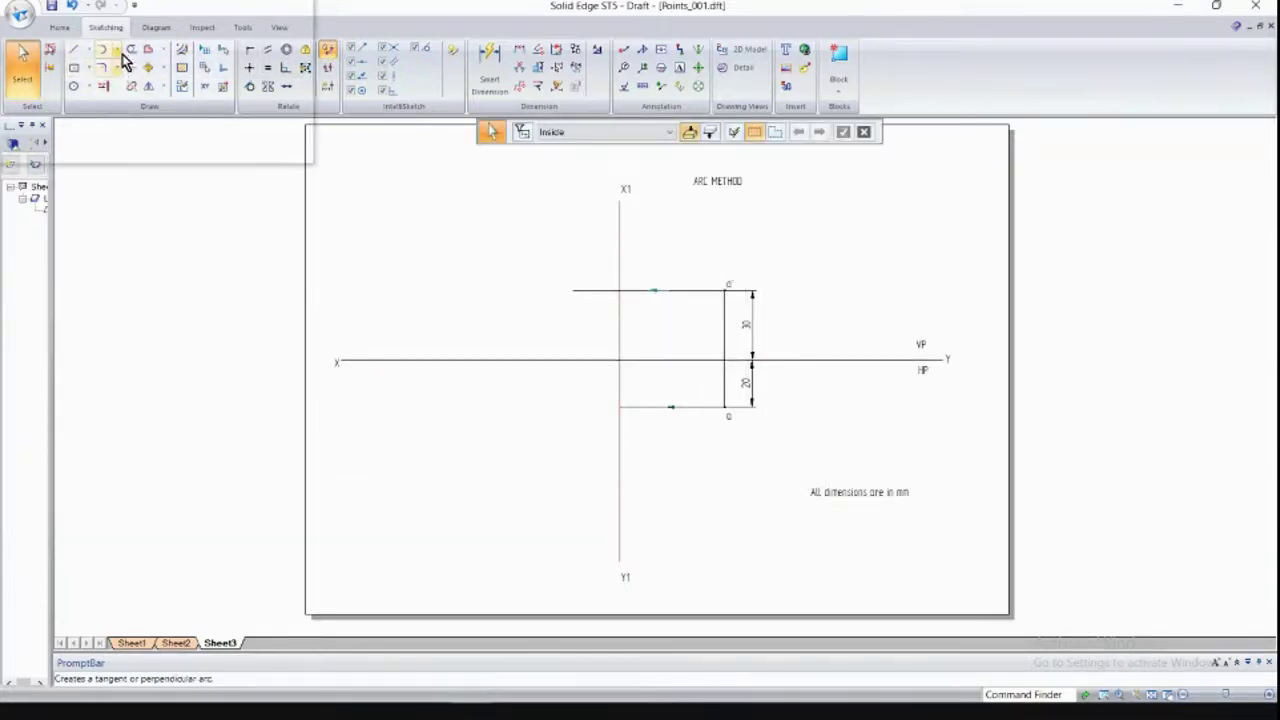
# Draw a 20 mm radius, 90-degree arc centred on the axes' intersection, from the end of a's projector to the XY line.
pyautogui.click(116, 49)
pyautogui.click(137, 106)
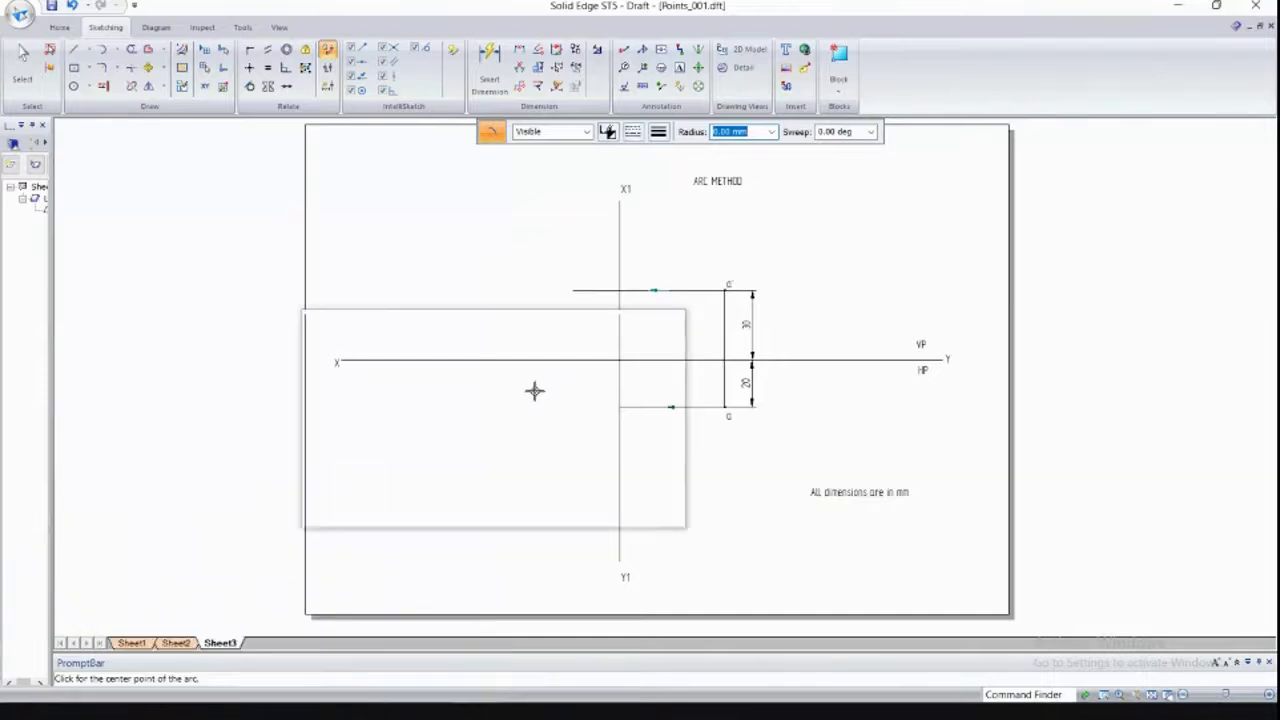
pyautogui.click(619, 361)
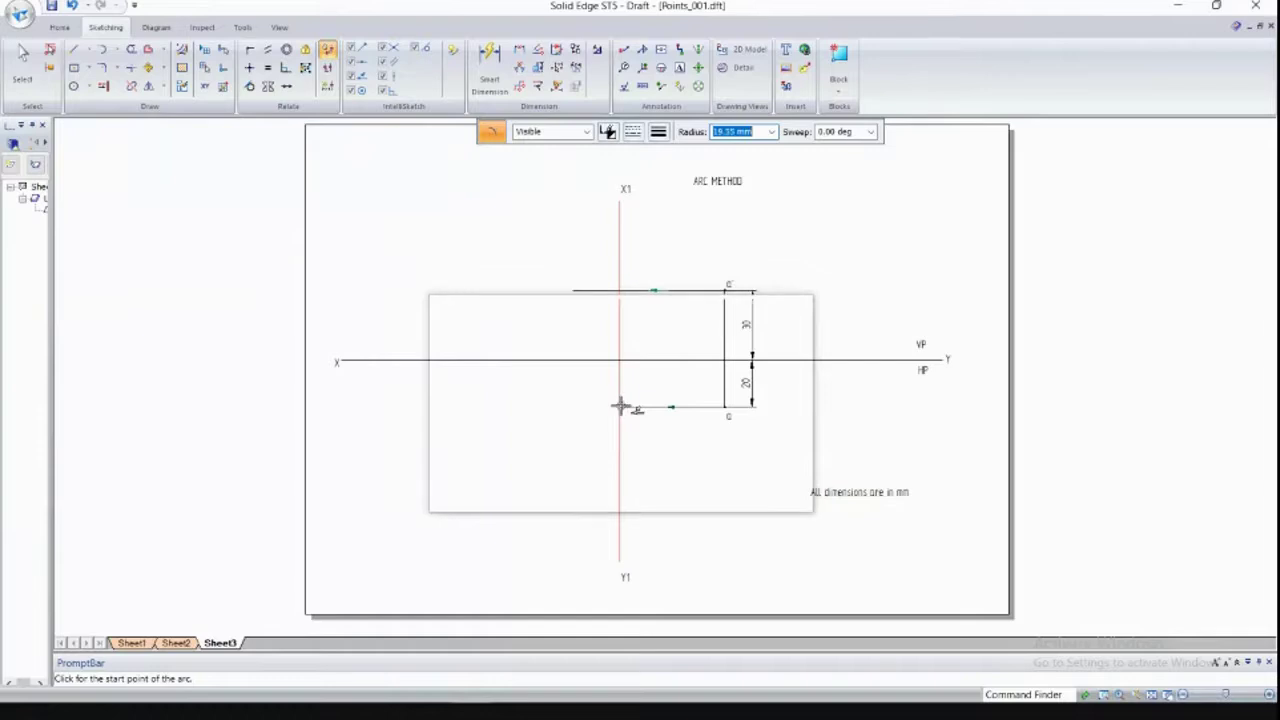
pyautogui.rightClick(628, 362)
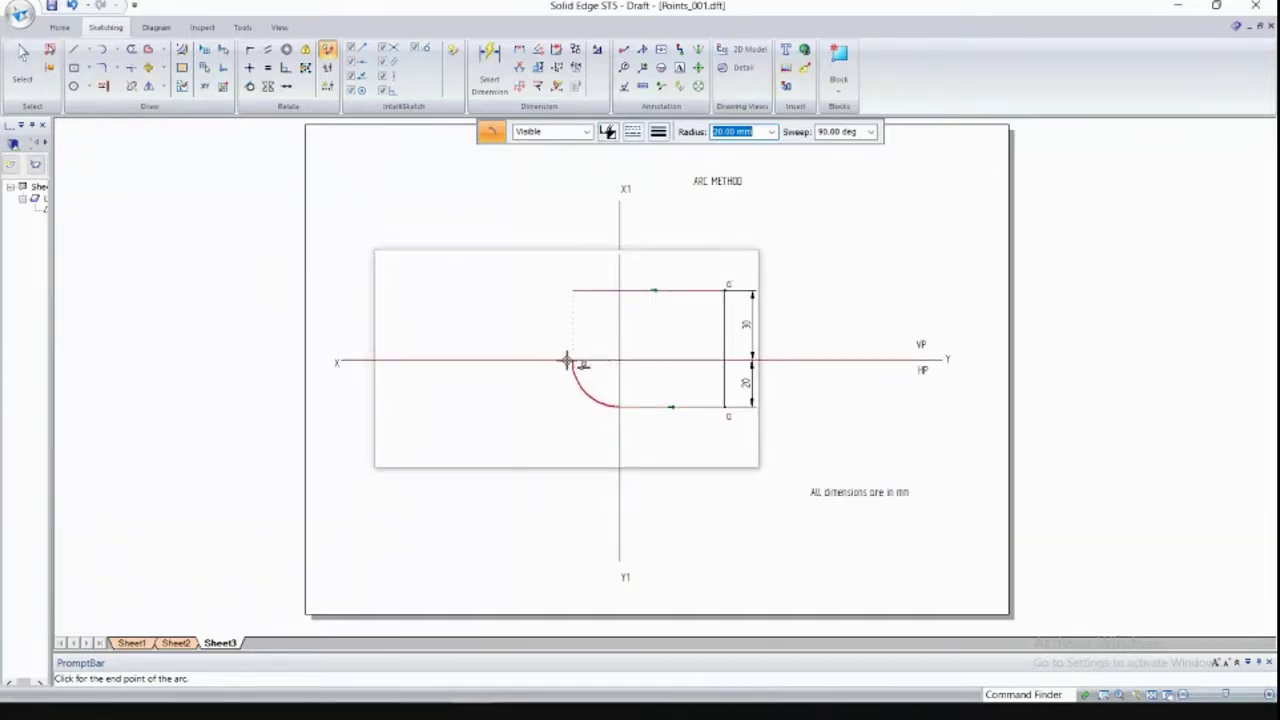
pyautogui.click(566, 360)
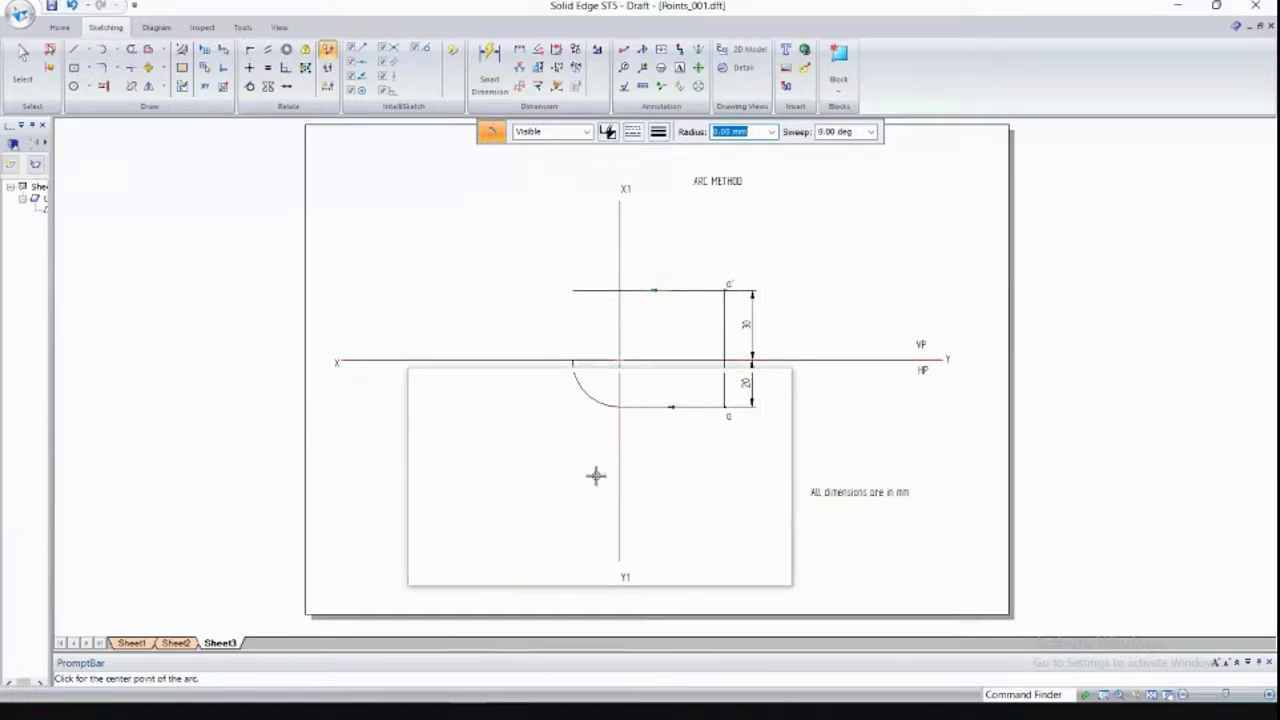
# Draw a vertical projector from the arc's end on the XY line up to the end of the horizontal projector from a'.
pyautogui.scroll(4, 553, 417)
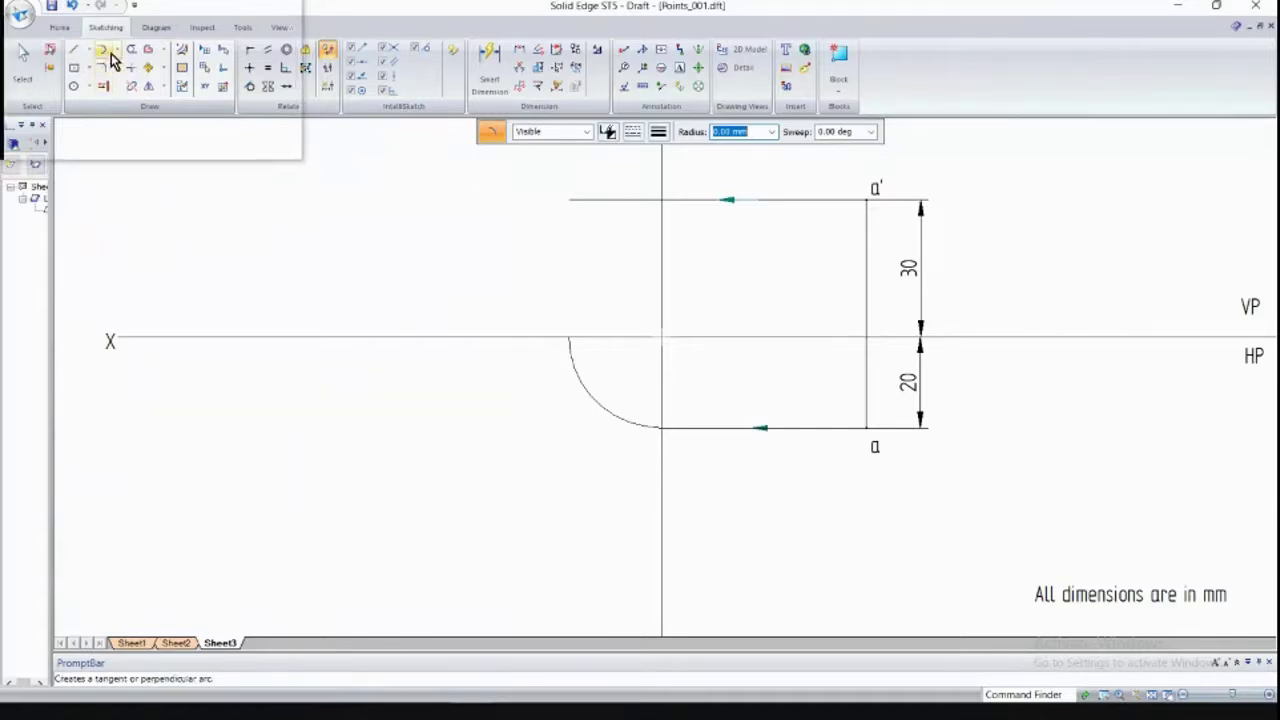
pyautogui.click(75, 50)
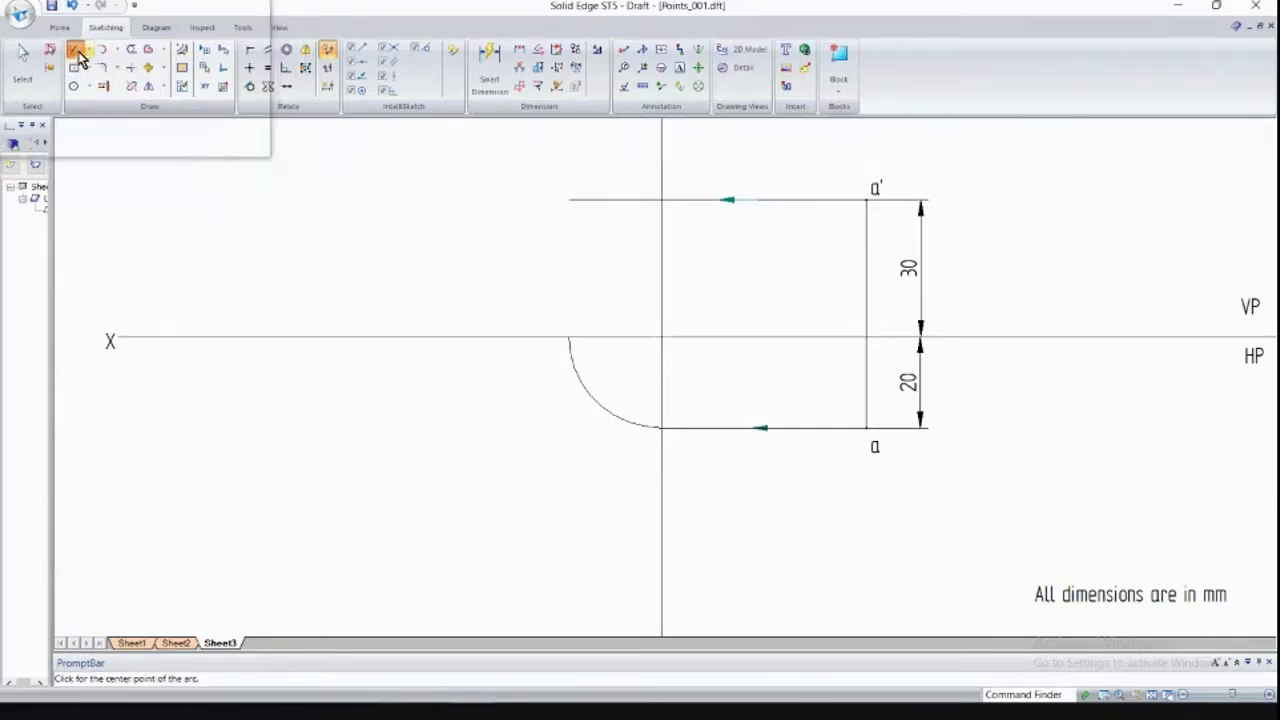
pyautogui.click(569, 338)
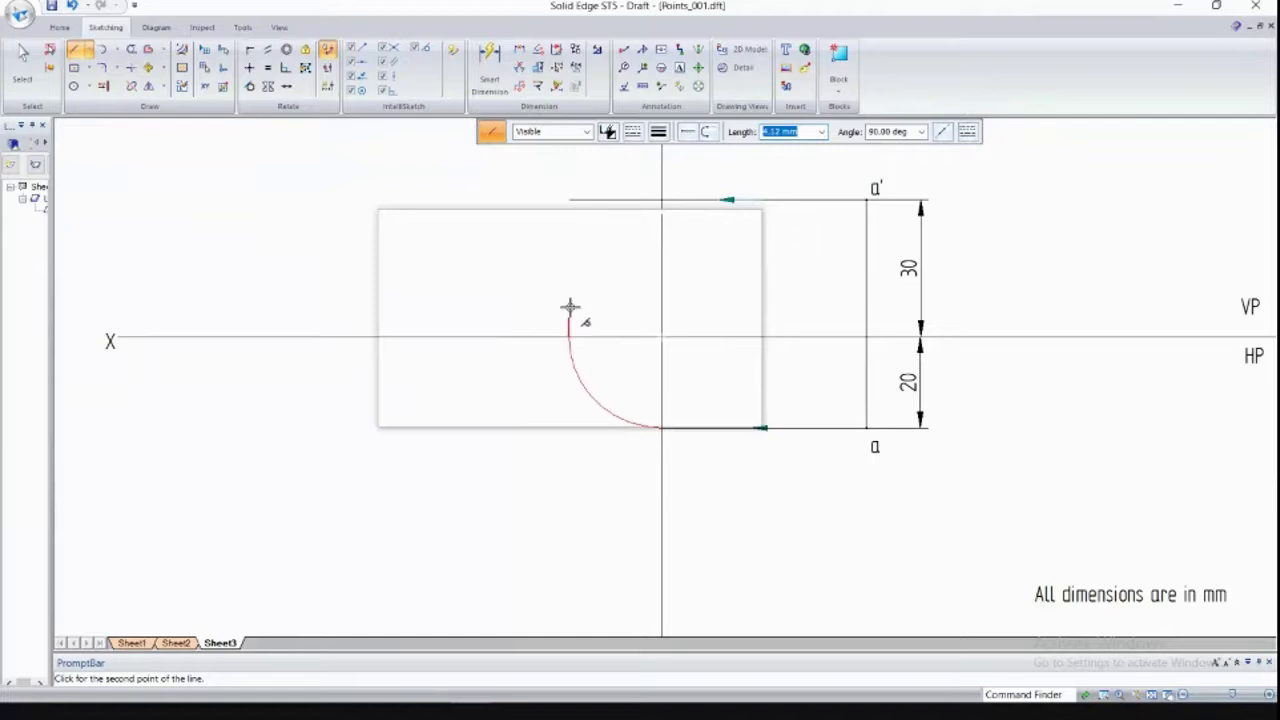
pyautogui.click(569, 199)
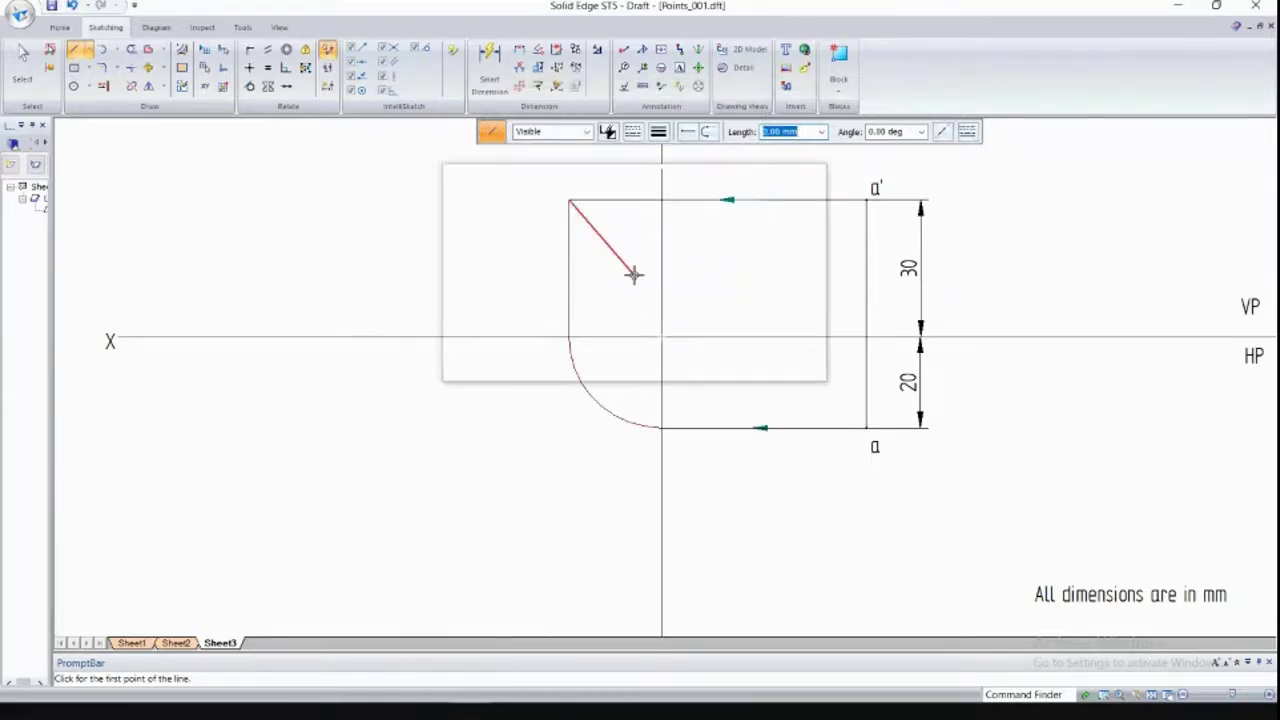
pyautogui.rightClick(630, 275)
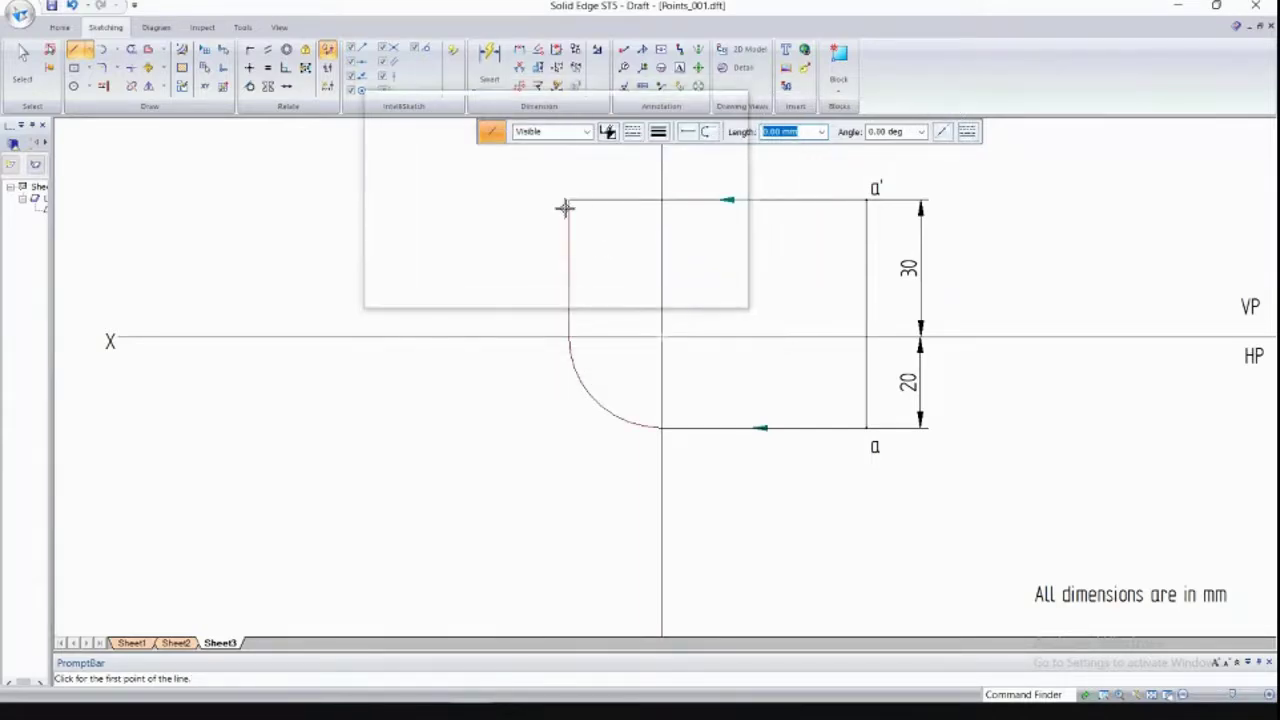
# Place a point with a heavier line width at the corner where the vertical projector meets the projector from a'.
pyautogui.click(89, 50)
pyautogui.click(117, 112)
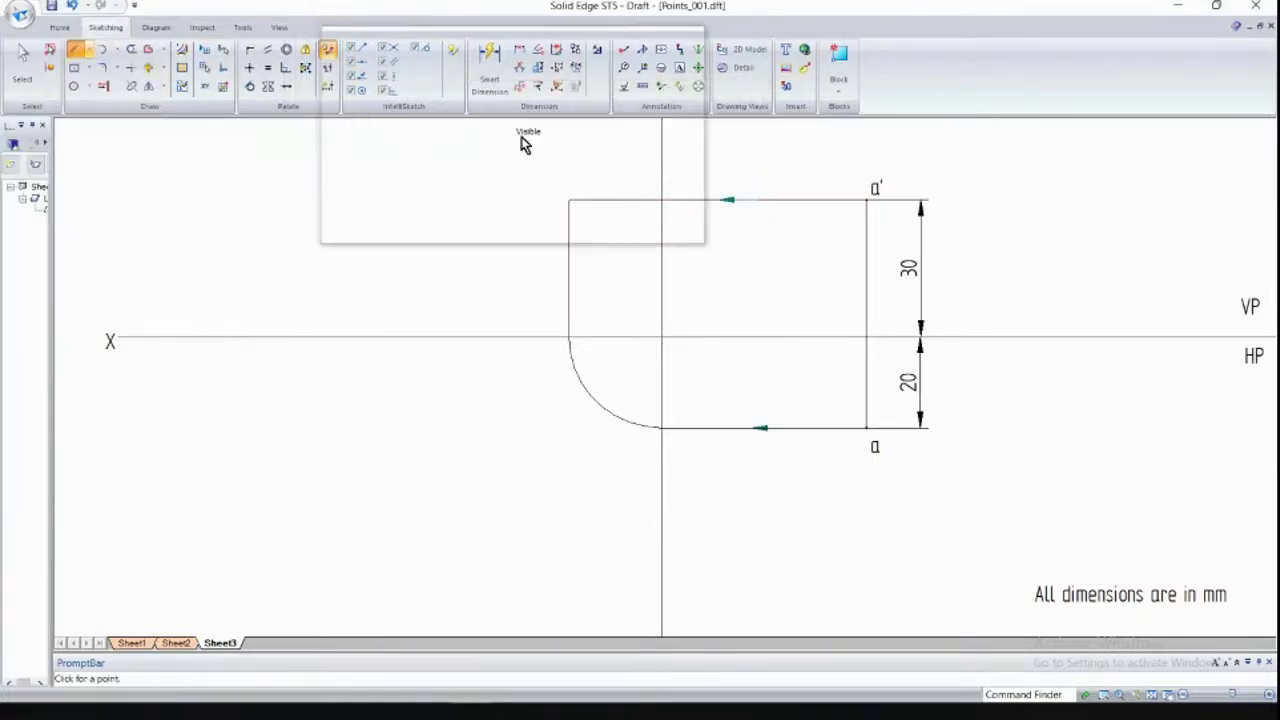
pyautogui.click(659, 132)
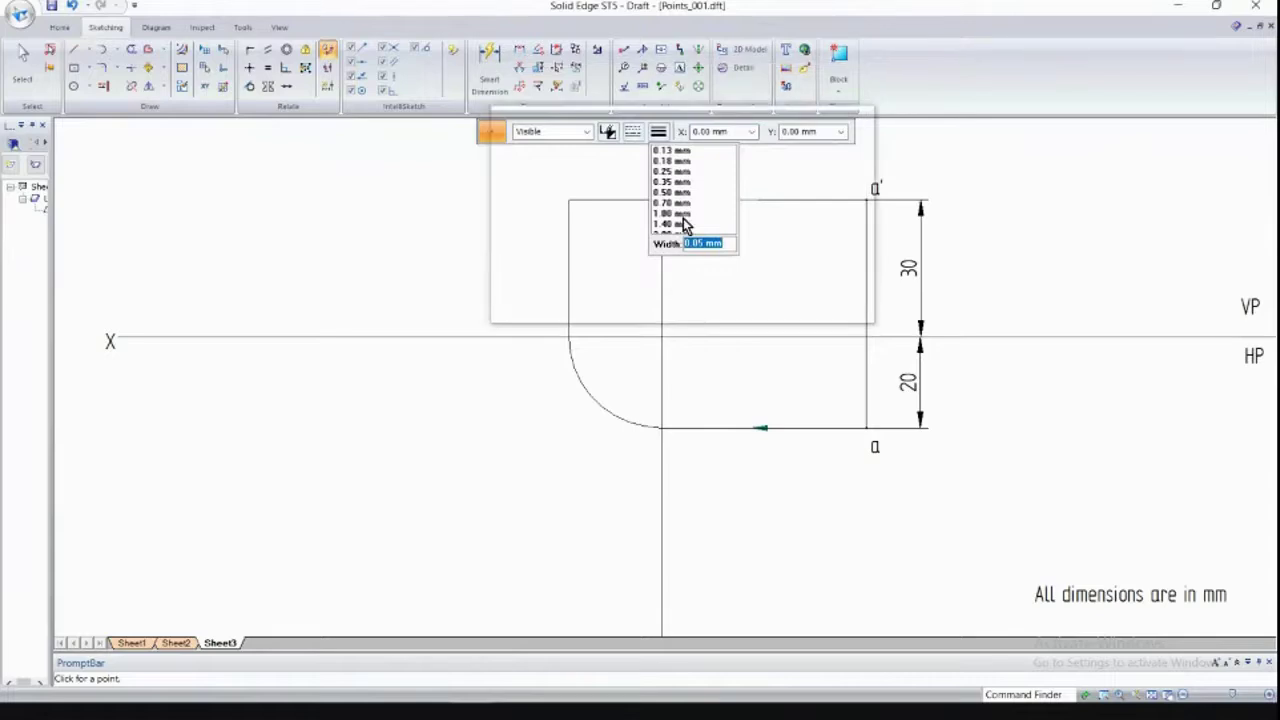
pyautogui.click(675, 223)
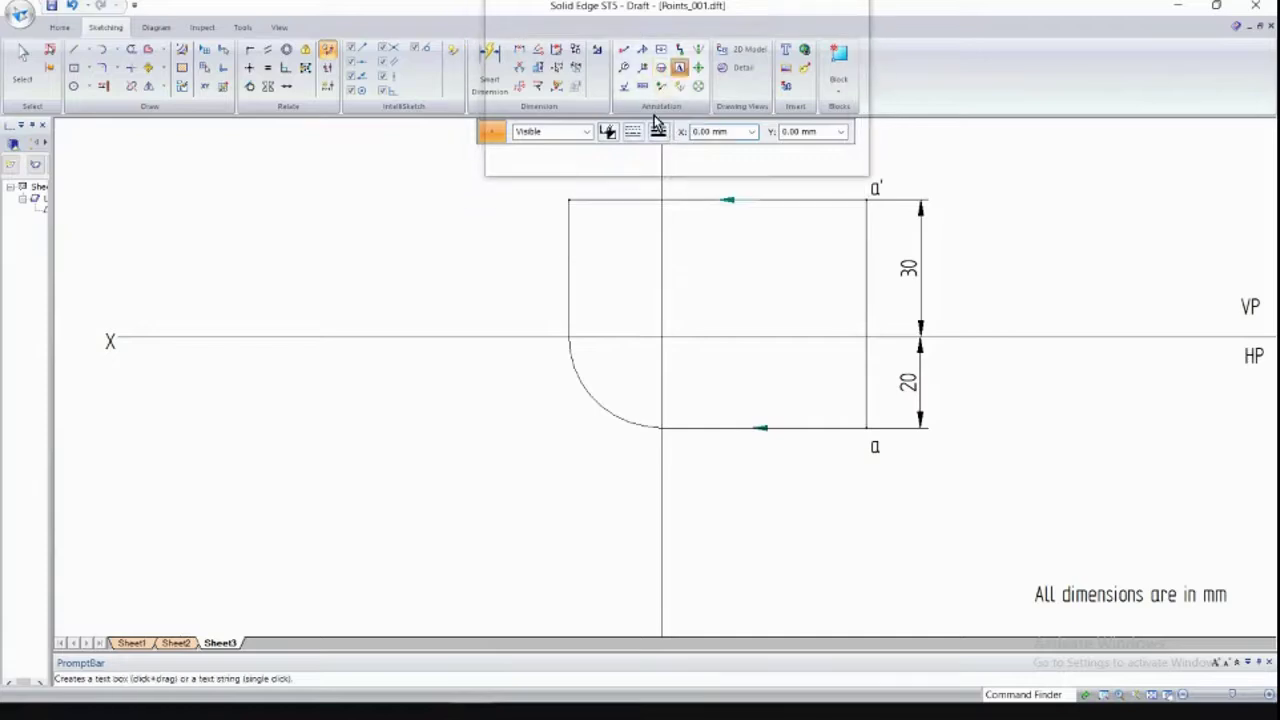
# Label the new side-view point a'' just beside the projector corner.
pyautogui.click(549, 200)
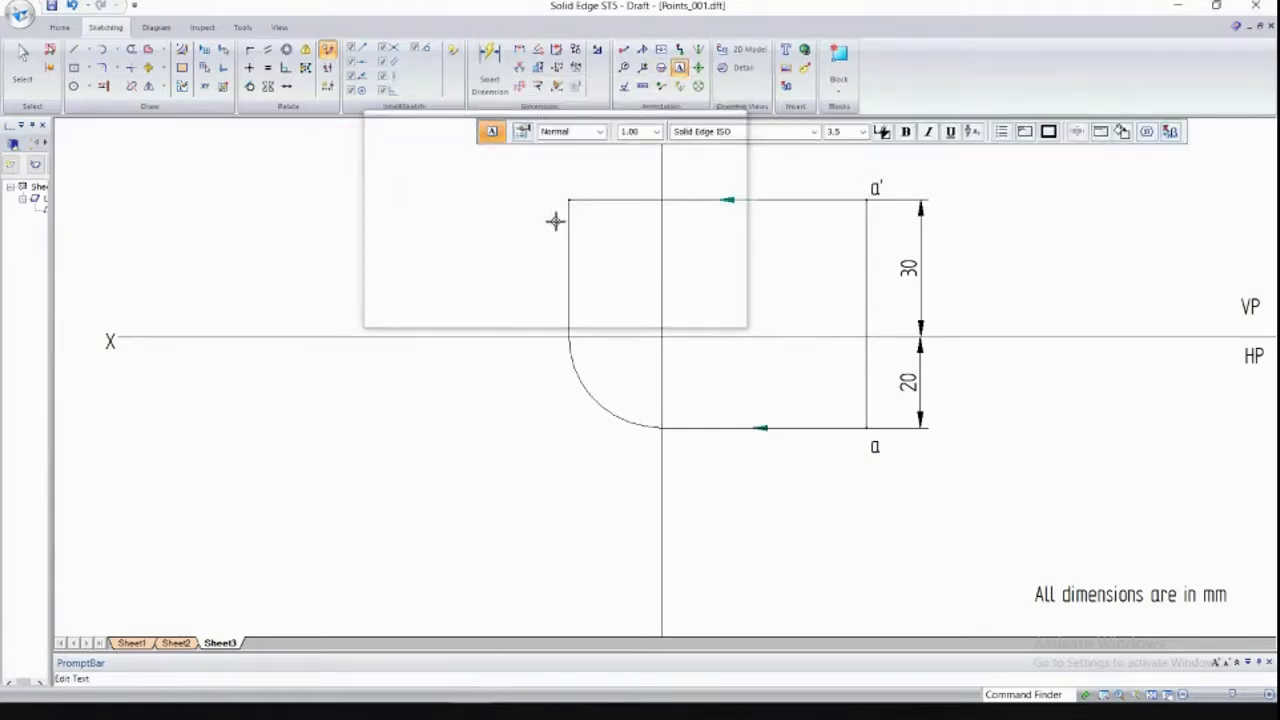
pyautogui.write("a'")
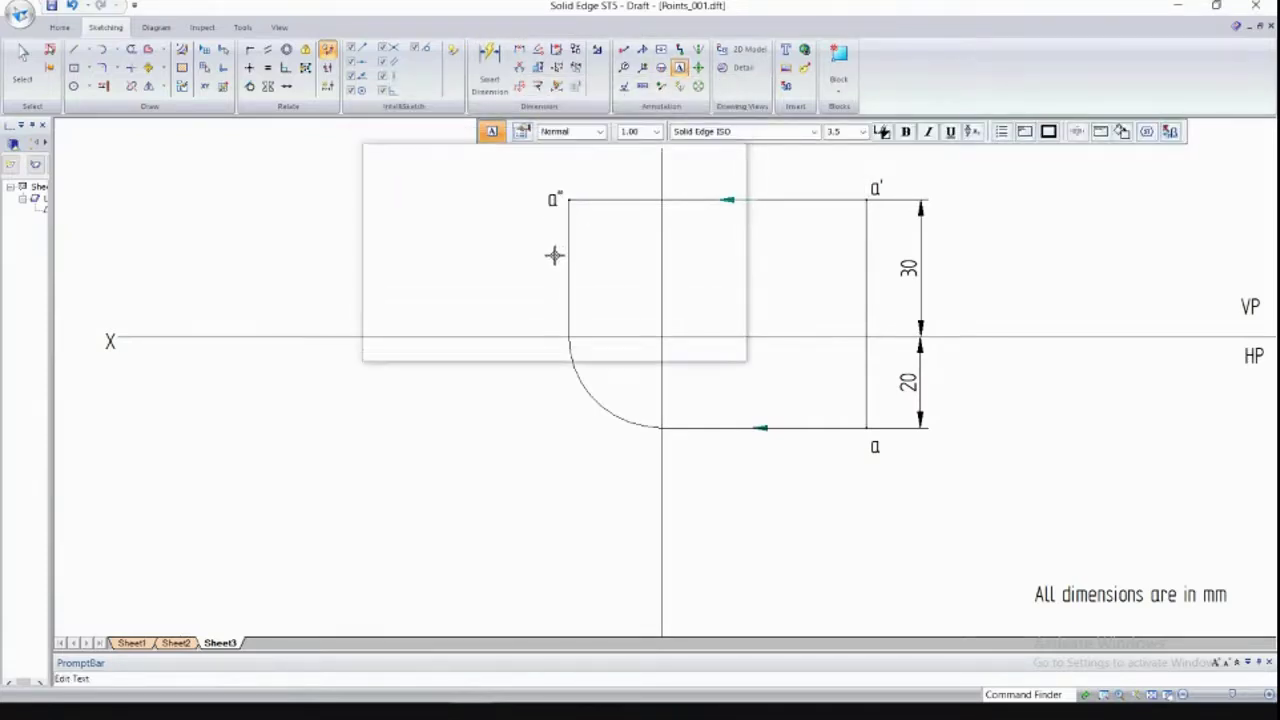
pyautogui.write("'")
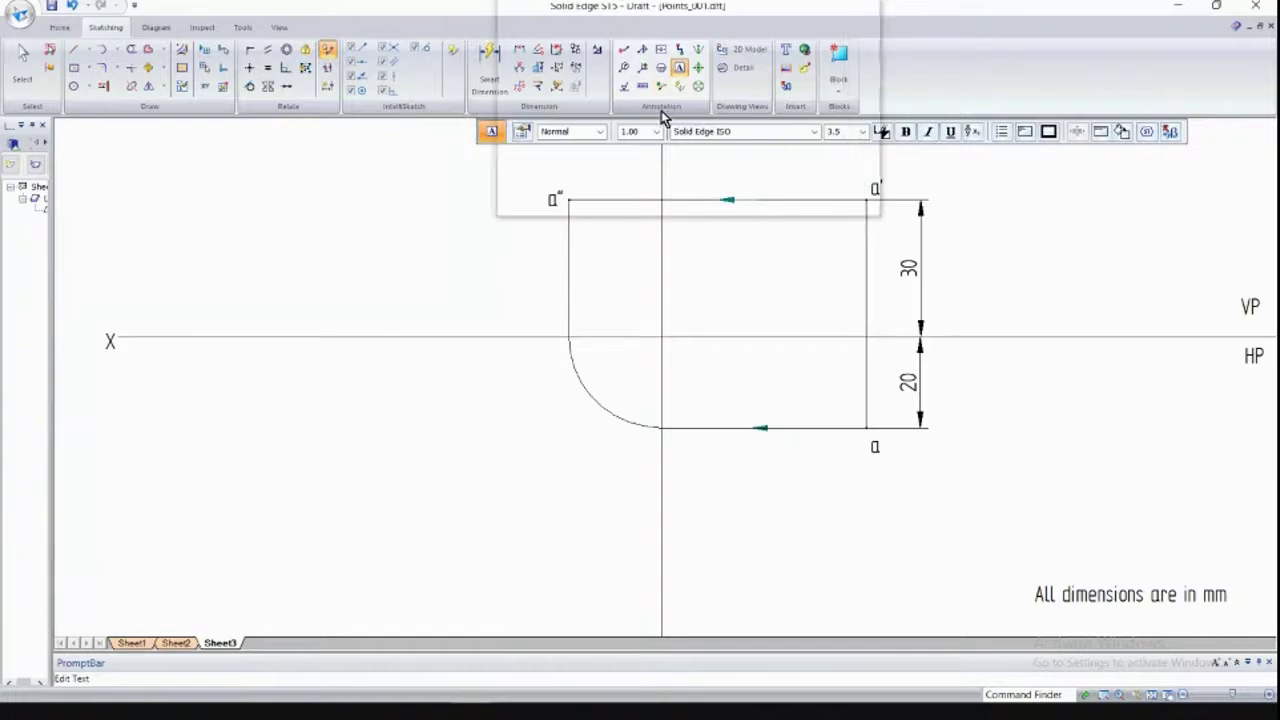
# Add leader arrowheads pointing towards a'' on the vertical projector and midway along the arc.
pyautogui.click(661, 86)
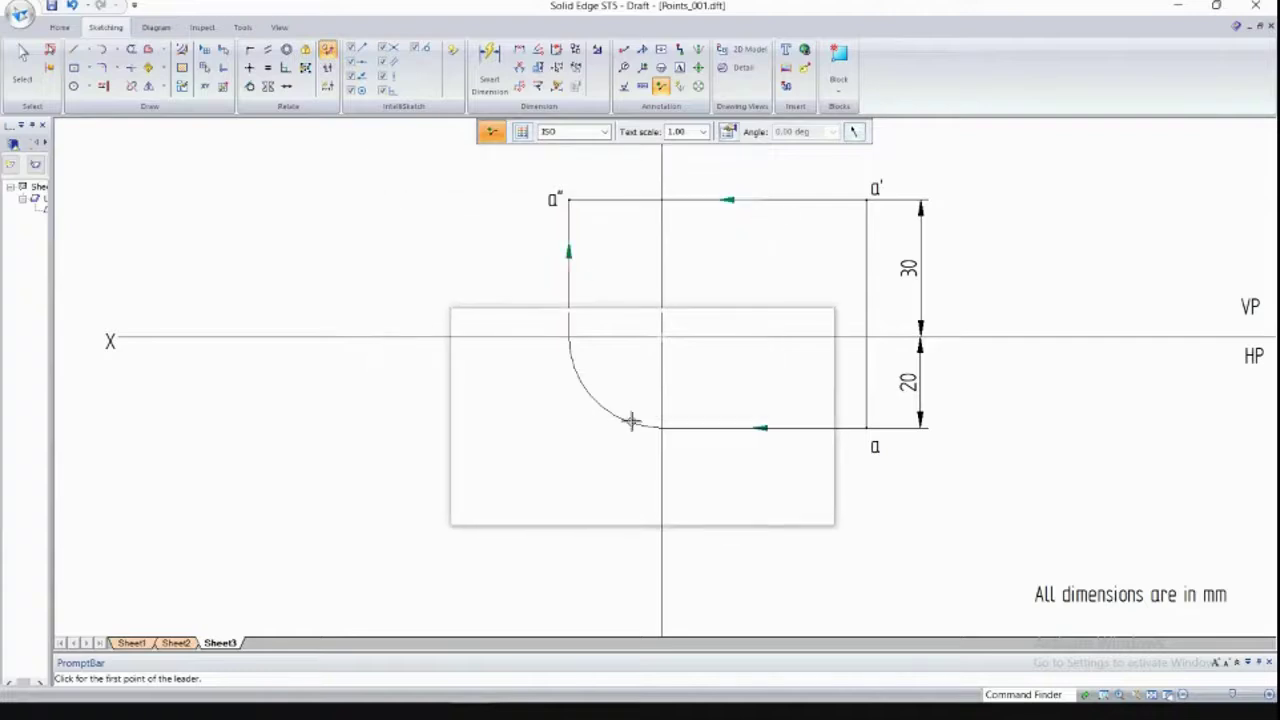
pyautogui.scroll(1, 628, 411)
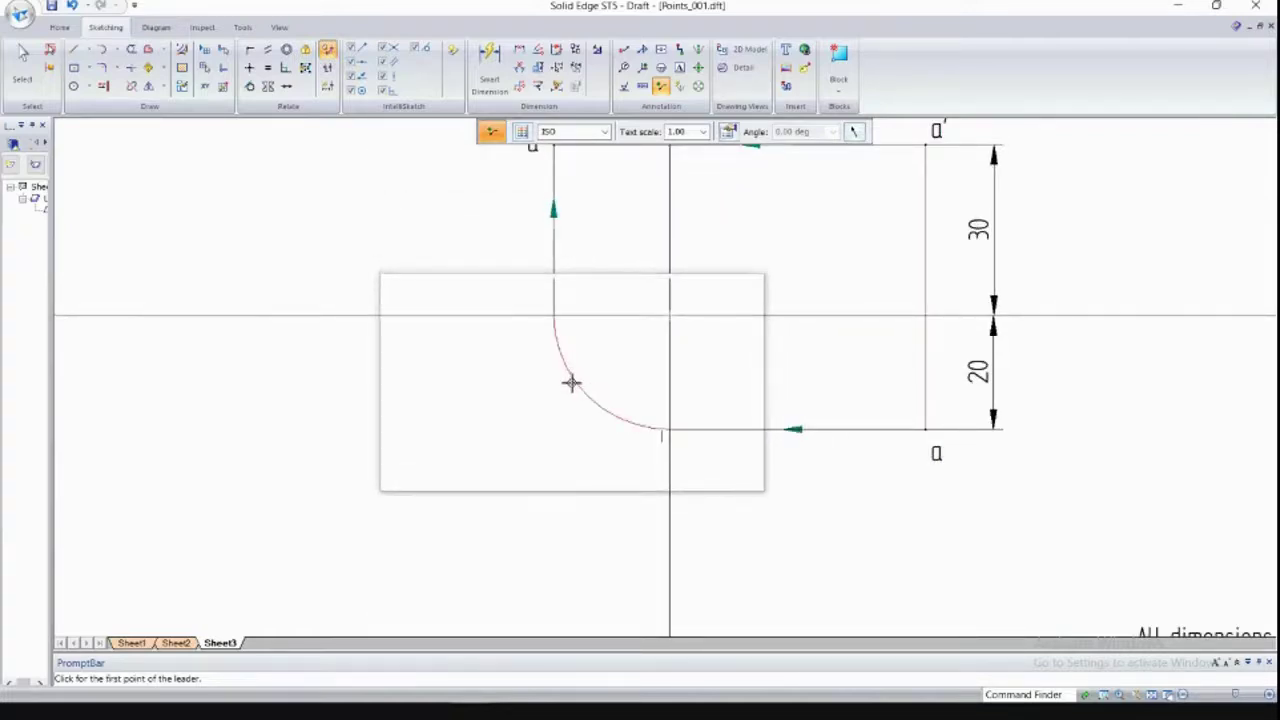
pyautogui.click(577, 391)
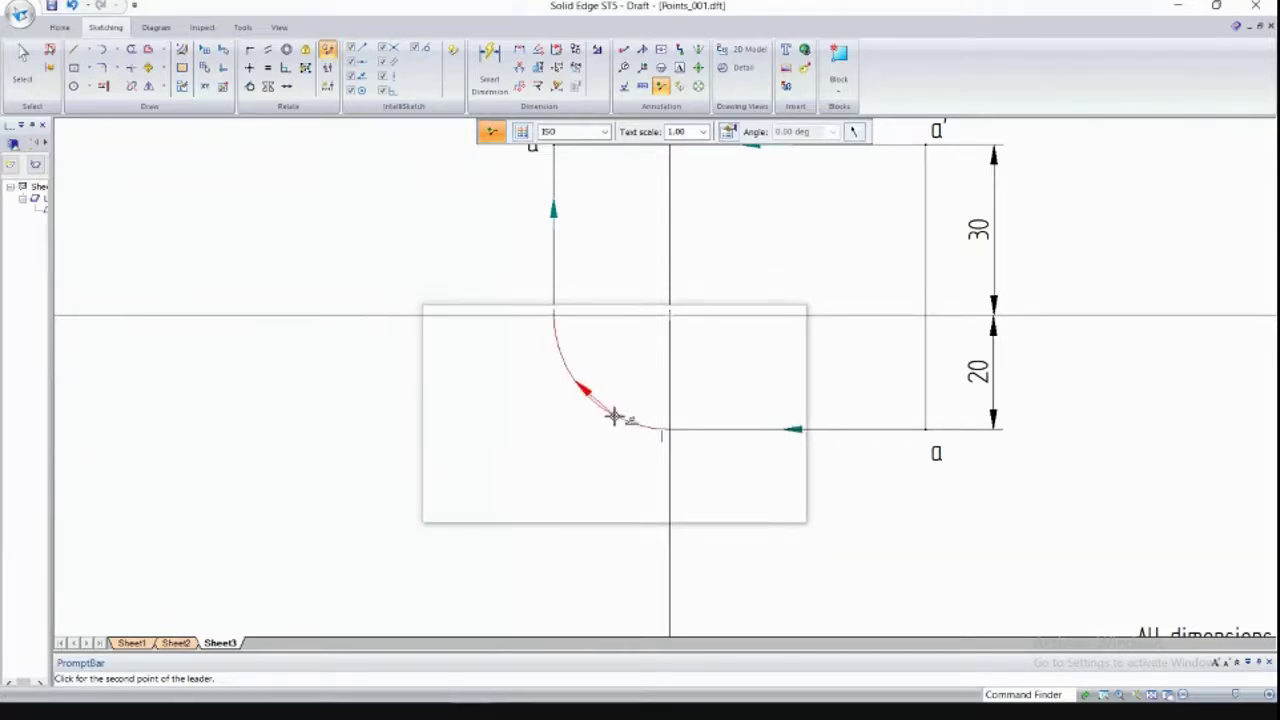
pyautogui.scroll(5, 614, 416)
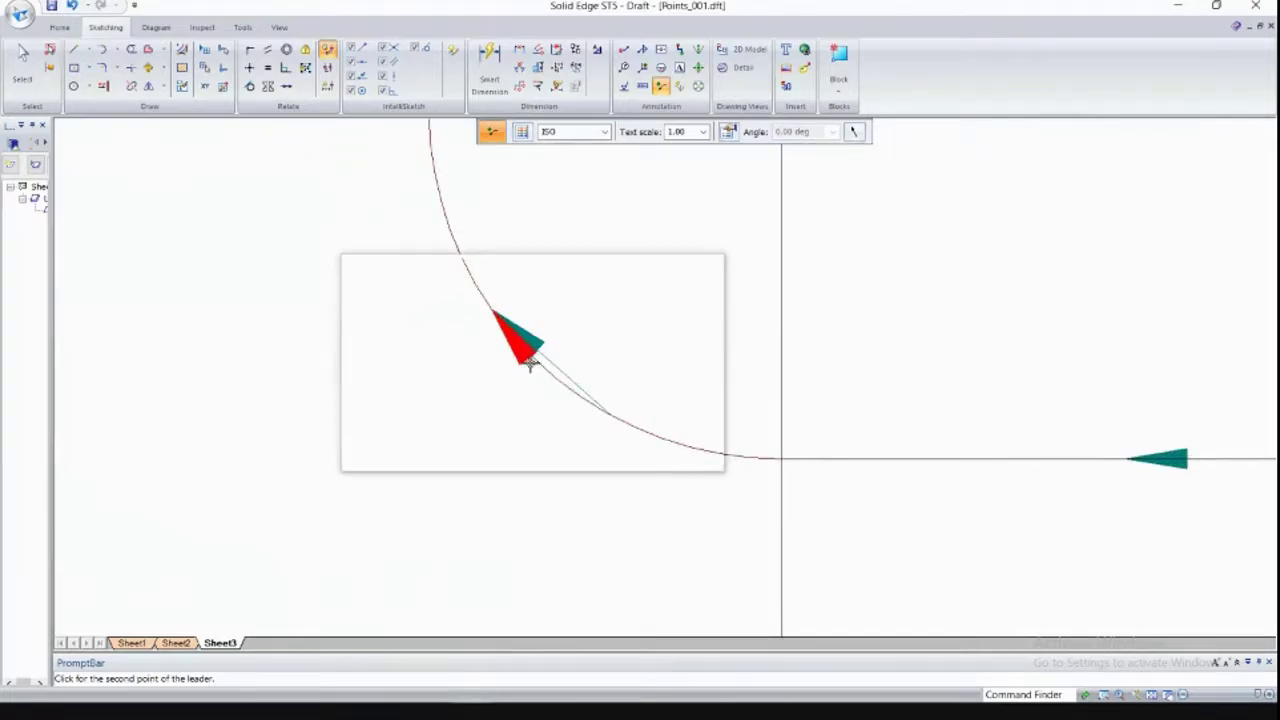
pyautogui.scroll(-1, 529, 362)
pyautogui.scroll(2, 530, 364)
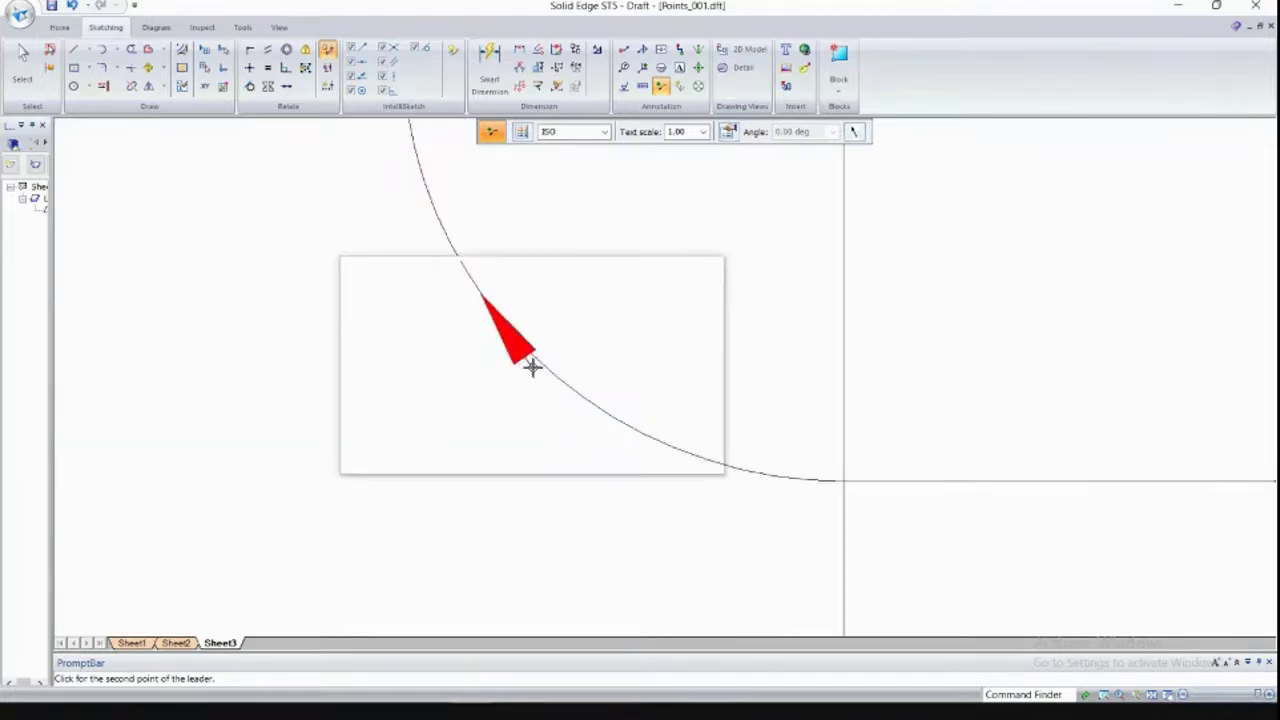
pyautogui.scroll(-3, 531, 366)
pyautogui.scroll(2, 532, 368)
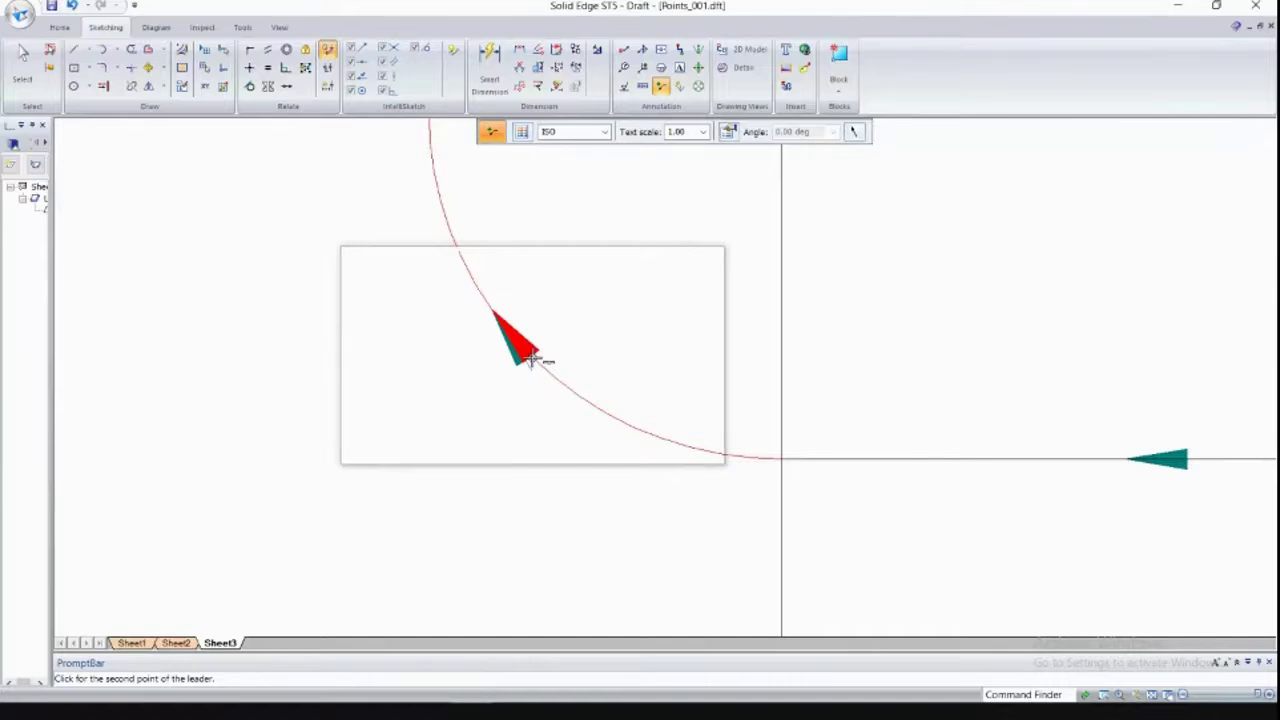
pyautogui.moveTo(530, 360)
pyautogui.mouseDown(button='middle')
pyautogui.moveTo(591, 380)
pyautogui.moveTo(620, 408)
pyautogui.moveTo(532, 352)
pyautogui.mouseUp(button='middle')
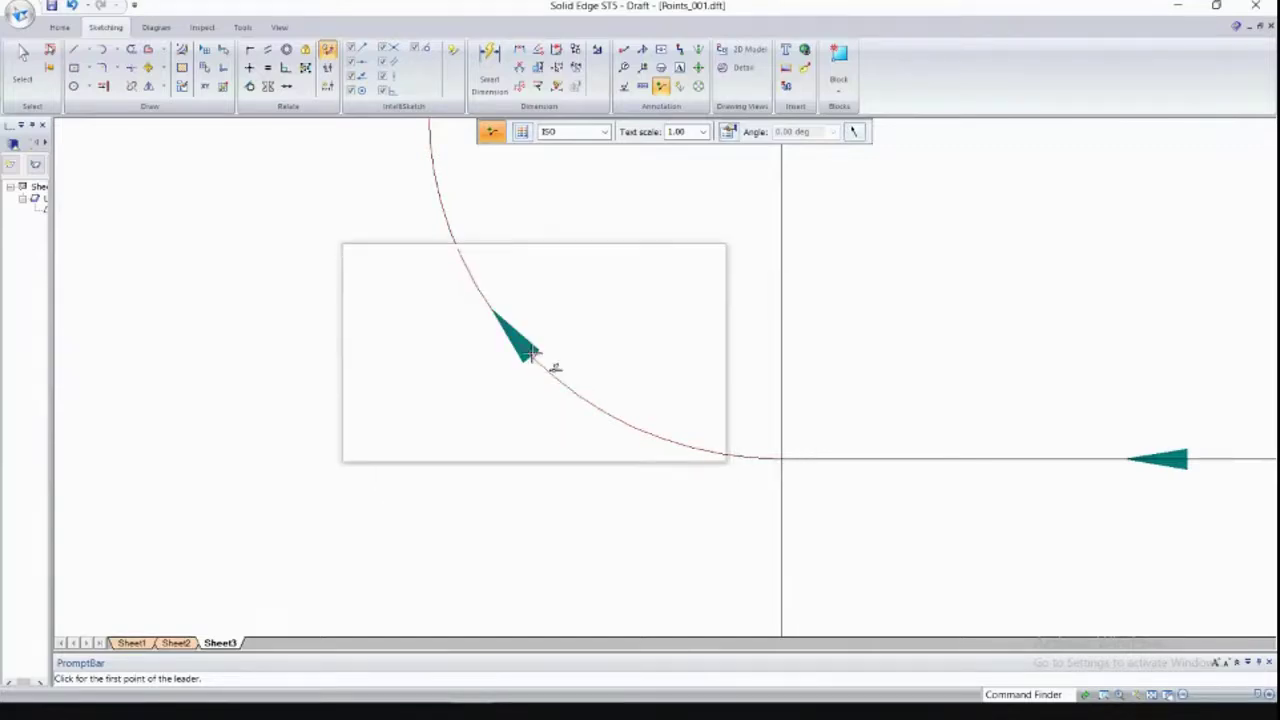
pyautogui.scroll(-2, 594, 437)
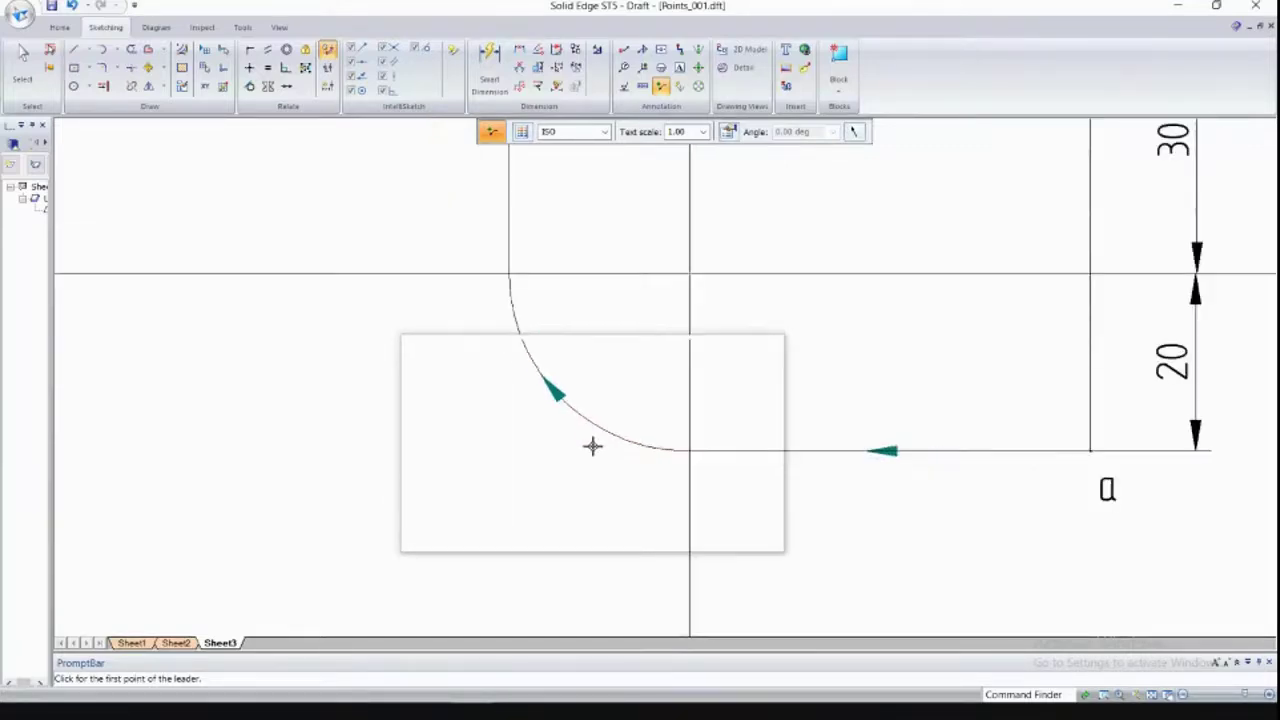
pyautogui.scroll(-3, 593, 446)
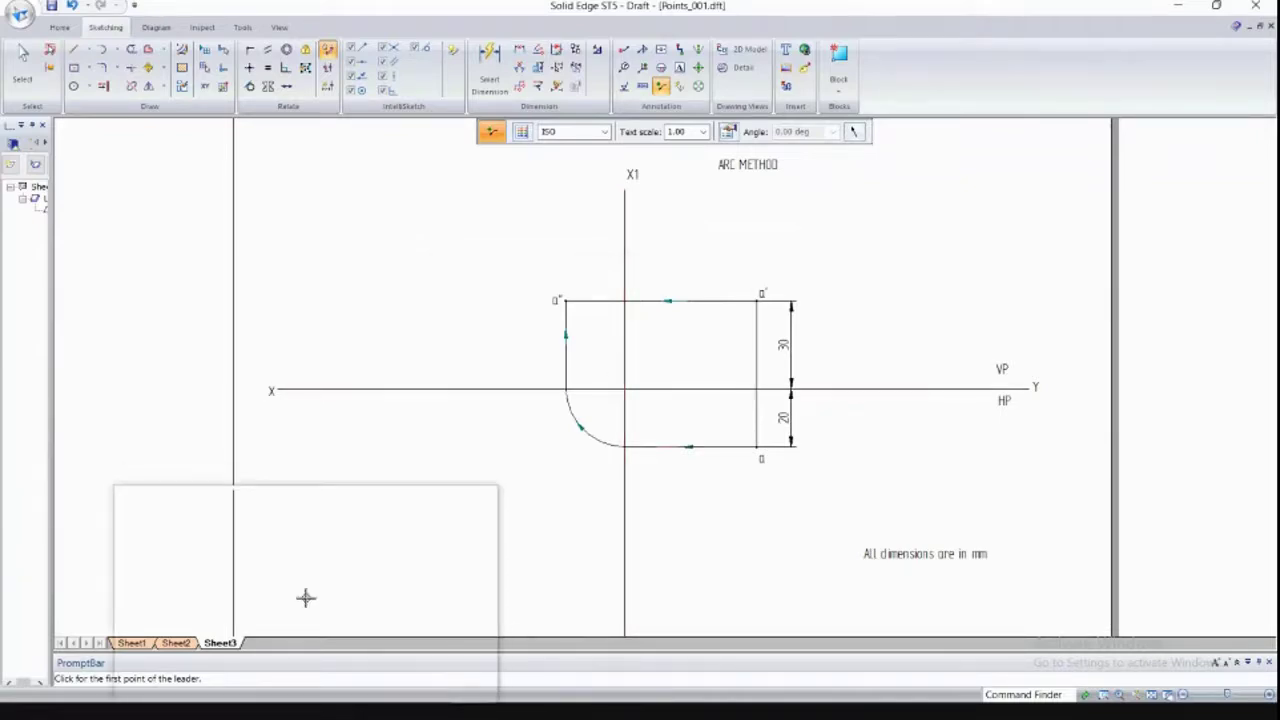
# On Sheet2, dimension the horizontal distance between the vertical projector of a'' and the X1Y1 line, placing it above a''.
pyautogui.click(190, 643)
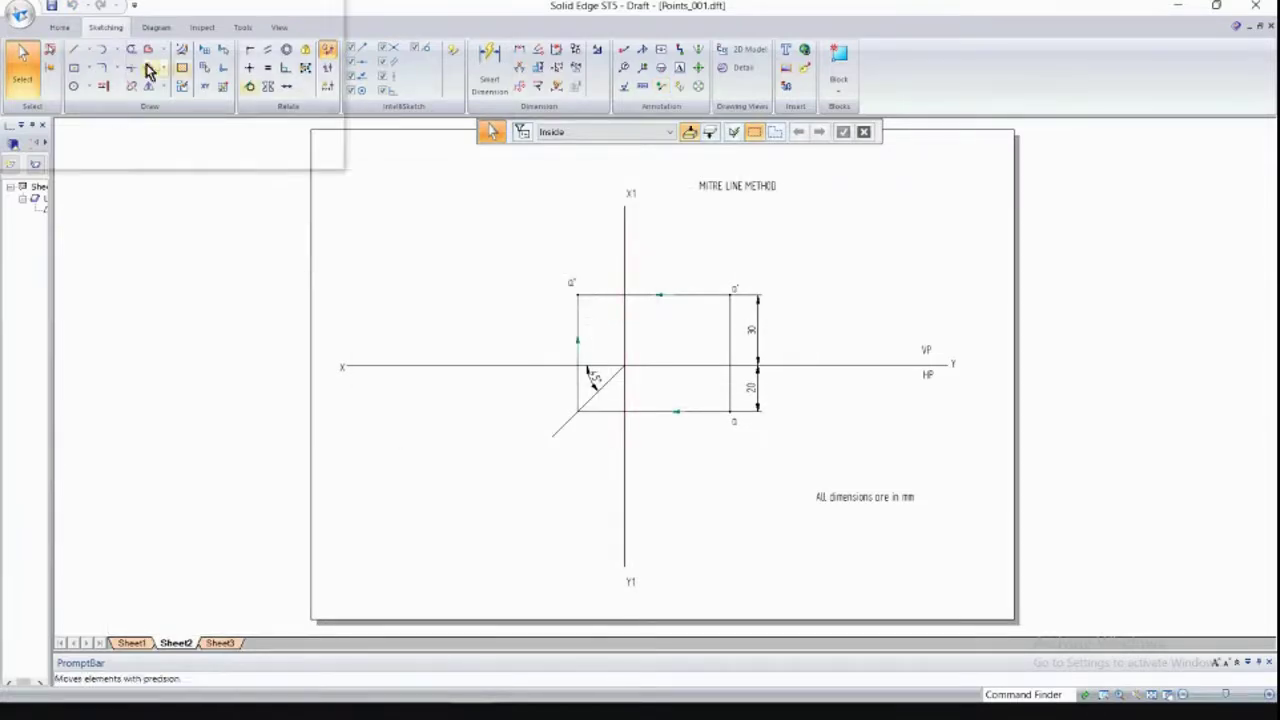
pyautogui.click(519, 52)
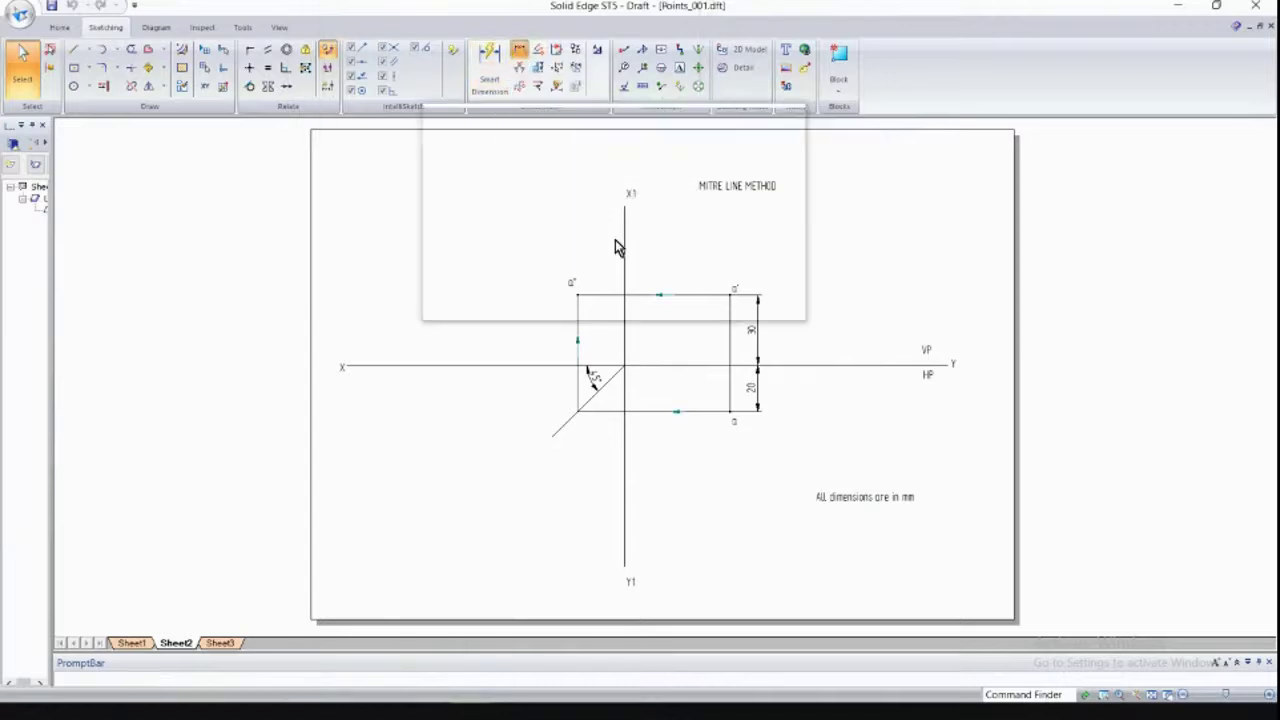
pyautogui.click(590, 316)
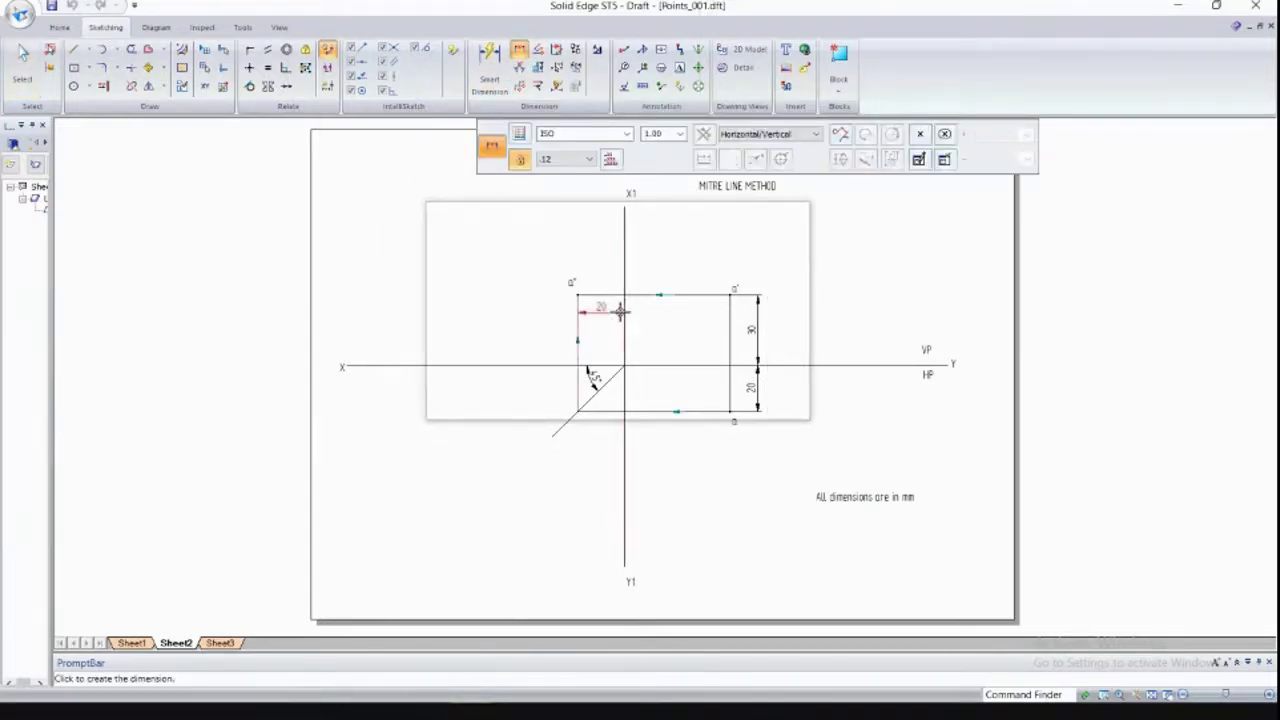
pyautogui.click(624, 309)
pyautogui.click(605, 228)
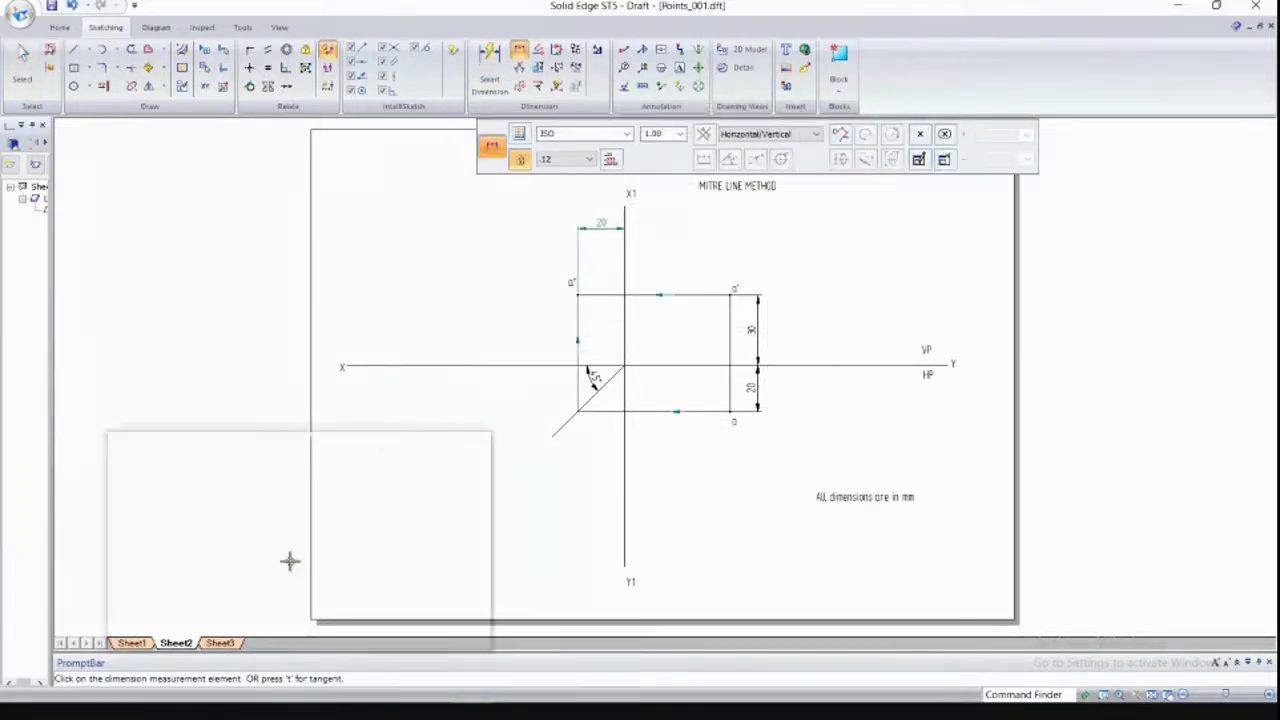
# On Sheet3, dimension the horizontal distance from the X1Y1 line to a'' and place it above the upper projector.
pyautogui.click(219, 642)
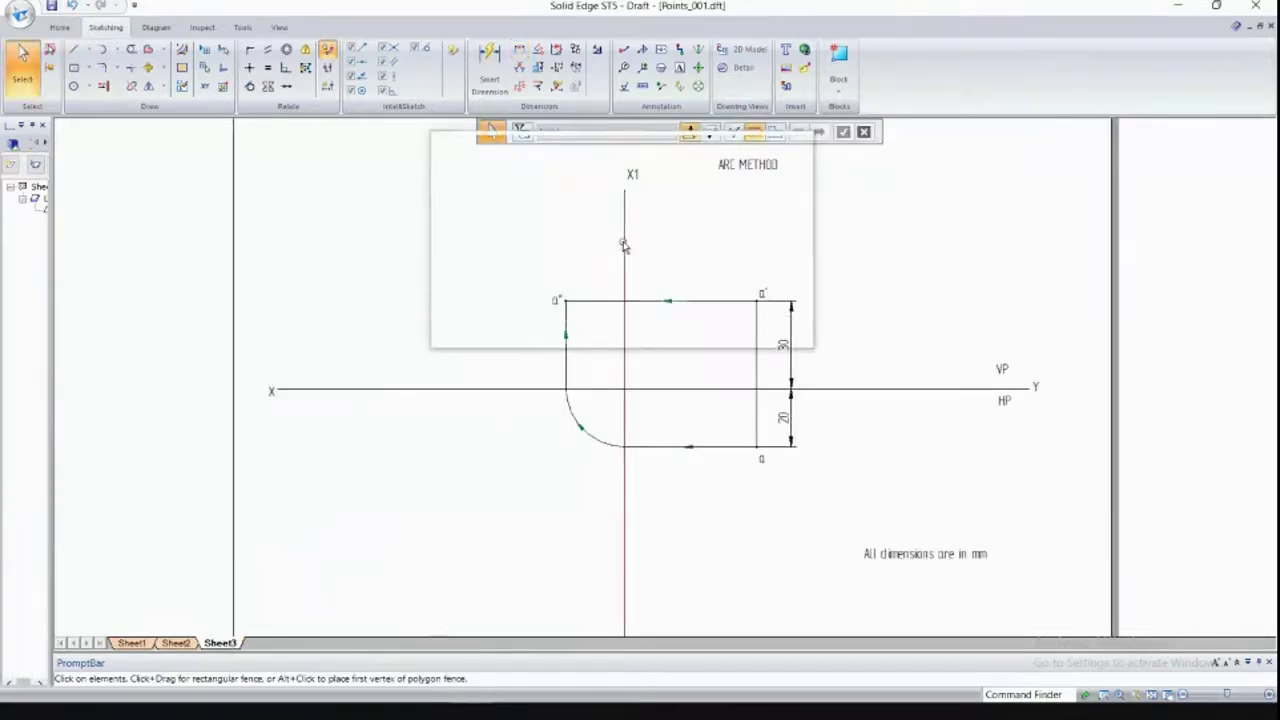
pyautogui.click(527, 55)
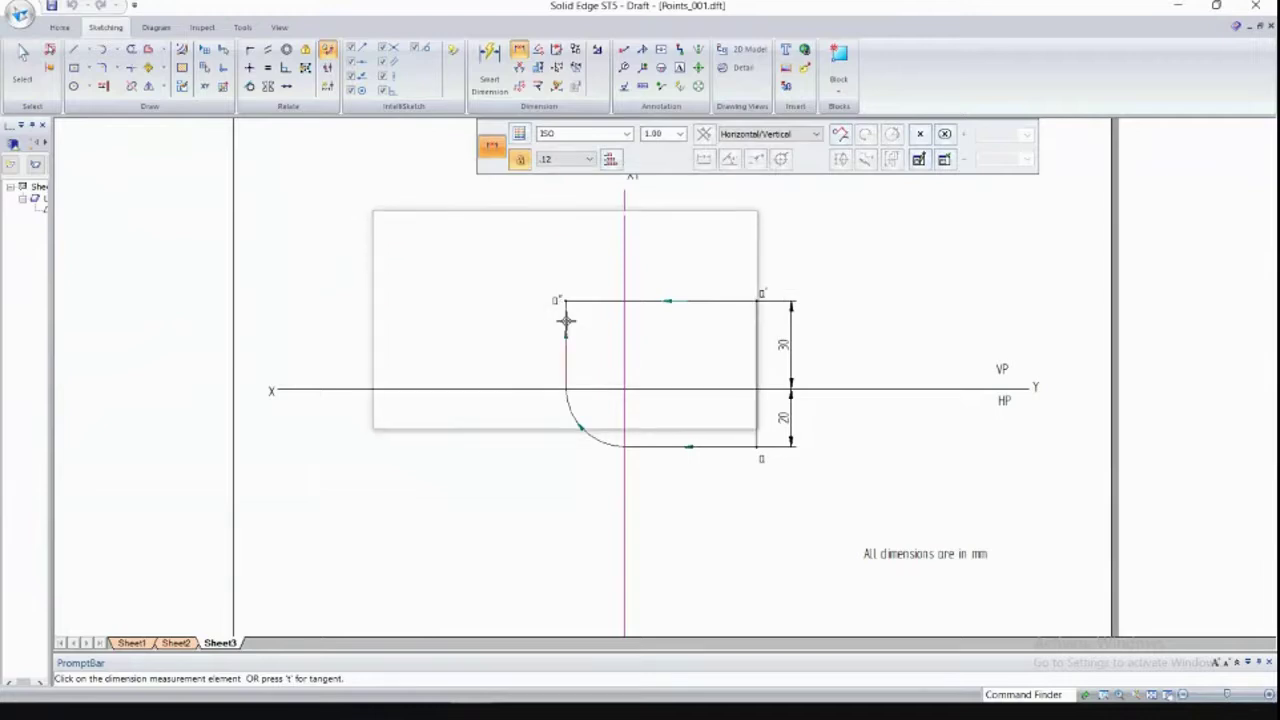
pyautogui.click(561, 305)
pyautogui.click(597, 245)
pyautogui.rightClick(700, 264)
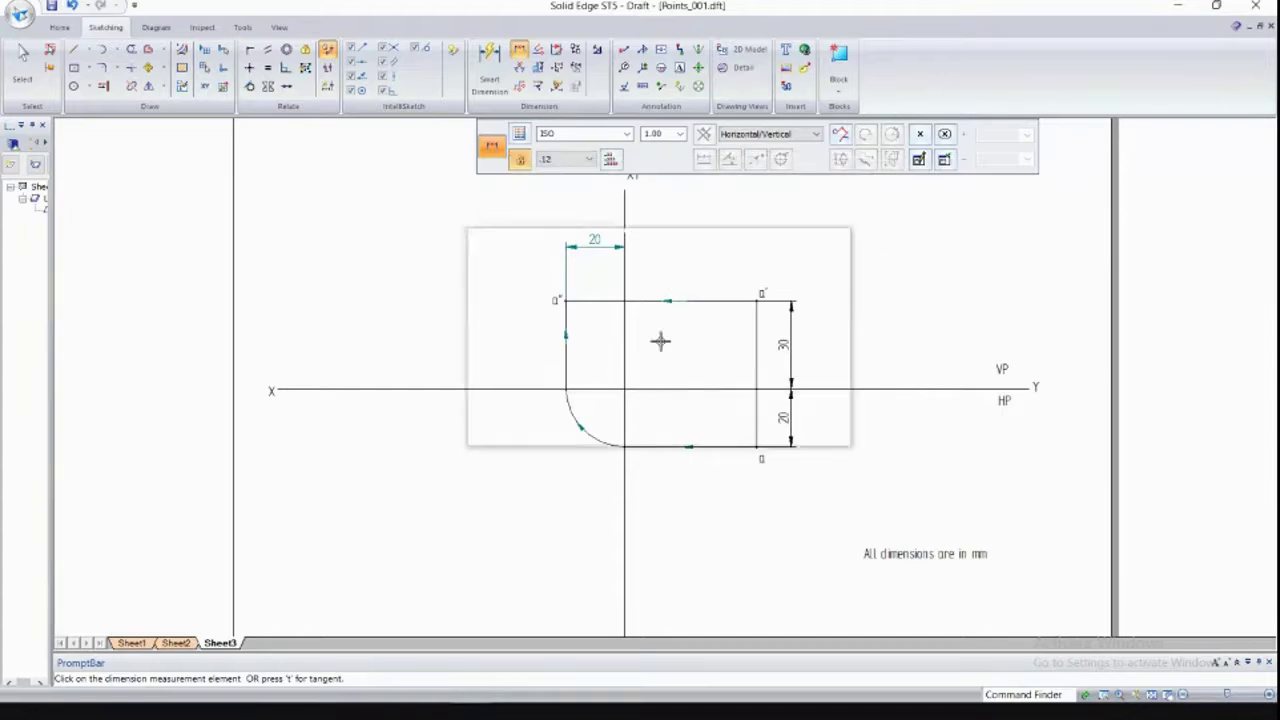
pyautogui.press('Escape')
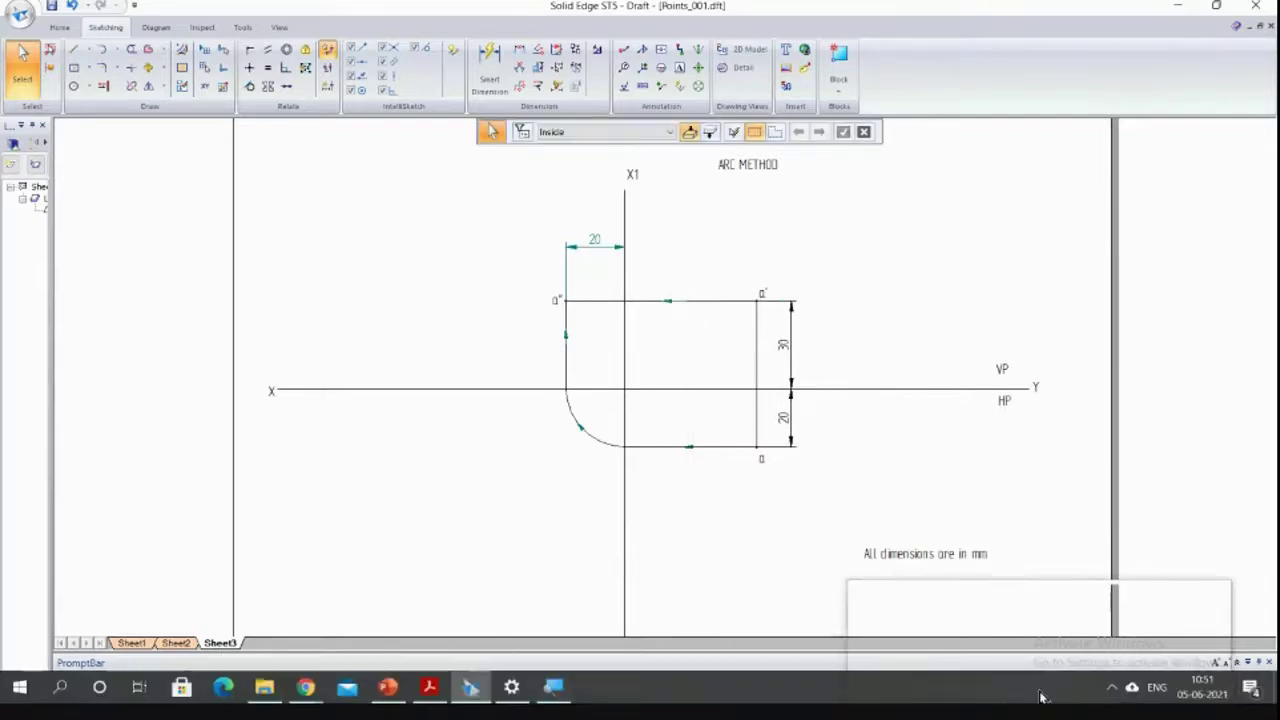
# Switch to Magnifier and change its view from Lens to Docked, keeping the drawing window maximized.
pyautogui.click(1111, 689)
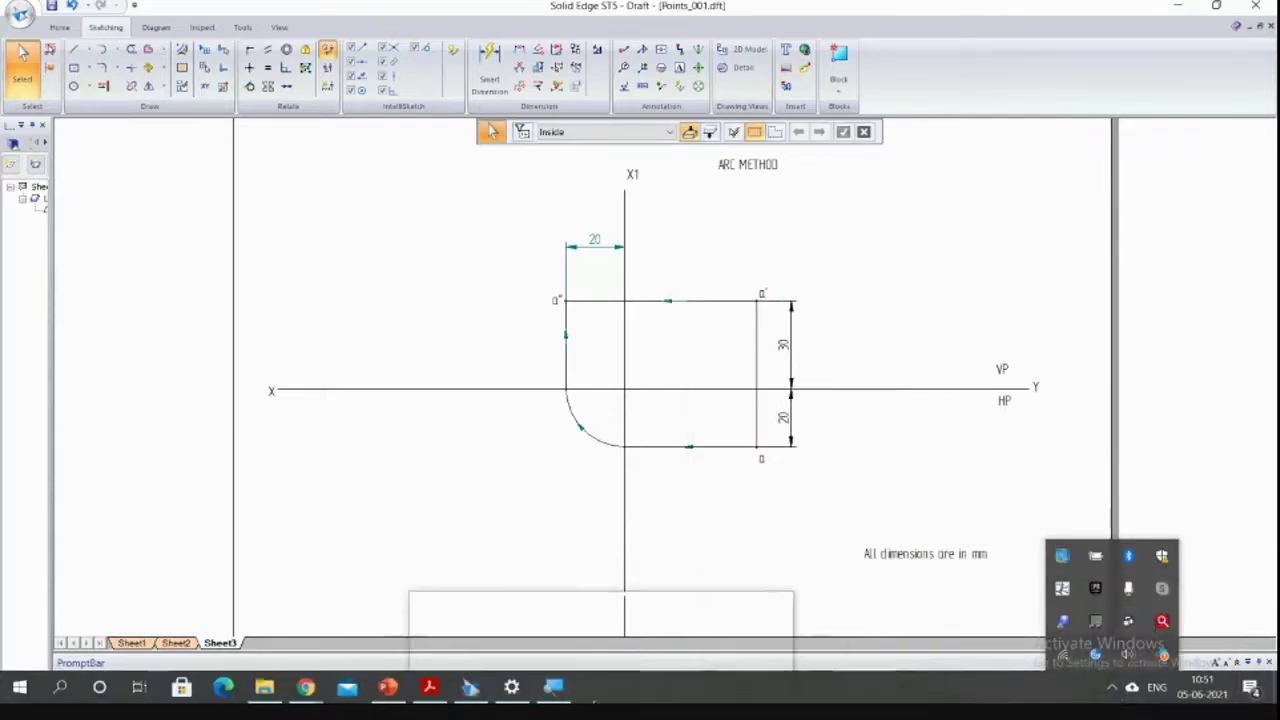
pyautogui.click(560, 689)
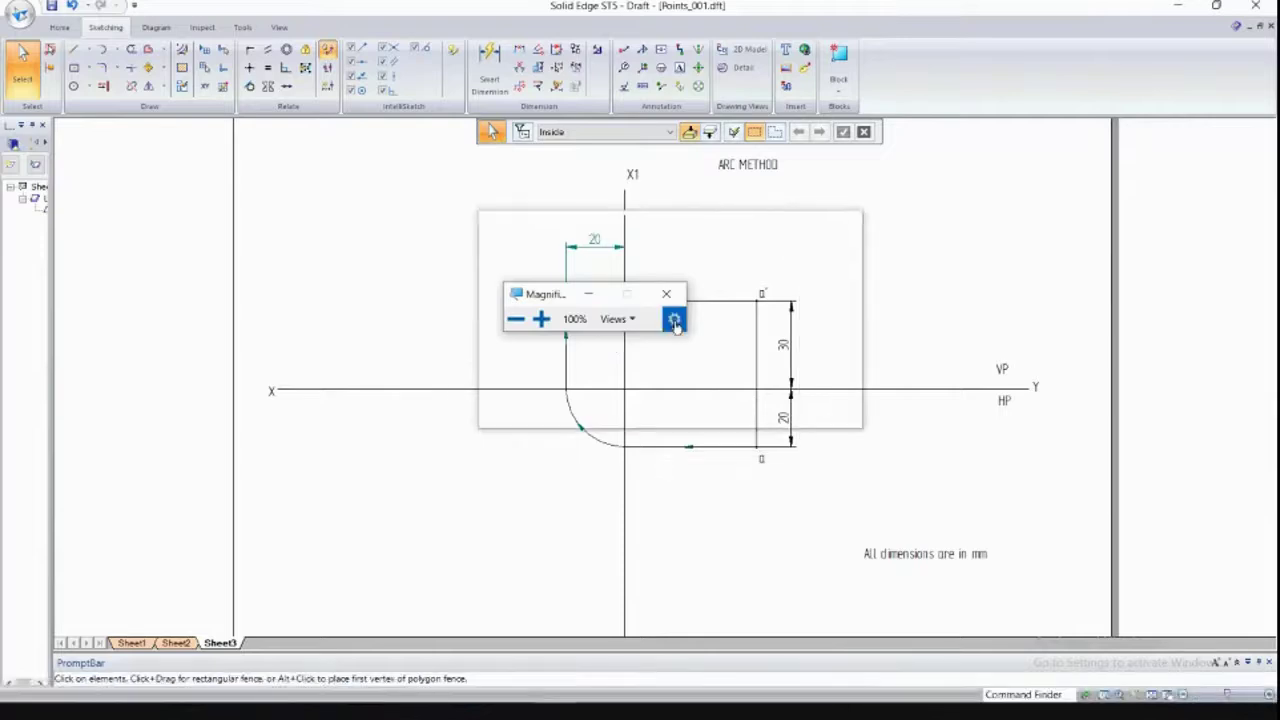
pyautogui.click(617, 322)
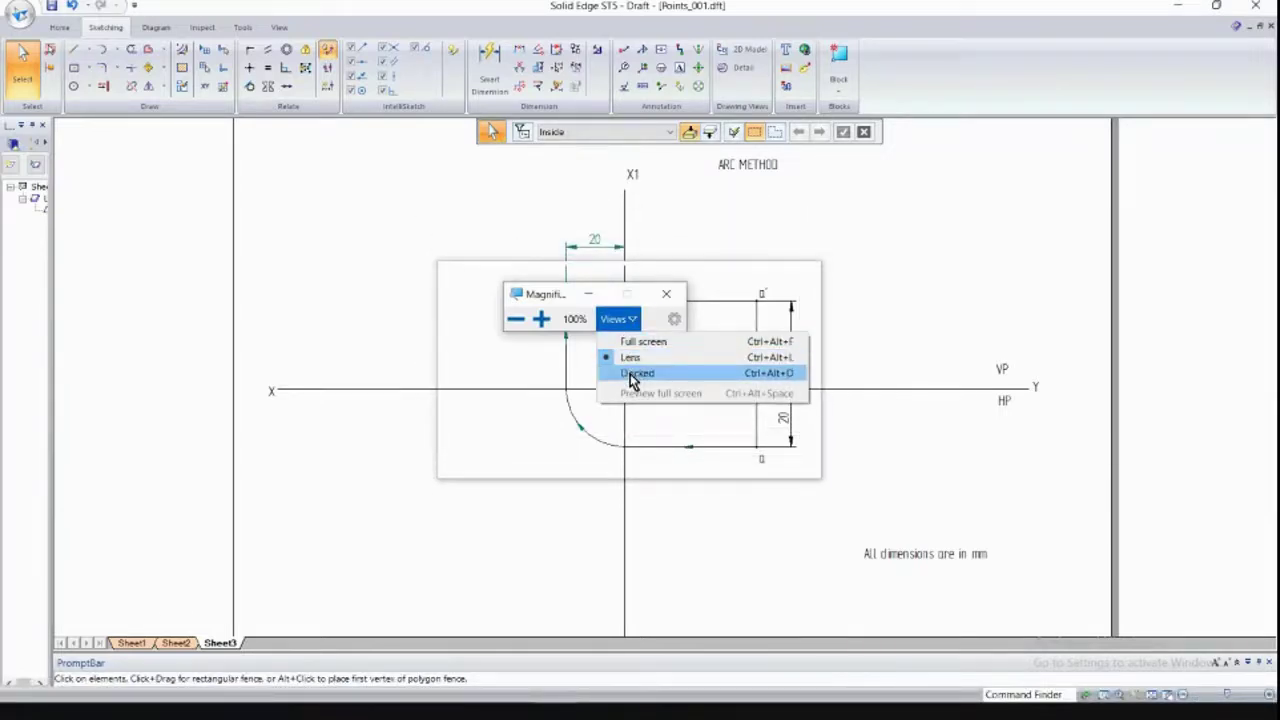
pyautogui.click(632, 375)
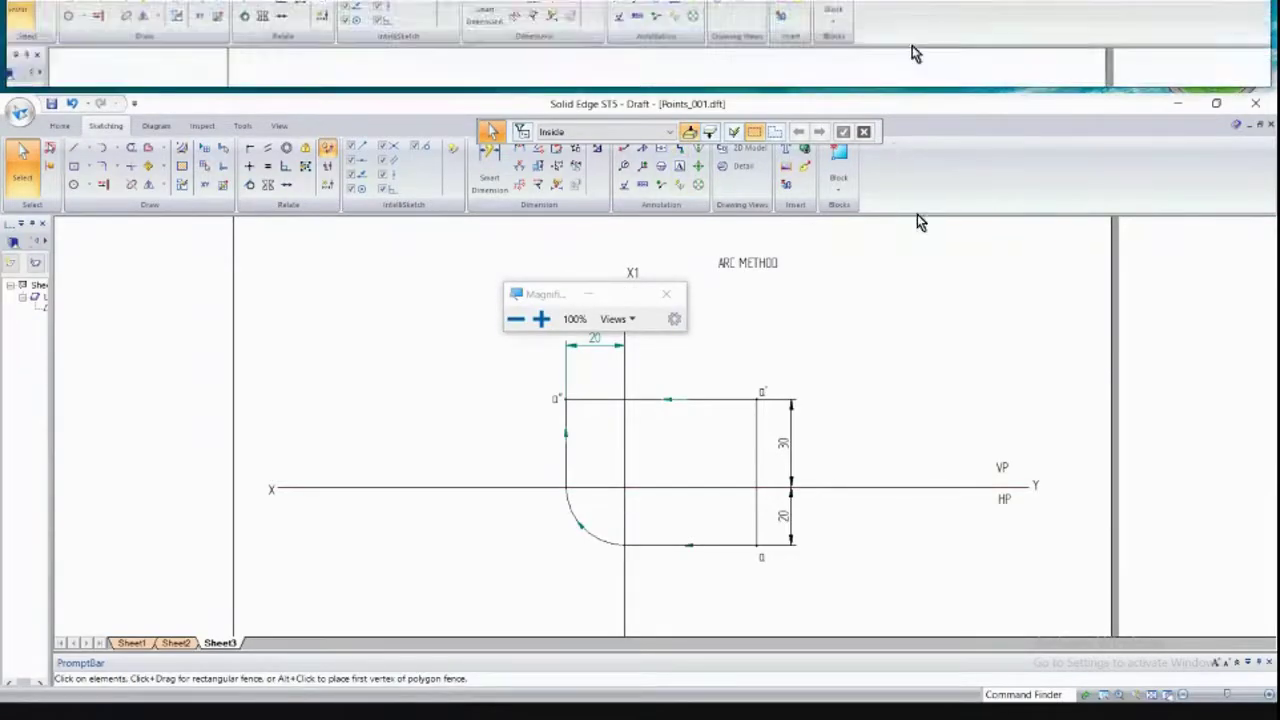
pyautogui.doubleClick(878, 103)
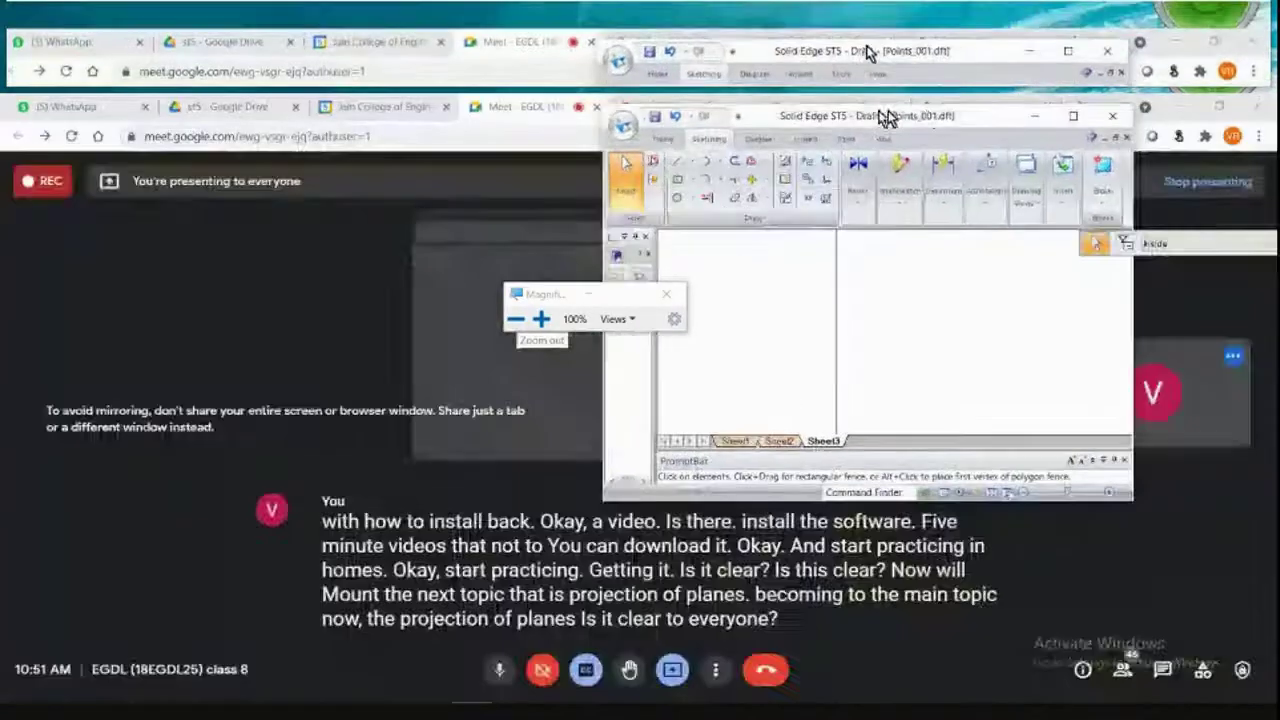
pyautogui.click(1072, 116)
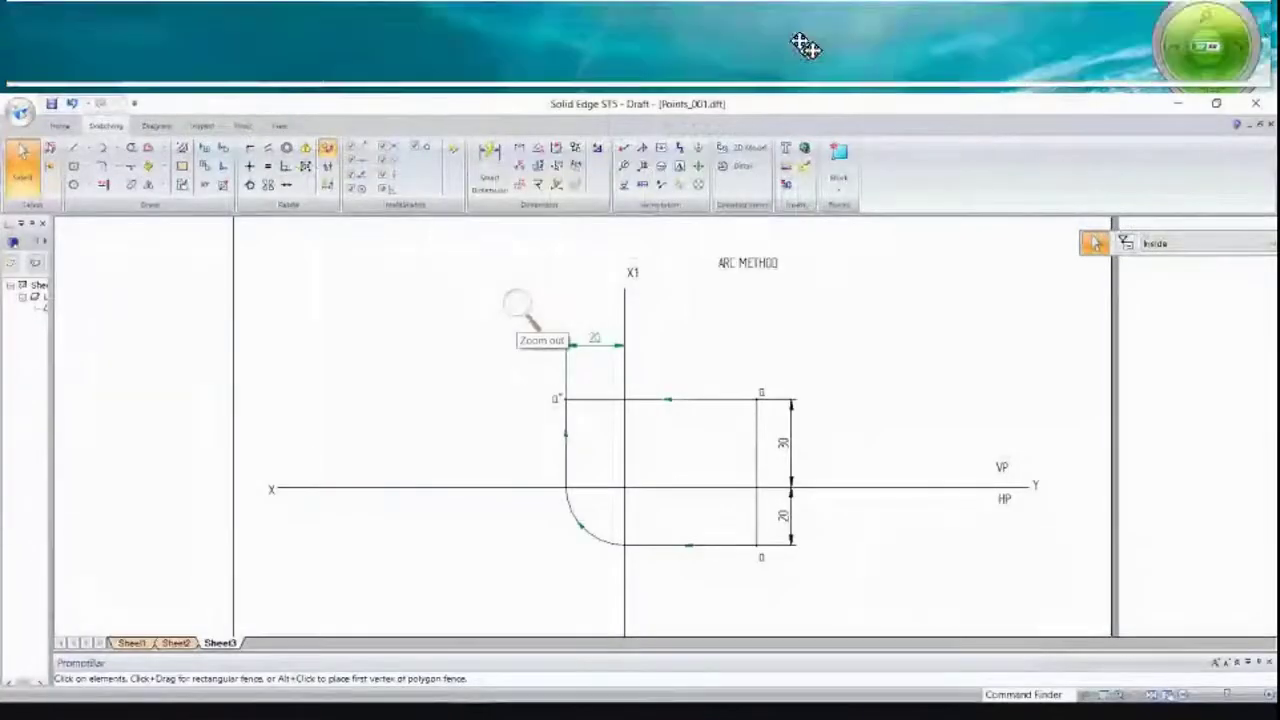
pyautogui.click(553, 688)
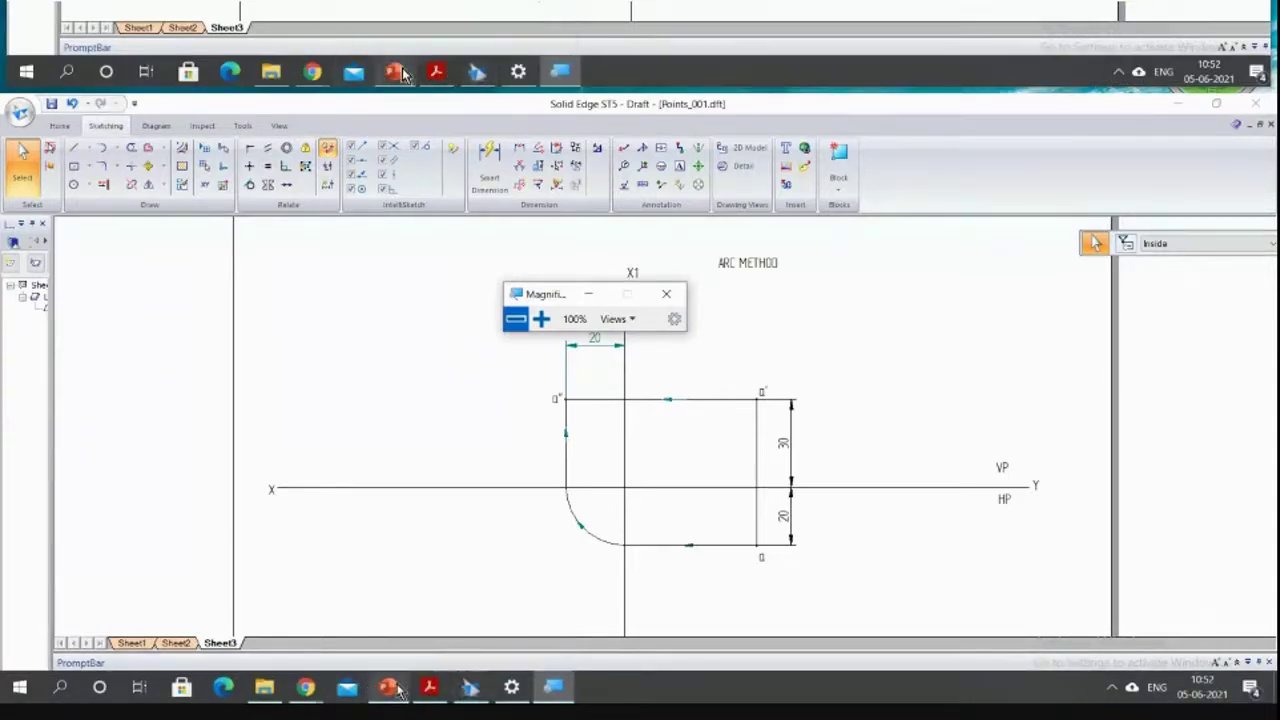
# Switch to the Google Meet call in Chrome and open the in-call messages.
pyautogui.moveTo(306, 687)
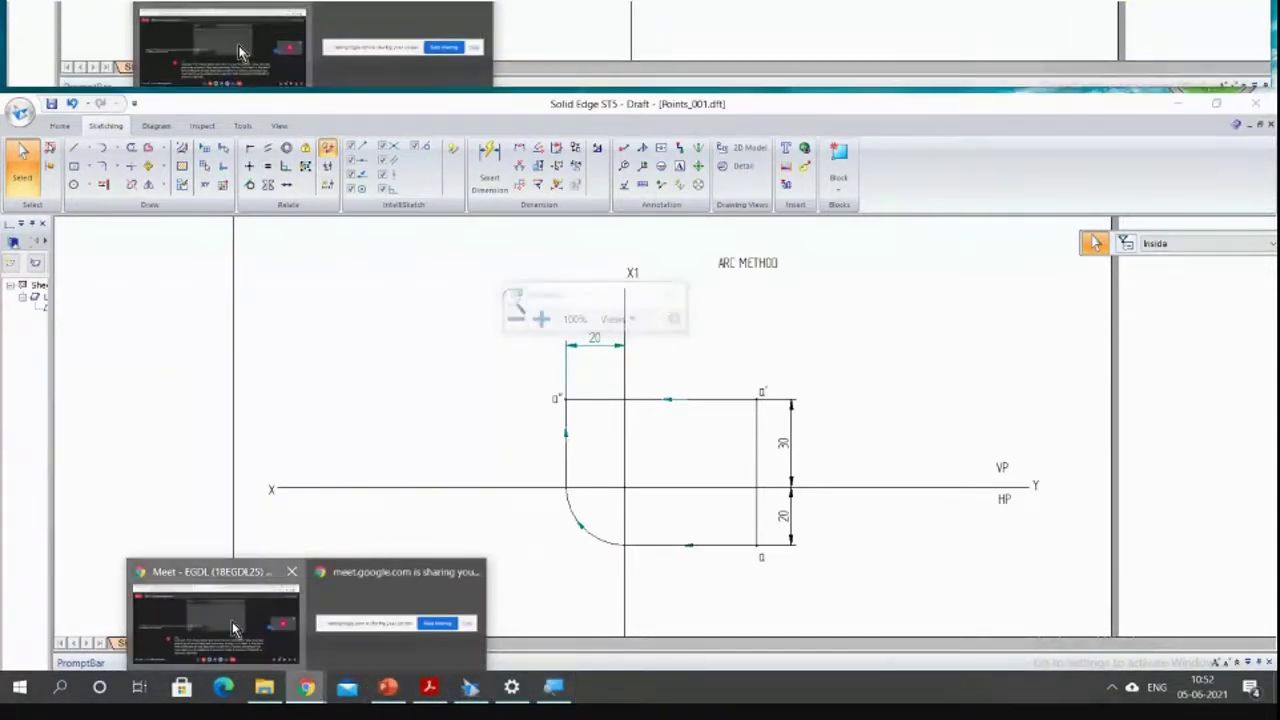
pyautogui.click(233, 628)
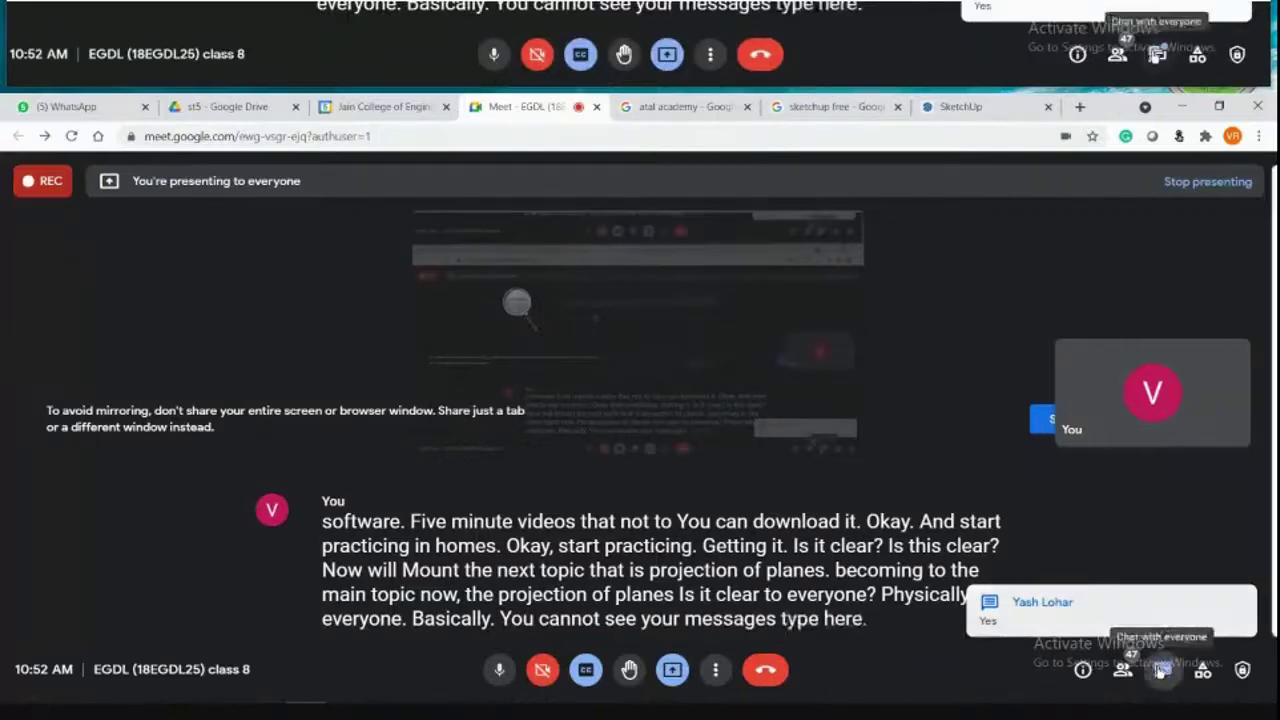
pyautogui.click(1161, 671)
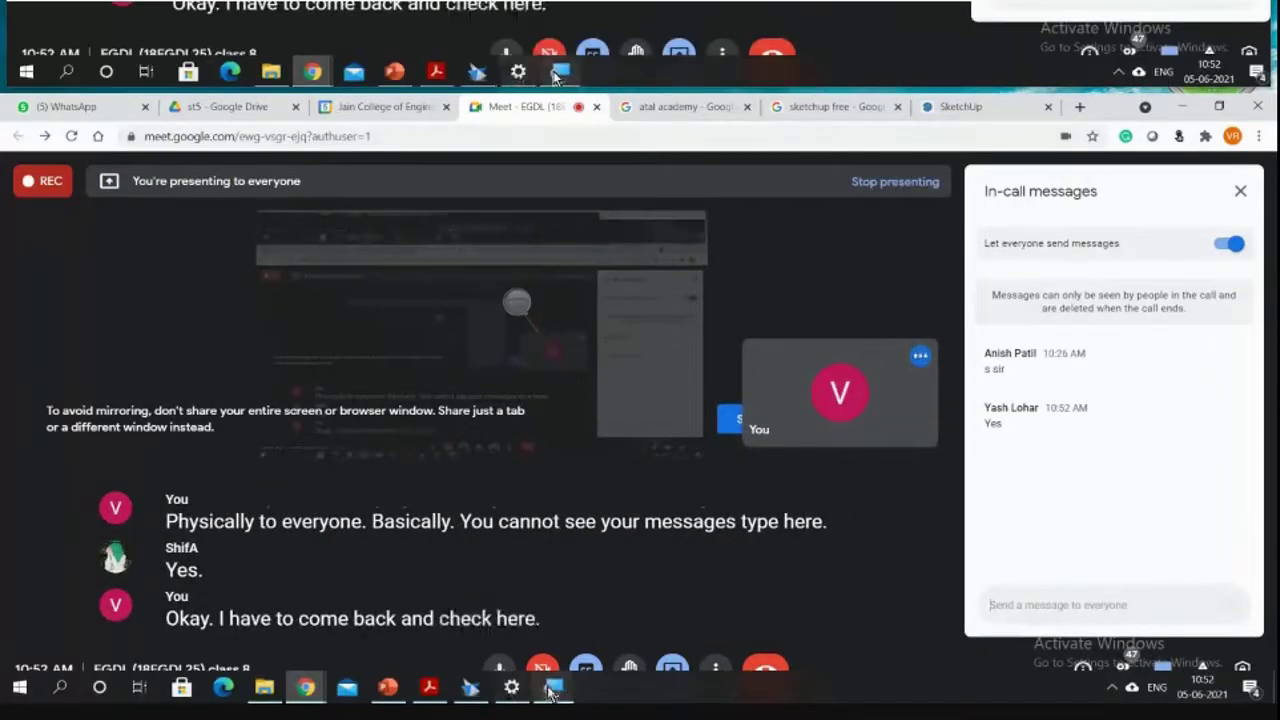
# Turn off the docked Magnifier view and return to the Points_001.dft drawing in Solid Edge.
pyautogui.click(551, 688)
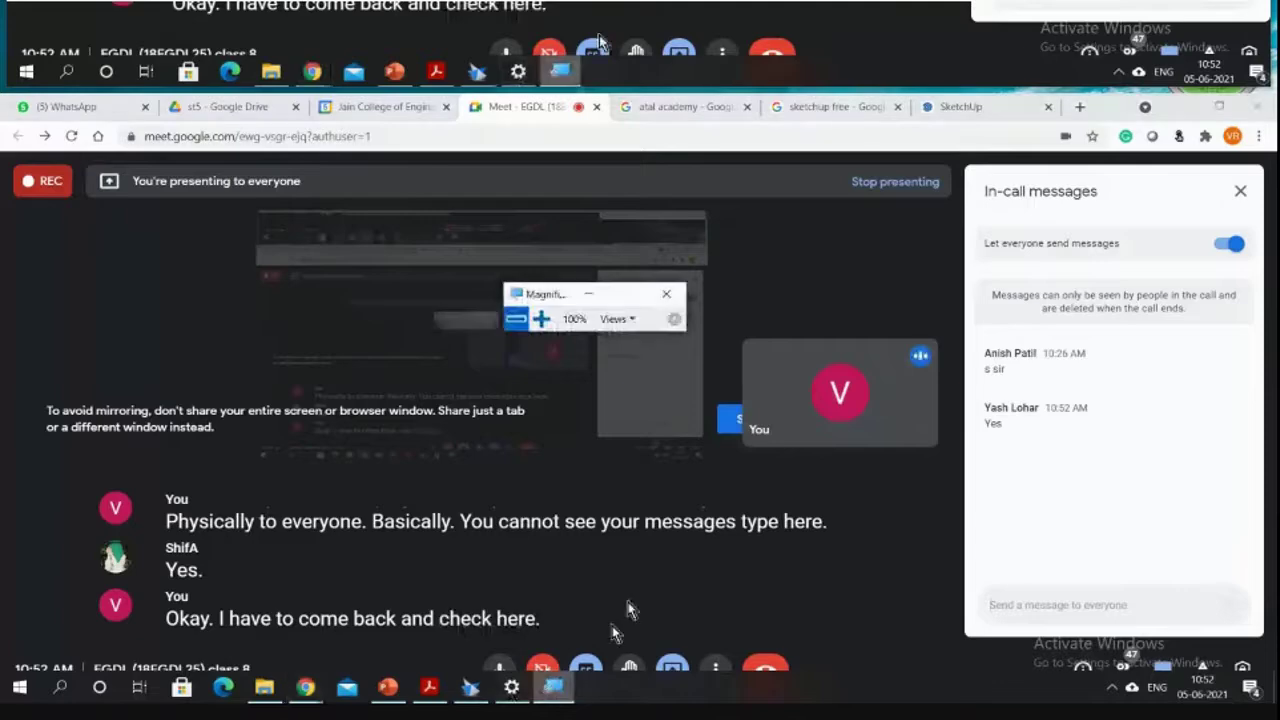
pyautogui.click(627, 321)
pyautogui.click(630, 421)
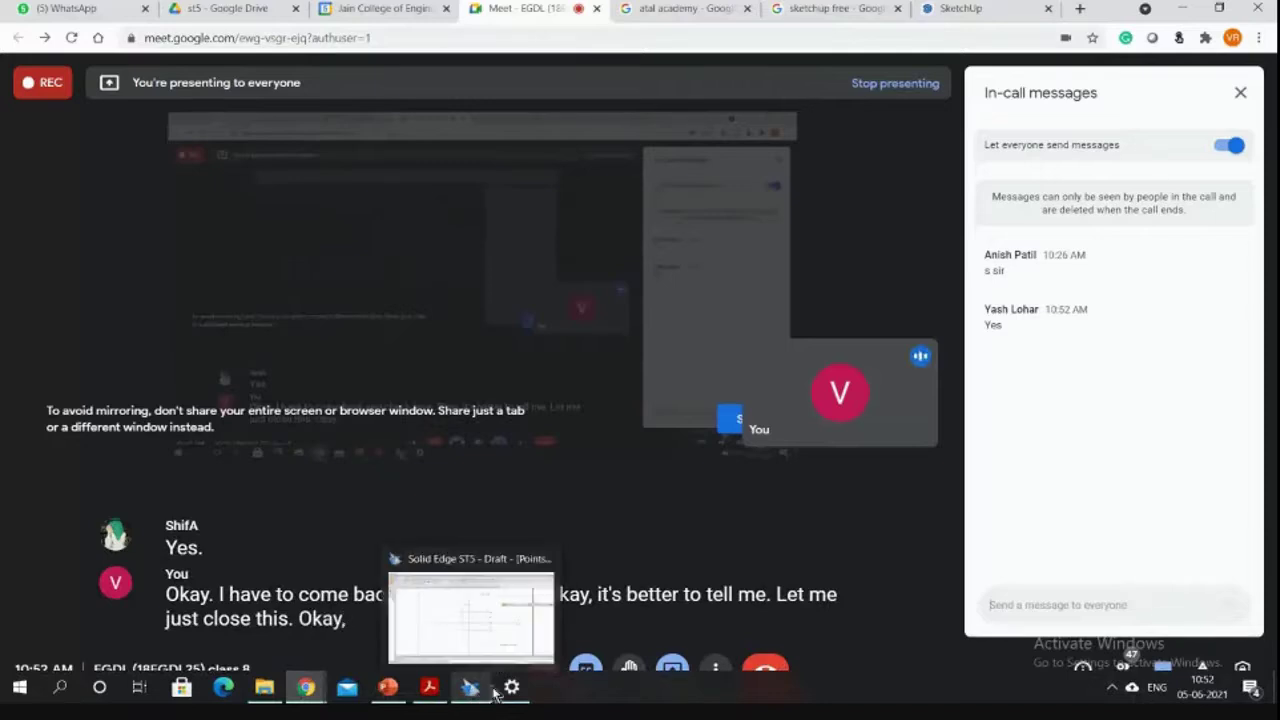
pyautogui.click(493, 692)
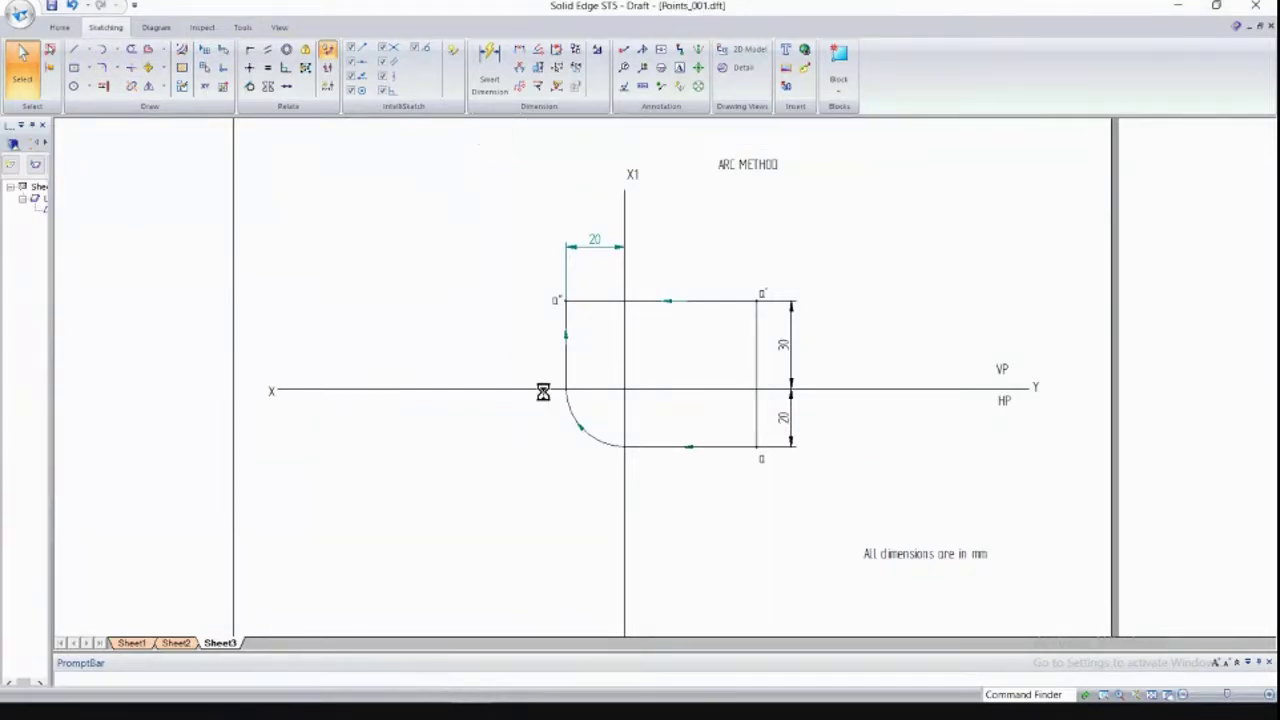
# Inspect the save location choices for Points_001.dft in Save As and leave the dialog without saving.
pyautogui.click(28, 17)
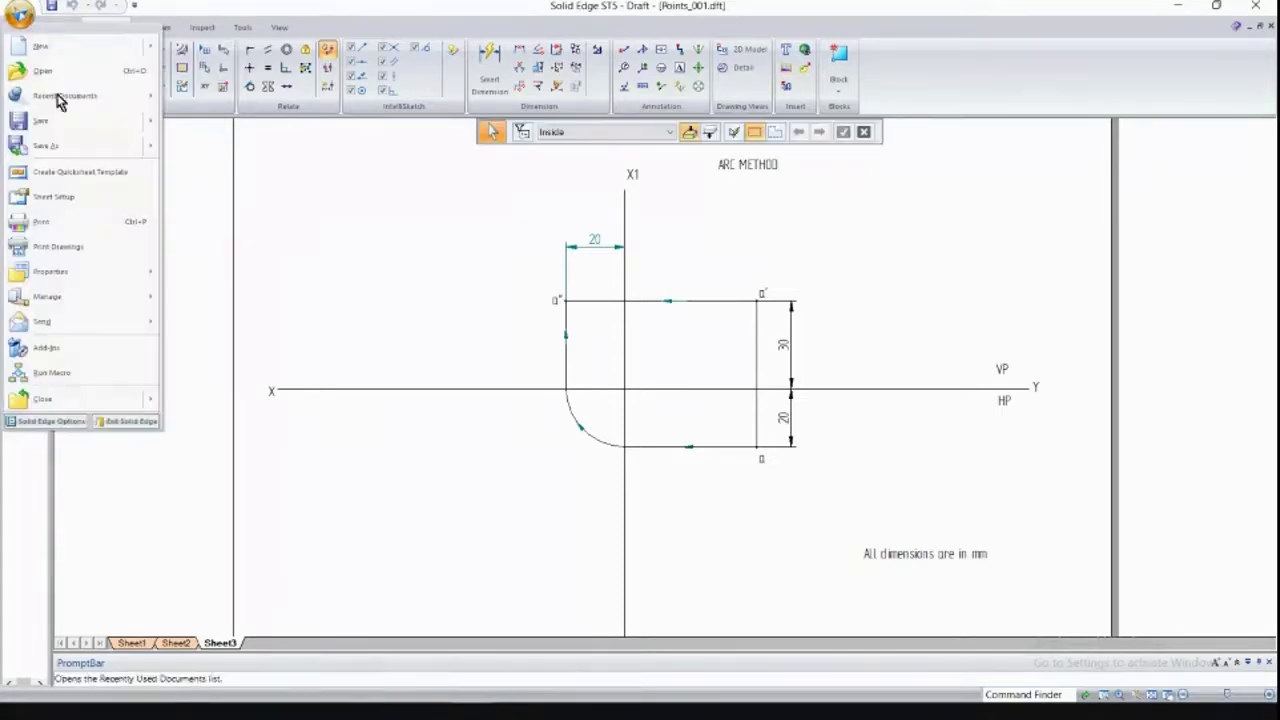
pyautogui.click(66, 150)
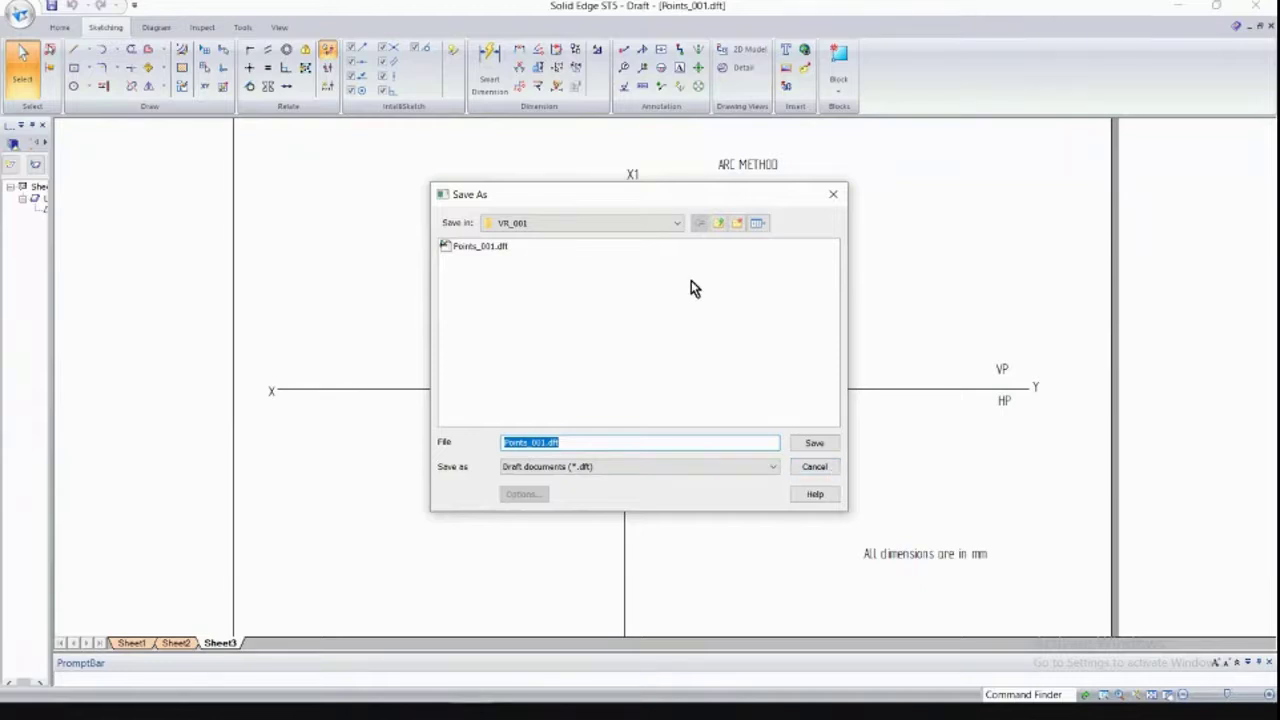
pyautogui.click(631, 222)
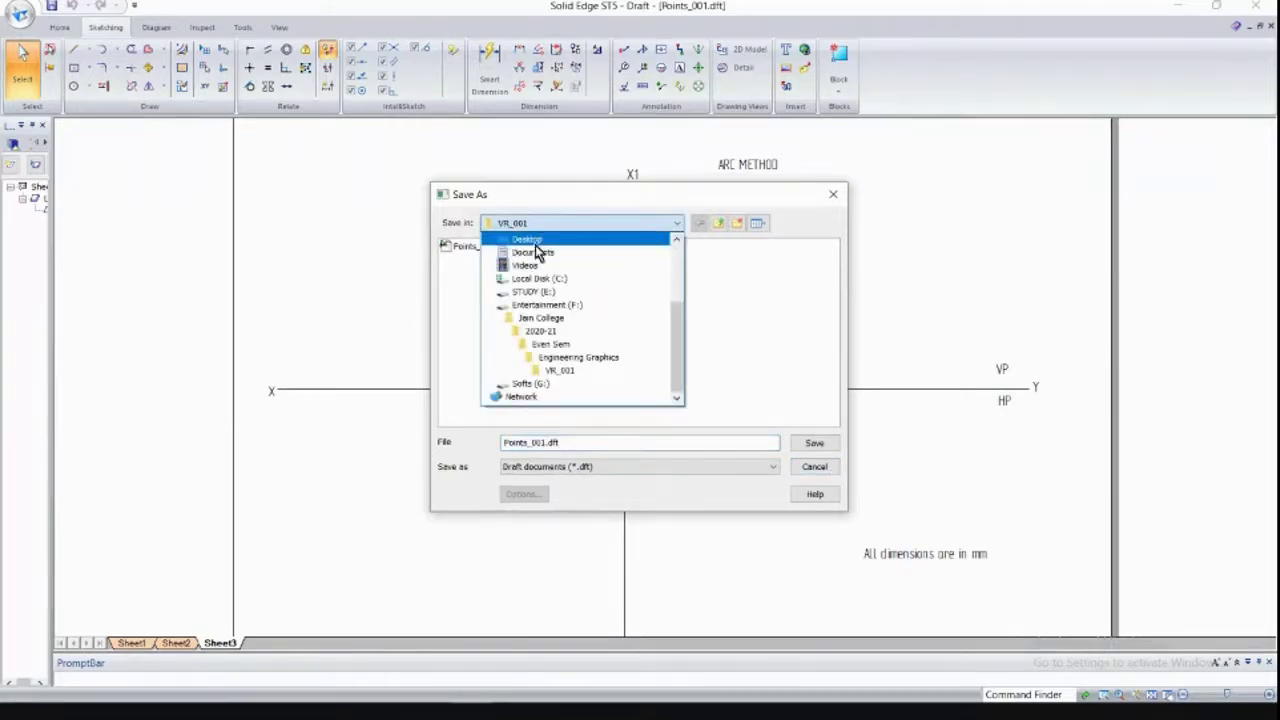
pyautogui.click(800, 343)
pyautogui.click(591, 224)
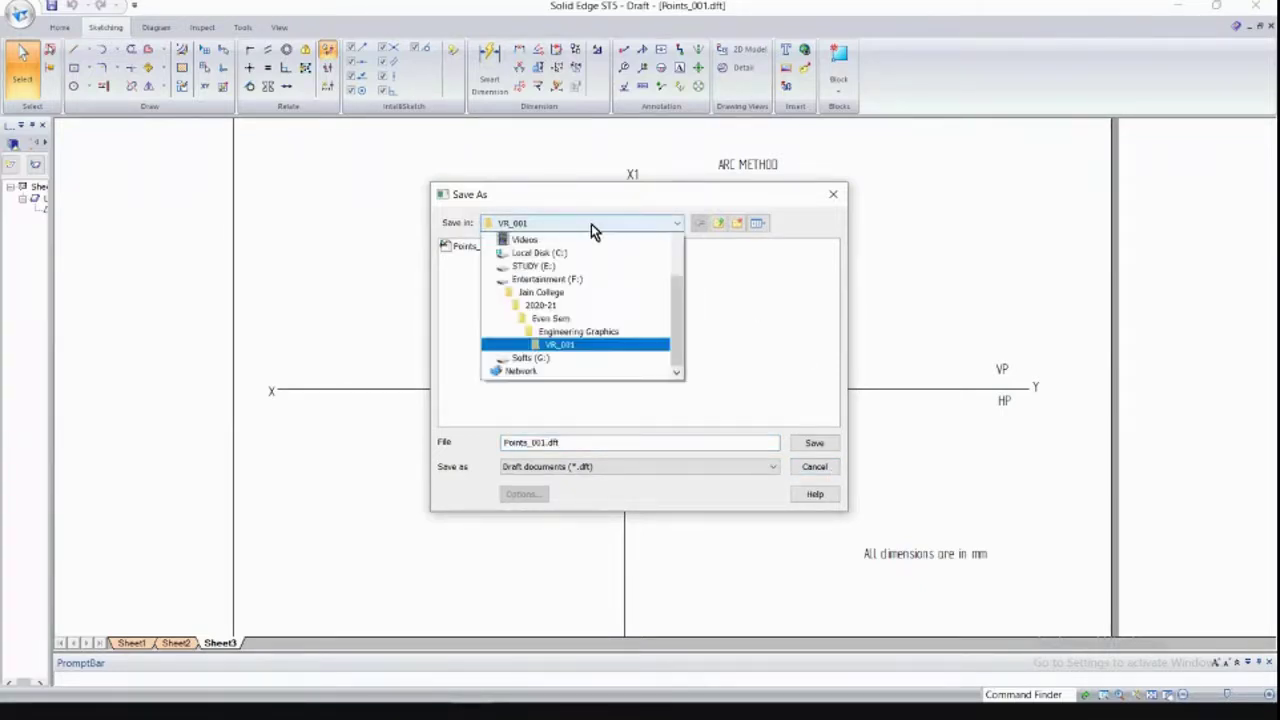
pyautogui.click(591, 224)
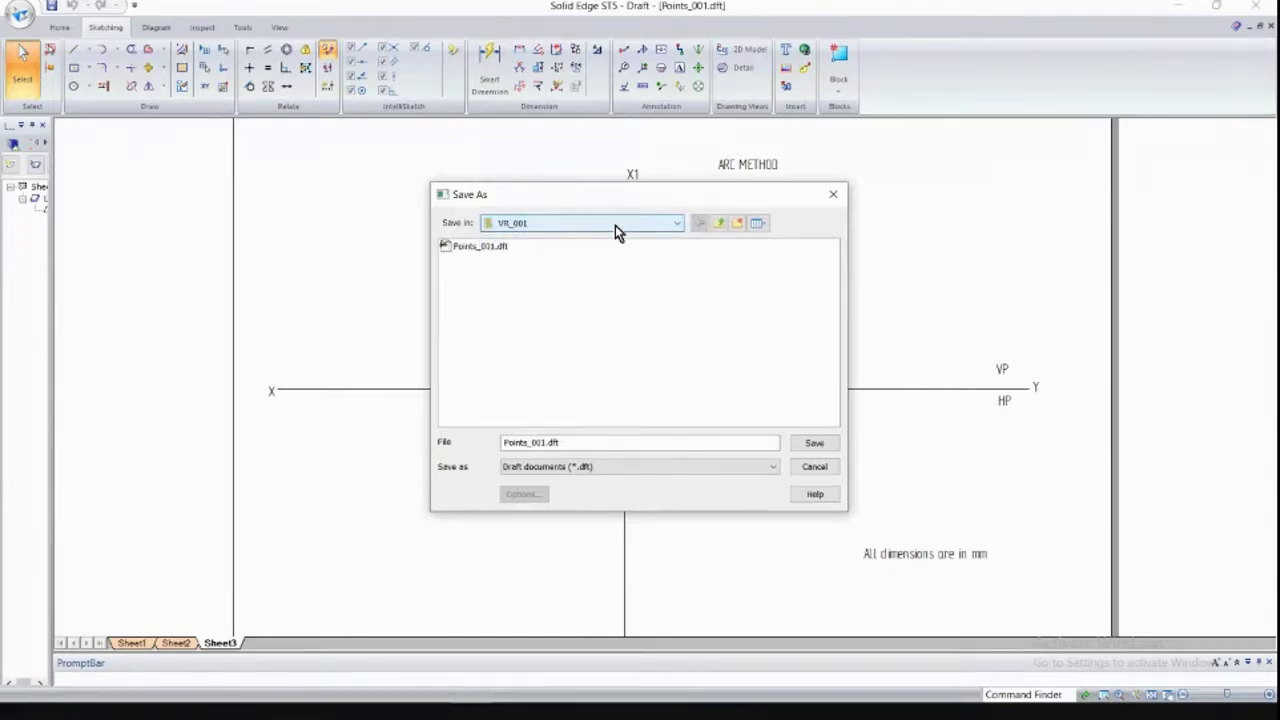
pyautogui.click(826, 447)
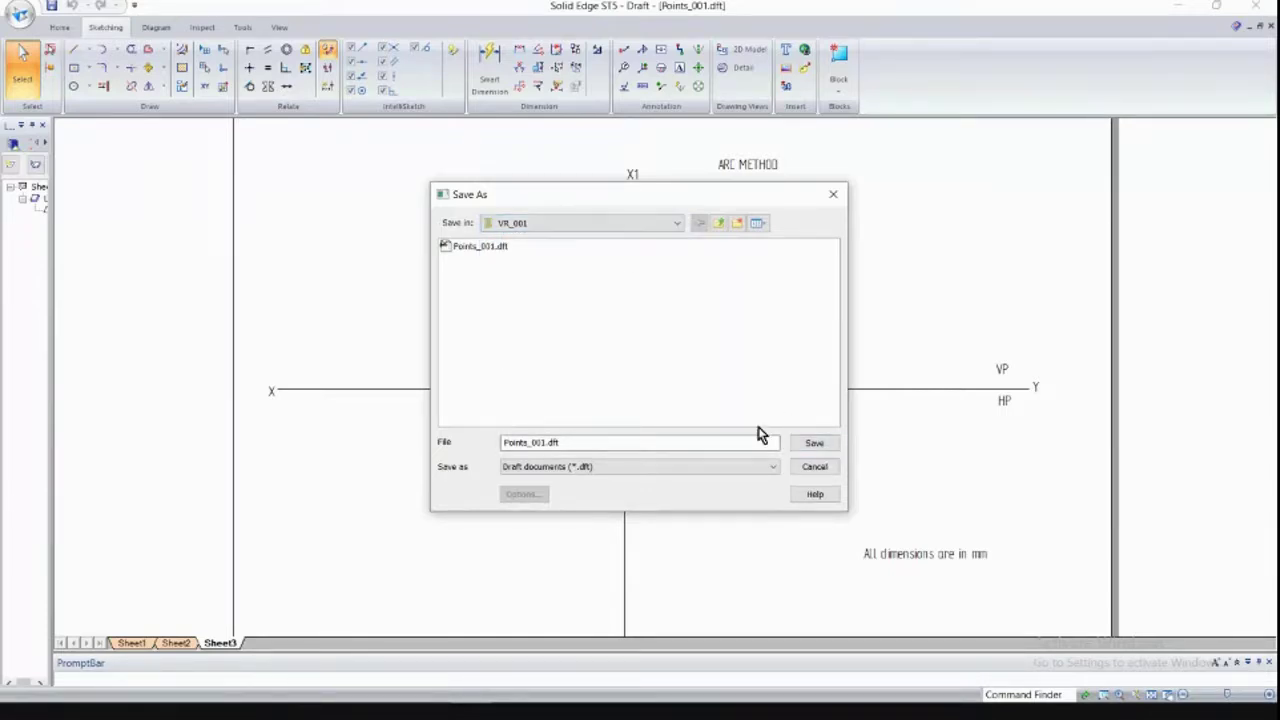
pyautogui.click(815, 468)
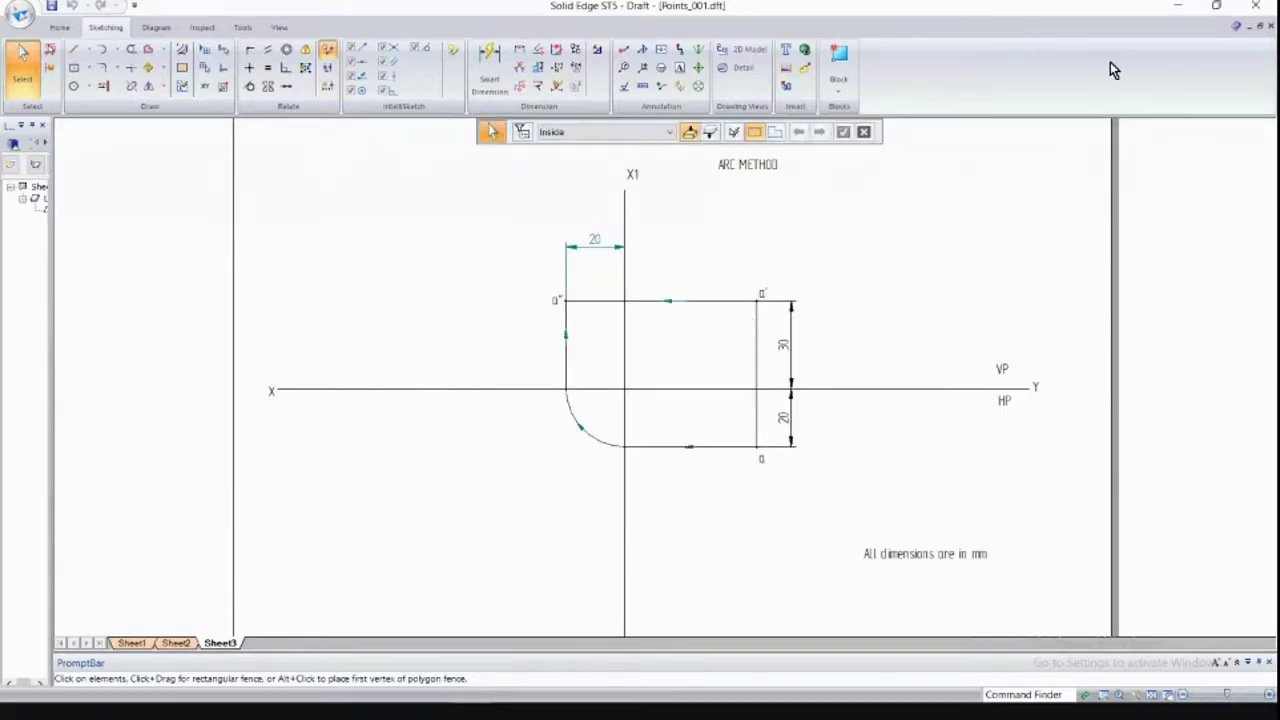
# Close Solid Edge, switch to Problems on PLANES 1.pdf in Adobe Acrobat Reader, and hide its tools pane to widen the page.
pyautogui.click(1247, 14)
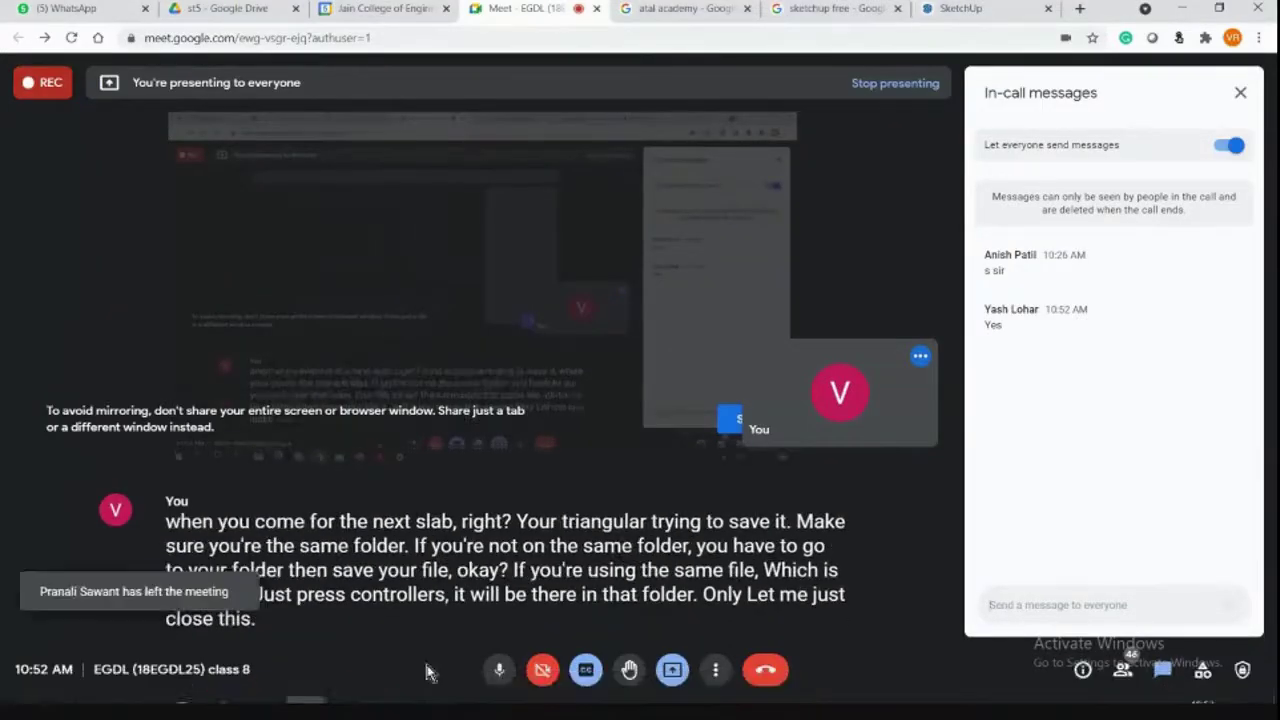
pyautogui.moveTo(430, 702)
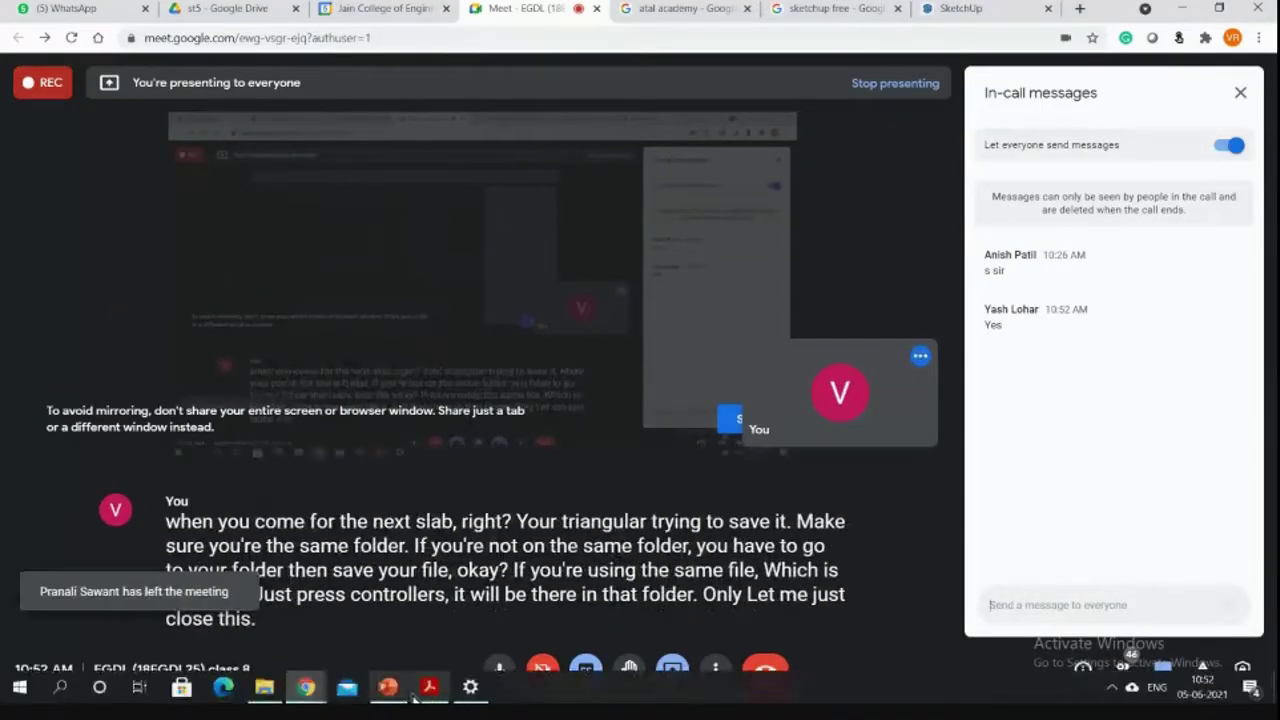
pyautogui.click(428, 690)
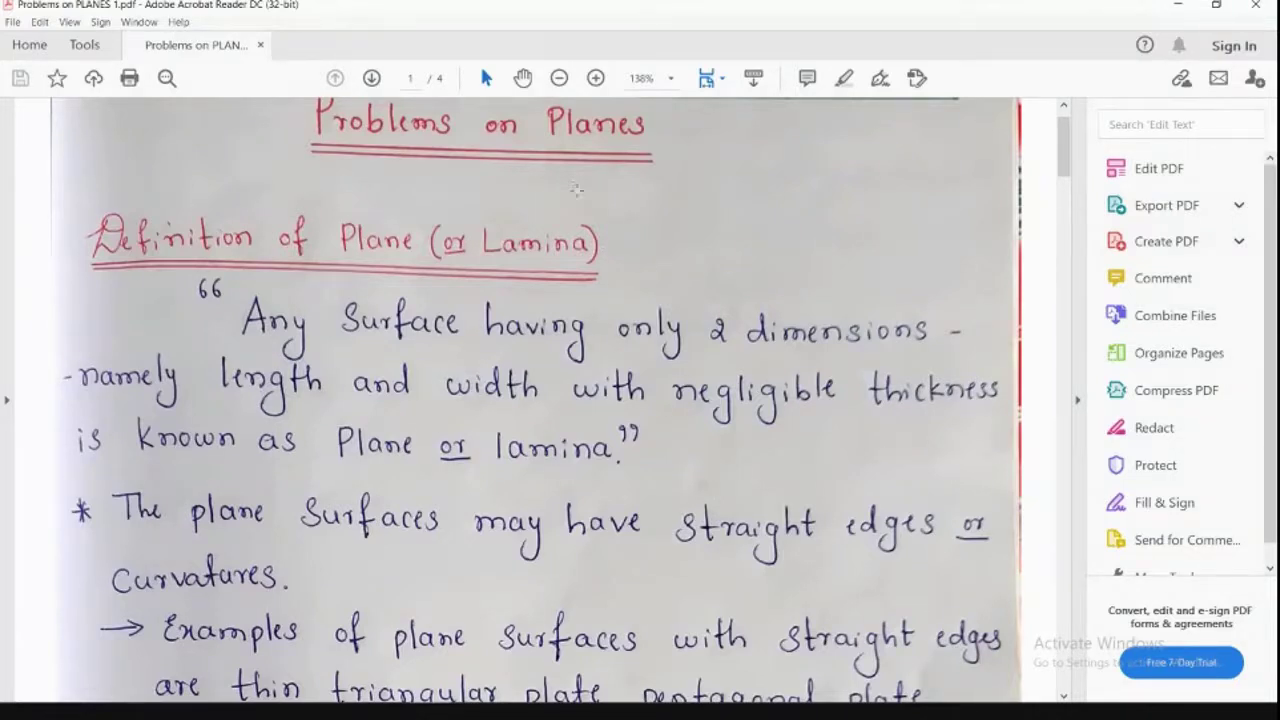
pyautogui.click(1078, 403)
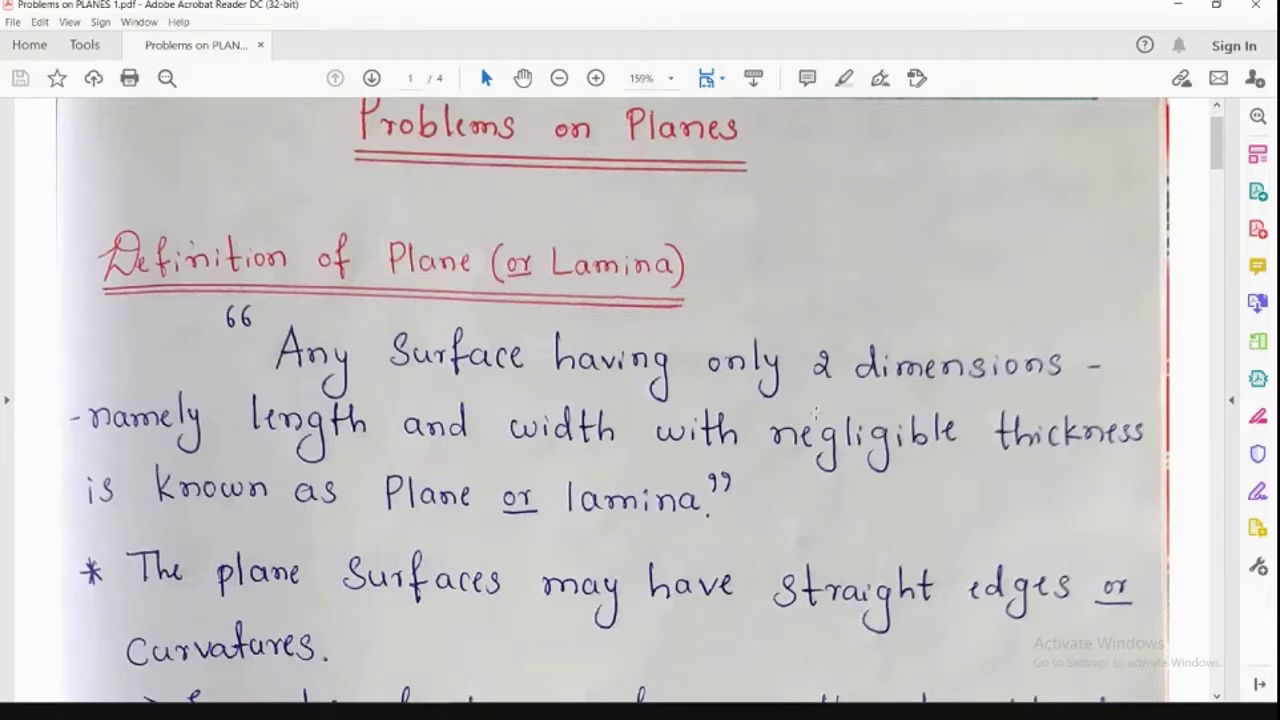
# Read the definition of a plane or lamina and the examples of straight-edged and curved plane surfaces on page 1.
pyautogui.scroll(-3, 540, 344)
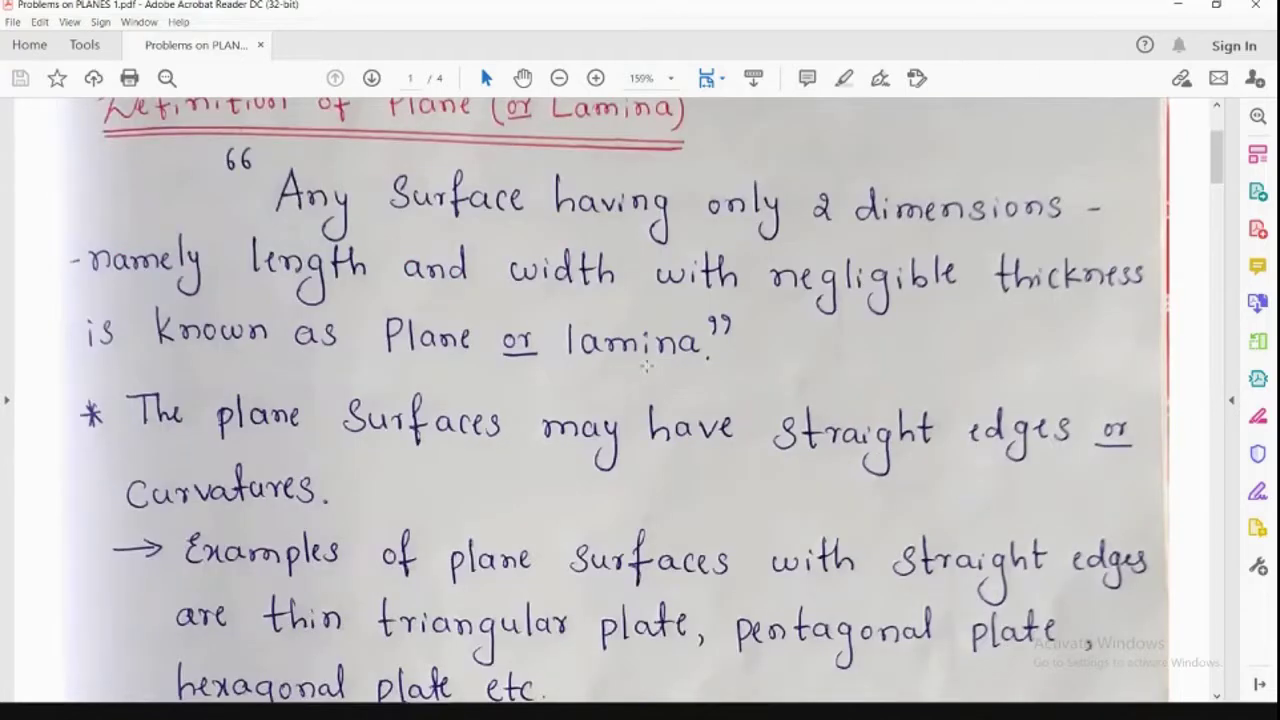
pyautogui.scroll(-1, 648, 370)
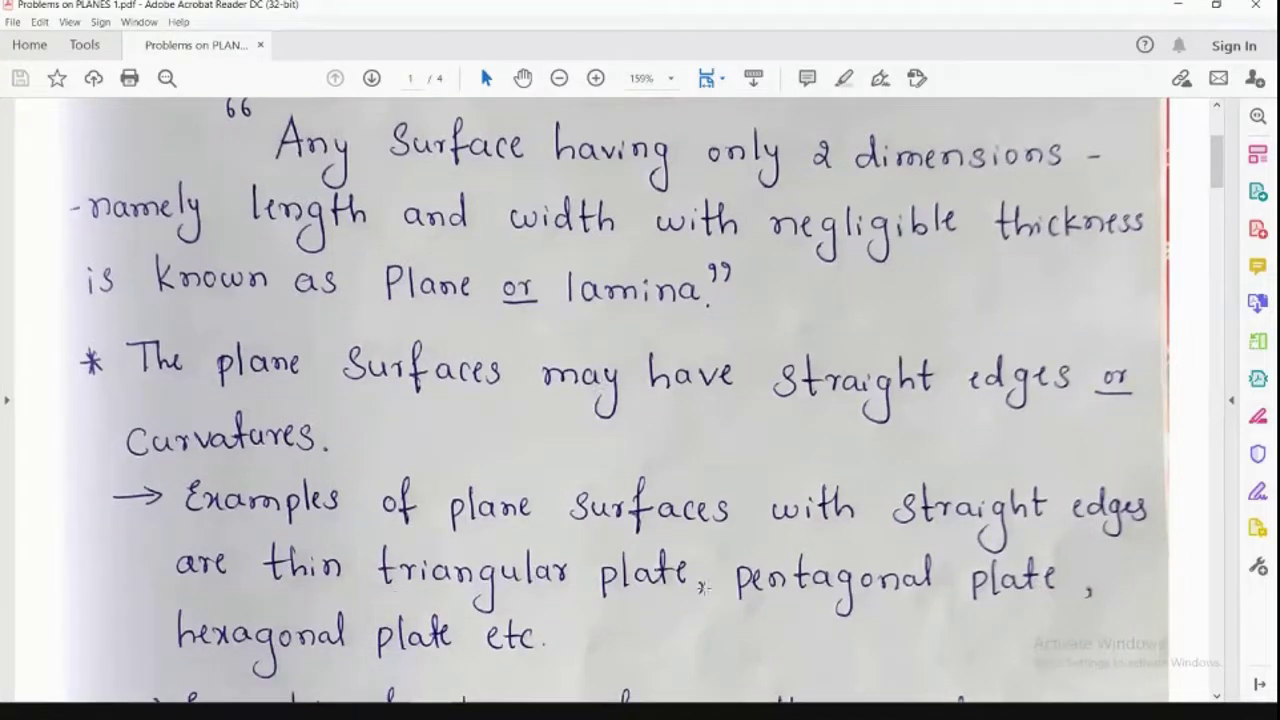
pyautogui.scroll(-1, 818, 568)
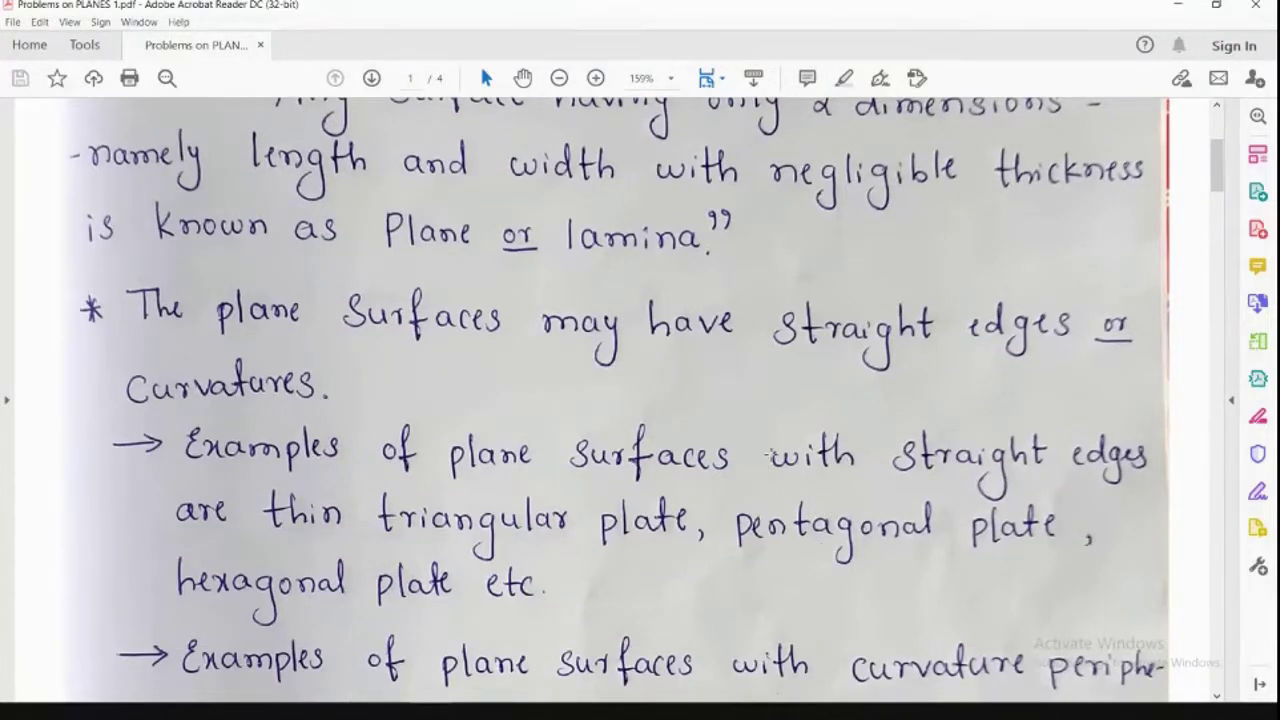
pyautogui.scroll(-1, 769, 455)
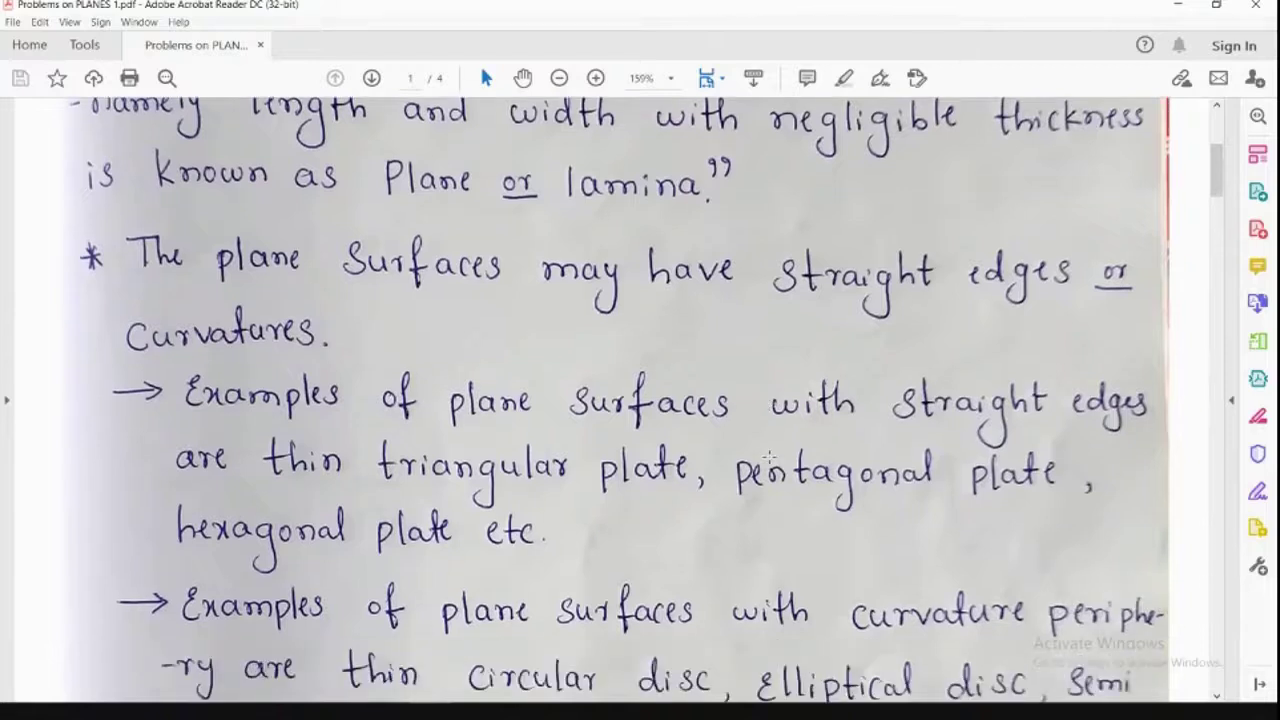
pyautogui.scroll(-1, 769, 456)
pyautogui.scroll(-1, 769, 457)
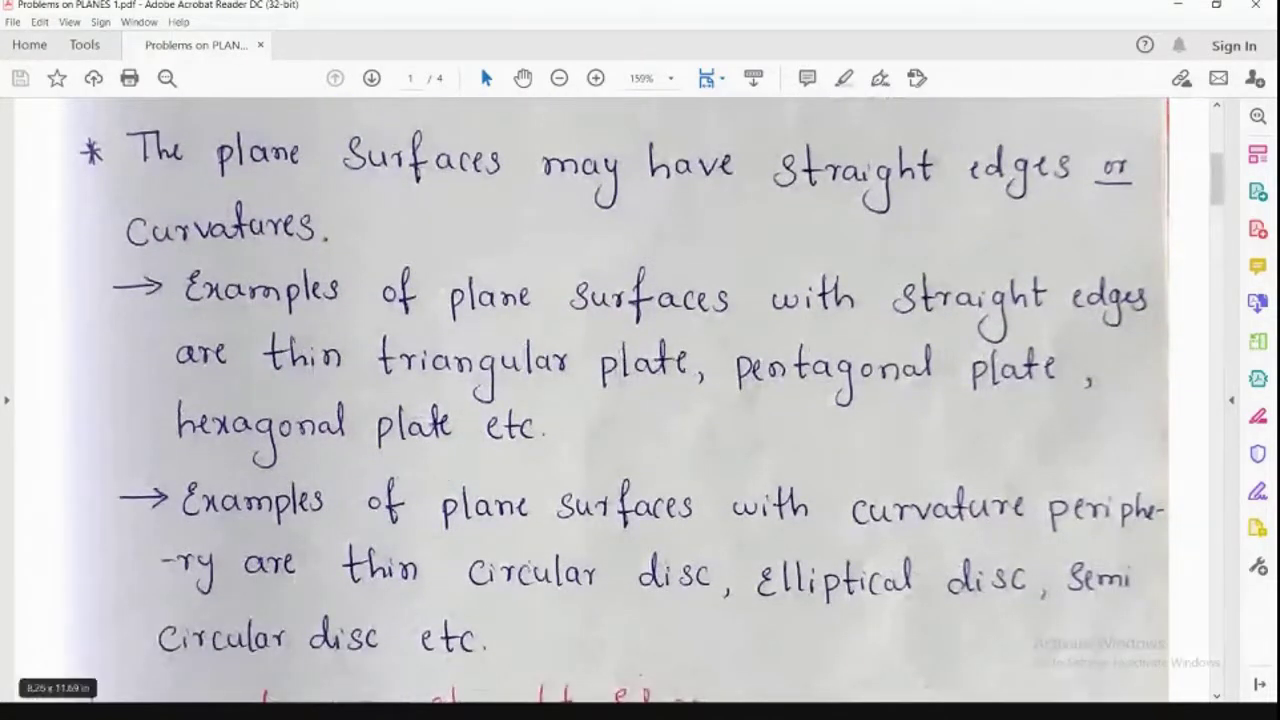
pyautogui.scroll(-1, 618, 479)
pyautogui.scroll(6, 650, 472)
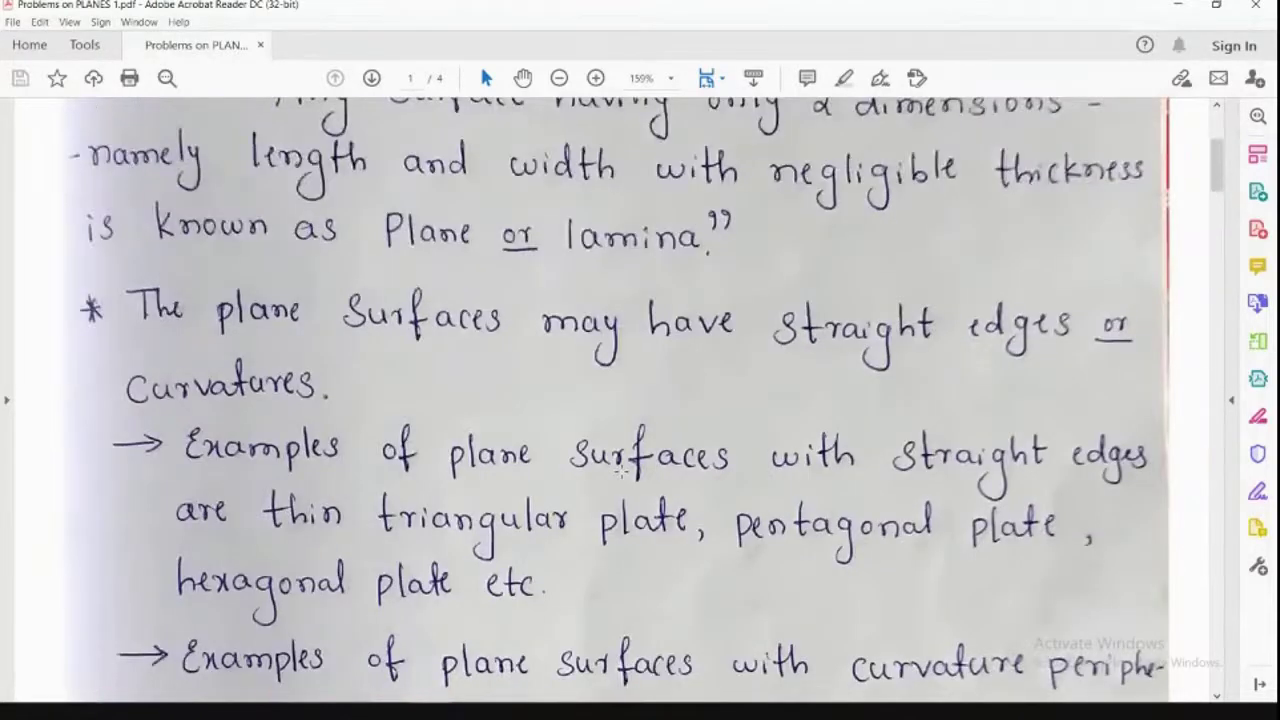
pyautogui.scroll(-4, 680, 465)
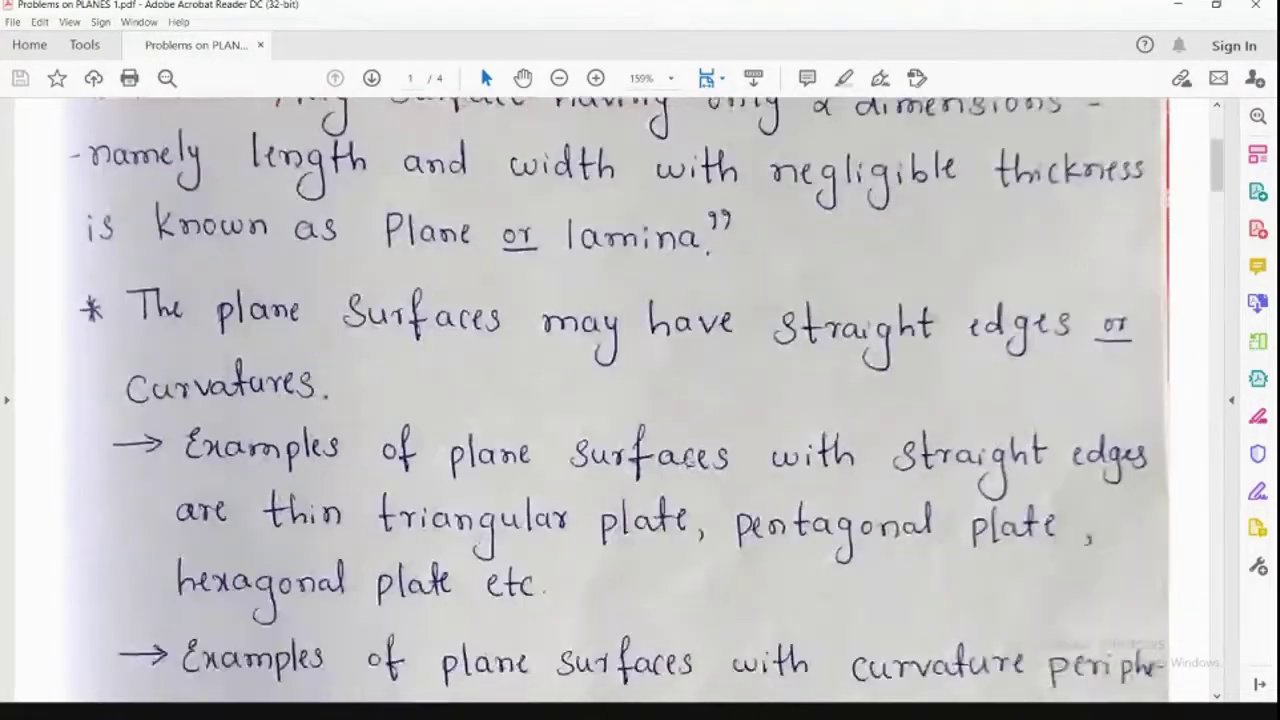
pyautogui.scroll(-5, 688, 462)
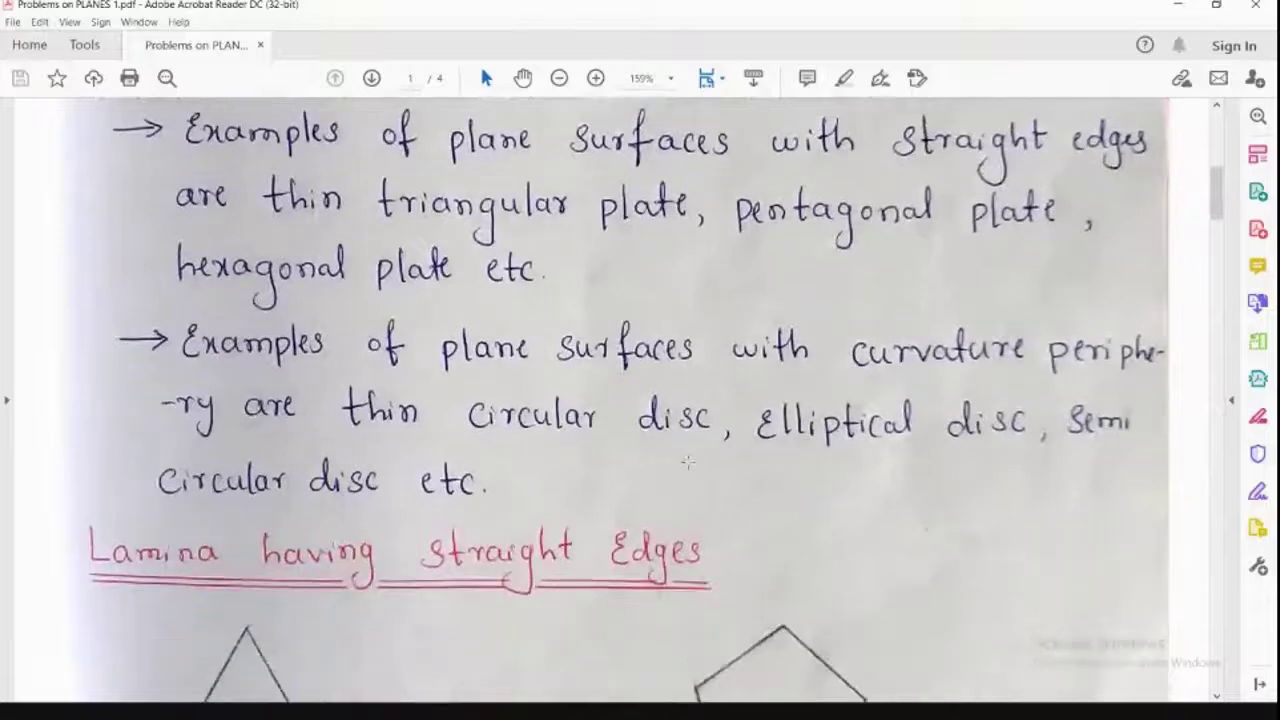
pyautogui.scroll(2, 688, 462)
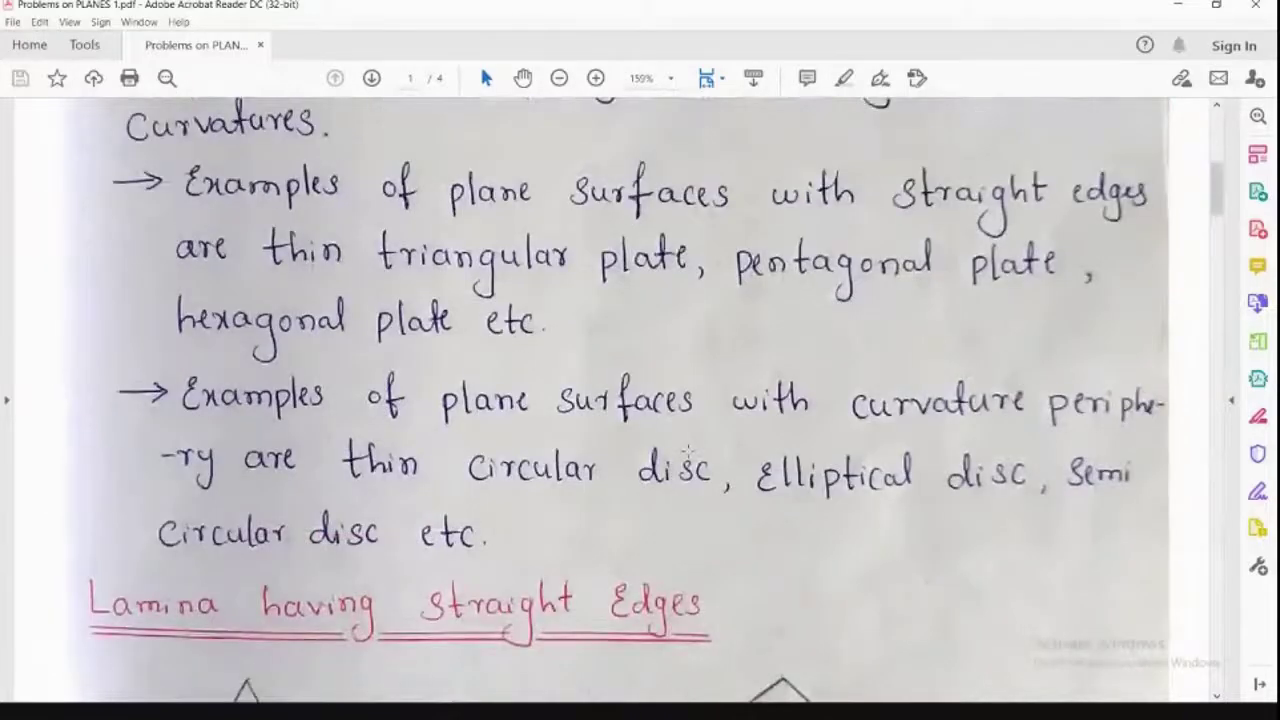
pyautogui.scroll(2, 688, 455)
pyautogui.scroll(4, 688, 452)
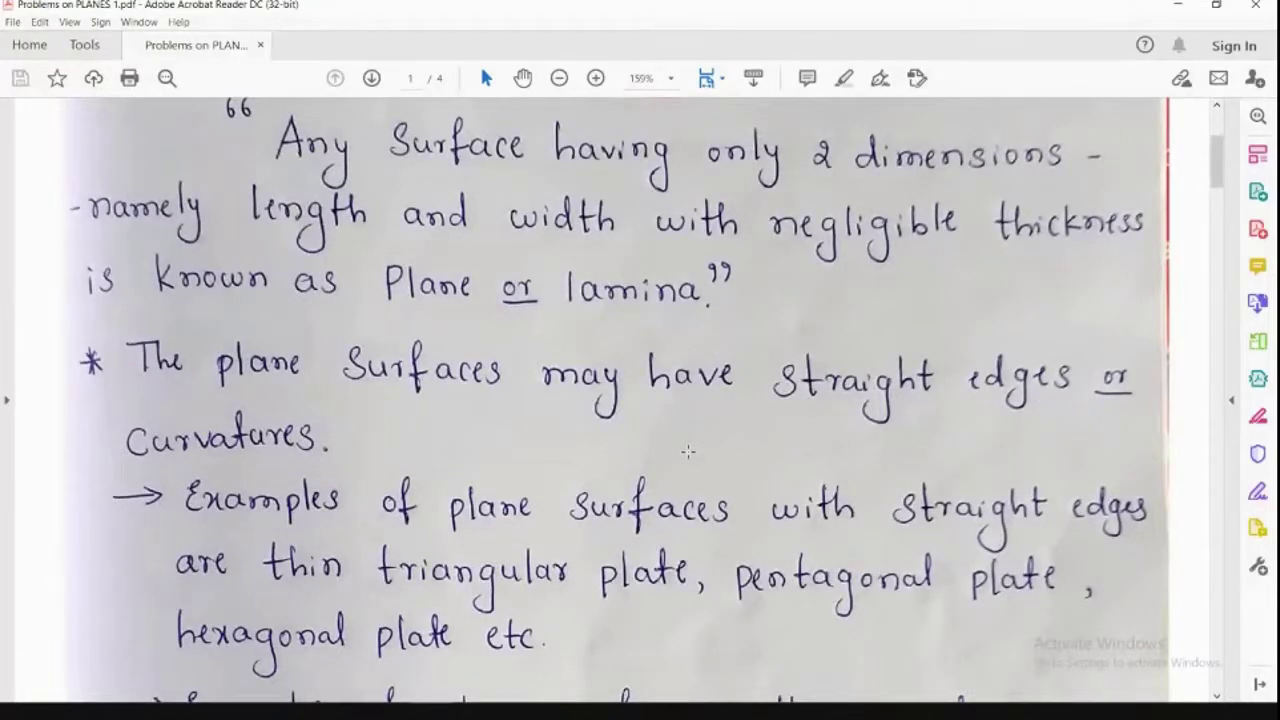
pyautogui.scroll(-2, 688, 452)
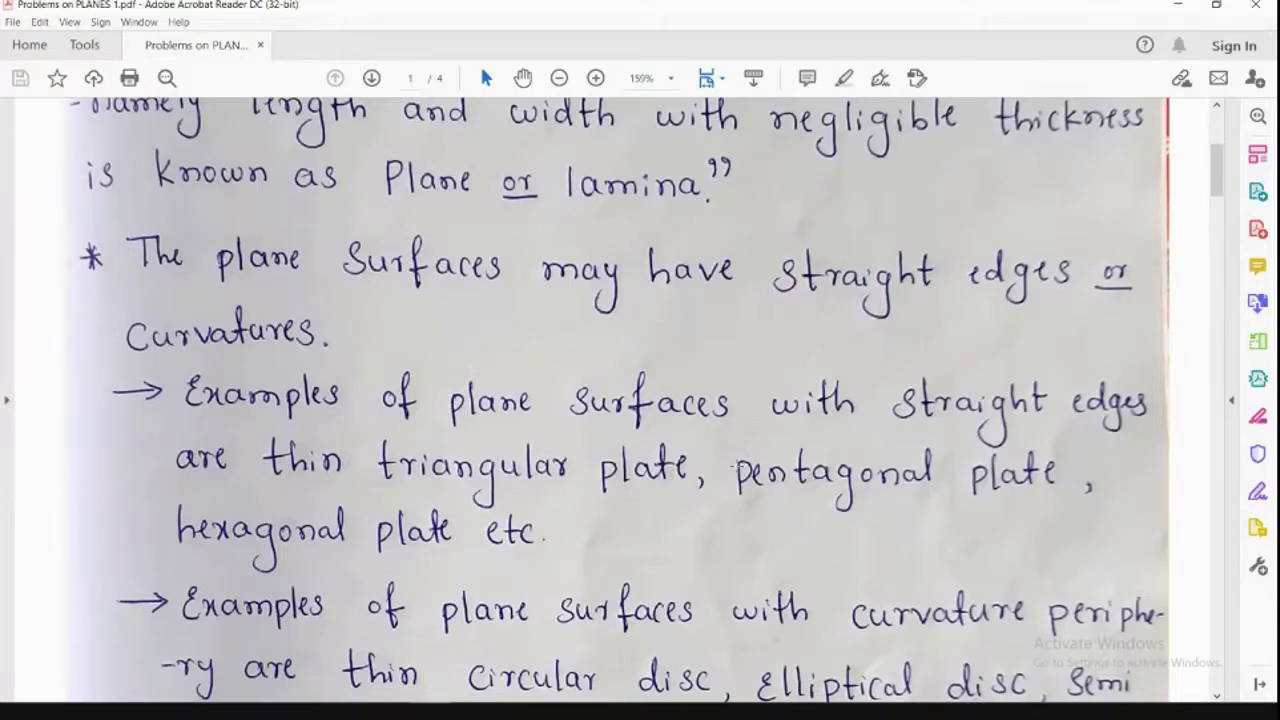
pyautogui.scroll(-3, 734, 468)
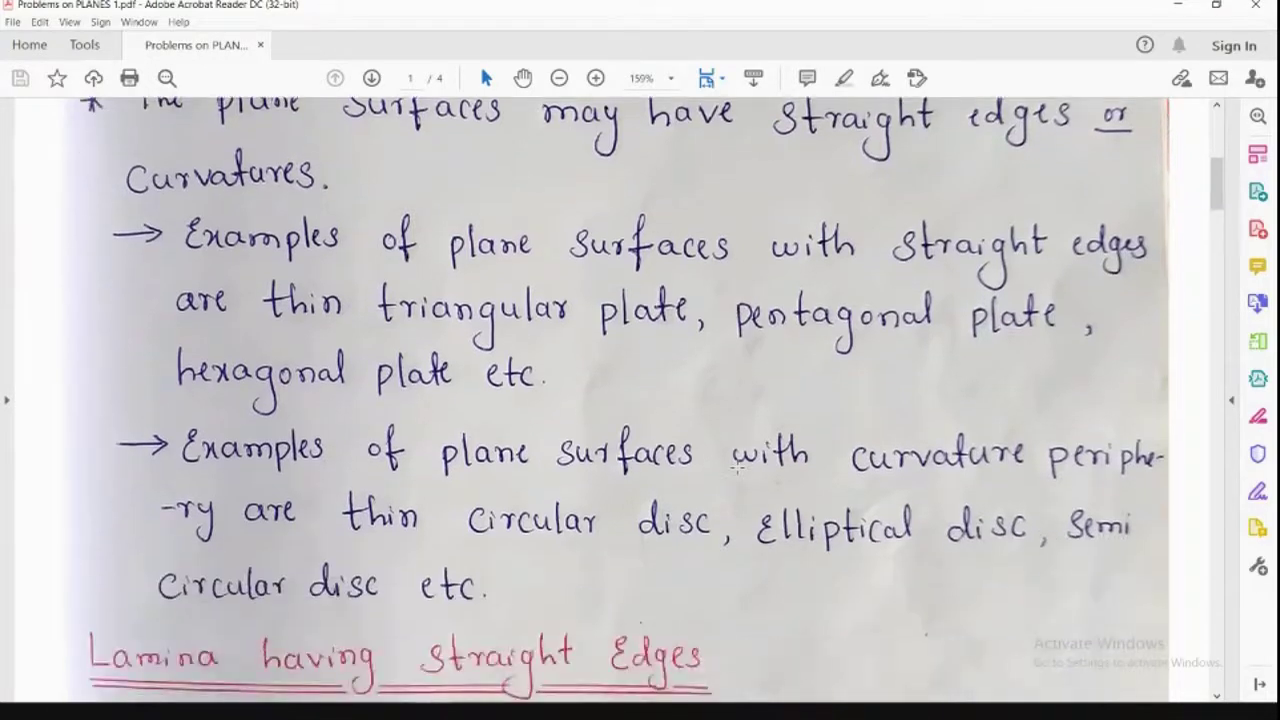
pyautogui.scroll(-2, 737, 466)
pyautogui.scroll(6, 737, 466)
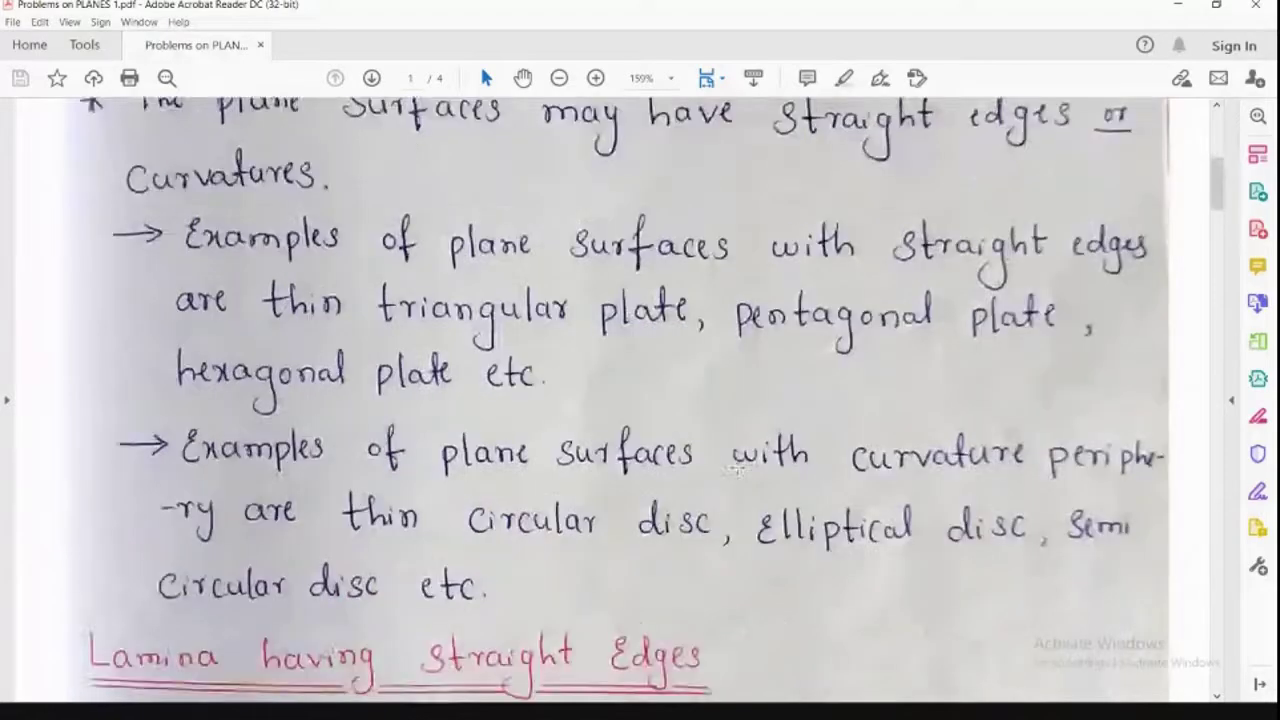
pyautogui.scroll(3, 737, 466)
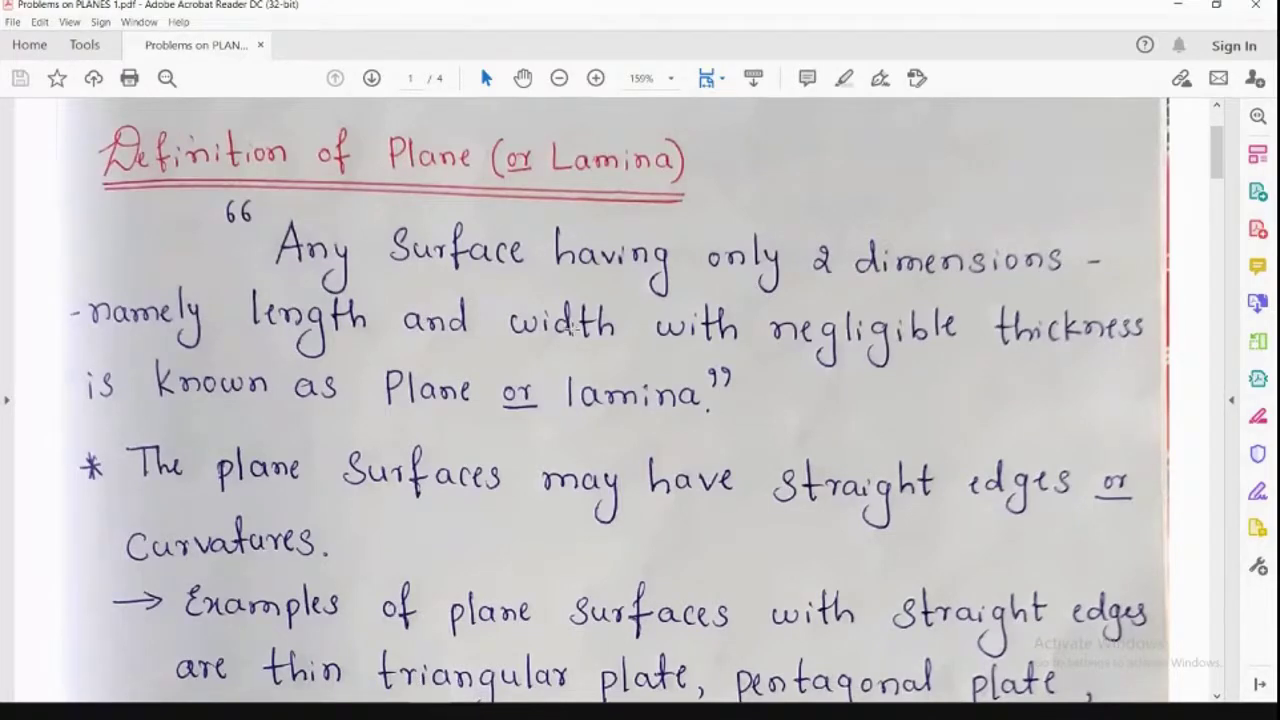
# Examine the sketches of laminae with straight edges and the section on laminae with curved periphery across pages 1 and 2.
pyautogui.scroll(-4, 570, 328)
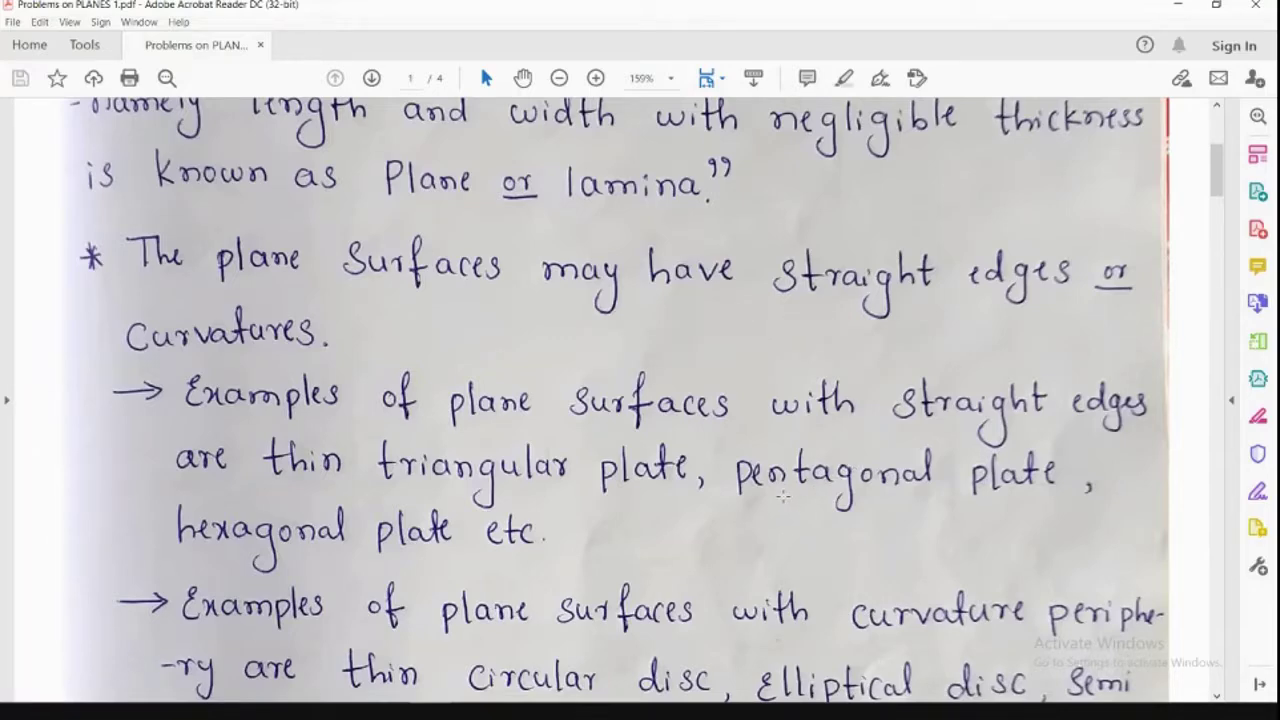
pyautogui.scroll(-10, 779, 497)
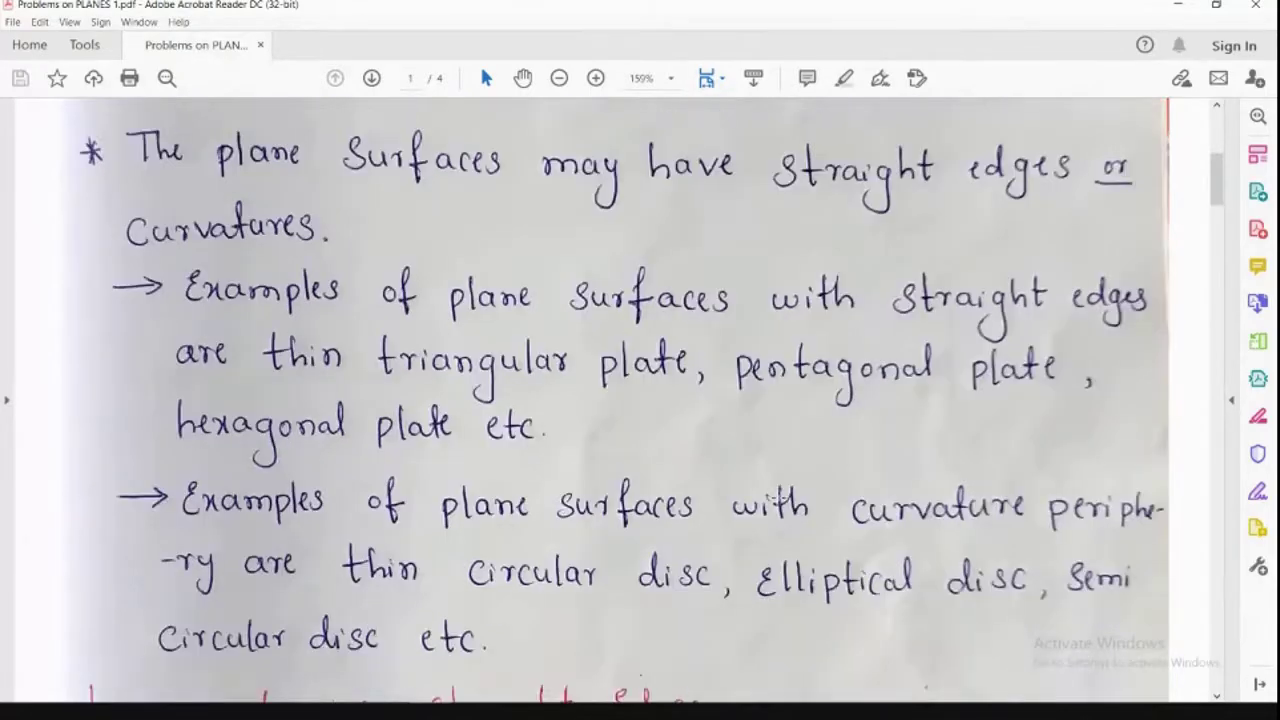
pyautogui.scroll(-3, 767, 505)
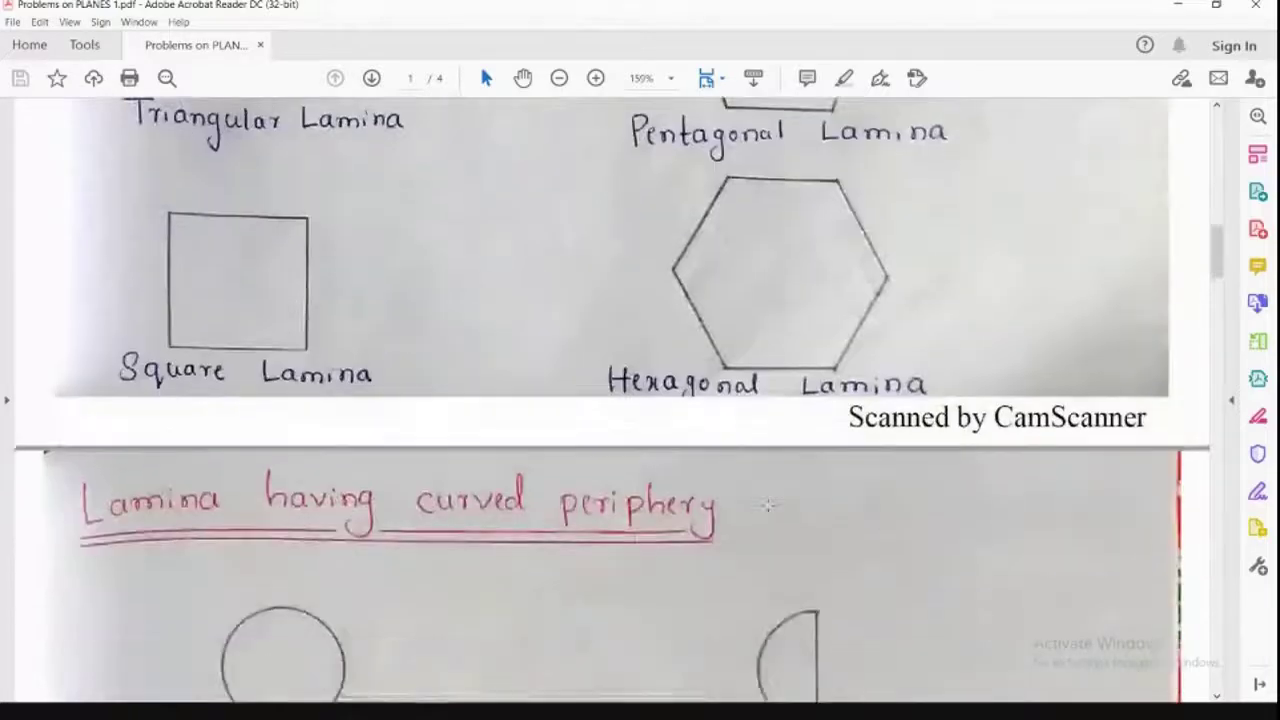
pyautogui.scroll(4, 767, 504)
pyautogui.scroll(1, 767, 504)
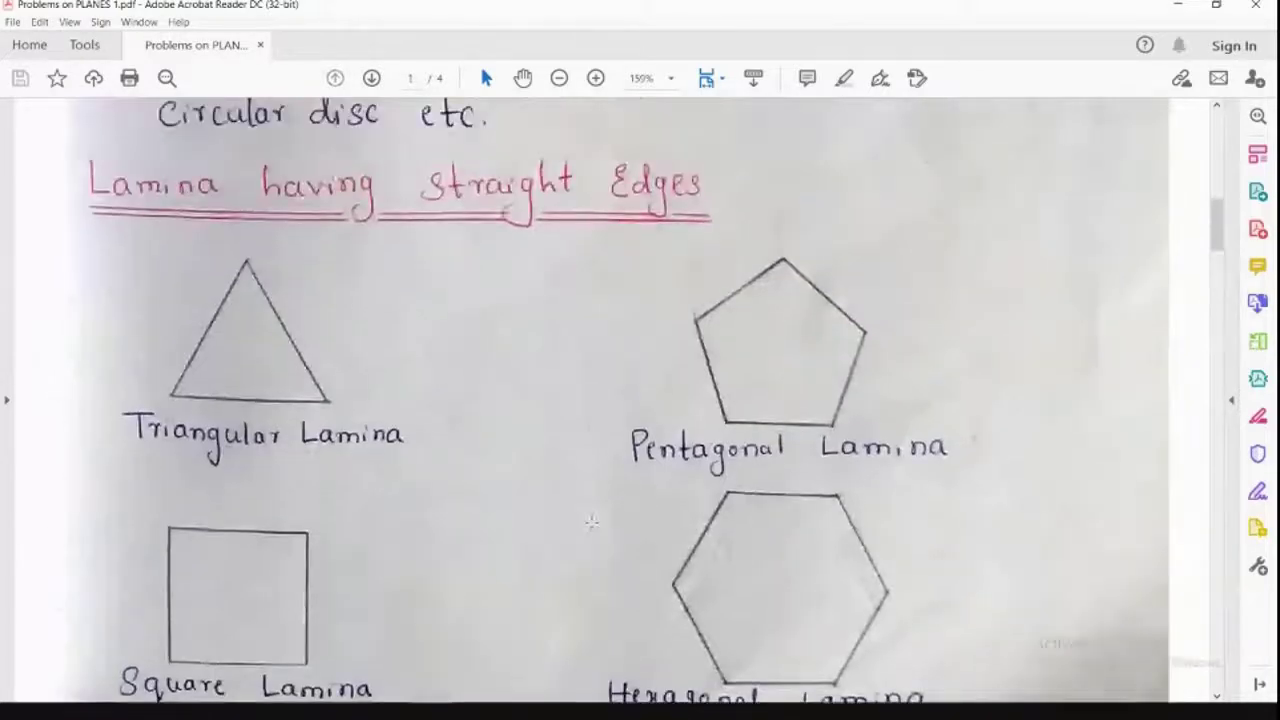
pyautogui.scroll(-1, 440, 520)
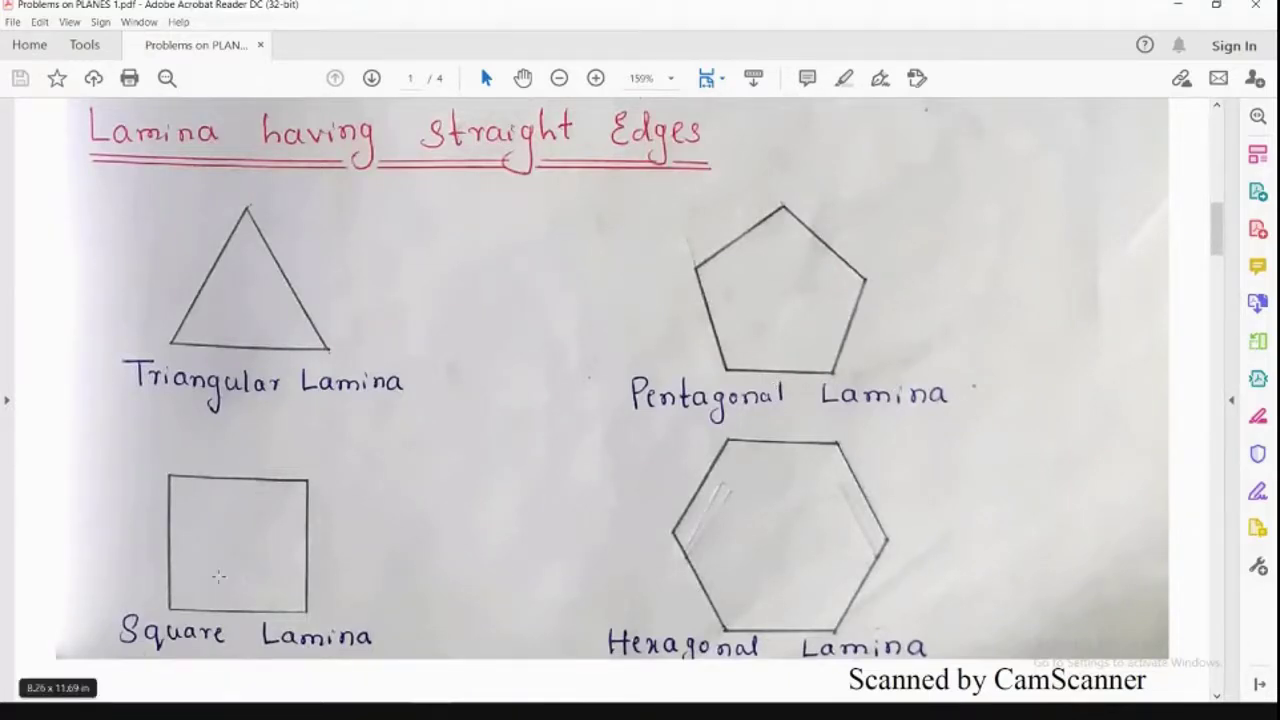
pyautogui.scroll(-3, 219, 576)
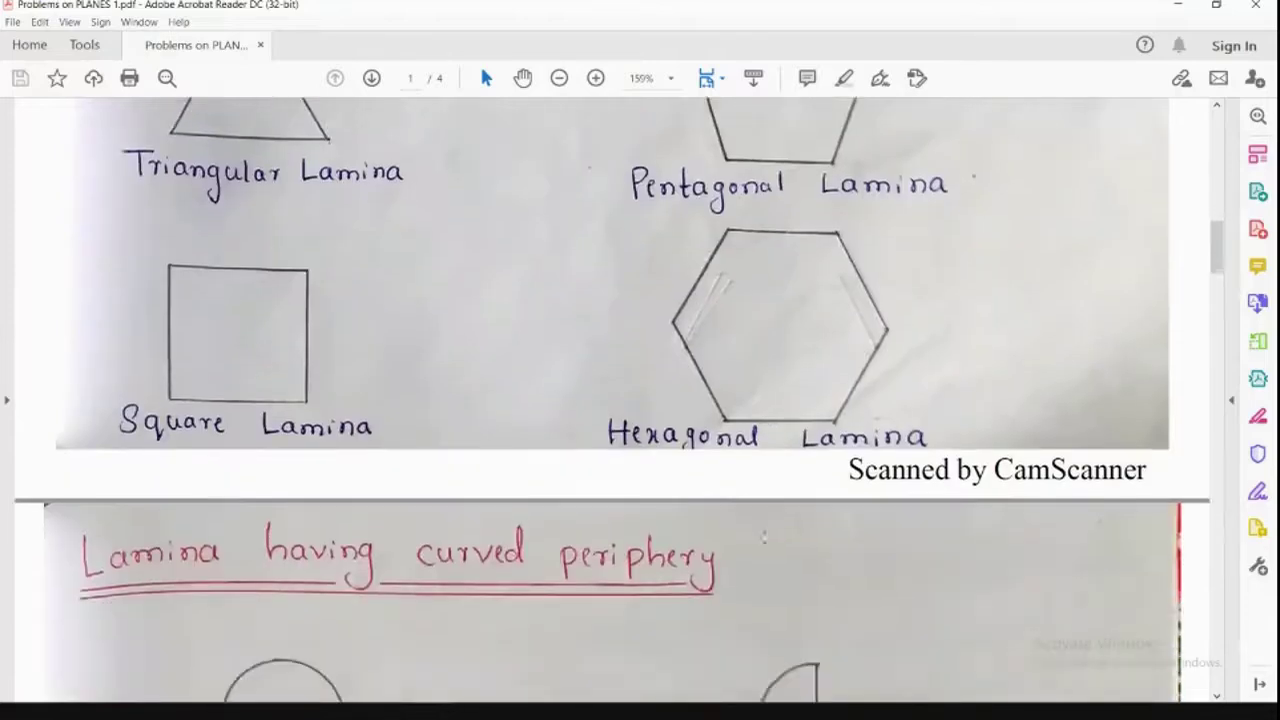
pyautogui.scroll(-2, 373, 624)
pyautogui.scroll(-1, 318, 614)
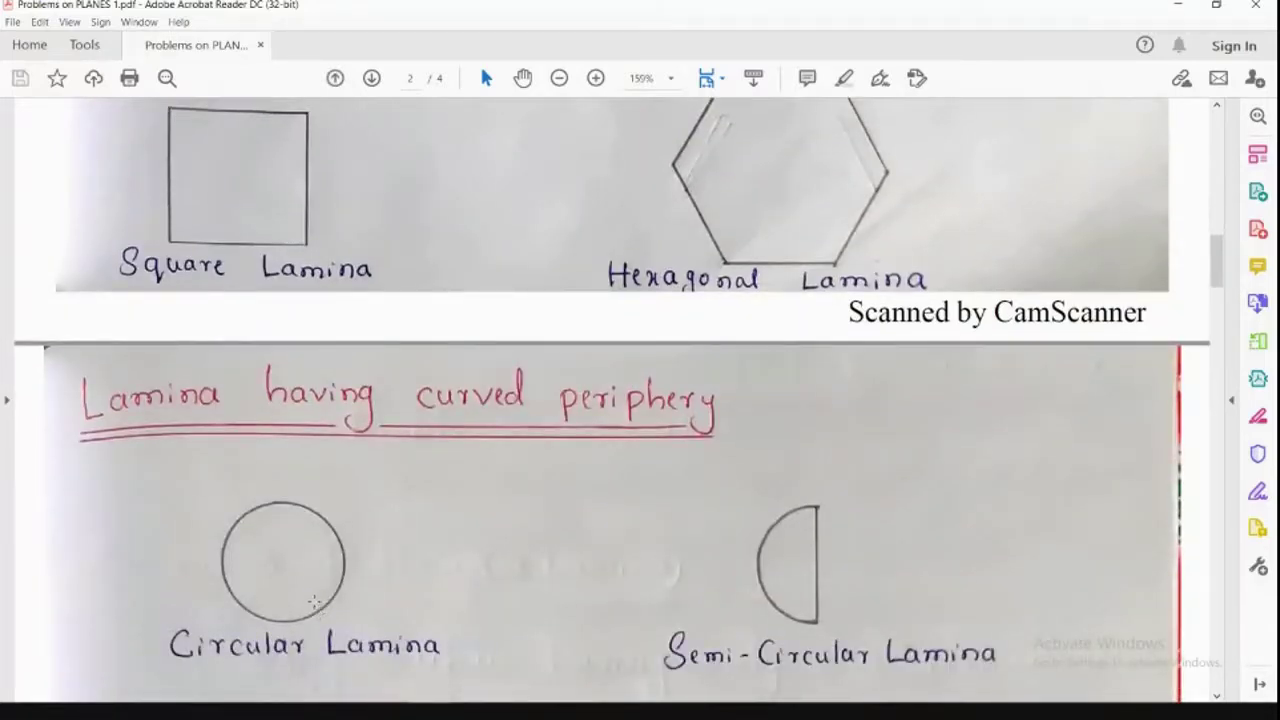
pyautogui.scroll(3, 315, 598)
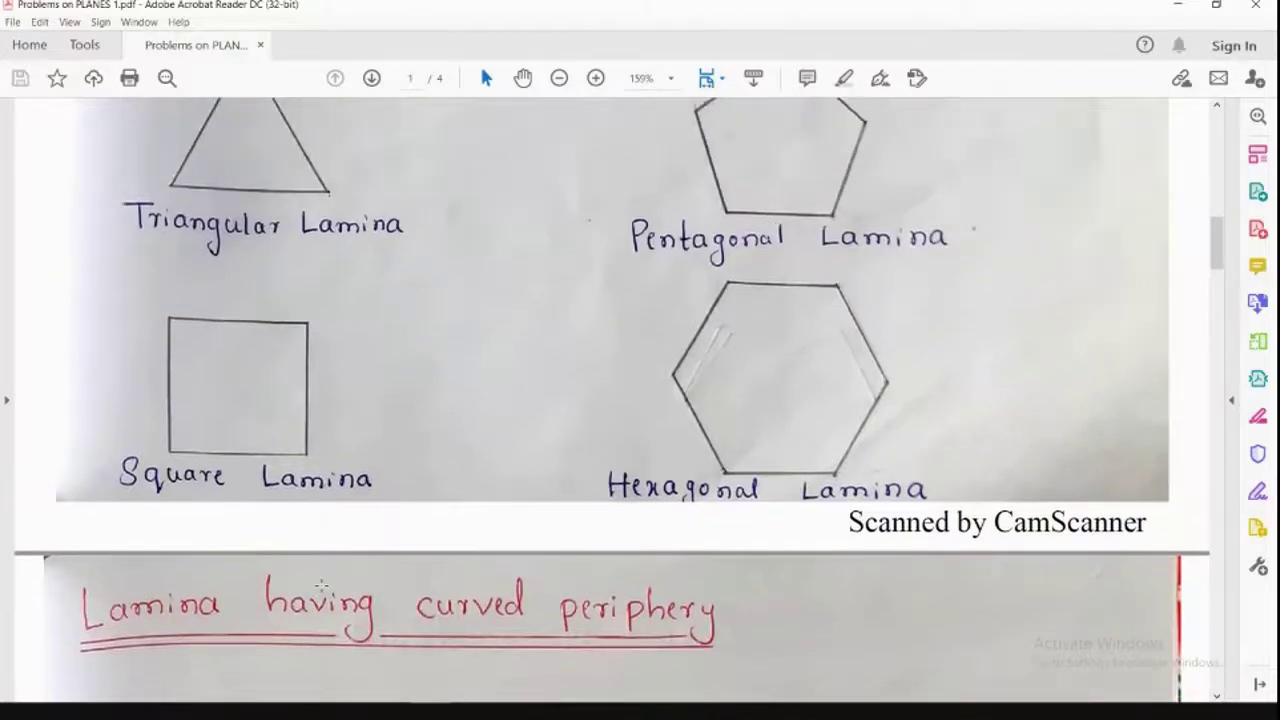
pyautogui.scroll(2, 322, 585)
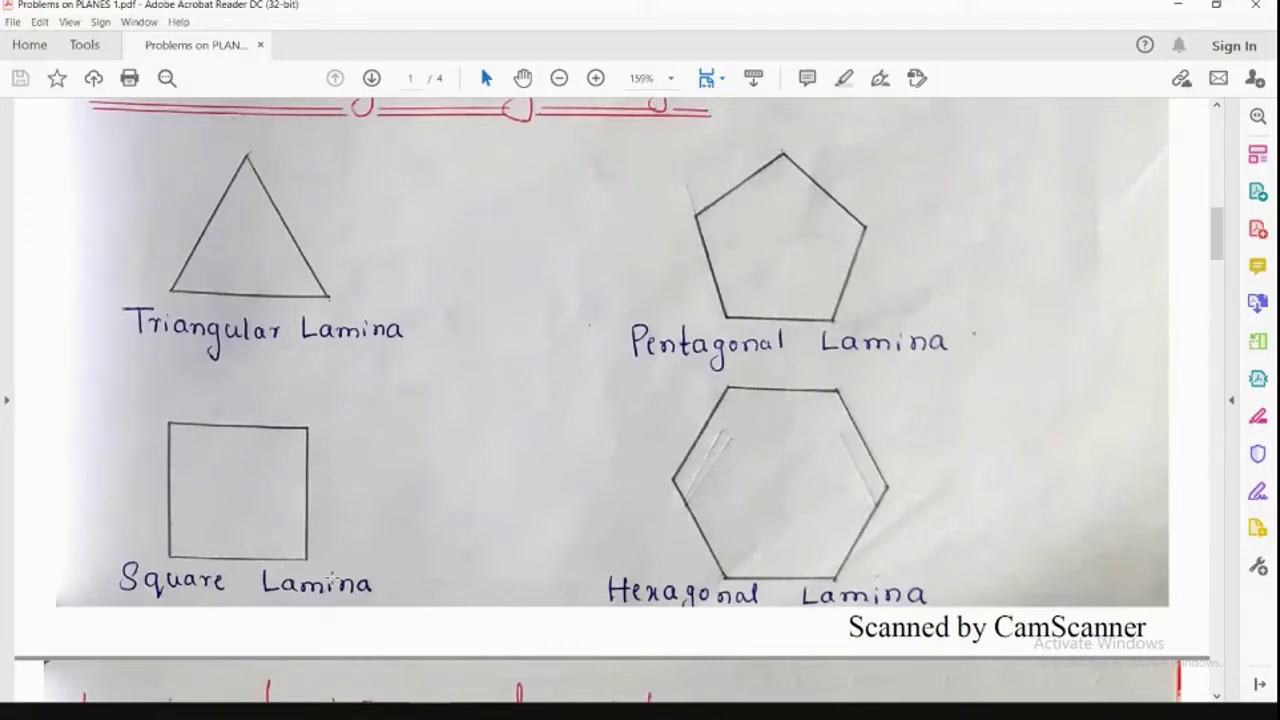
pyautogui.scroll(-6, 424, 498)
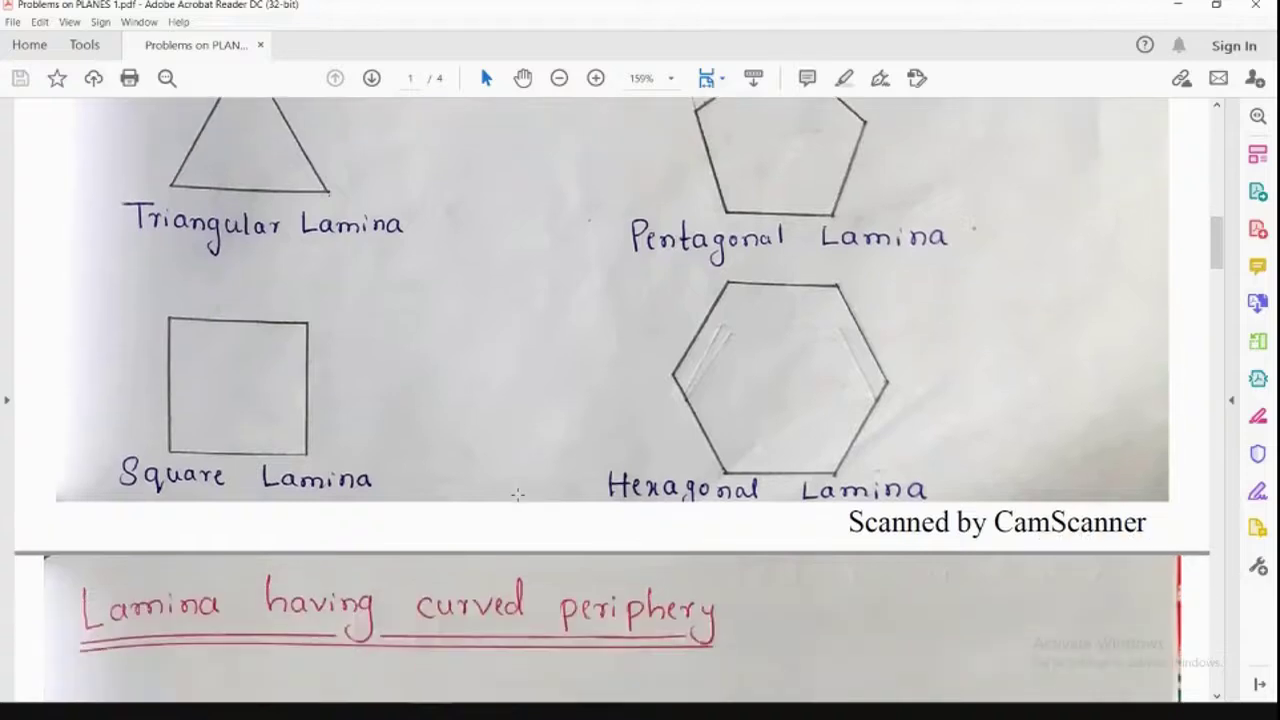
# Look over the circular, semi-circular, elliptical and semi-elliptical lamina sketches on page 2, continuing to the interior angle note.
pyautogui.scroll(-8, 519, 493)
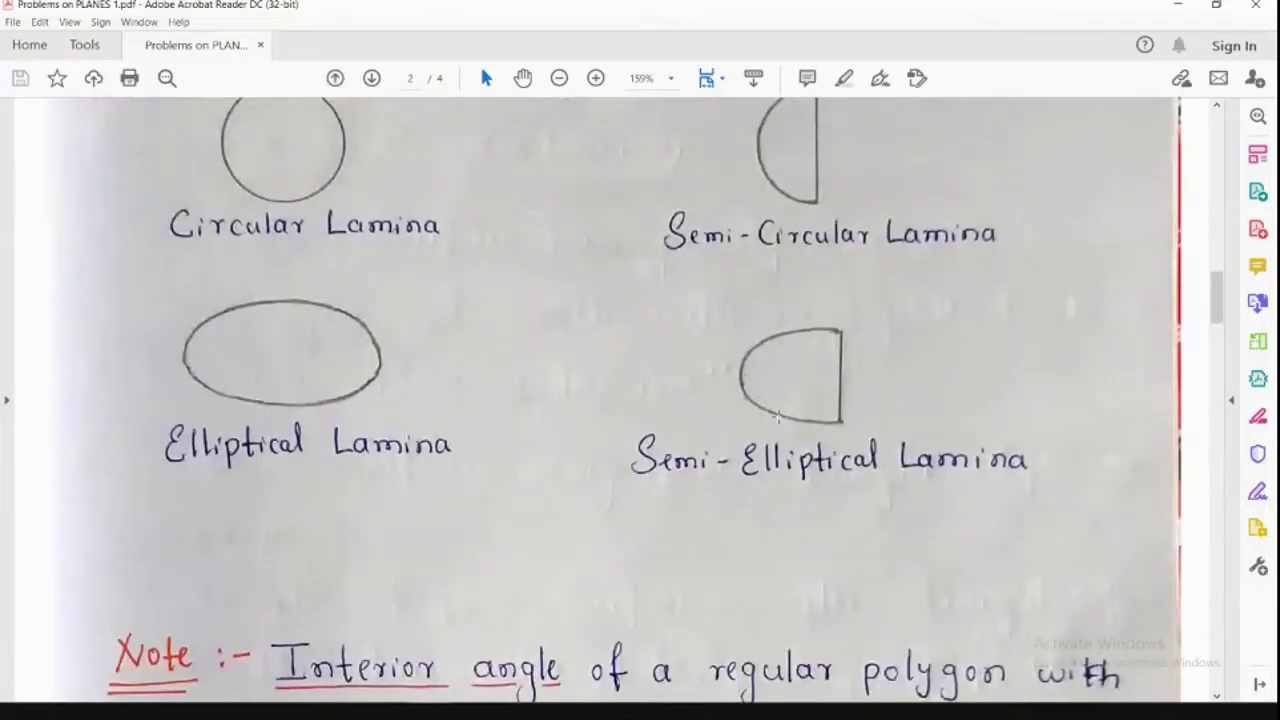
pyautogui.scroll(-2, 779, 418)
pyautogui.scroll(-5, 779, 418)
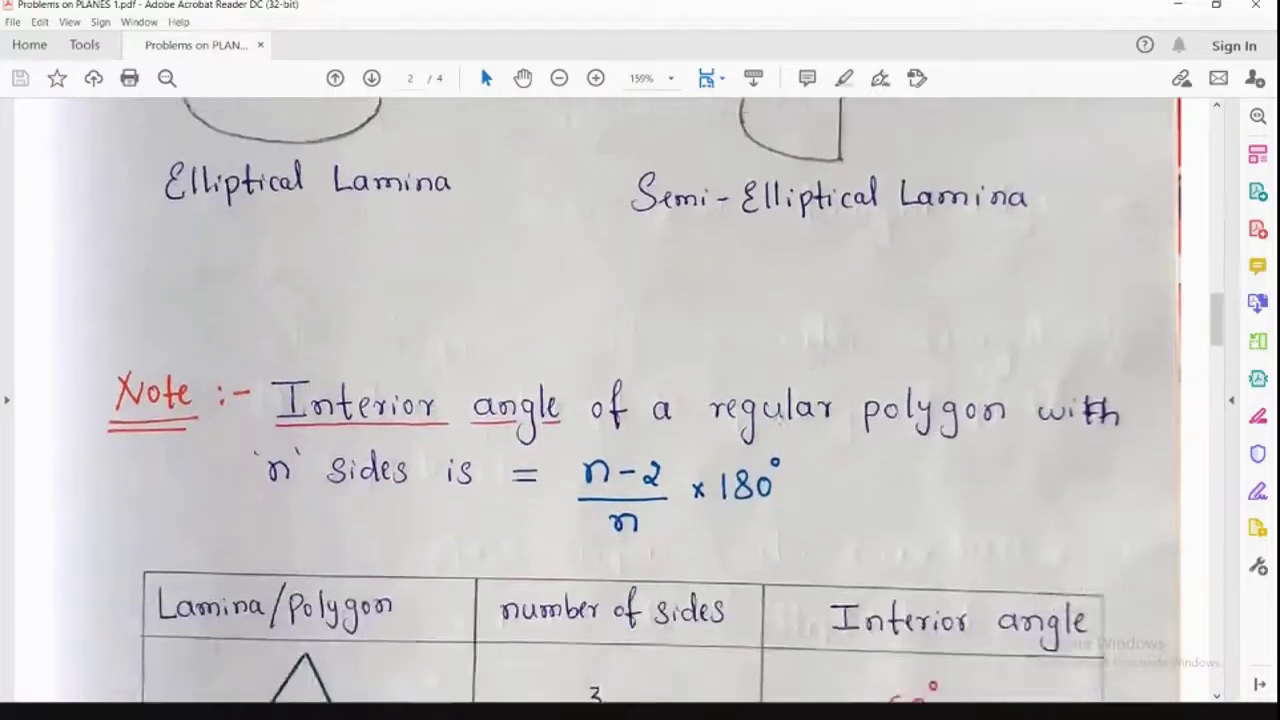
# Read the note on a regular polygon's interior angle, temporarily marking the (n-2)/n × 180° formula and clearing the selection.
pyautogui.scroll(-2, 779, 420)
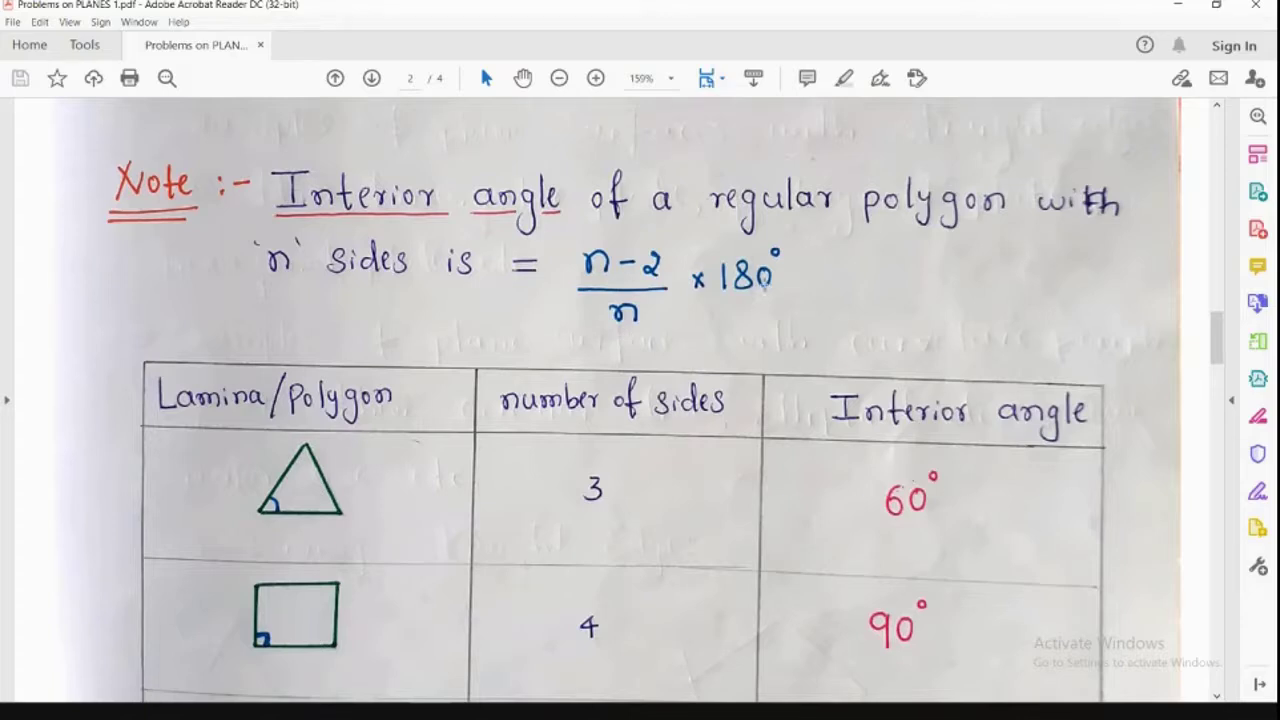
pyautogui.moveTo(563, 242); pyautogui.dragTo(830, 336)
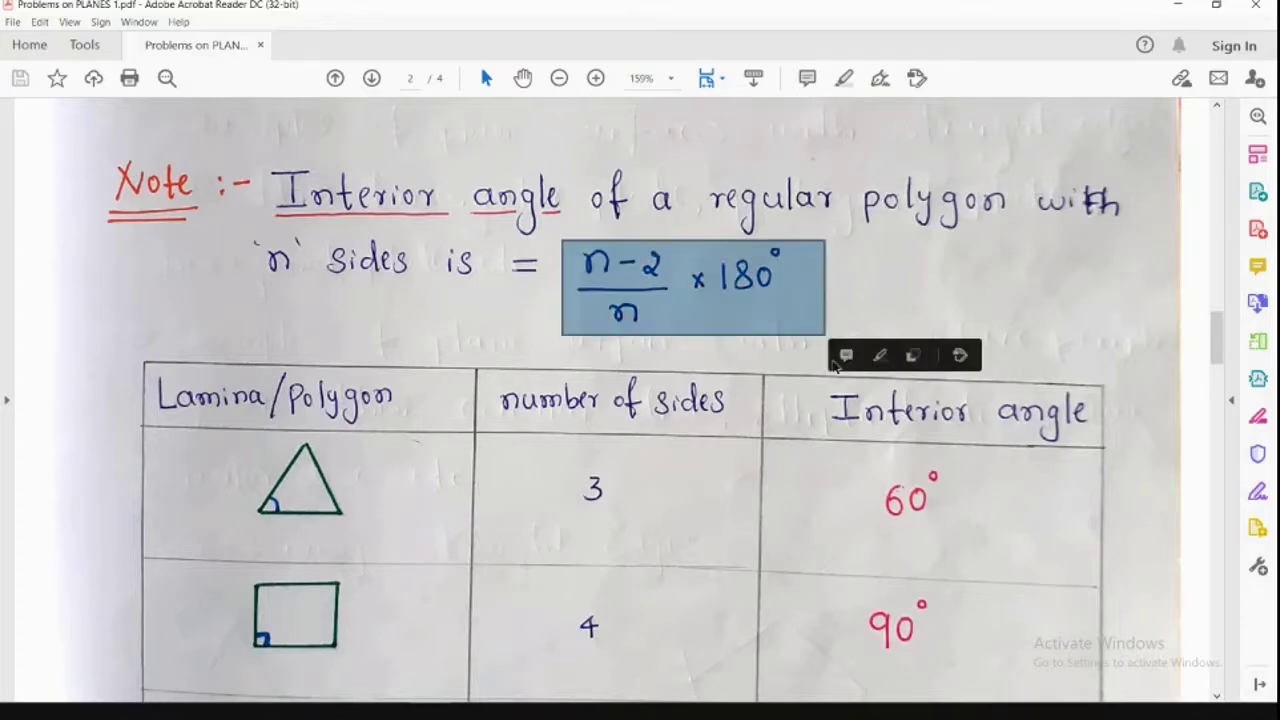
pyautogui.click(869, 286)
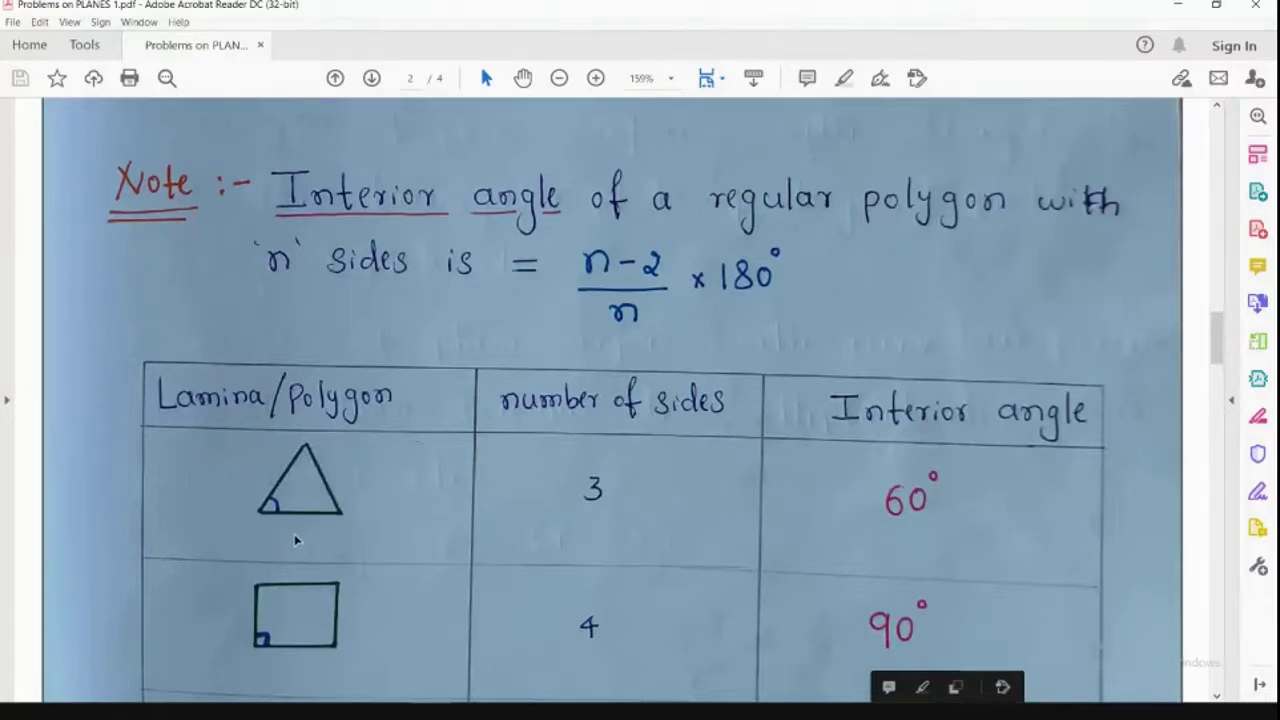
pyautogui.click(741, 332)
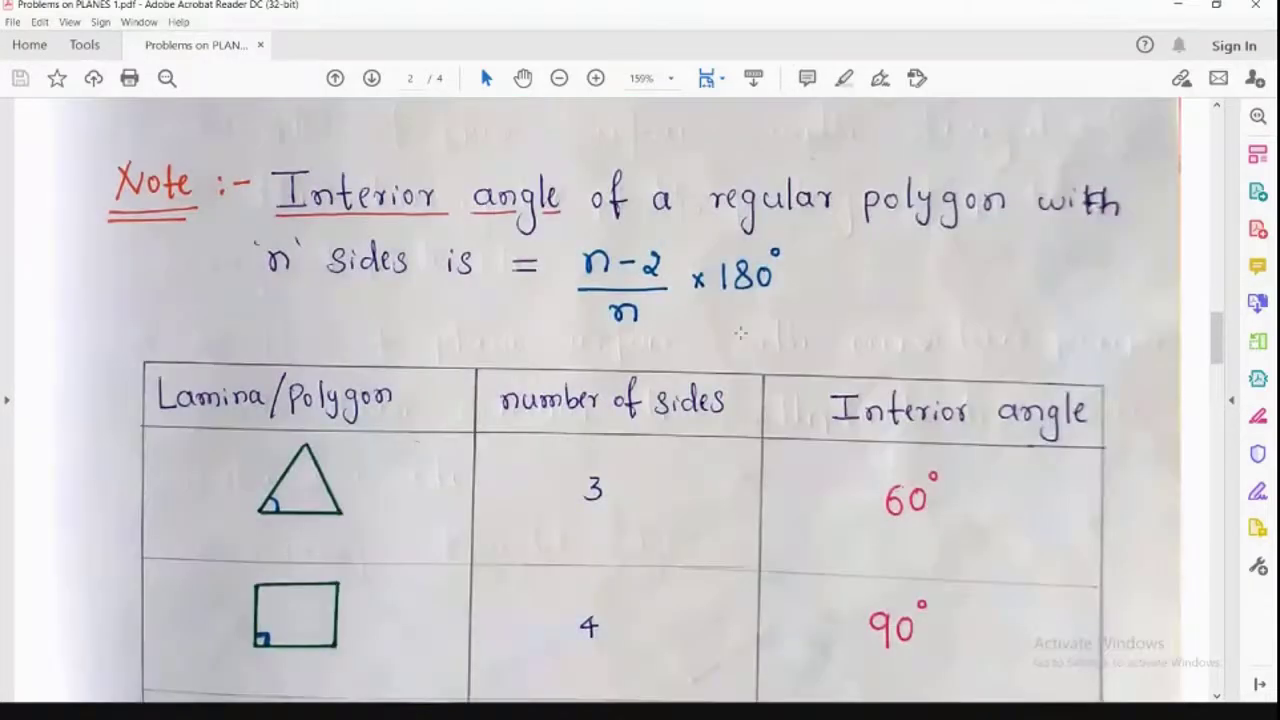
# Read the interior angle table row by row, from the triangle to the hexagon.
pyautogui.scroll(-1, 760, 224)
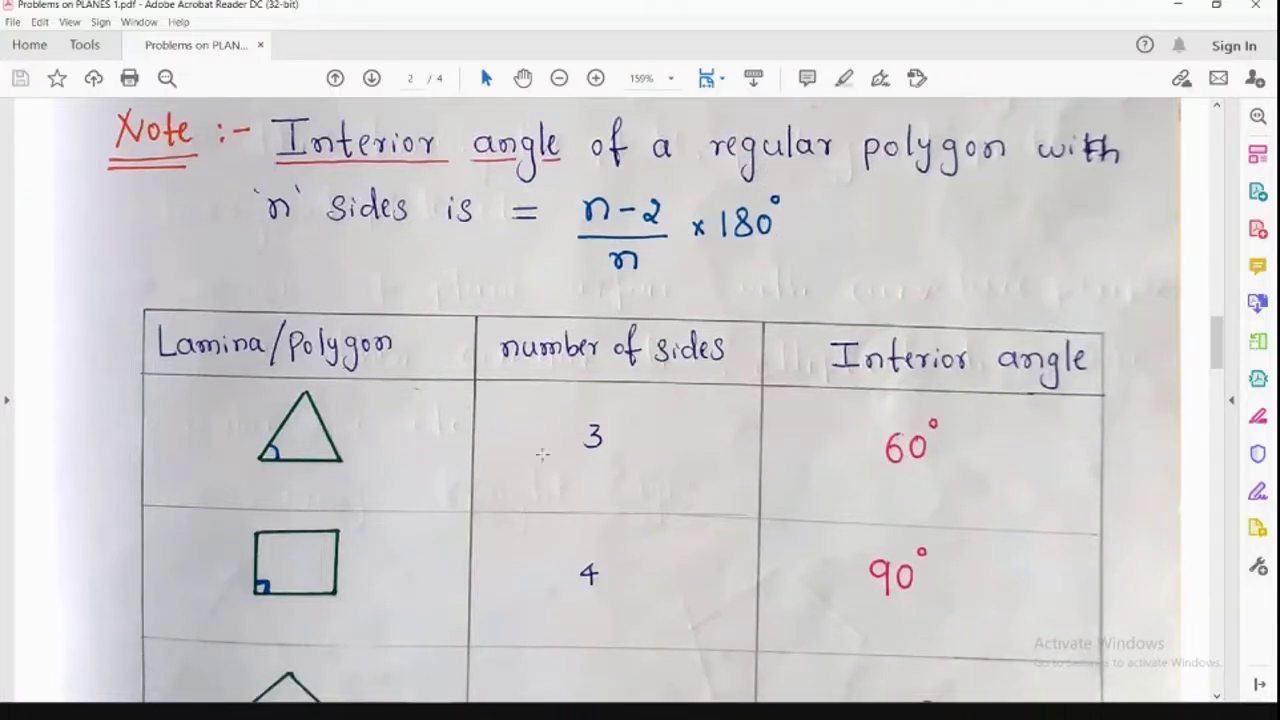
pyautogui.scroll(-1, 278, 381)
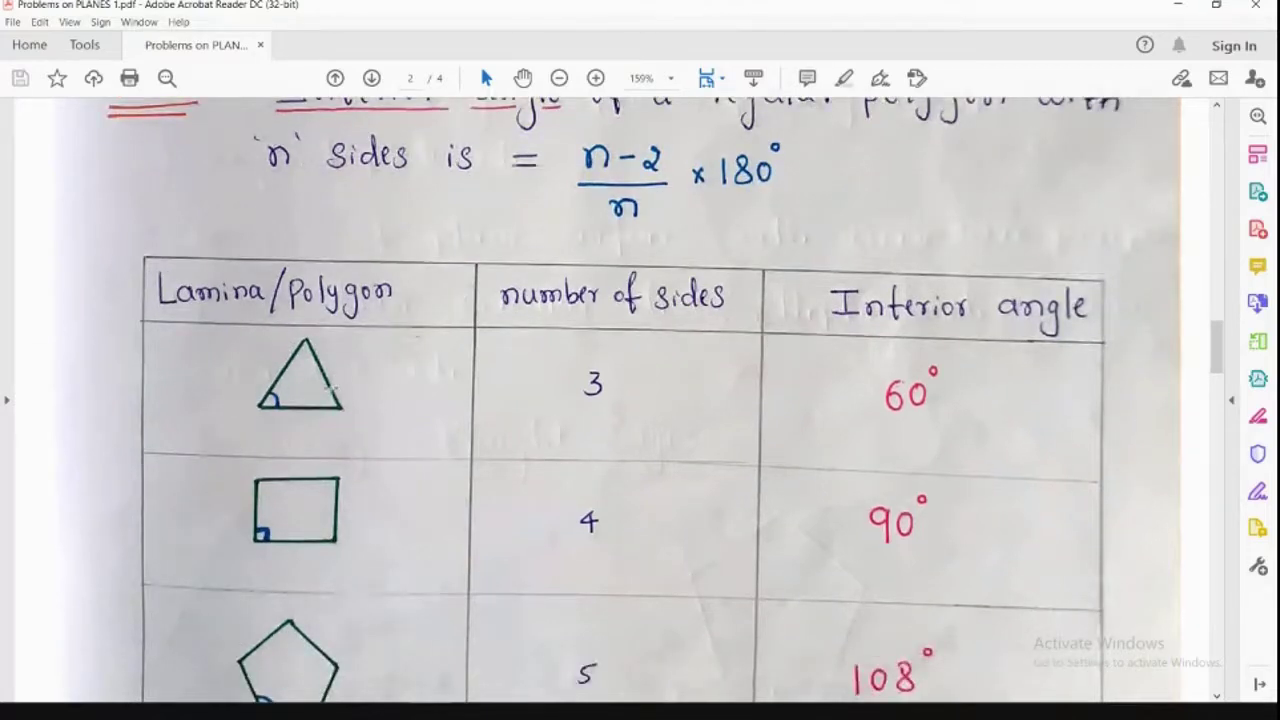
pyautogui.scroll(-1, 331, 388)
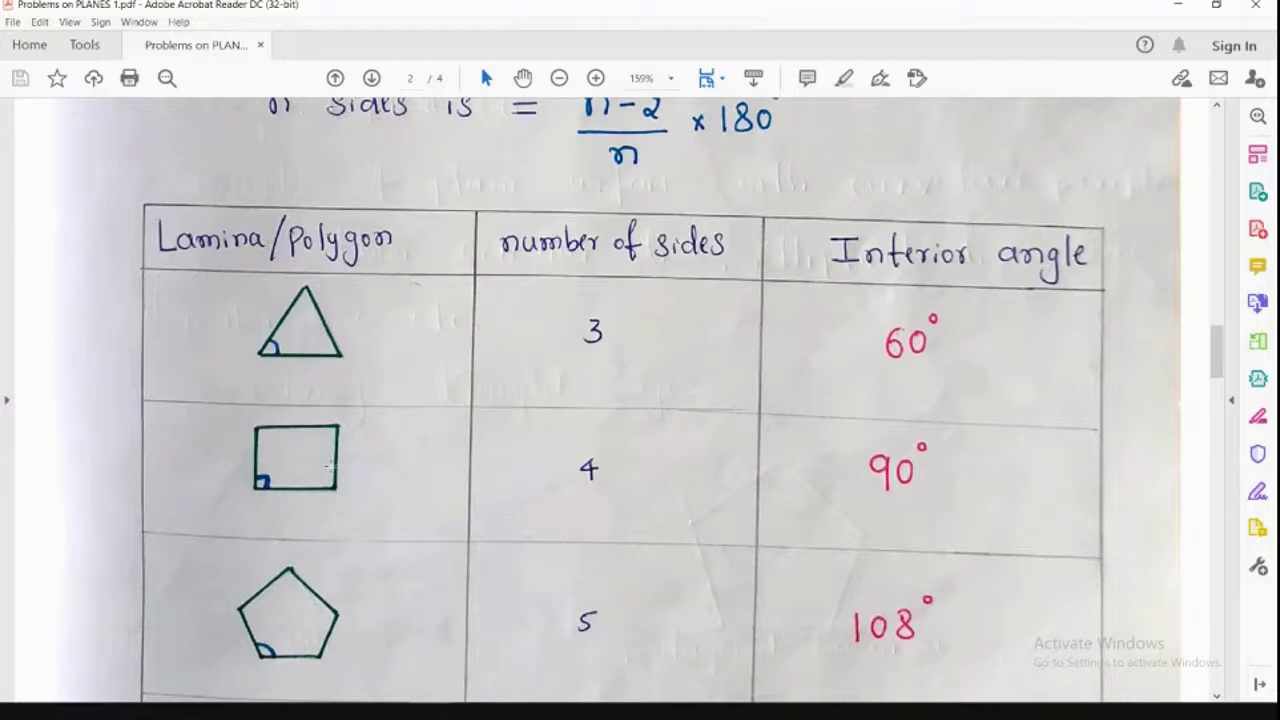
pyautogui.scroll(-2, 330, 466)
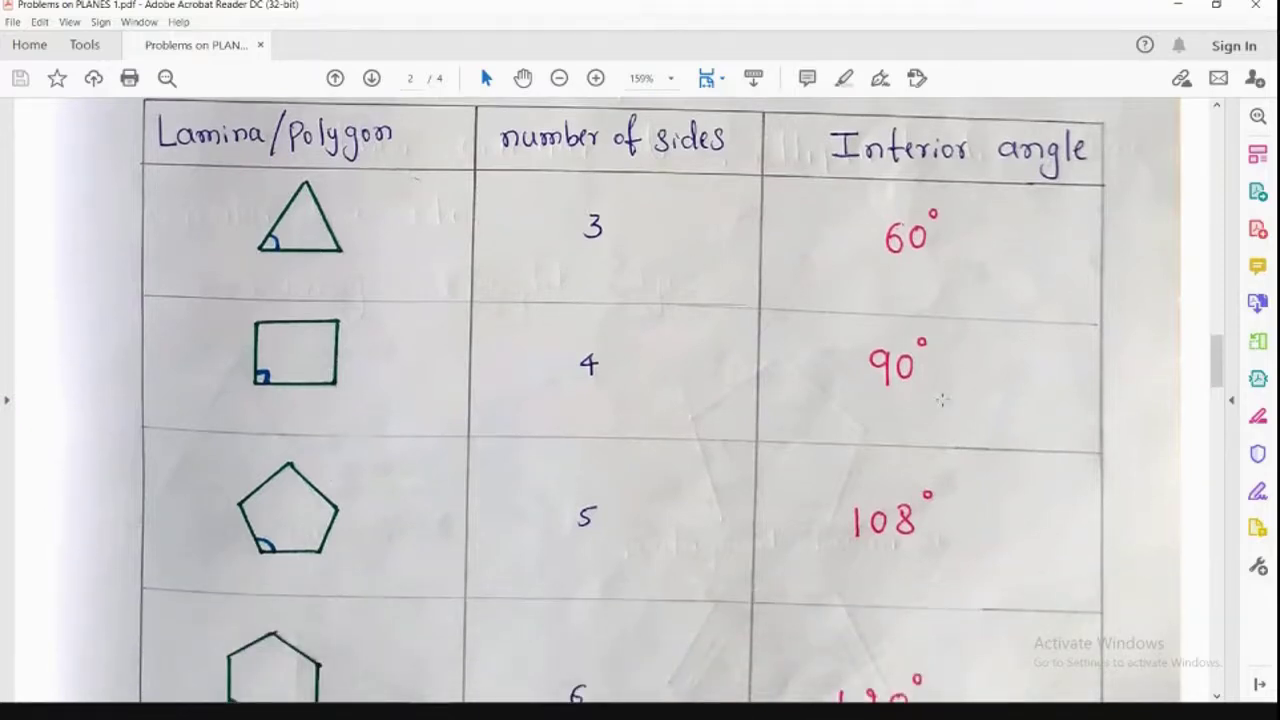
pyautogui.scroll(-1, 942, 400)
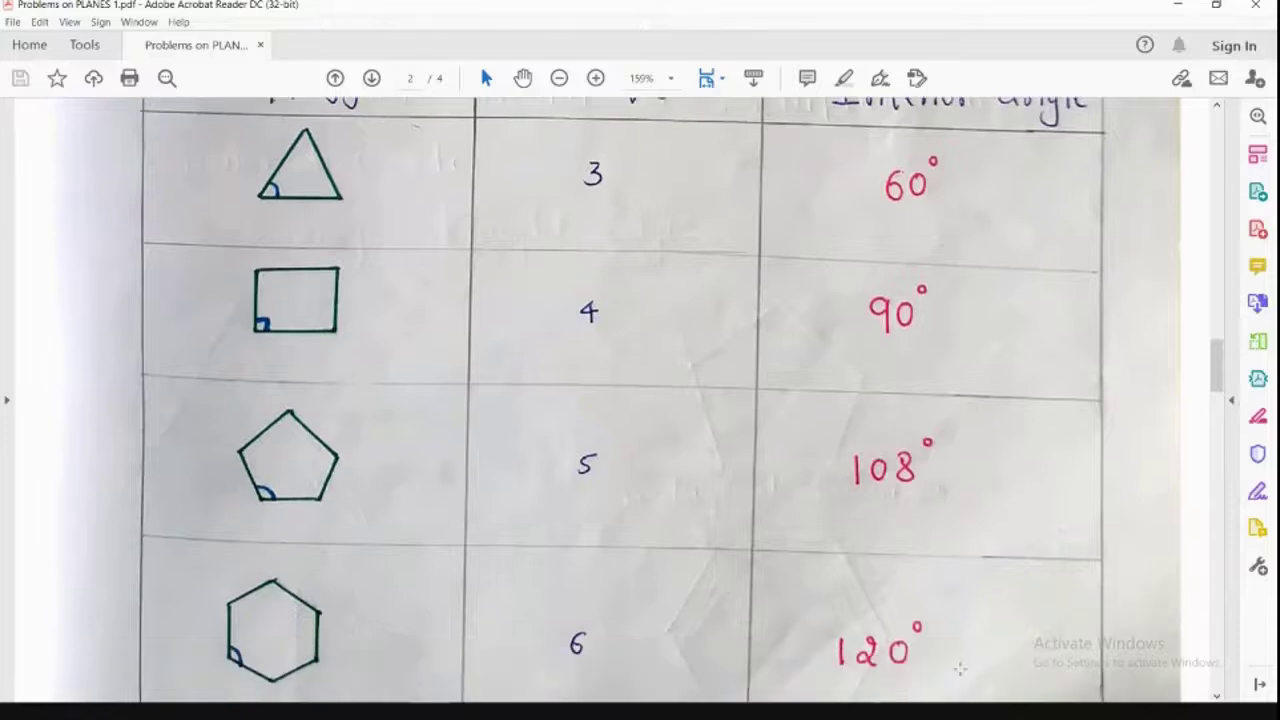
pyautogui.scroll(-1, 900, 640)
# Review the formula and table again, marking the extension of the pentagon's base edge and continuing to the hexagon row.
pyautogui.scroll(6, 860, 605)
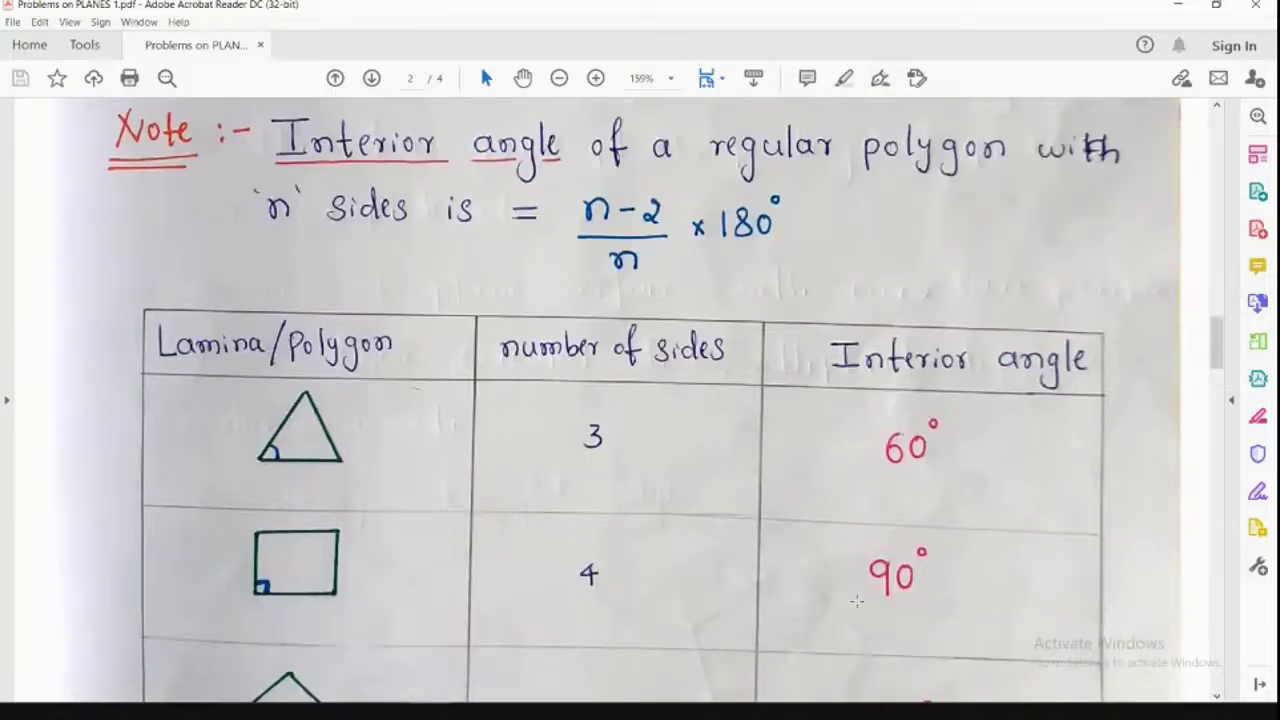
pyautogui.scroll(-1, 594, 374)
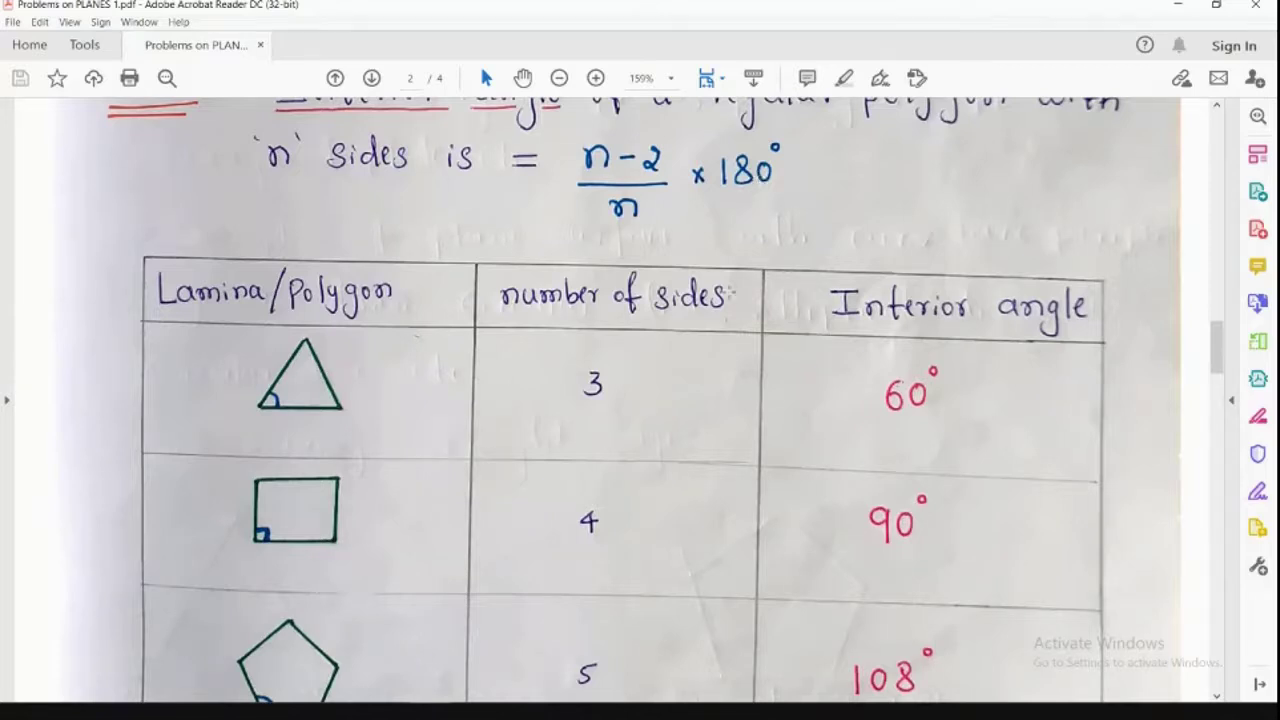
pyautogui.scroll(-1, 701, 397)
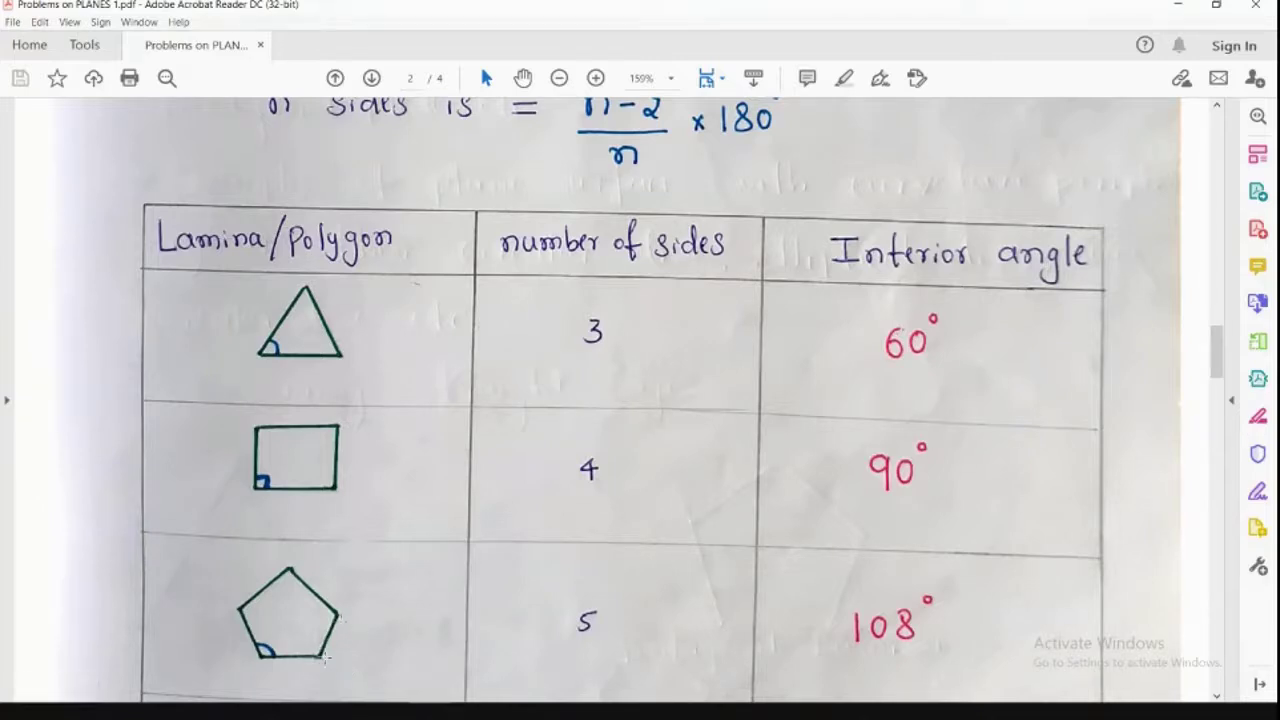
pyautogui.moveTo(324, 655); pyautogui.dragTo(342, 652)
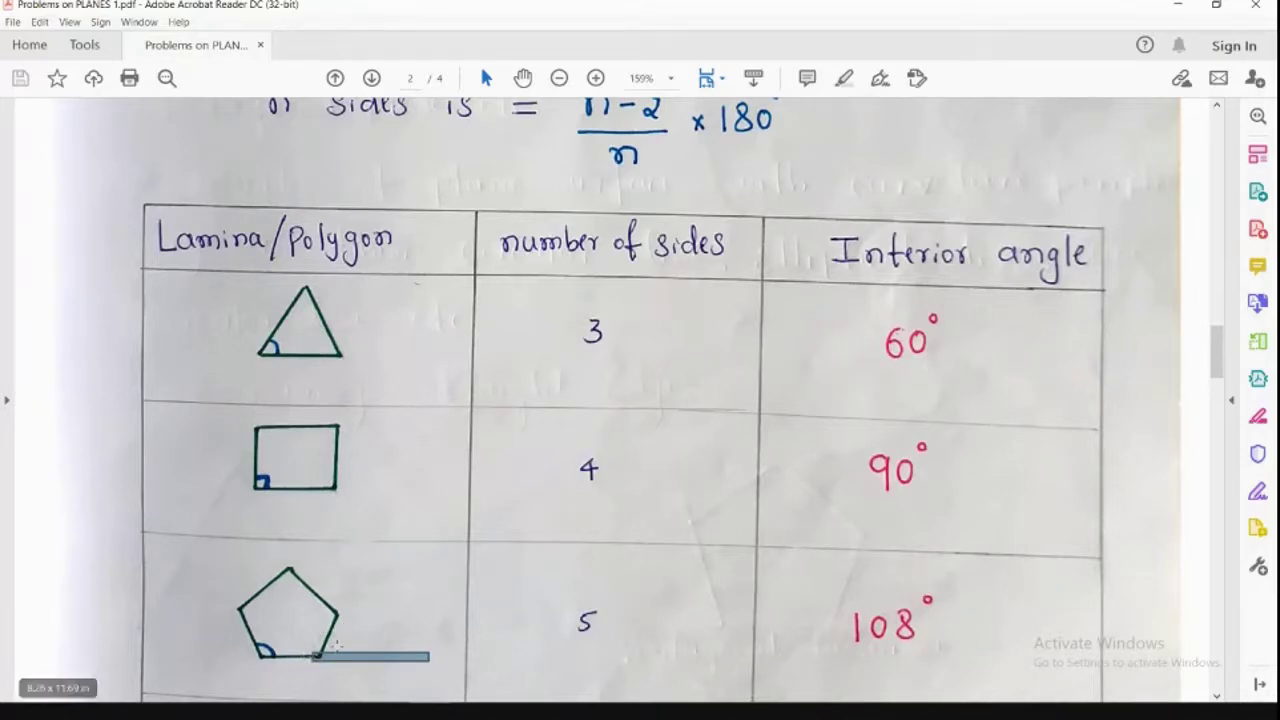
pyautogui.scroll(-3, 375, 549)
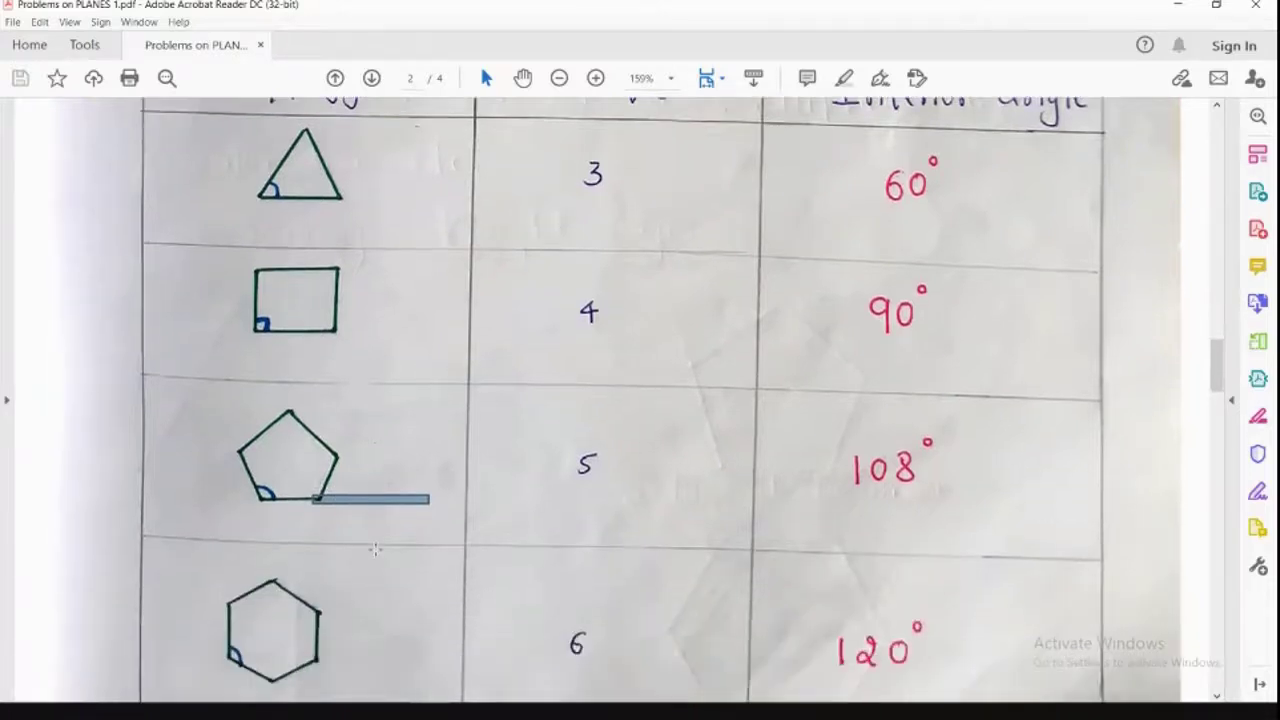
pyautogui.scroll(-1, 375, 549)
pyautogui.scroll(-7, 375, 549)
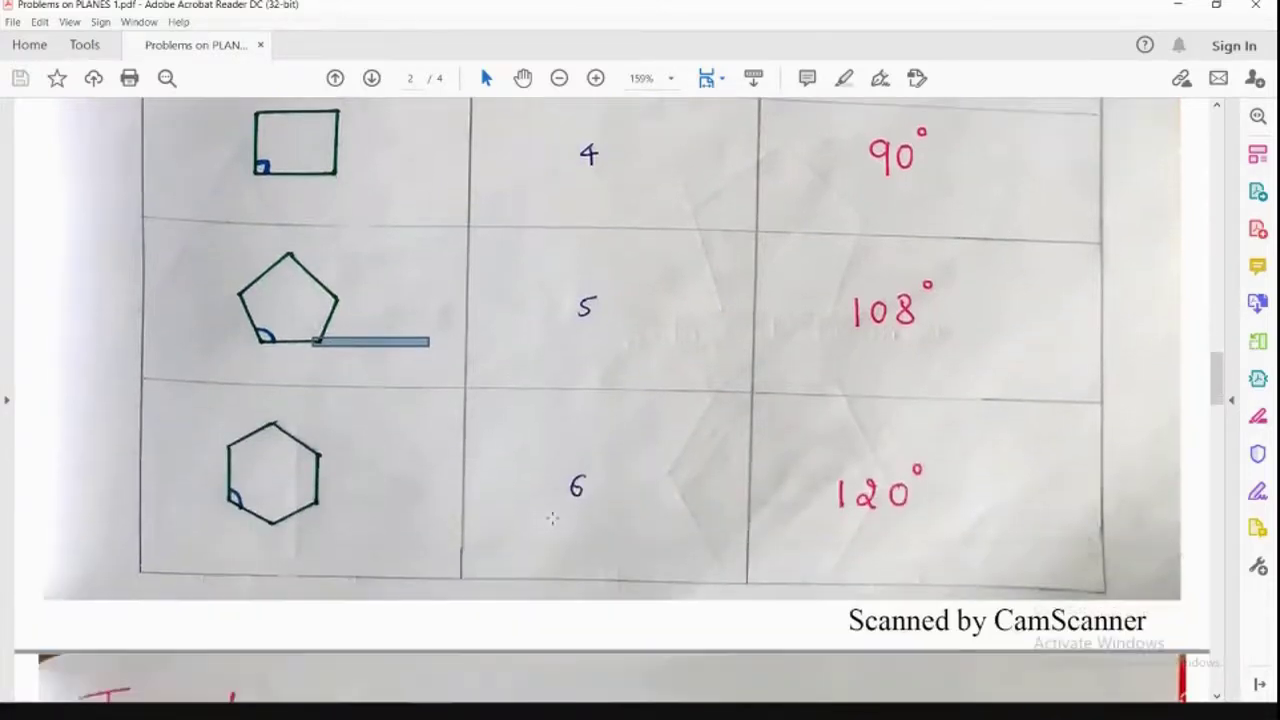
# Examine the triangle sketch with its marked angles on page 3 and the start of the Types of Triangle table.
pyautogui.scroll(-5, 535, 509)
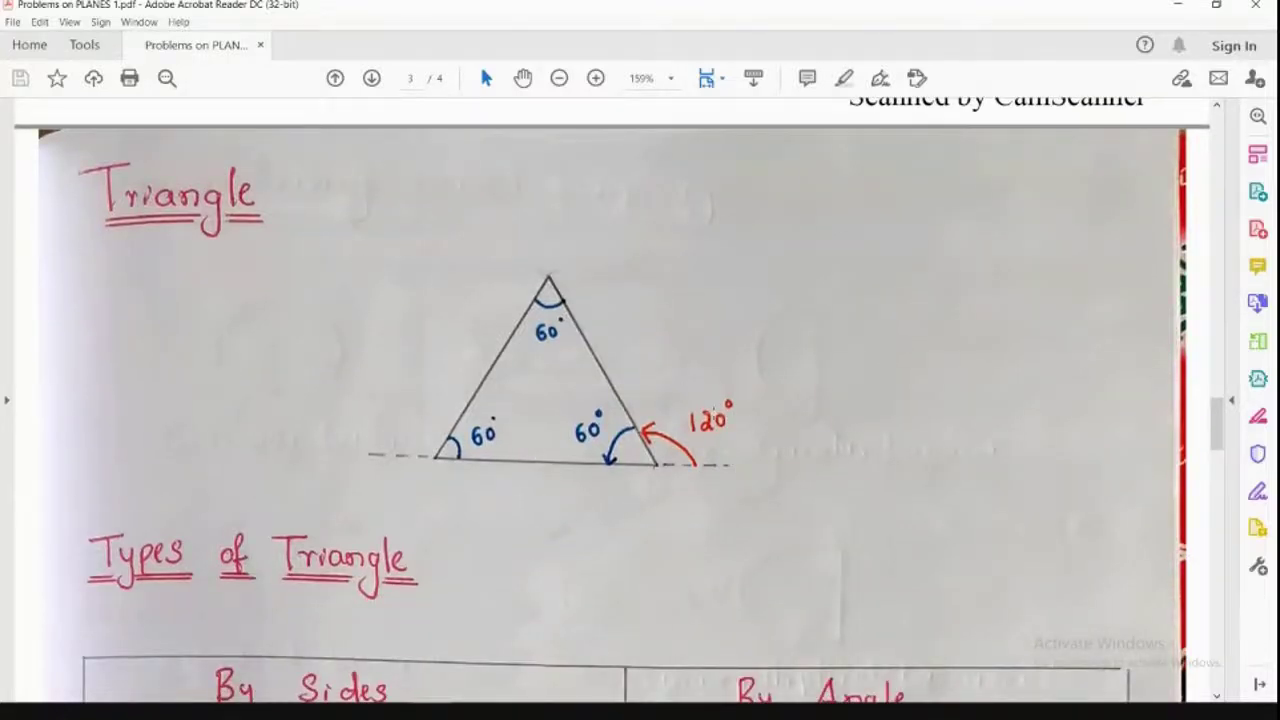
pyautogui.scroll(-3, 712, 413)
pyautogui.scroll(-3, 712, 413)
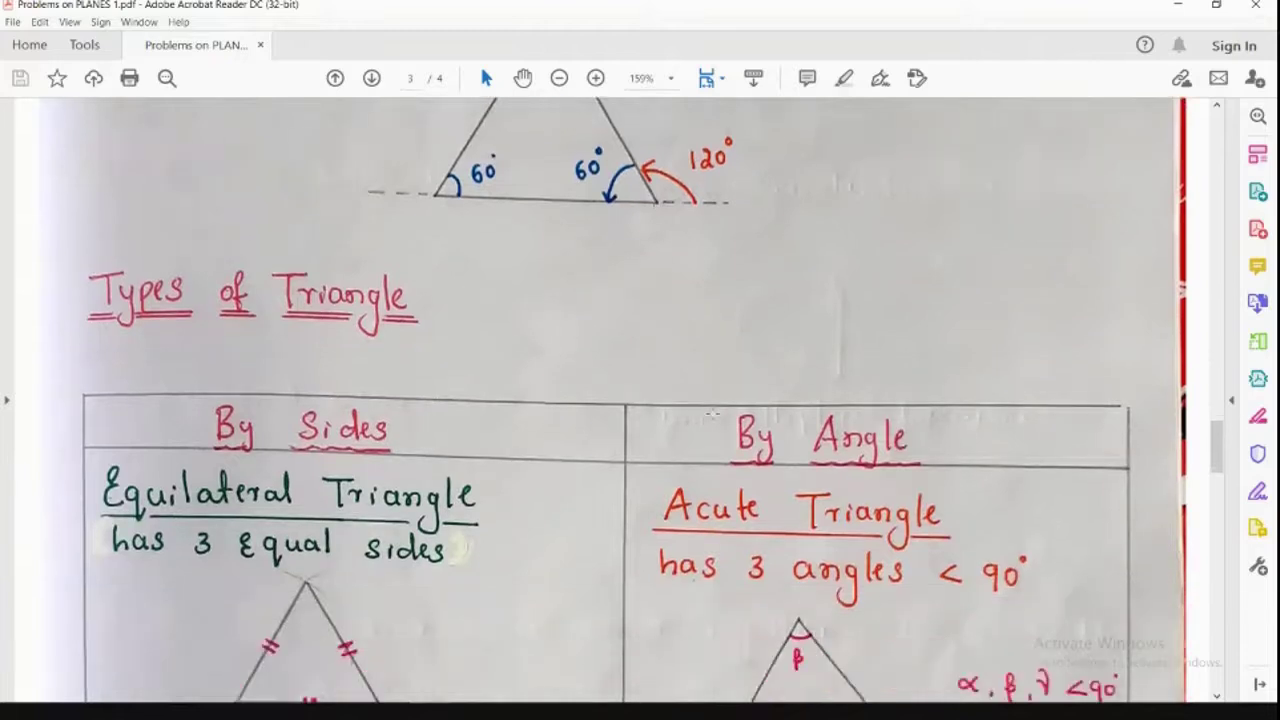
# Examine the Types of Triangle table, comparing triangles classified by sides with those classified by angle.
pyautogui.scroll(-3, 712, 413)
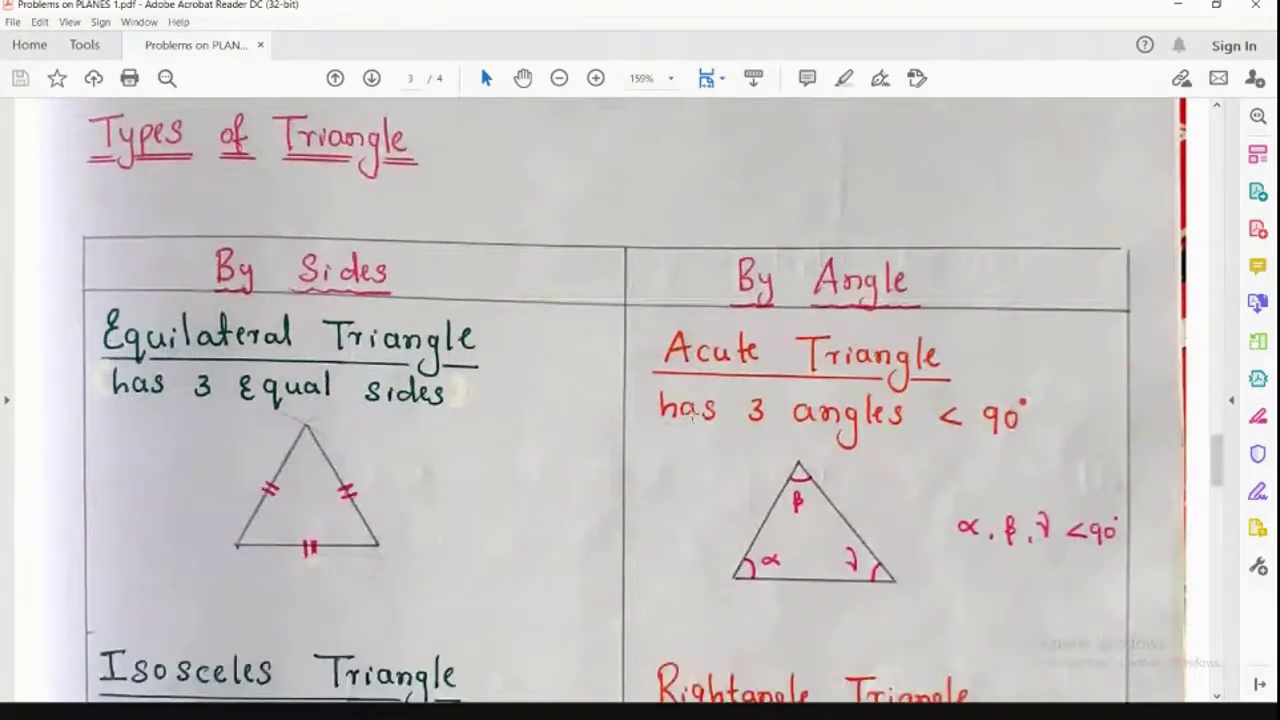
pyautogui.scroll(-1, 692, 413)
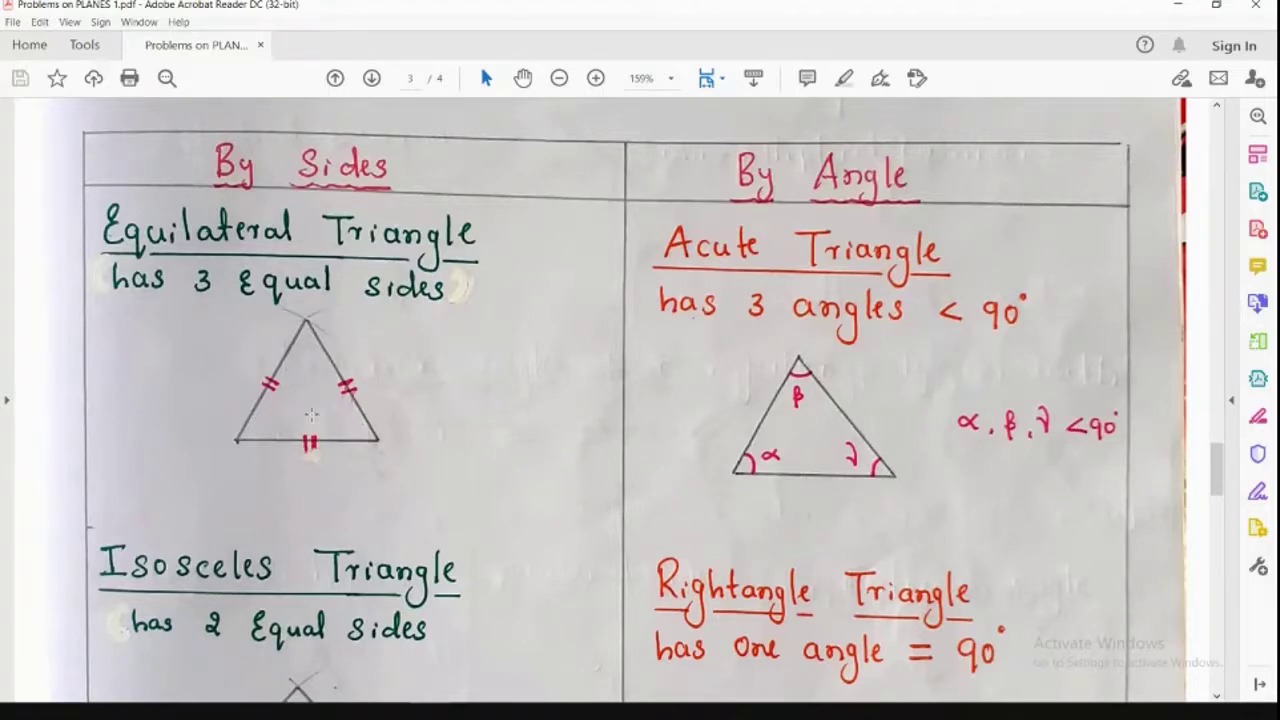
pyautogui.scroll(-1, 319, 414)
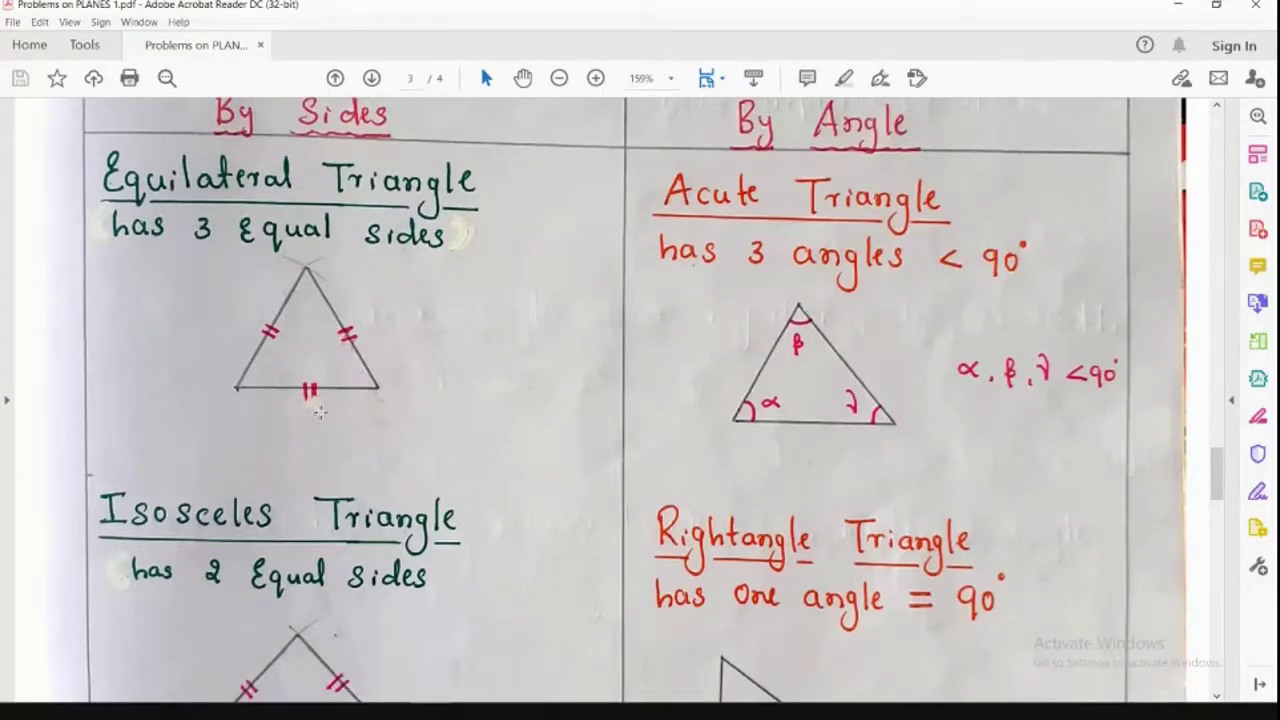
pyautogui.scroll(-1, 319, 412)
pyautogui.scroll(1, 319, 412)
pyautogui.scroll(-2, 482, 455)
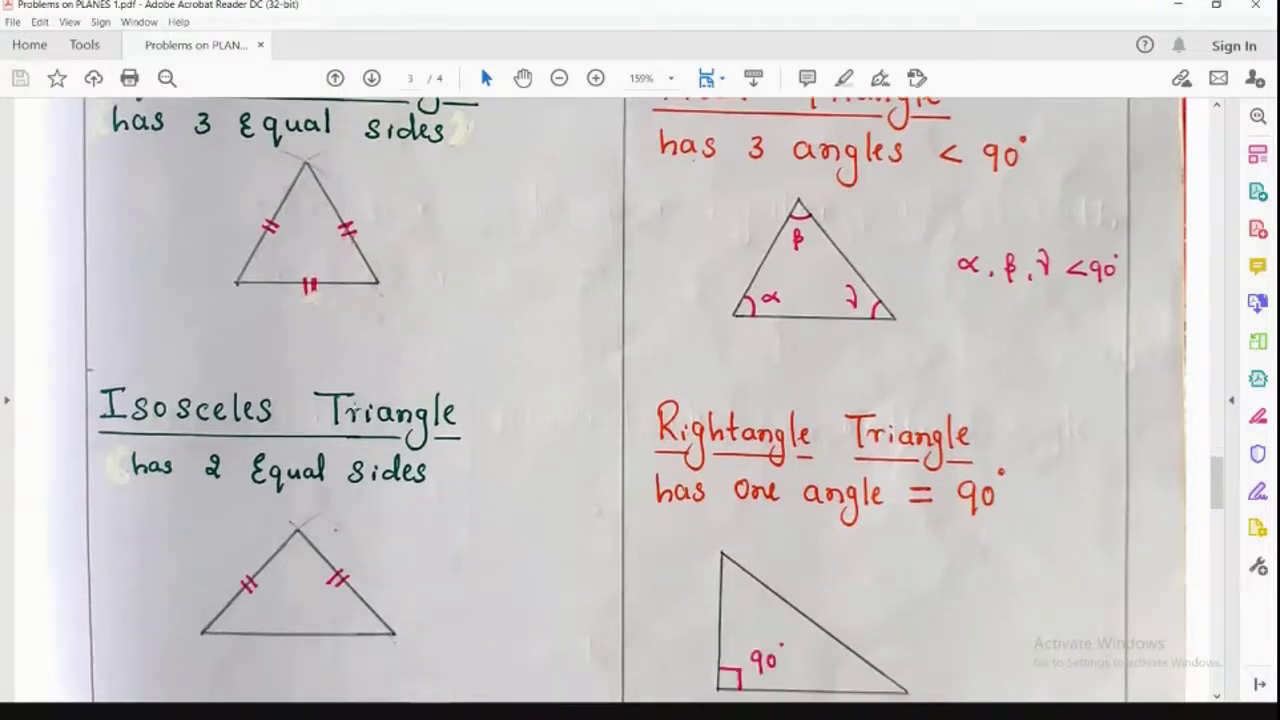
pyautogui.scroll(2, 482, 455)
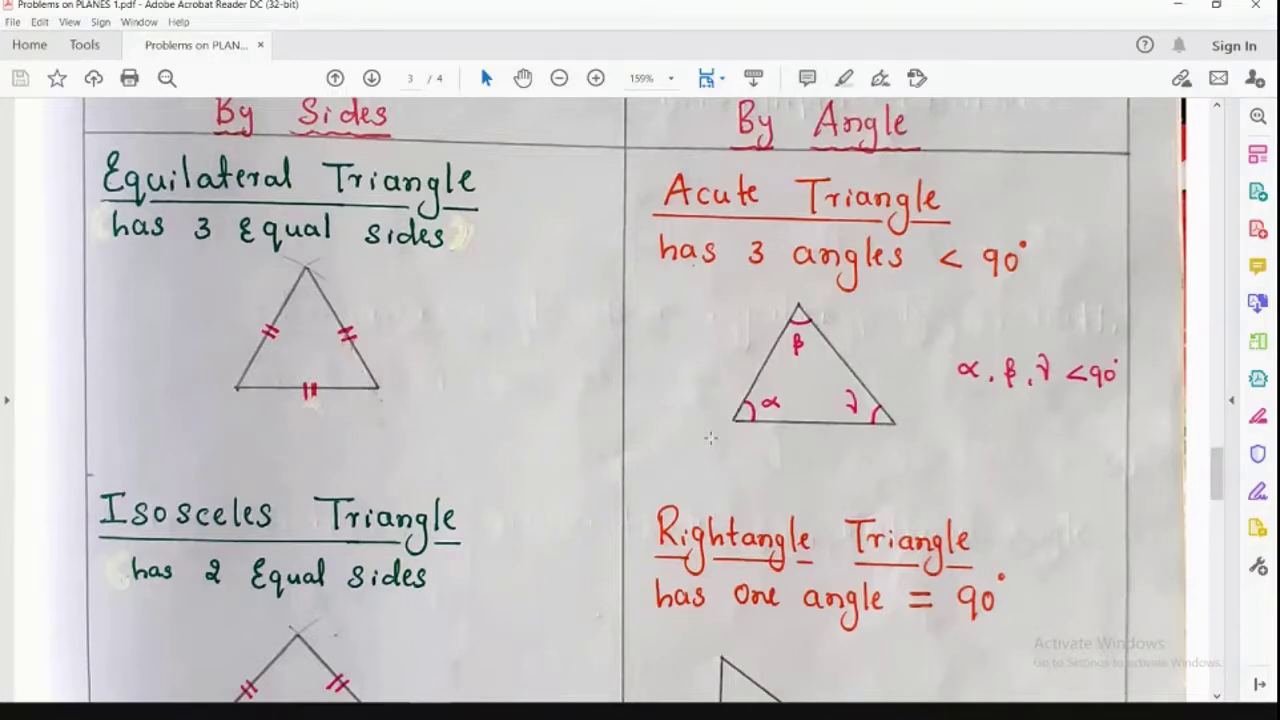
pyautogui.scroll(-1, 710, 437)
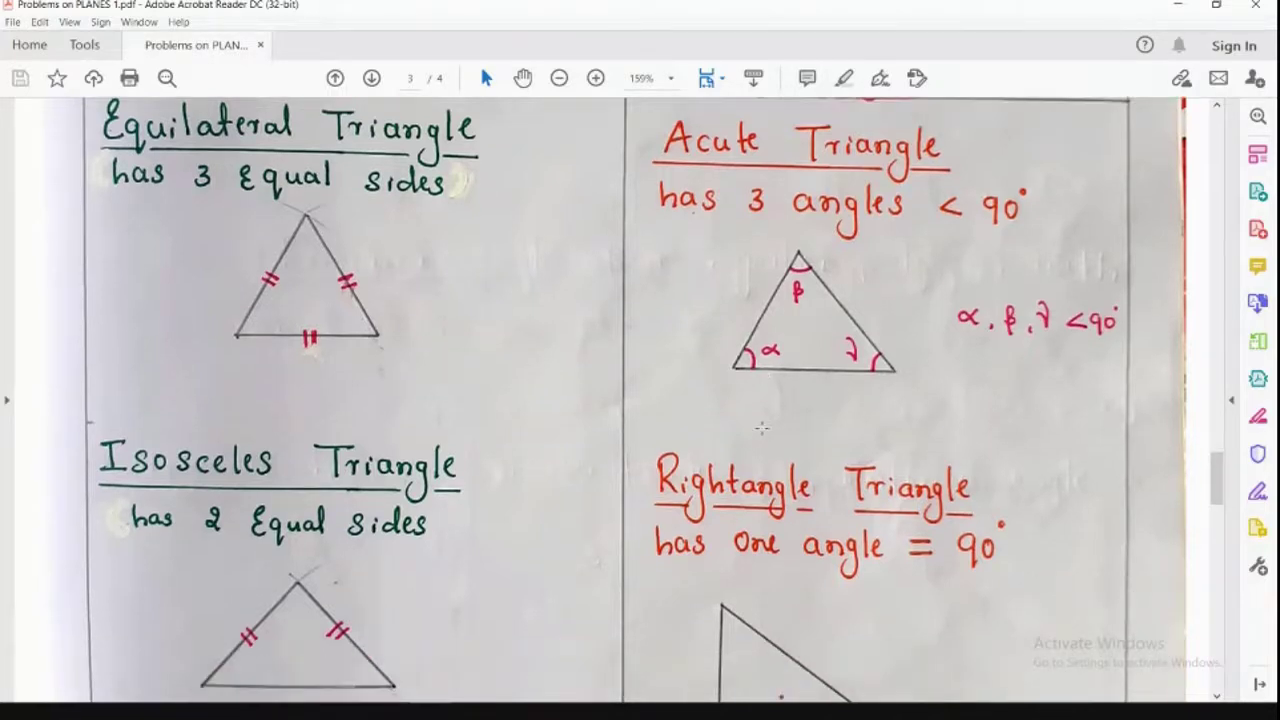
pyautogui.scroll(-1, 760, 430)
pyautogui.scroll(-4, 653, 400)
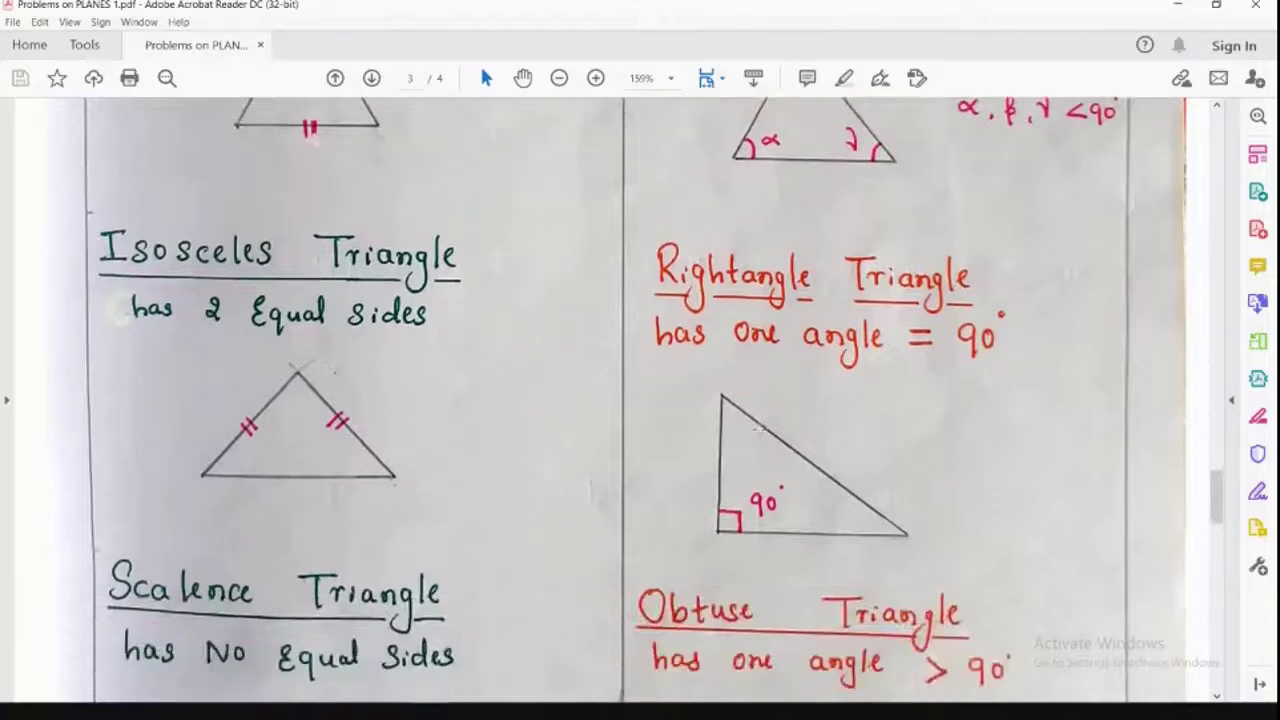
pyautogui.scroll(-3, 452, 405)
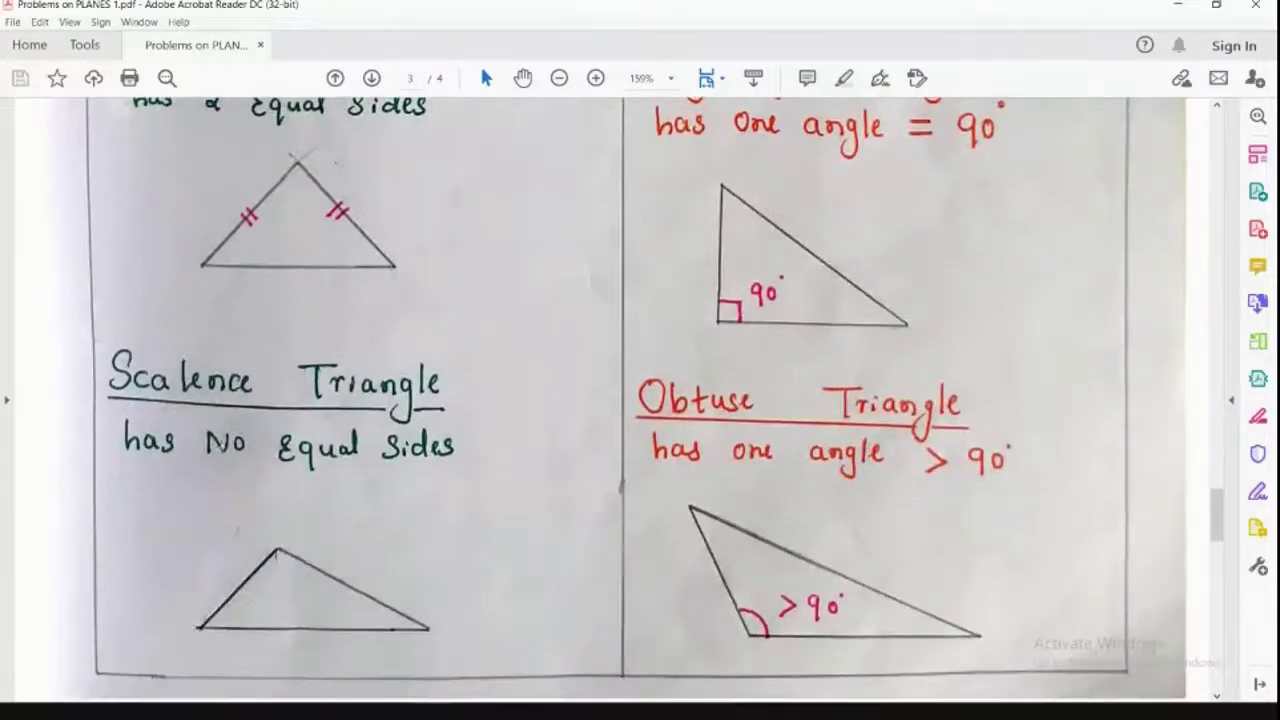
pyautogui.scroll(-6, 715, 408)
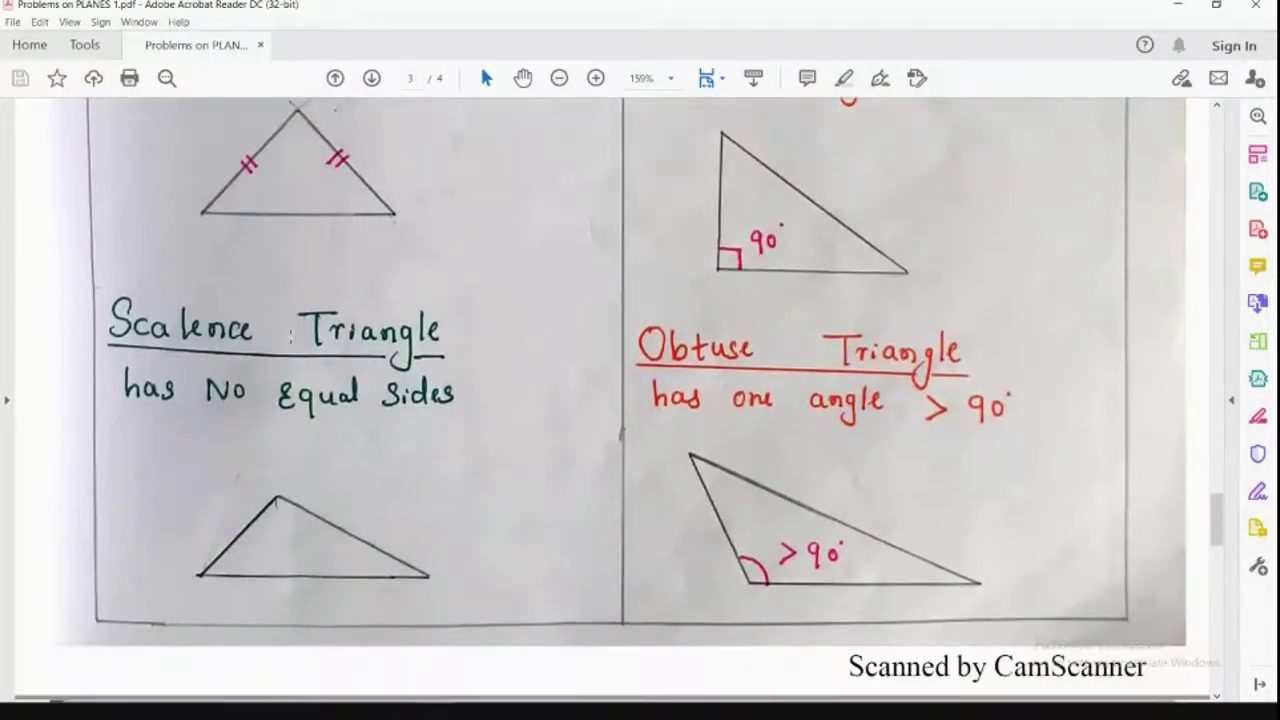
# Examine the pentagon and hexagon sketches with their interior and exterior angles on the PDF's last page.
pyautogui.scroll(-15, 715, 408)
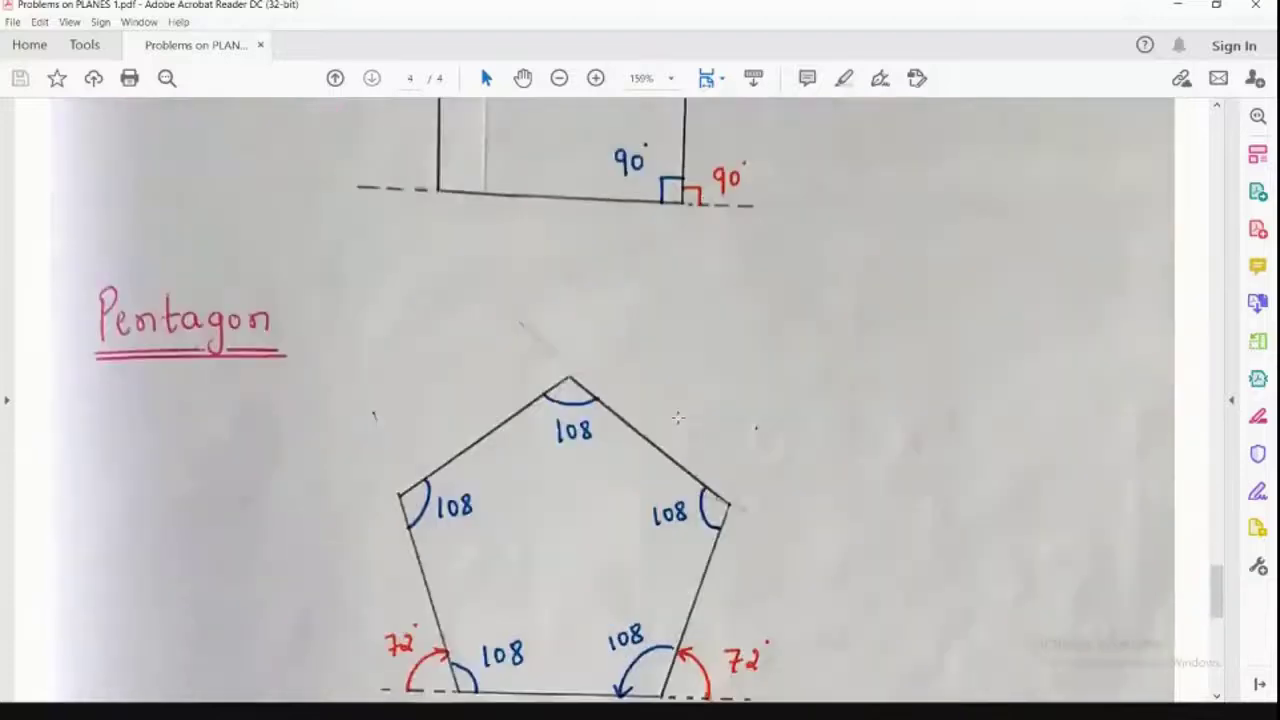
pyautogui.scroll(-9, 680, 412)
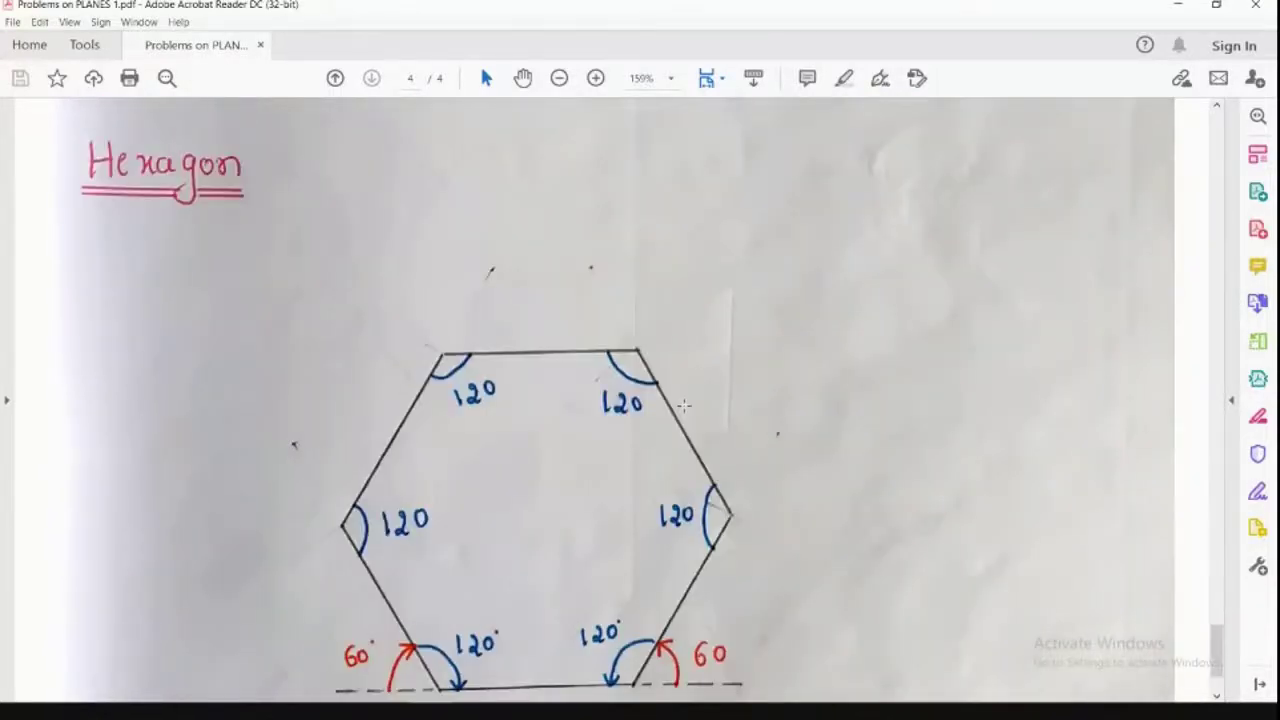
pyautogui.scroll(5, 683, 405)
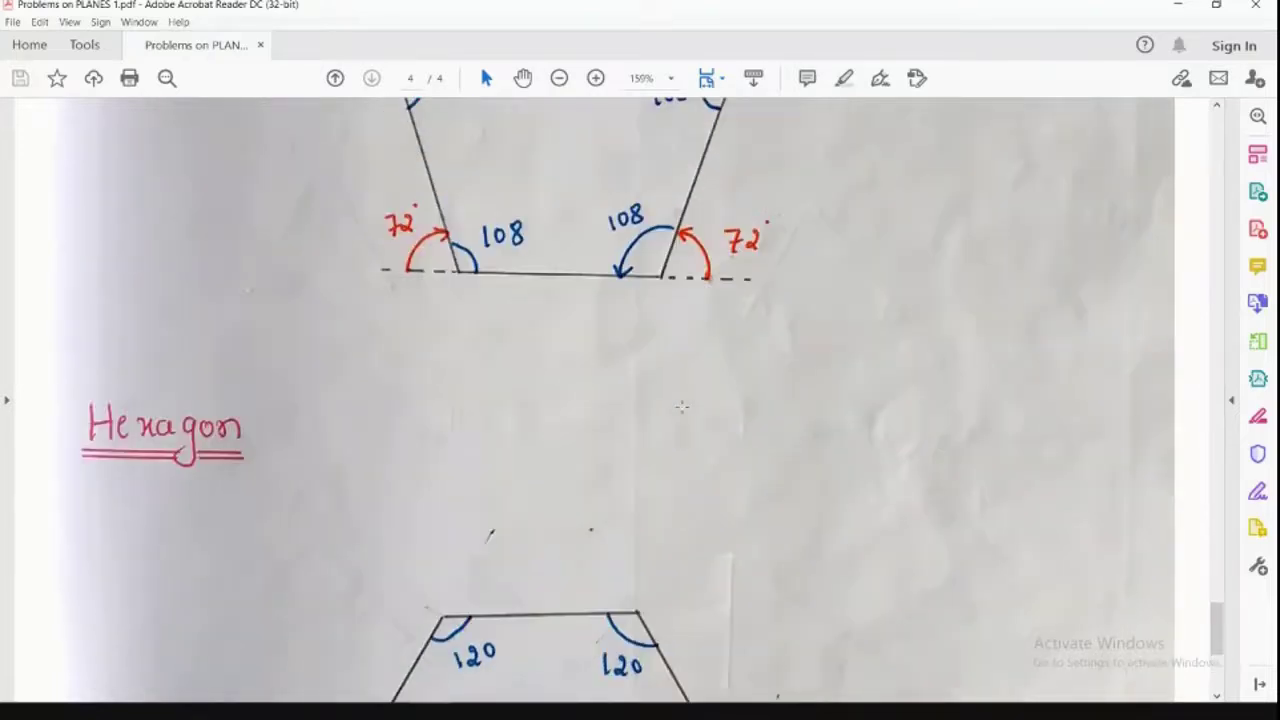
pyautogui.scroll(4, 681, 406)
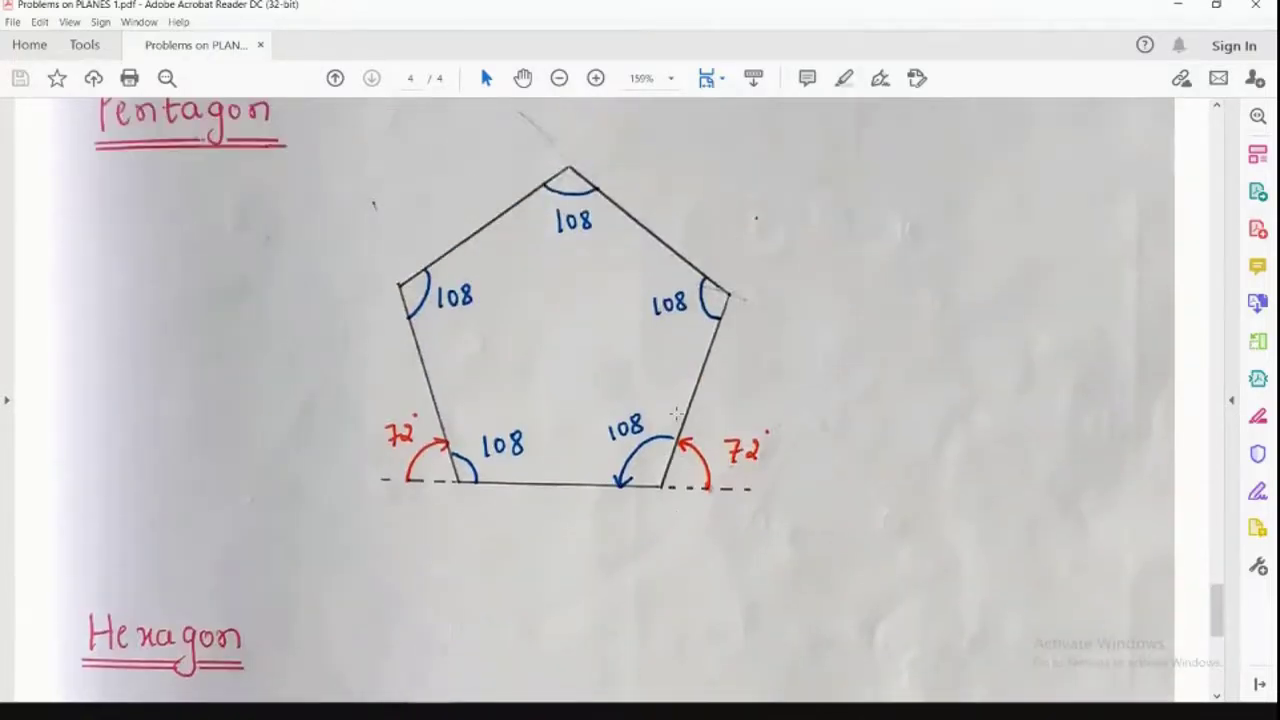
pyautogui.scroll(2, 676, 412)
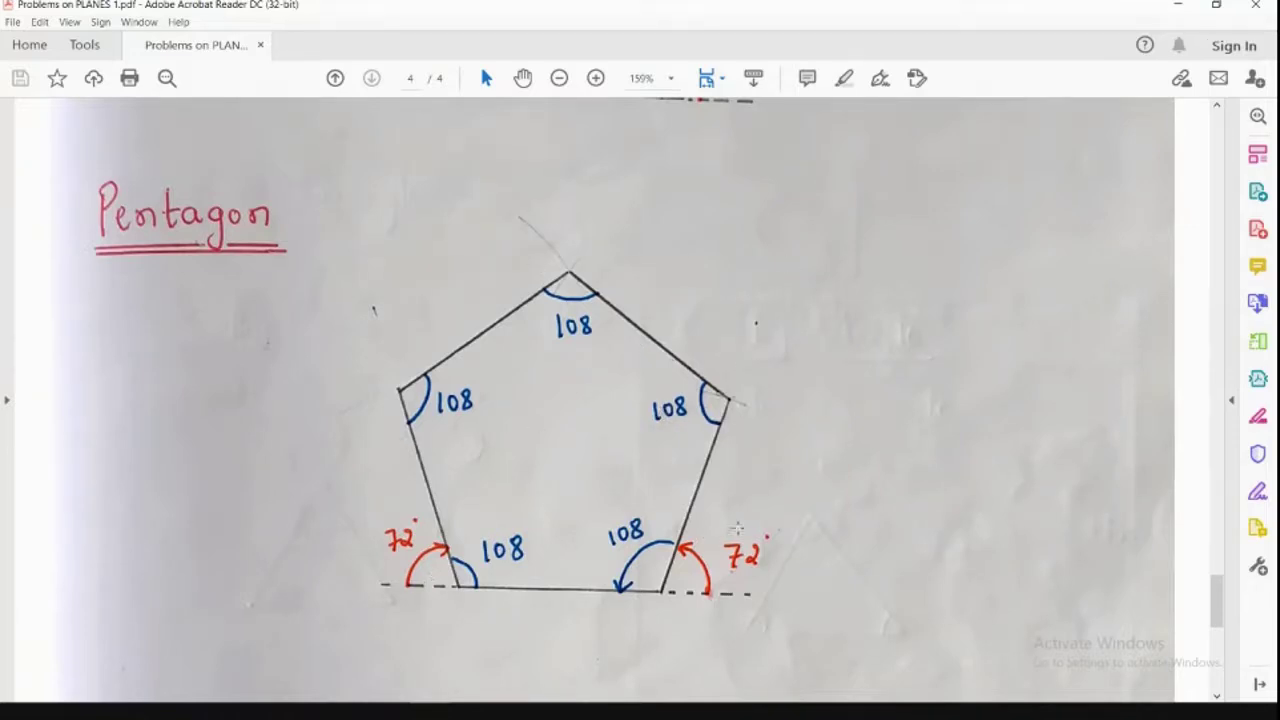
pyautogui.scroll(-6, 658, 512)
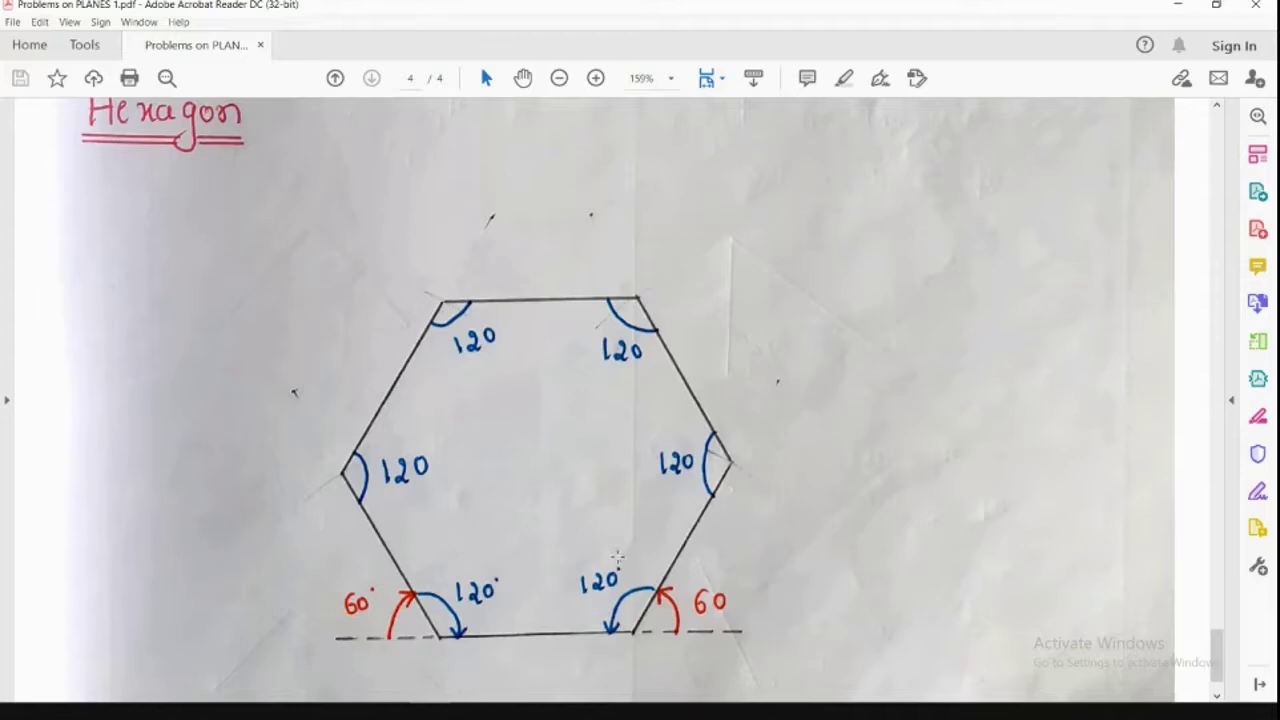
pyautogui.scroll(-2, 615, 560)
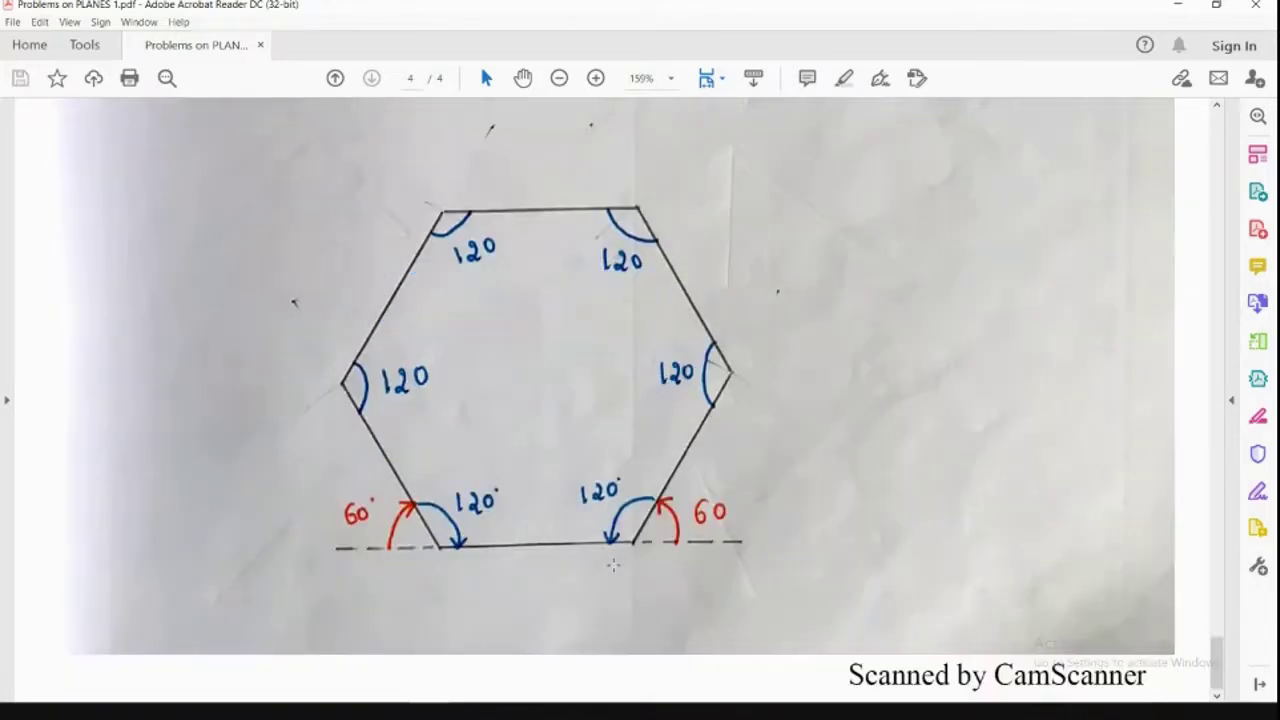
# Return to the polygon table on page 2 and review each shape's number of sides and interior angle, from triangle to hexagon.
pyautogui.scroll(2, 611, 566)
pyautogui.scroll(12, 611, 566)
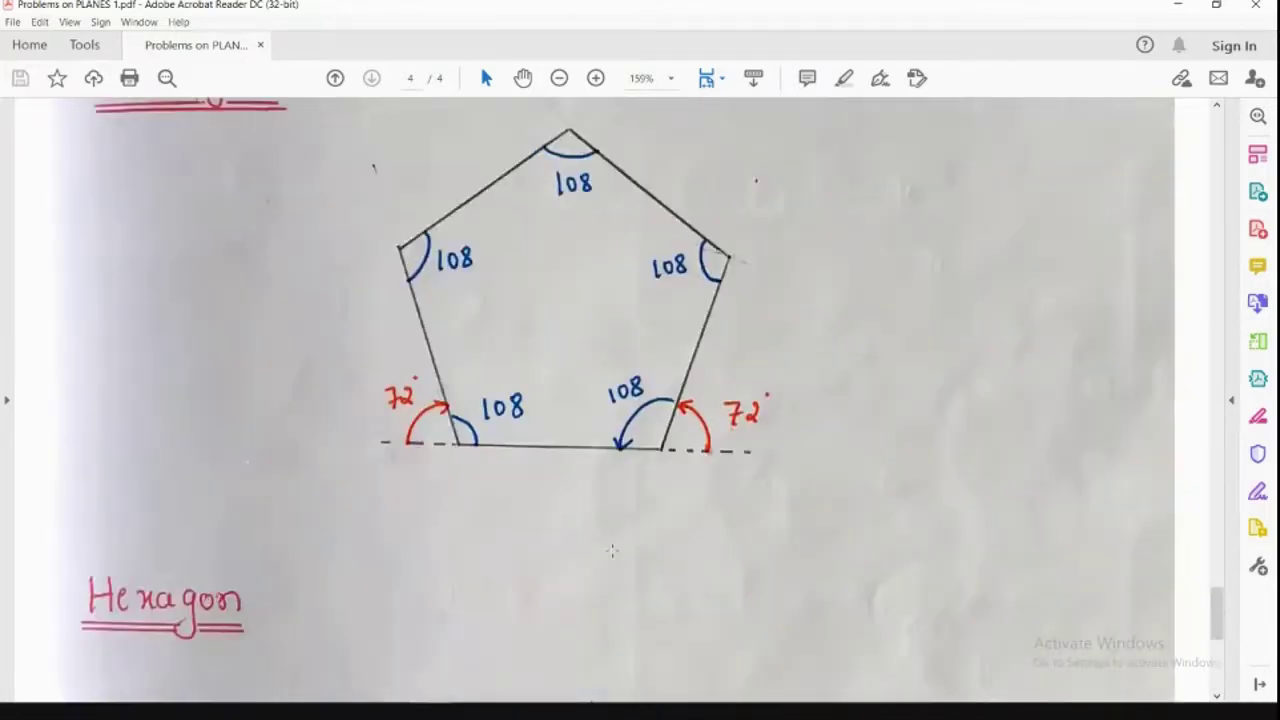
pyautogui.scroll(15, 614, 546)
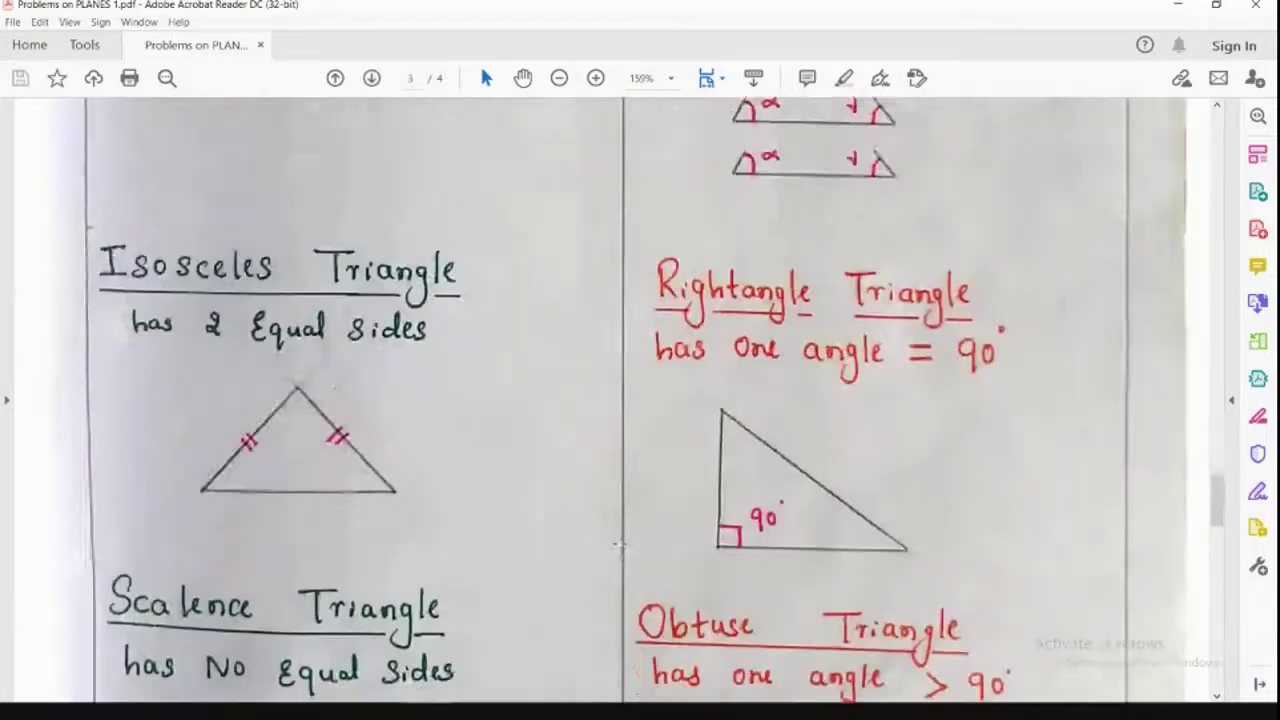
pyautogui.scroll(5, 617, 540)
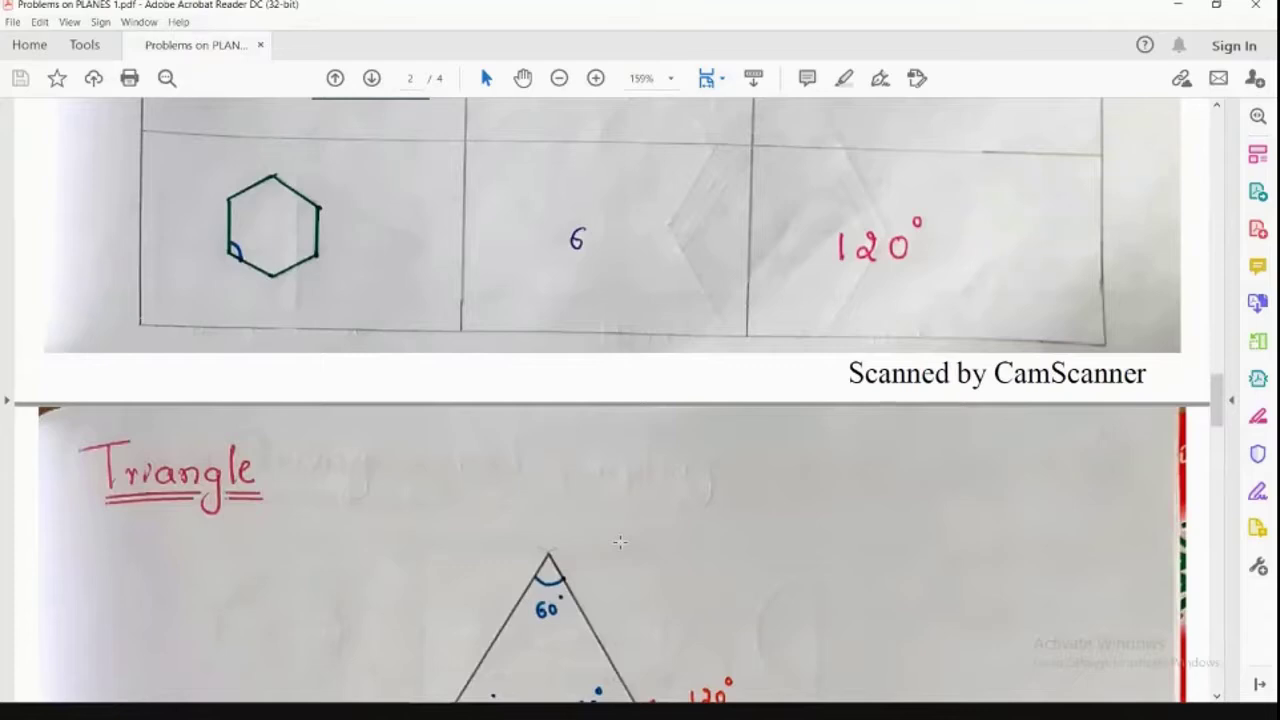
pyautogui.scroll(10, 620, 541)
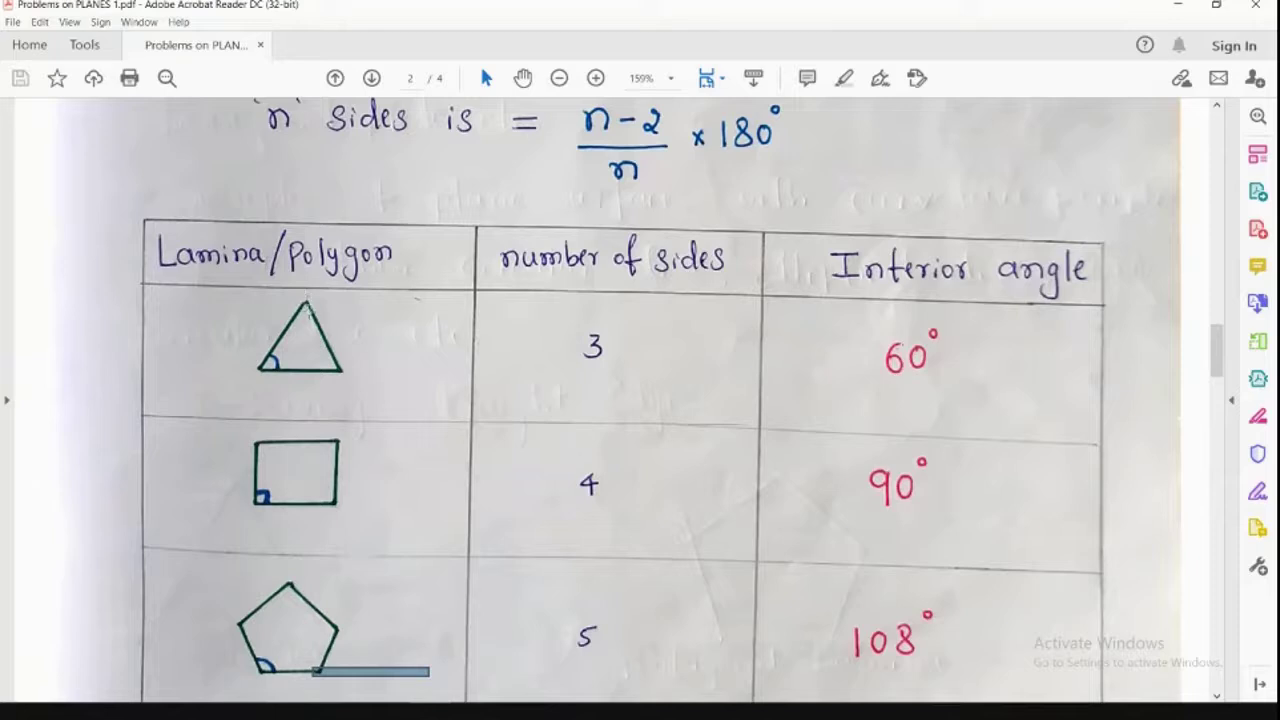
pyautogui.moveTo(308, 304); pyautogui.dragTo(311, 307)
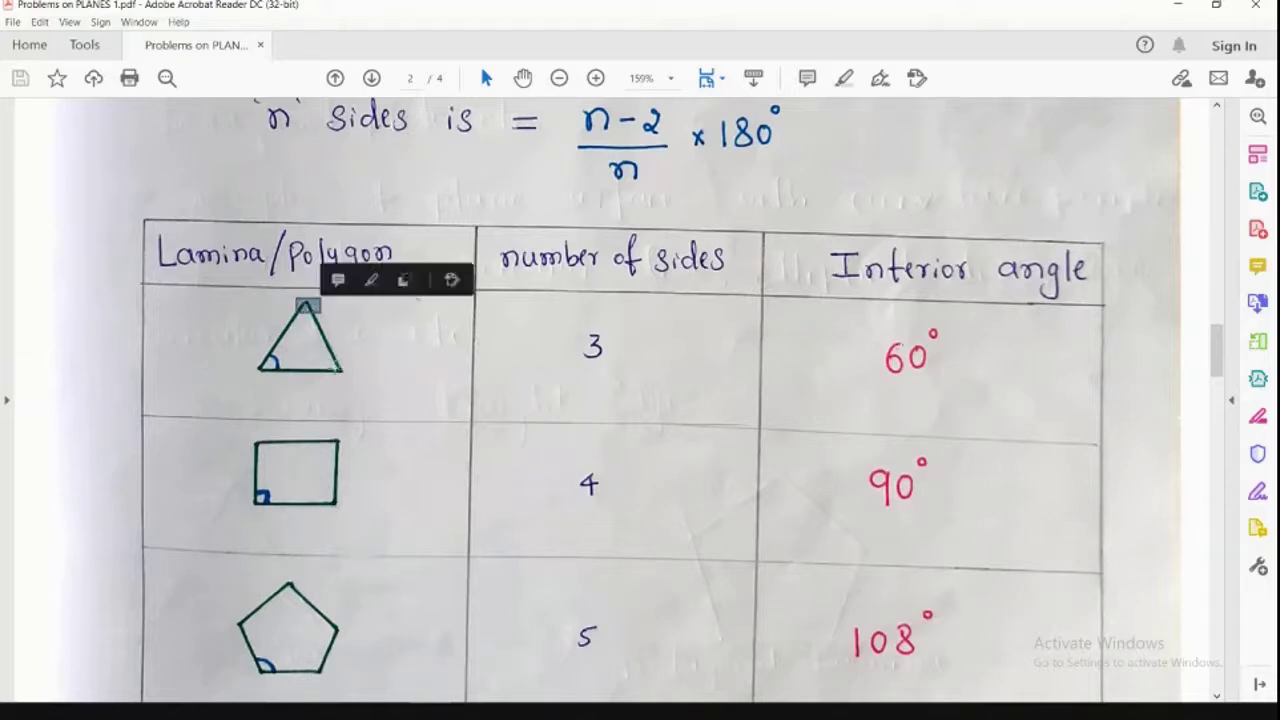
pyautogui.moveTo(343, 372)
pyautogui.mouseDown()
pyautogui.moveTo(333, 330)
pyautogui.moveTo(276, 331)
pyautogui.mouseUp()
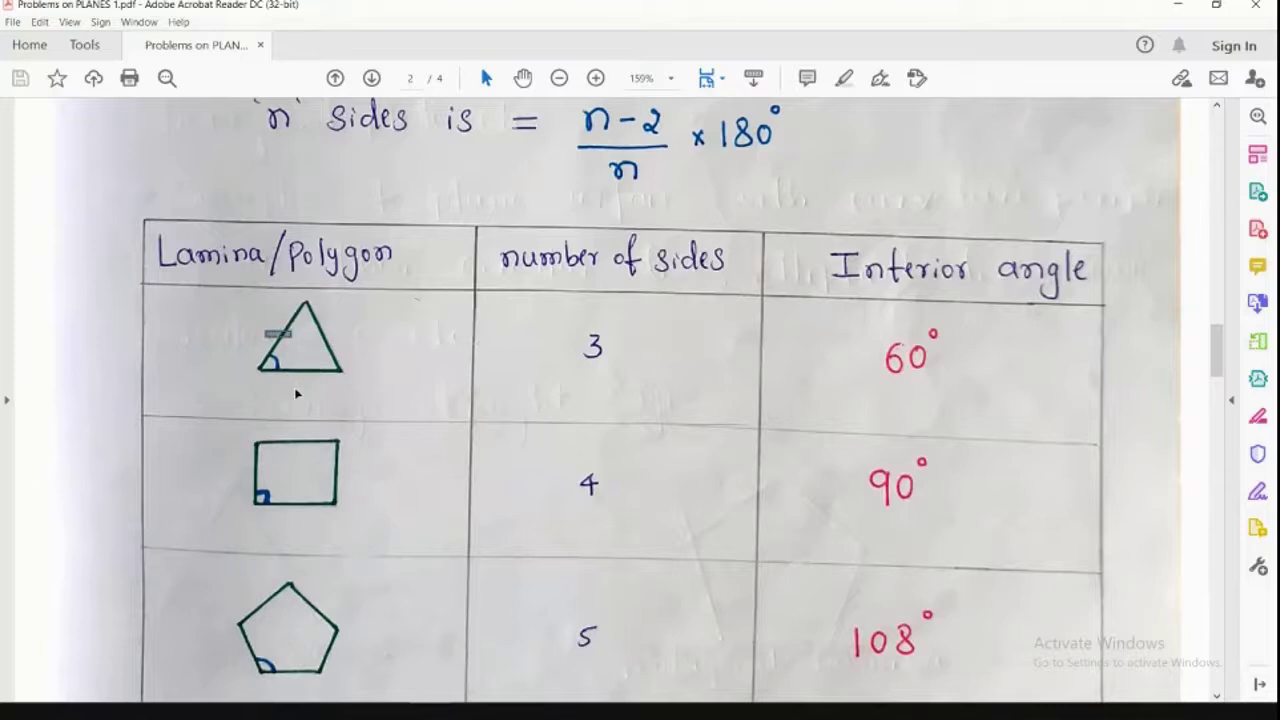
pyautogui.click(317, 427)
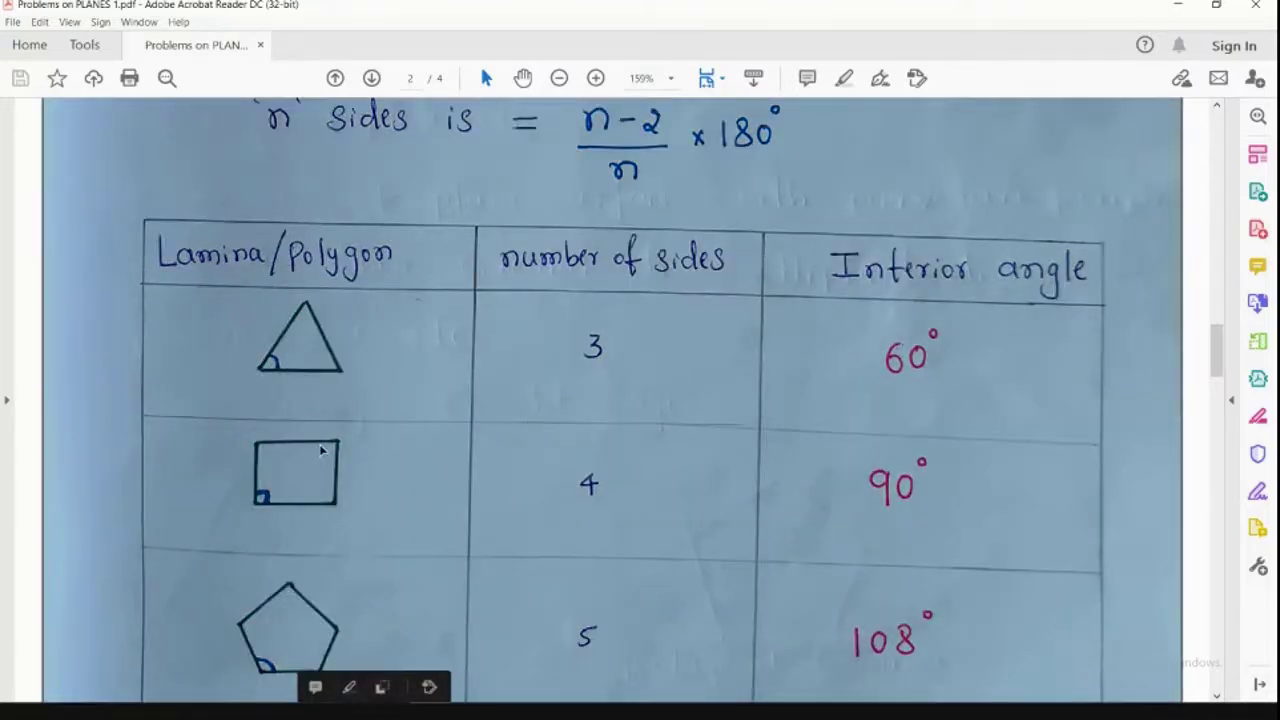
pyautogui.scroll(-3, 322, 450)
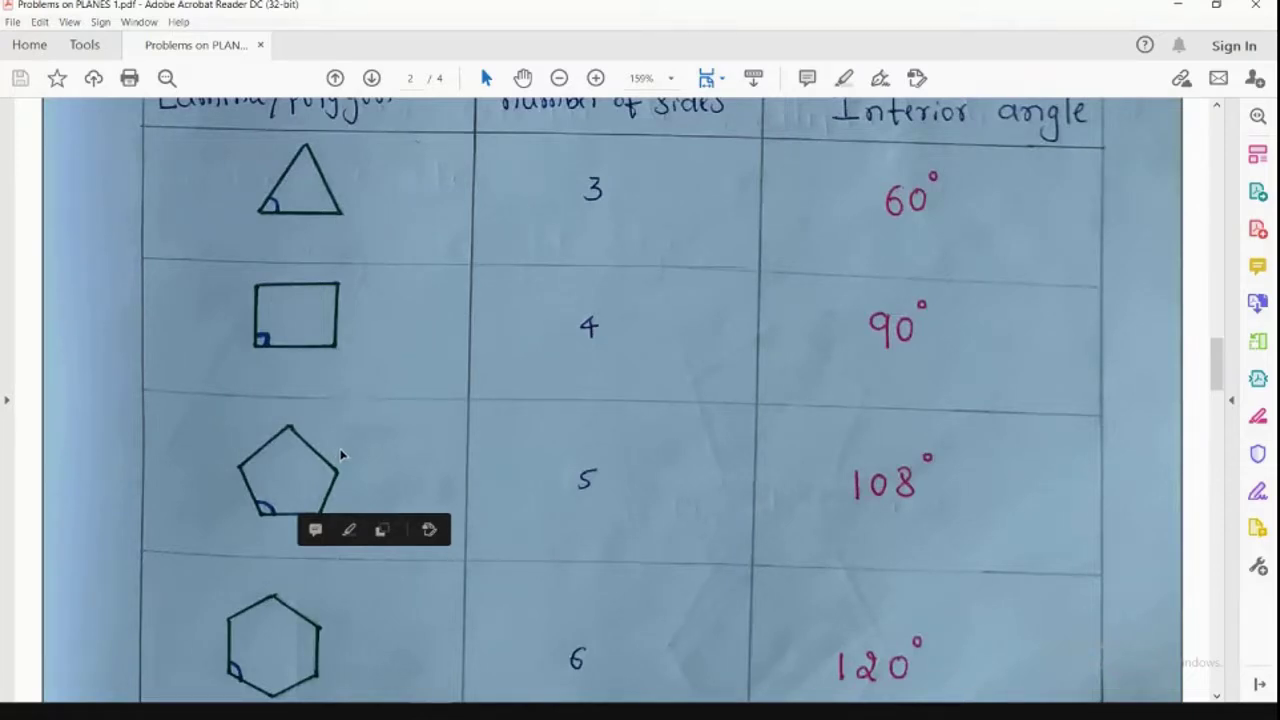
pyautogui.scroll(-5, 342, 451)
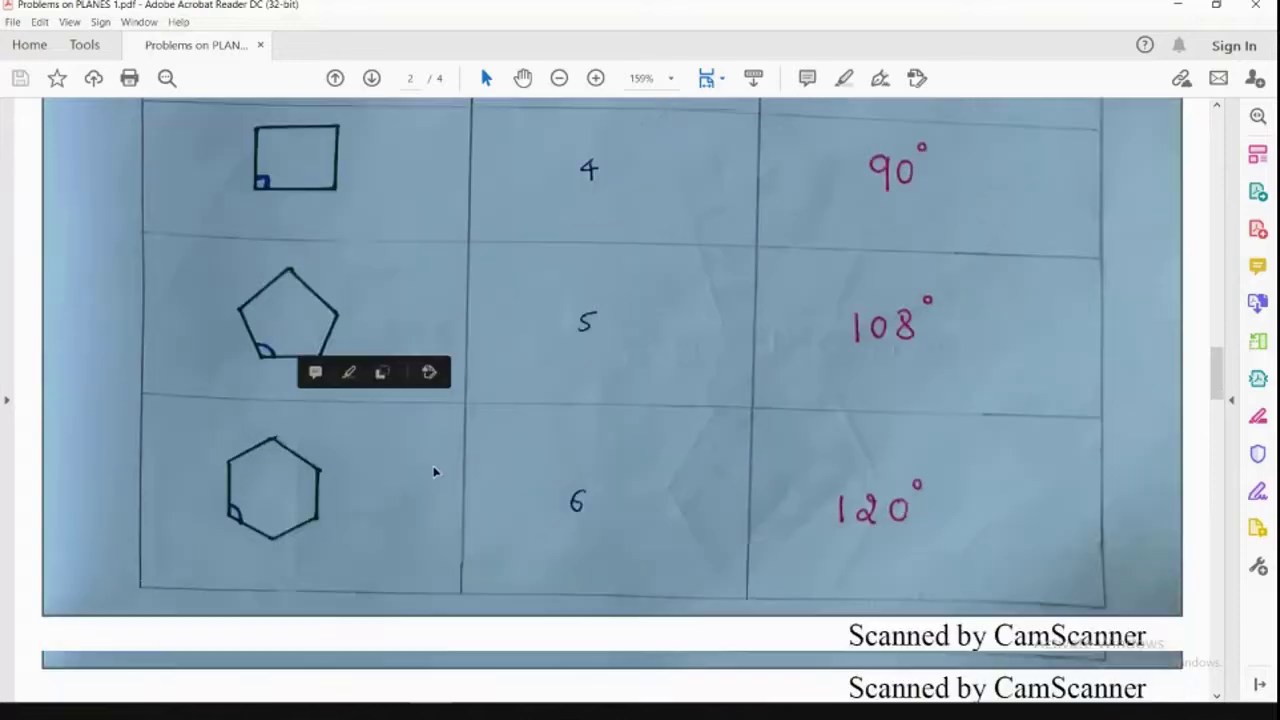
pyautogui.scroll(-2, 342, 451)
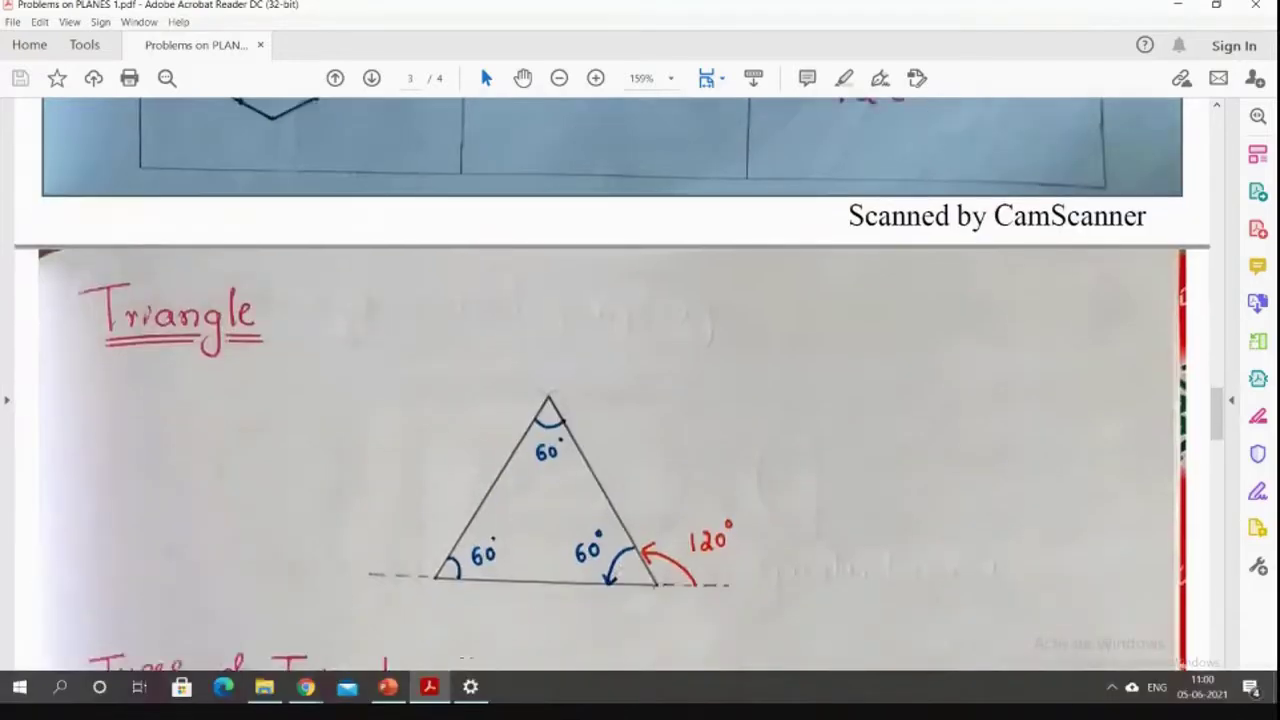
# Switch to the Projections of Planes presentation in PowerPoint and start the slide show at its first slide.
pyautogui.click(389, 688)
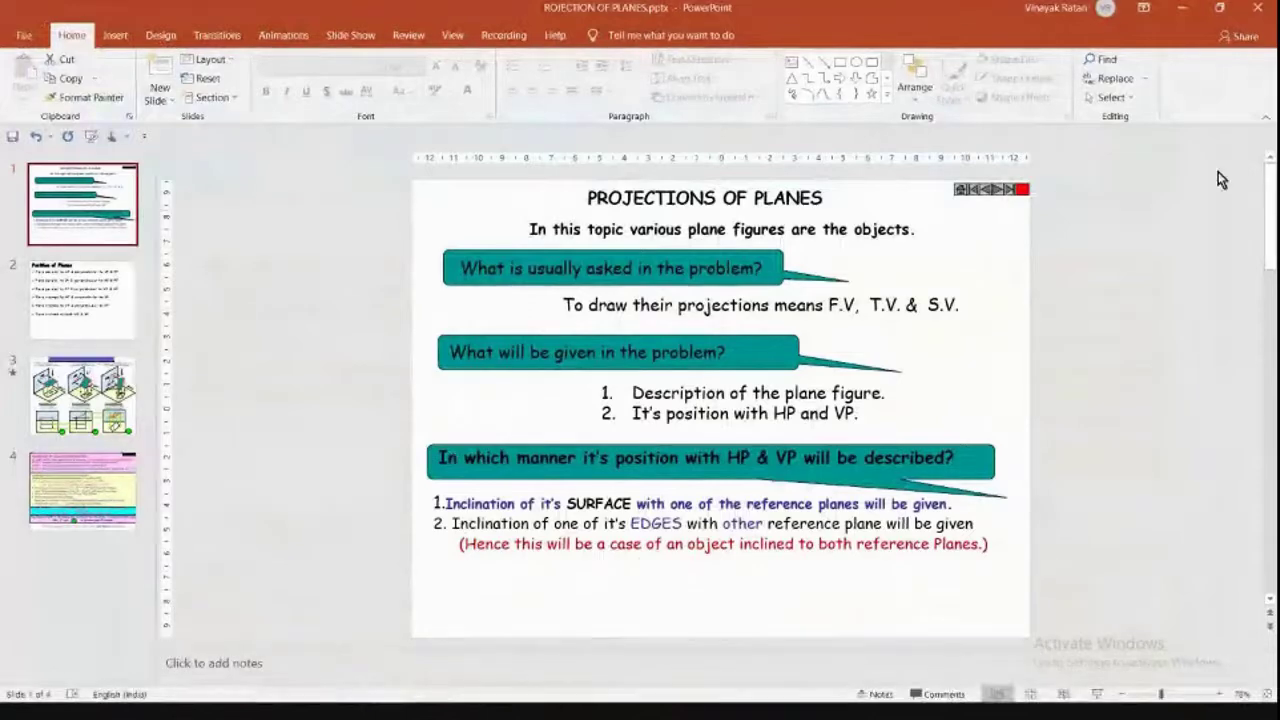
pyautogui.click(1098, 697)
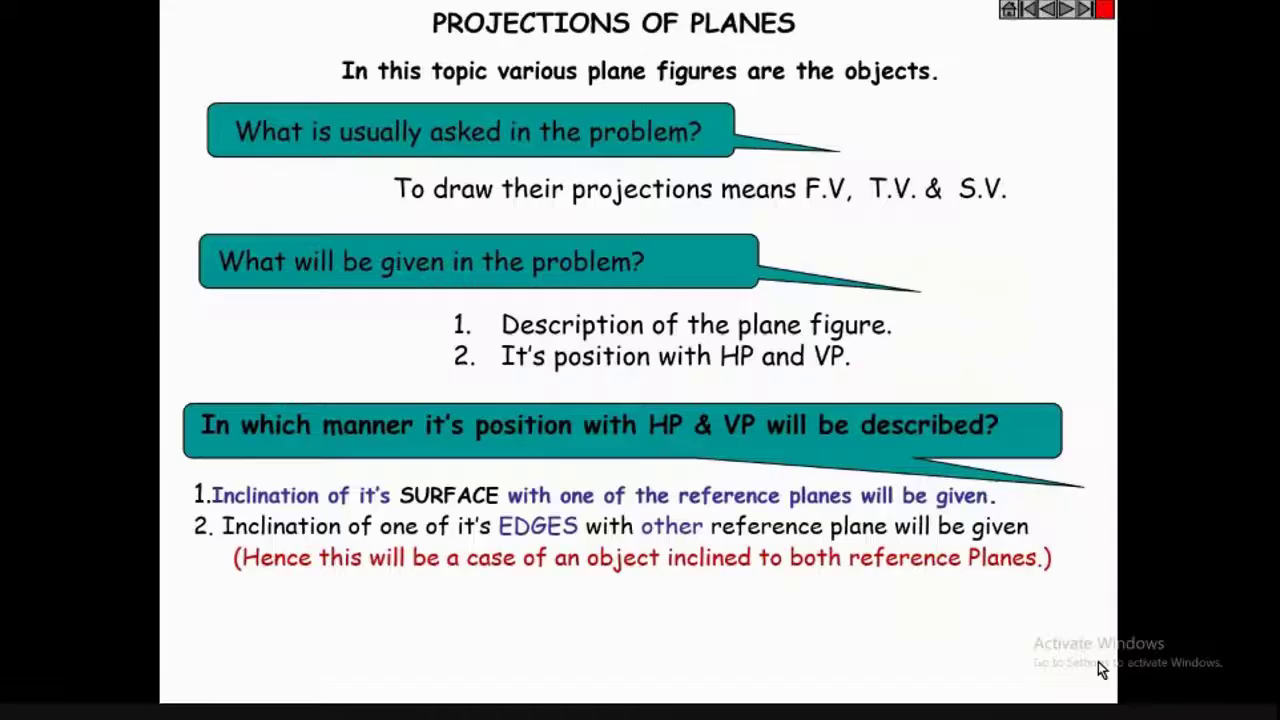
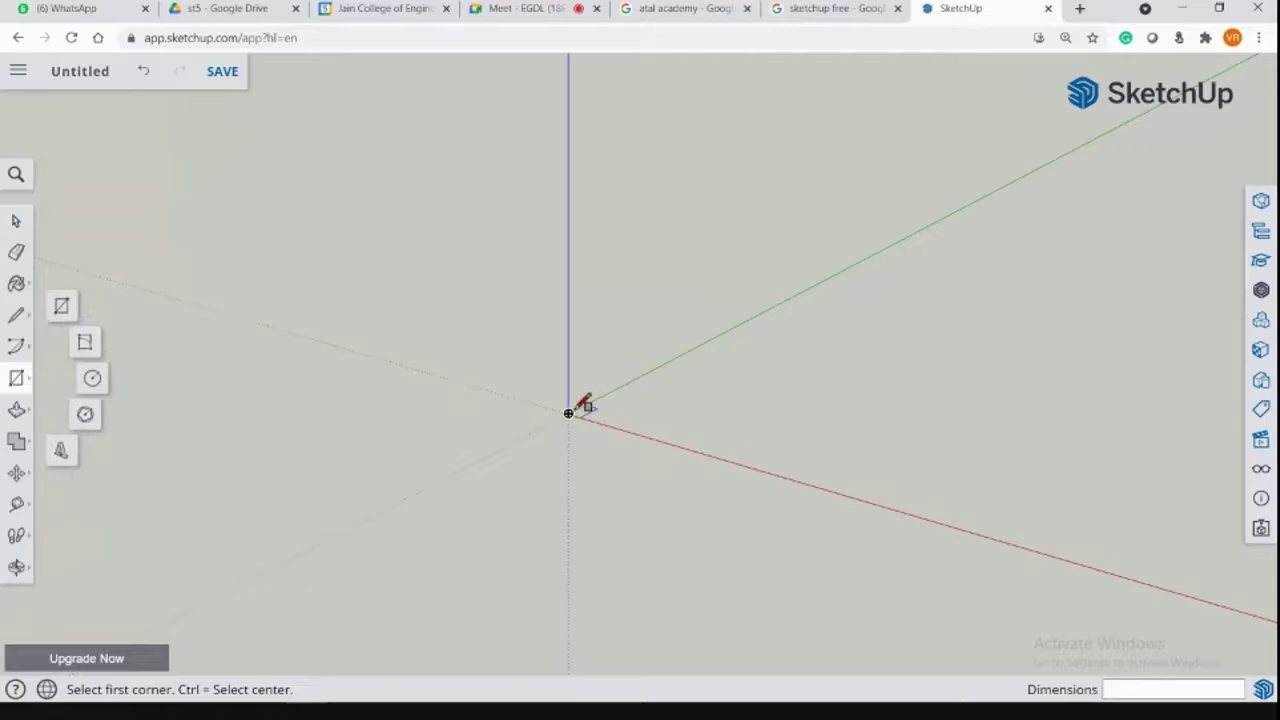
# In SketchUp, draw a horizontal rectangle about 7628 by 3429 mm from the origin and a vertical rectangle standing on its red-axis edge.
pyautogui.click(570, 411)
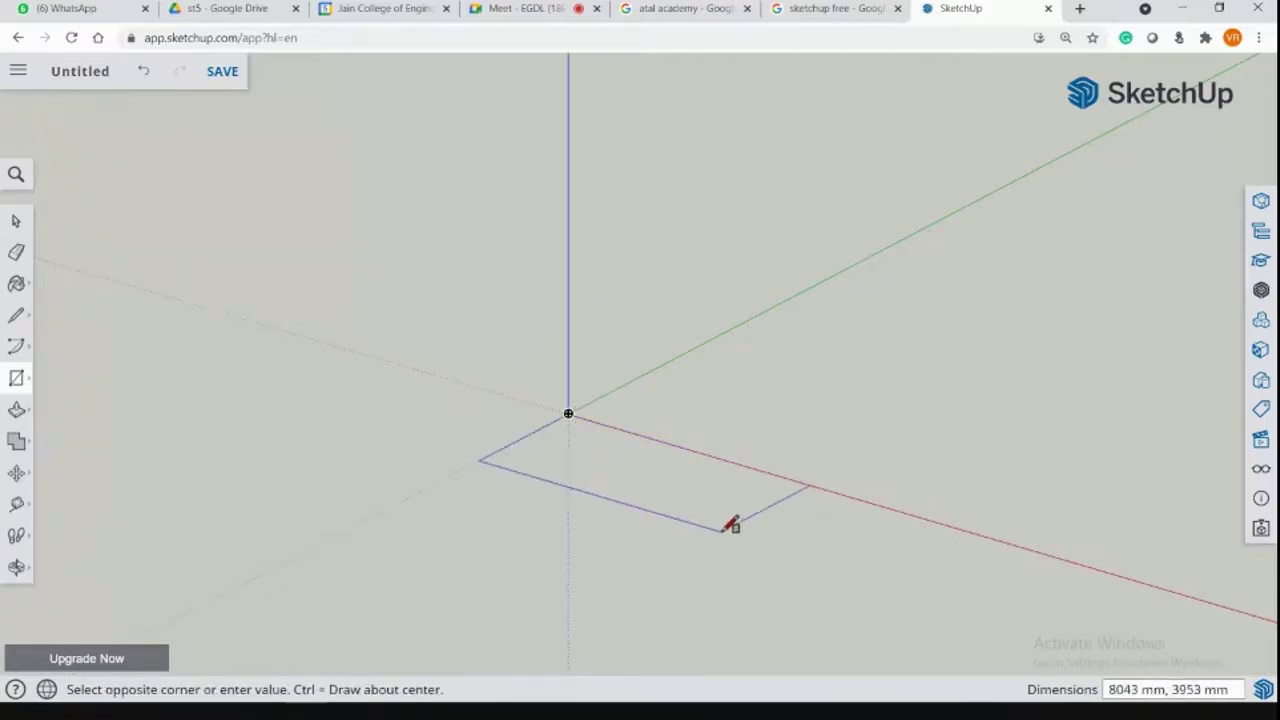
pyautogui.click(731, 517)
pyautogui.click(568, 413)
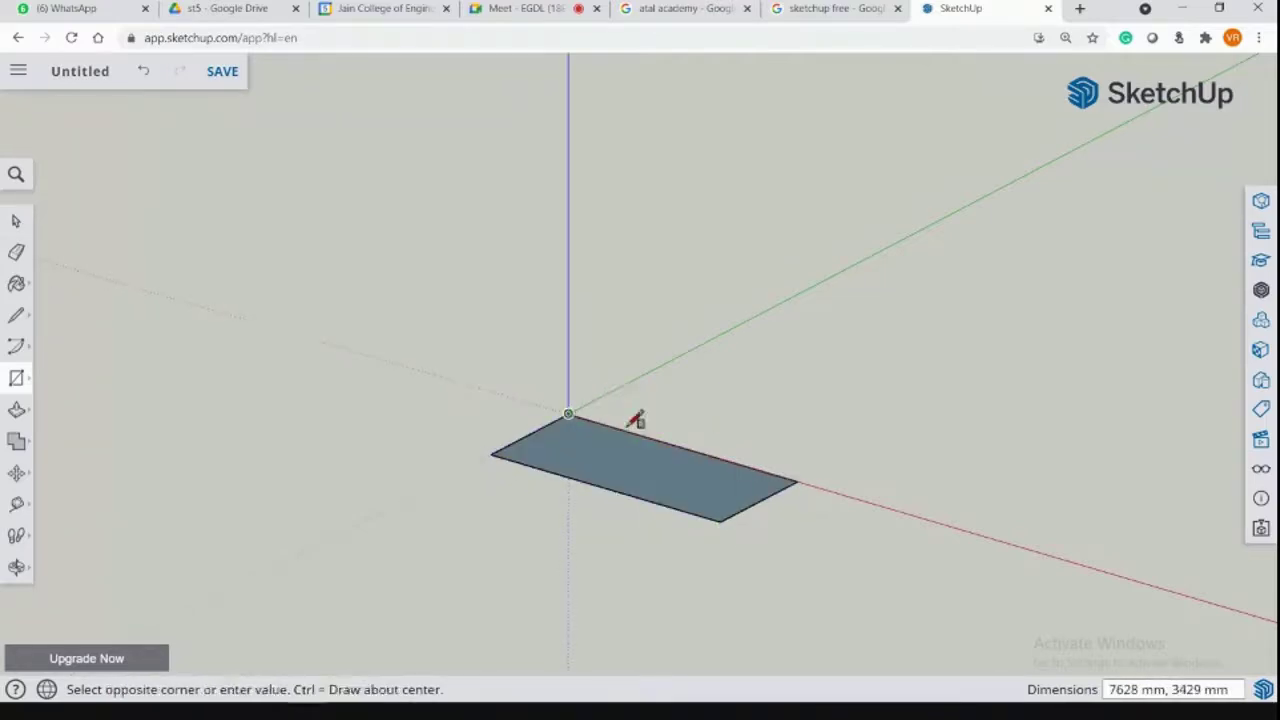
pyautogui.click(797, 373)
pyautogui.moveTo(928, 408); pyautogui.dragTo(888, 425, button='middle')
pyautogui.scroll(2, 888, 425)
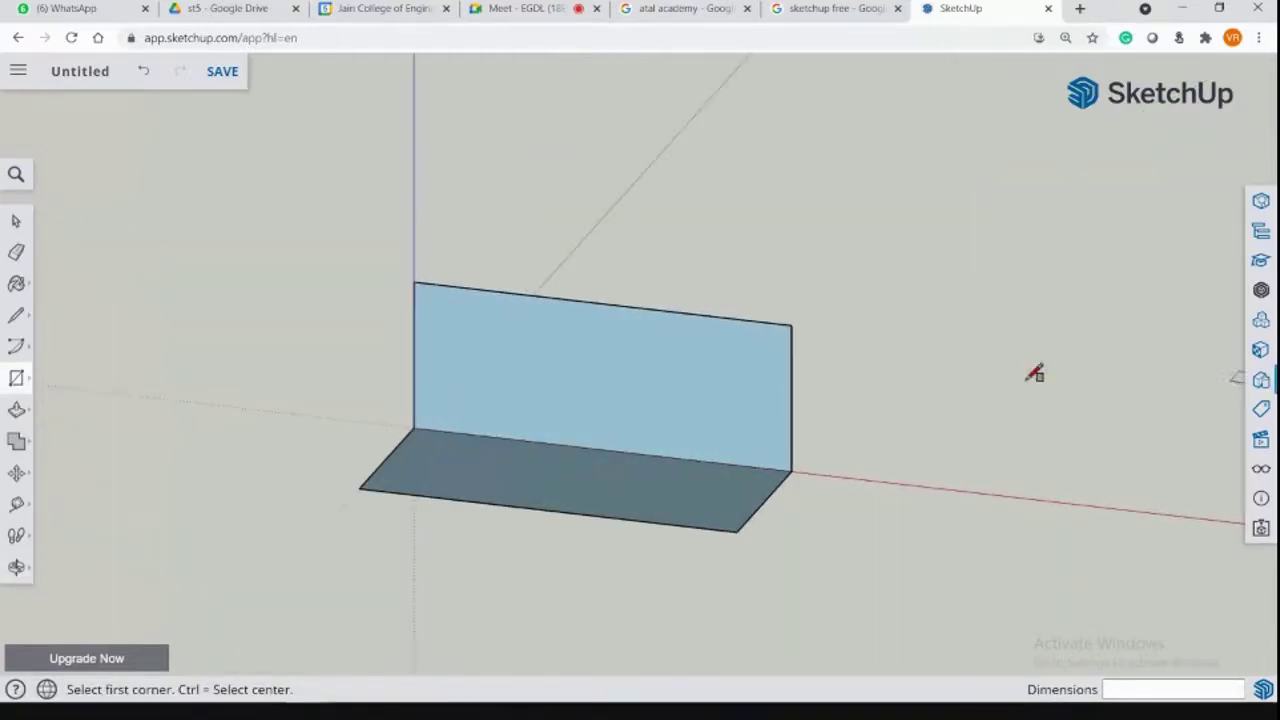
pyautogui.click(18, 410)
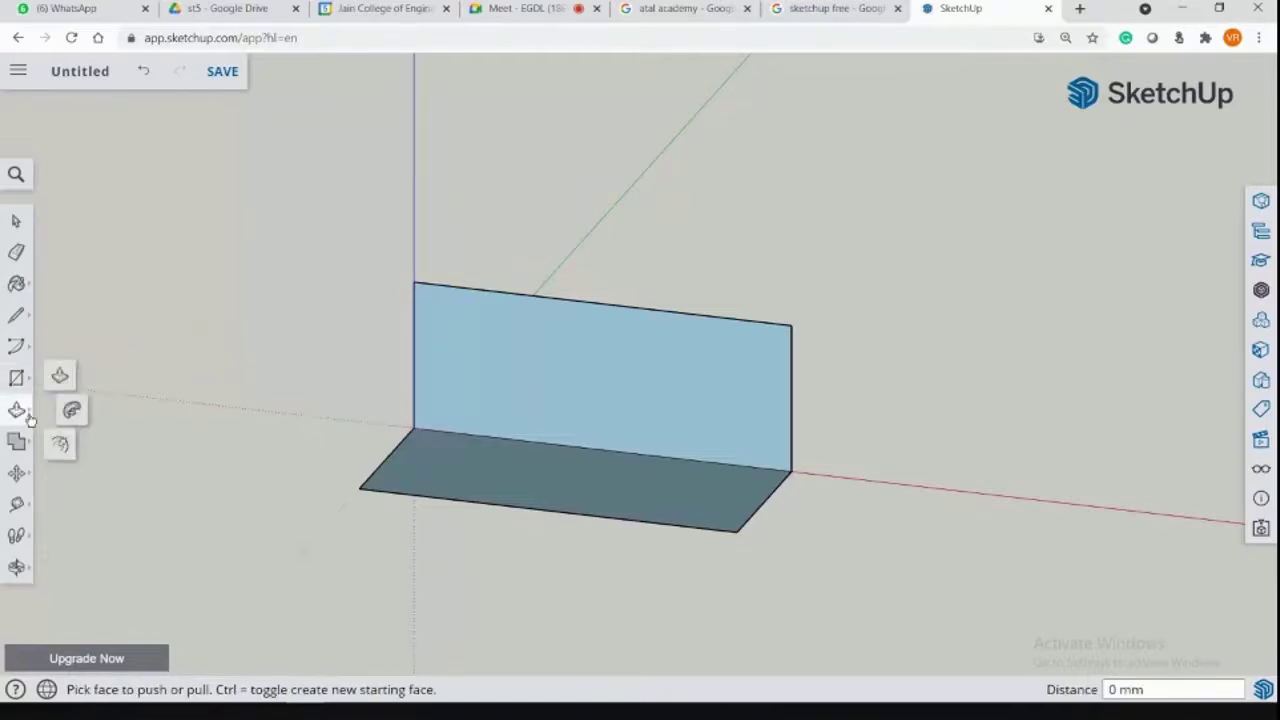
pyautogui.click(20, 505)
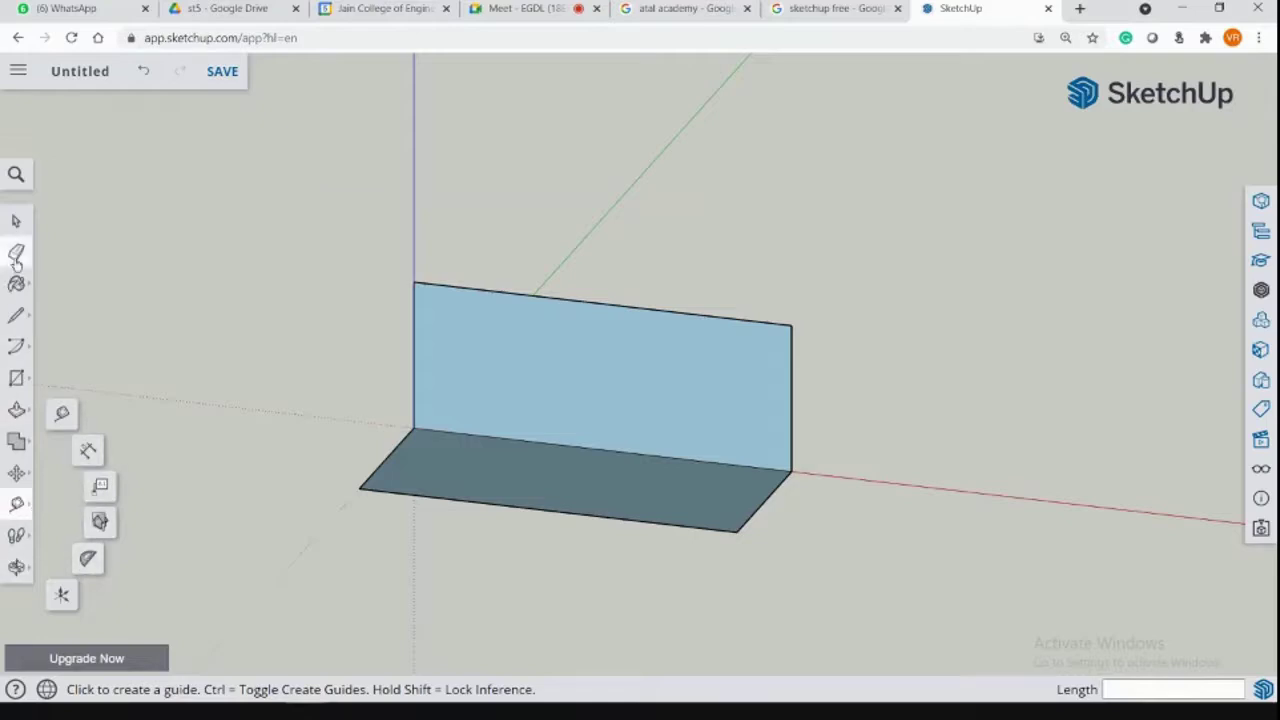
pyautogui.click(22, 316)
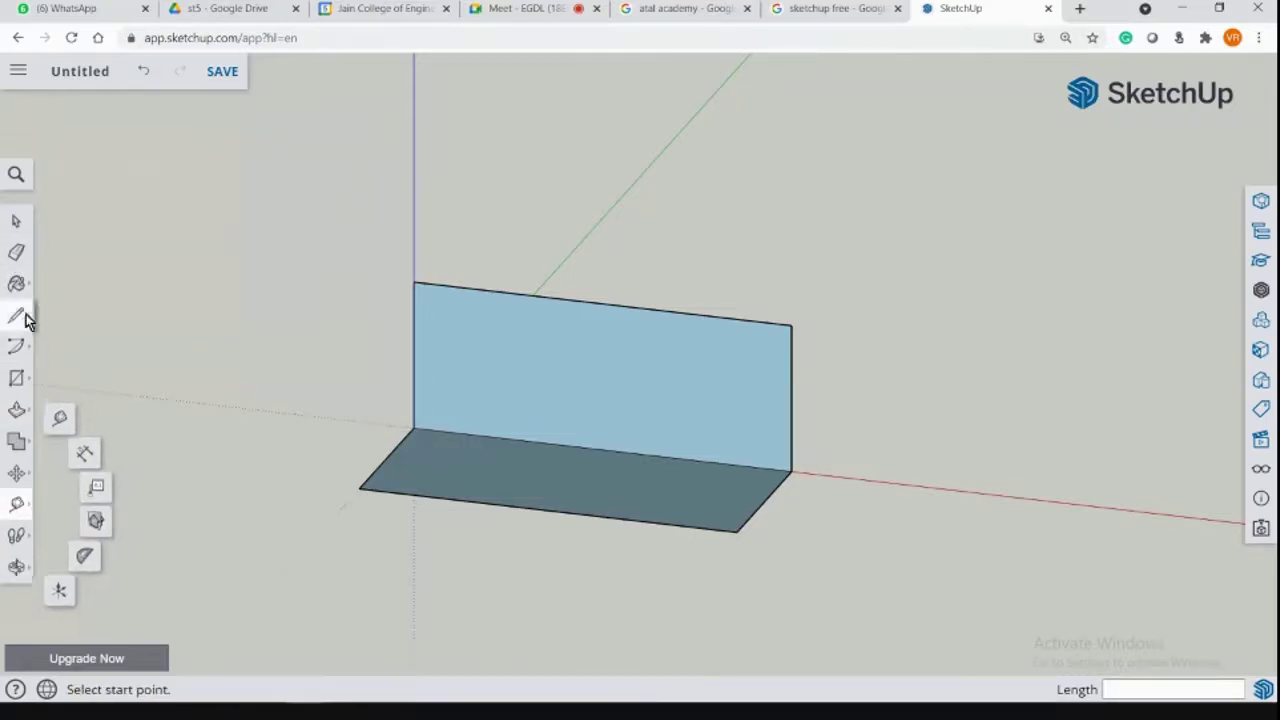
pyautogui.click(20, 347)
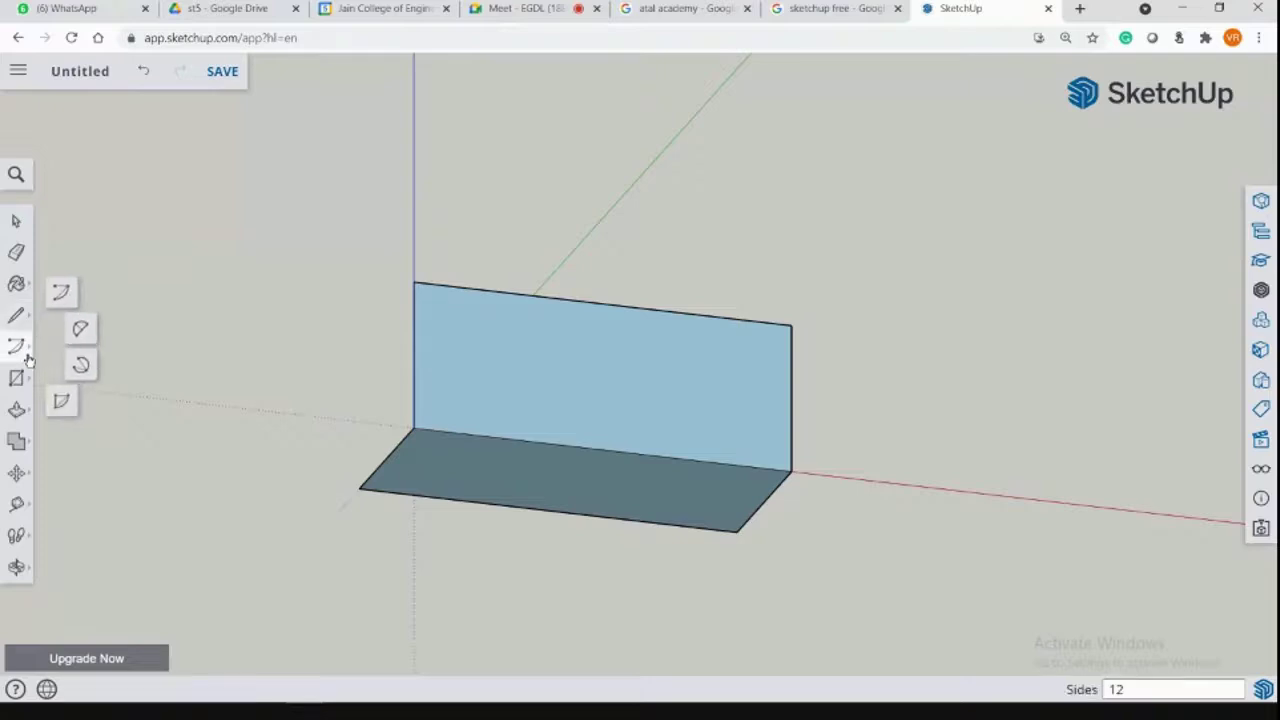
pyautogui.click(18, 285)
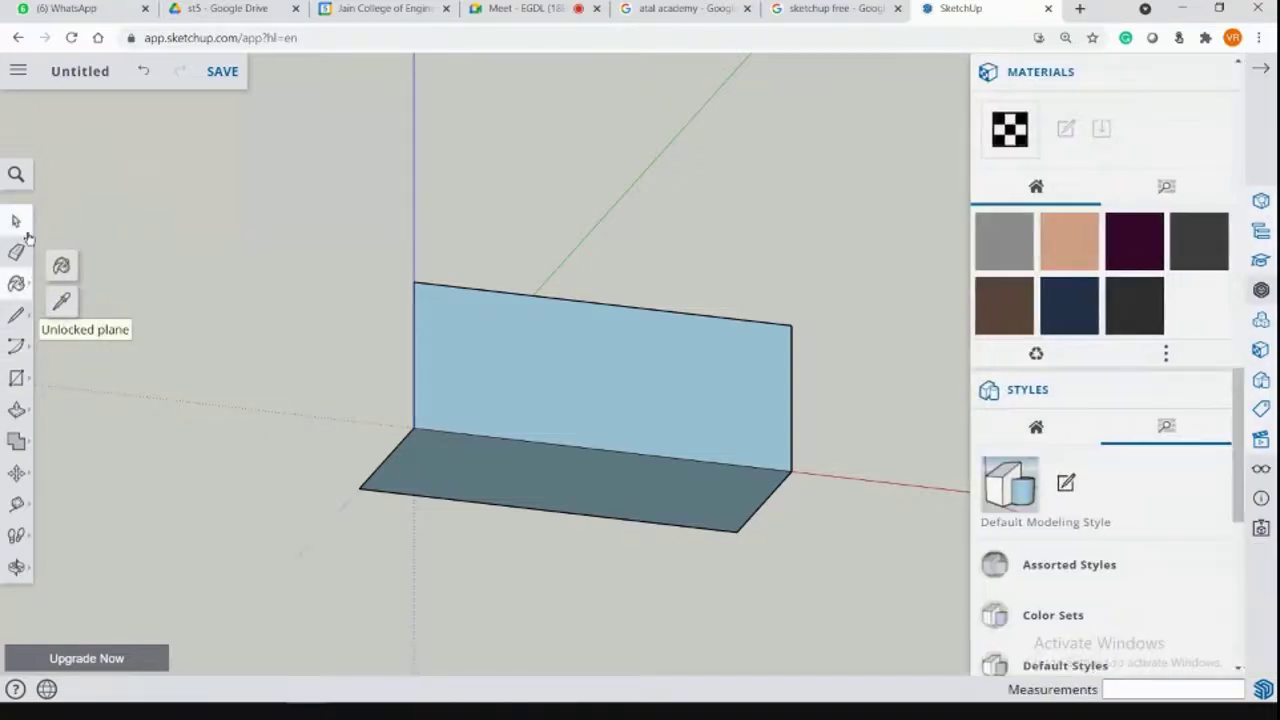
pyautogui.click(1261, 69)
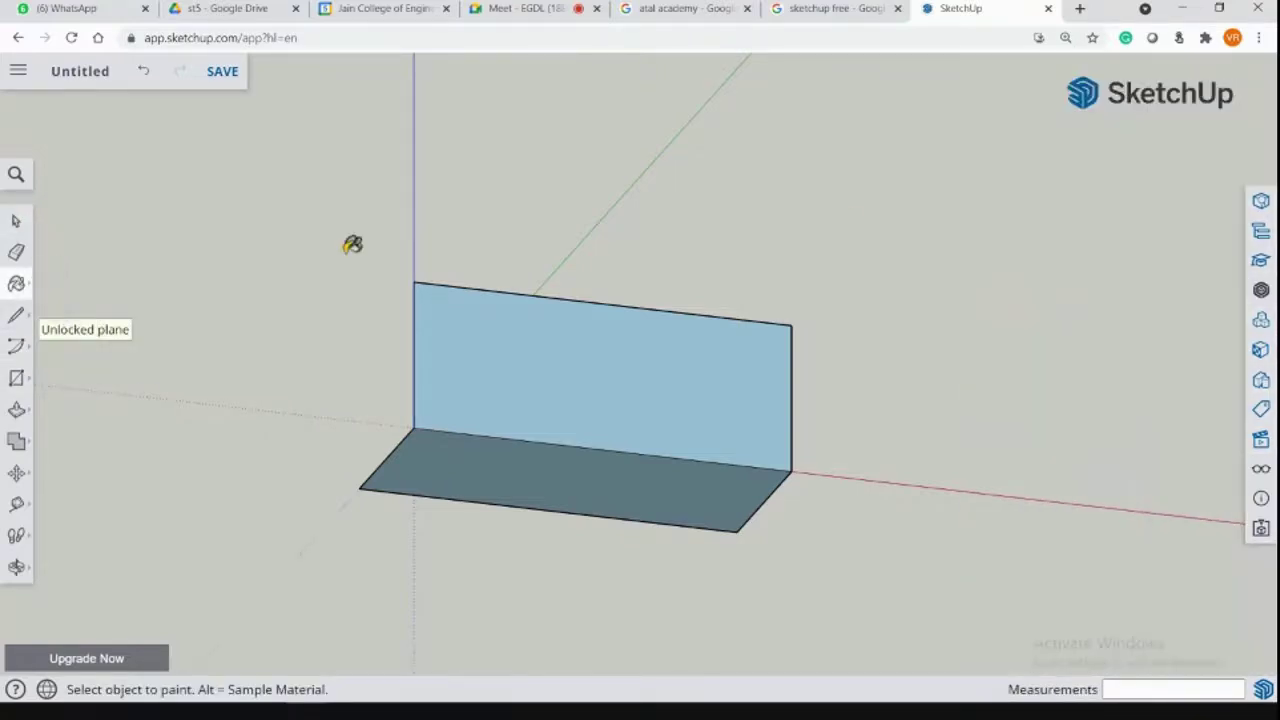
pyautogui.click(27, 443)
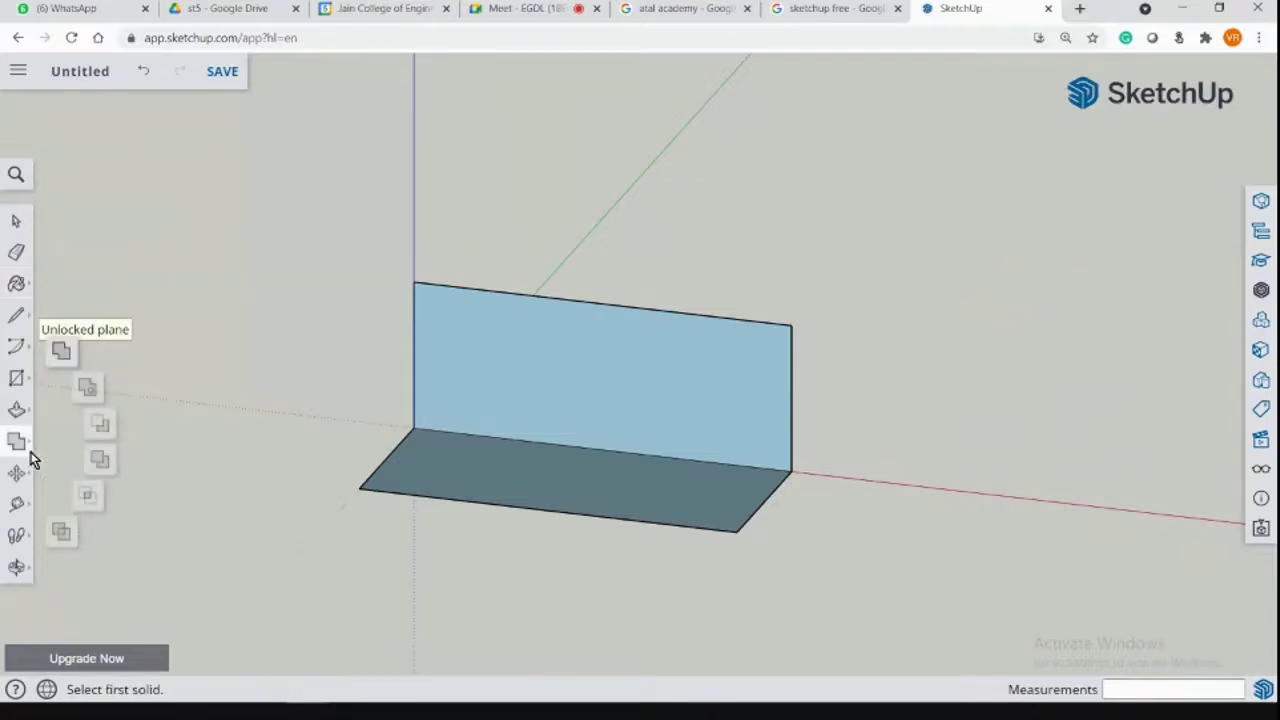
pyautogui.click(27, 506)
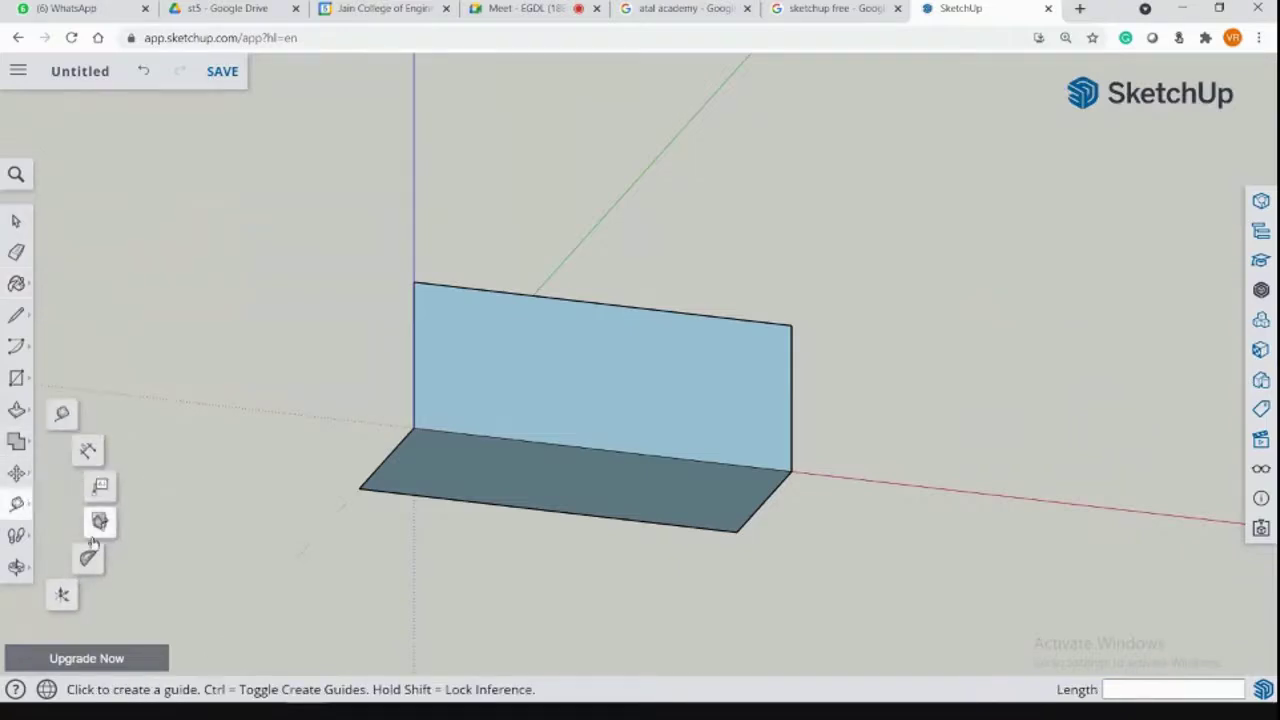
pyautogui.click(23, 539)
pyautogui.click(18, 505)
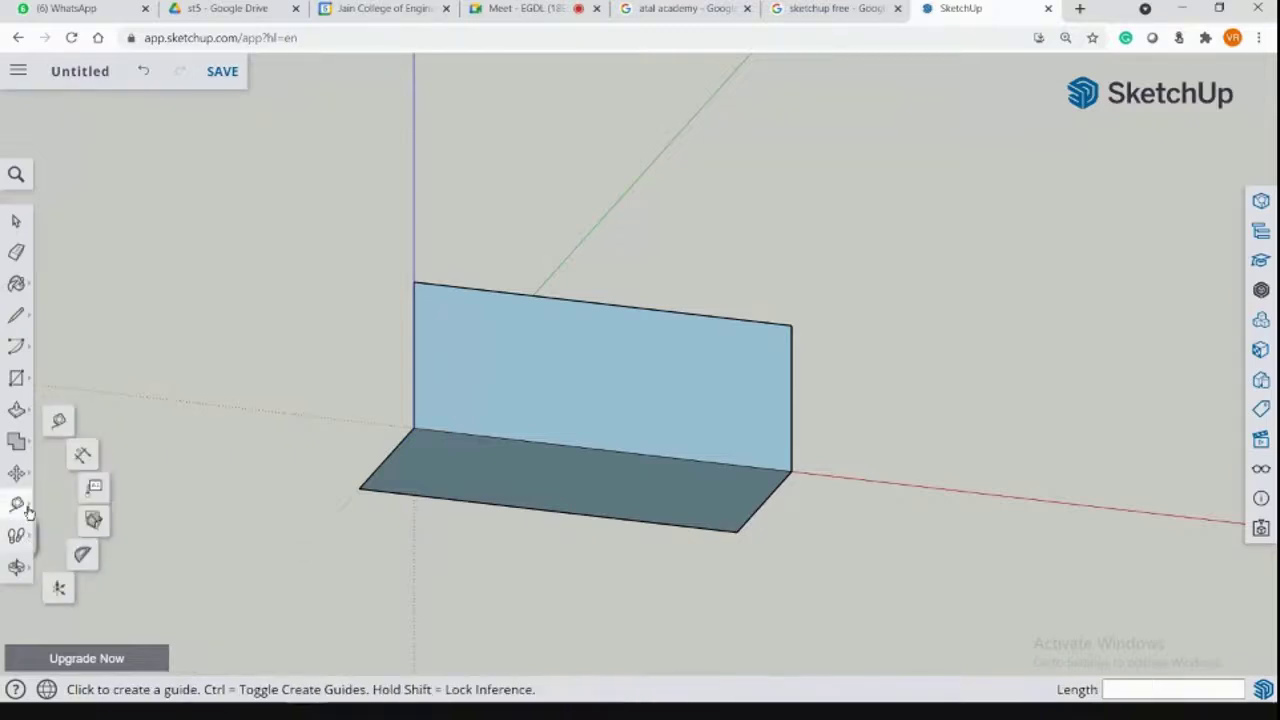
pyautogui.click(31, 575)
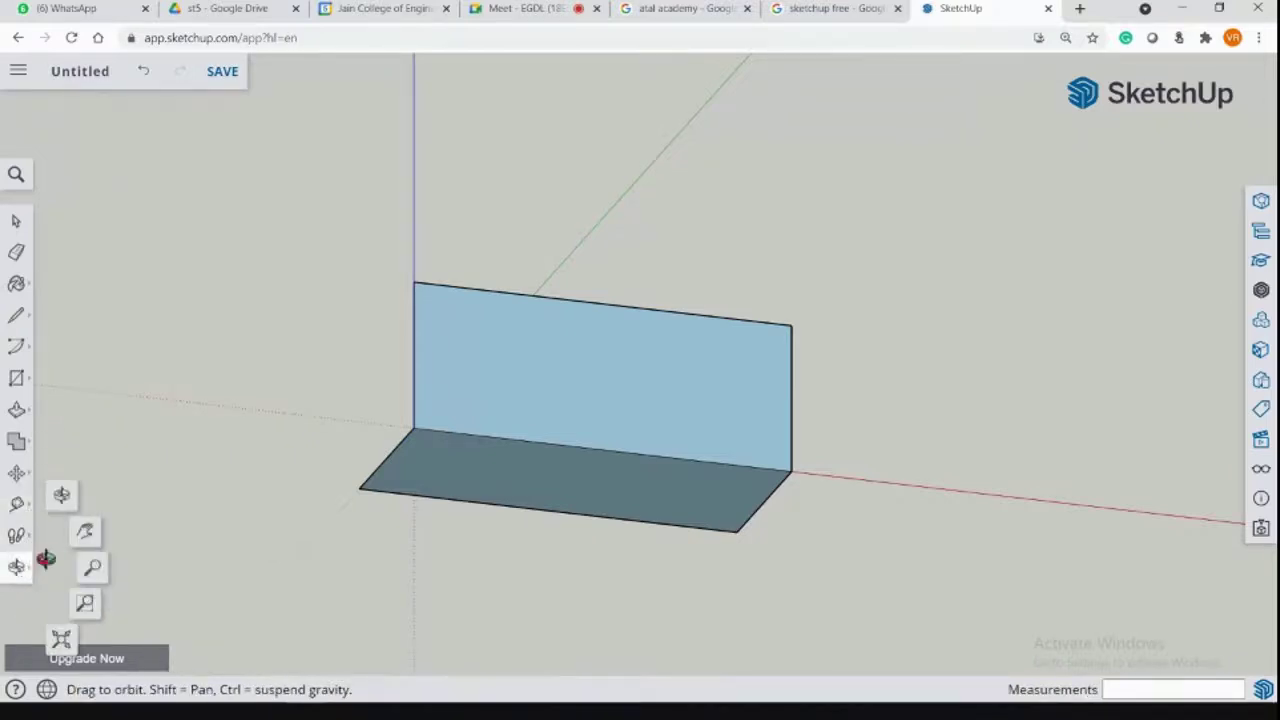
pyautogui.click(31, 474)
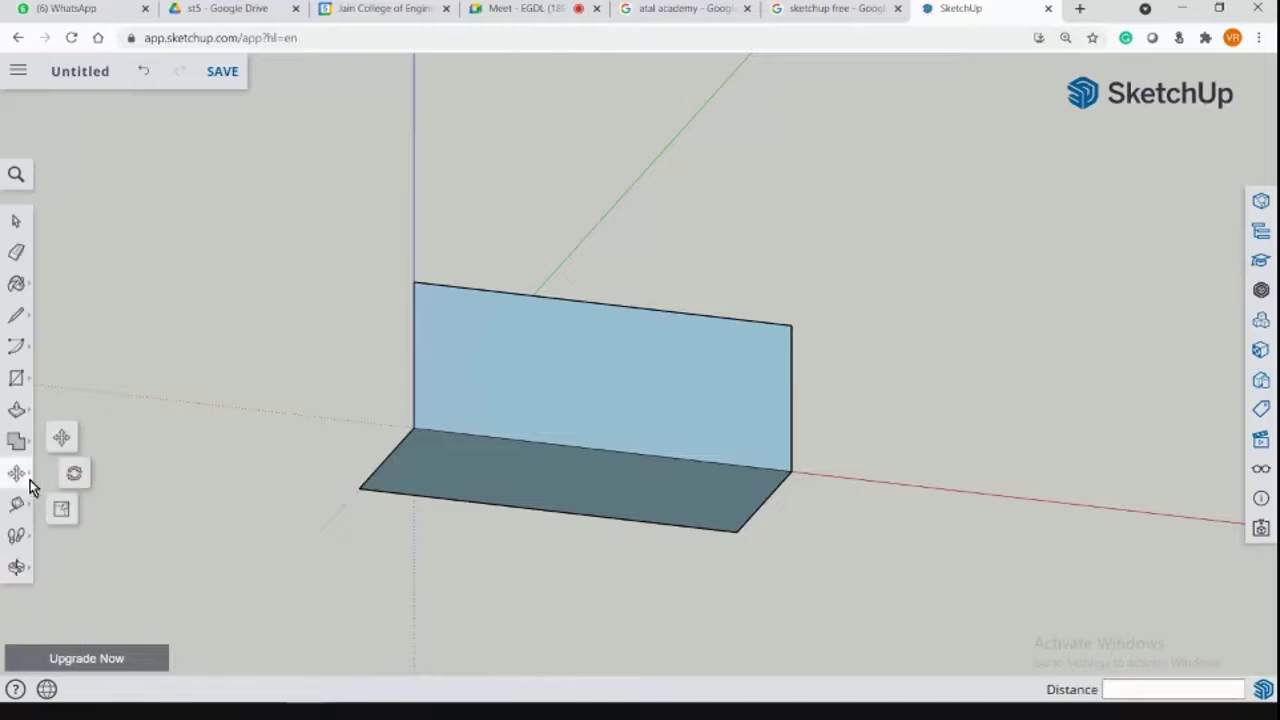
pyautogui.click(22, 410)
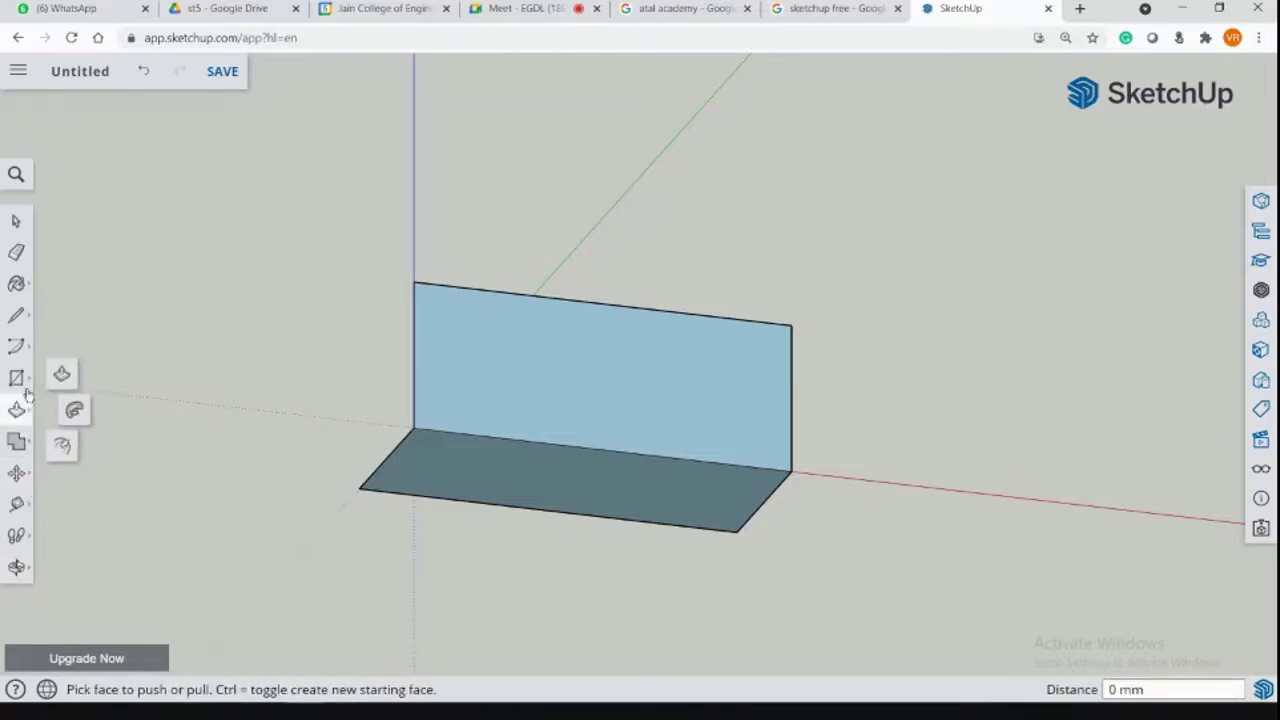
# Add the 3D text "HP", 305 mm high with 152 mm extrusion, near the outer corner of the horizontal plane away from the origin.
pyautogui.click(22, 380)
pyautogui.click(64, 456)
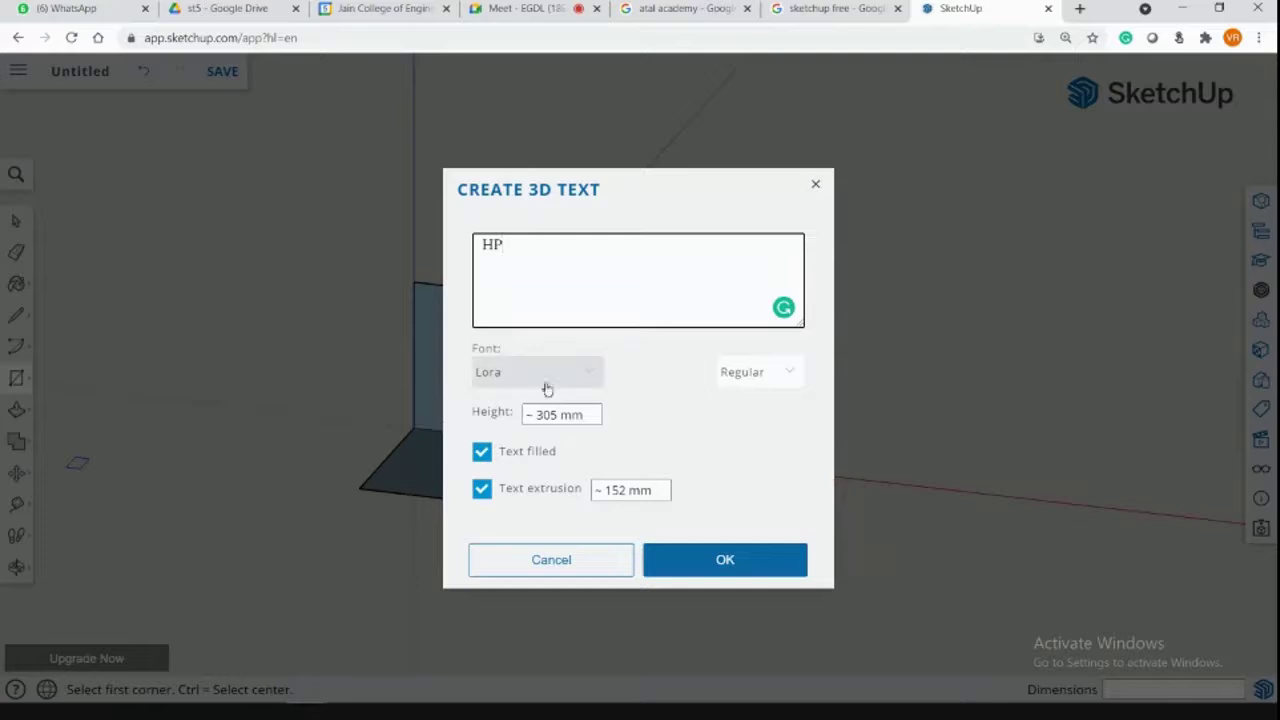
pyautogui.click(587, 415)
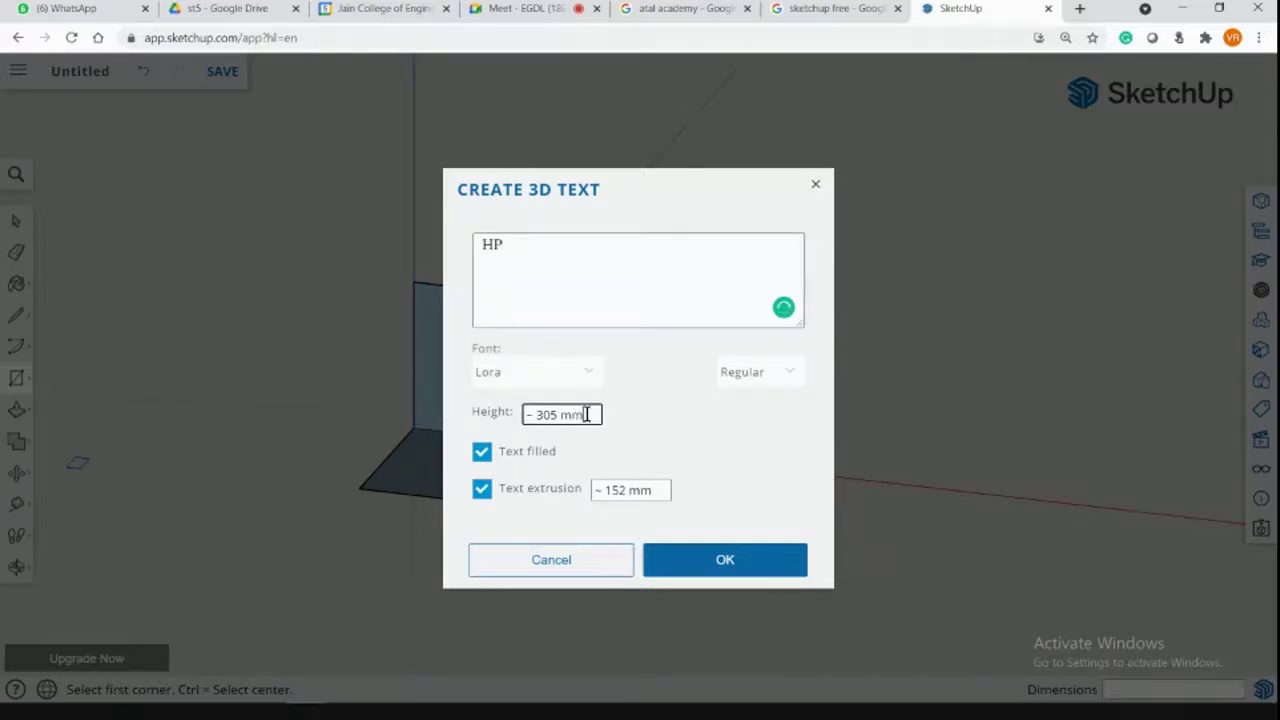
pyautogui.tripleClick(587, 415)
pyautogui.click(690, 566)
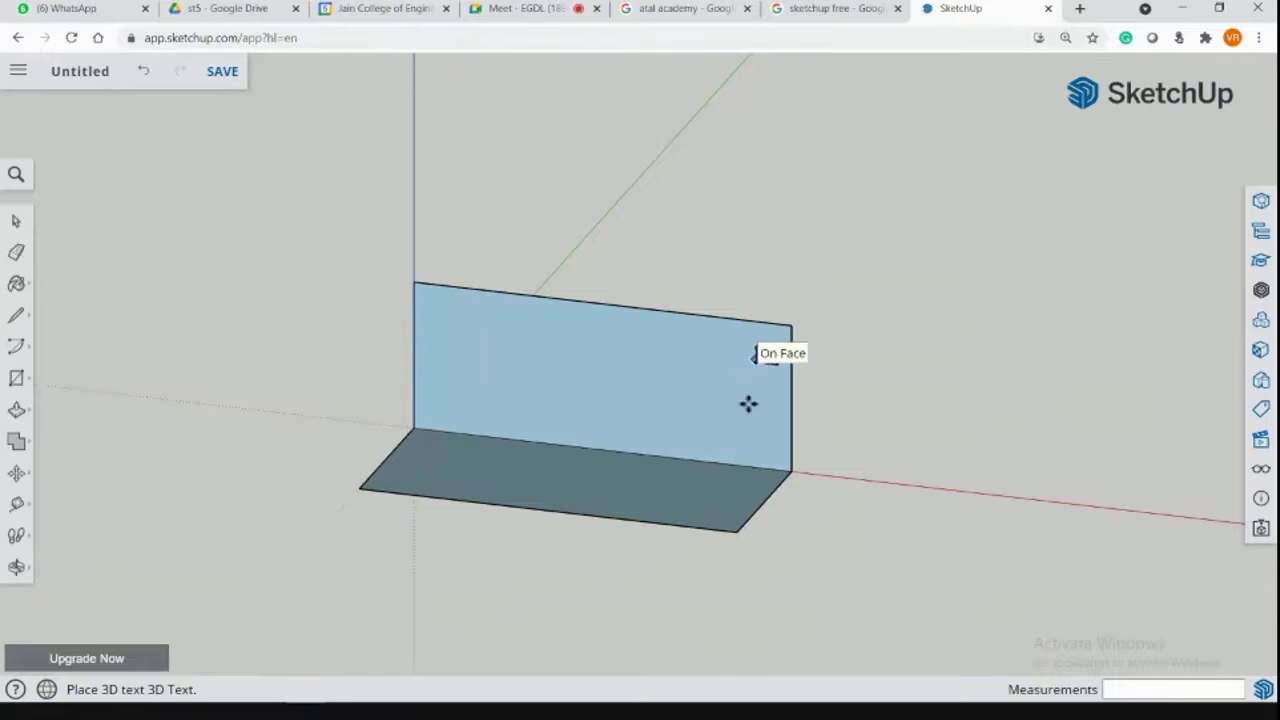
pyautogui.click(707, 517)
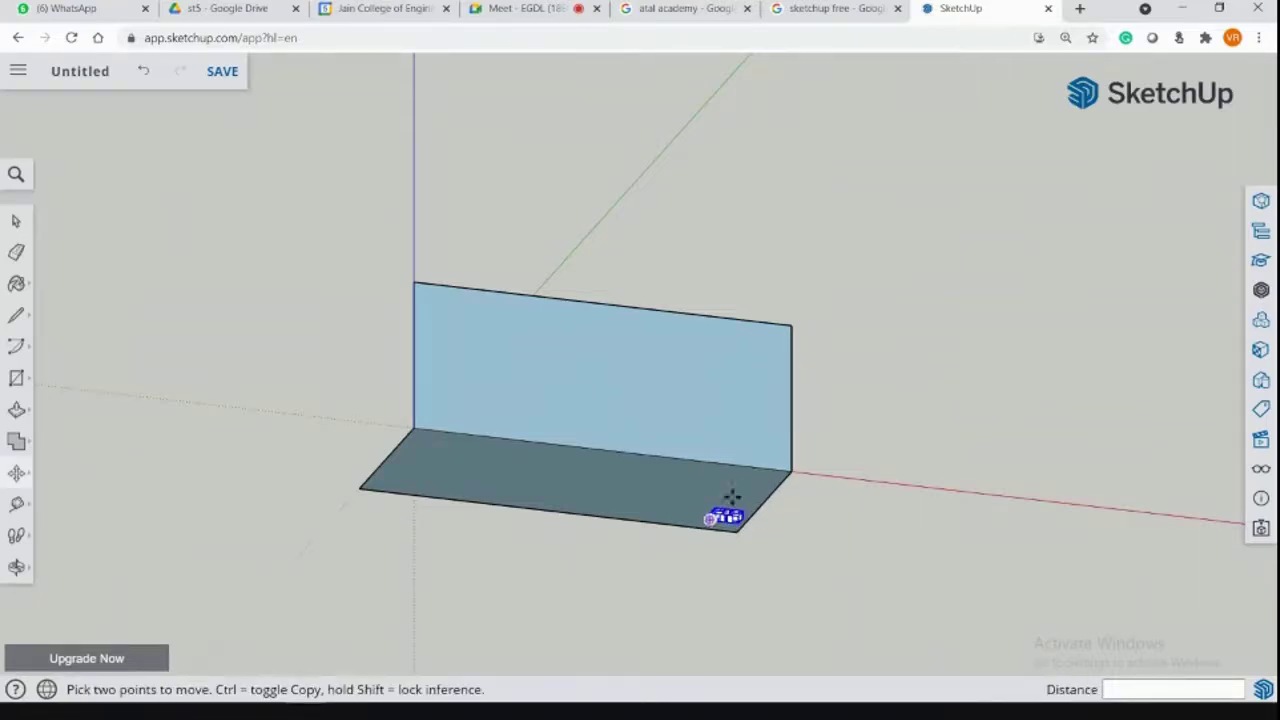
# Add the 3D text "VP", 305 mm high with 152 mm extrusion, near the upper corner of the vertical plane away from the origin.
pyautogui.click(30, 389)
pyautogui.click(64, 451)
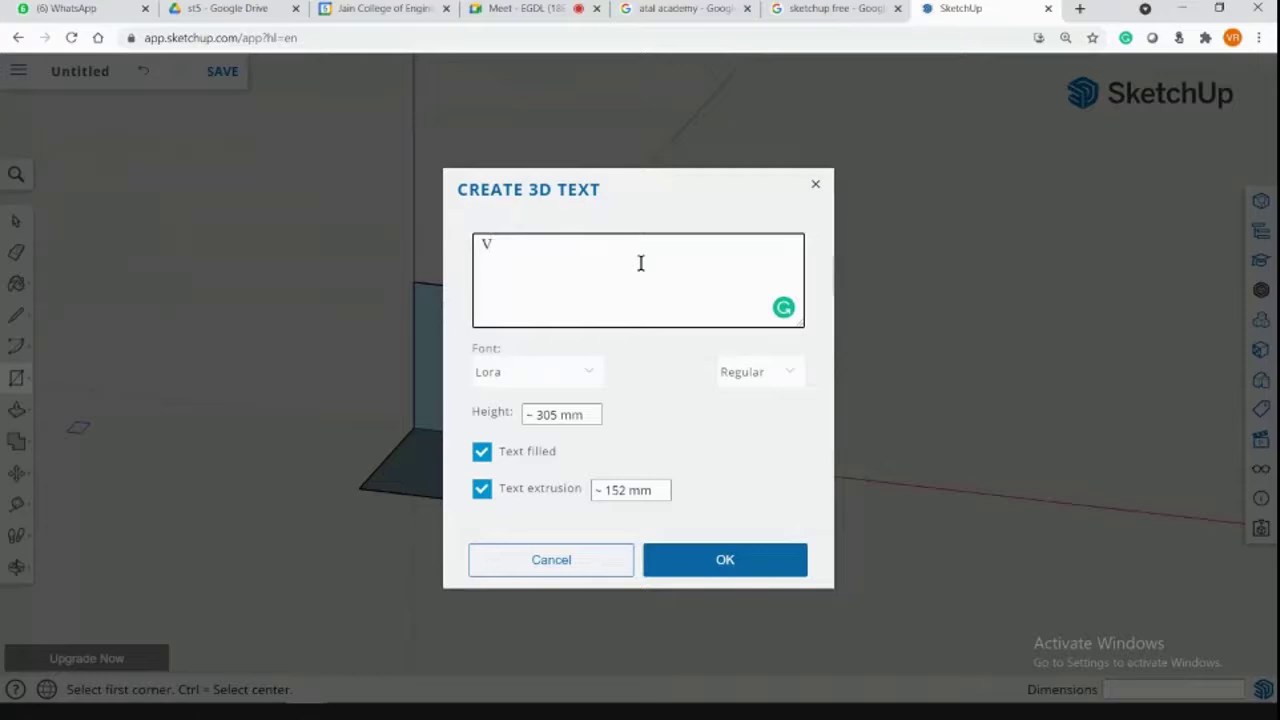
pyautogui.click(704, 555)
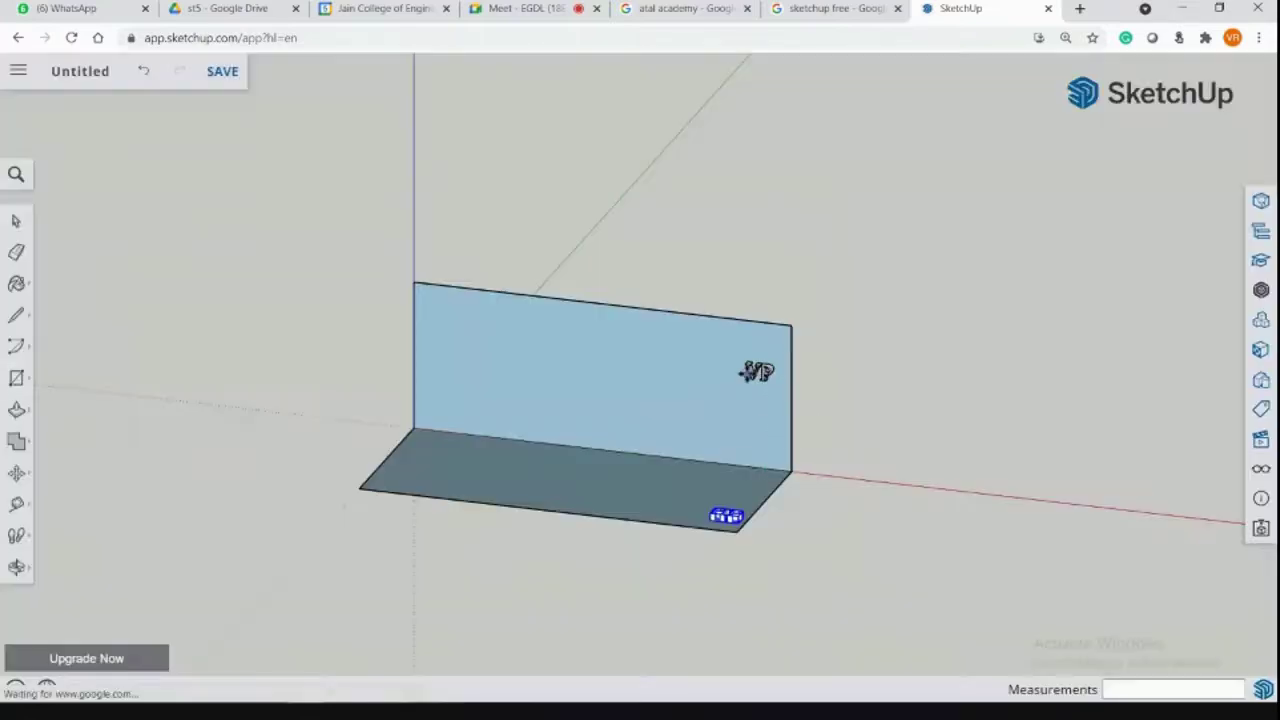
pyautogui.click(770, 343)
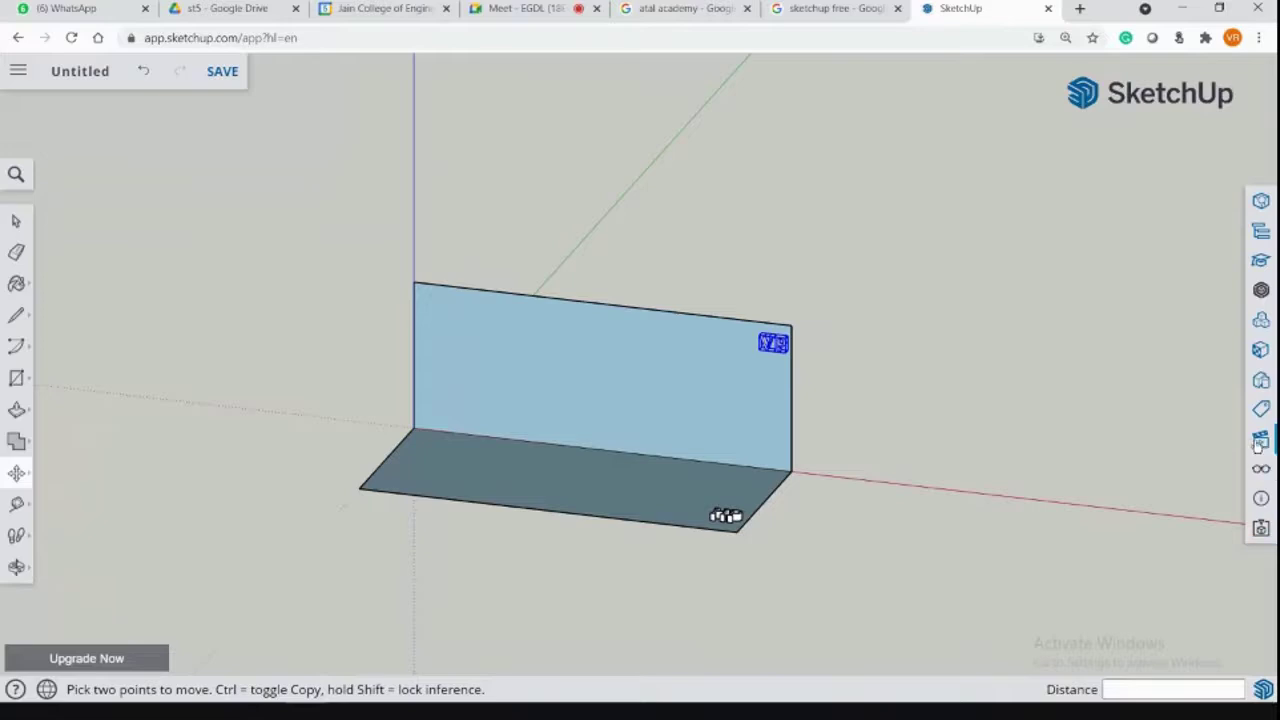
# Examine the labelled reference planes in the Front and Top standard views, alternating between the two with nothing selected.
pyautogui.click(1261, 380)
pyautogui.click(1261, 322)
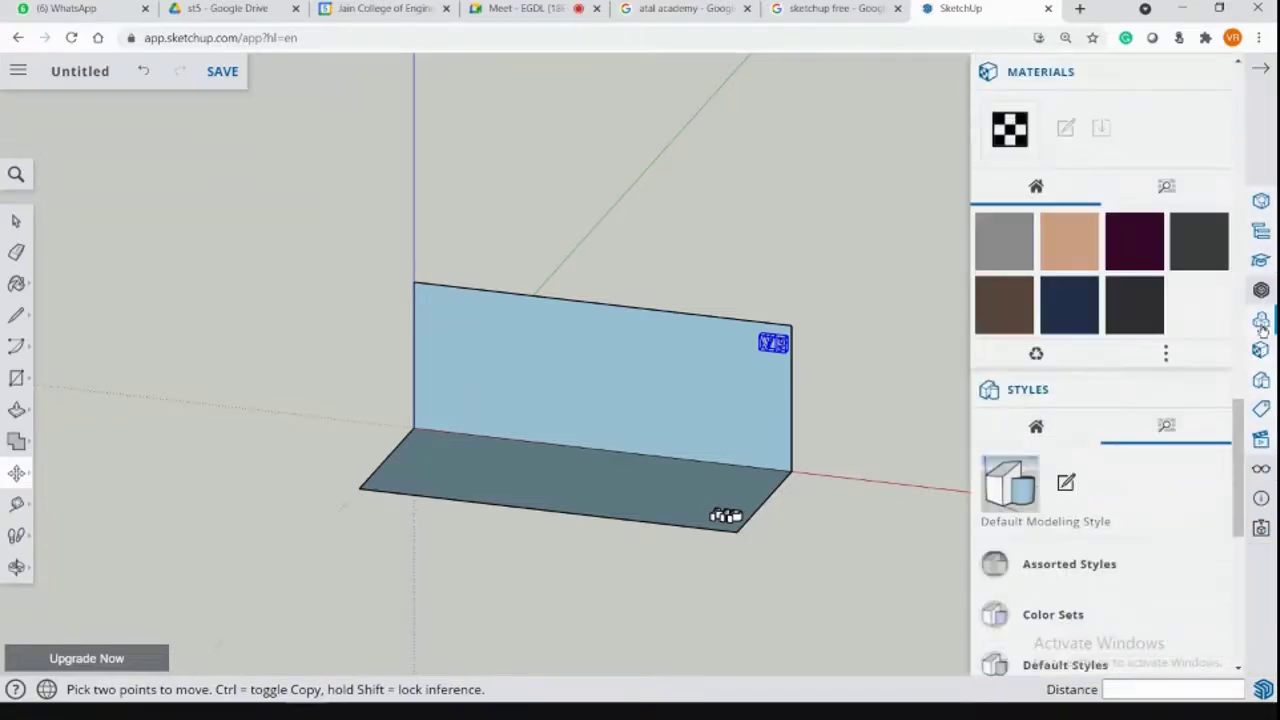
pyautogui.click(1261, 440)
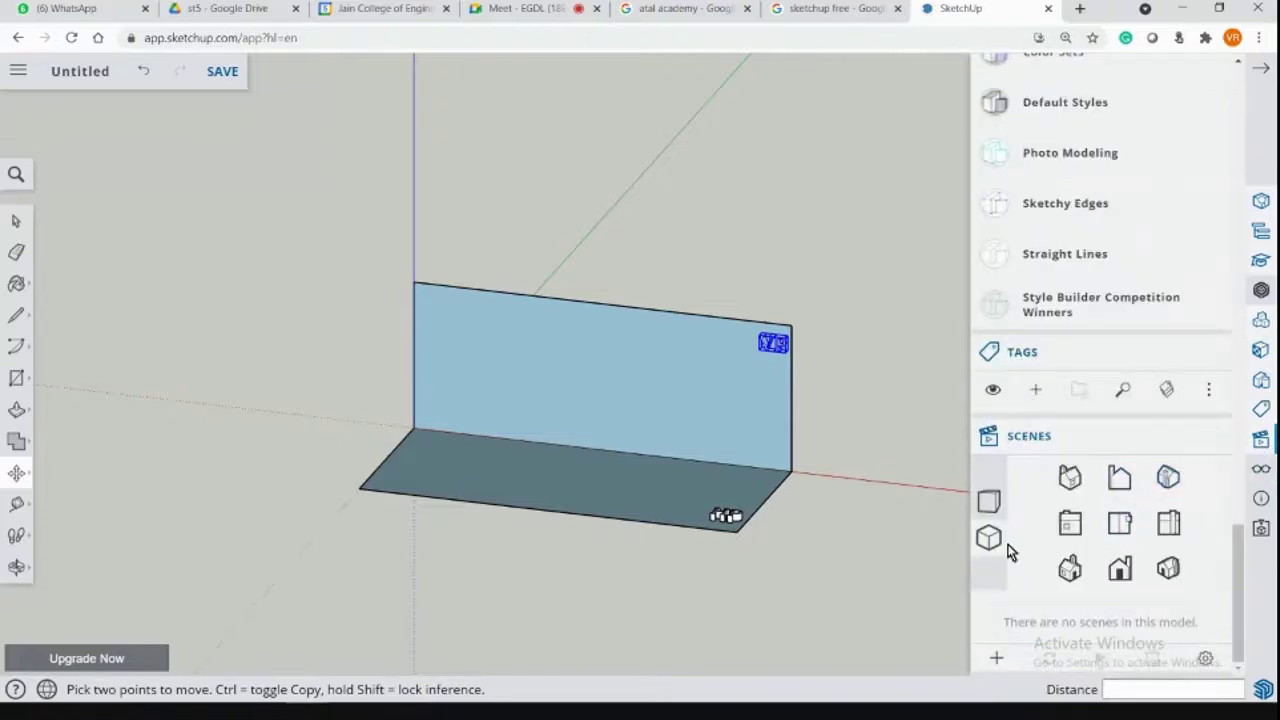
pyautogui.click(1119, 566)
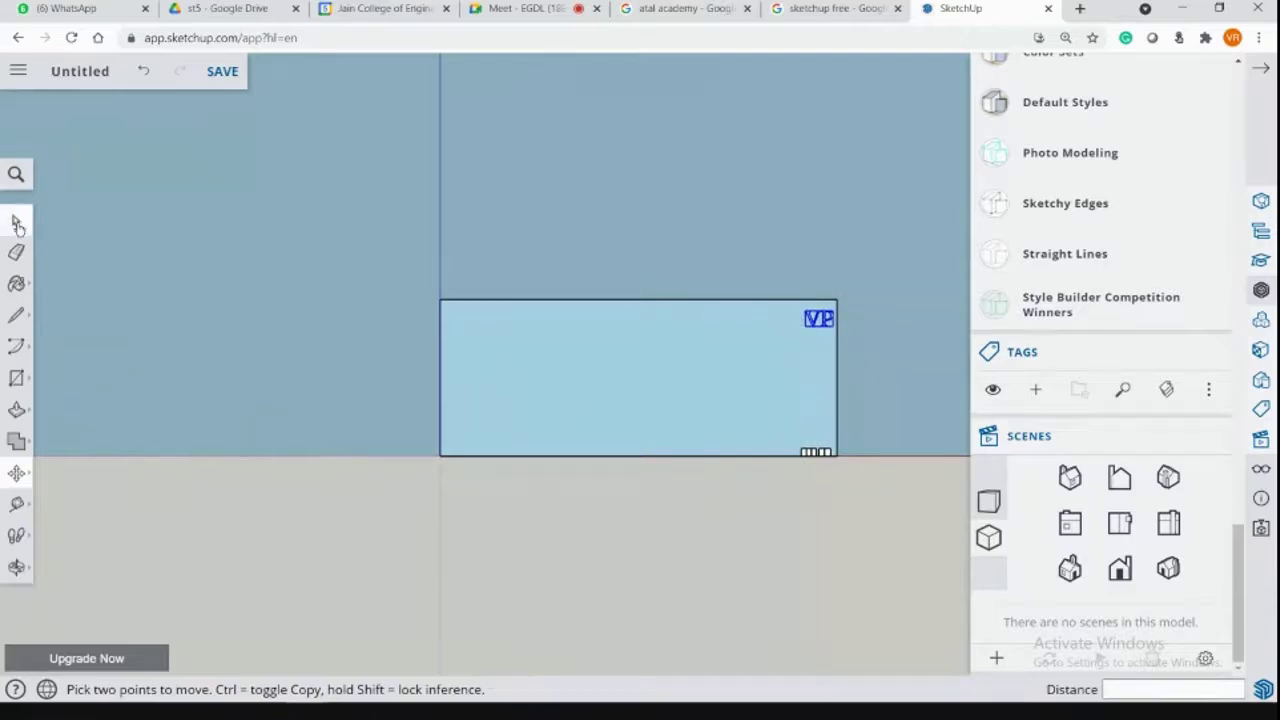
pyautogui.click(17, 221)
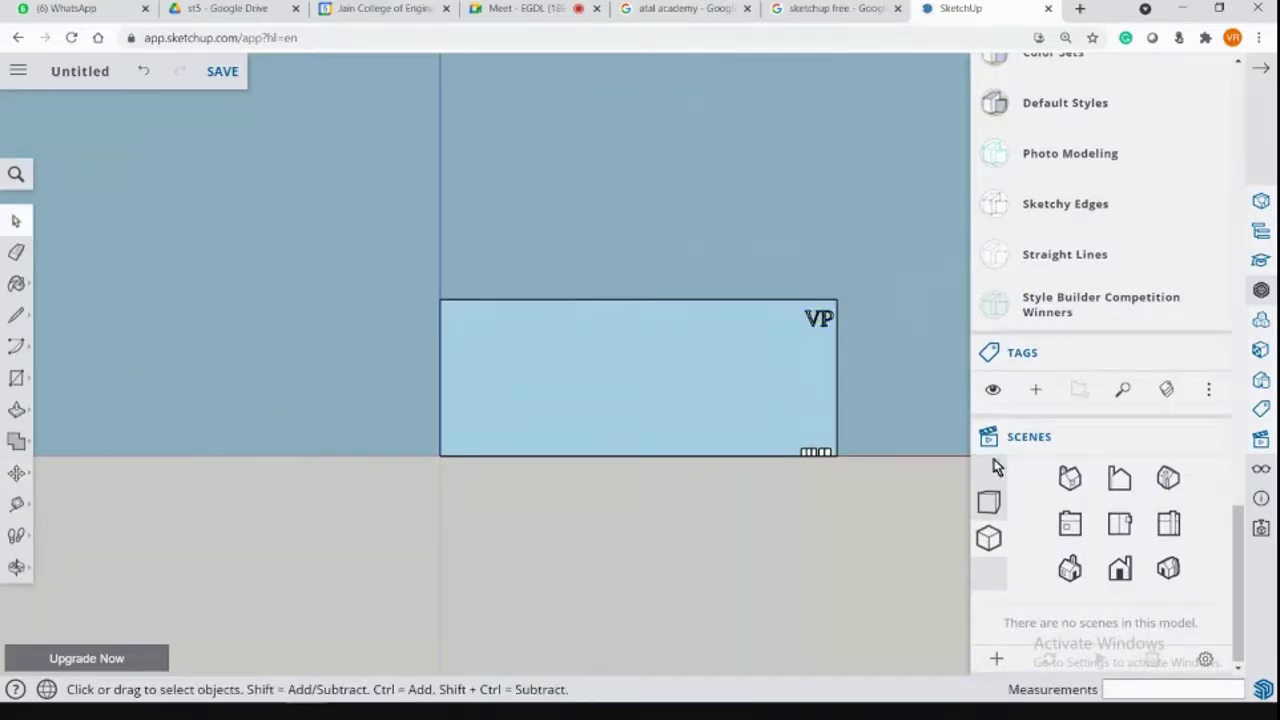
pyautogui.click(1120, 524)
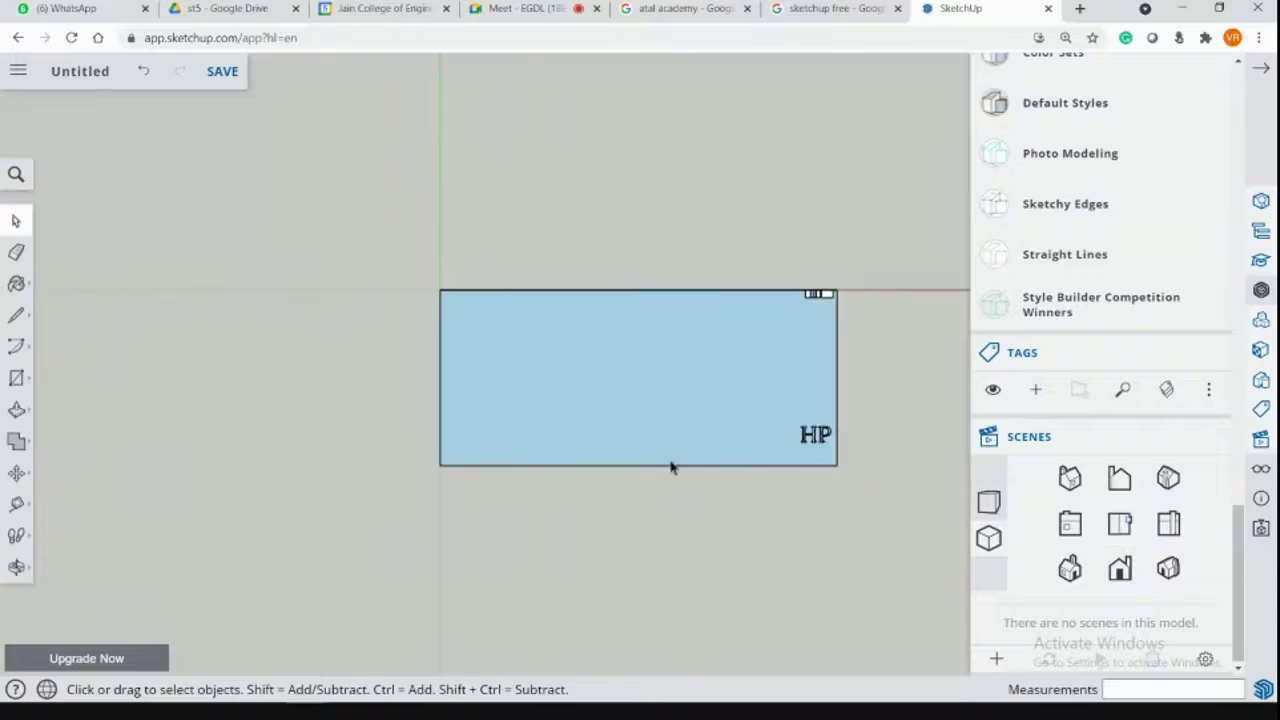
pyautogui.click(1125, 577)
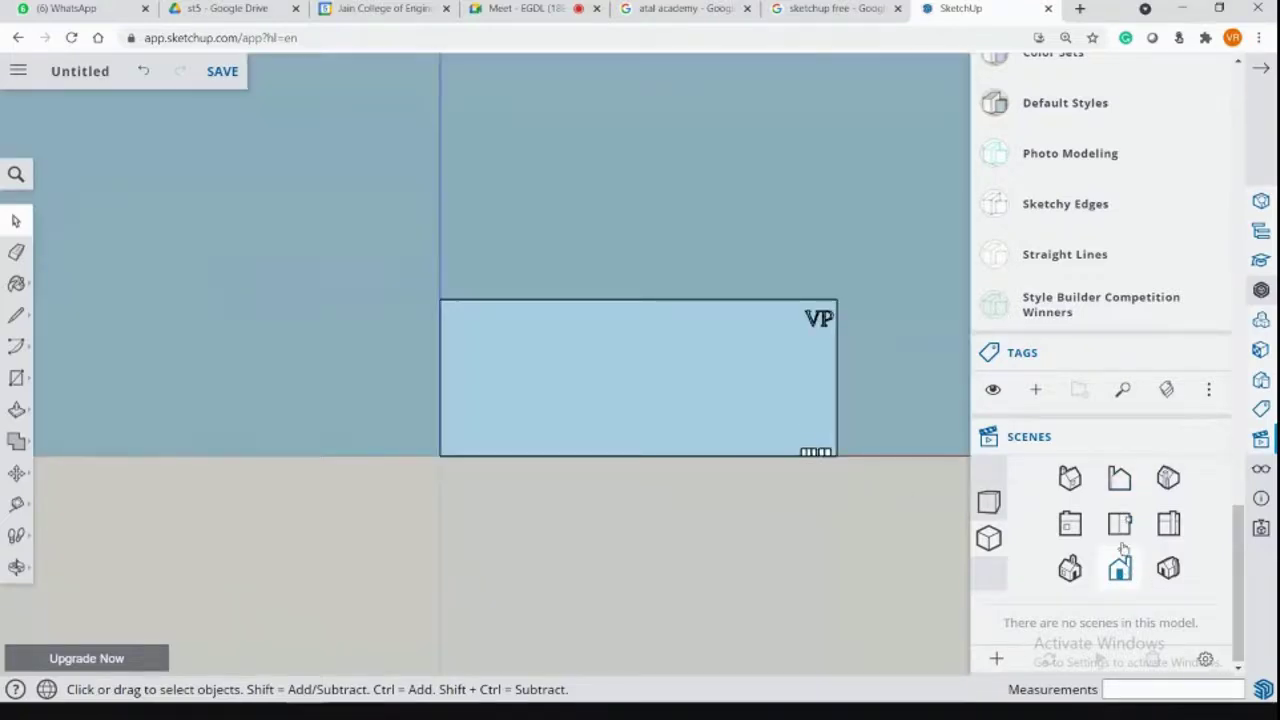
pyautogui.click(1120, 530)
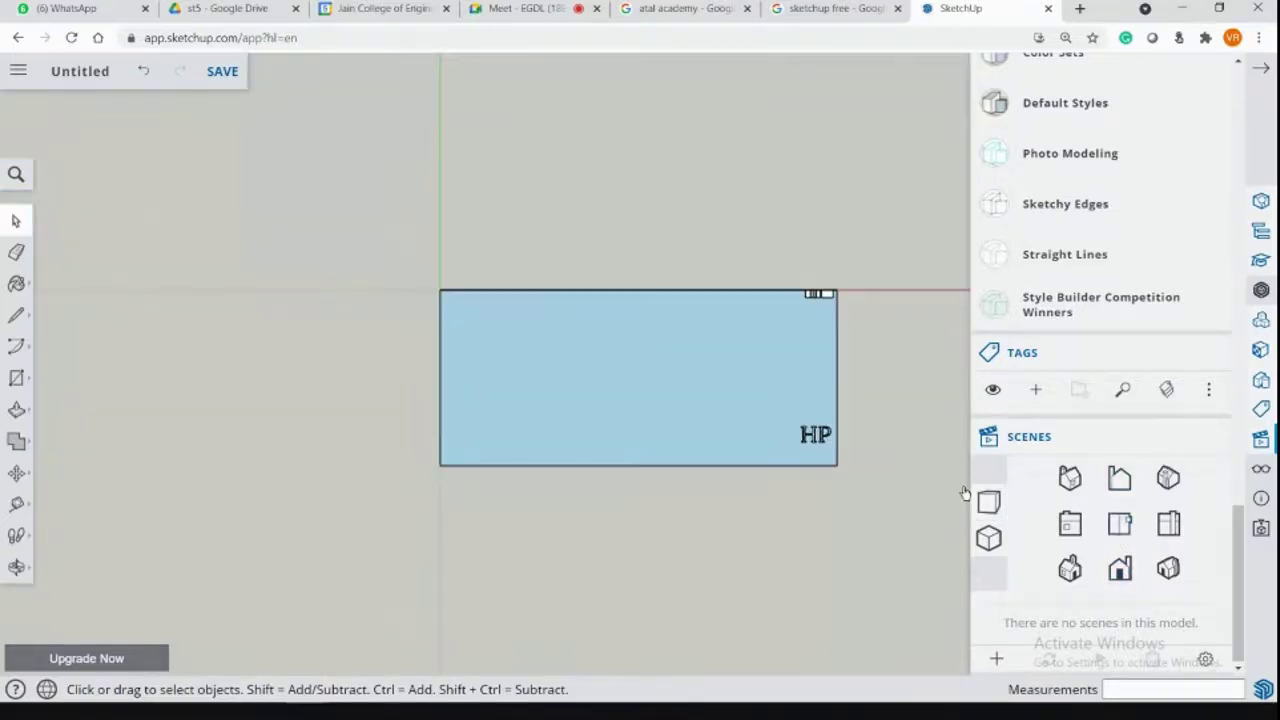
# Draw a rectangle about 2003 by 1000 mm lying in the middle of the horizontal plane, its long side parallel to the red axis.
pyautogui.click(1072, 568)
pyautogui.scroll(3, 740, 418)
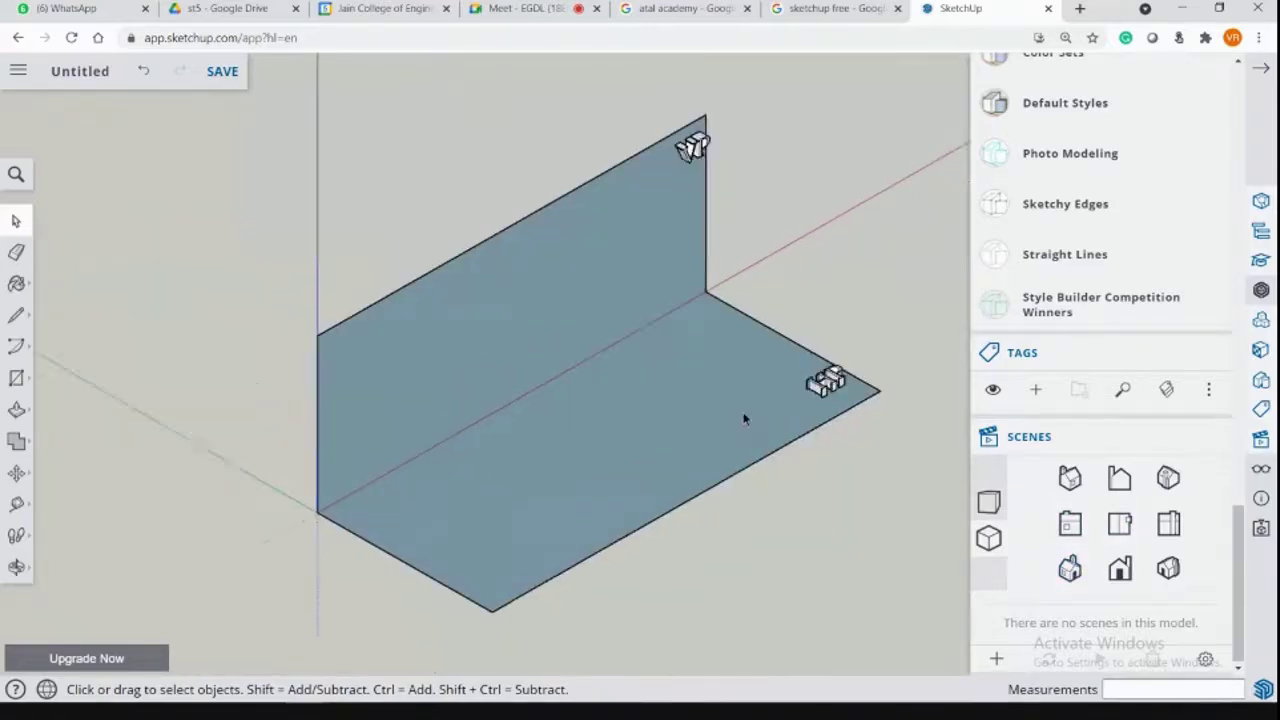
pyautogui.click(16, 379)
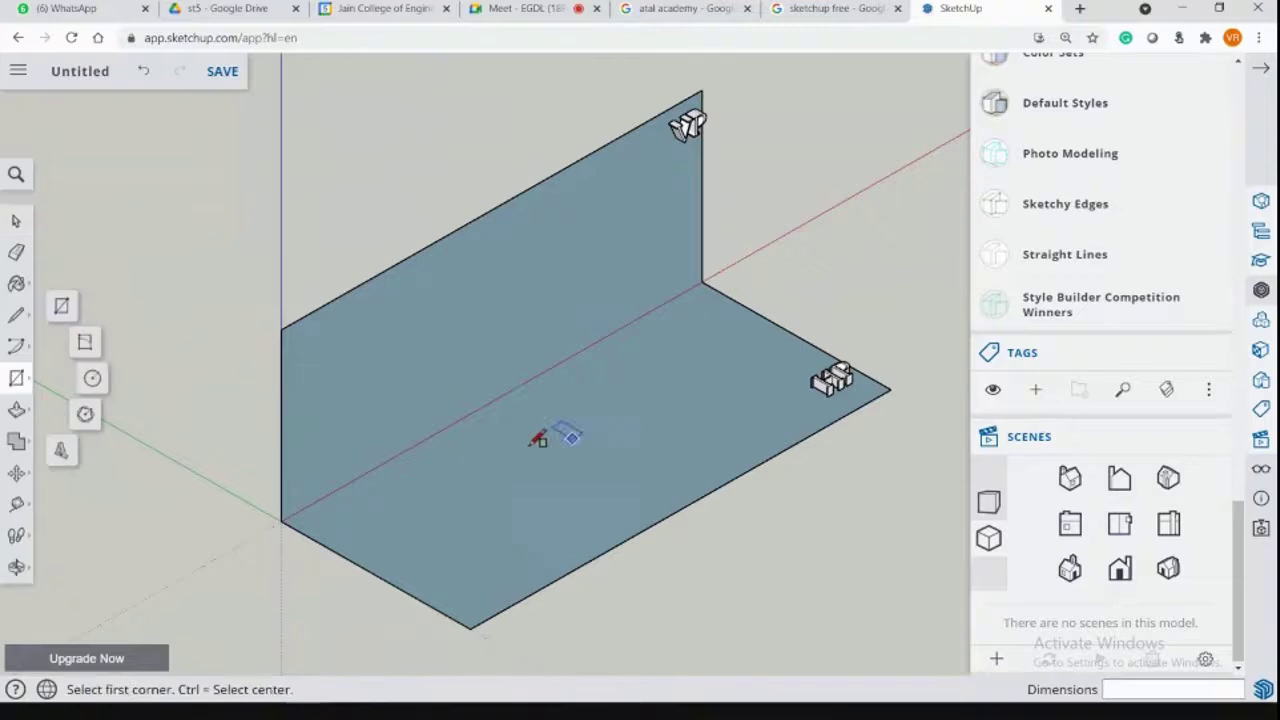
pyautogui.click(494, 468)
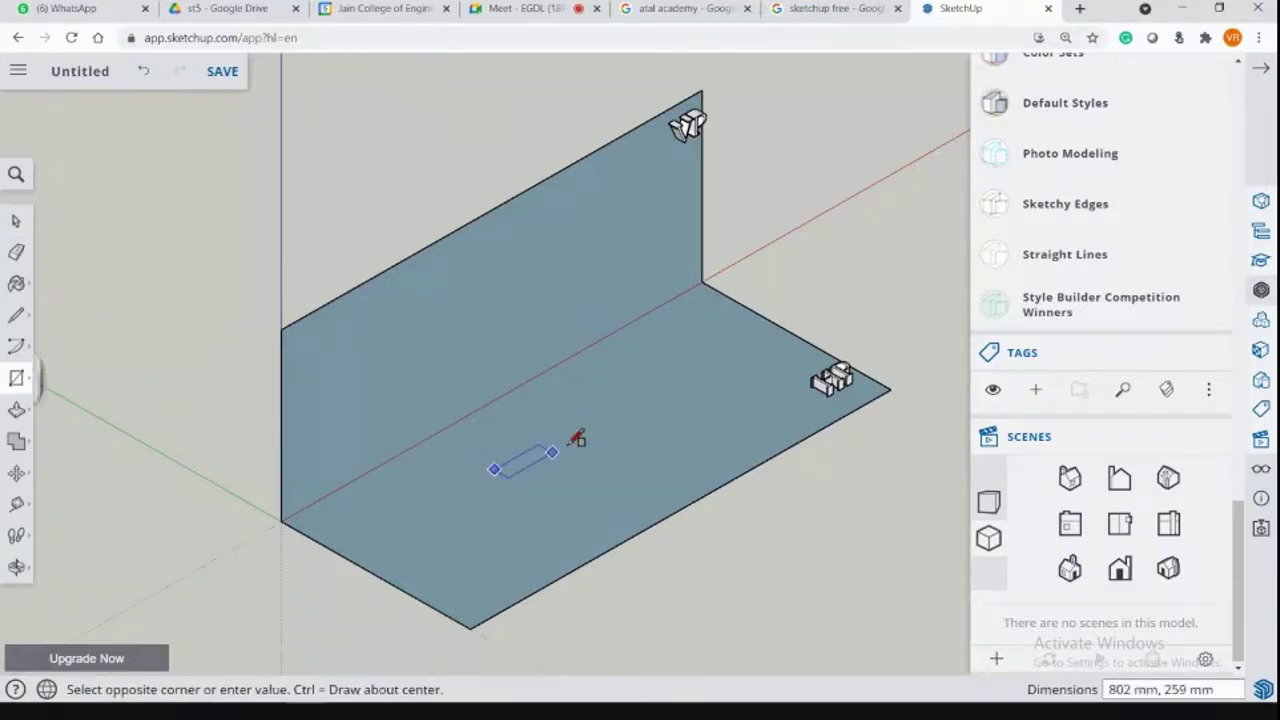
pyautogui.click(658, 437)
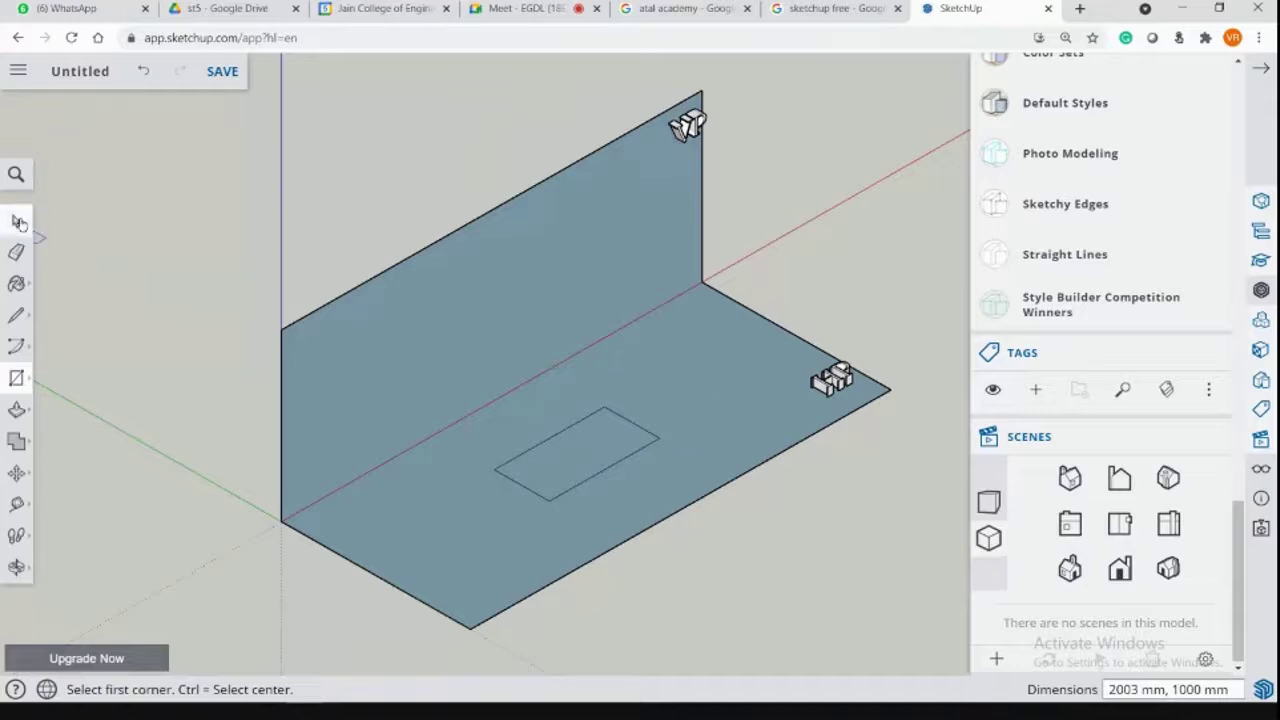
# Group the face and edges of the small rectangle on the horizontal plane.
pyautogui.click(16, 220)
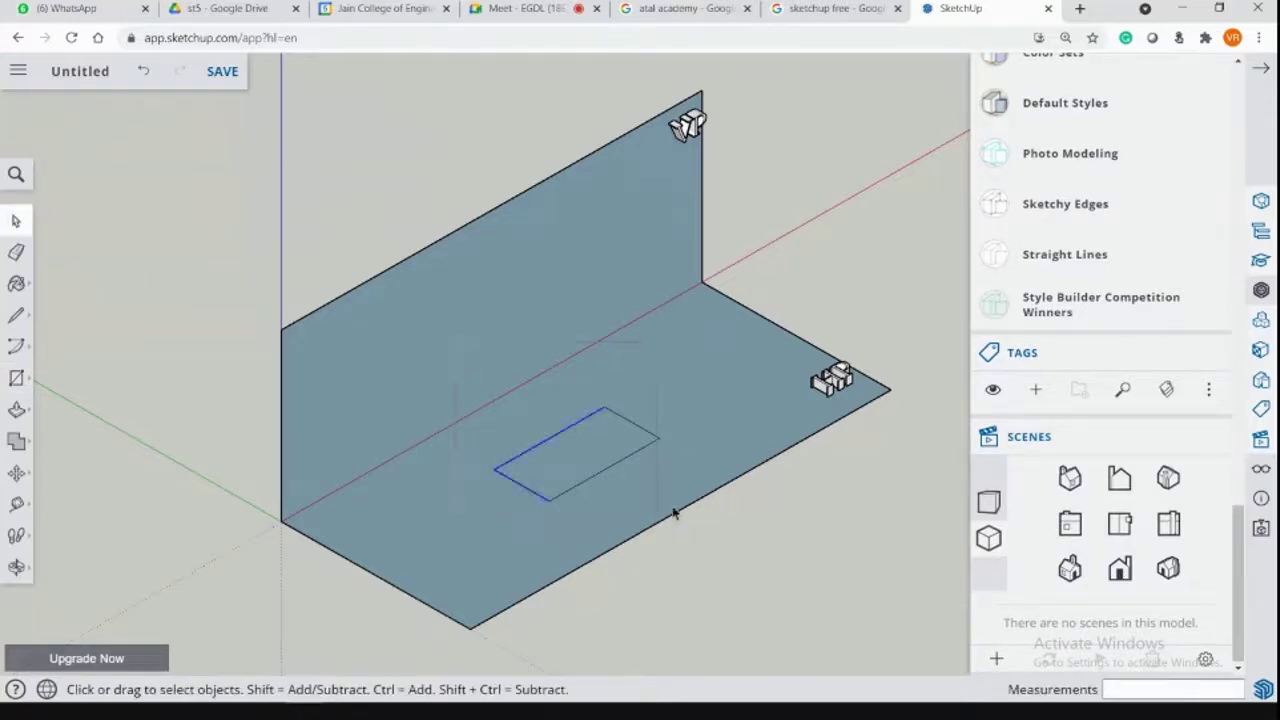
pyautogui.click(583, 473)
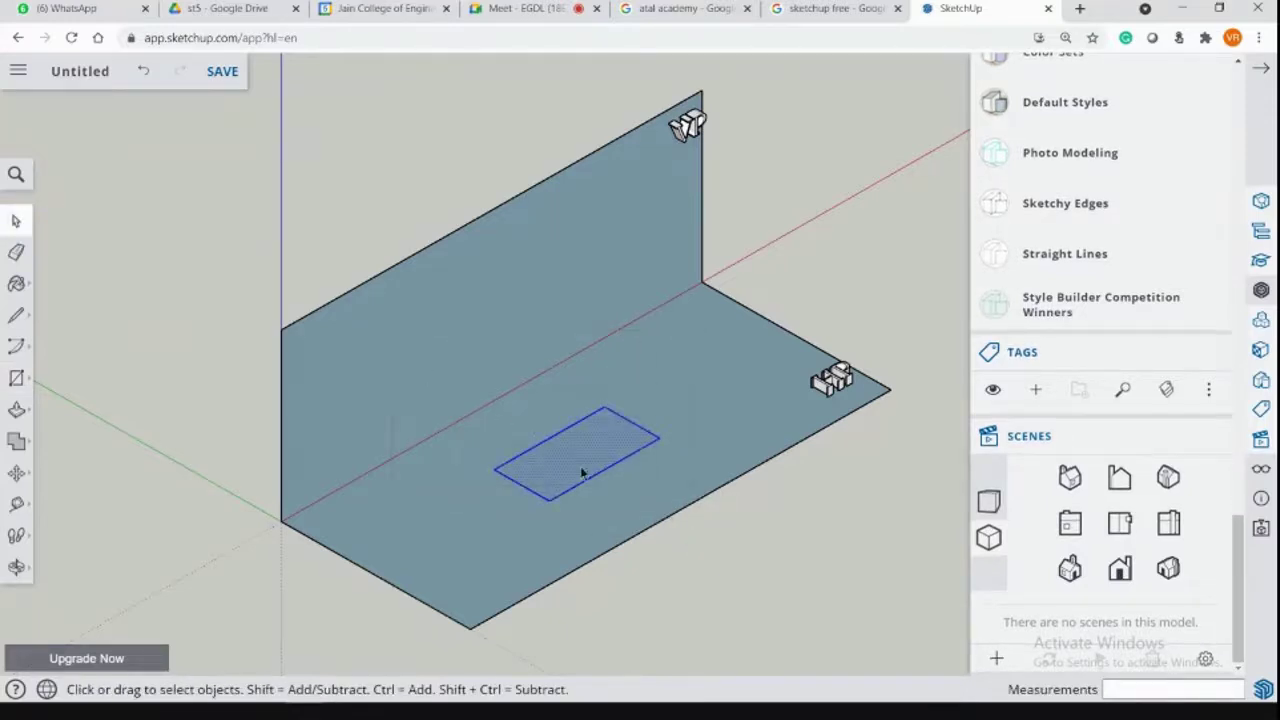
pyautogui.rightClick(548, 458)
pyautogui.click(632, 488)
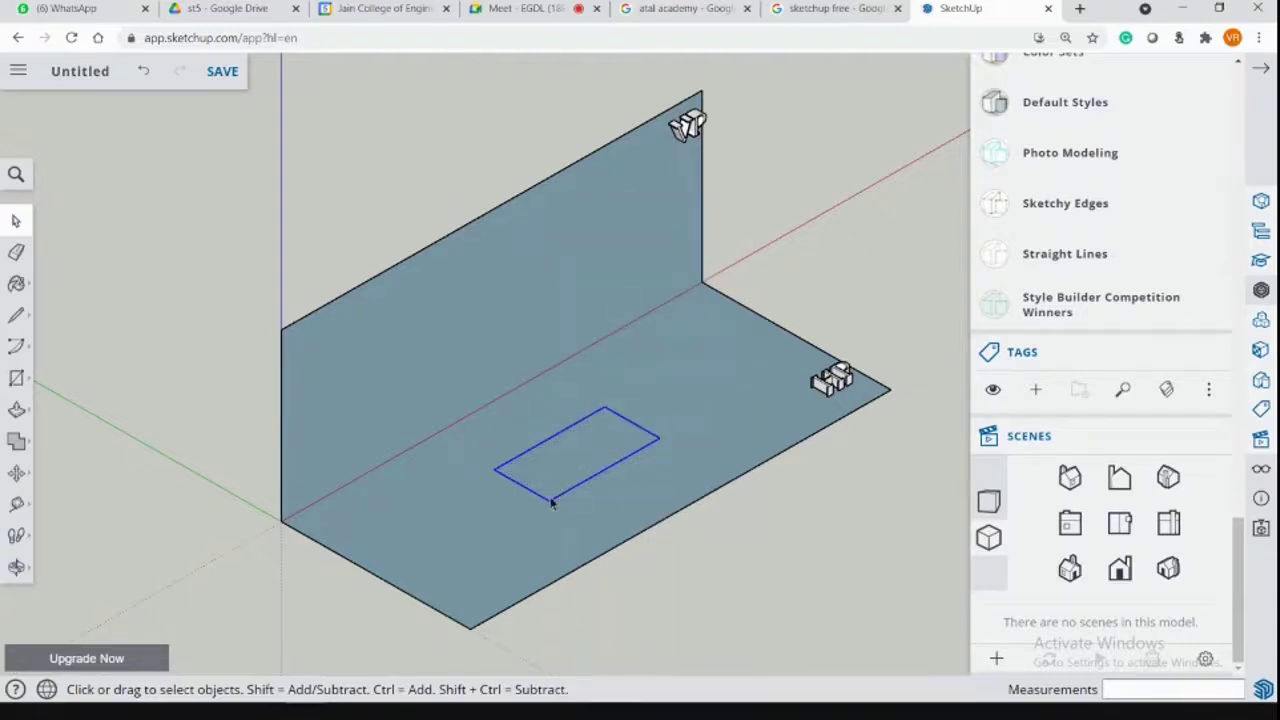
pyautogui.click(18, 408)
pyautogui.click(22, 380)
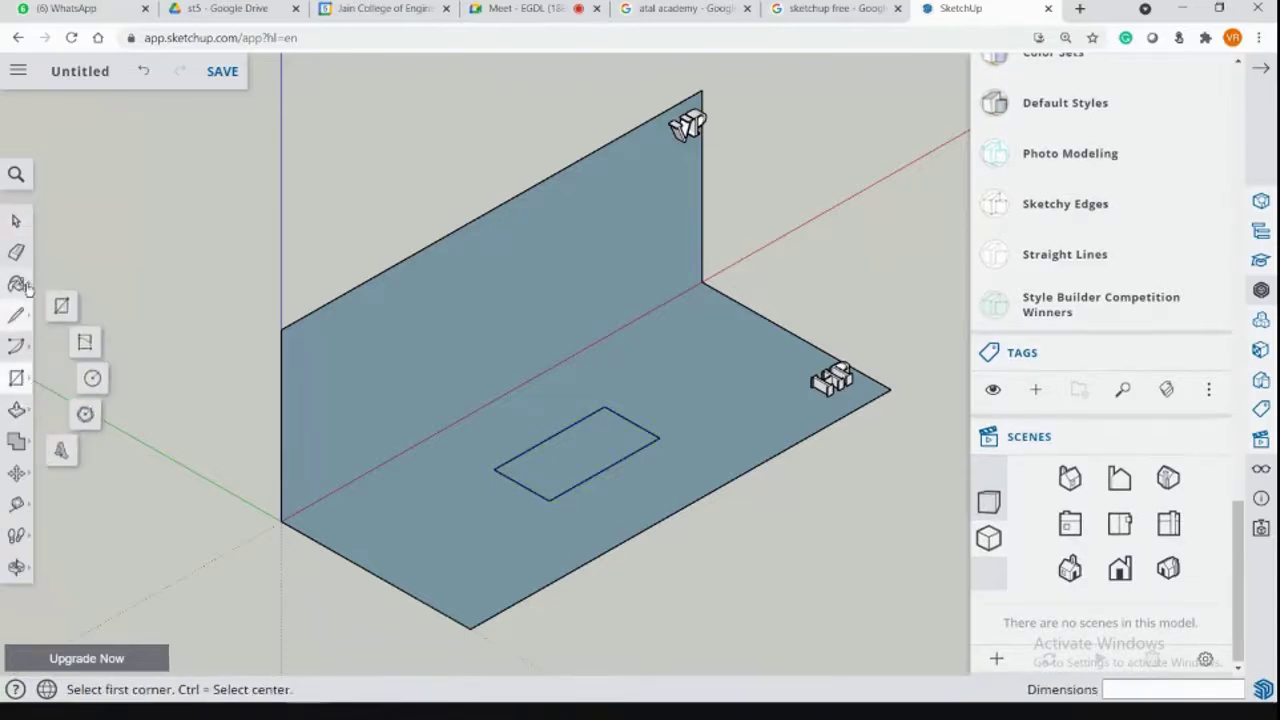
pyautogui.click(18, 473)
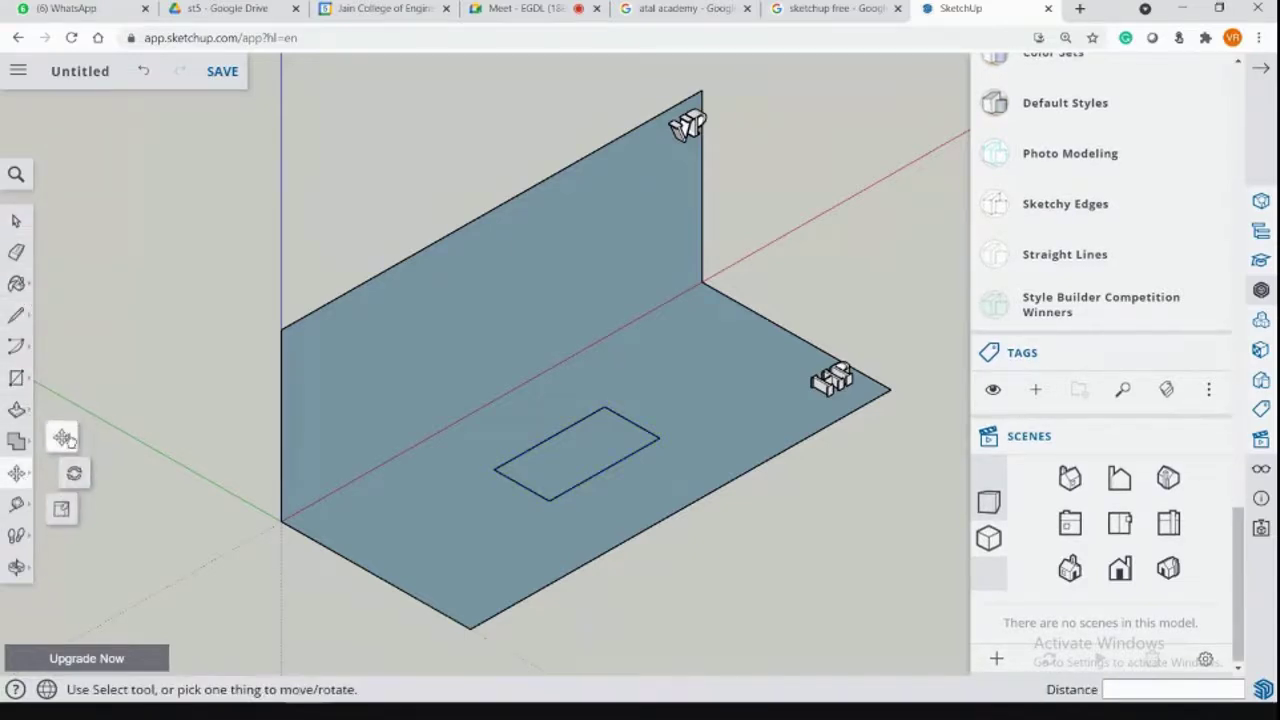
pyautogui.click(63, 437)
pyautogui.click(549, 498)
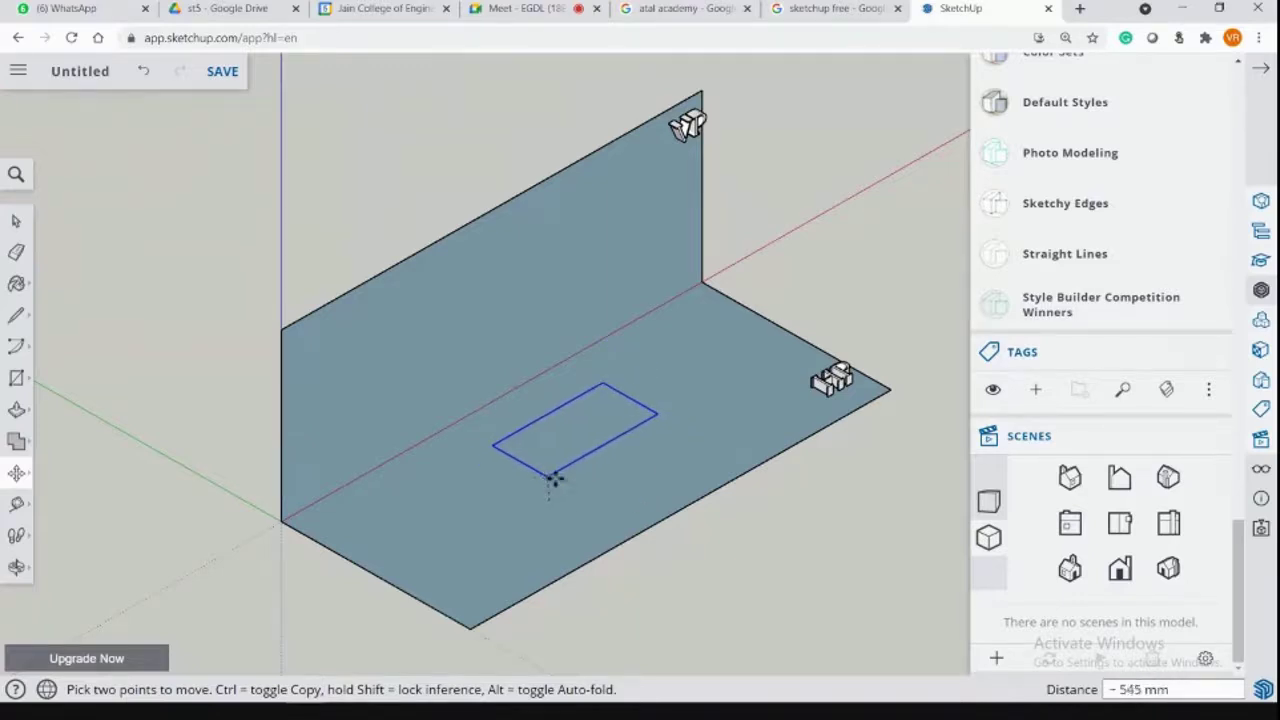
pyautogui.click(1119, 568)
pyautogui.click(504, 309)
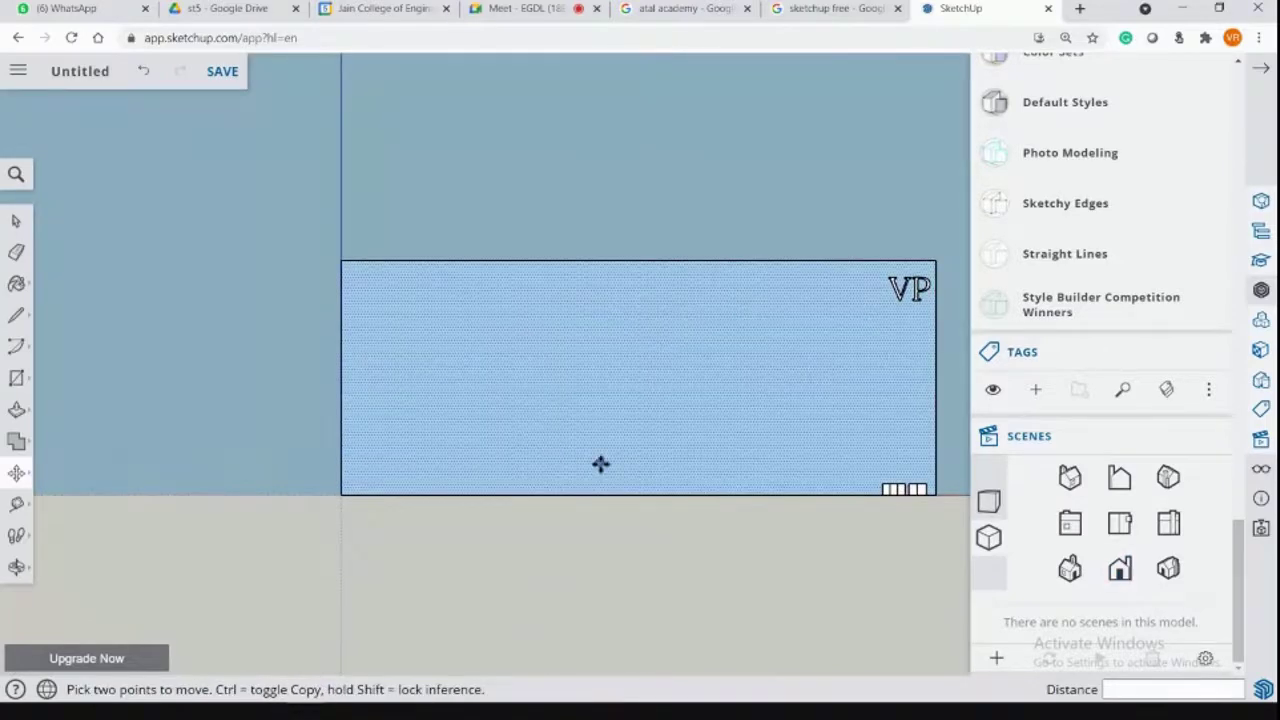
pyautogui.moveTo(600, 463); pyautogui.dragTo(637, 506, button='middle')
pyautogui.click(637, 504)
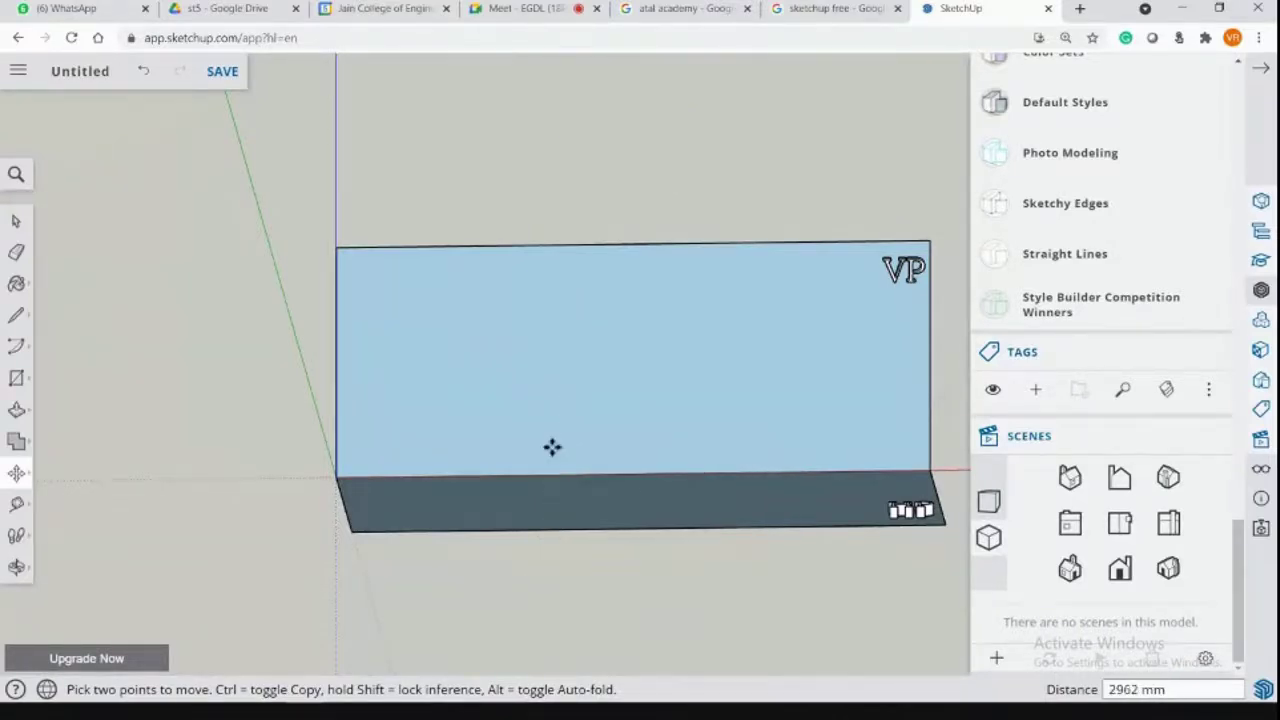
pyautogui.click(584, 507)
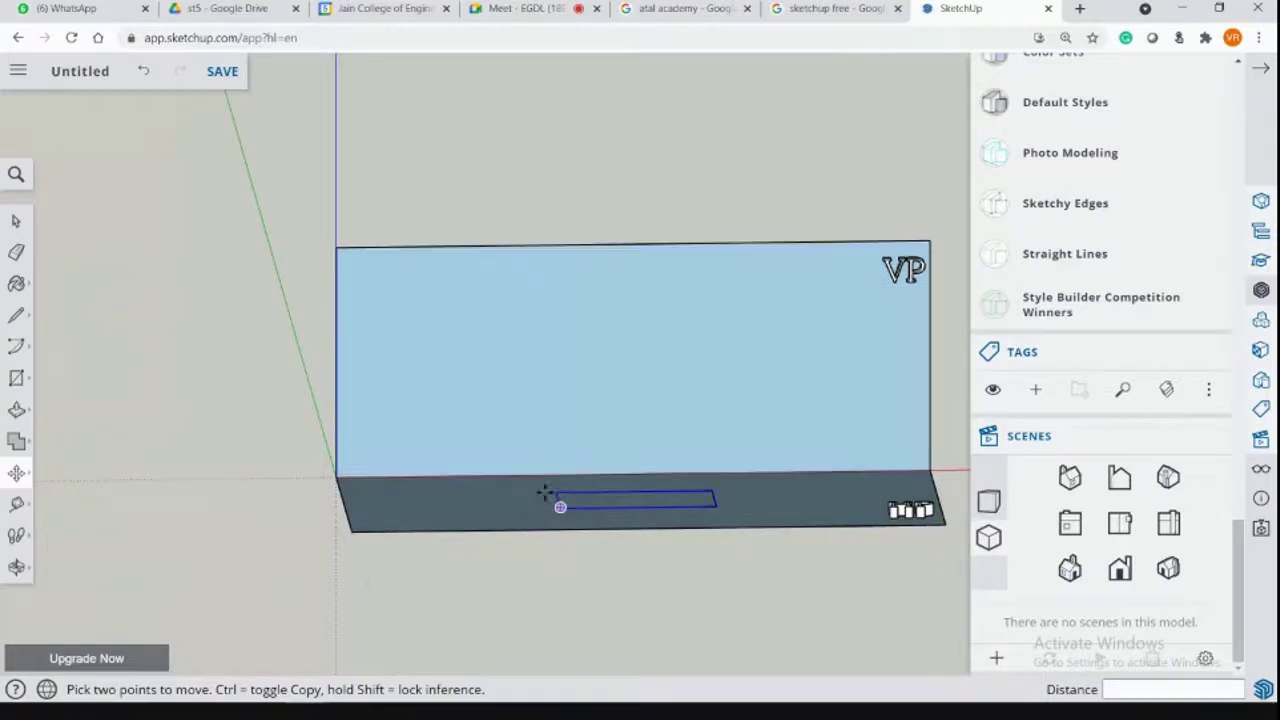
pyautogui.click(560, 505)
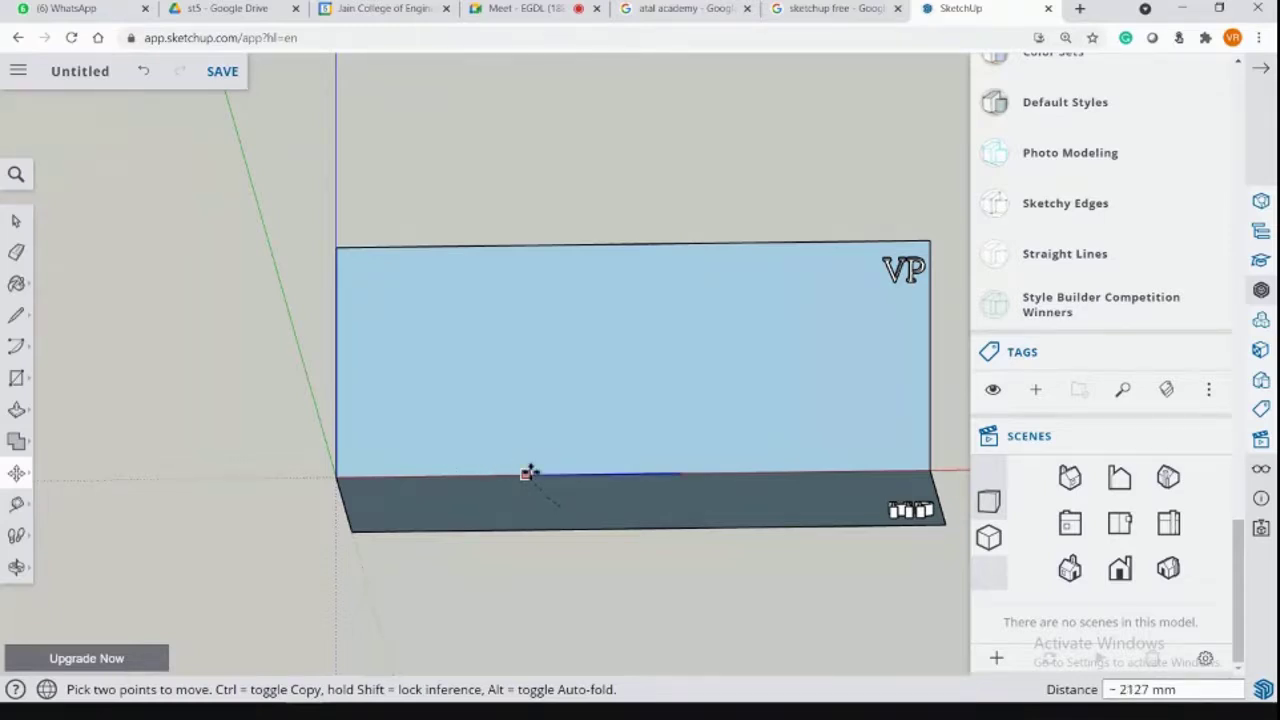
pyautogui.moveTo(529, 471); pyautogui.dragTo(397, 346, button='middle')
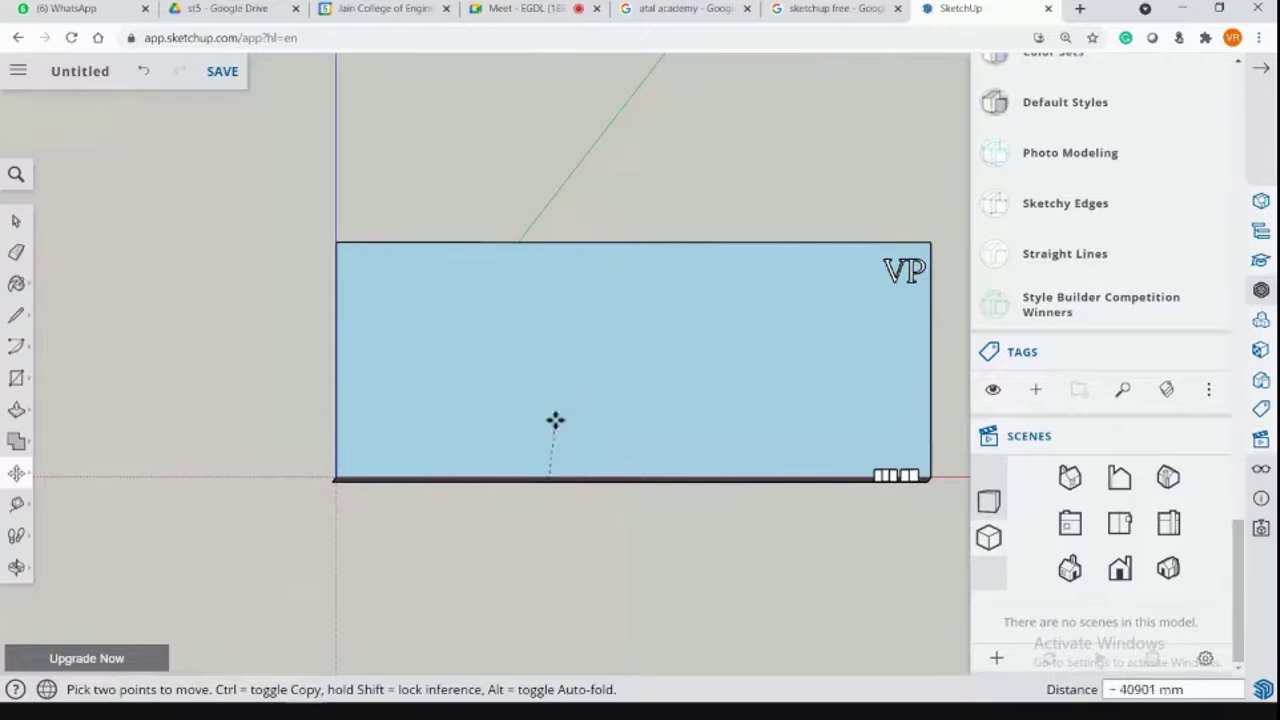
pyautogui.moveTo(577, 477); pyautogui.dragTo(514, 528, button='middle')
pyautogui.press('Escape')
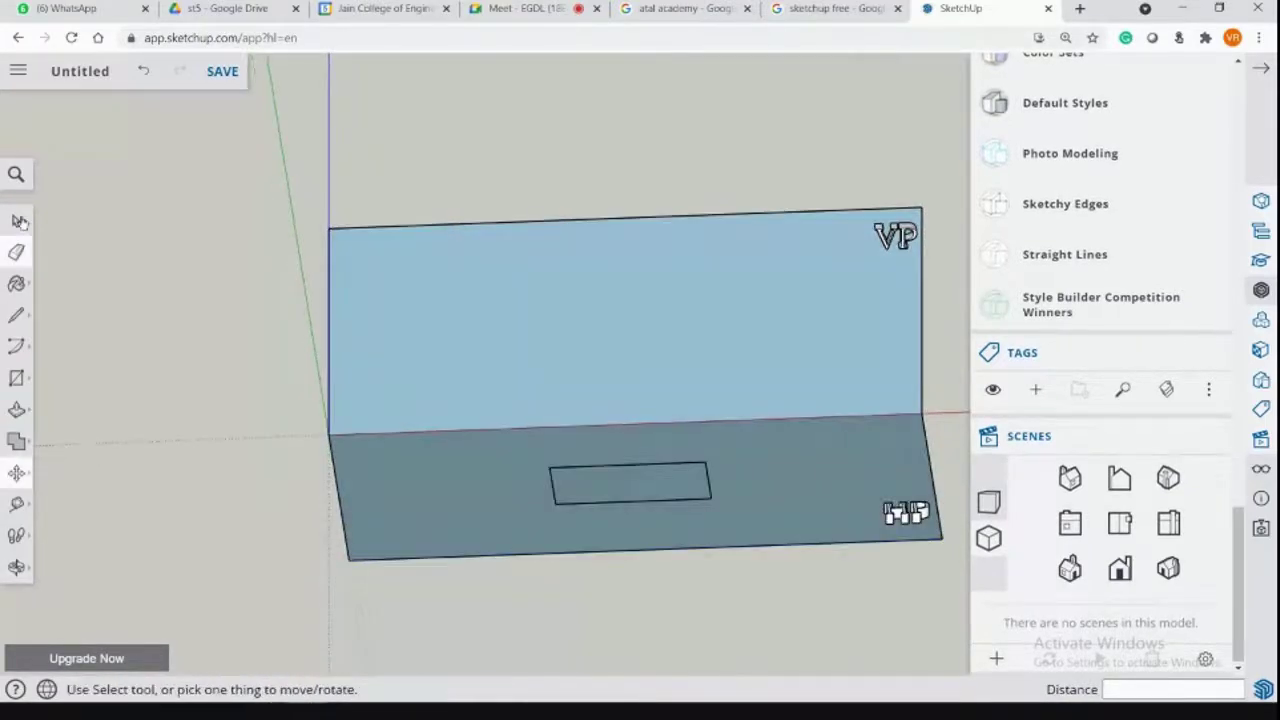
# Make the small rectangle group on the horizontal plane a component, keeping the default definition name and alignment.
pyautogui.press('space')
pyautogui.click(615, 495)
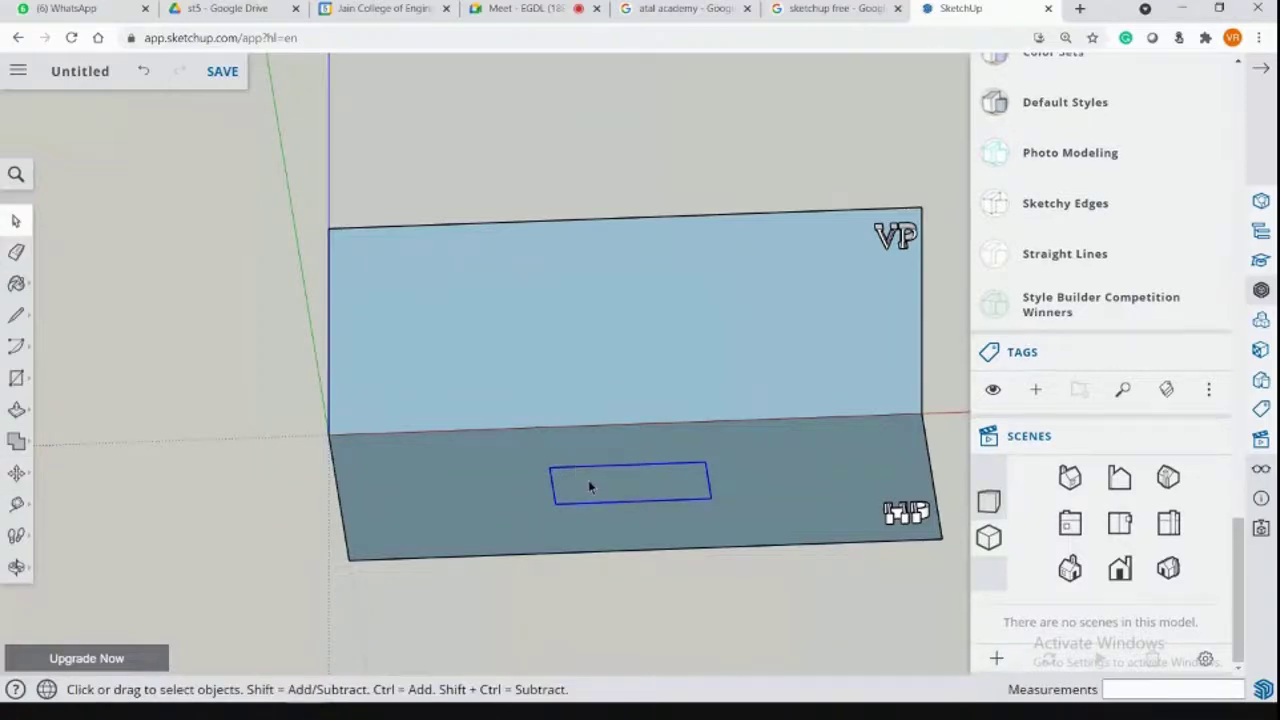
pyautogui.rightClick(589, 486)
pyautogui.click(668, 450)
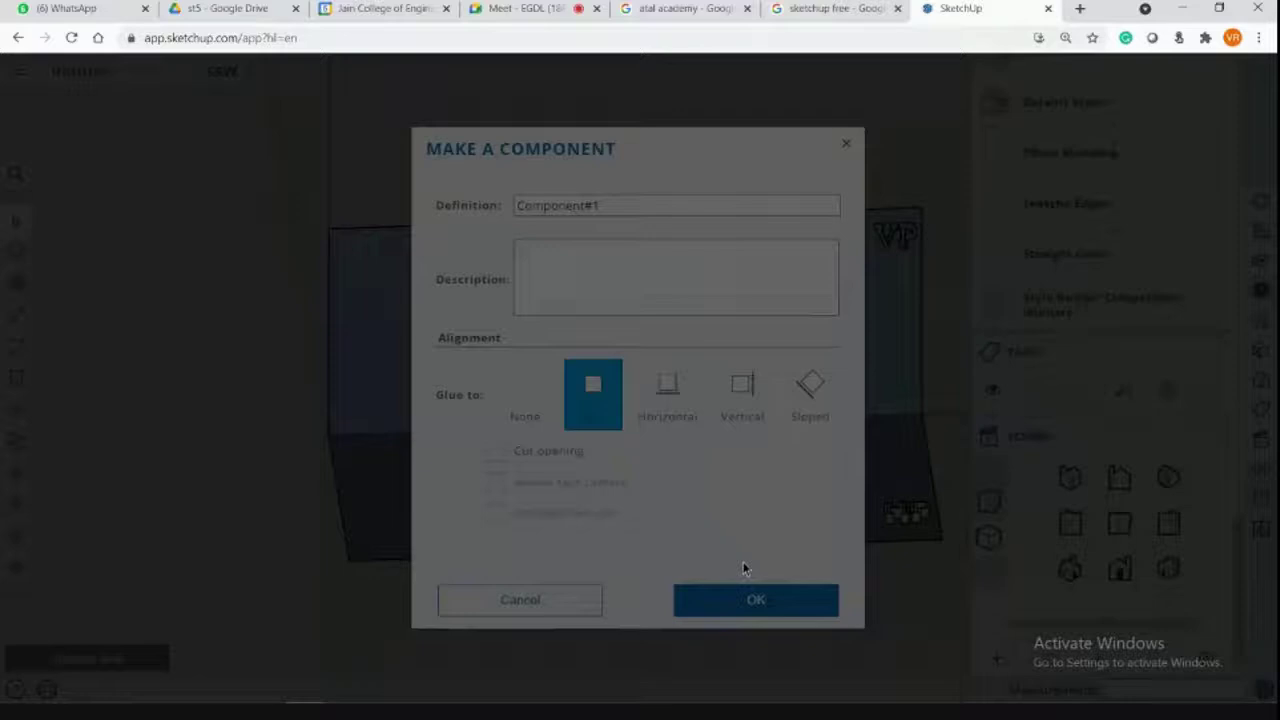
pyautogui.click(764, 598)
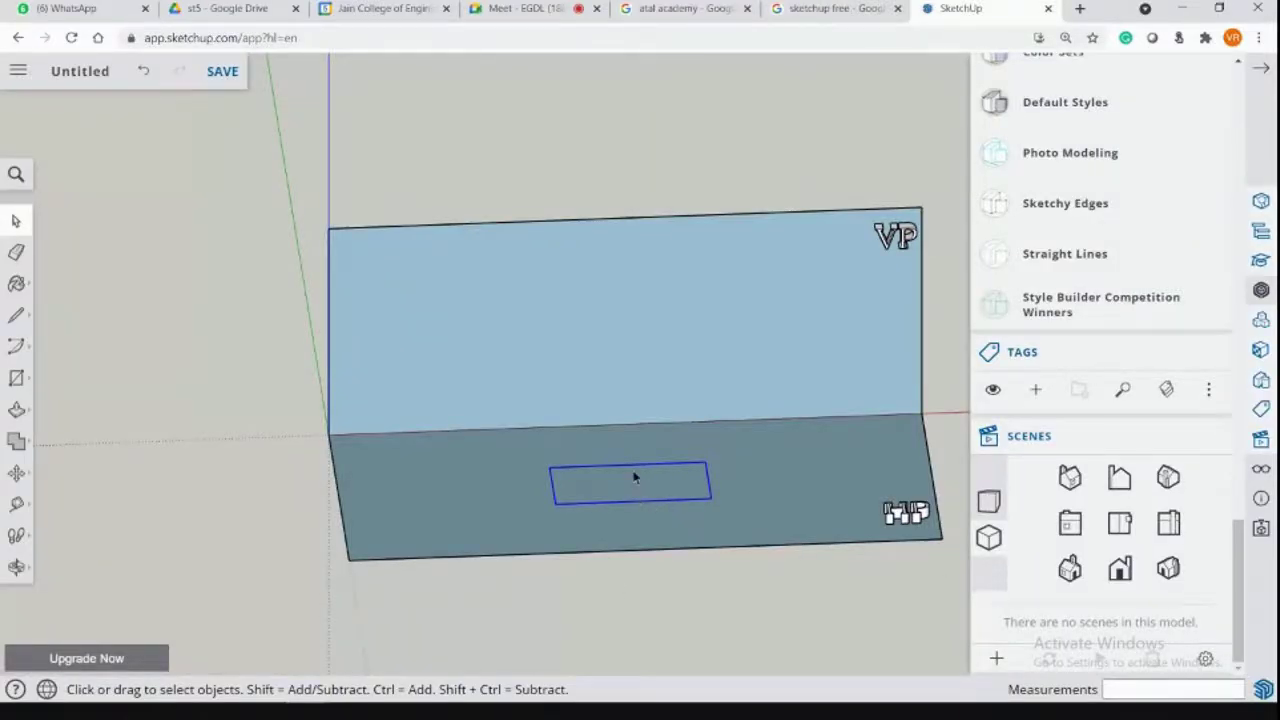
# Move the small rectangle component about 5087 mm along the red axis, just past the far end of the horizontal plane.
pyautogui.moveTo(539, 493); pyautogui.dragTo(606, 508, button='middle')
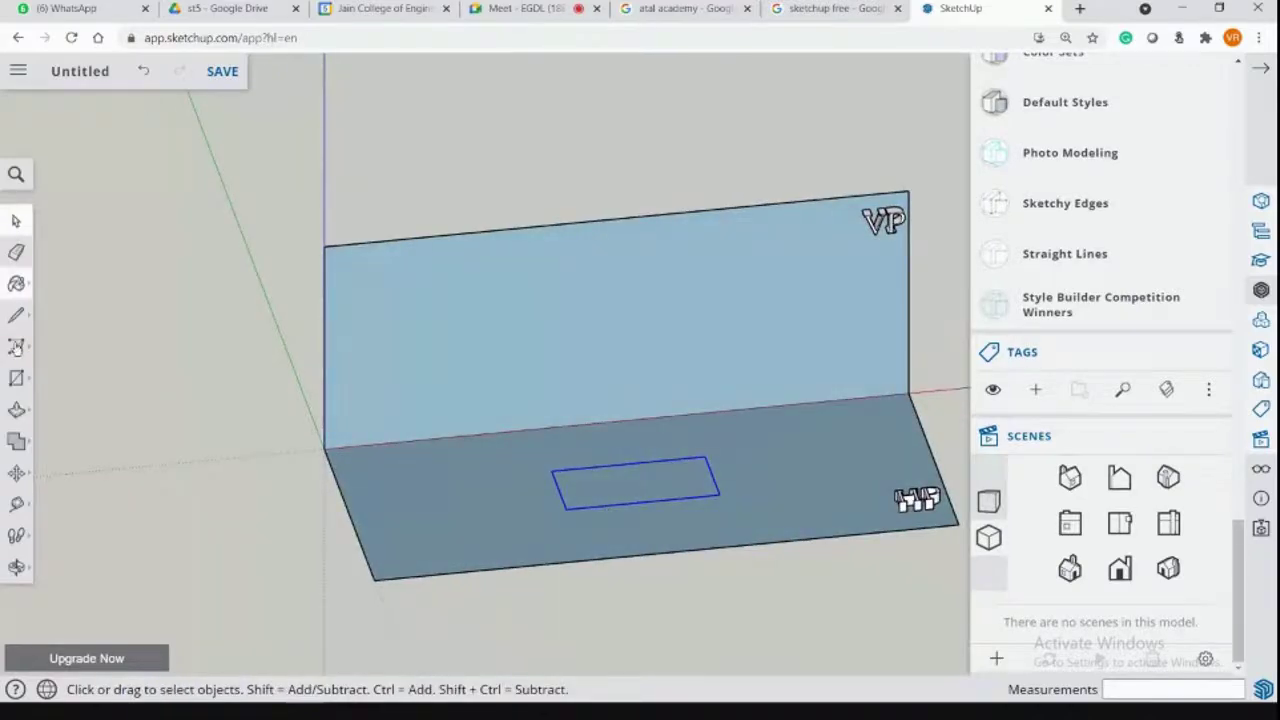
pyautogui.click(16, 473)
pyautogui.click(567, 508)
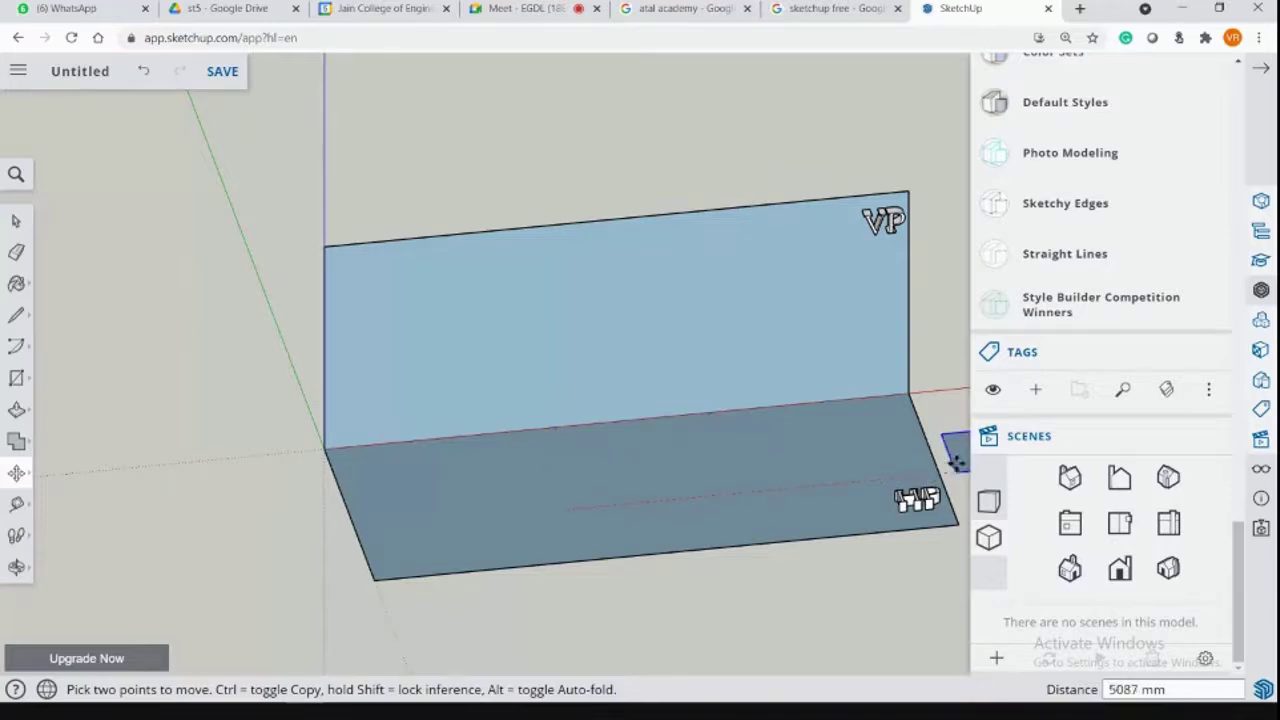
pyautogui.moveTo(815, 527); pyautogui.dragTo(657, 511, button='middle')
pyautogui.scroll(-2, 709, 548)
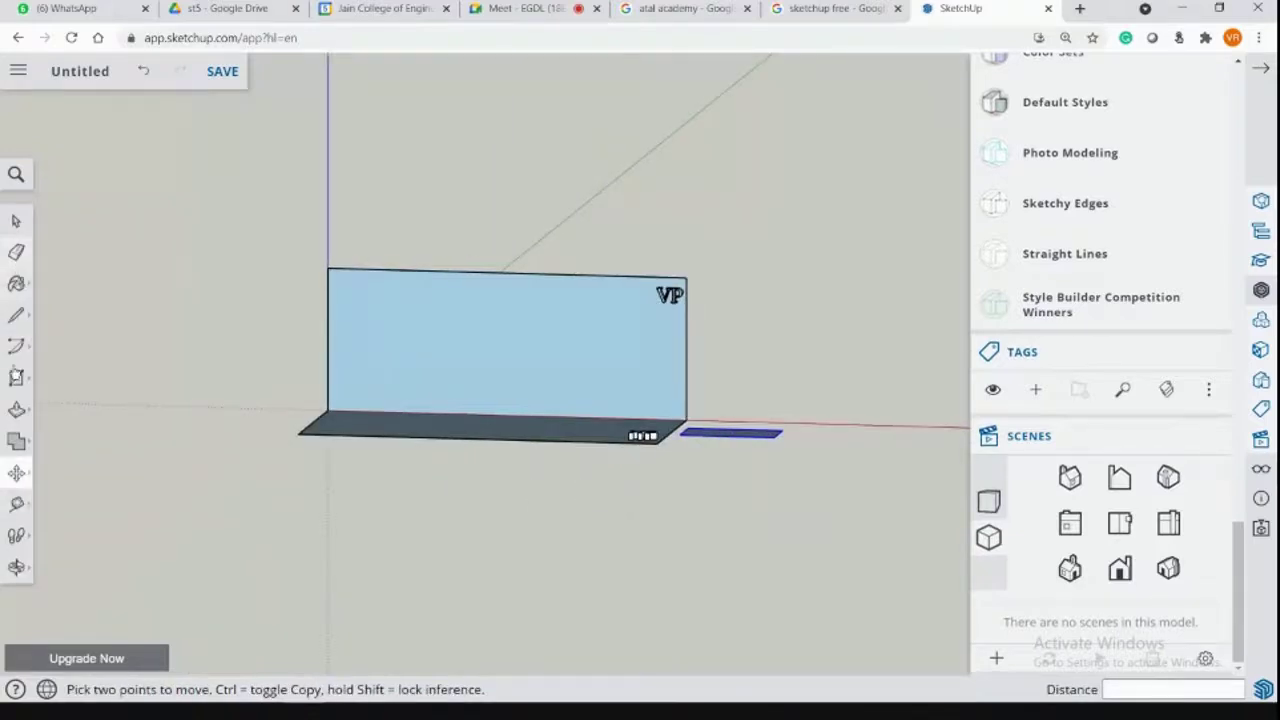
pyautogui.click(675, 434)
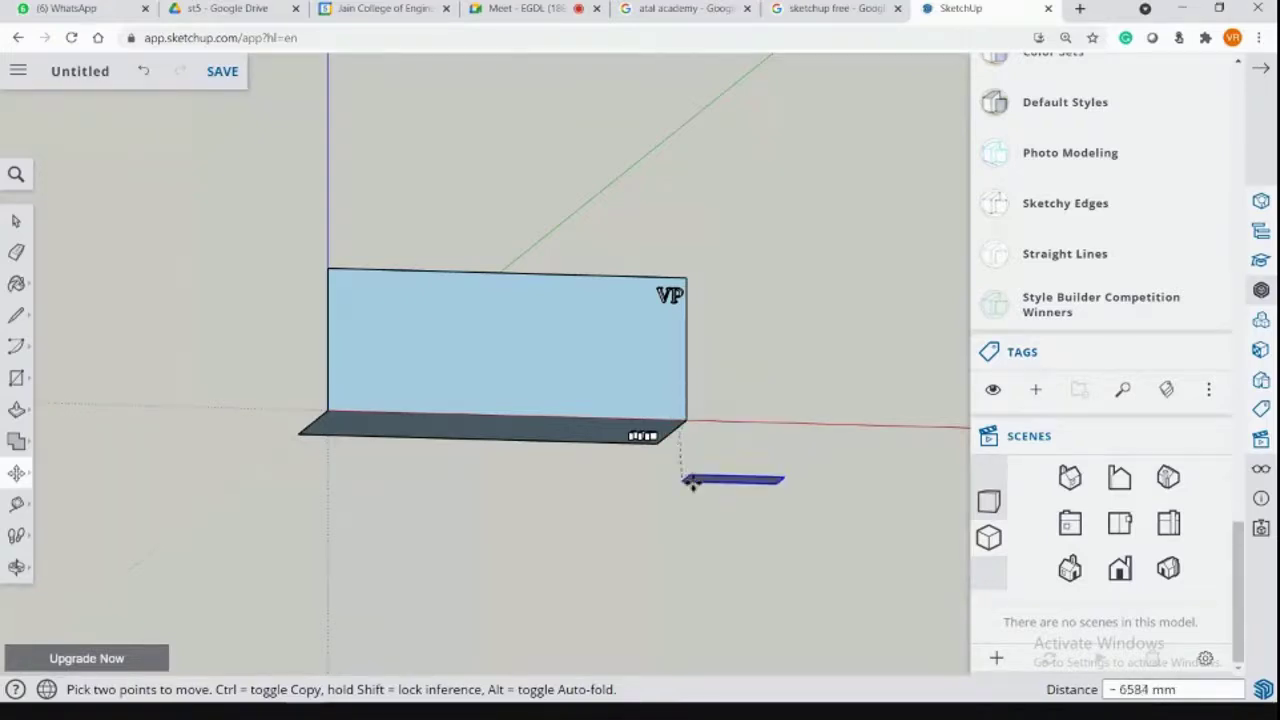
pyautogui.moveTo(686, 480); pyautogui.dragTo(346, 466, button='middle')
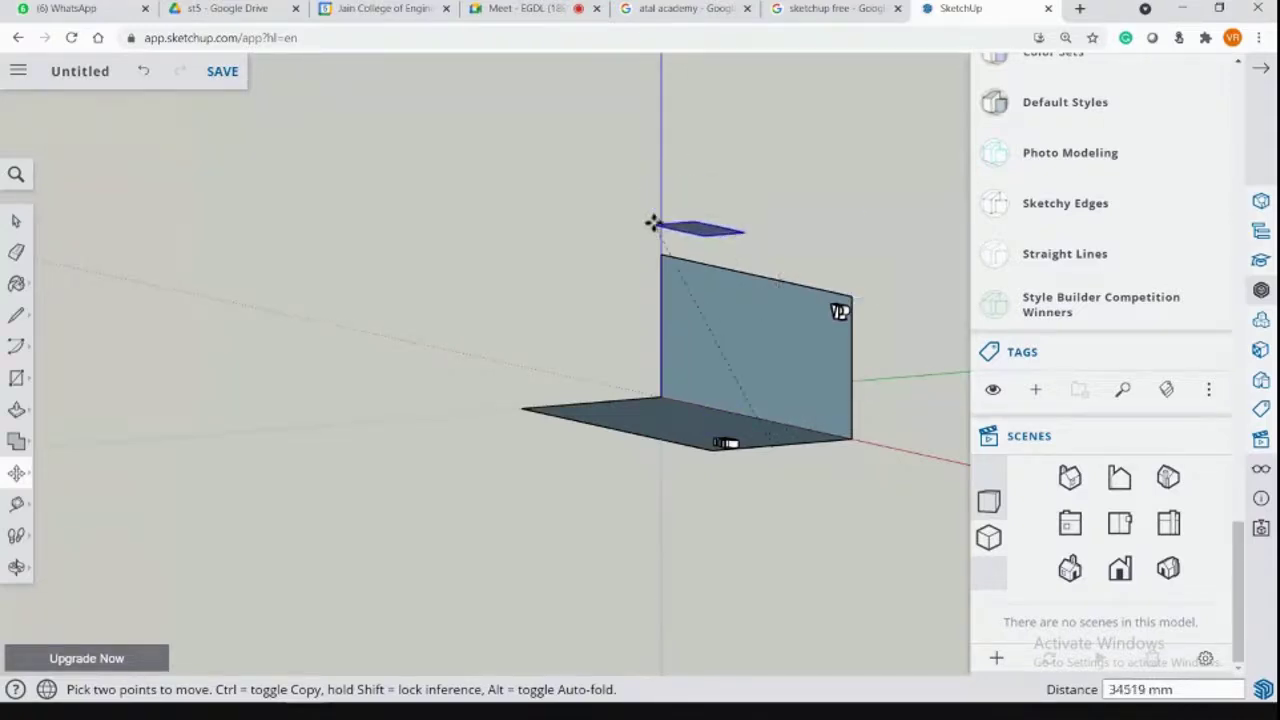
pyautogui.moveTo(743, 263); pyautogui.dragTo(1040, 345, button='middle')
pyautogui.moveTo(770, 295); pyautogui.dragTo(700, 277, button='middle')
pyautogui.moveTo(698, 348); pyautogui.dragTo(926, 391, button='middle')
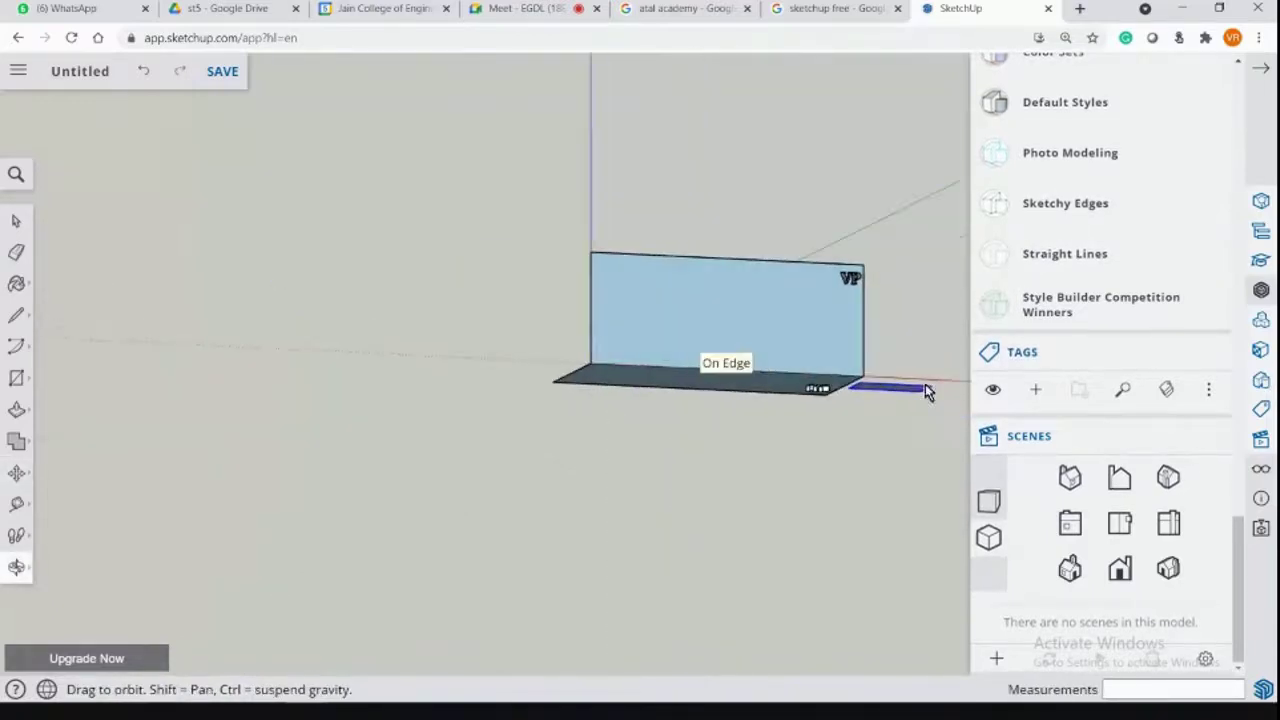
# Copy the rectangle component beside the horizontal plane straight up by 660 mm.
pyautogui.moveTo(814, 434); pyautogui.dragTo(860, 410, button='middle')
pyautogui.scroll(5, 860, 410)
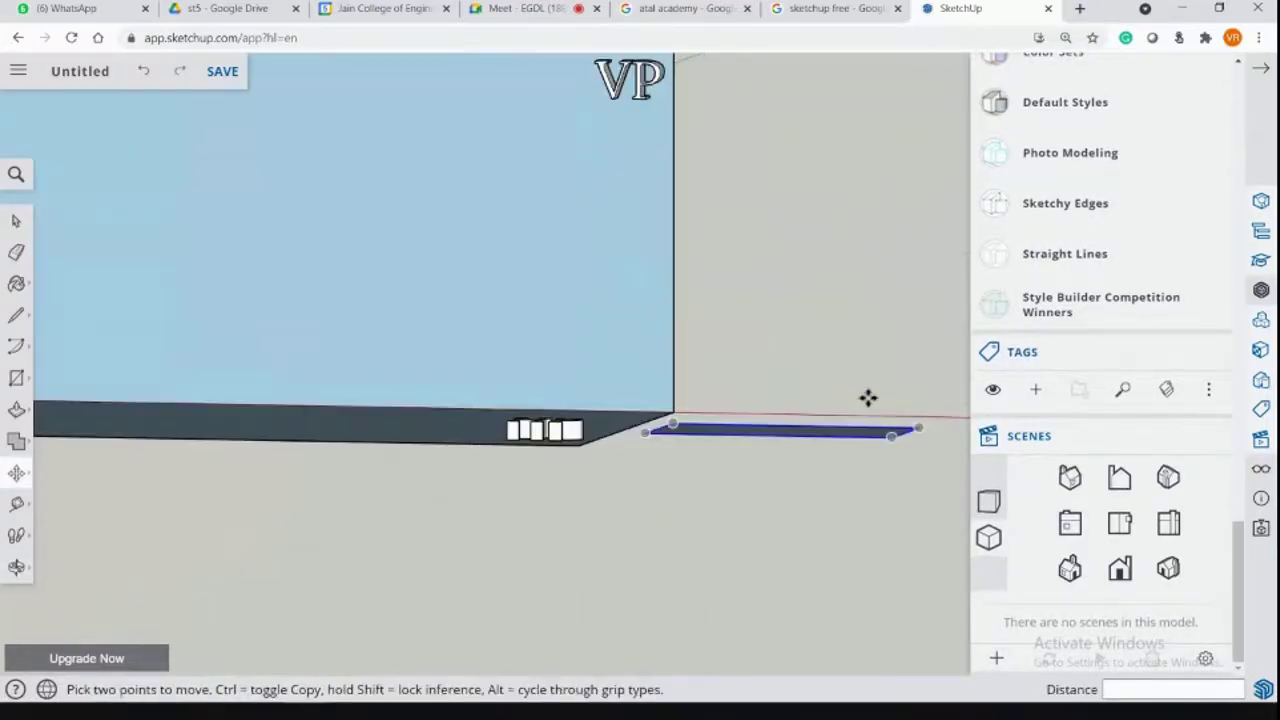
pyautogui.click(645, 432)
pyautogui.press('ctrl')
pyautogui.click(645, 351)
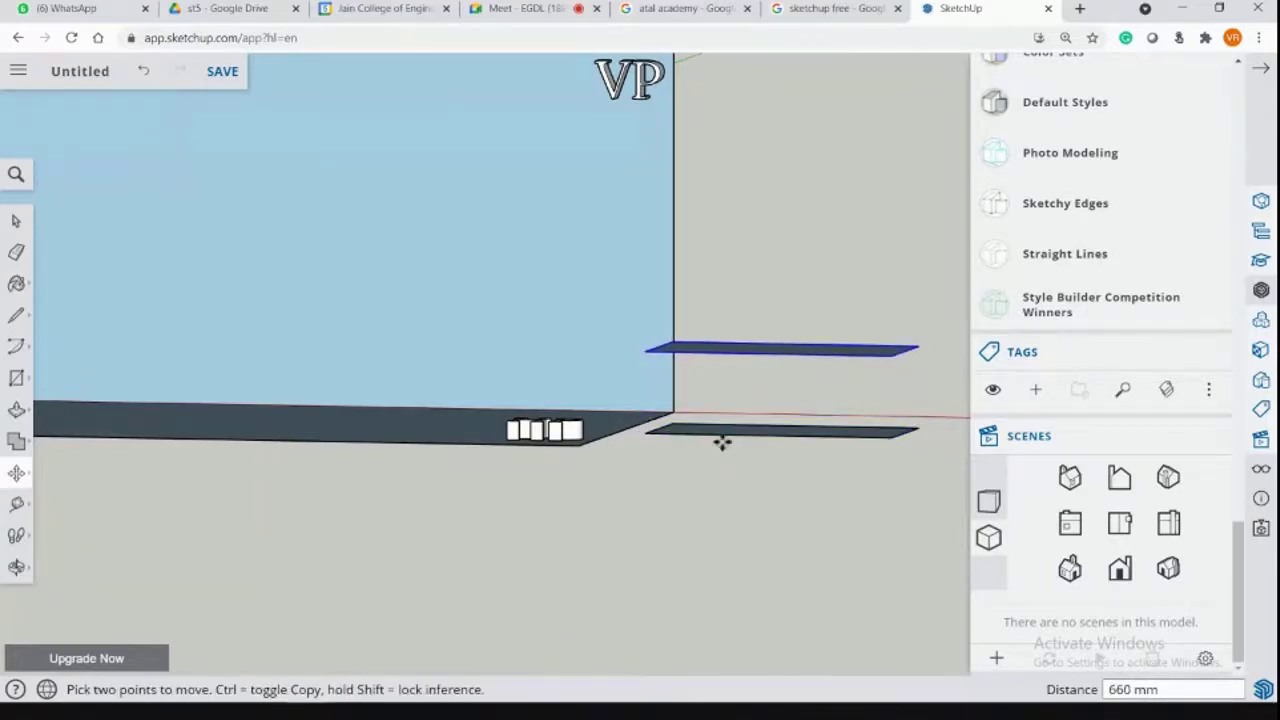
pyautogui.moveTo(748, 483); pyautogui.dragTo(685, 430, button='middle')
pyautogui.click(718, 480)
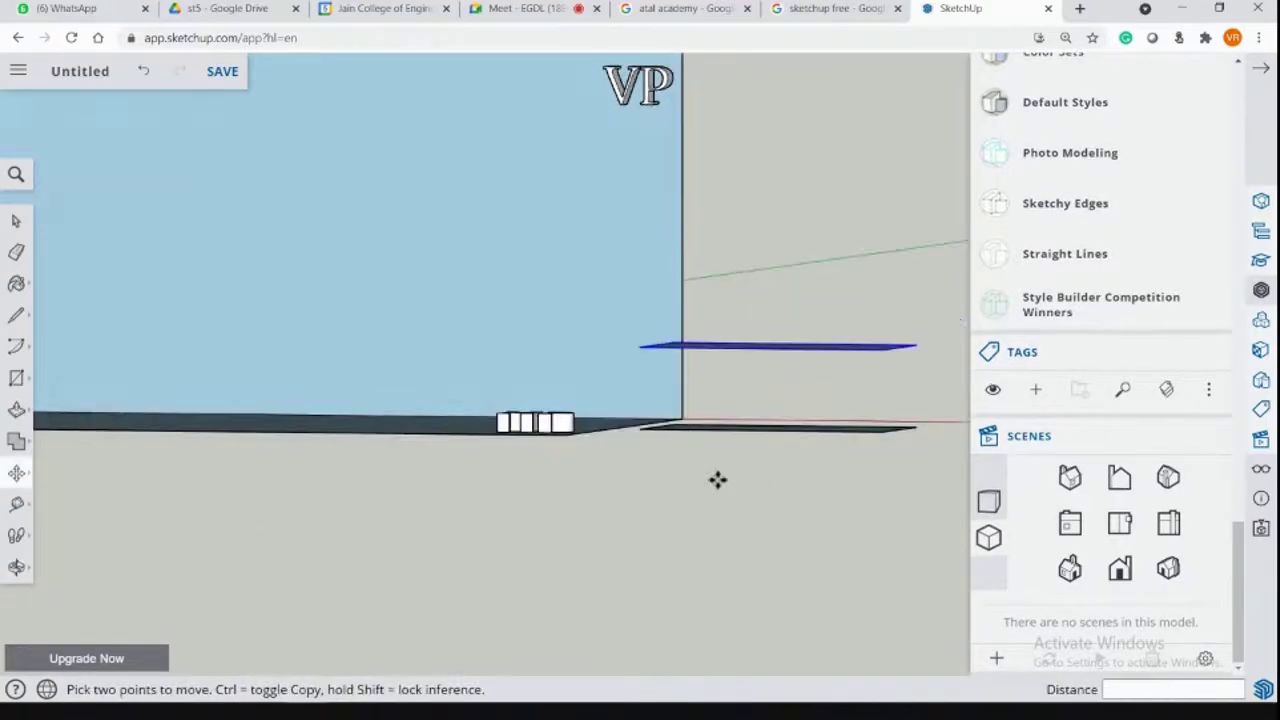
pyautogui.press('Escape')
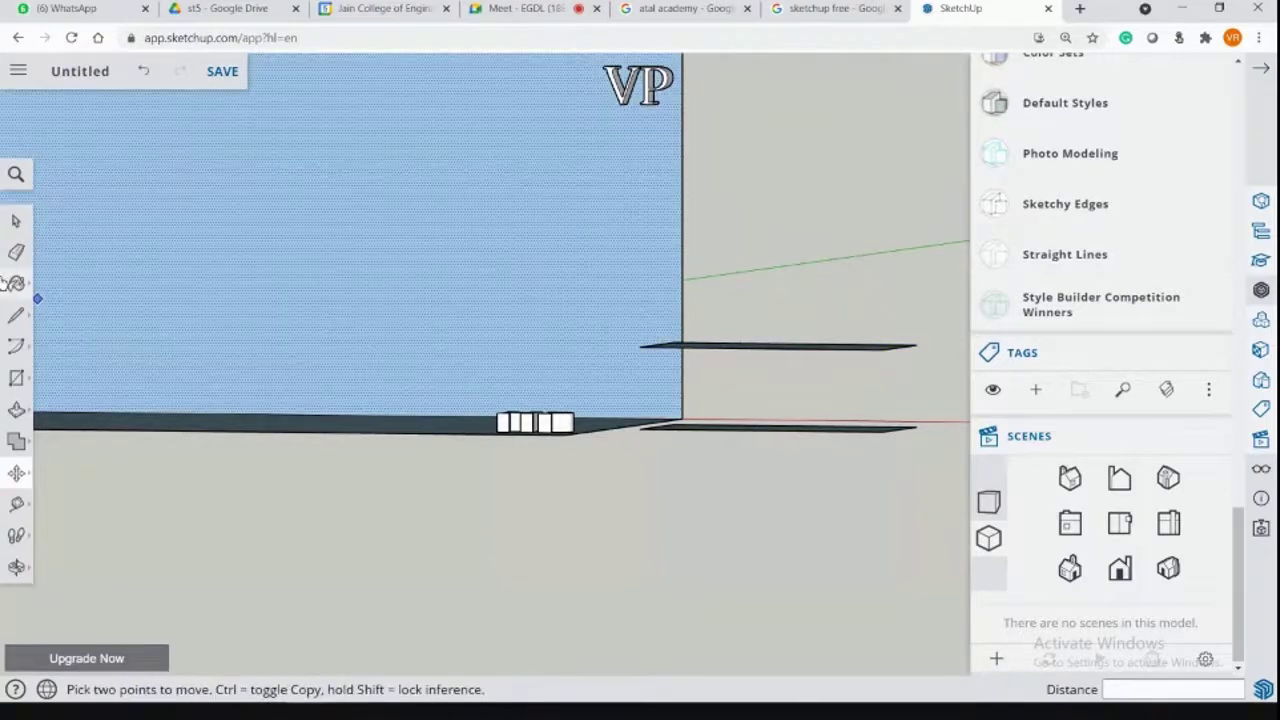
# Delete the lower original rectangle beside the horizontal plane, leaving the raised copy.
pyautogui.click(16, 252)
pyautogui.click(16, 219)
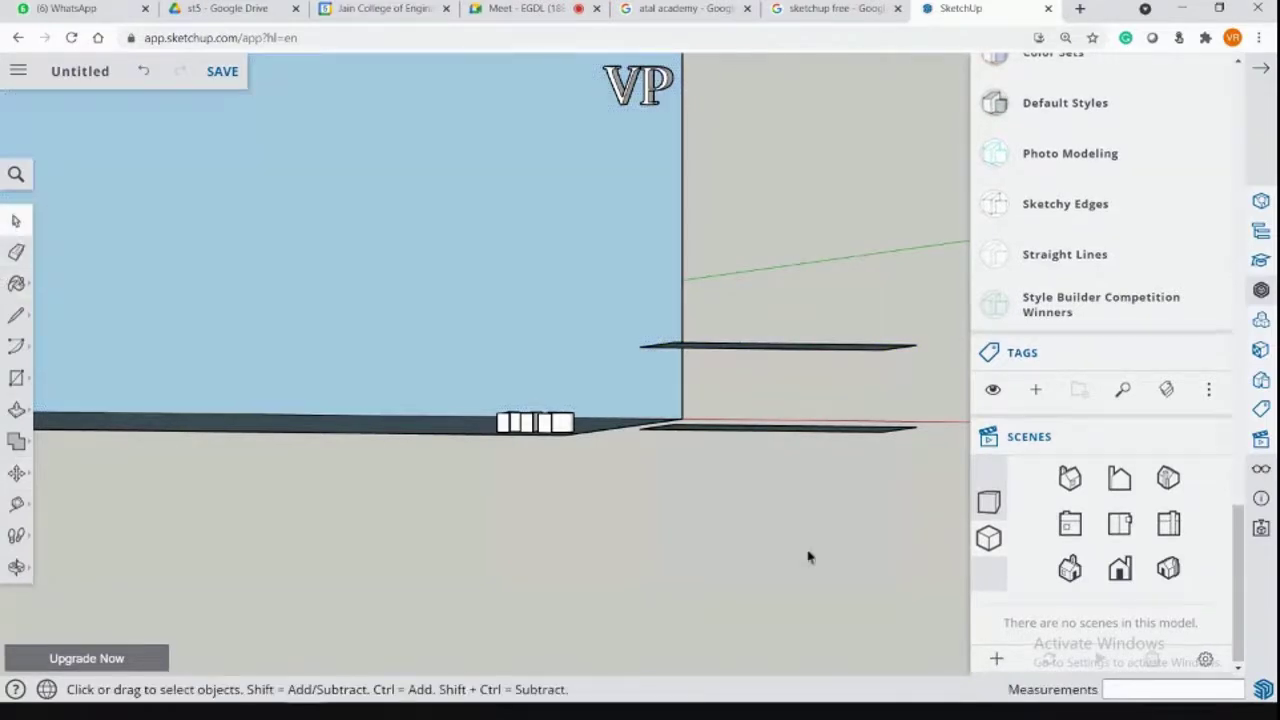
pyautogui.moveTo(885, 432); pyautogui.dragTo(623, 398)
pyautogui.moveTo(656, 424); pyautogui.dragTo(889, 574, button='middle')
pyautogui.moveTo(654, 391); pyautogui.dragTo(931, 556)
pyautogui.press('Delete')
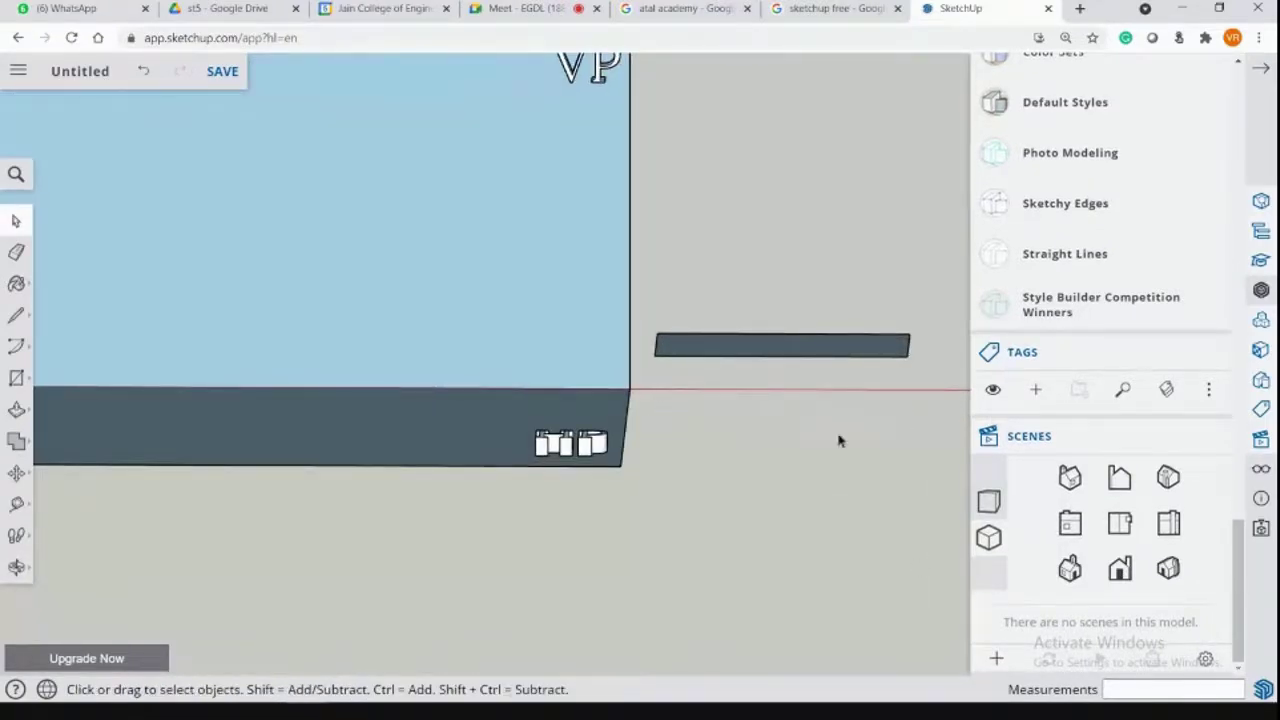
# Move the raised rectangle about 5209 mm back along the red axis, over the middle of the horizontal plane.
pyautogui.moveTo(676, 360); pyautogui.dragTo(796, 454, button='middle')
pyautogui.scroll(3, 731, 409)
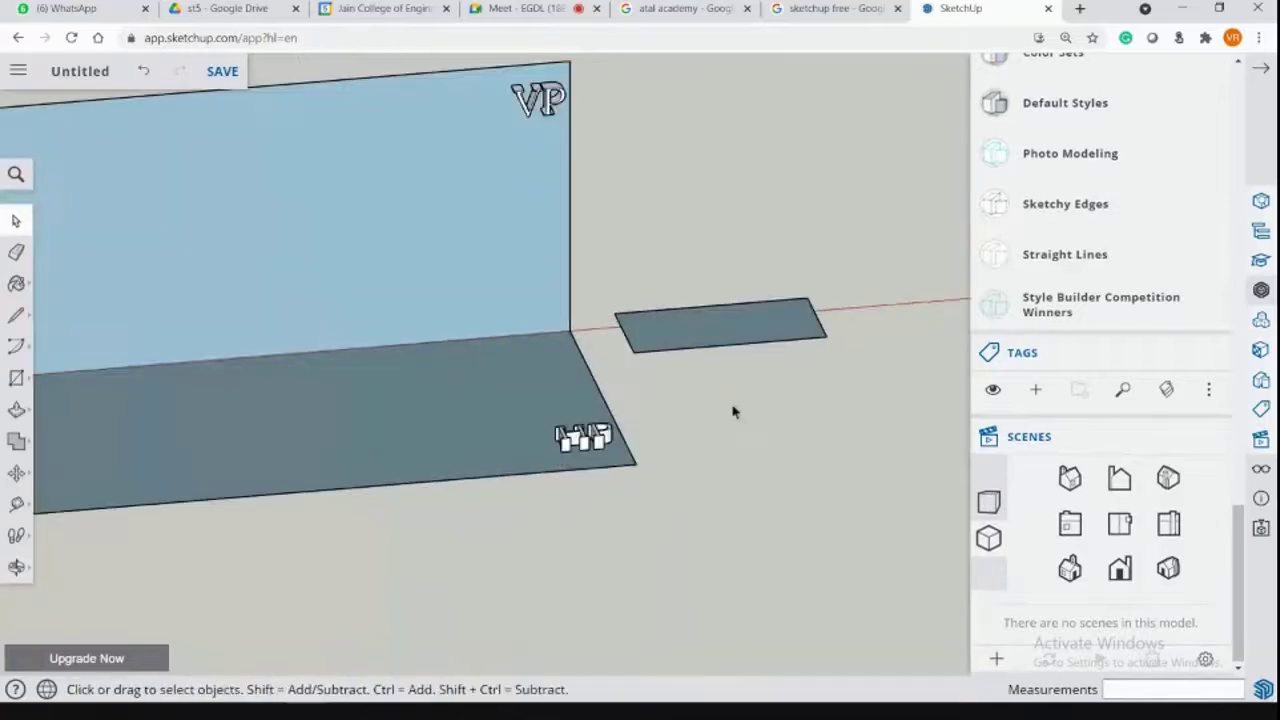
pyautogui.scroll(-2, 737, 380)
pyautogui.keyDown('shift'); pyautogui.moveTo(737, 389); pyautogui.dragTo(803, 400, button='middle'); pyautogui.keyUp('shift')
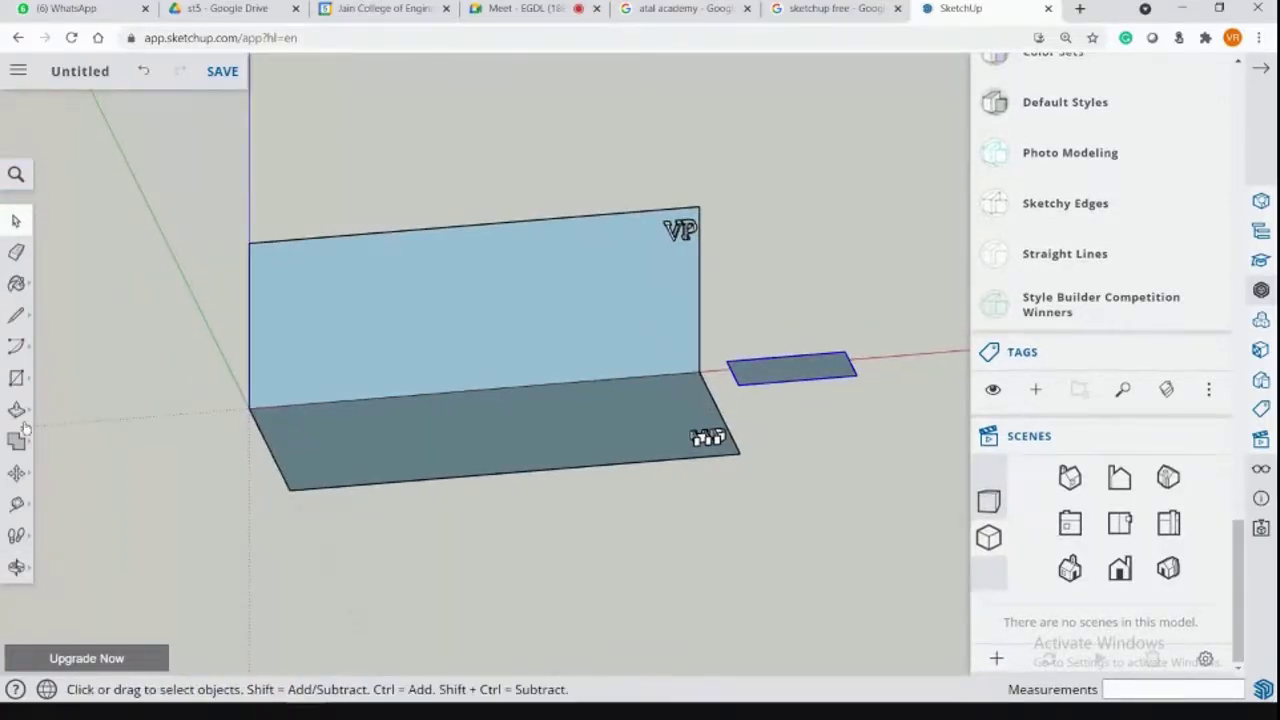
pyautogui.click(16, 473)
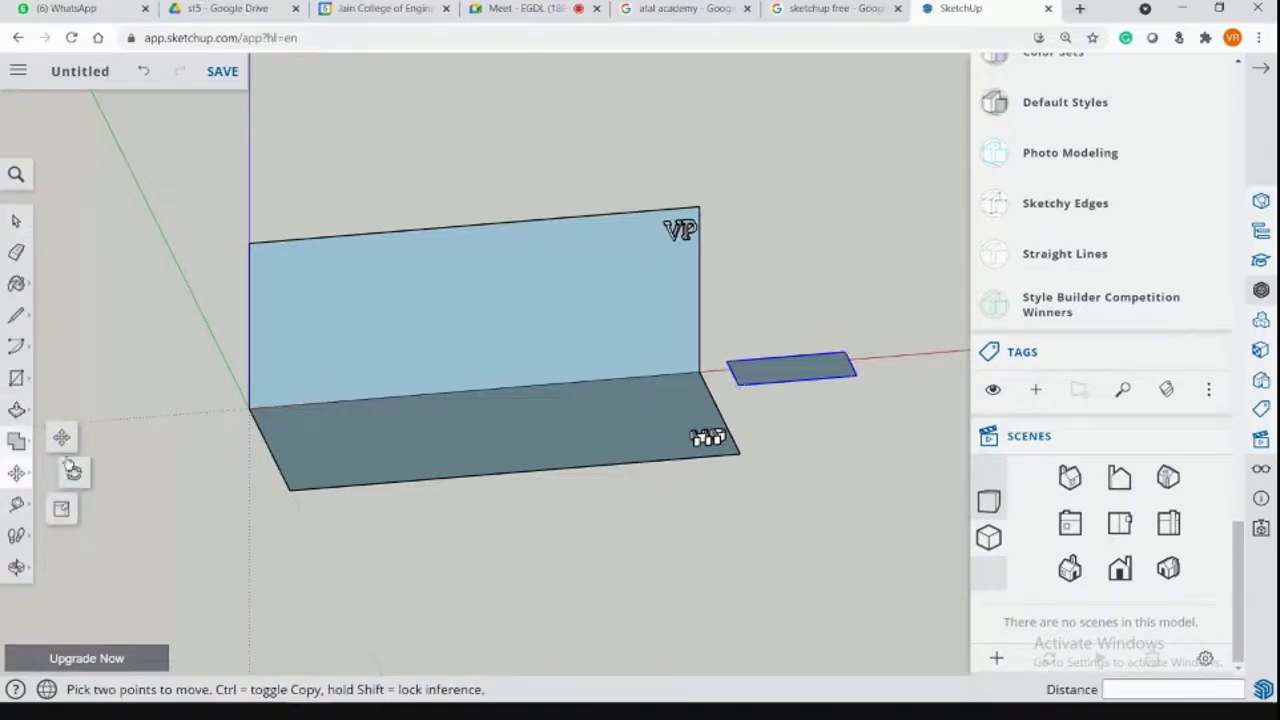
pyautogui.click(738, 385)
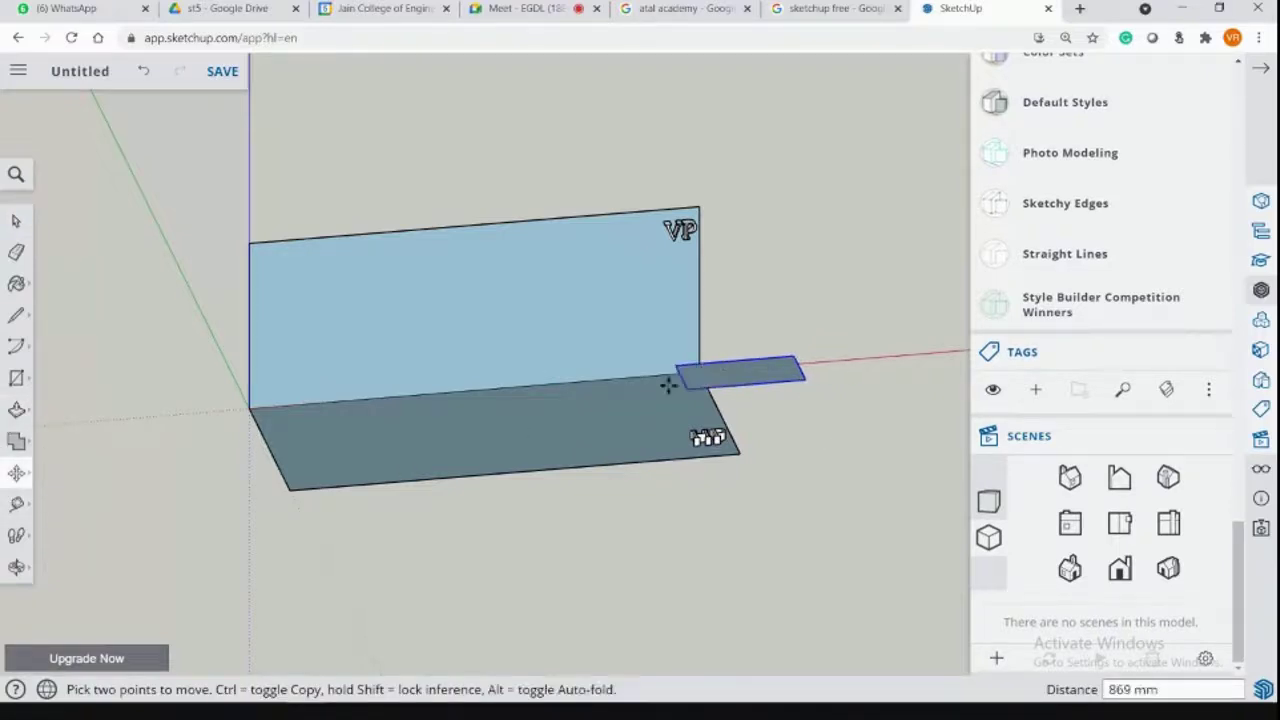
pyautogui.click(430, 403)
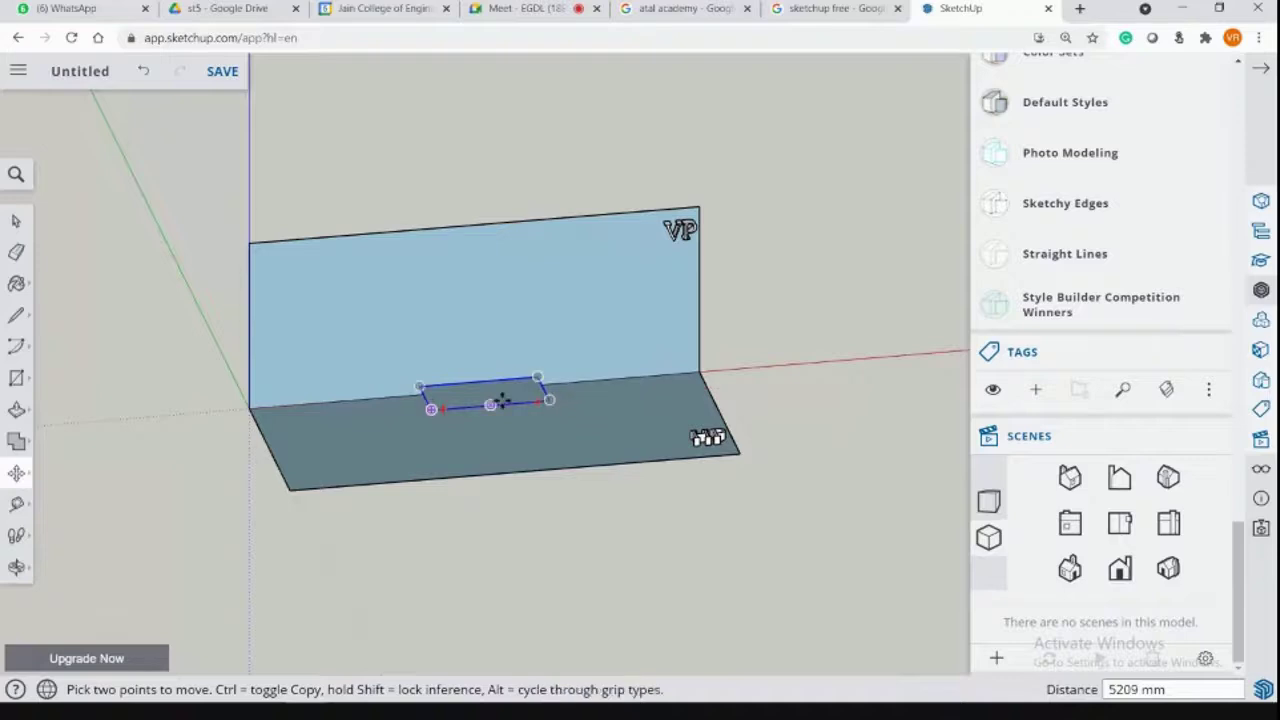
# Scale up the raised rectangle from its front corner nearest the origin, keeping the diagonally opposite corner fixed.
pyautogui.moveTo(283, 286); pyautogui.dragTo(150, 420, button='middle')
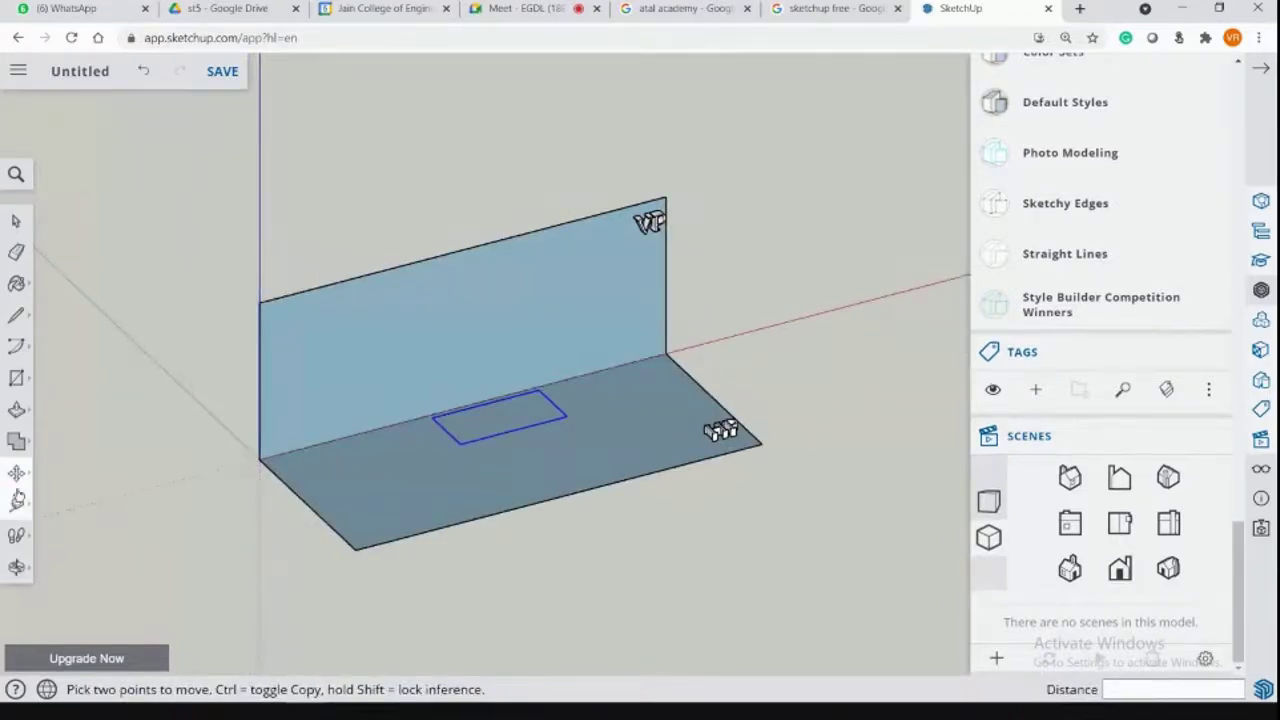
pyautogui.click(16, 472)
pyautogui.click(50, 505)
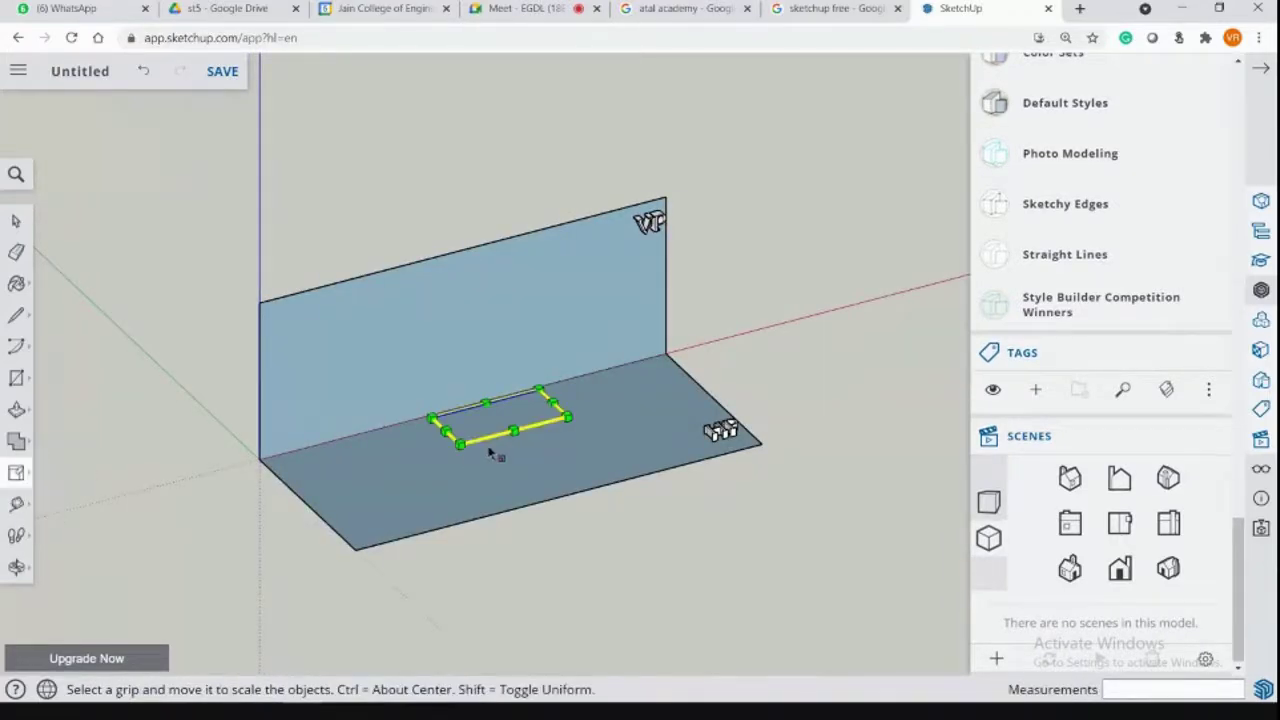
pyautogui.click(459, 443)
pyautogui.click(421, 473)
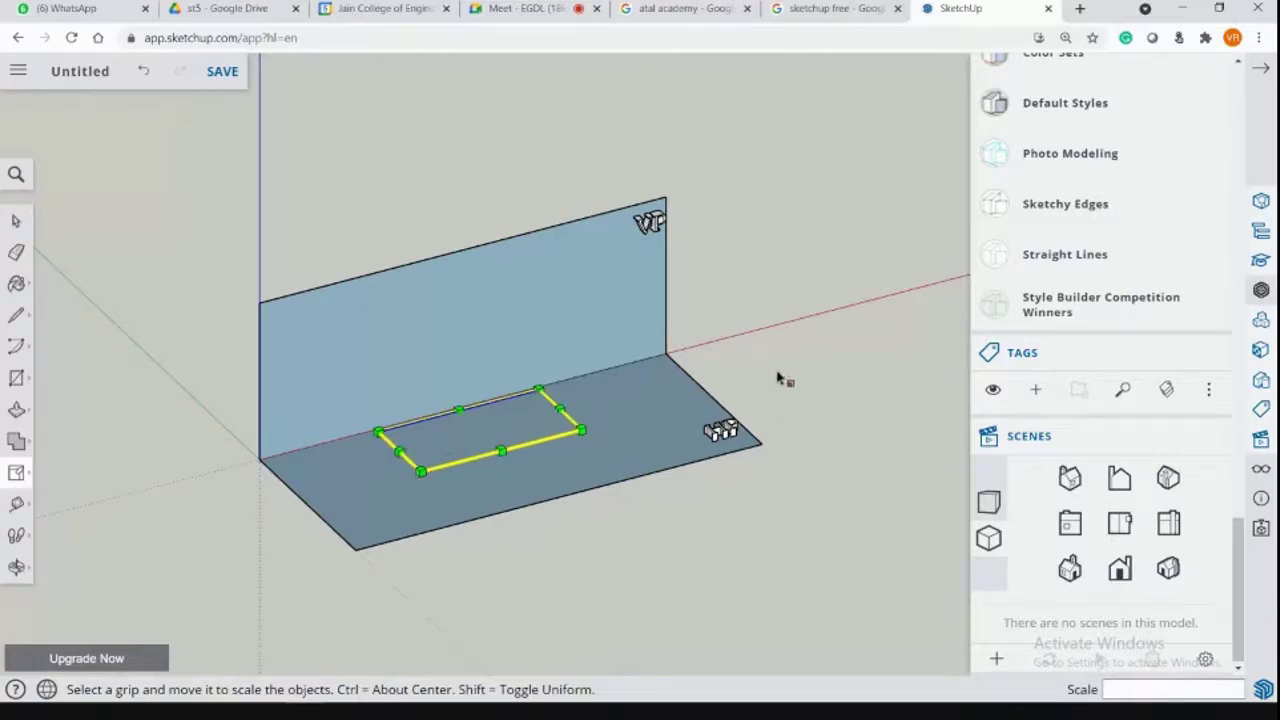
# Select both reference planes, their labels and the raised rectangle, and copy the whole set along the red axis, leaving a gap beside the original.
pyautogui.click(16, 220)
pyautogui.moveTo(260, 262); pyautogui.dragTo(823, 543)
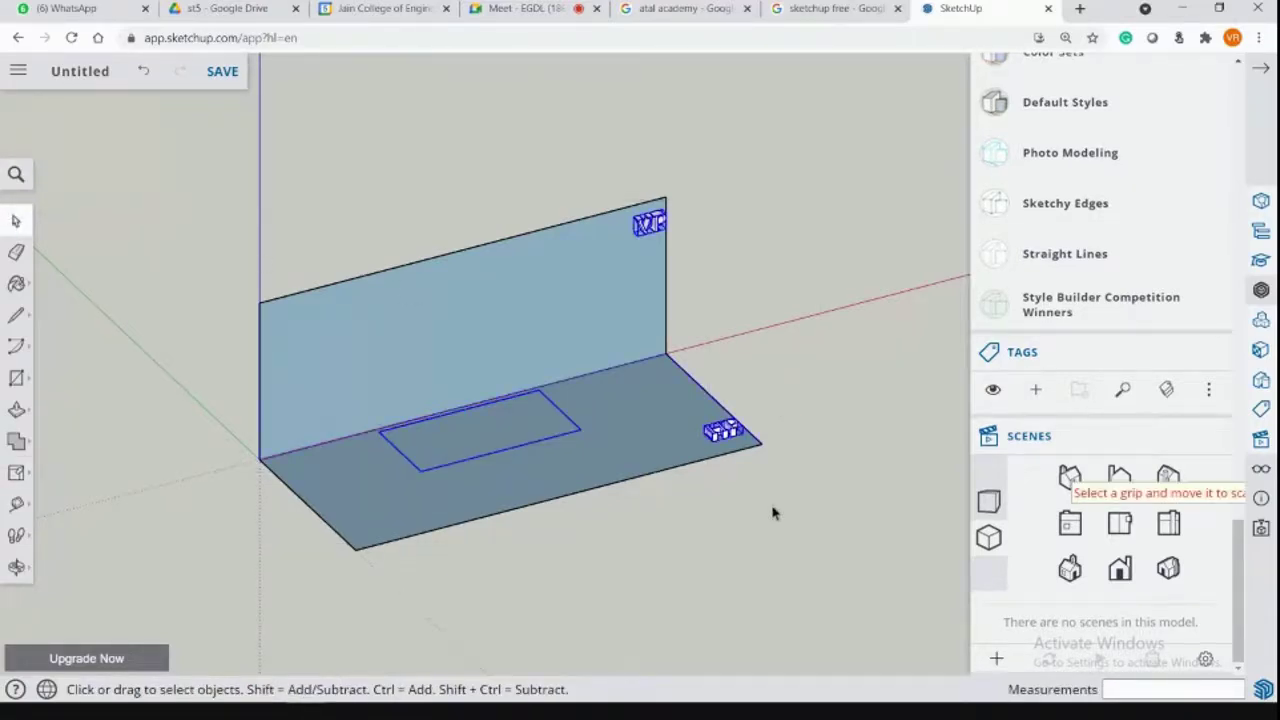
pyautogui.moveTo(771, 514); pyautogui.dragTo(703, 406, button='middle')
pyautogui.scroll(-3, 703, 406)
pyautogui.moveTo(312, 216)
pyautogui.mouseDown()
pyautogui.moveTo(460, 283)
pyautogui.moveTo(814, 524)
pyautogui.mouseUp()
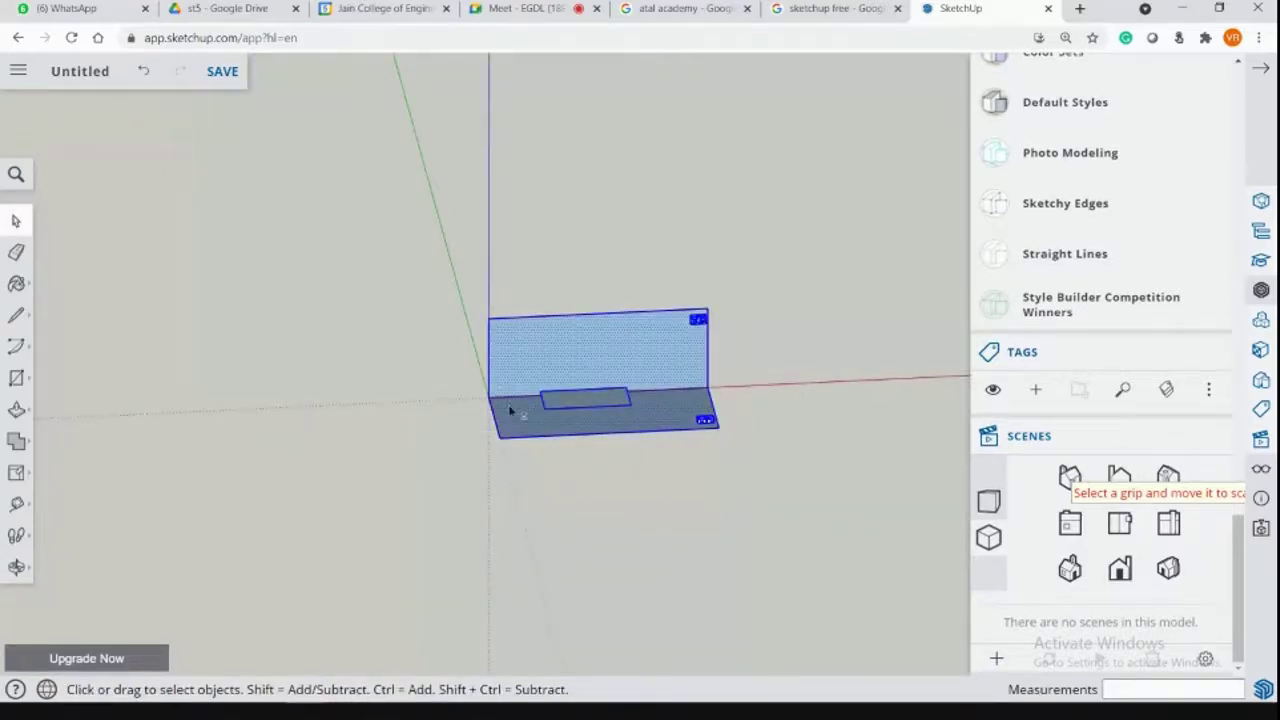
pyautogui.click(16, 475)
pyautogui.click(62, 435)
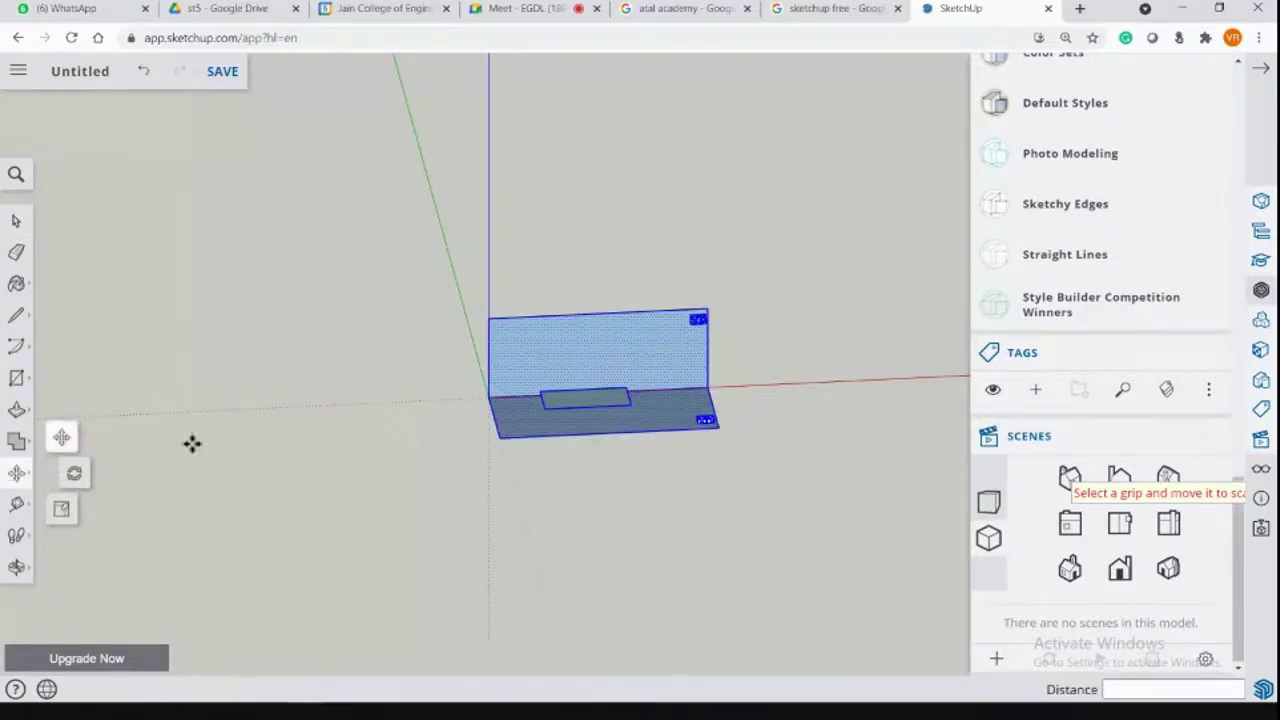
pyautogui.click(489, 398)
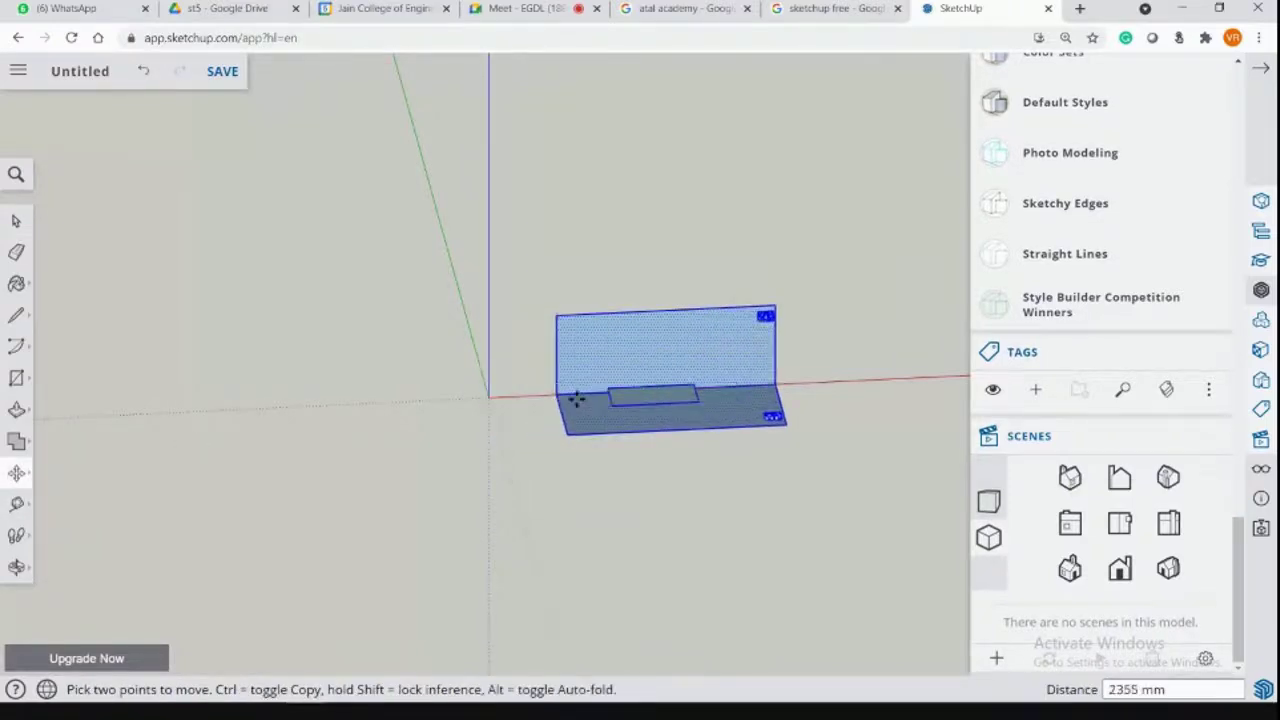
pyautogui.click(488, 393)
pyautogui.click(487, 399)
pyautogui.press('ctrl')
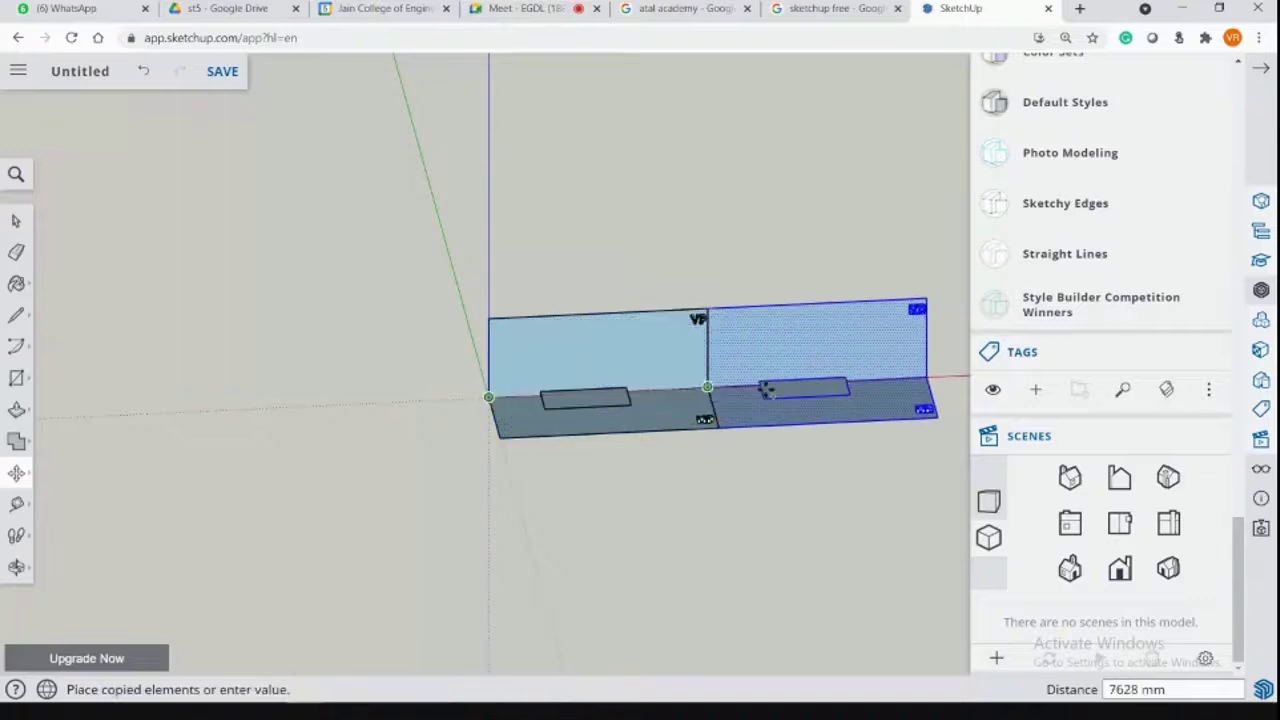
pyautogui.click(806, 386)
# Move the copied set of planes by 112 mm, keeping it on the red axis, and clear the selection.
pyautogui.click(806, 386)
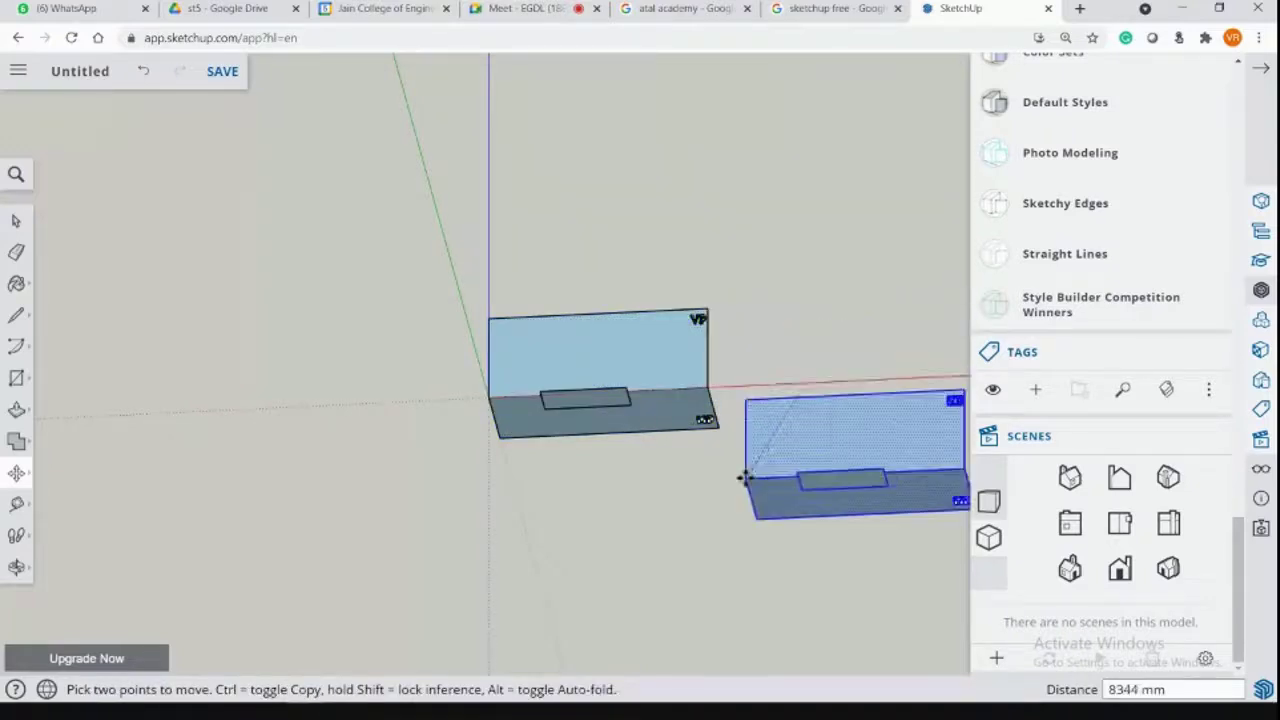
pyautogui.click(806, 390)
pyautogui.write('112')
pyautogui.press('Return')
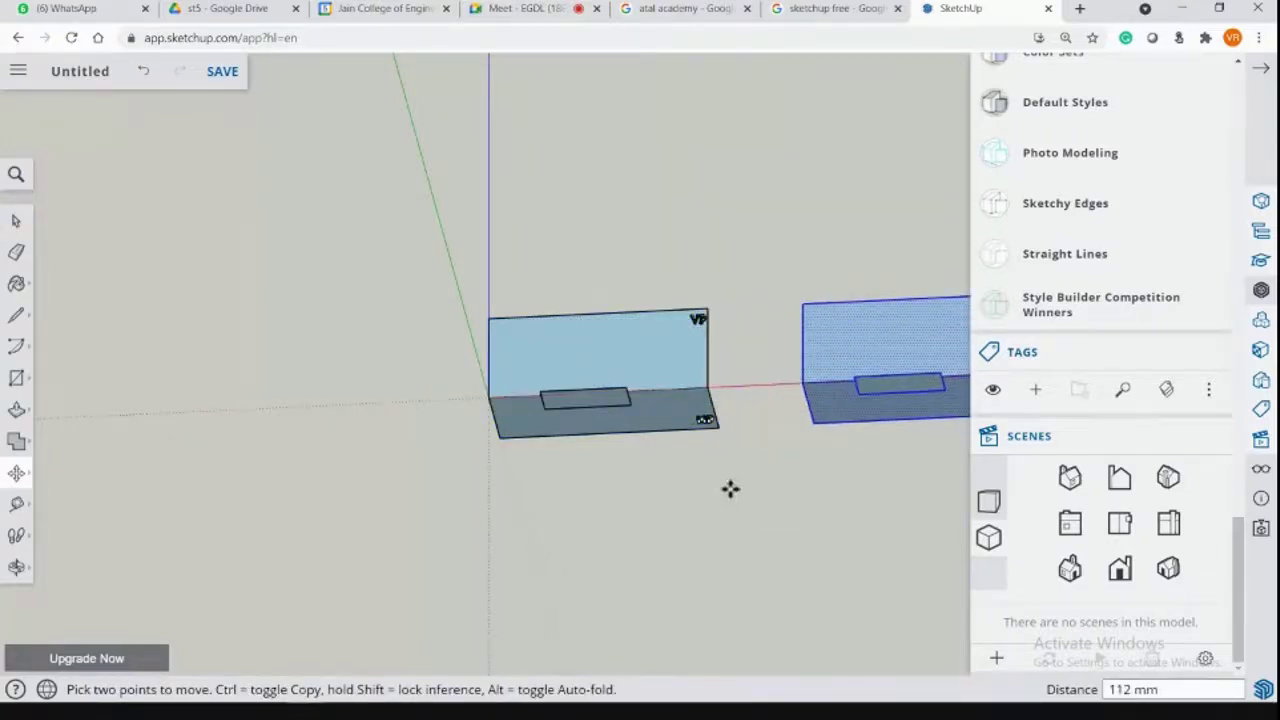
pyautogui.click(16, 221)
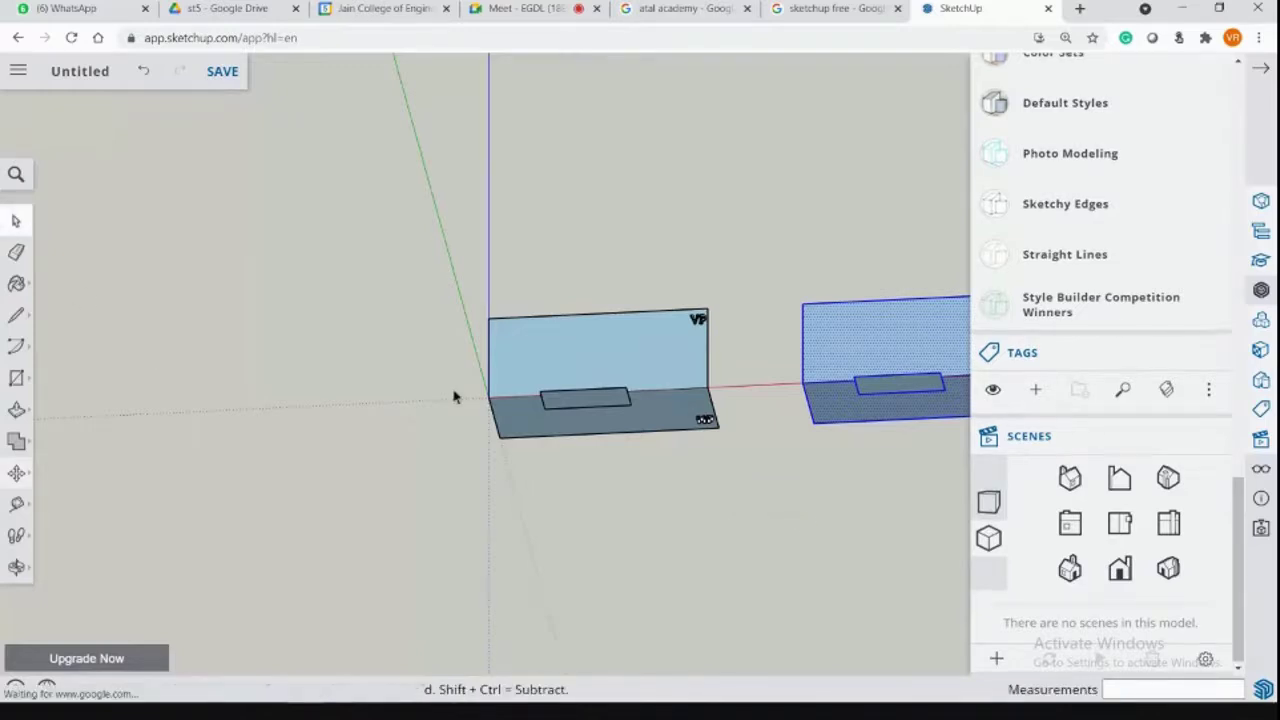
pyautogui.moveTo(451, 394); pyautogui.dragTo(740, 455, button='middle')
pyautogui.click(1255, 91)
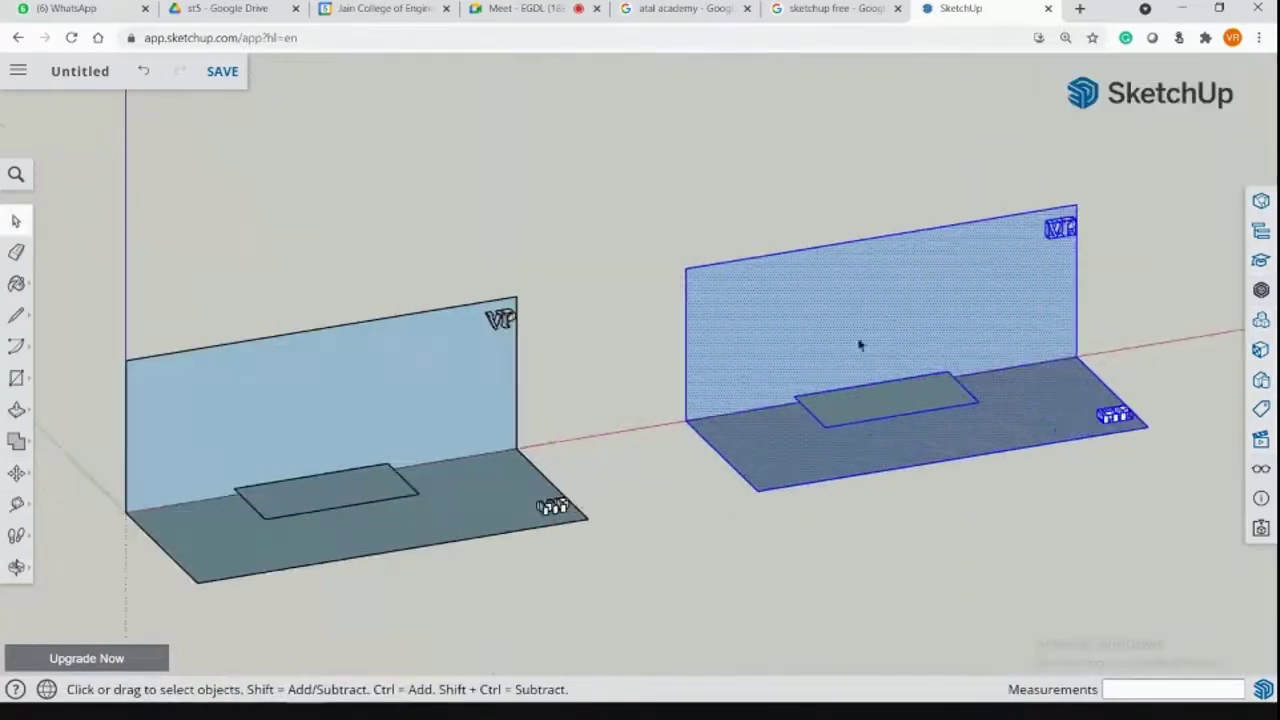
pyautogui.click(560, 356)
# Paint the raised rectangle of the original set with the Helen_Skin material.
pyautogui.moveTo(589, 360); pyautogui.dragTo(646, 331, button='middle')
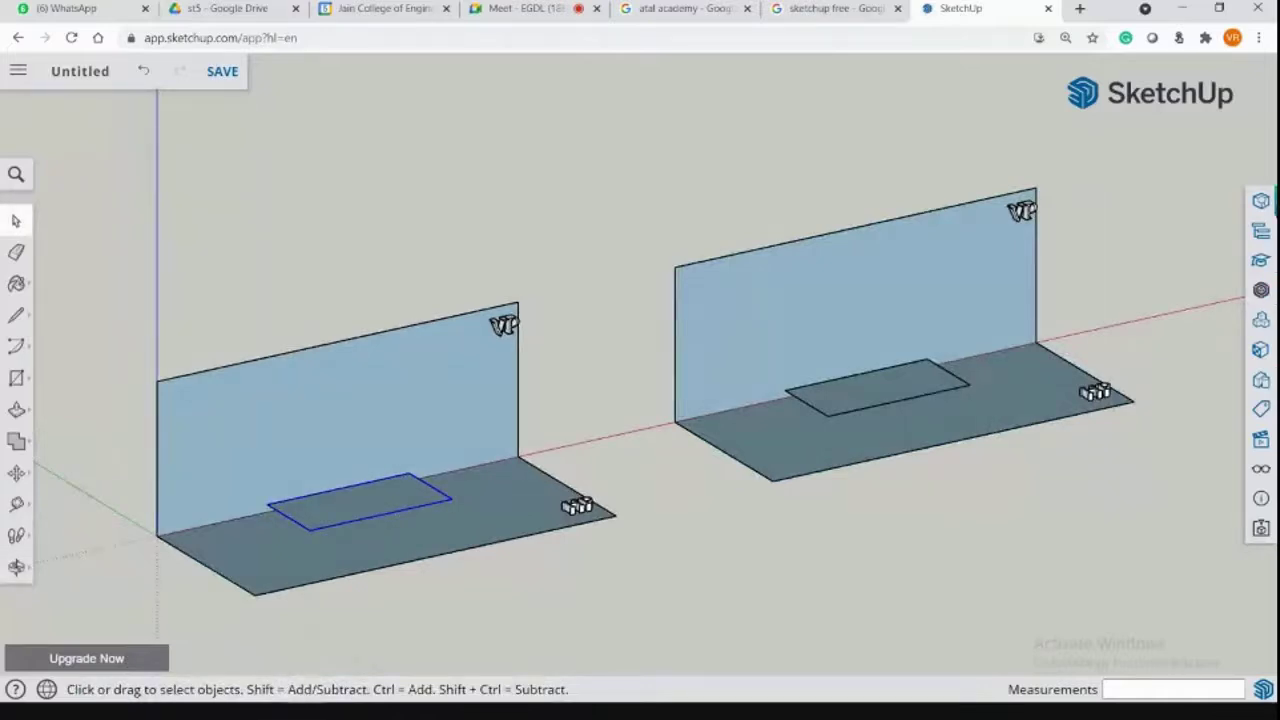
pyautogui.click(1262, 442)
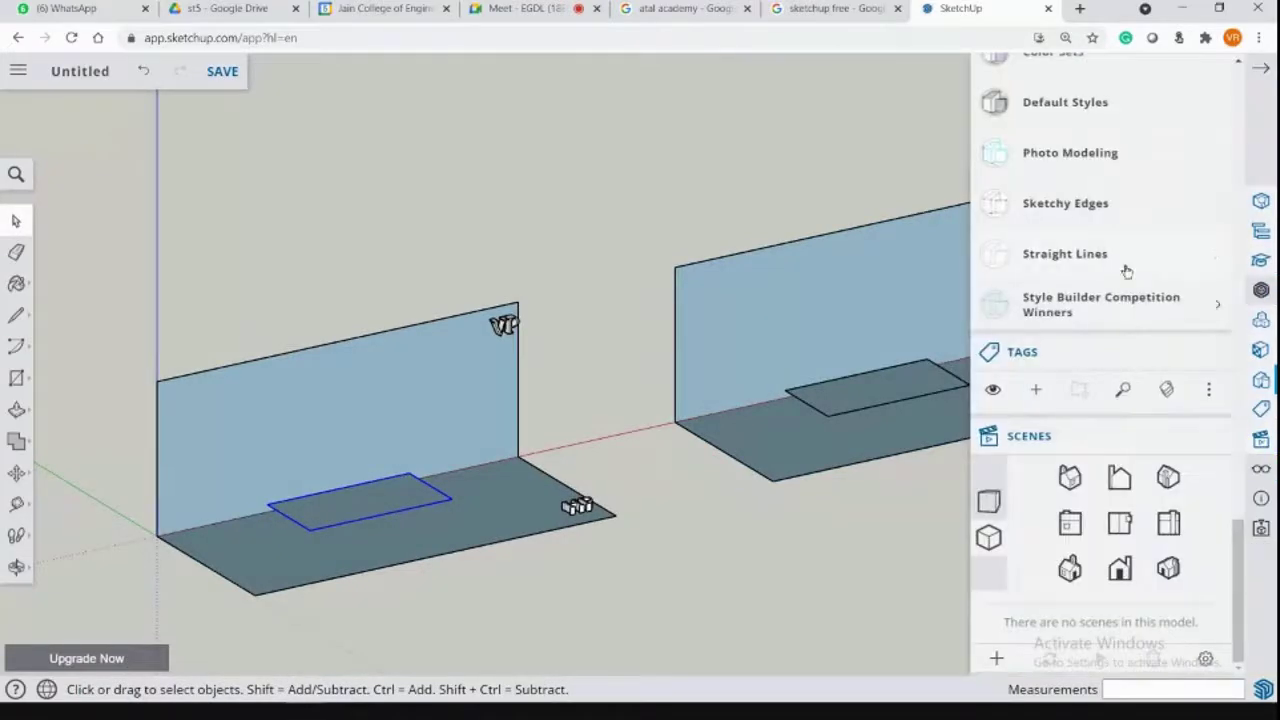
pyautogui.click(1262, 380)
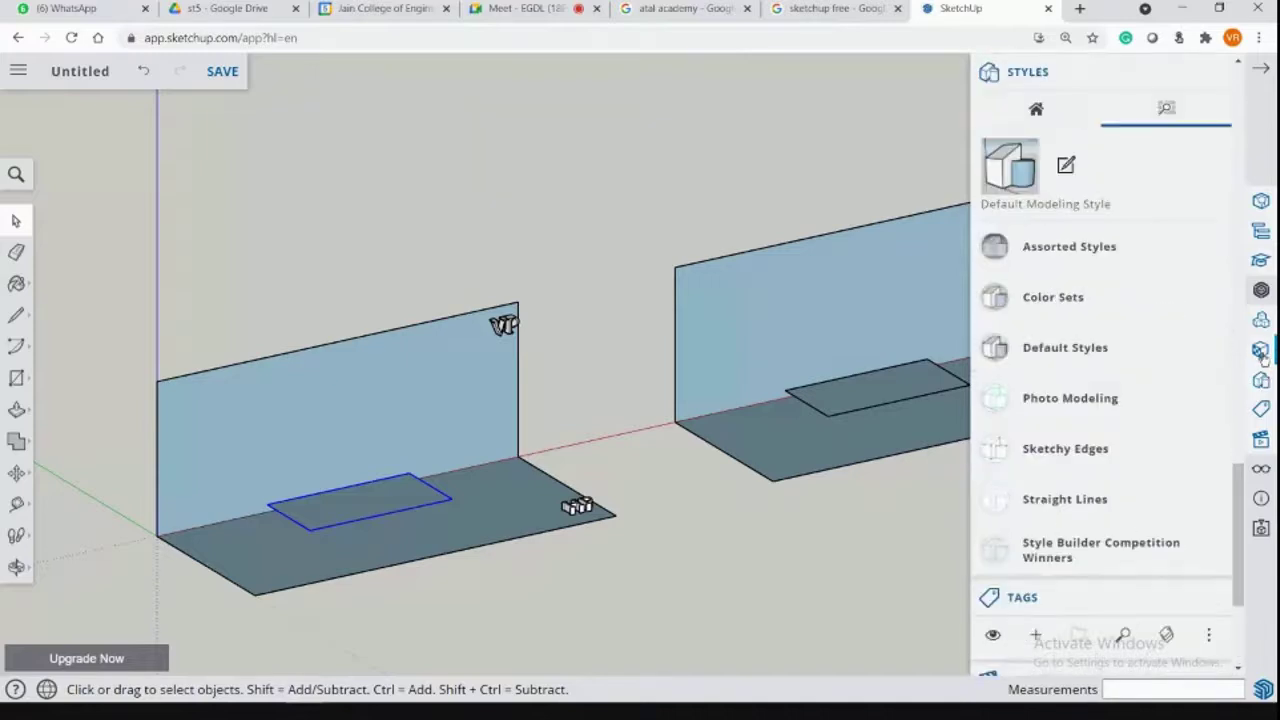
pyautogui.click(1260, 350)
pyautogui.click(1068, 258)
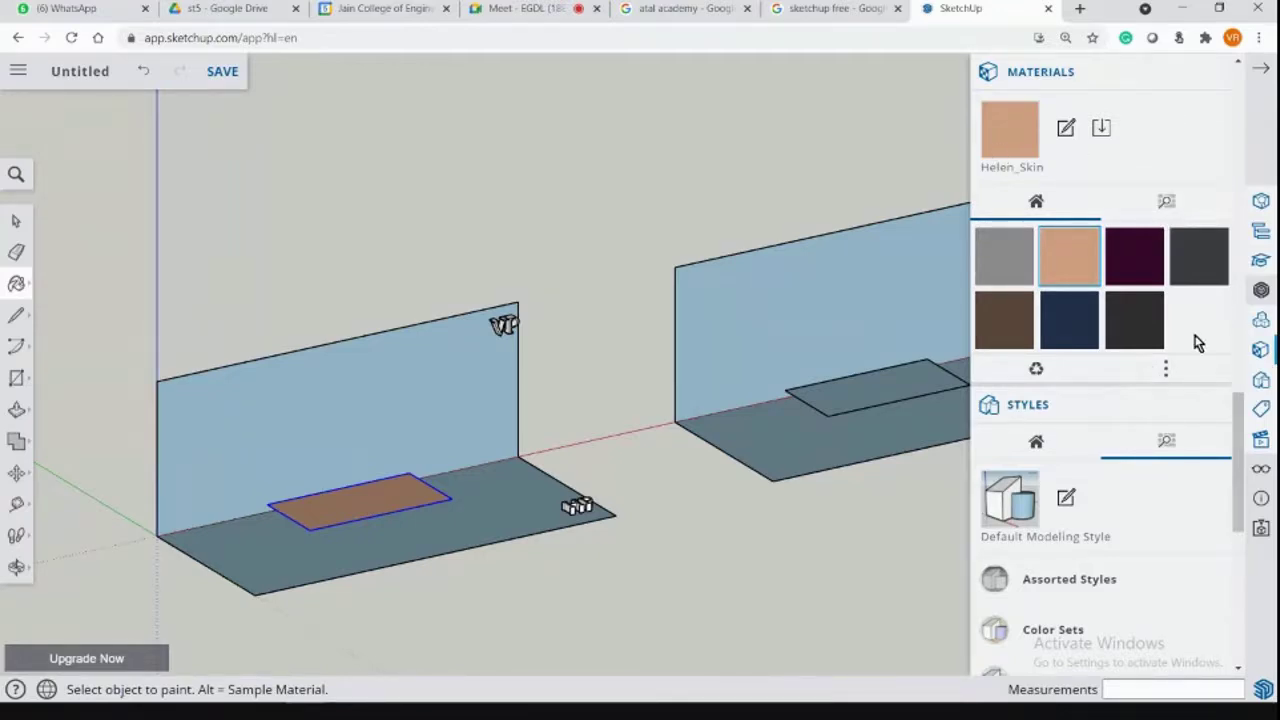
# Switch the display of the in-model materials from thumbnails to a list.
pyautogui.scroll(-3, 1199, 343)
pyautogui.scroll(2, 1149, 271)
pyautogui.click(1166, 232)
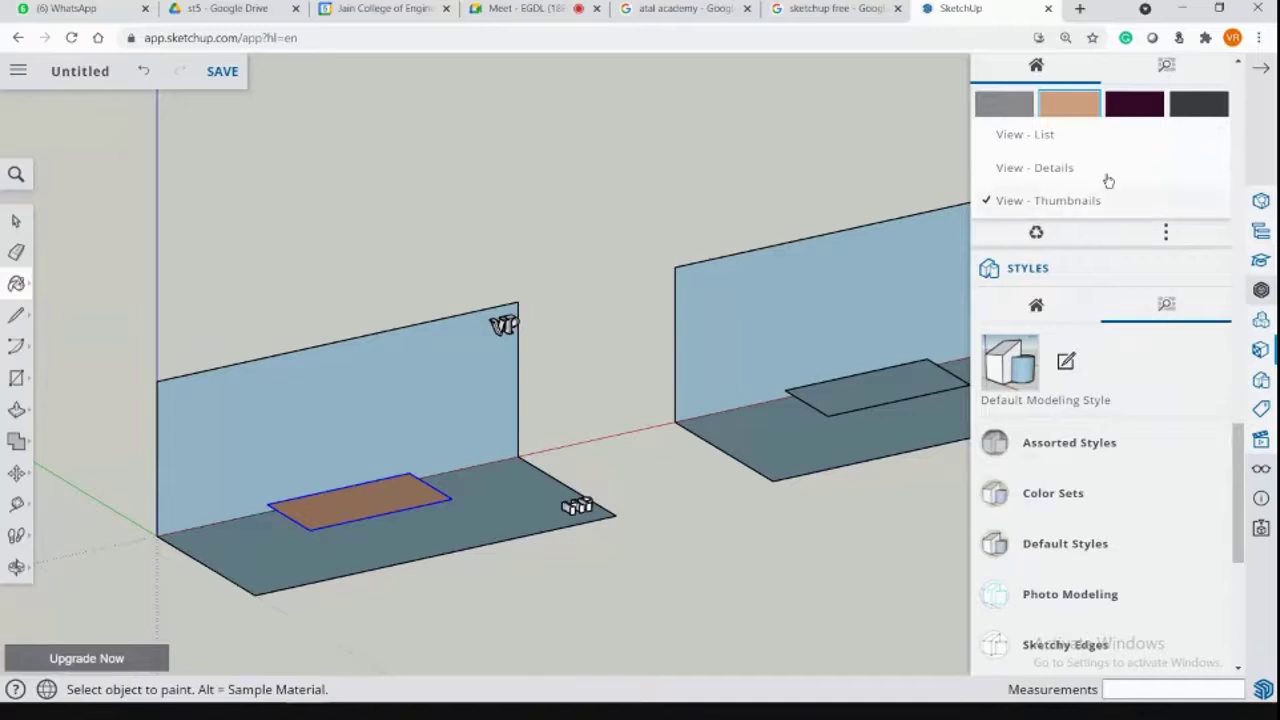
pyautogui.click(1008, 134)
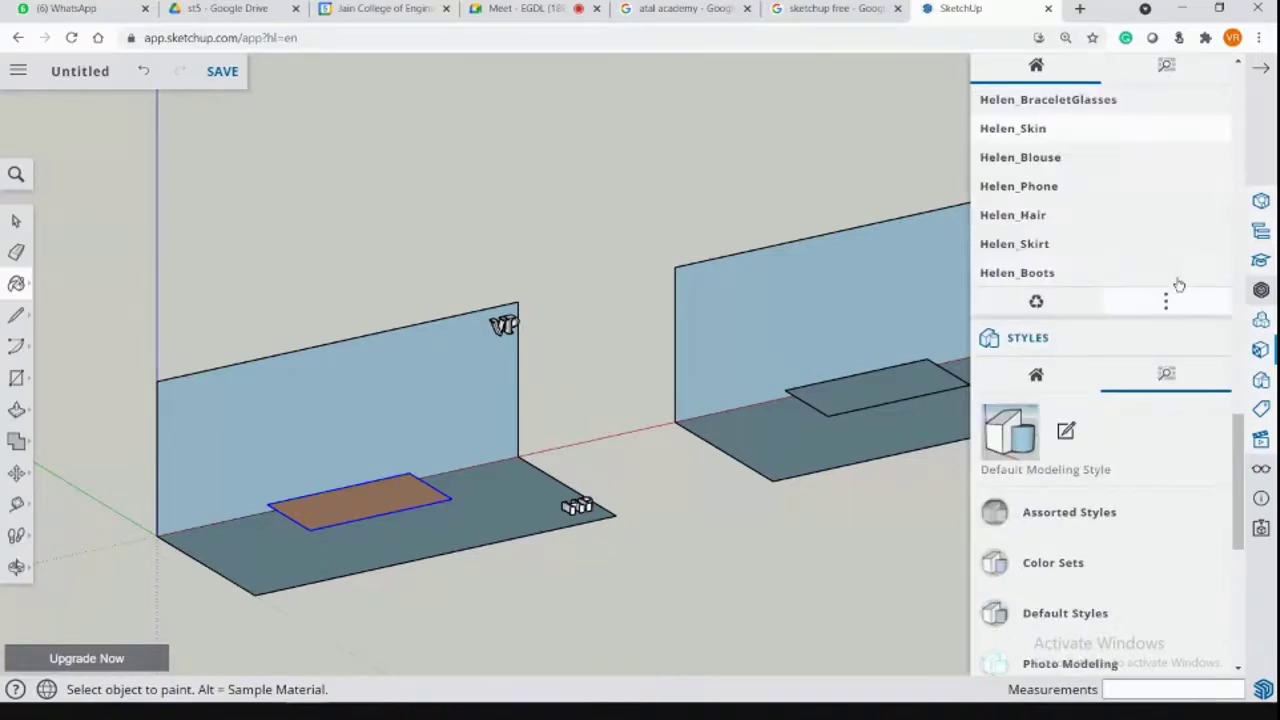
# Browse the categories of the material library and open the Colors collection.
pyautogui.scroll(2, 1179, 285)
pyautogui.click(1166, 204)
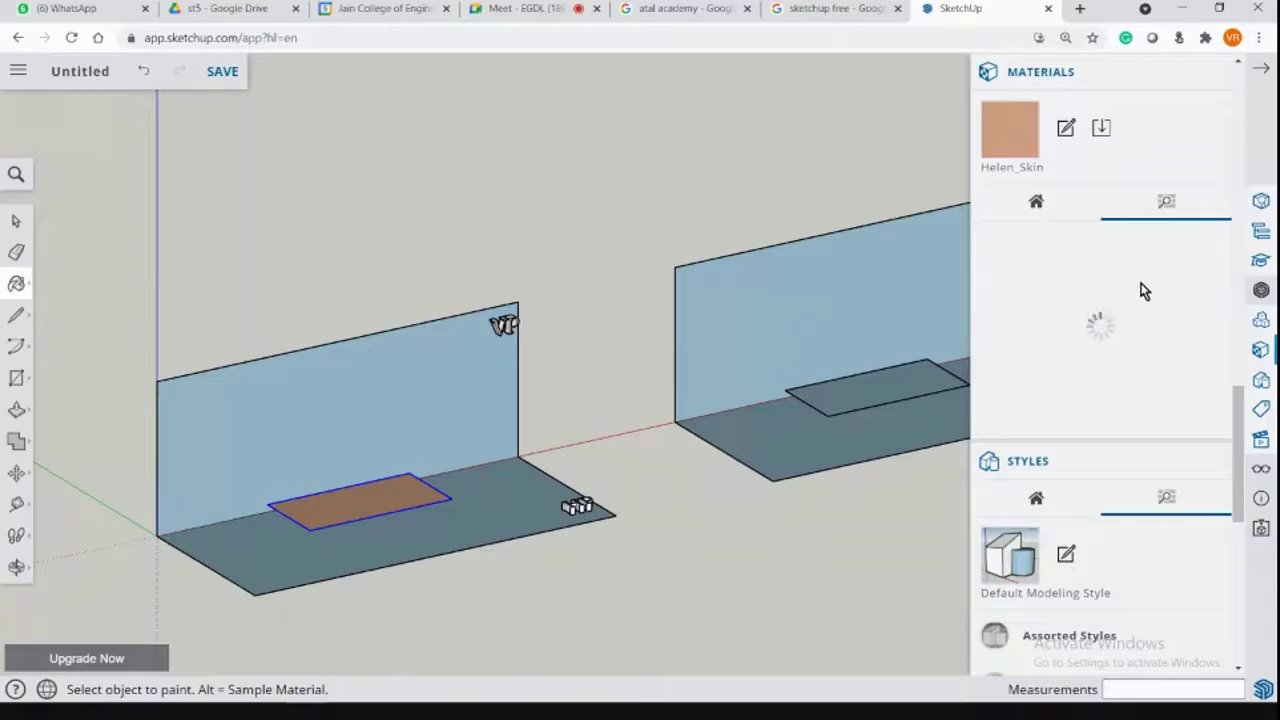
pyautogui.scroll(-12, 1126, 304)
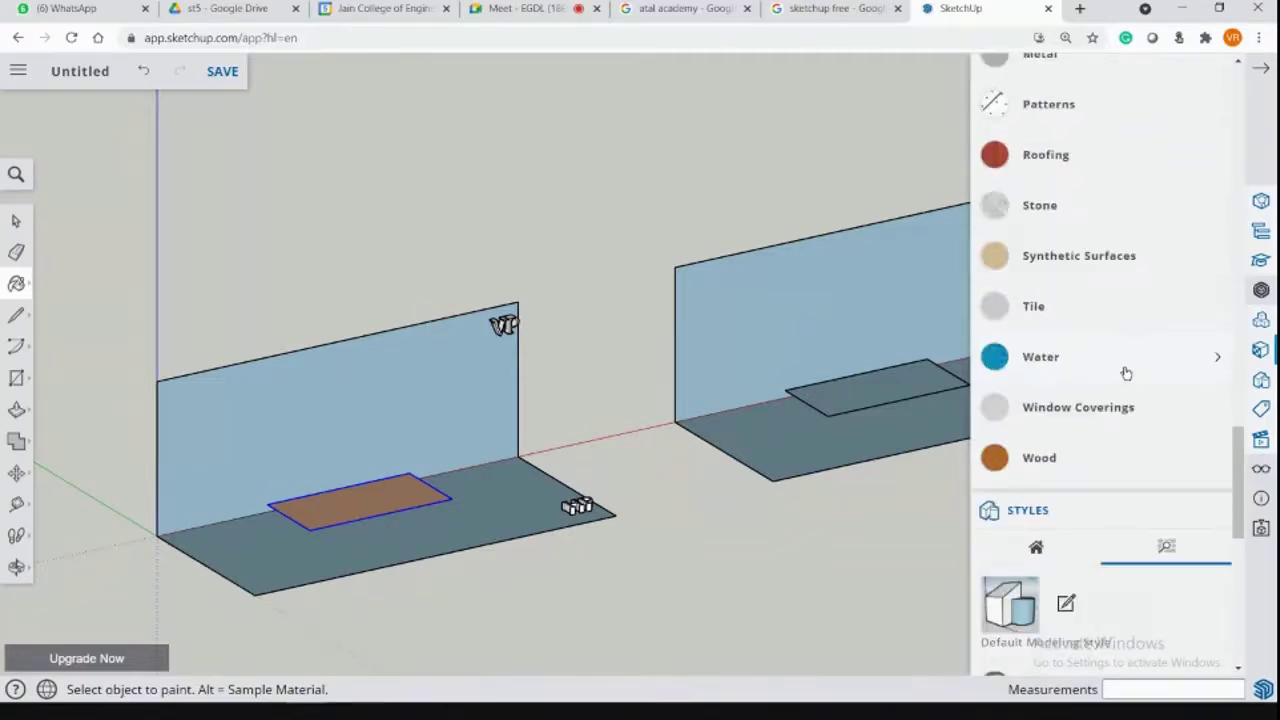
pyautogui.scroll(4, 1095, 405)
pyautogui.scroll(3, 1080, 390)
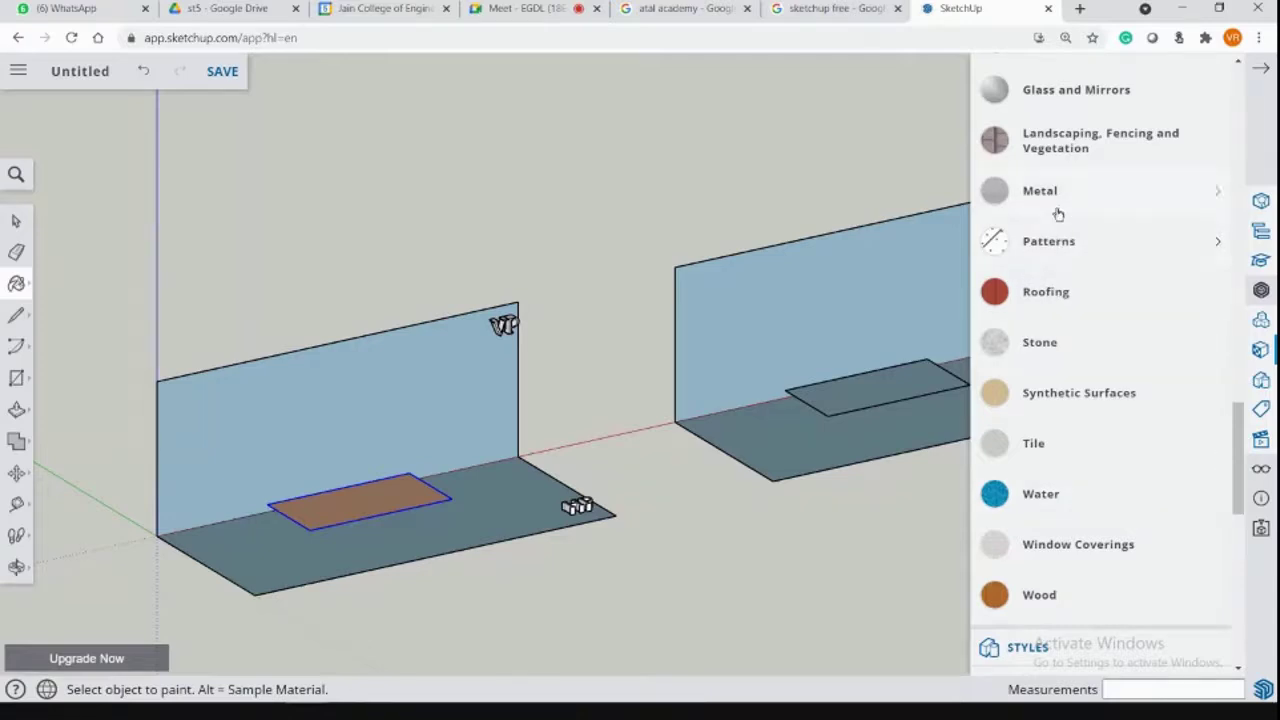
pyautogui.scroll(3, 1060, 220)
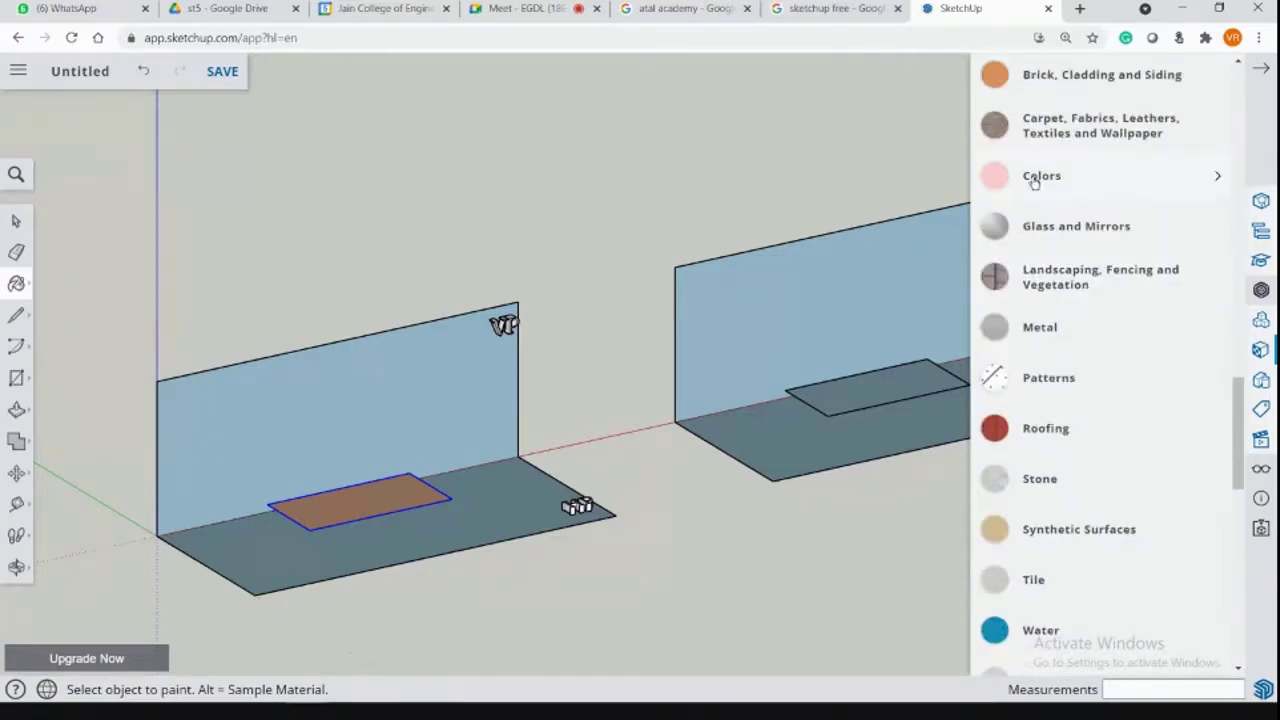
pyautogui.click(1036, 178)
# Paint the raised rectangles in both sets bright magenta.
pyautogui.scroll(-8, 1114, 488)
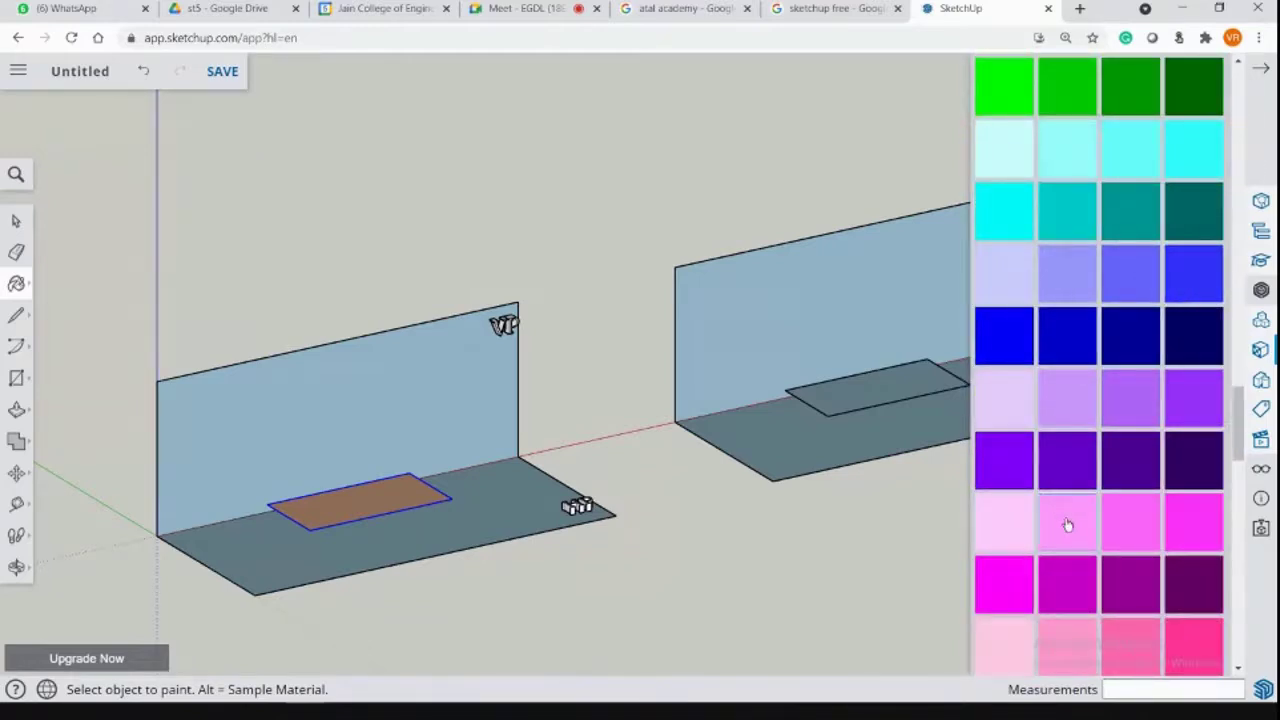
pyautogui.scroll(-2, 1040, 500)
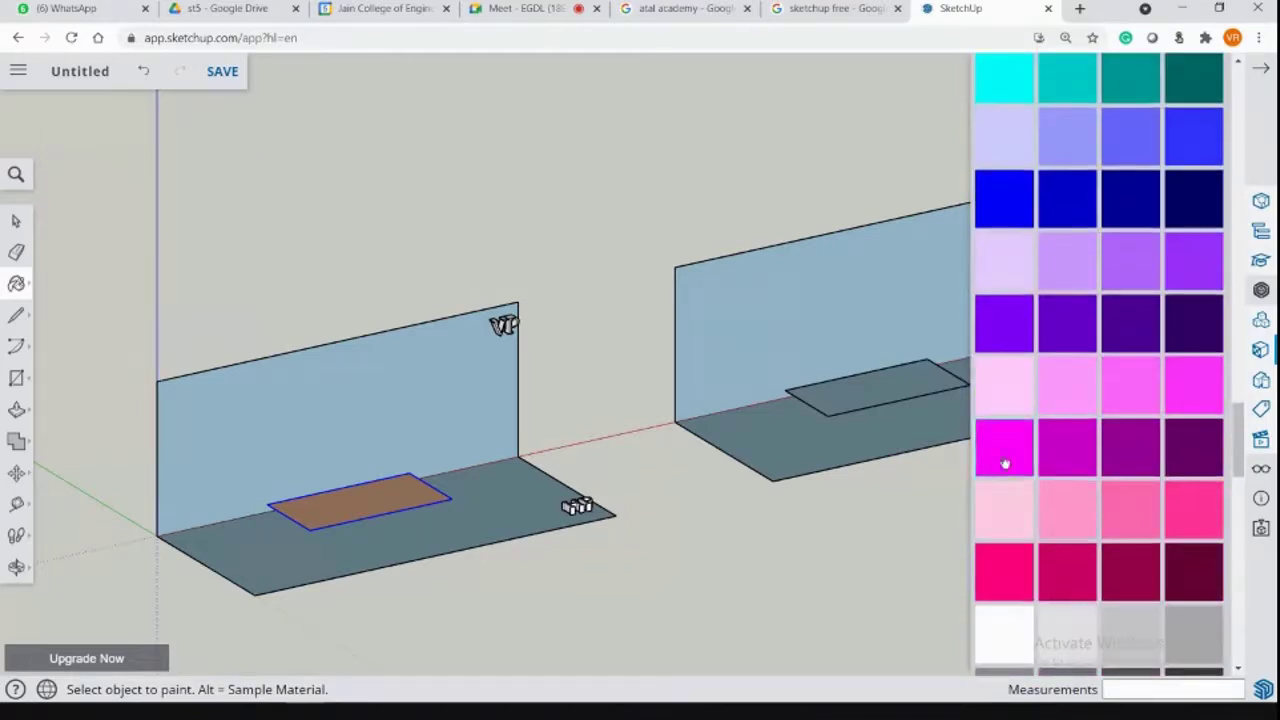
pyautogui.click(362, 496)
pyautogui.click(897, 371)
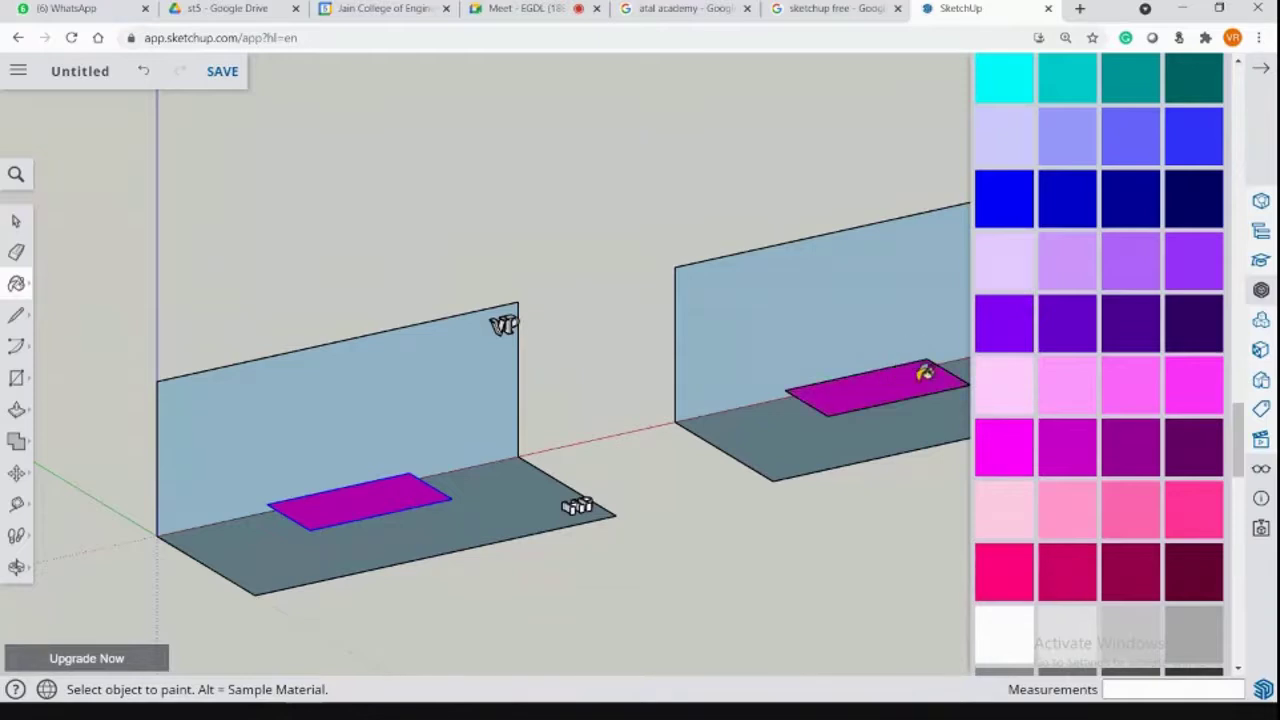
pyautogui.click(16, 220)
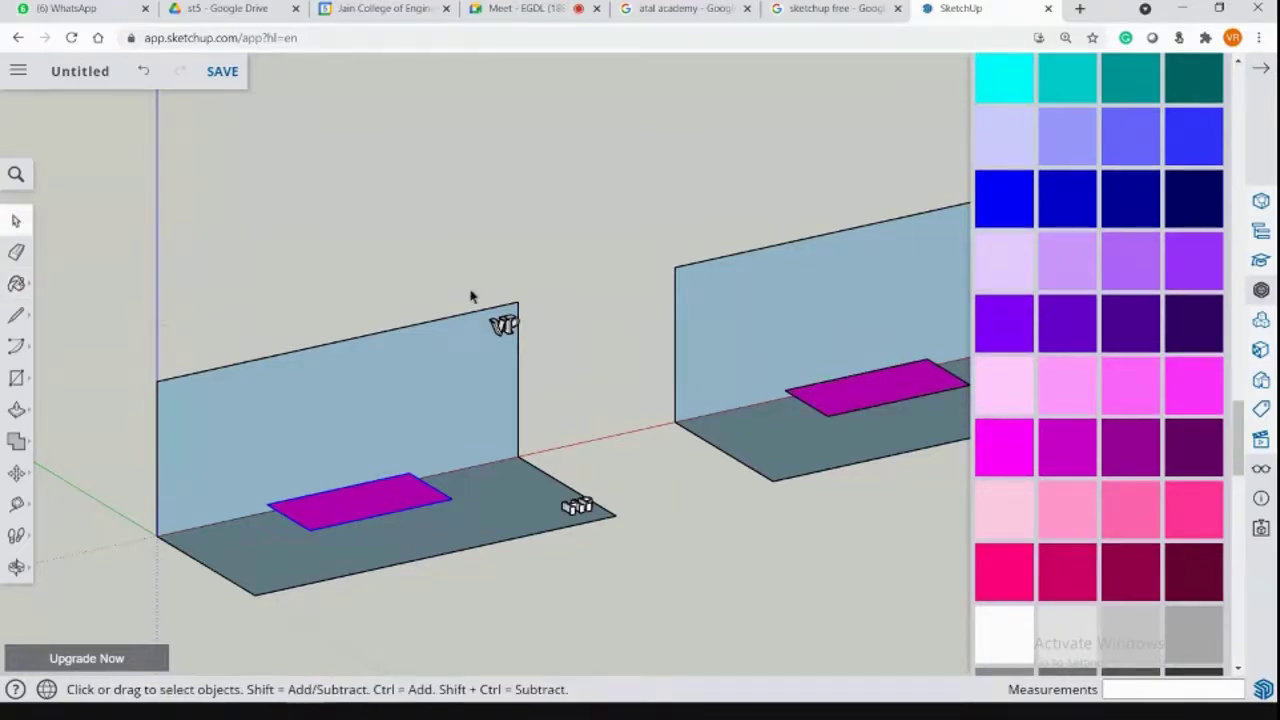
pyautogui.moveTo(471, 296); pyautogui.dragTo(510, 330, button='middle')
pyautogui.click(1264, 74)
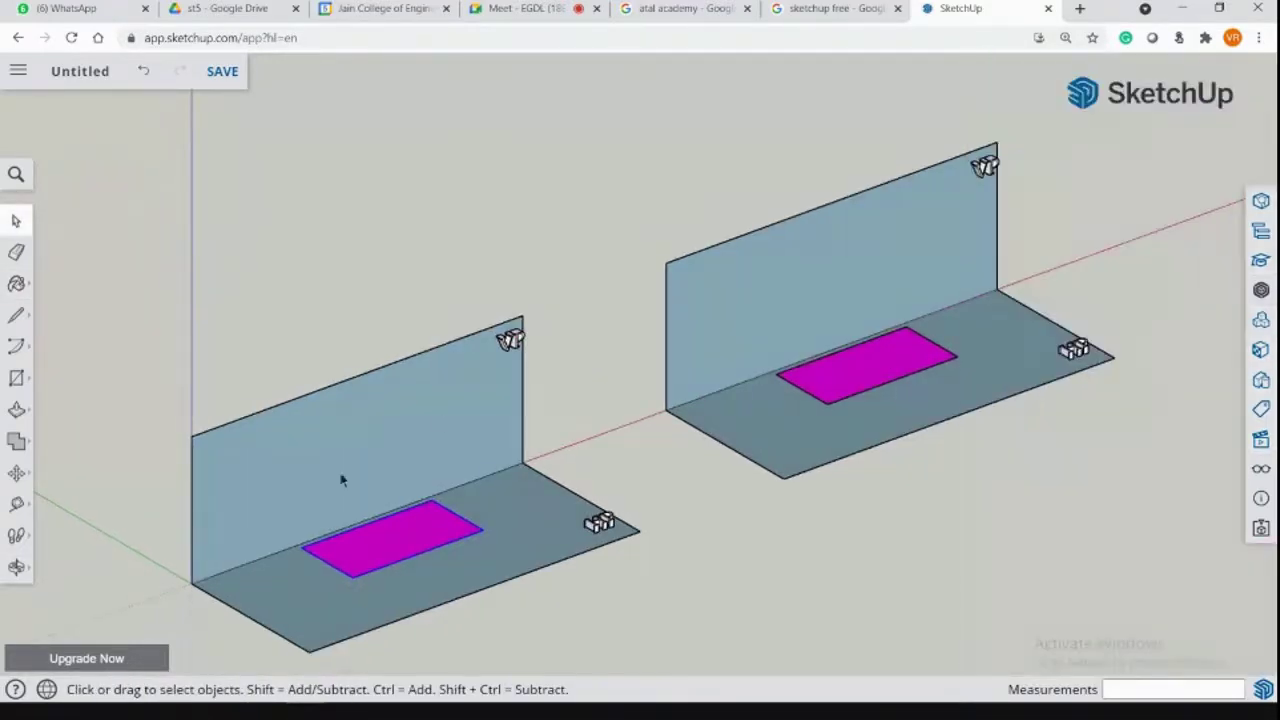
# Check the Position of Planes slide in the PowerPoint presentation and return to SketchUp.
pyautogui.moveTo(675, 442); pyautogui.dragTo(437, 585, button='middle')
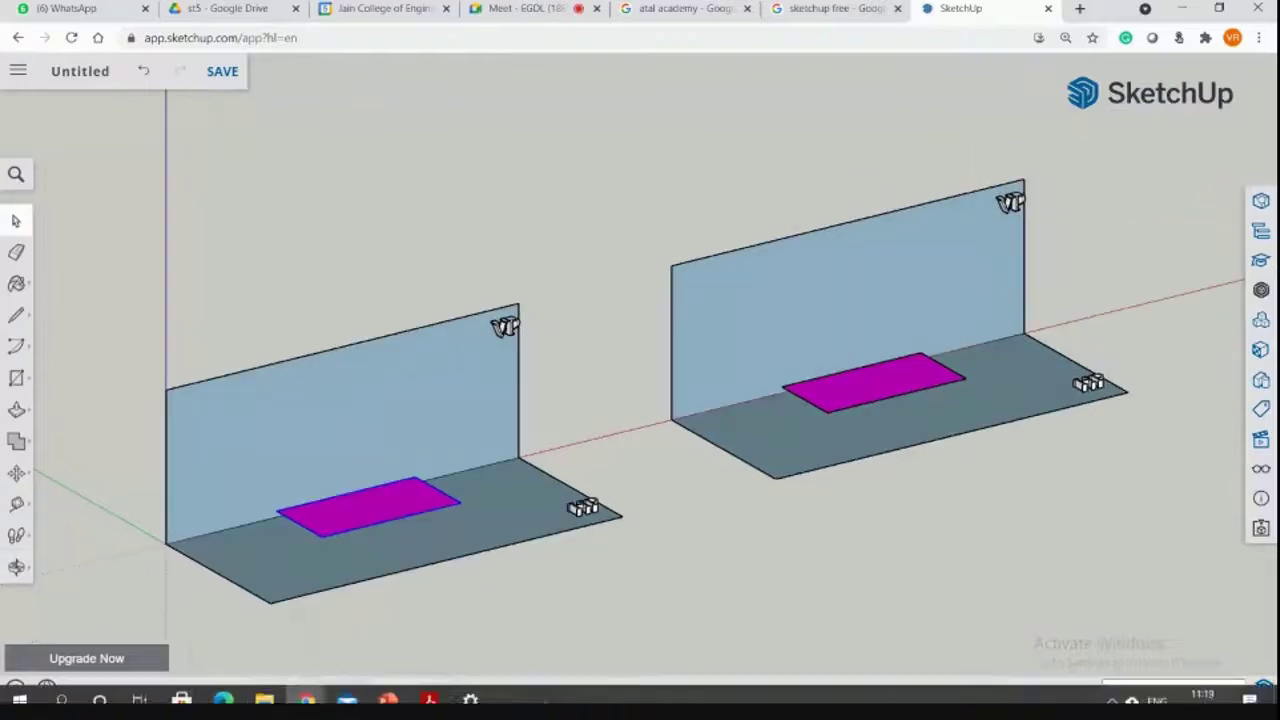
pyautogui.click(388, 686)
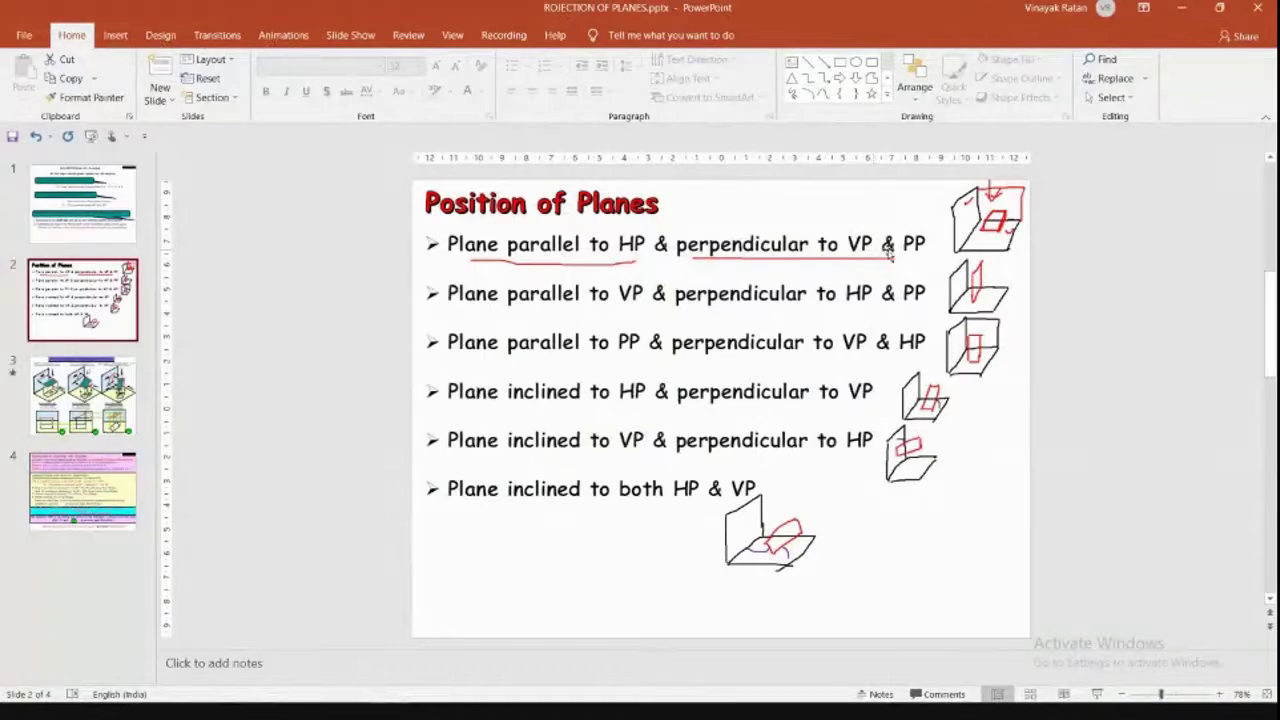
pyautogui.hotkey('alt', 'Tab')
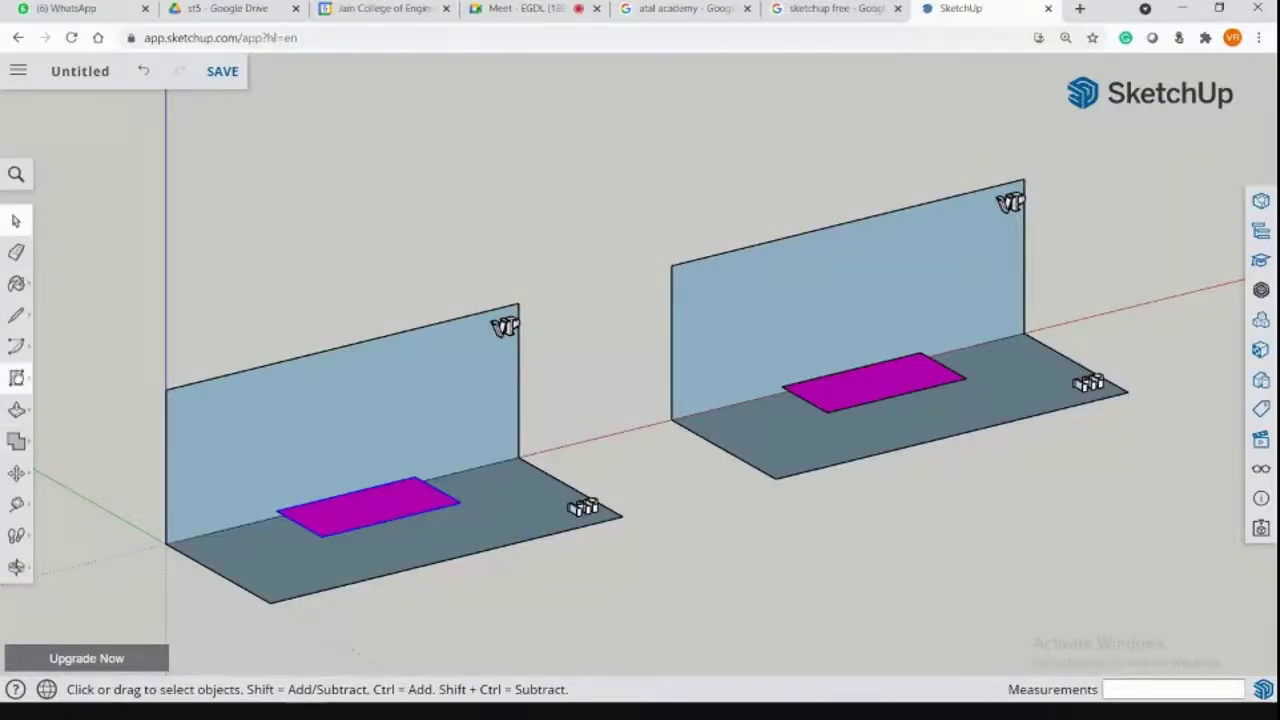
# Draw a vertical rectangle as the profile plane across the end of the original set, perpendicular to the planes labelled HP and VP.
pyautogui.click(16, 377)
pyautogui.click(518, 457)
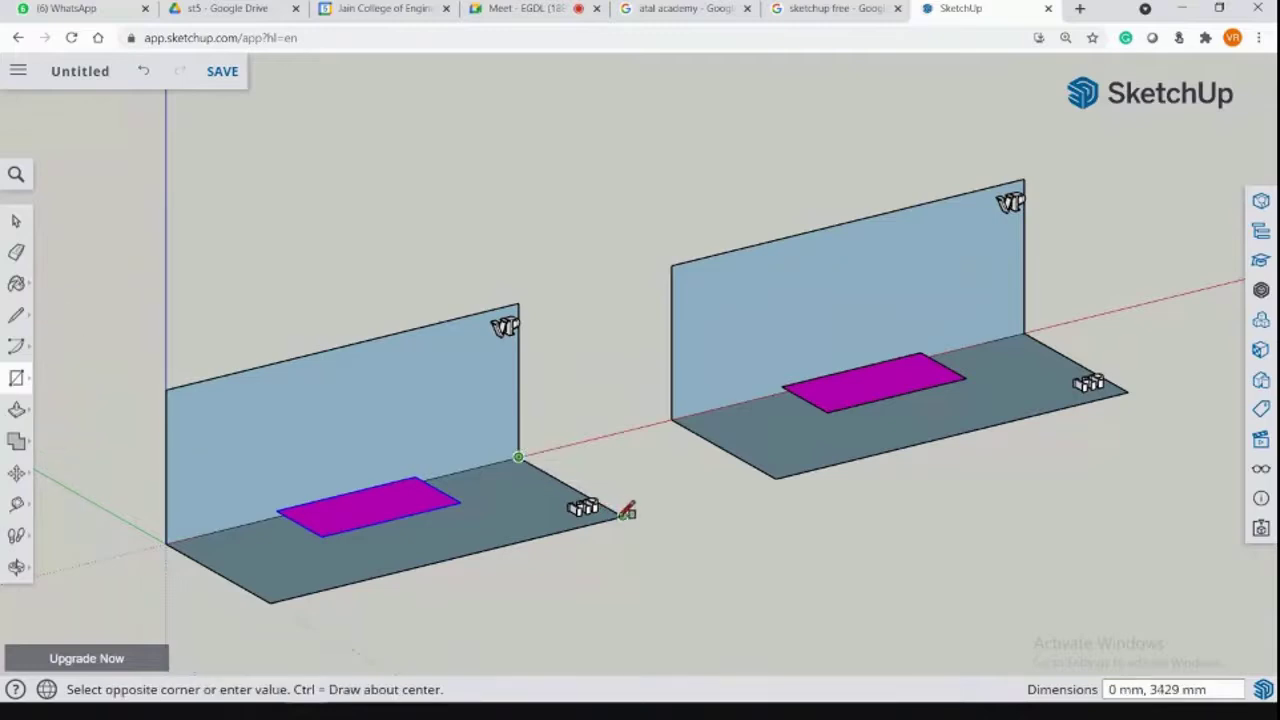
pyautogui.moveTo(608, 491); pyautogui.dragTo(923, 440, button='middle')
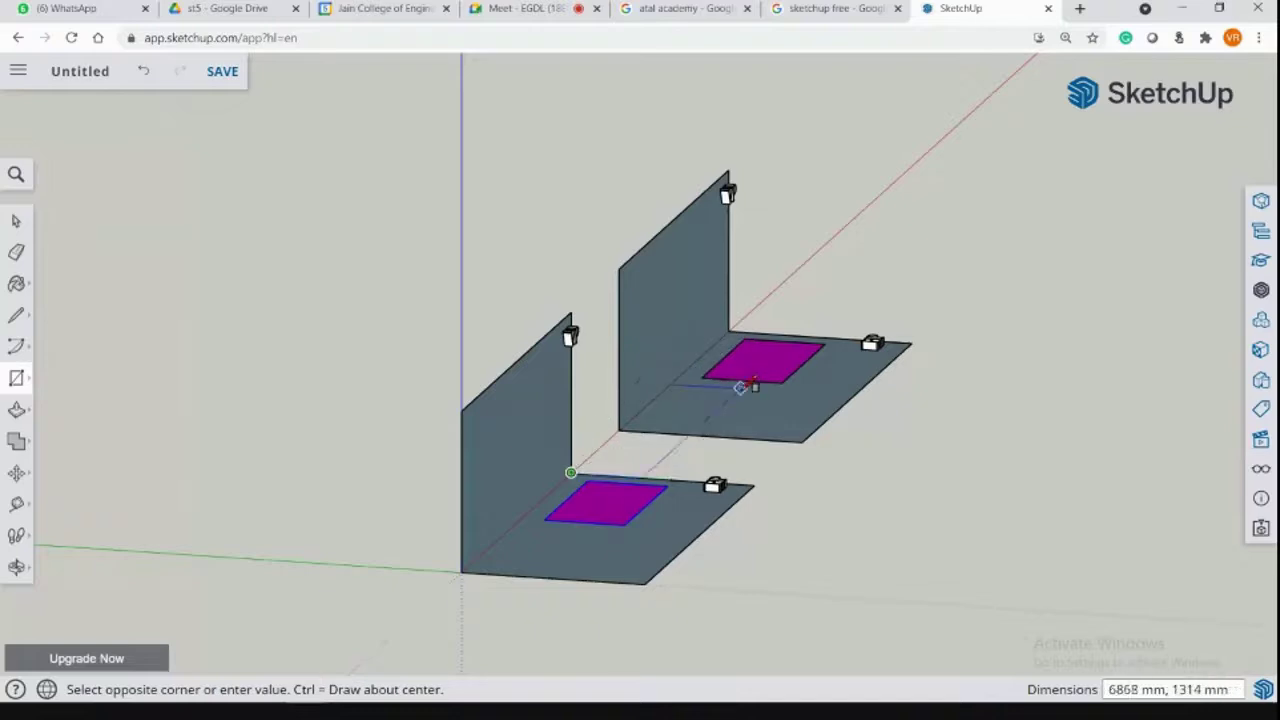
pyautogui.moveTo(754, 474); pyautogui.dragTo(594, 474, button='middle')
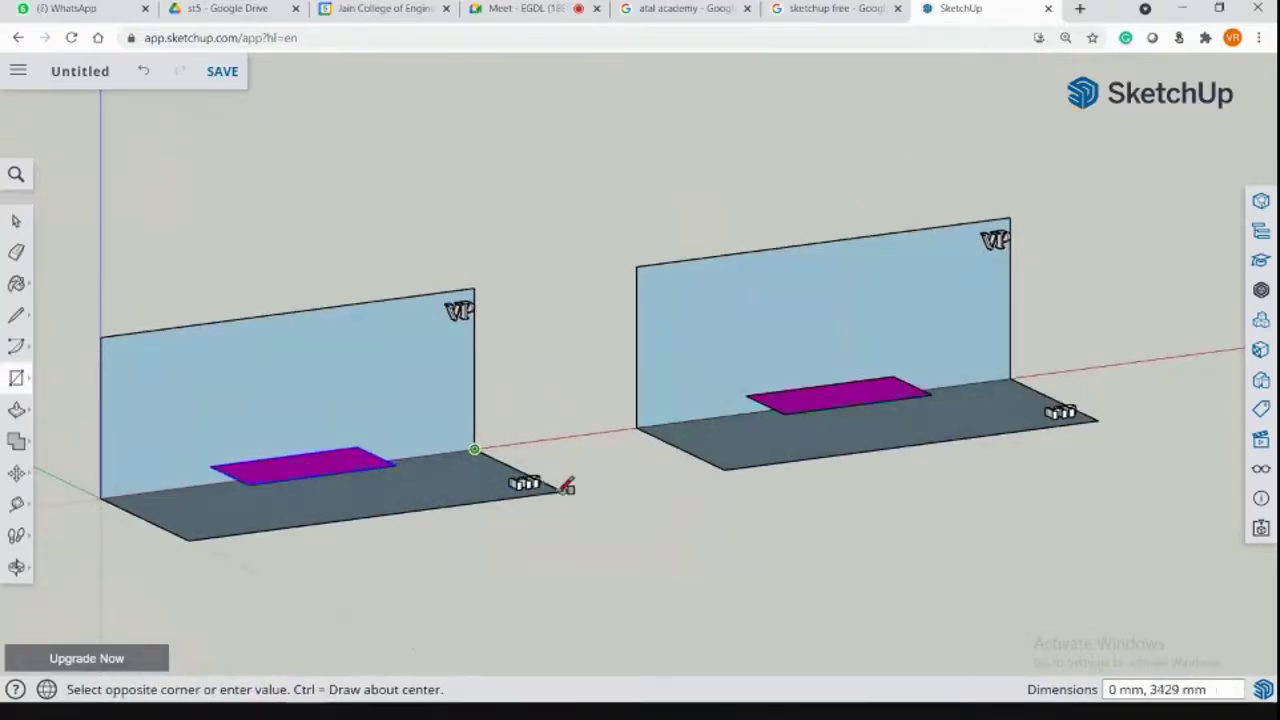
pyautogui.click(563, 333)
pyautogui.moveTo(645, 476); pyautogui.dragTo(680, 540, button='middle')
pyautogui.moveTo(686, 606); pyautogui.dragTo(337, 491, button='middle')
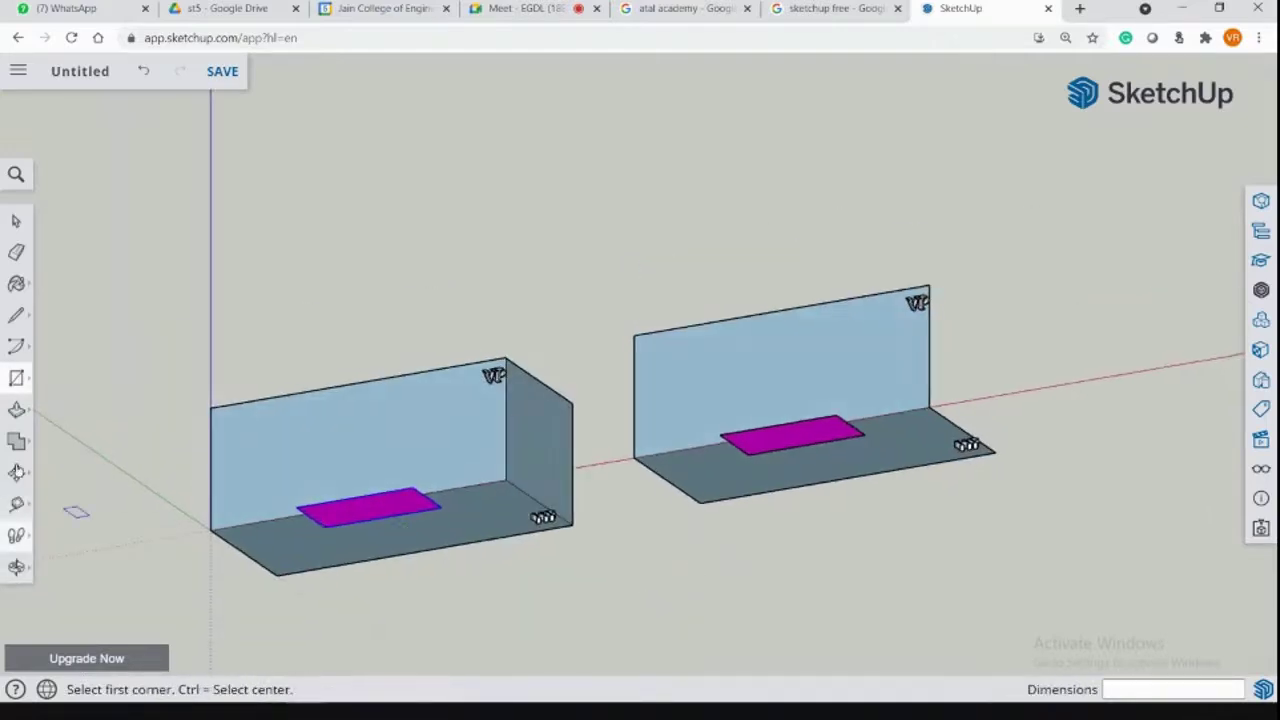
# Create the 3D text "RPP" with the default font and size and place it near the upper outer corner of the profile plane.
pyautogui.click(16, 378)
pyautogui.click(62, 452)
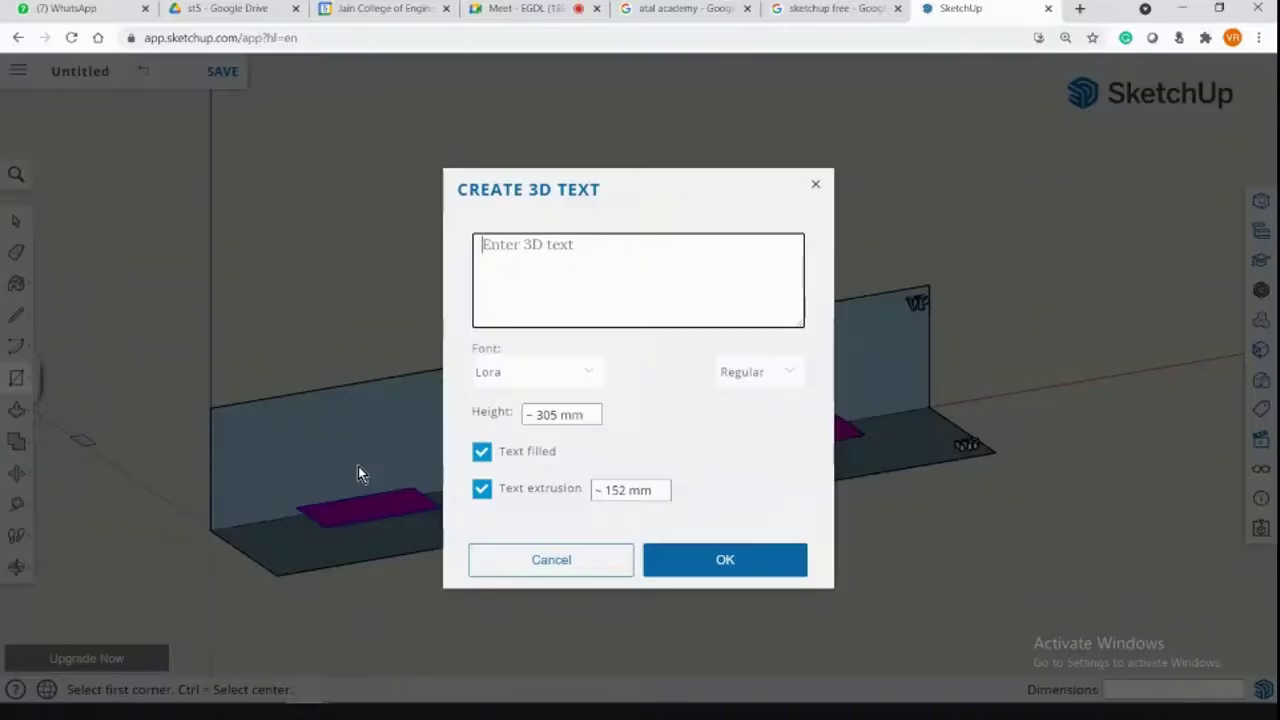
pyautogui.write('RPP')
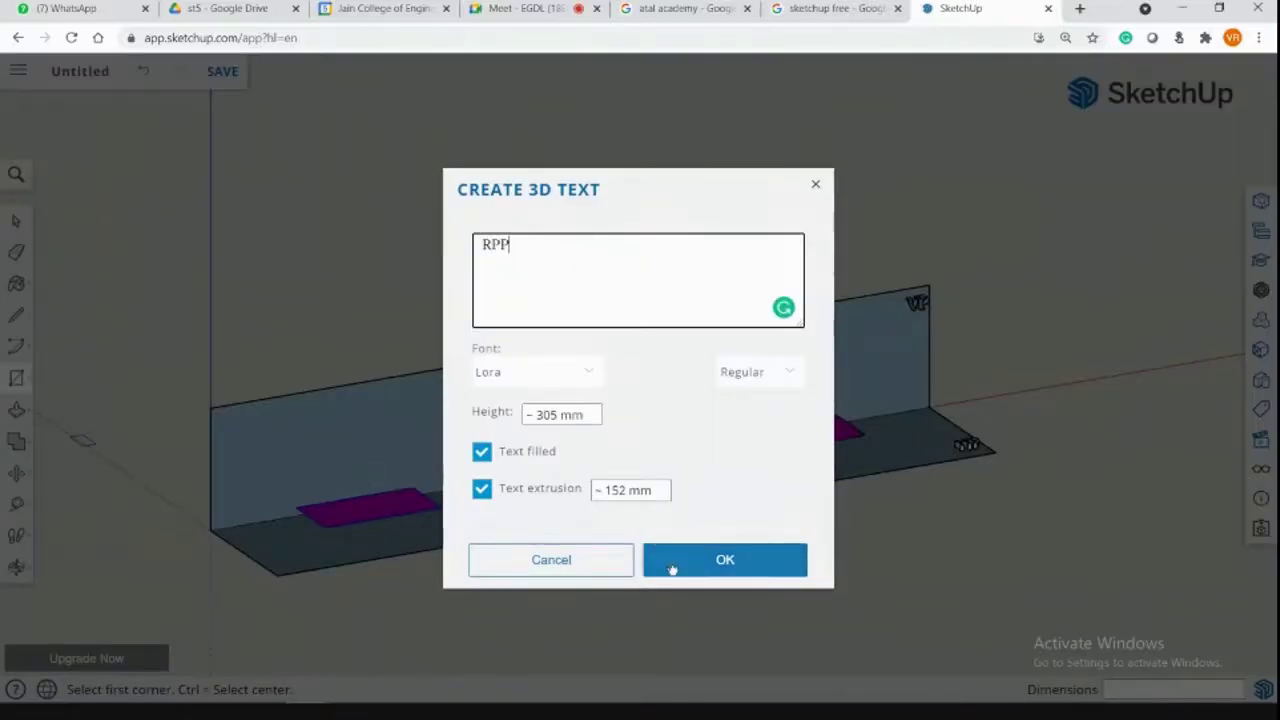
pyautogui.click(690, 566)
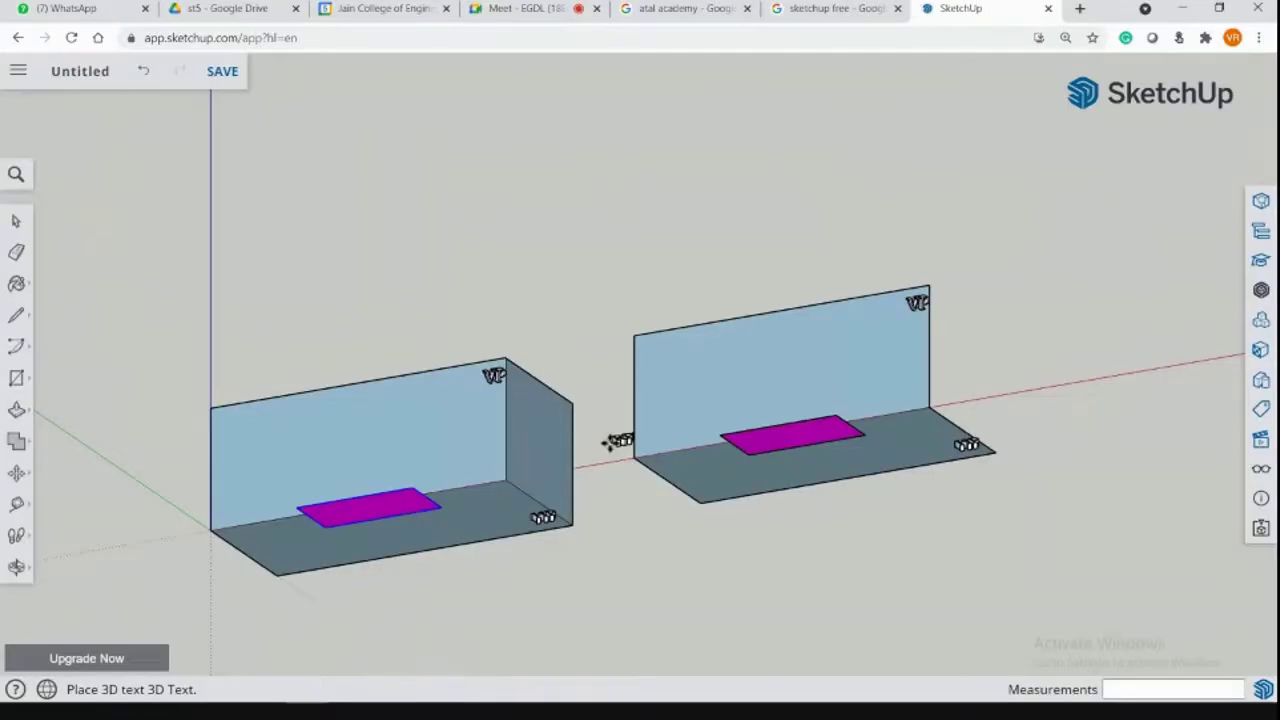
pyautogui.click(552, 410)
pyautogui.moveTo(700, 509); pyautogui.dragTo(627, 517, button='middle')
pyautogui.press('m')
pyautogui.scroll(2, 640, 548)
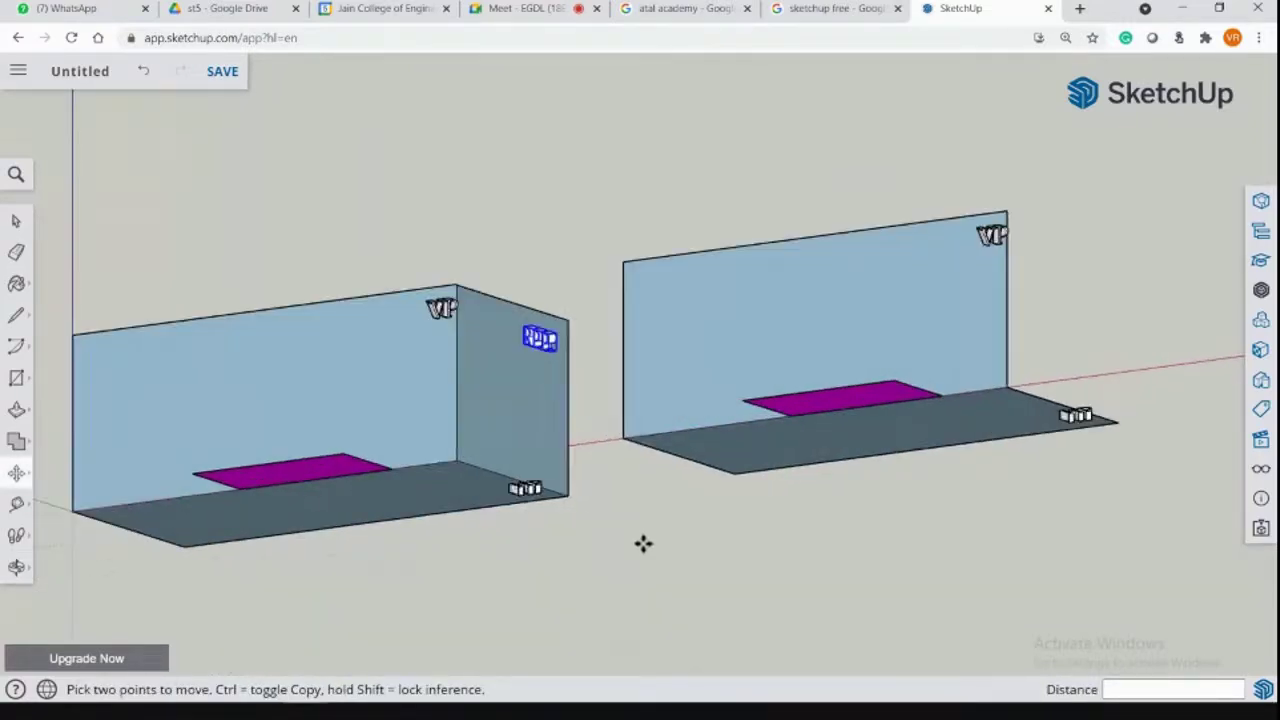
# Examine the original set of reference planes with the raised rectangle in the front, top and side standard views.
pyautogui.moveTo(729, 541); pyautogui.dragTo(927, 524, button='middle')
pyautogui.scroll(3, 817, 522)
pyautogui.moveTo(497, 439); pyautogui.dragTo(543, 452, button='middle')
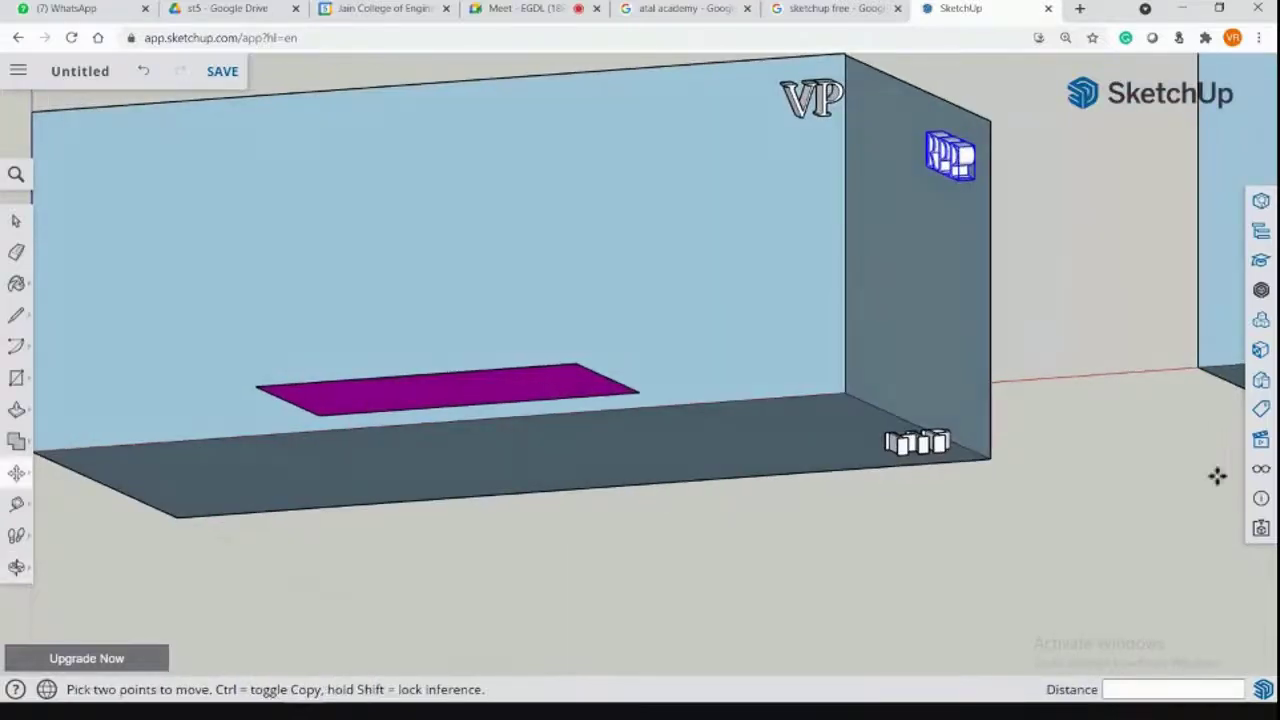
pyautogui.click(1262, 437)
pyautogui.click(1120, 570)
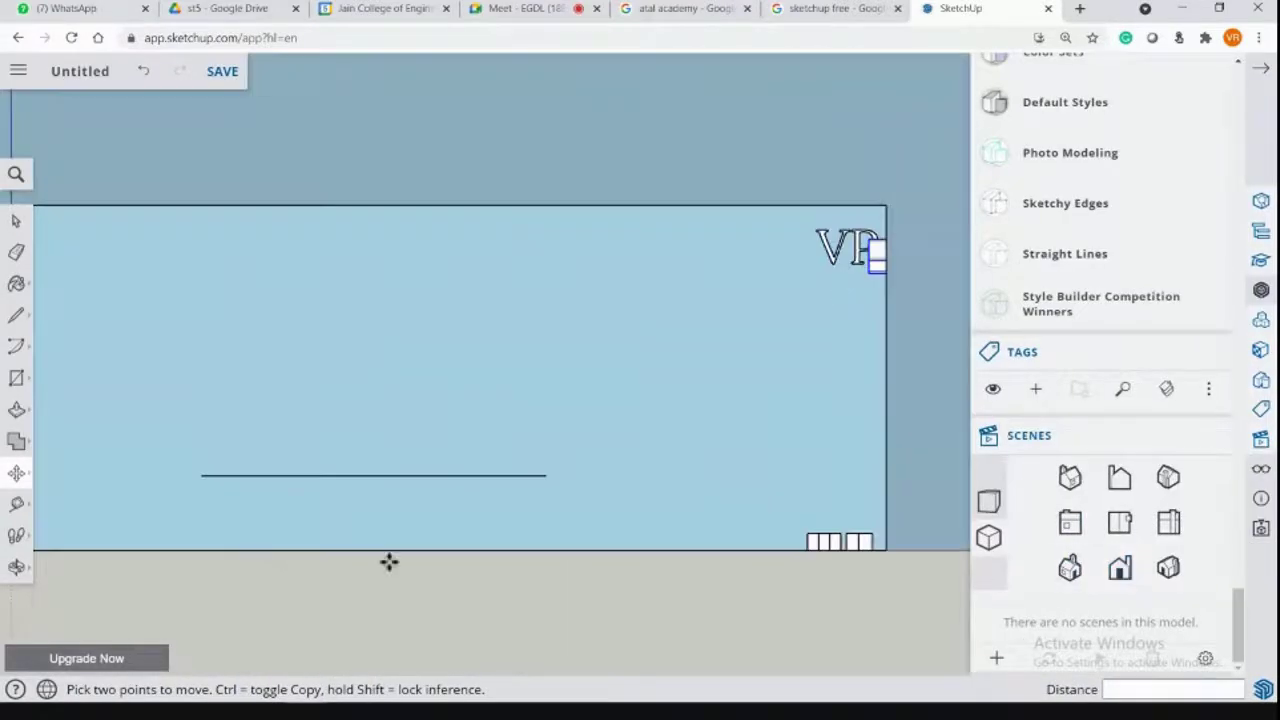
pyautogui.scroll(-1, 560, 525)
pyautogui.keyDown('shift'); pyautogui.moveTo(569, 516); pyautogui.dragTo(677, 514, button='middle'); pyautogui.keyUp('shift')
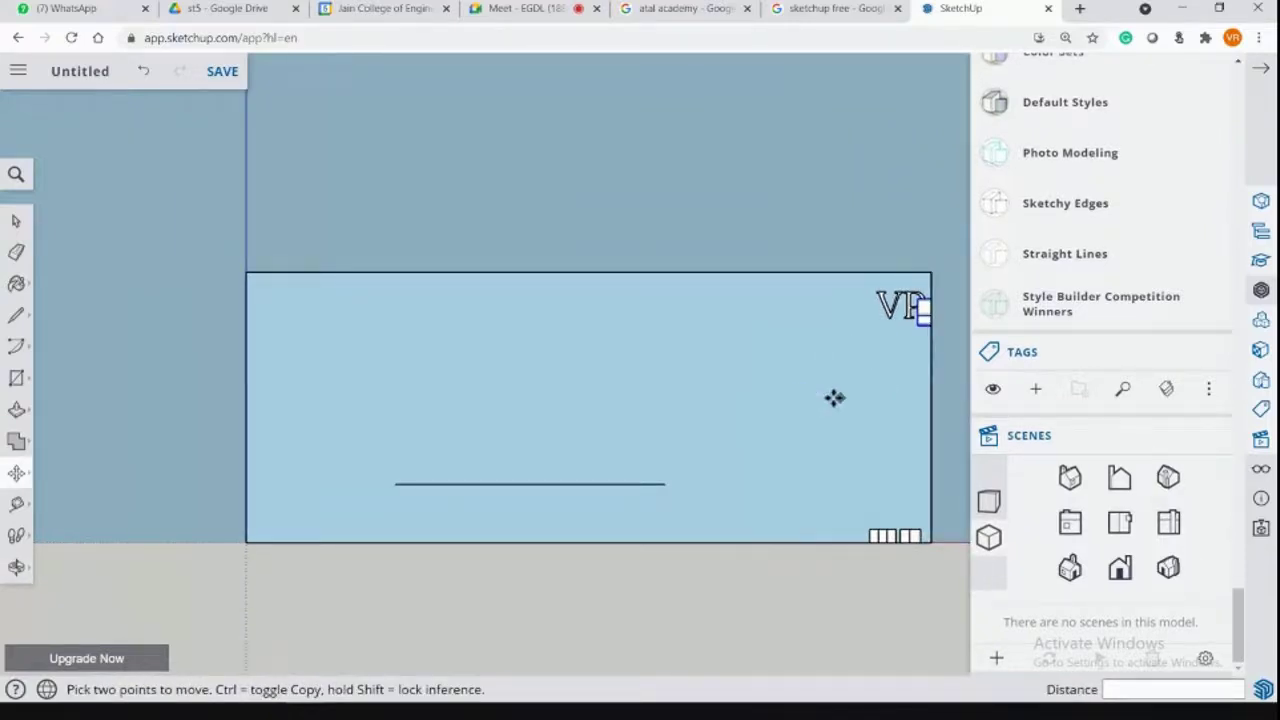
pyautogui.click(1120, 522)
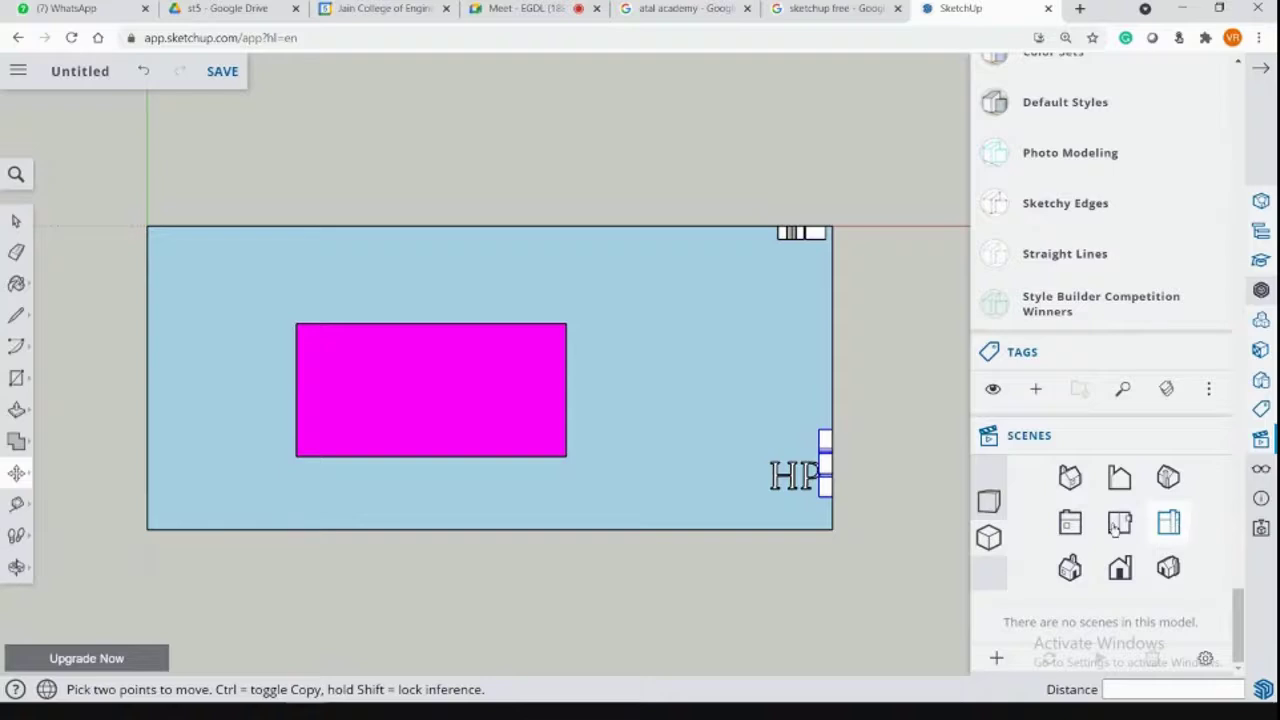
pyautogui.click(1068, 526)
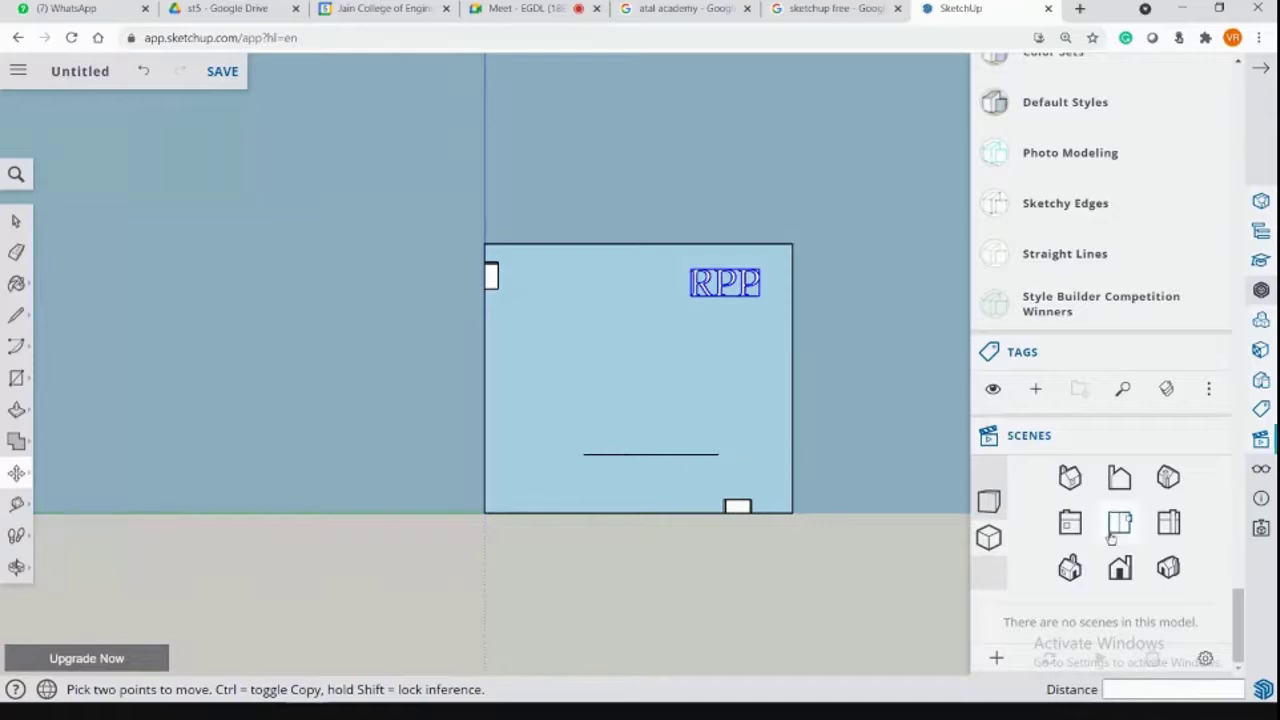
pyautogui.click(1120, 568)
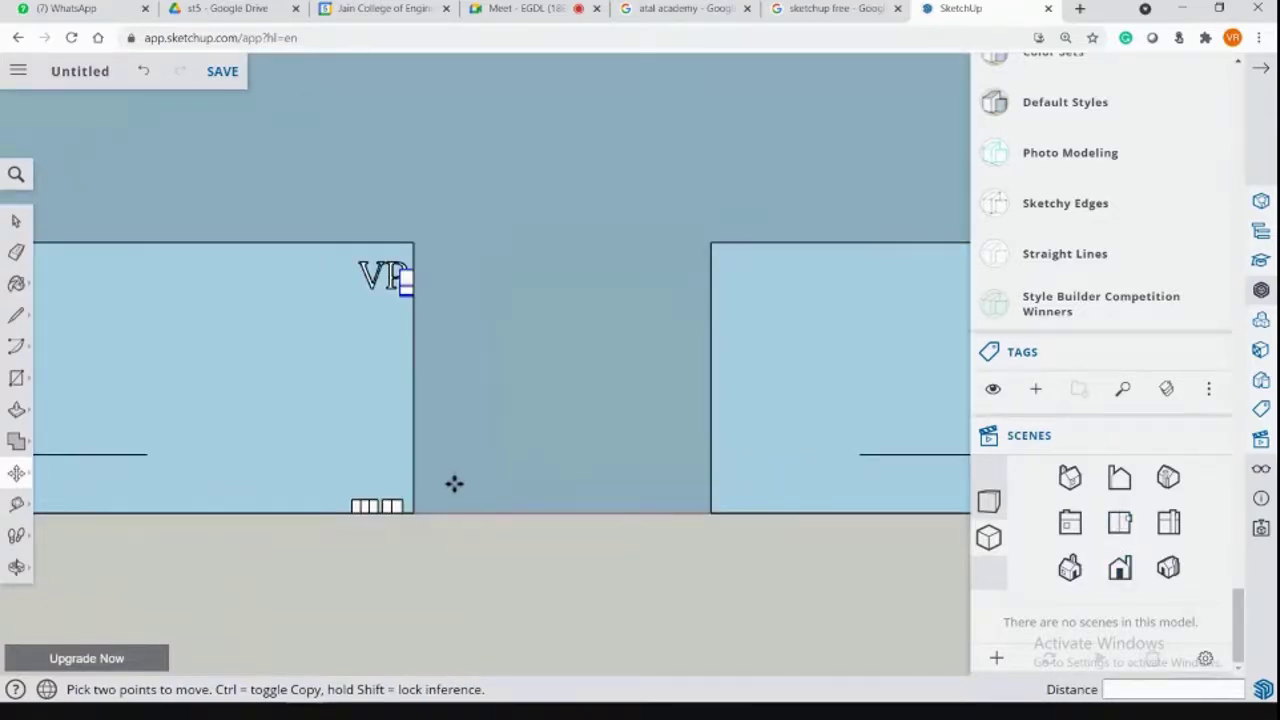
pyautogui.keyDown('shift'); pyautogui.moveTo(454, 484); pyautogui.dragTo(954, 491, button='middle'); pyautogui.keyUp('shift')
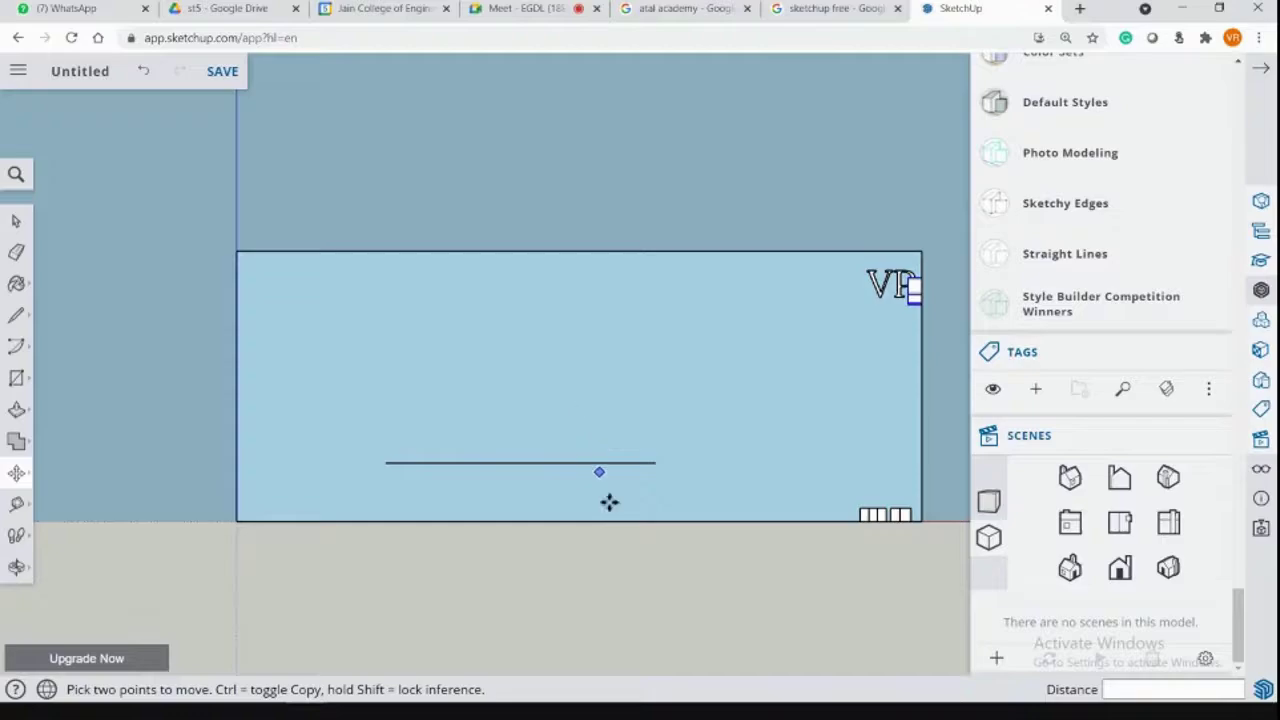
# Check the Position of Planes slide in PowerPoint, return to SketchUp and examine the raised rectangle in side, front and angled views.
pyautogui.hotkey('alt', 'Tab')
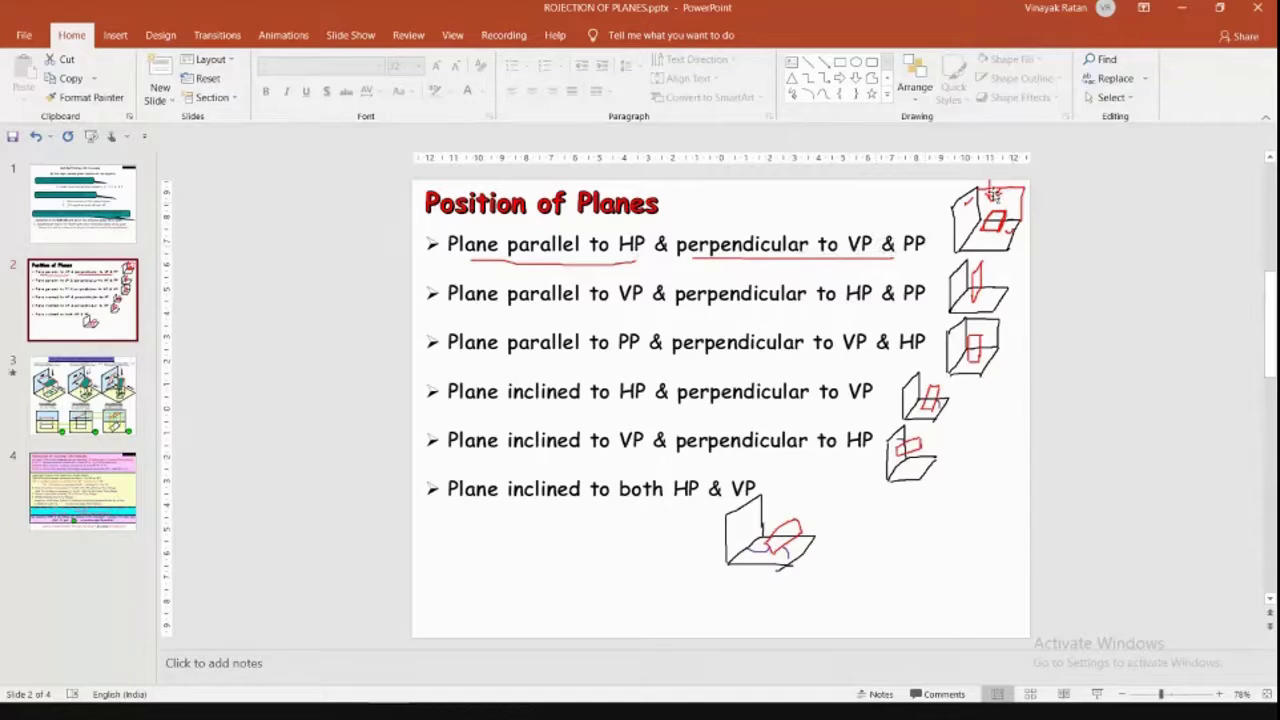
pyautogui.hotkey('alt', 'Tab')
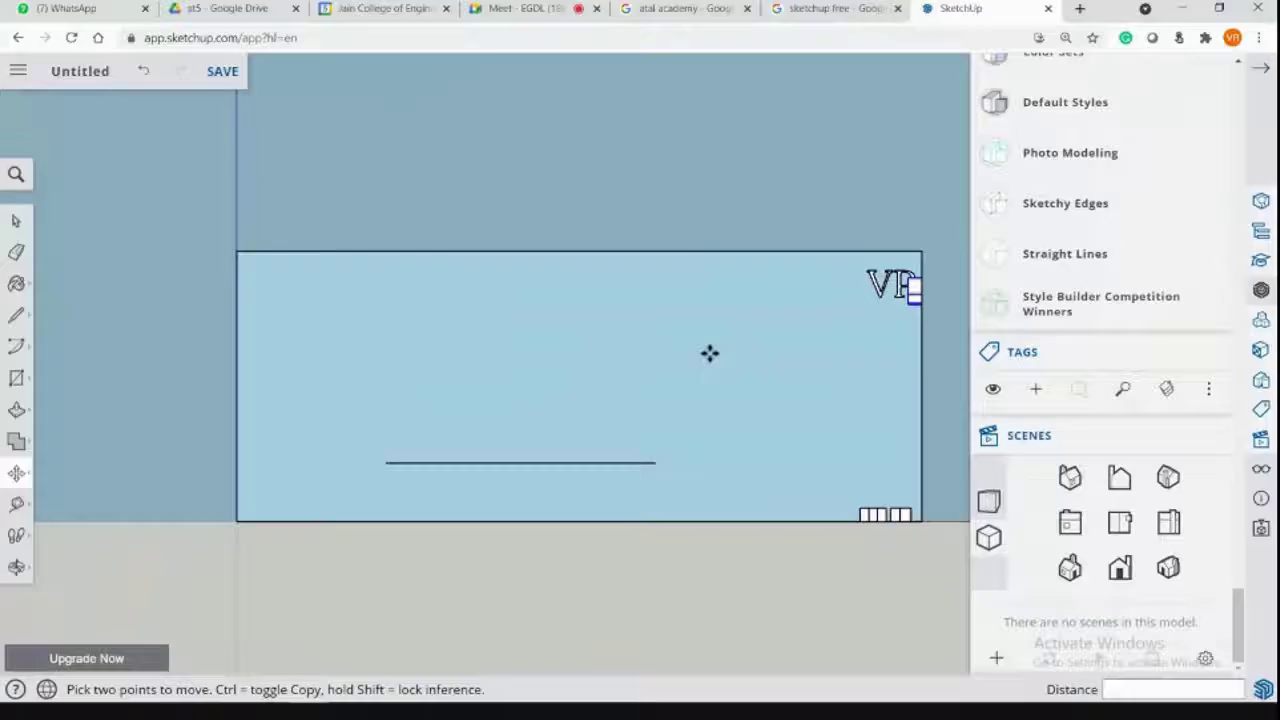
pyautogui.moveTo(617, 406); pyautogui.dragTo(771, 534, button='middle')
pyautogui.moveTo(507, 561); pyautogui.dragTo(543, 545, button='middle')
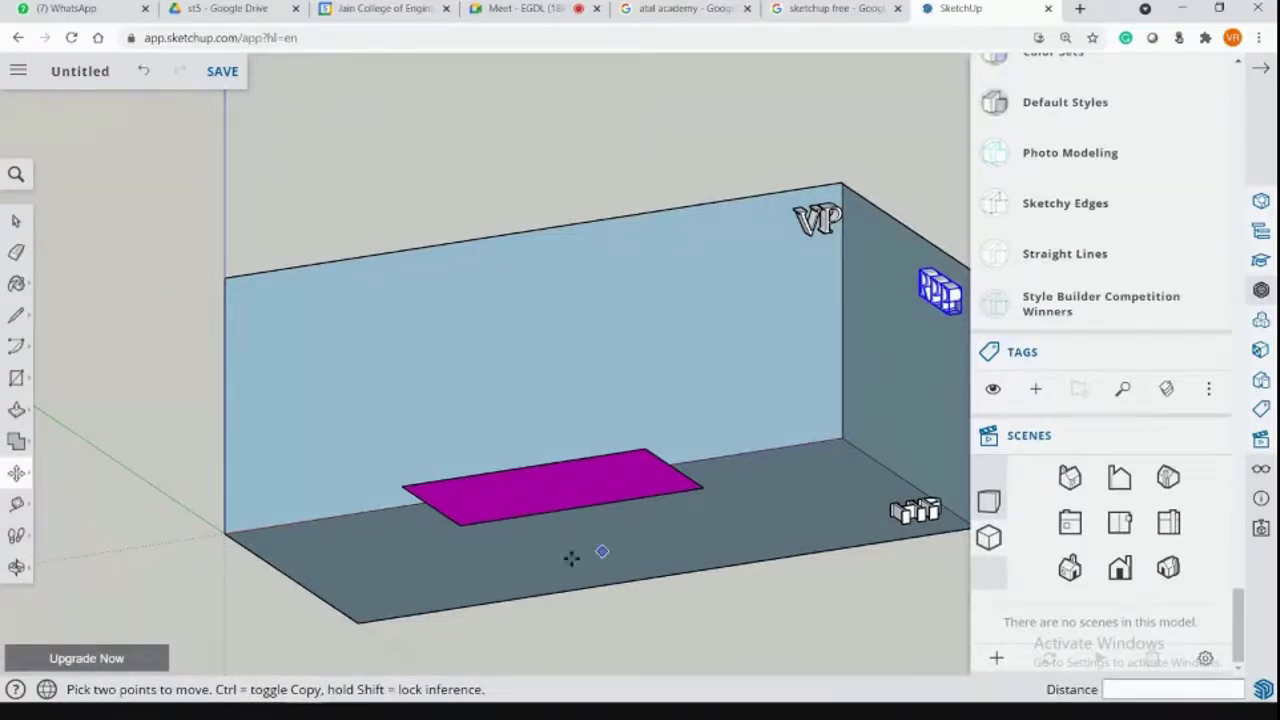
pyautogui.moveTo(527, 465); pyautogui.dragTo(940, 354, button='middle')
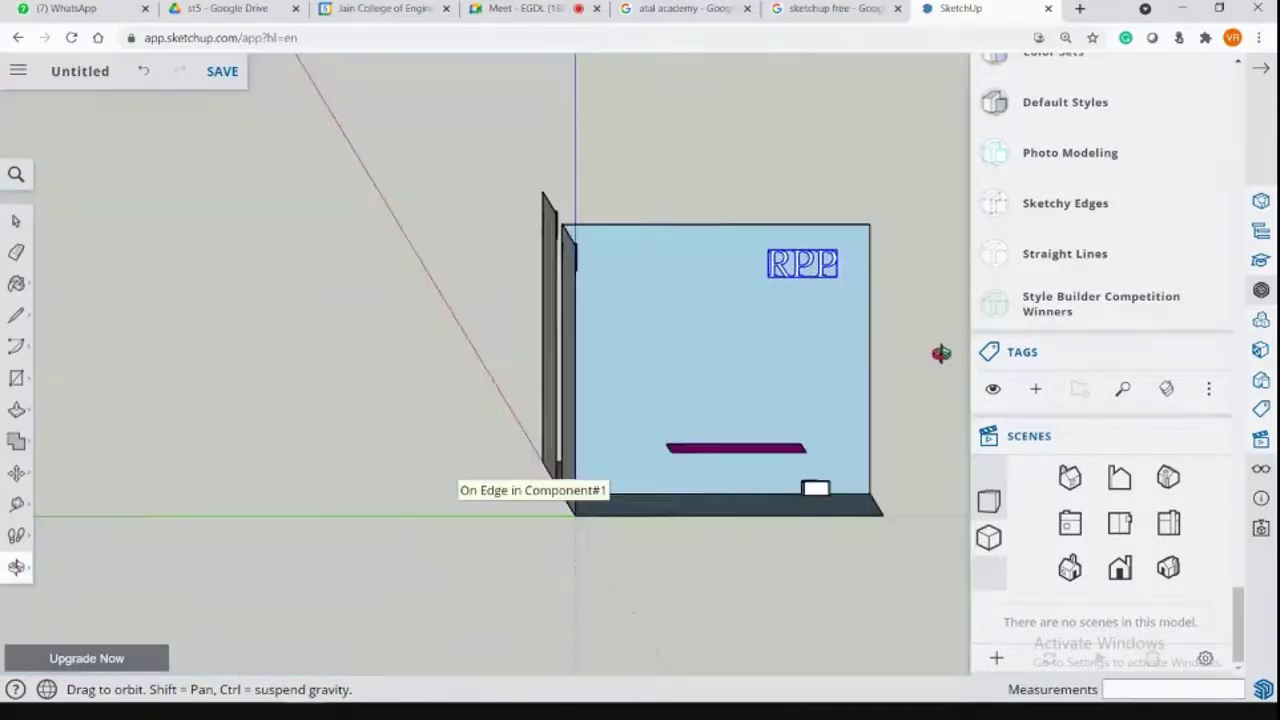
pyautogui.click(1115, 522)
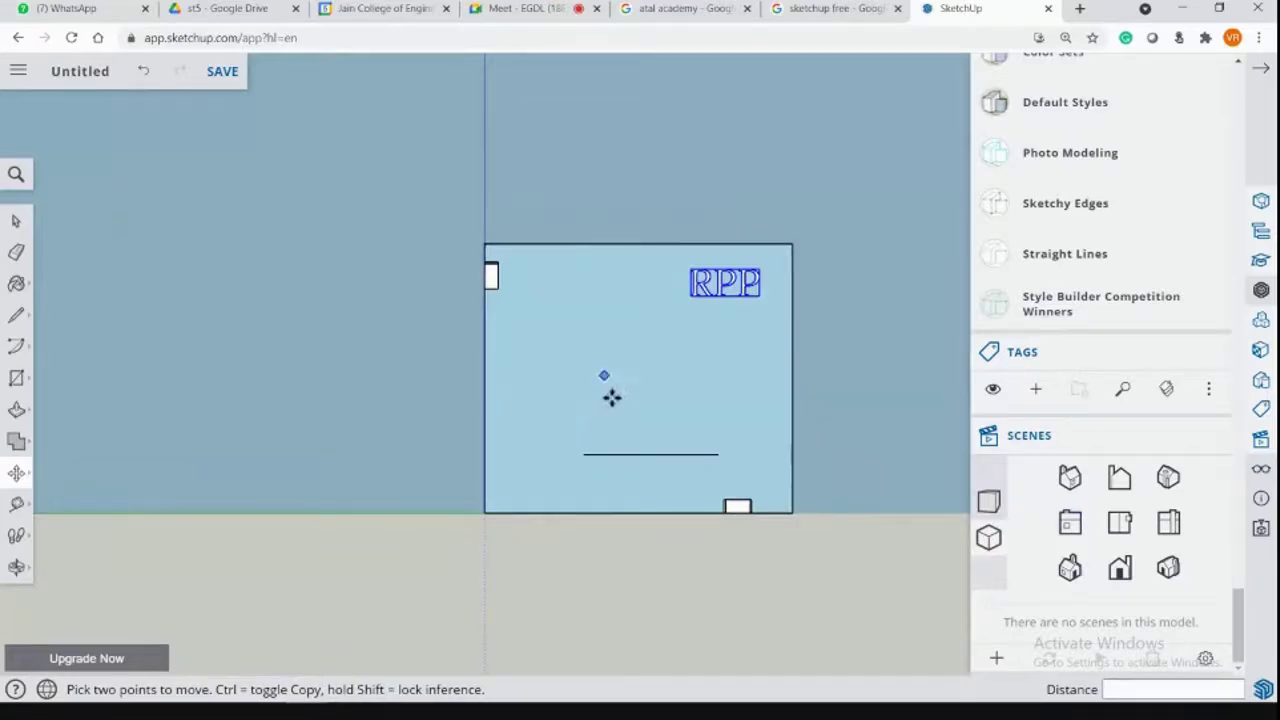
pyautogui.moveTo(634, 477); pyautogui.dragTo(510, 482, button='middle')
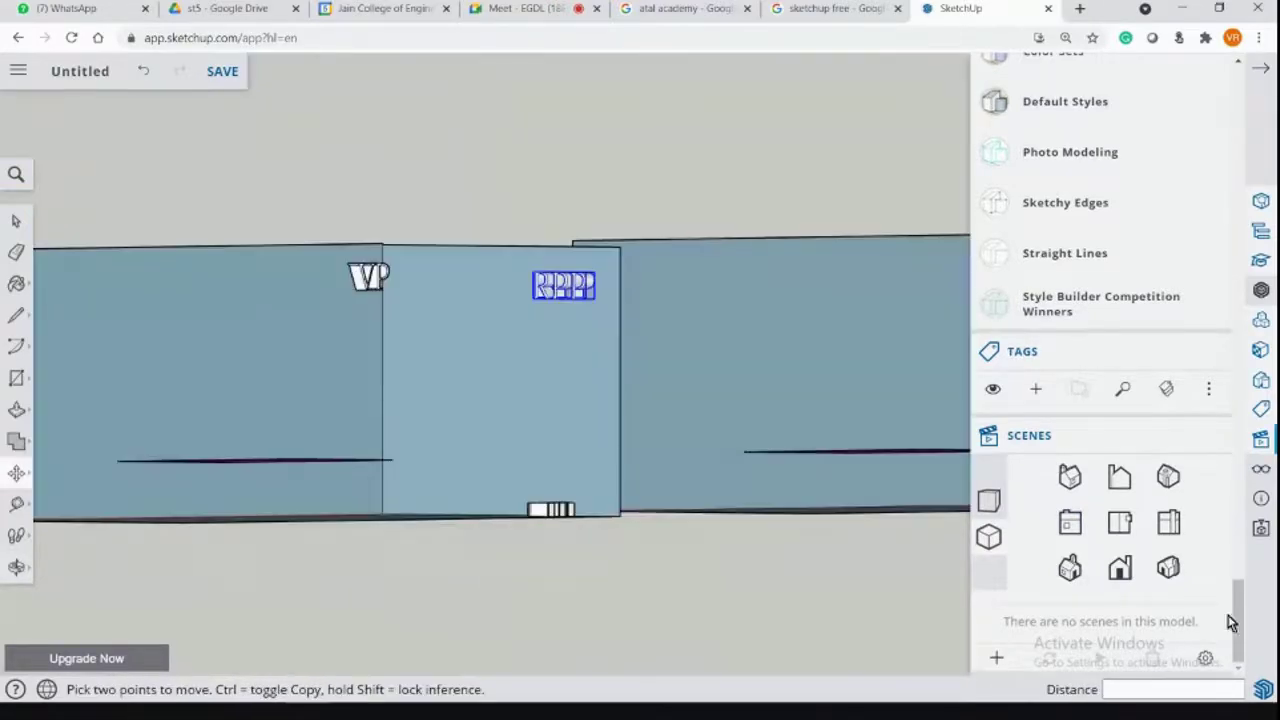
pyautogui.click(1120, 568)
pyautogui.click(1078, 522)
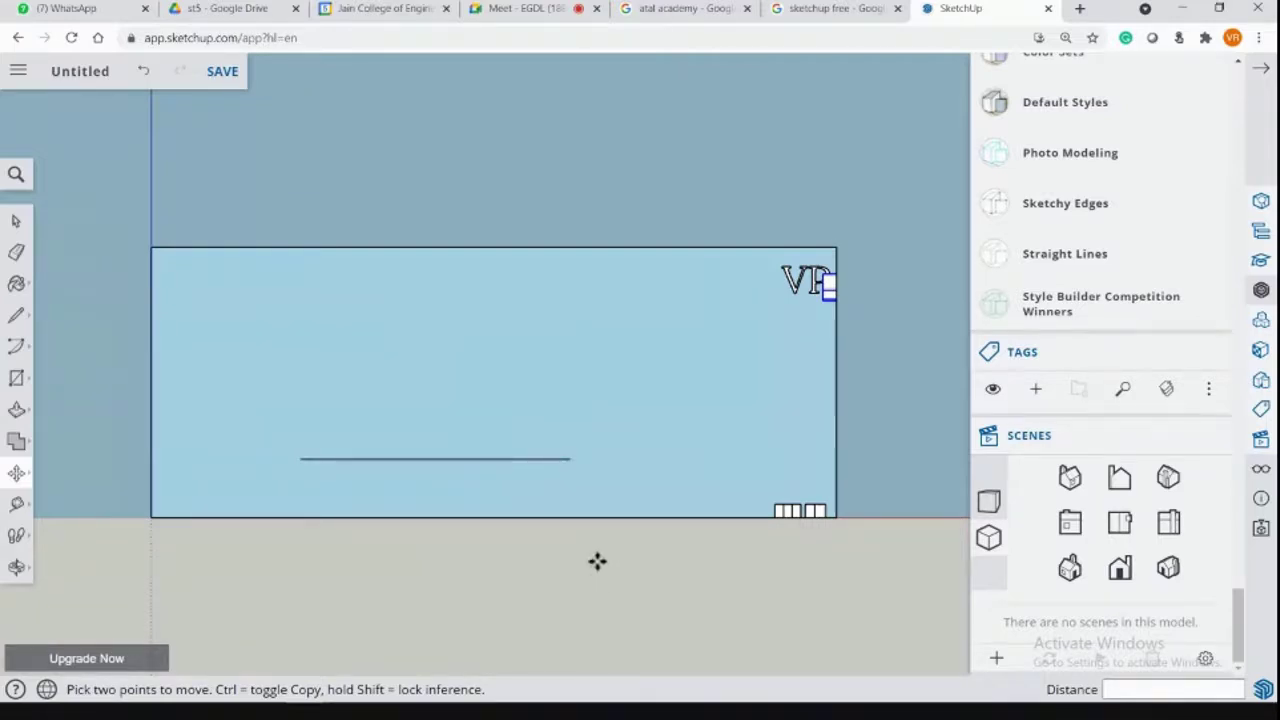
pyautogui.moveTo(597, 414); pyautogui.dragTo(607, 508, button='middle')
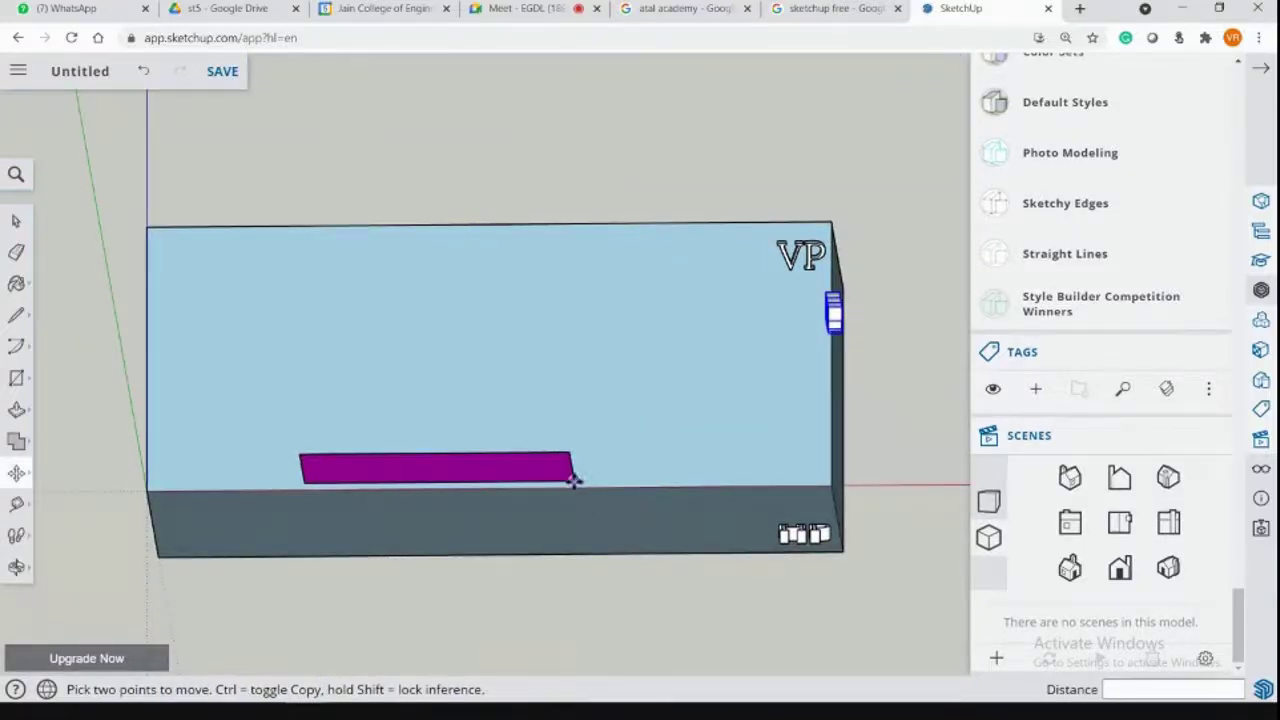
pyautogui.moveTo(531, 508); pyautogui.dragTo(518, 592, button='middle')
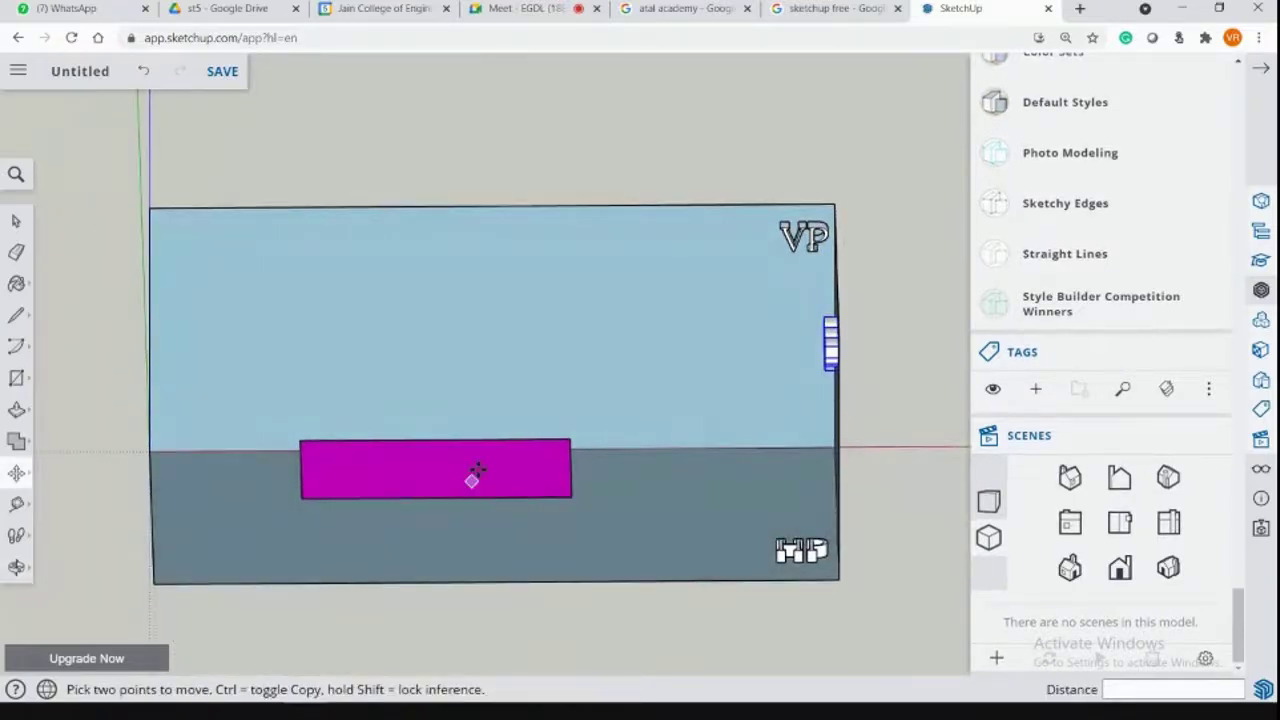
pyautogui.moveTo(472, 477); pyautogui.dragTo(614, 457, button='middle')
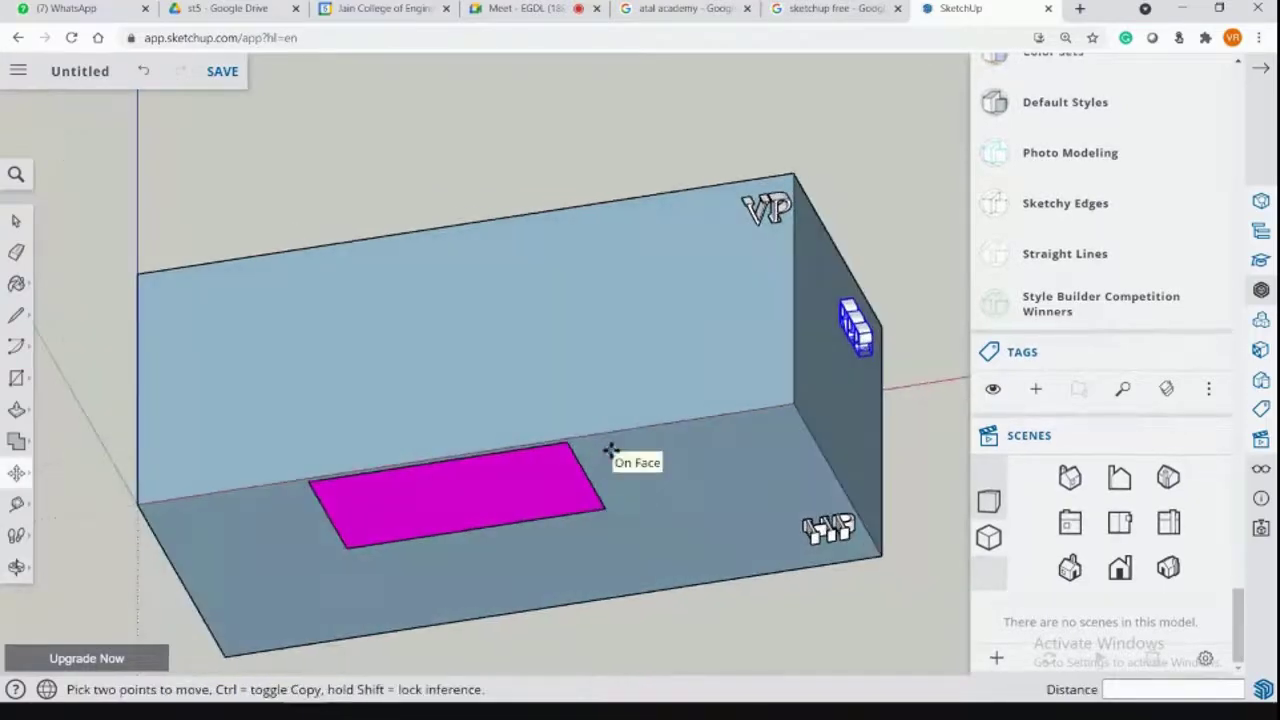
# Copy the line "Plane parallel to HP & perpendicular to VP & PP" from the PowerPoint slide and return to SketchUp.
pyautogui.hotkey('alt', 'Tab')
pyautogui.moveTo(449, 244); pyautogui.dragTo(922, 245)
pyautogui.hotkey('ctrl', 'c')
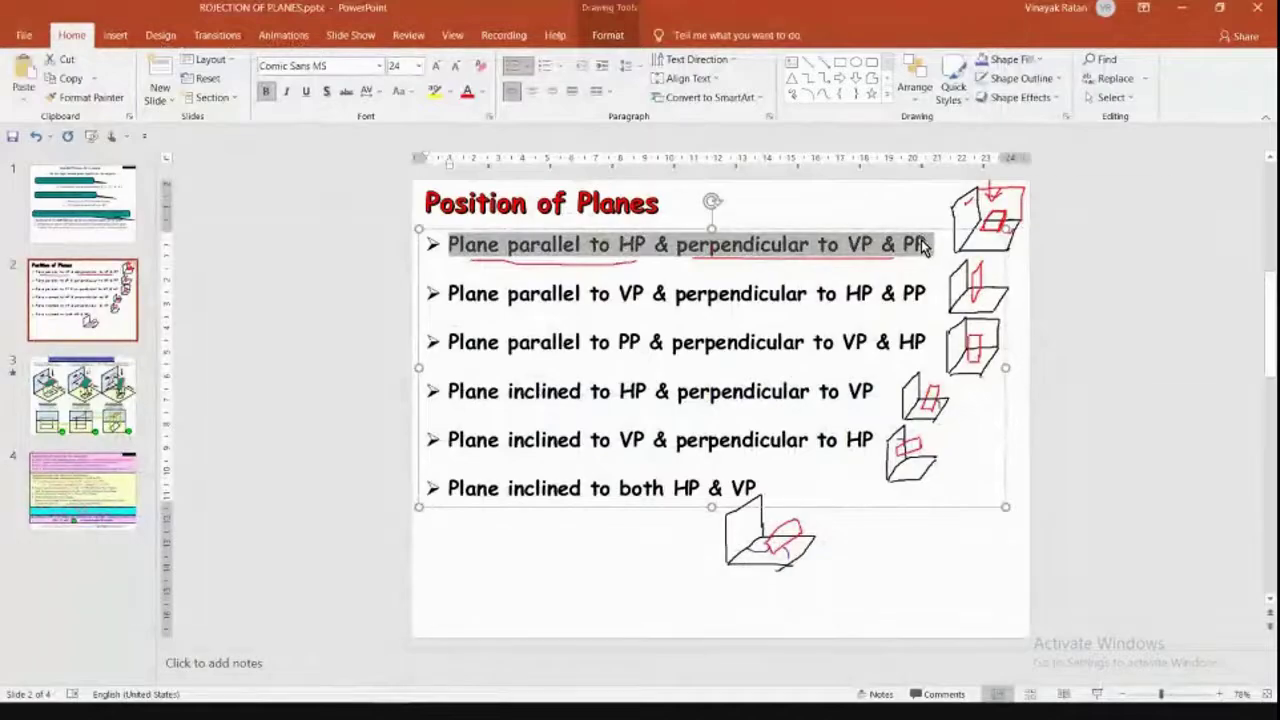
pyautogui.hotkey('alt', 'Tab')
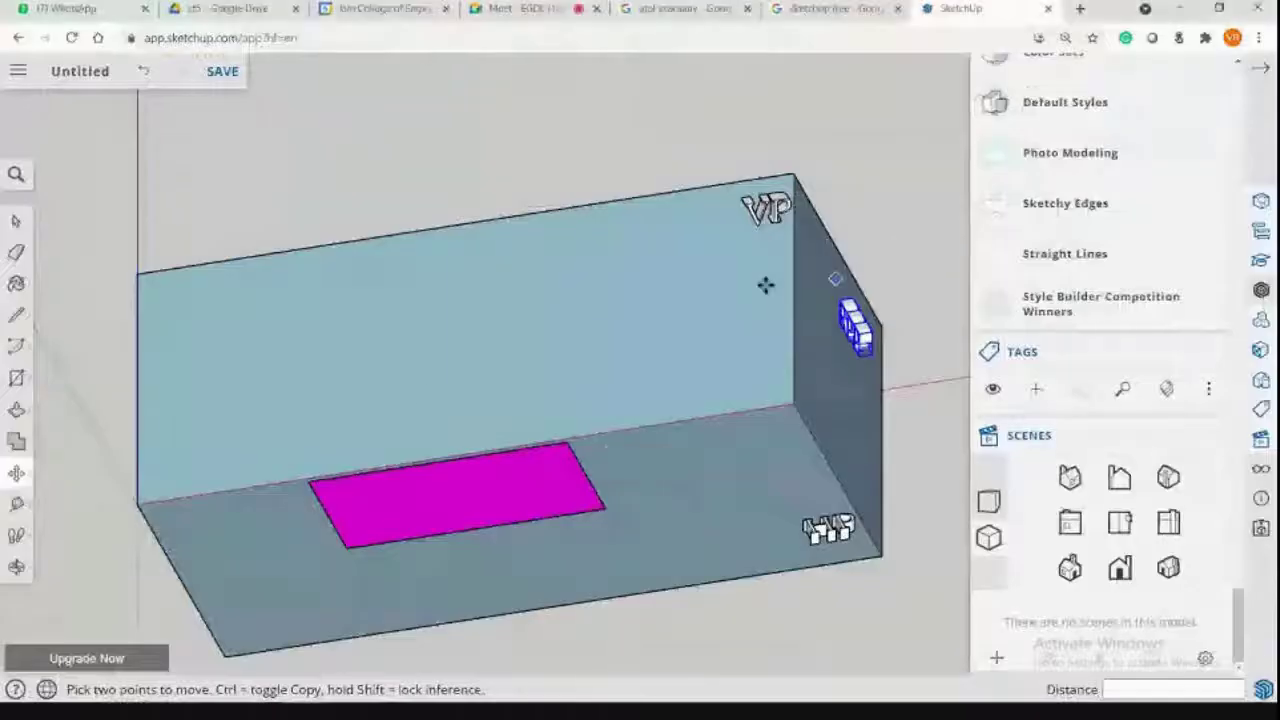
# Create 3D text from the copied line with the default font and size and place it on the VP face near its outer end.
pyautogui.click(17, 379)
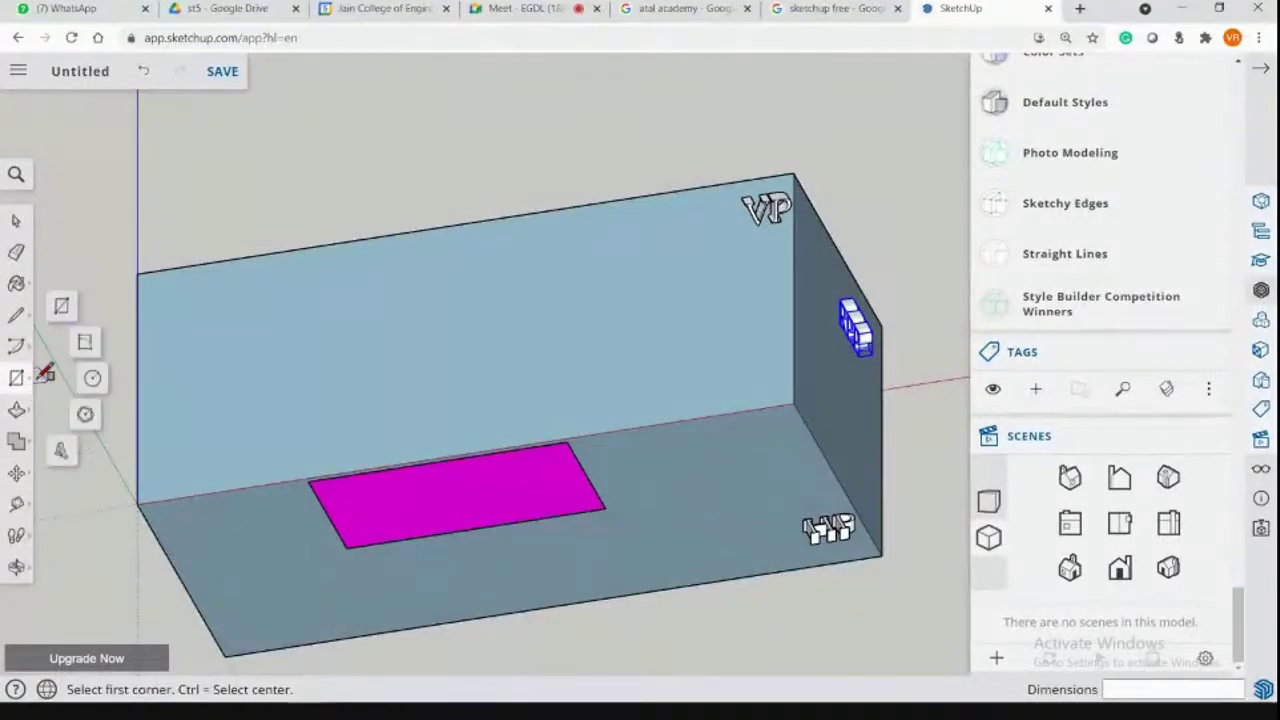
pyautogui.click(60, 453)
pyautogui.click(597, 271)
pyautogui.hotkey('ctrl', 'v')
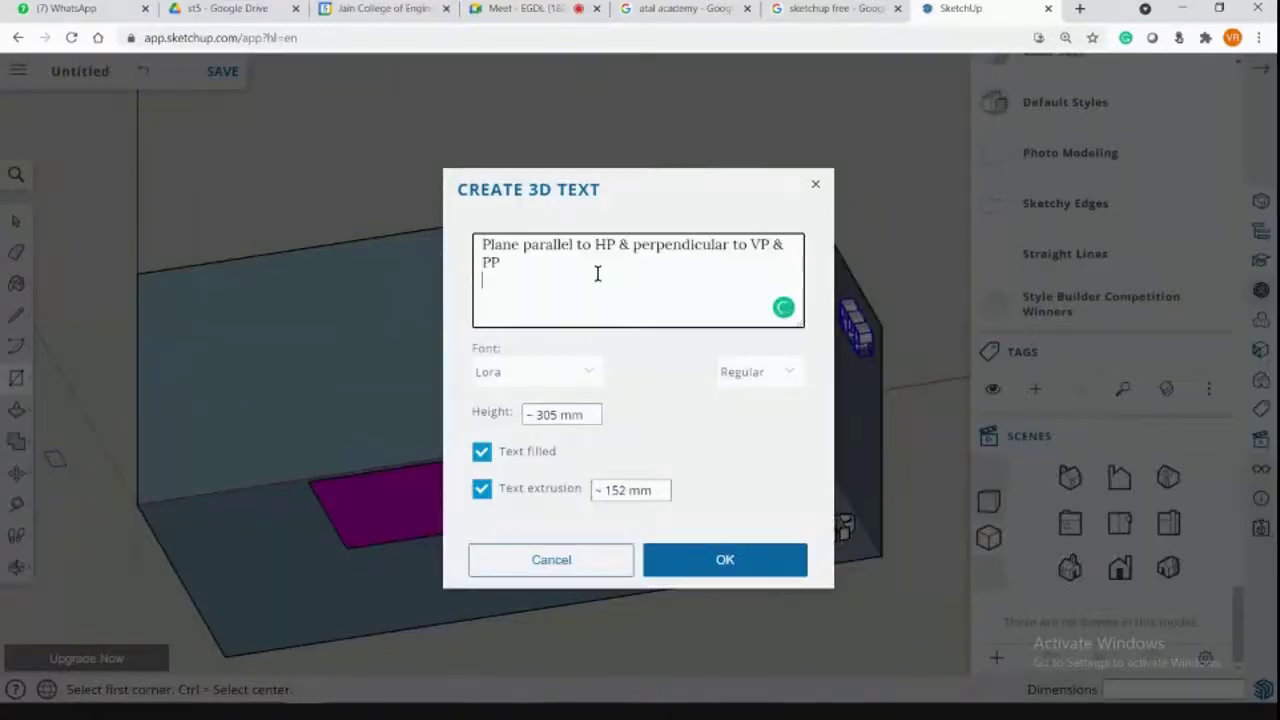
pyautogui.click(743, 567)
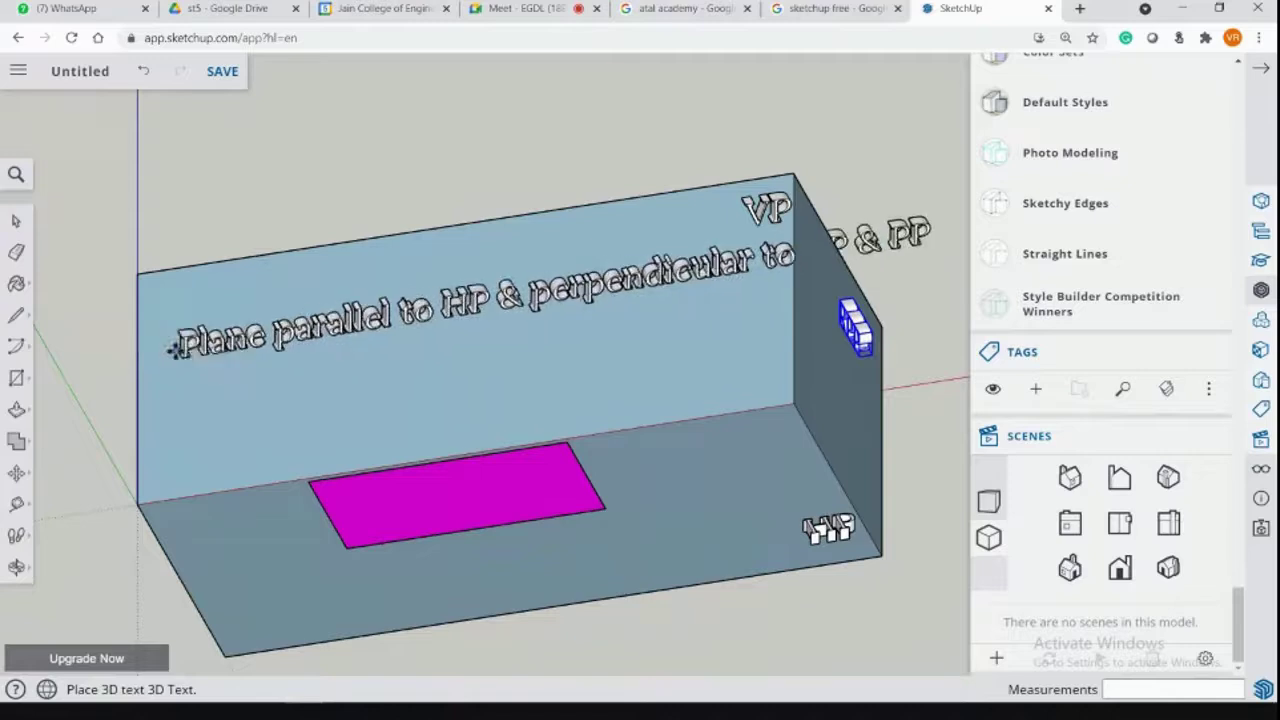
pyautogui.click(168, 350)
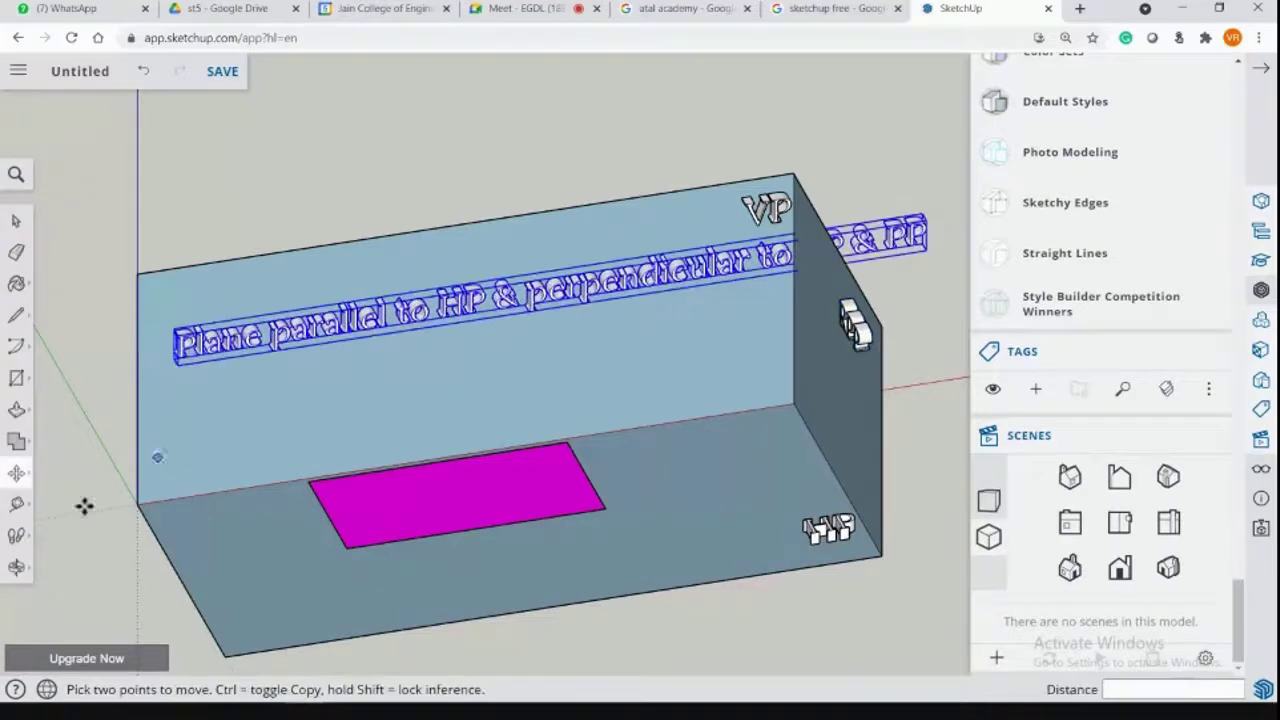
# Scale the new 3D text uniformly to 0.50.
pyautogui.click(16, 473)
pyautogui.click(63, 509)
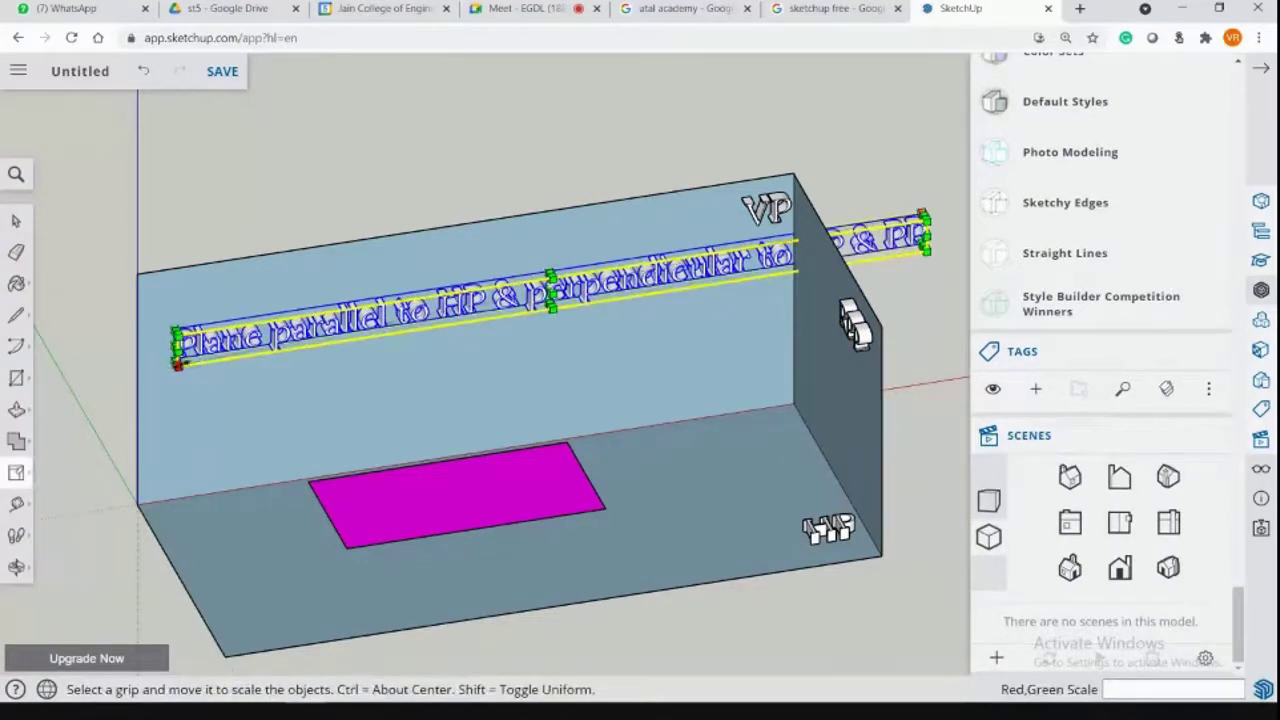
pyautogui.moveTo(176, 362); pyautogui.dragTo(453, 358)
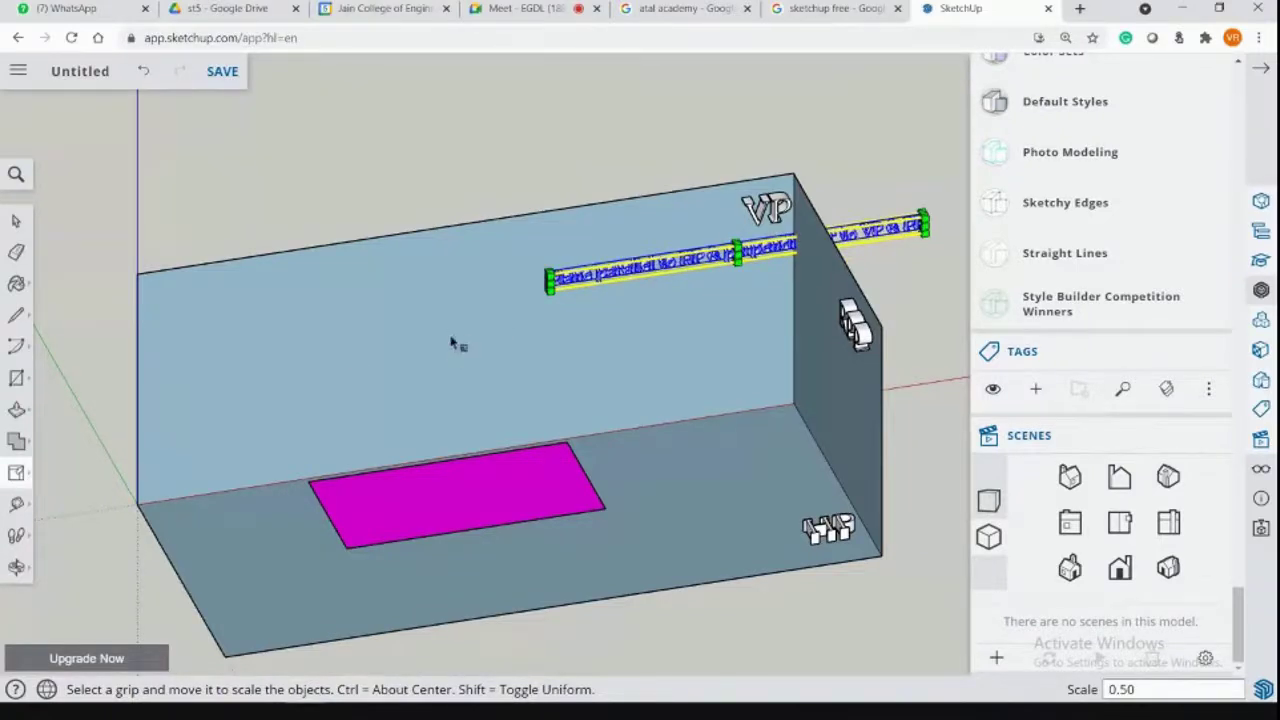
# Move the scaled 3D text by its lower corner about 1.1 m across the VP face, away from the profile plane.
pyautogui.click(16, 472)
pyautogui.click(62, 434)
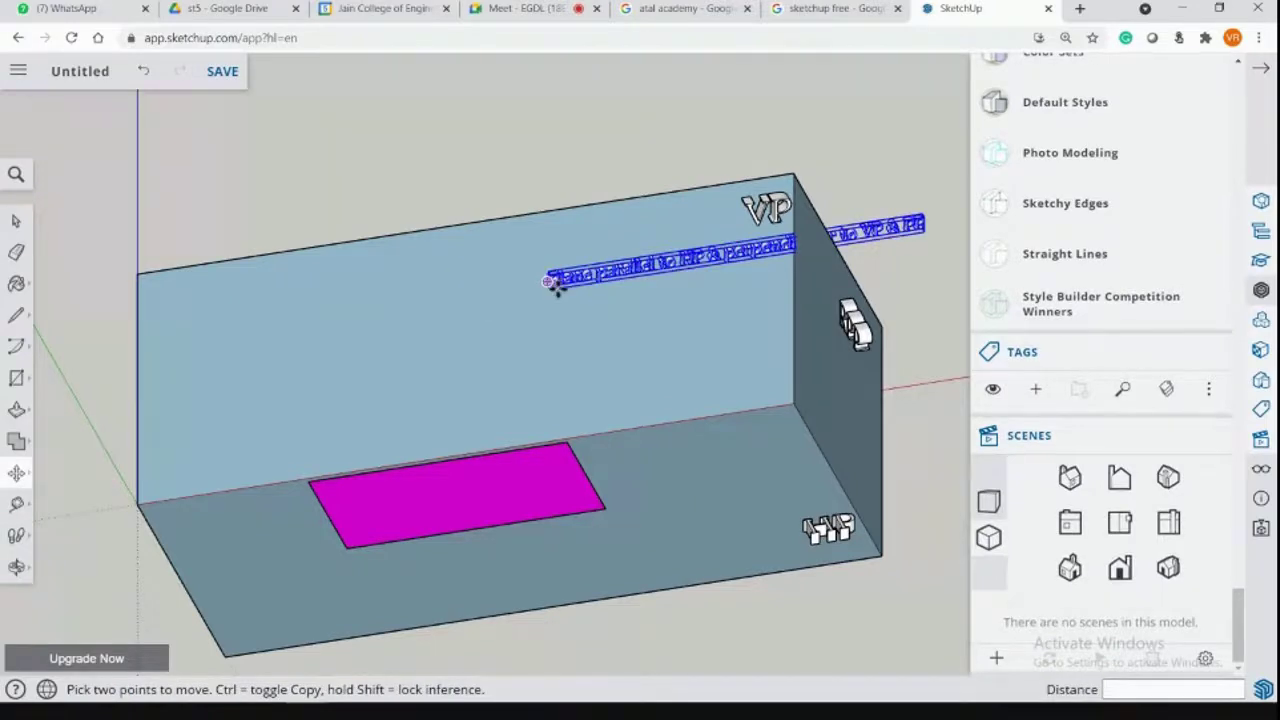
pyautogui.scroll(8, 549, 280)
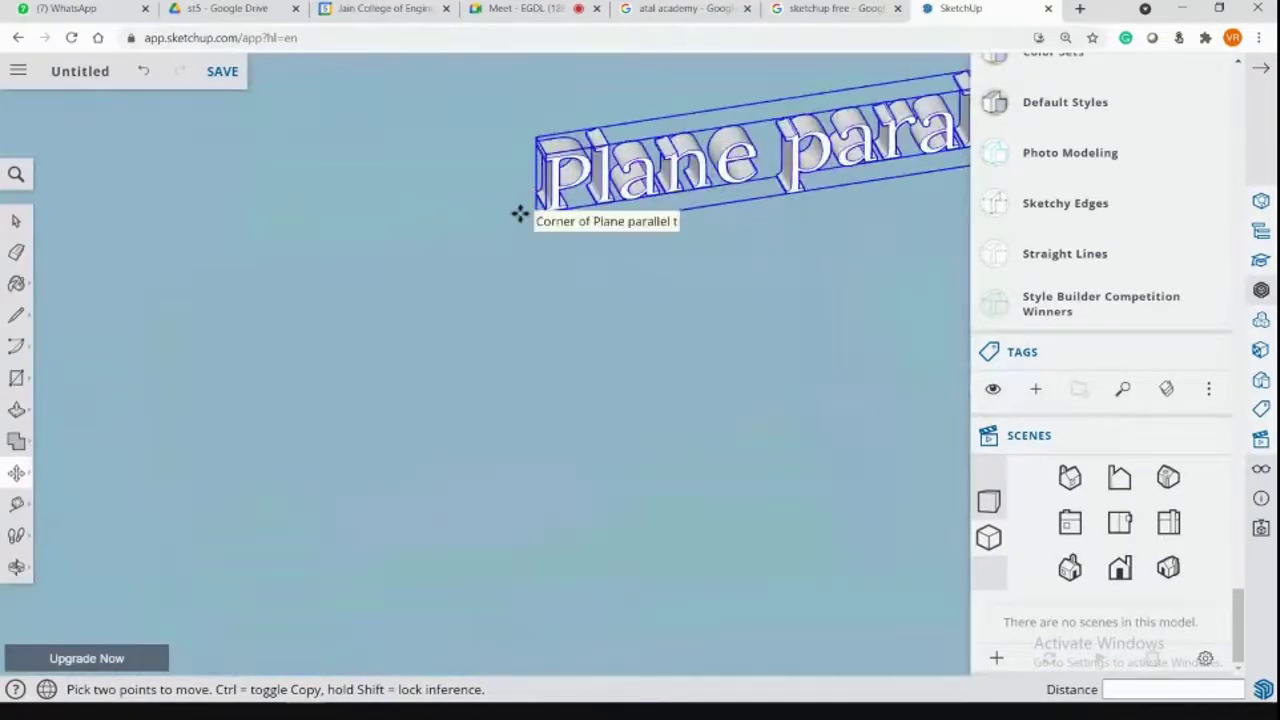
pyautogui.click(520, 211)
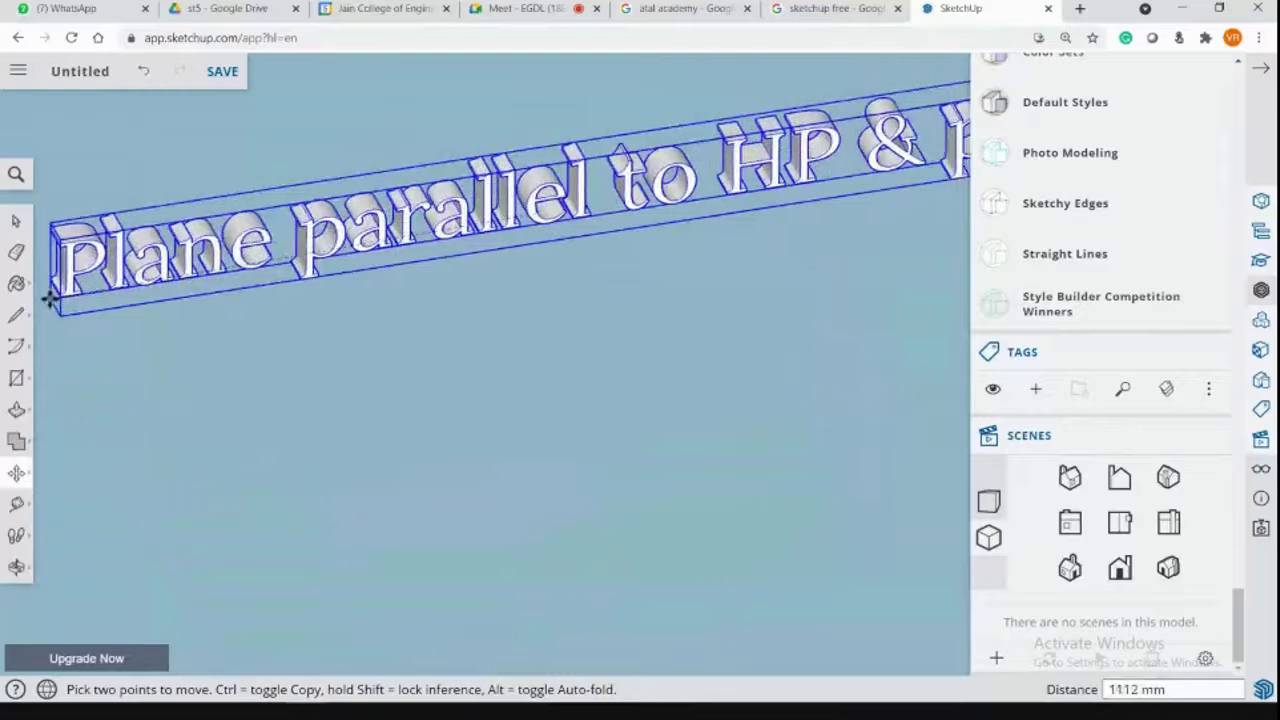
pyautogui.click(46, 289)
pyautogui.scroll(-5, 449, 337)
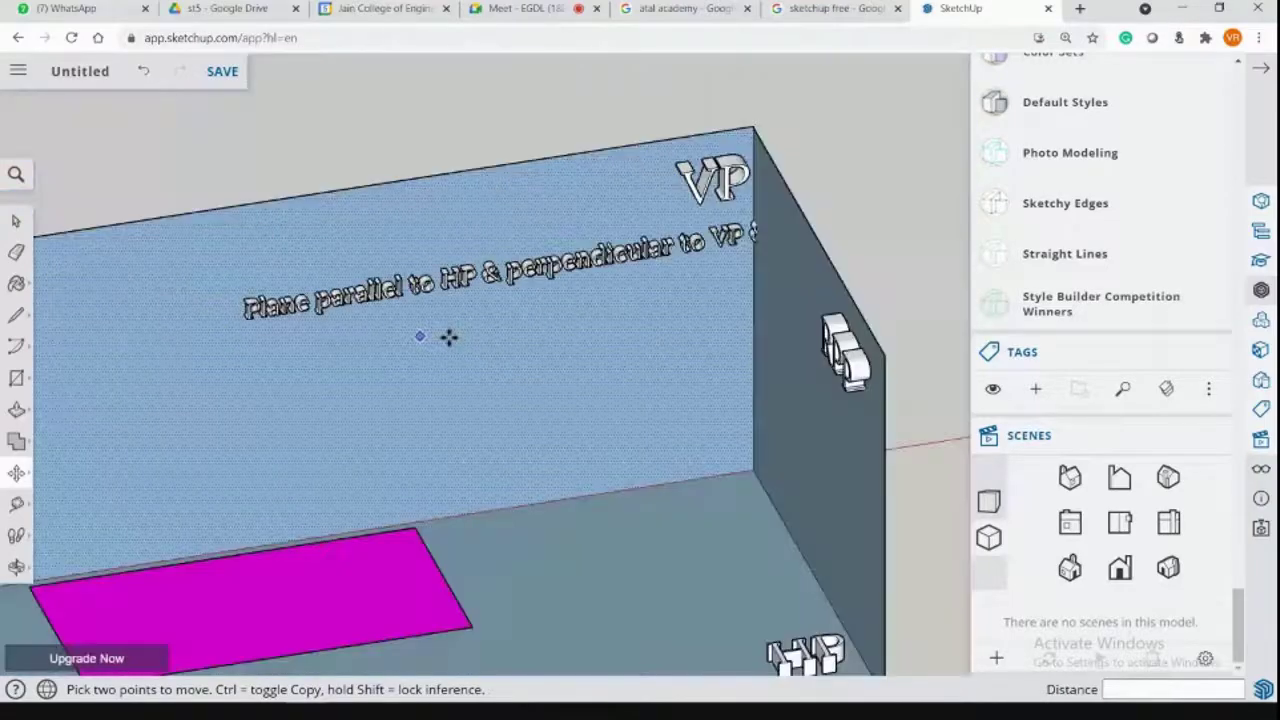
# Move the 3D text about 2.5 m further across the VP face, clear of the profile plane, and undo the stray move above the plane.
pyautogui.scroll(-5, 449, 337)
pyautogui.scroll(5, 449, 320)
pyautogui.moveTo(423, 334); pyautogui.dragTo(475, 302, button='middle')
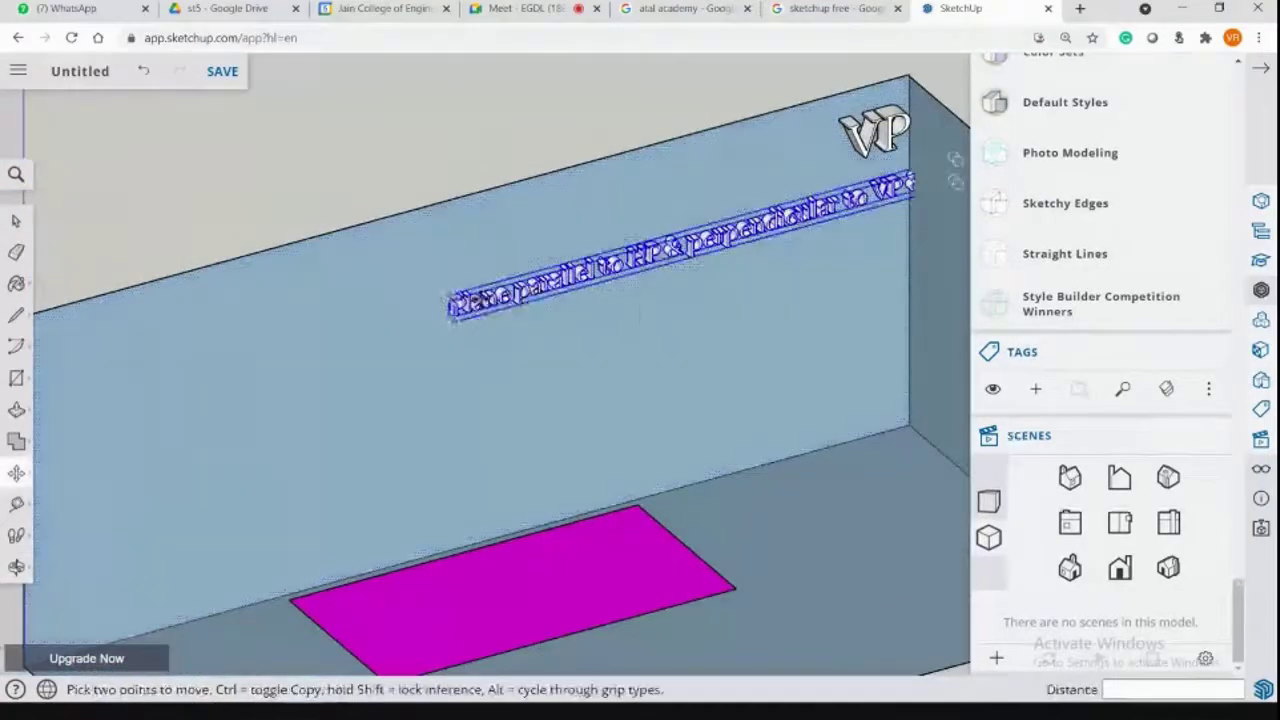
pyautogui.click(458, 305)
pyautogui.press('Escape')
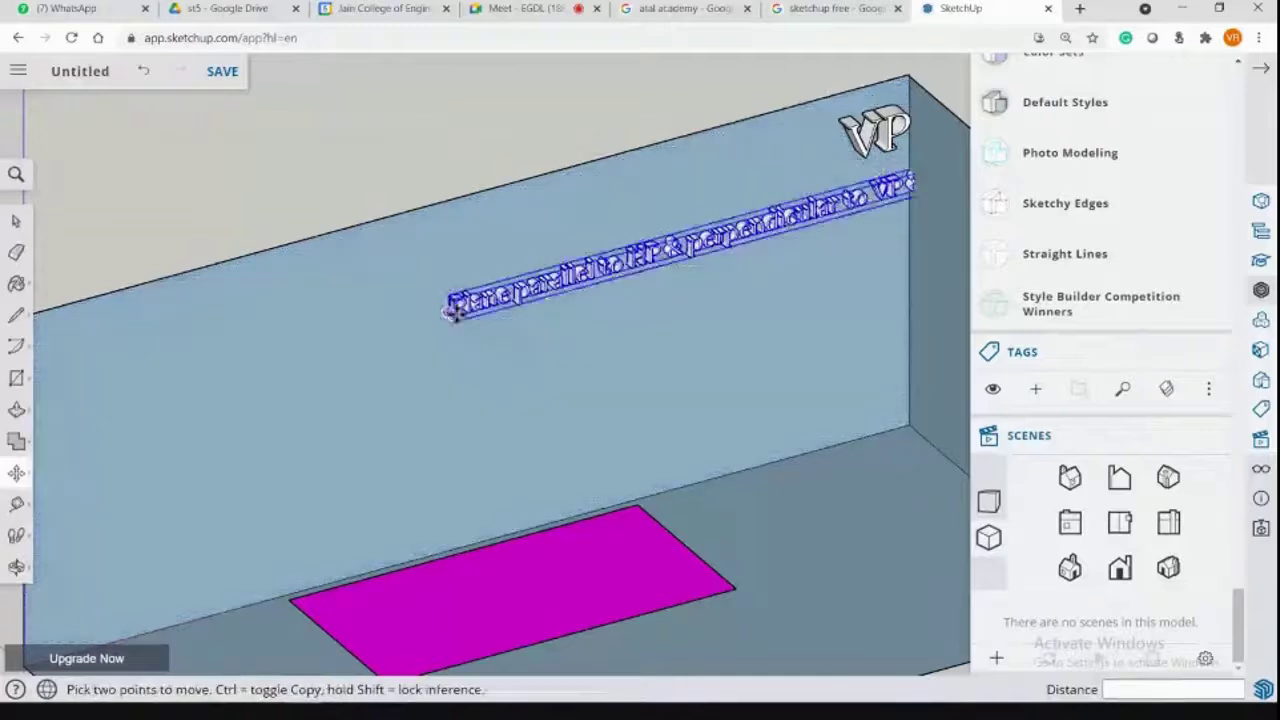
pyautogui.click(446, 312)
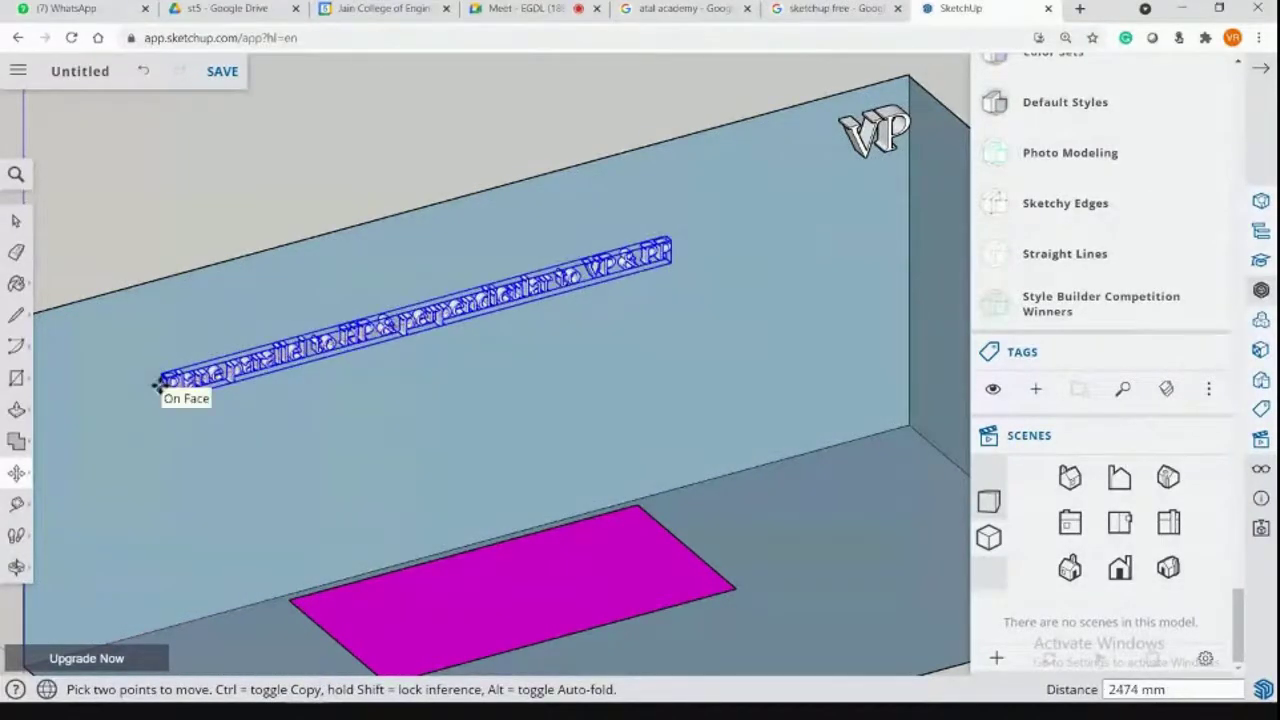
pyautogui.click(322, 200)
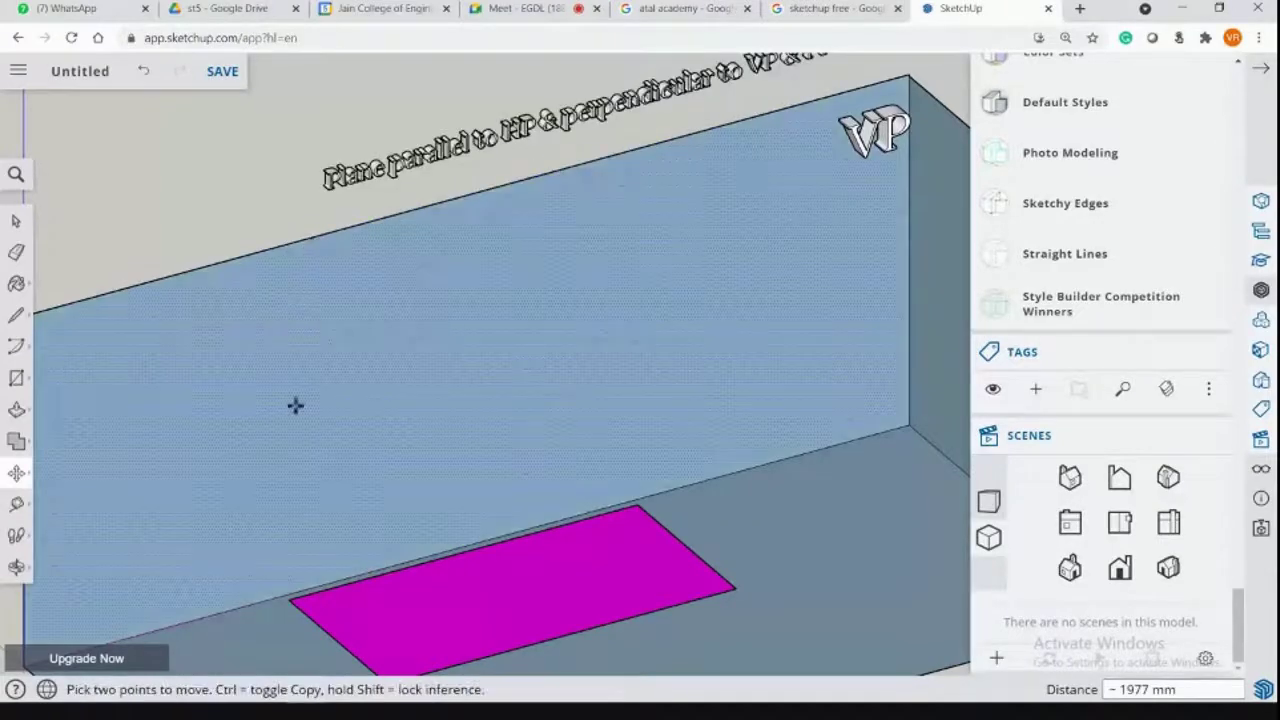
pyautogui.hotkey('ctrl', 'z')
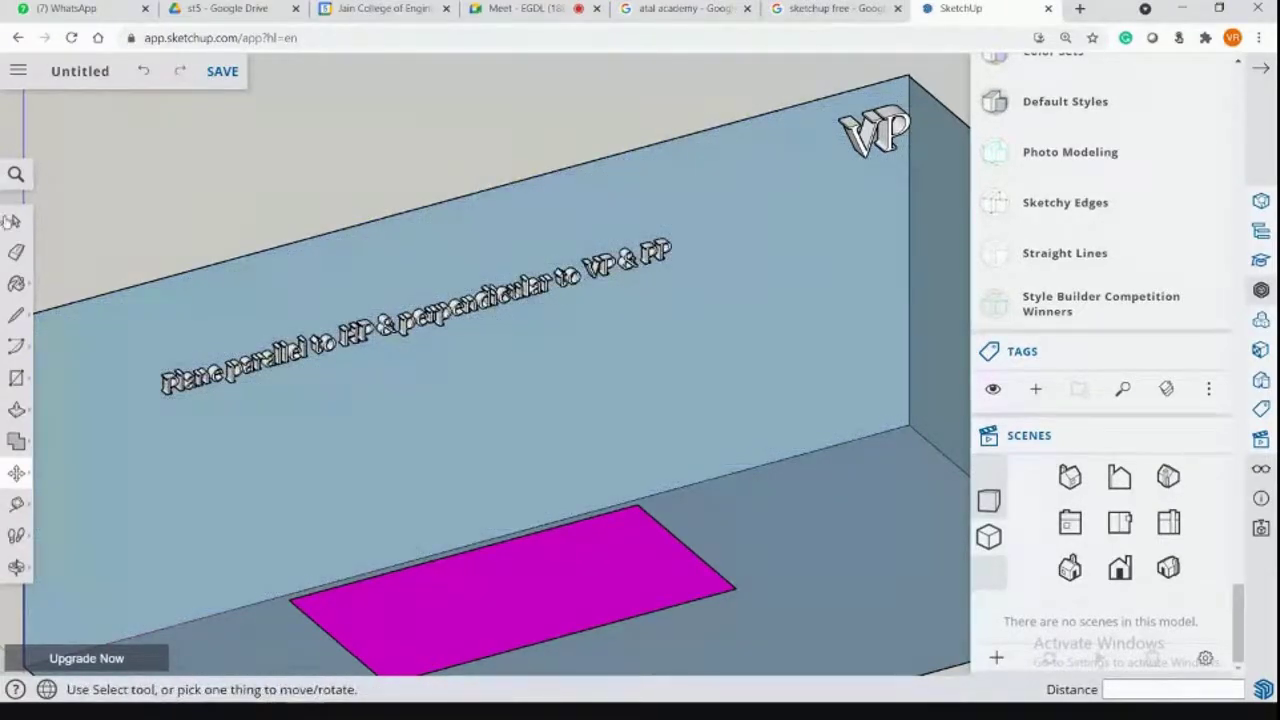
pyautogui.click(16, 220)
pyautogui.scroll(-3, 511, 314)
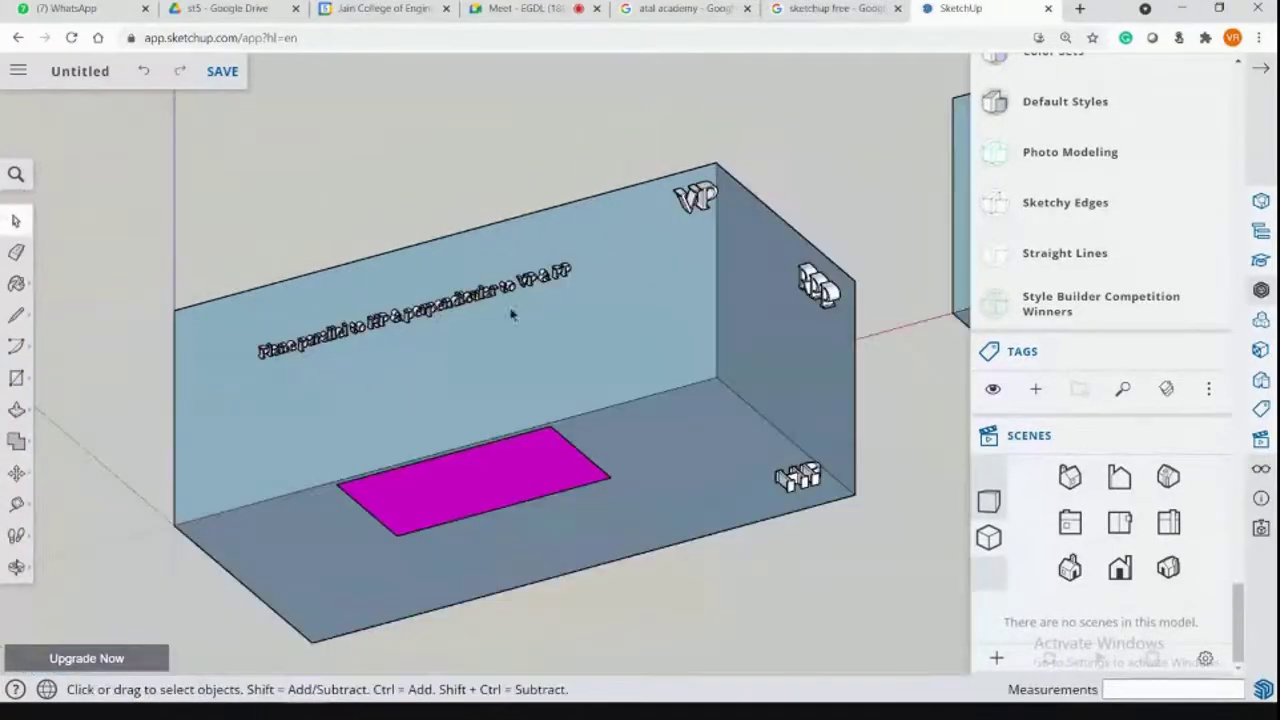
# Scale the caption on the first VP face up uniformly from its upper corner until it ends just short of the VP label.
pyautogui.click(1120, 568)
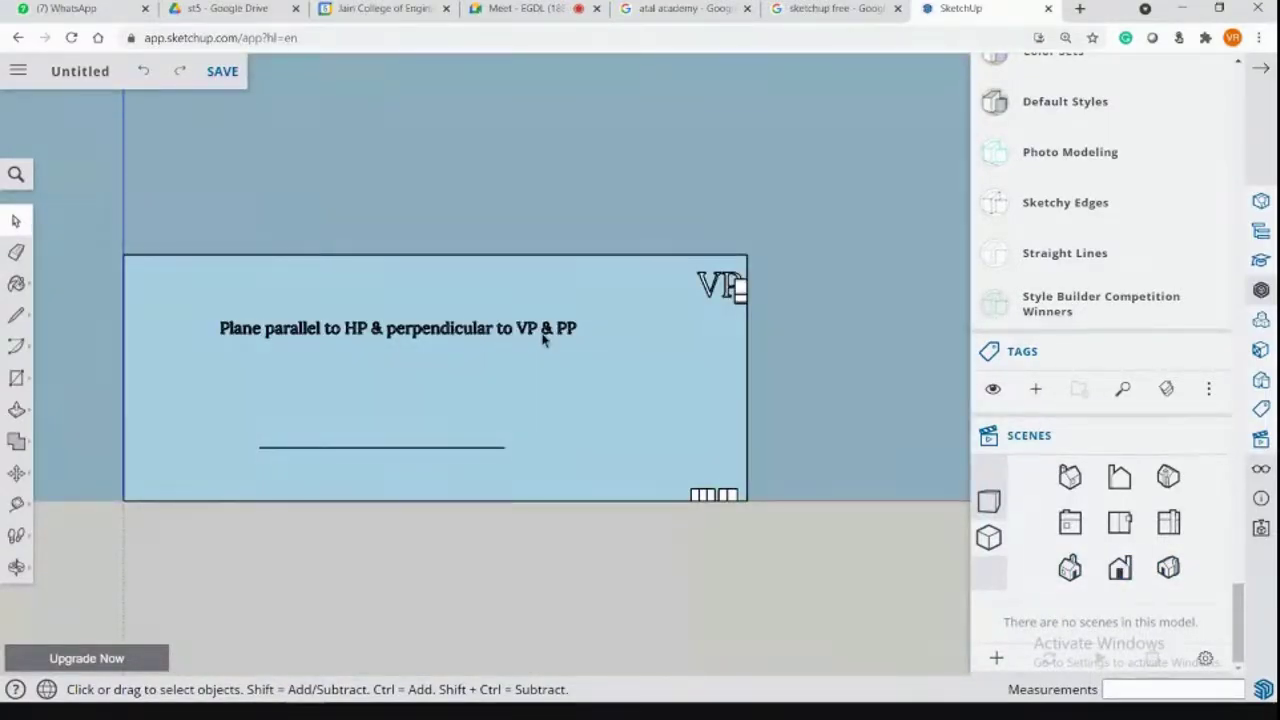
pyautogui.click(330, 338)
pyautogui.click(16, 473)
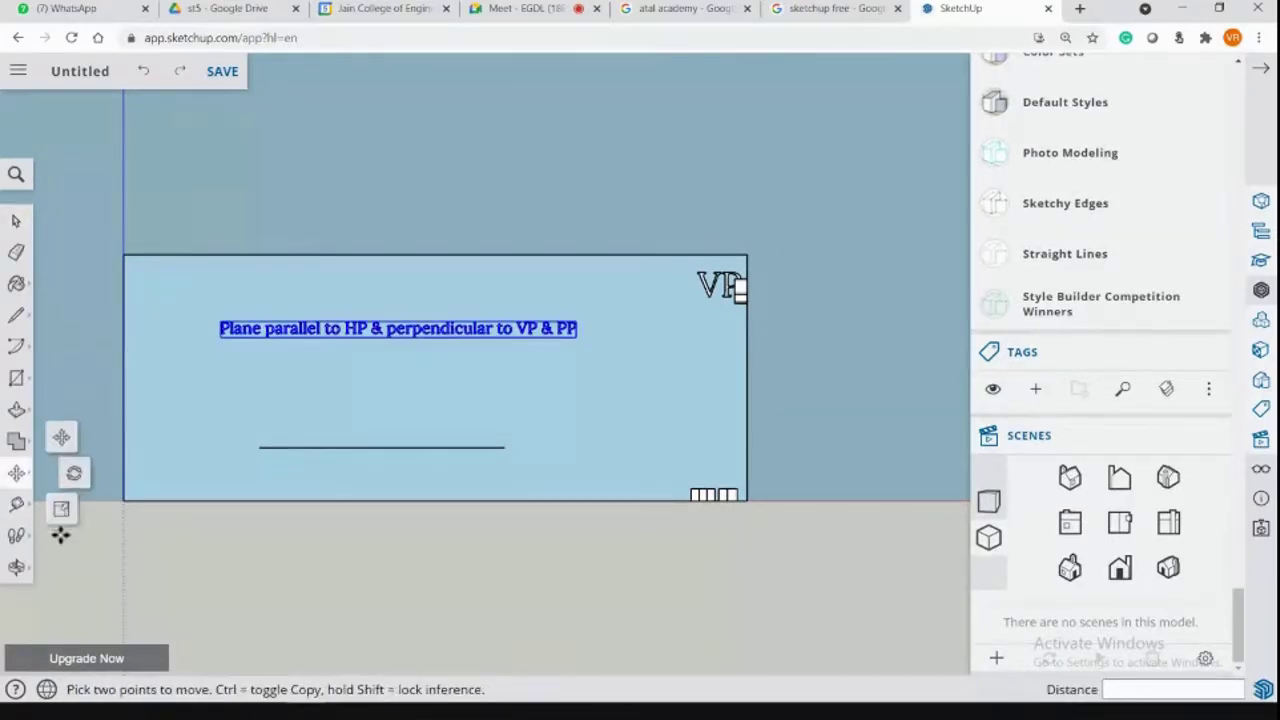
pyautogui.click(61, 508)
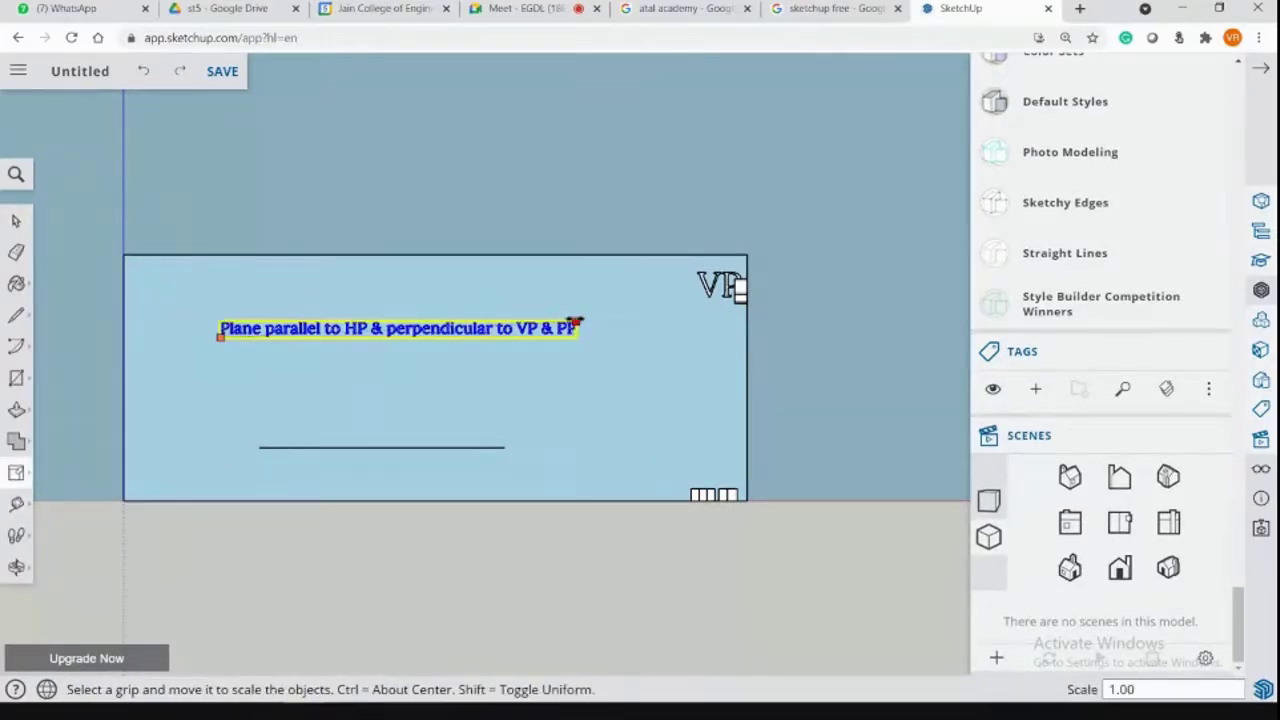
pyautogui.moveTo(575, 322); pyautogui.dragTo(634, 294)
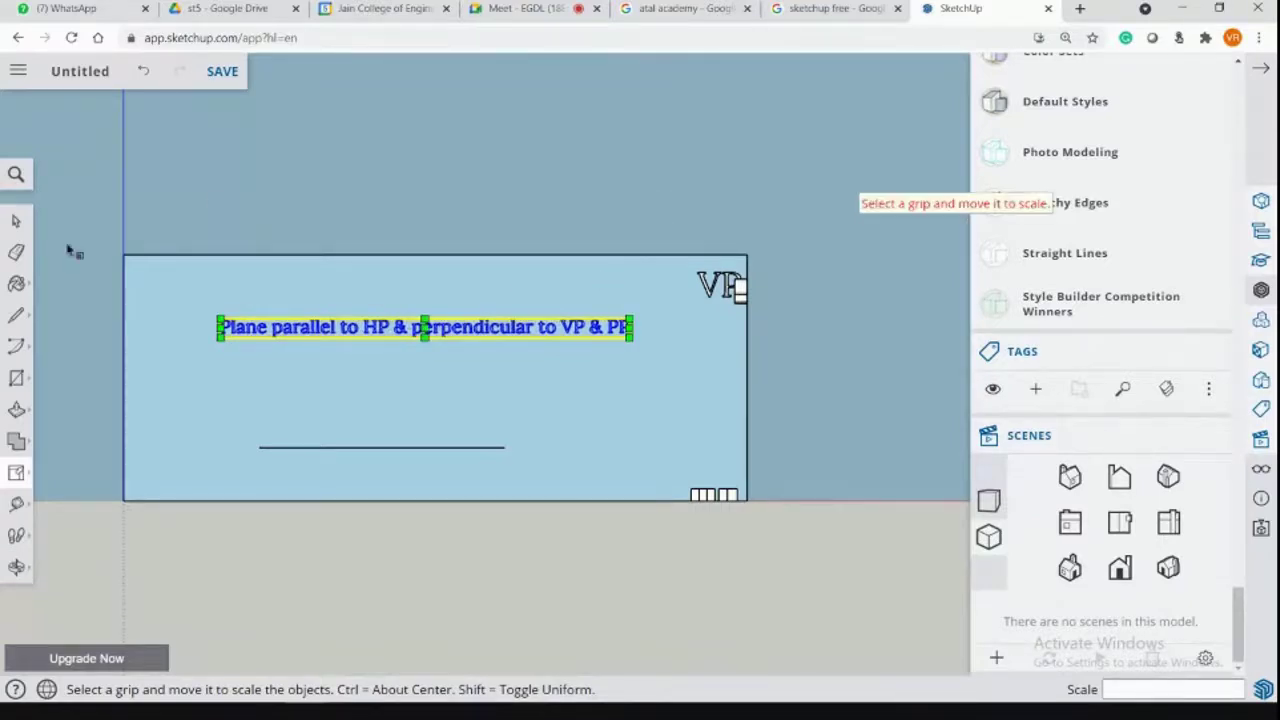
pyautogui.press('space')
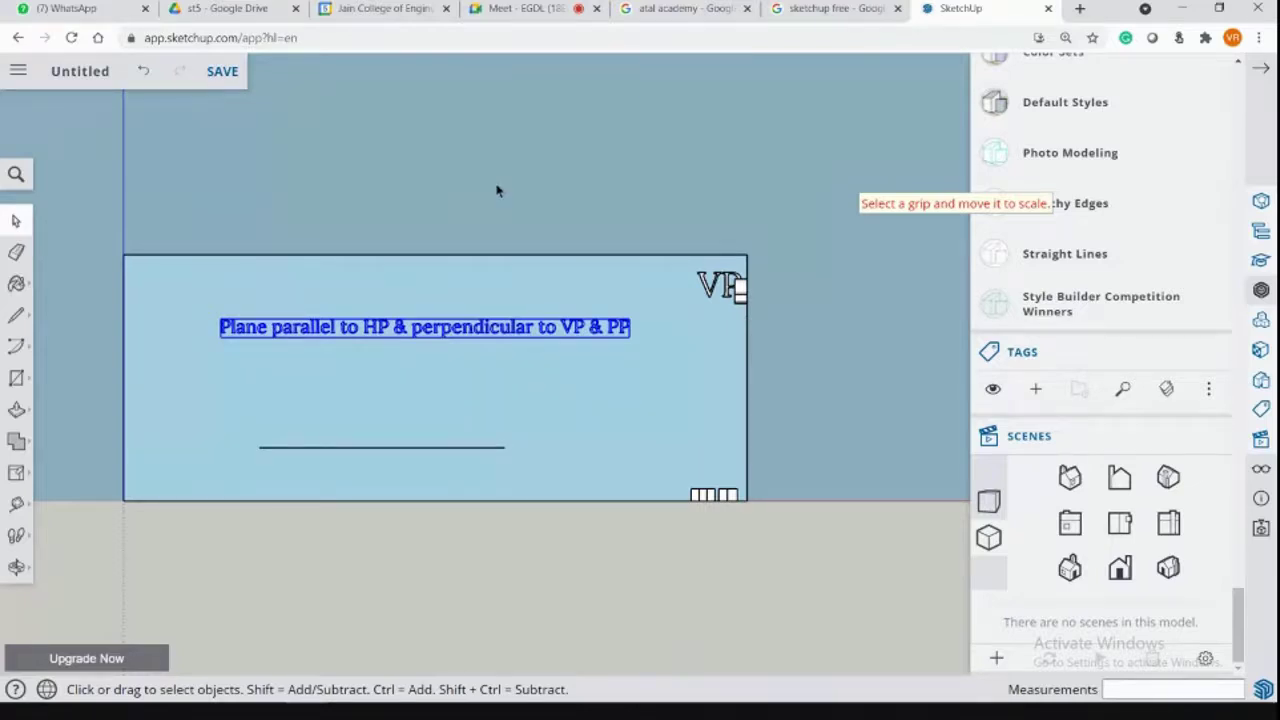
pyautogui.moveTo(286, 165); pyautogui.dragTo(206, 191, button='middle')
pyautogui.click(346, 244)
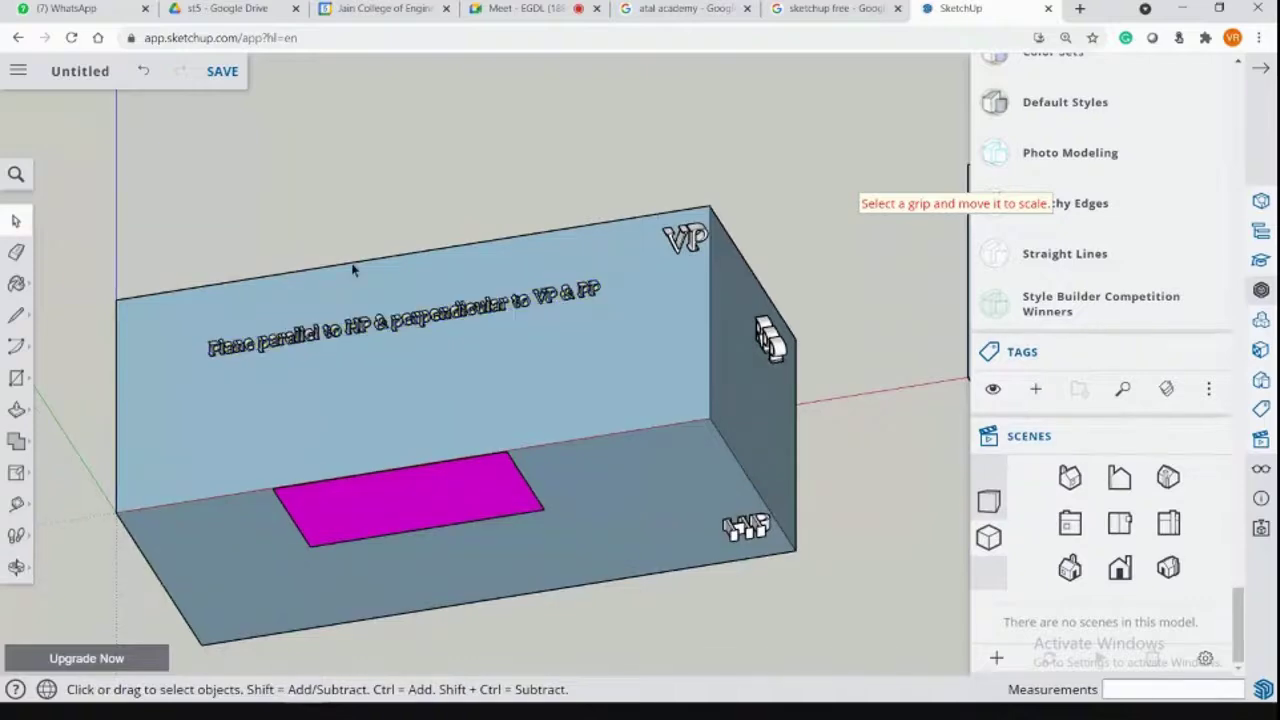
pyautogui.moveTo(505, 296); pyautogui.dragTo(572, 318, button='middle')
pyautogui.scroll(-5, 572, 318)
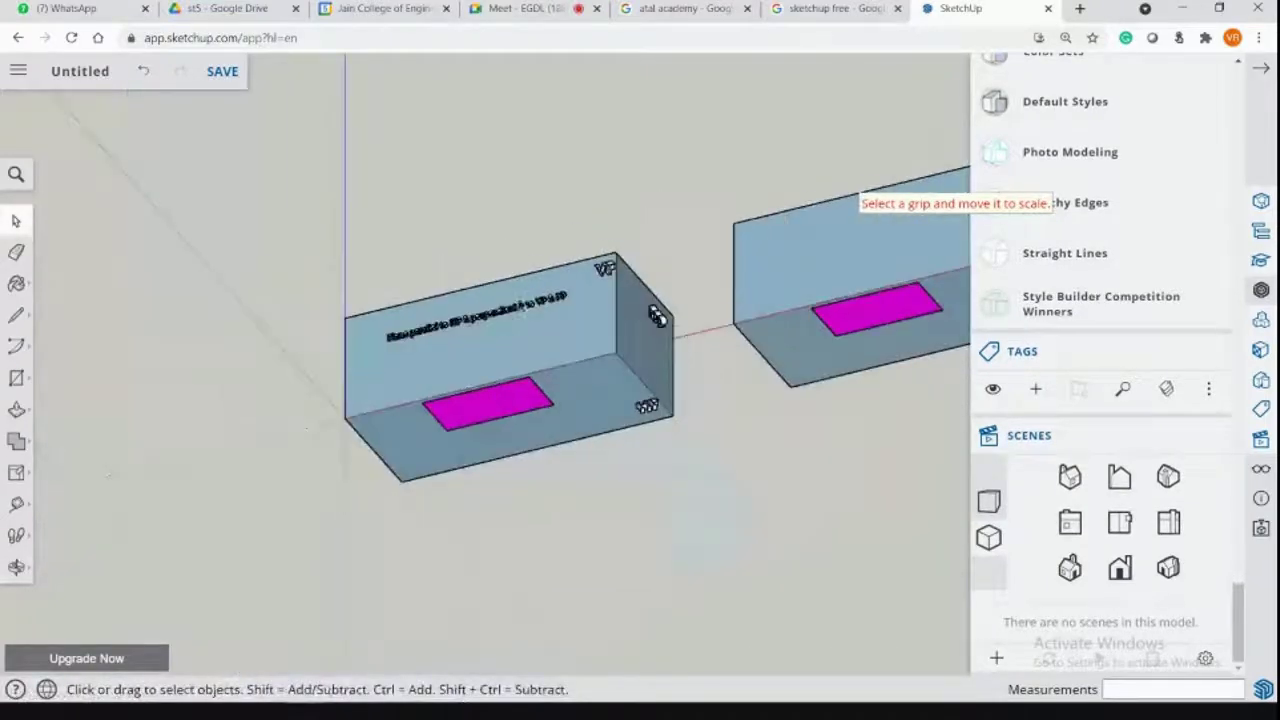
# Switch to PowerPoint, review the position lines from the third to the last on the Position of Planes slide, and return to SketchUp.
pyautogui.hotkey('alt', 'Tab')
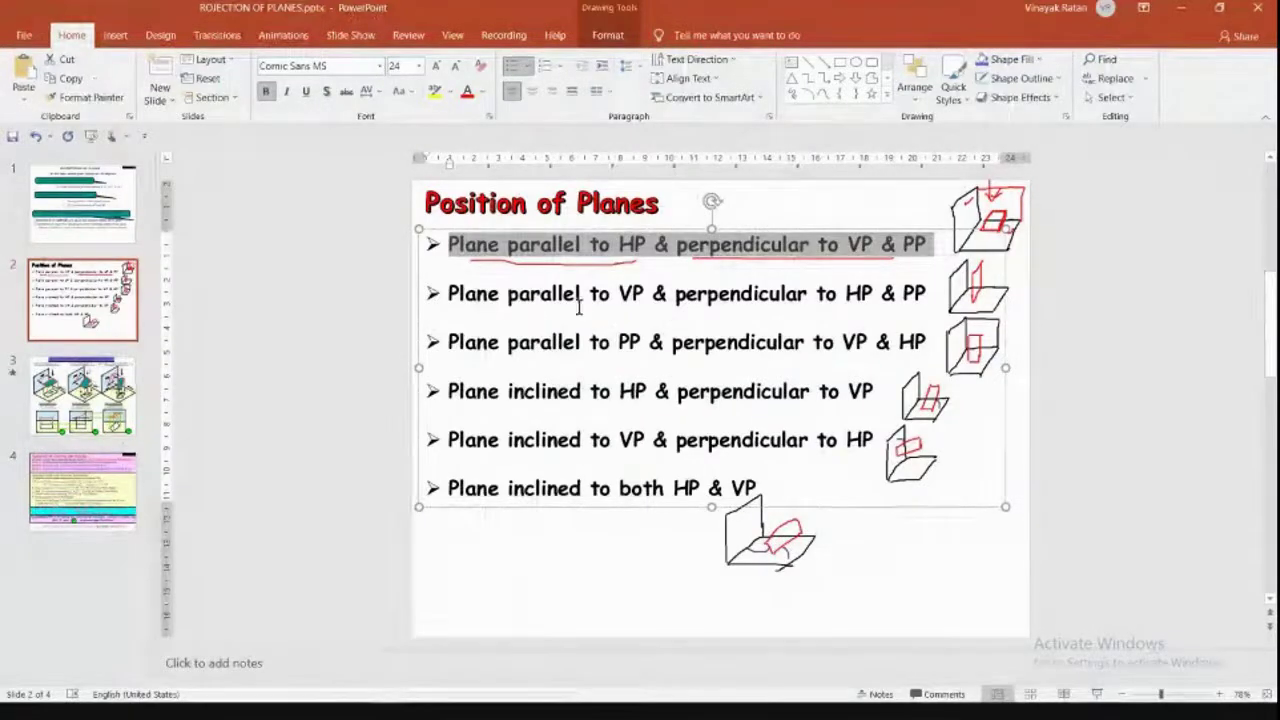
pyautogui.moveTo(449, 340); pyautogui.dragTo(765, 490)
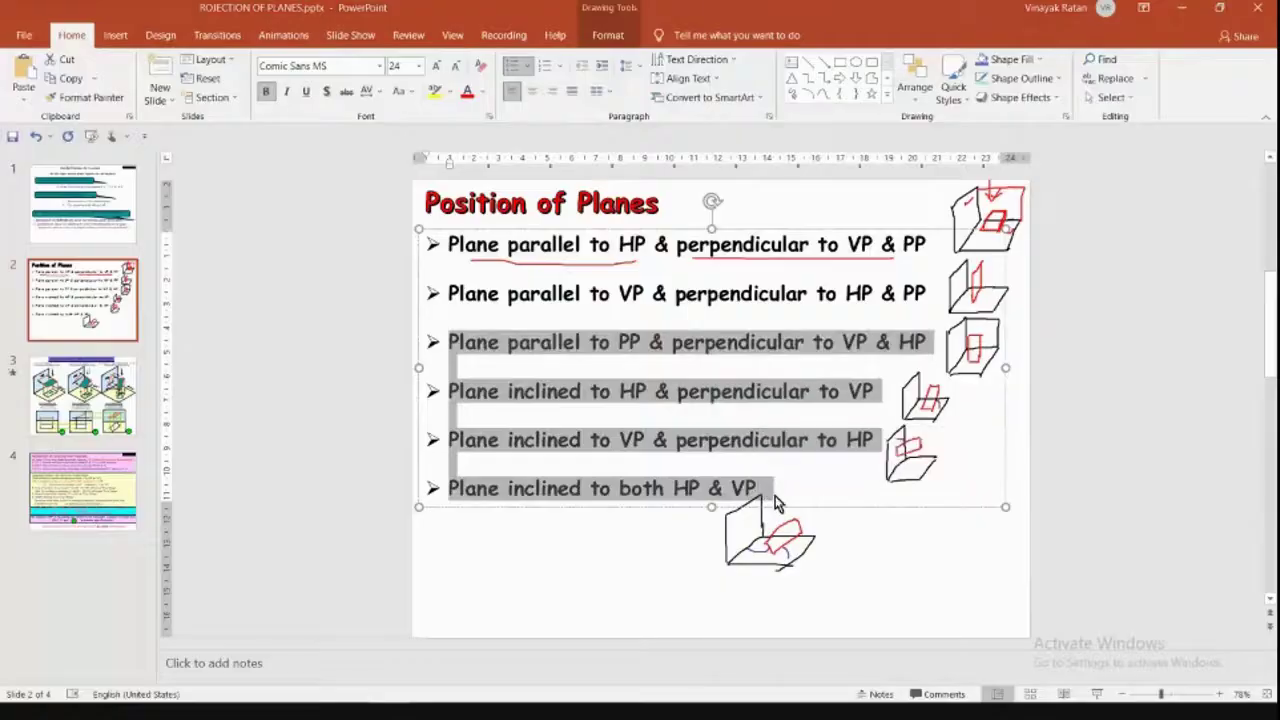
pyautogui.hotkey('alt', 'Tab')
# Copy the profile plane face about 10.94 m along the red axis onto the outer end of the second set of planes.
pyautogui.moveTo(707, 445); pyautogui.dragTo(471, 471, button='middle')
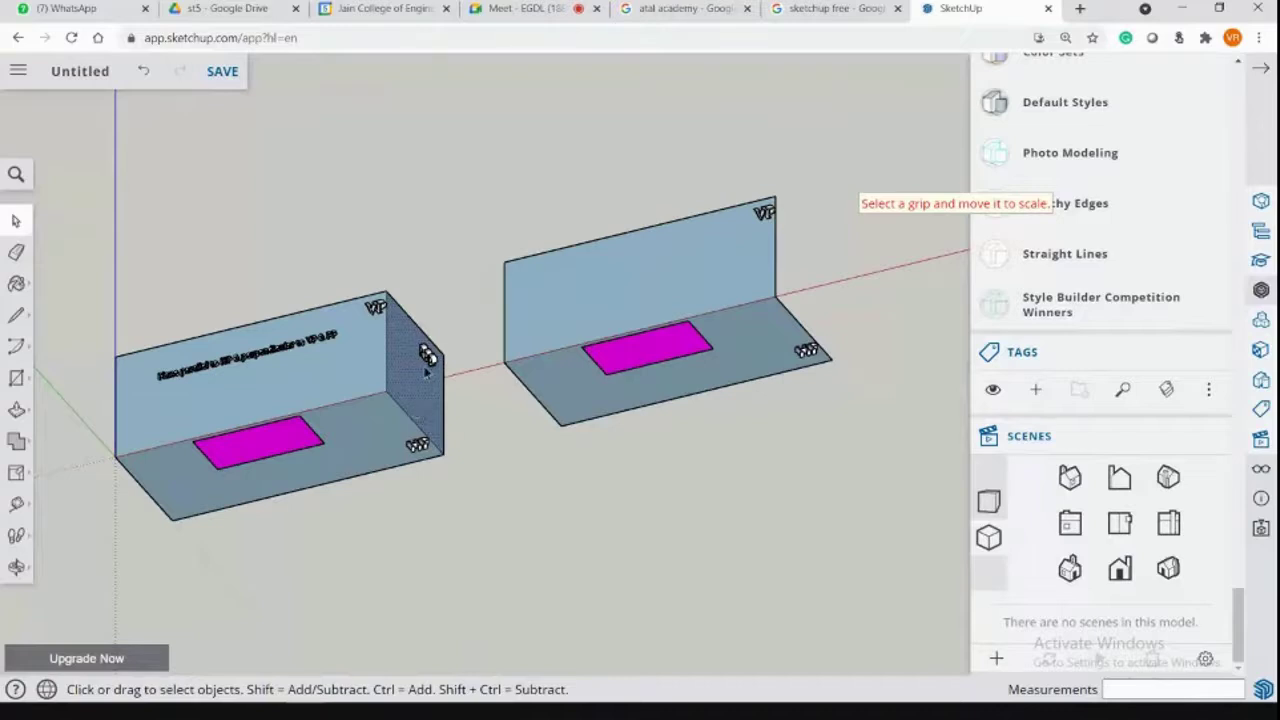
pyautogui.moveTo(443, 388); pyautogui.dragTo(430, 370)
pyautogui.click(16, 473)
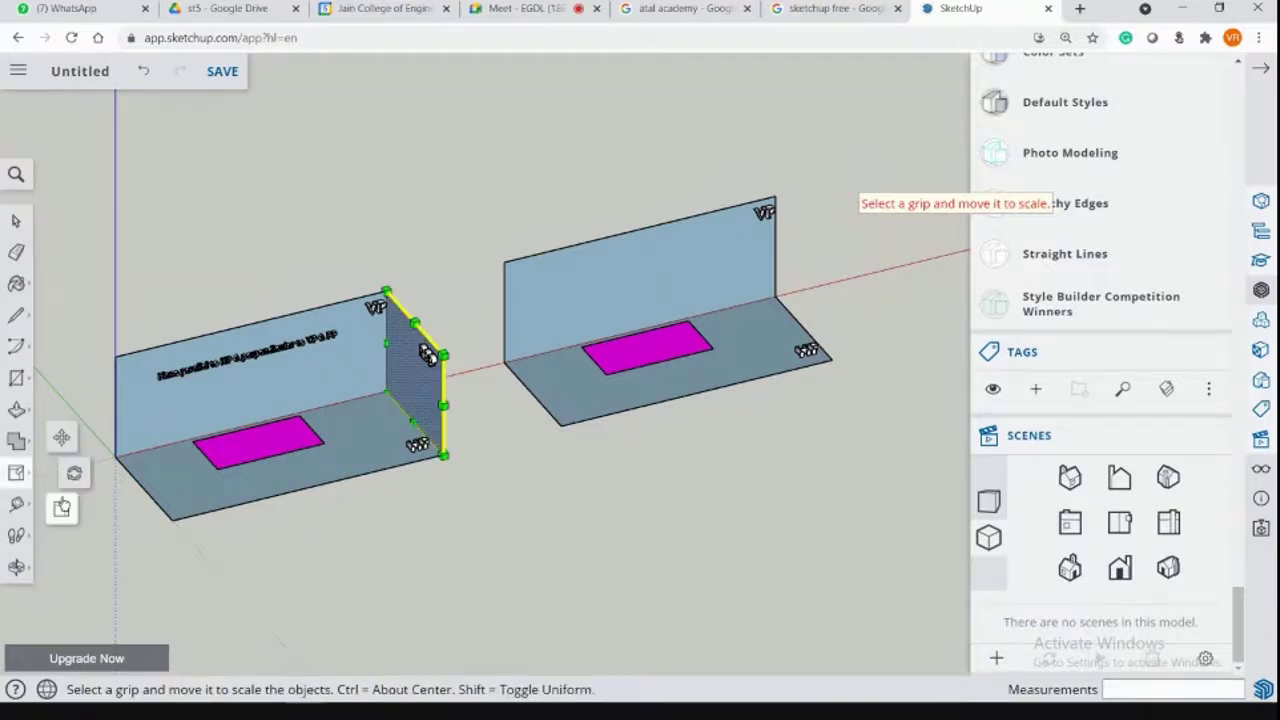
pyautogui.click(61, 440)
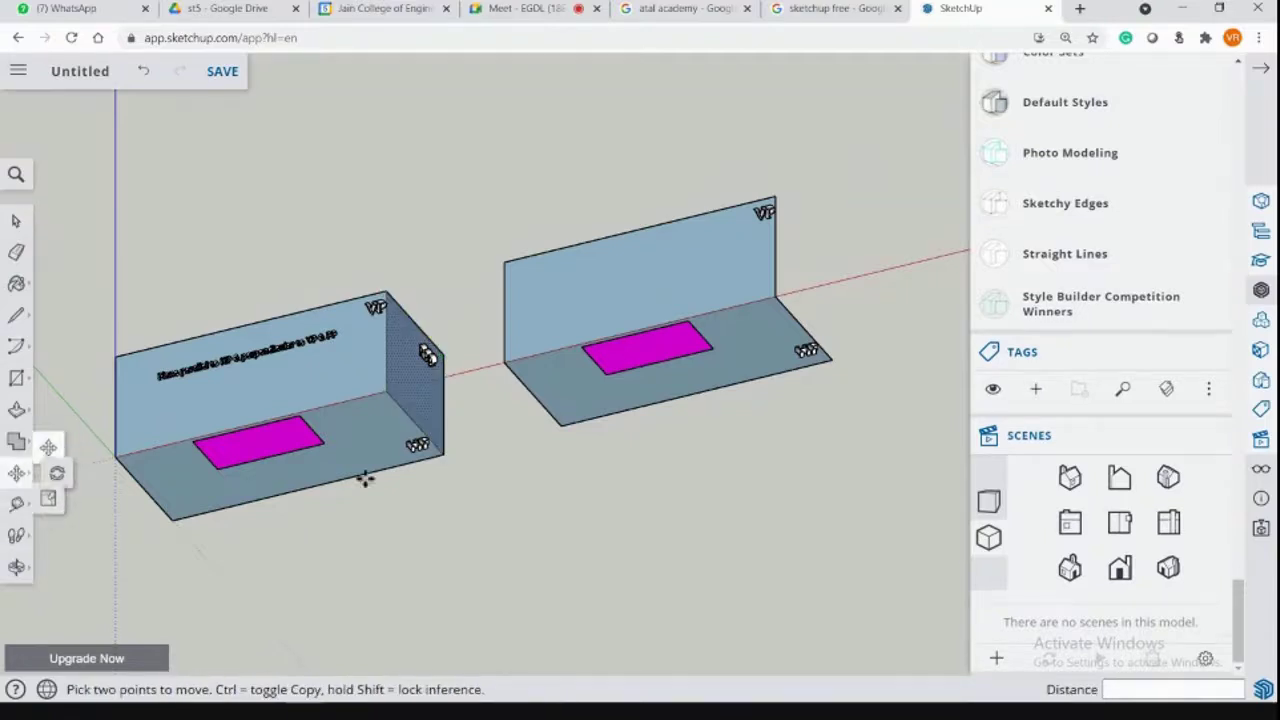
pyautogui.press('ctrl')
pyautogui.click(443, 456)
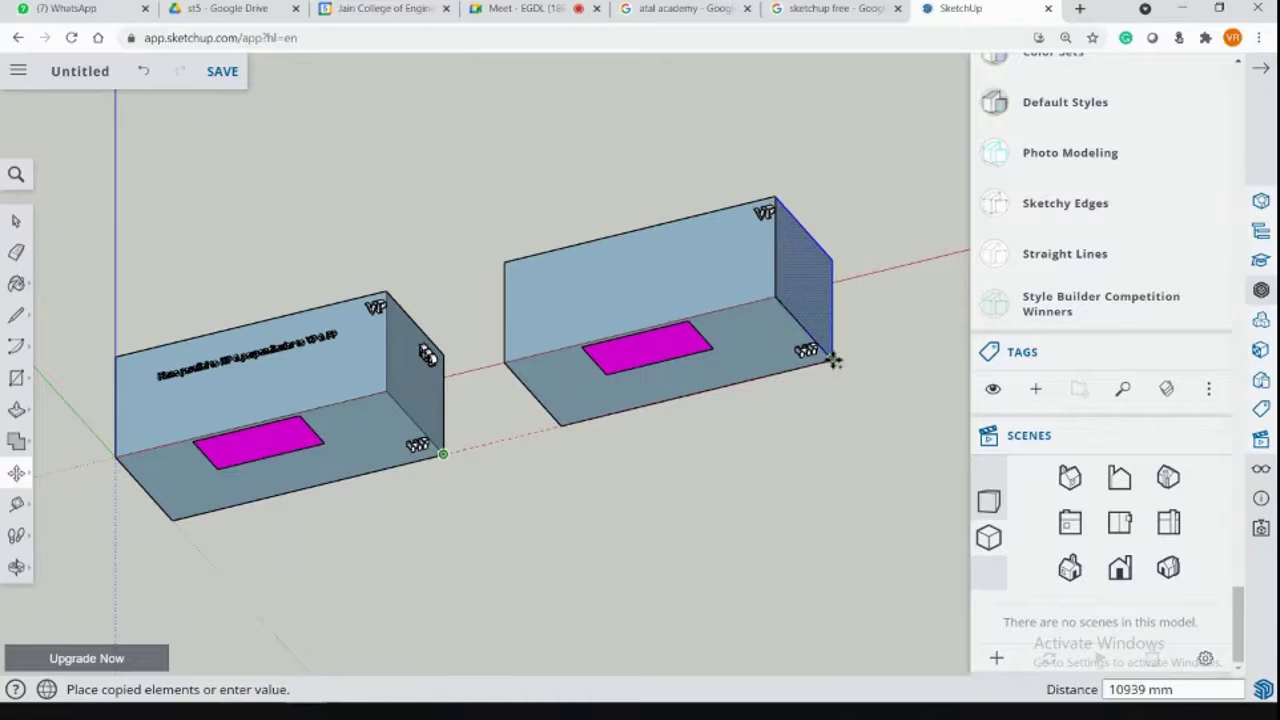
pyautogui.click(833, 361)
pyautogui.click(830, 359)
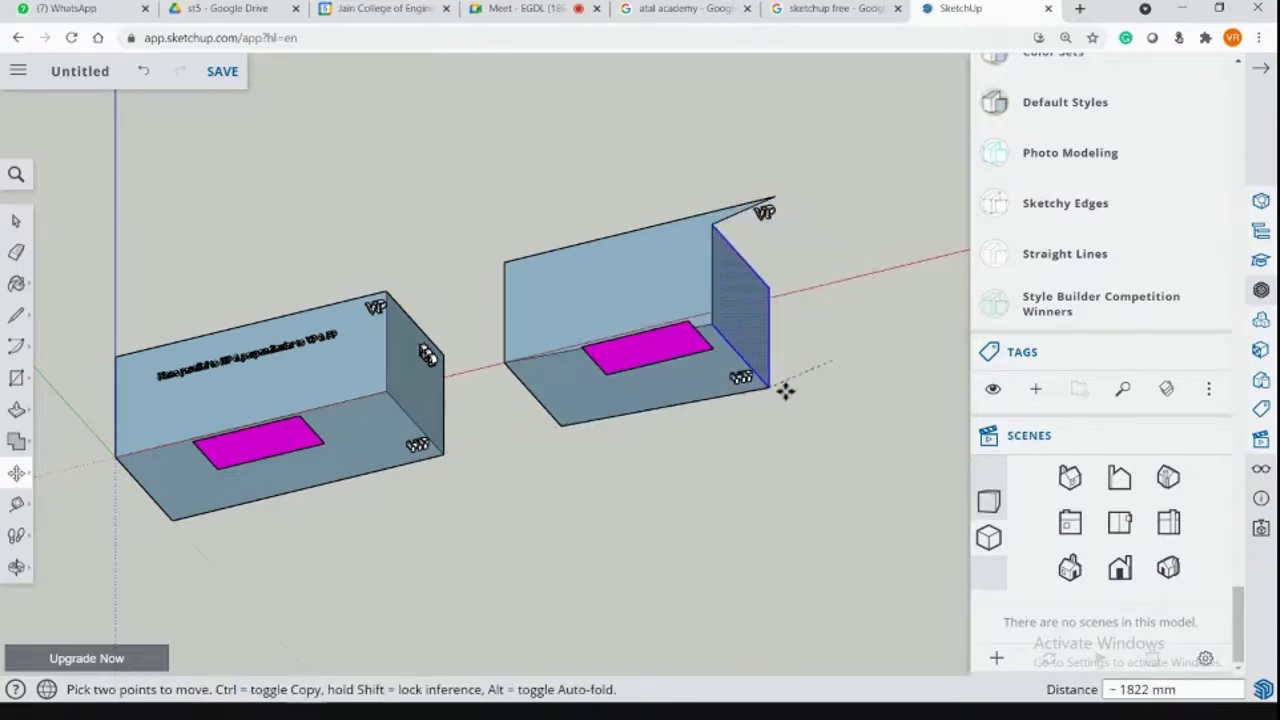
pyautogui.press('Escape')
pyautogui.click(794, 477)
pyautogui.press('Escape')
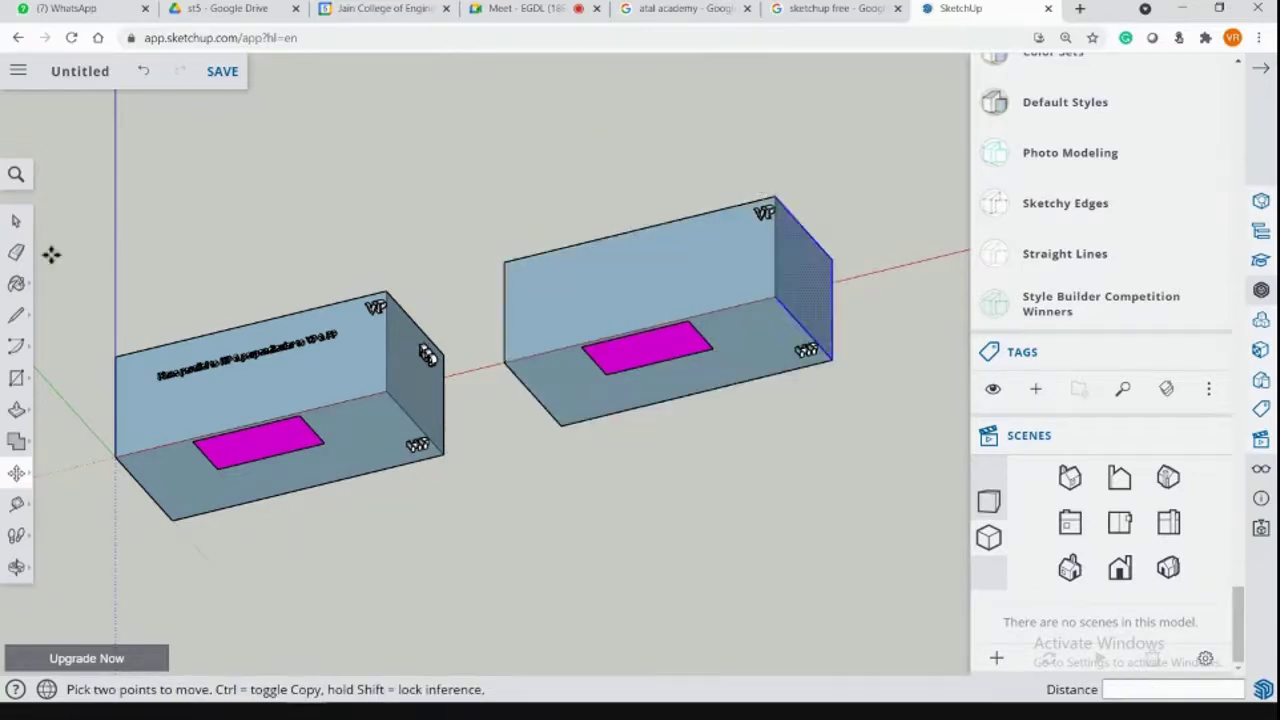
# Copy the RPP label from the first profile plane about 11.09 m across to the second profile plane.
pyautogui.click(16, 220)
pyautogui.click(428, 357)
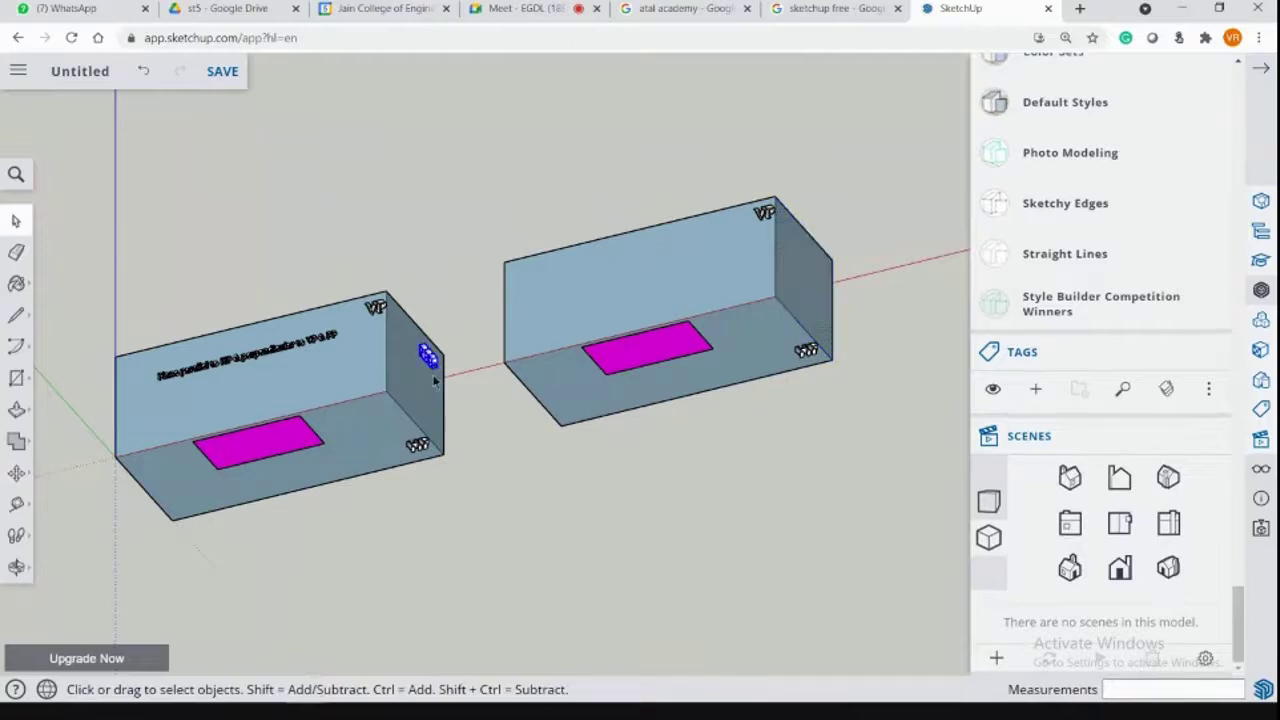
pyautogui.click(16, 473)
pyautogui.click(428, 357)
pyautogui.press('ctrl')
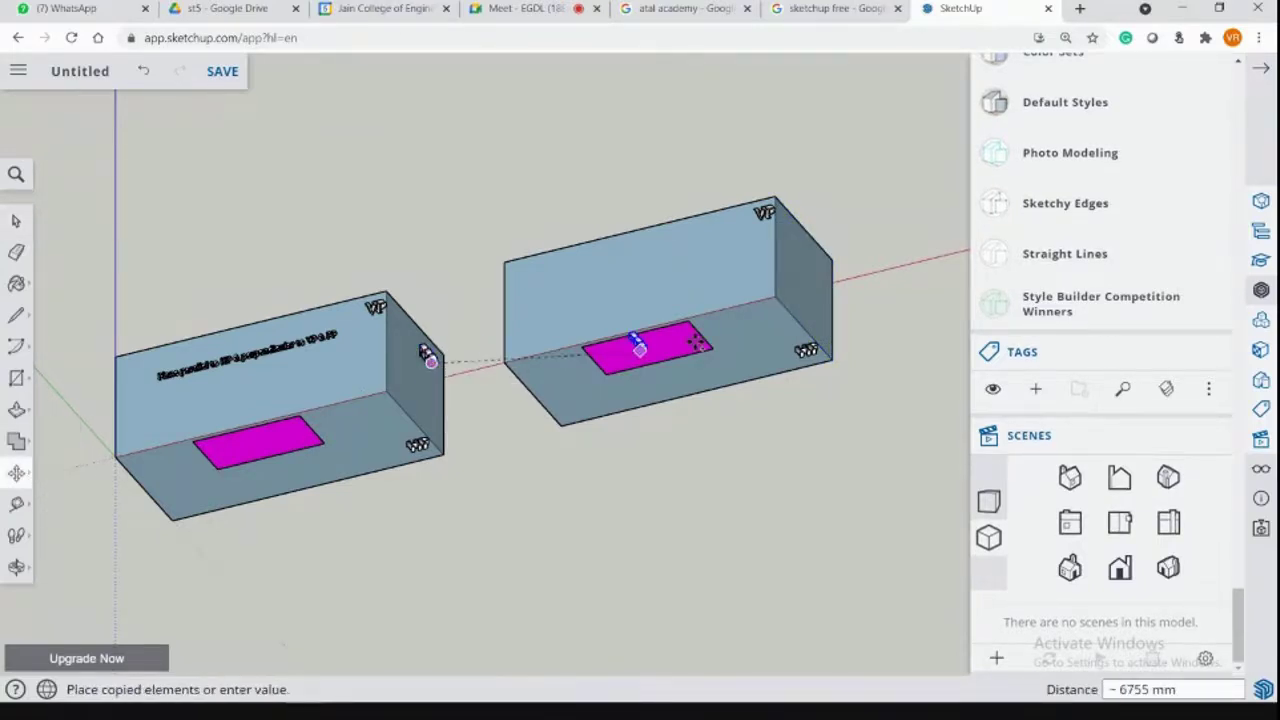
pyautogui.click(818, 258)
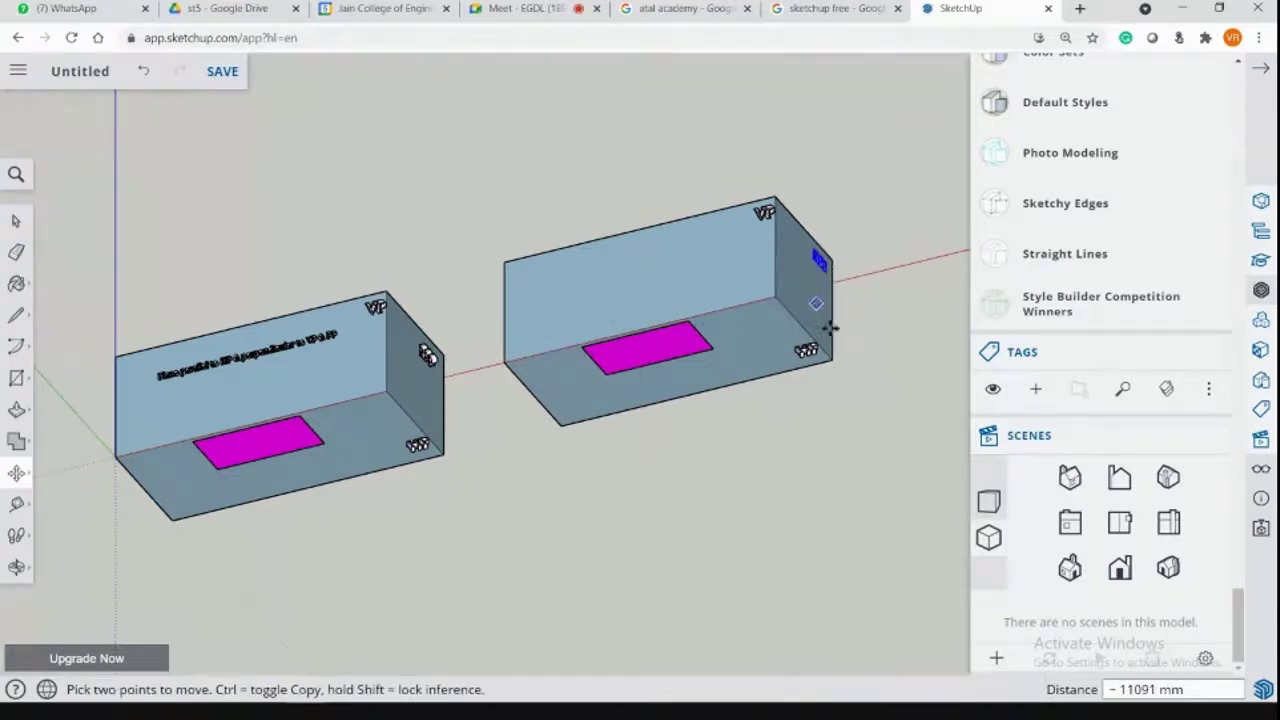
# Move the copied RPP label about 152 mm so that it sits on the second profile plane like the original.
pyautogui.moveTo(855, 313); pyautogui.dragTo(830, 362, button='middle')
pyautogui.scroll(6, 880, 355)
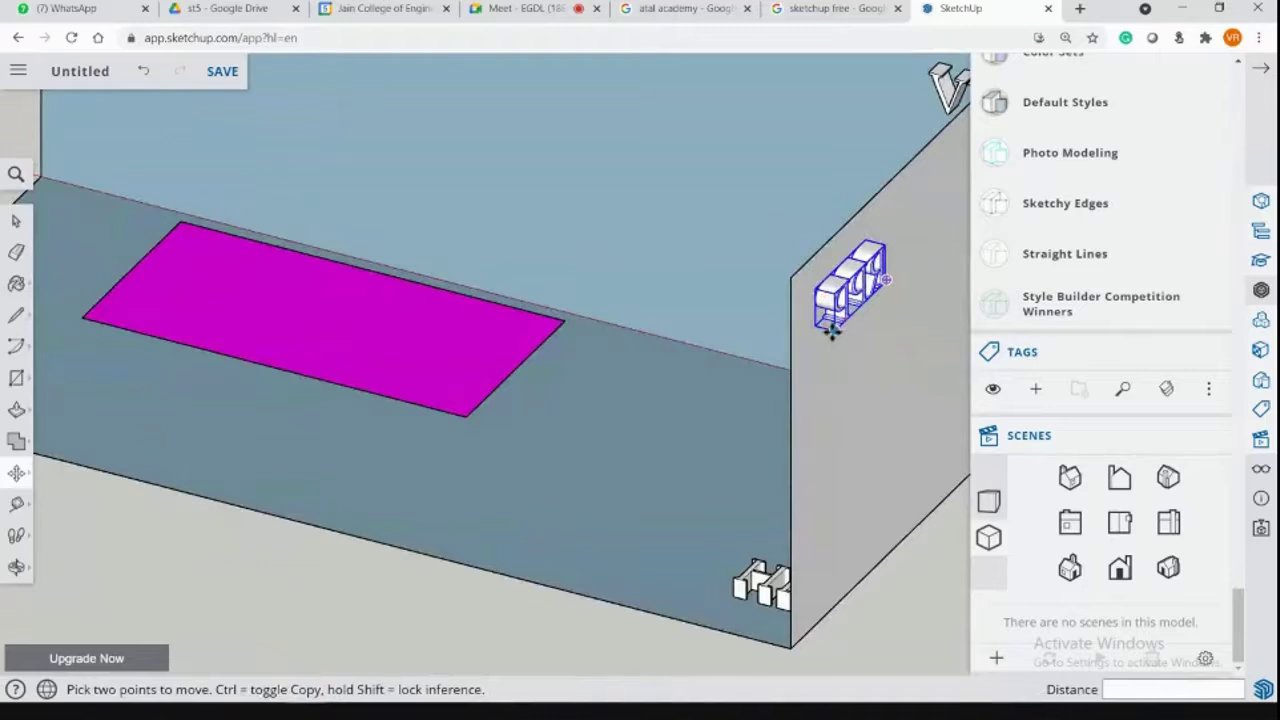
pyautogui.click(830, 330)
pyautogui.click(820, 324)
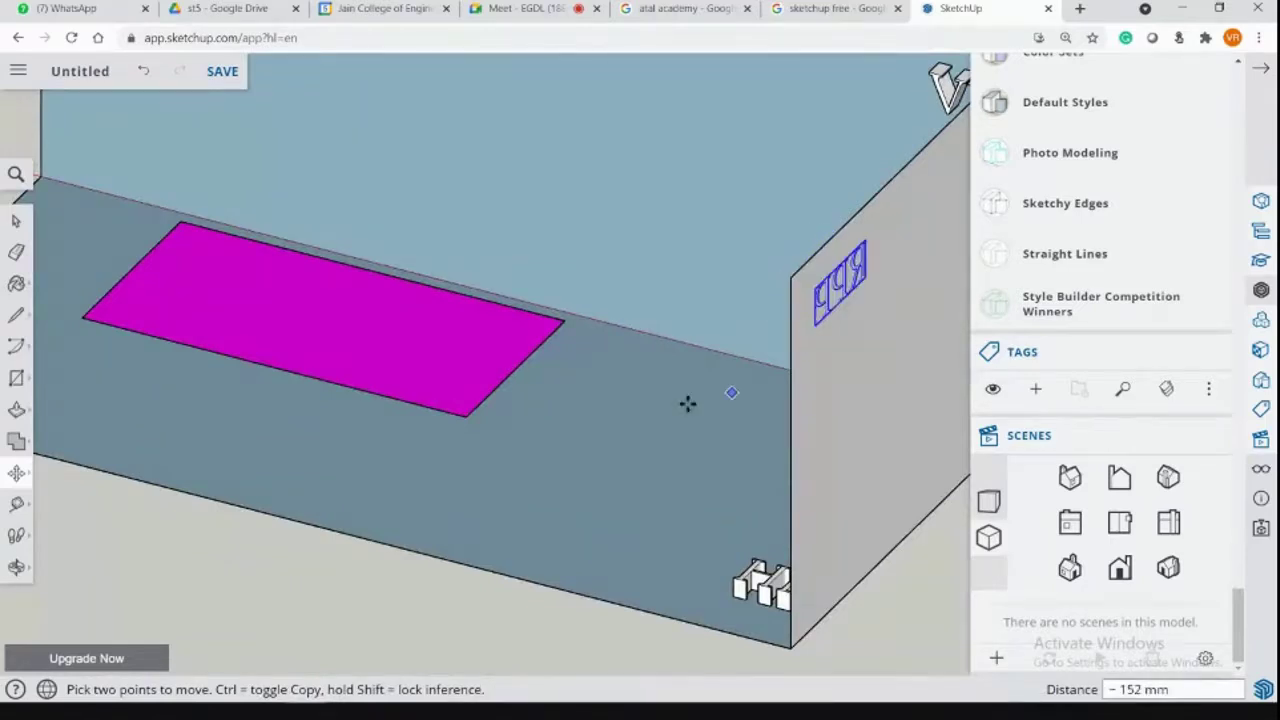
pyautogui.moveTo(687, 403)
pyautogui.mouseDown(button='middle')
pyautogui.moveTo(786, 400)
pyautogui.moveTo(849, 377)
pyautogui.moveTo(685, 378)
pyautogui.mouseUp(button='middle')
pyautogui.scroll(-5, 789, 397)
pyautogui.press('space')
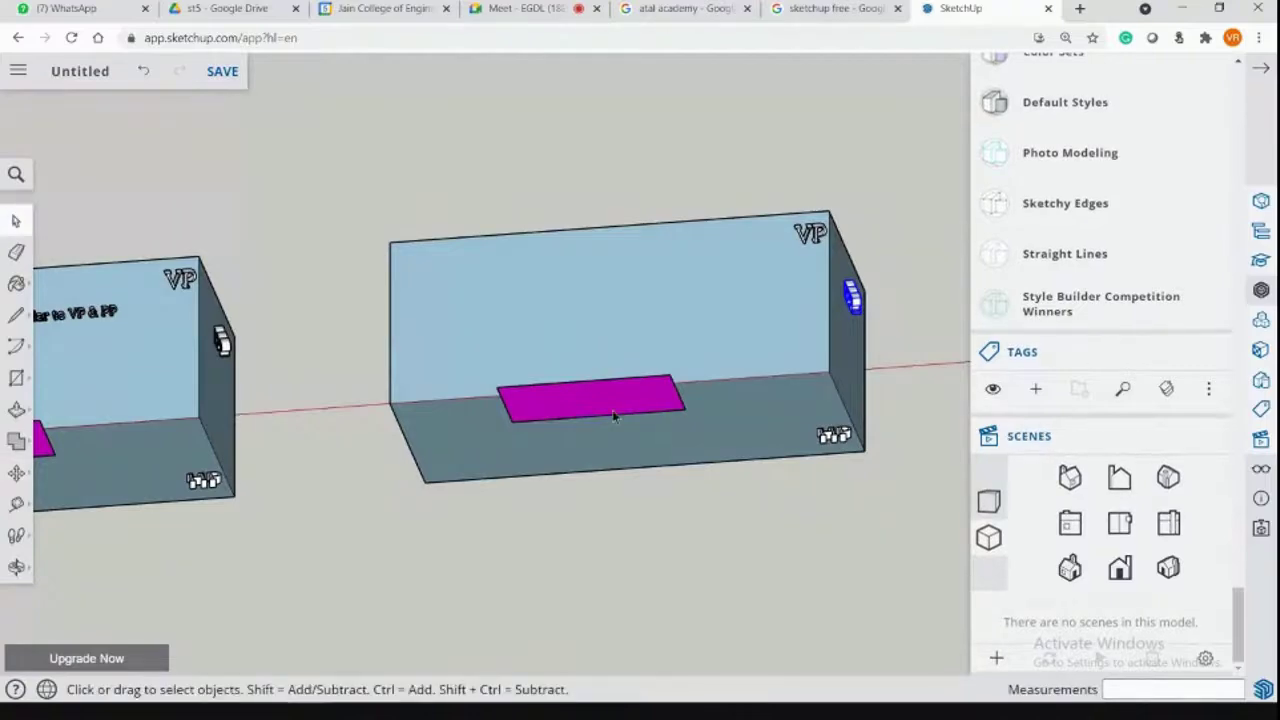
# Switch to PowerPoint, examine the second position line about the plane parallel to VP, and return to SketchUp.
pyautogui.hotkey('alt', 'Tab')
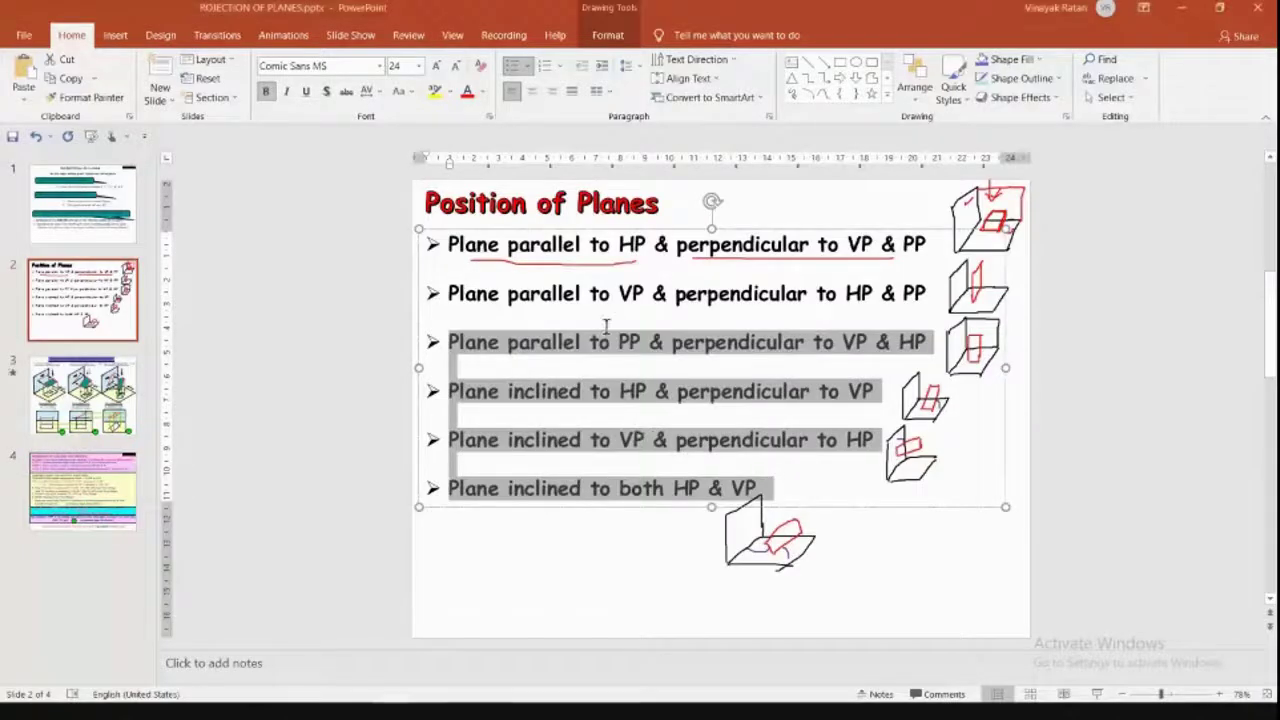
pyautogui.moveTo(450, 293); pyautogui.dragTo(590, 293)
pyautogui.moveTo(669, 293); pyautogui.dragTo(903, 291)
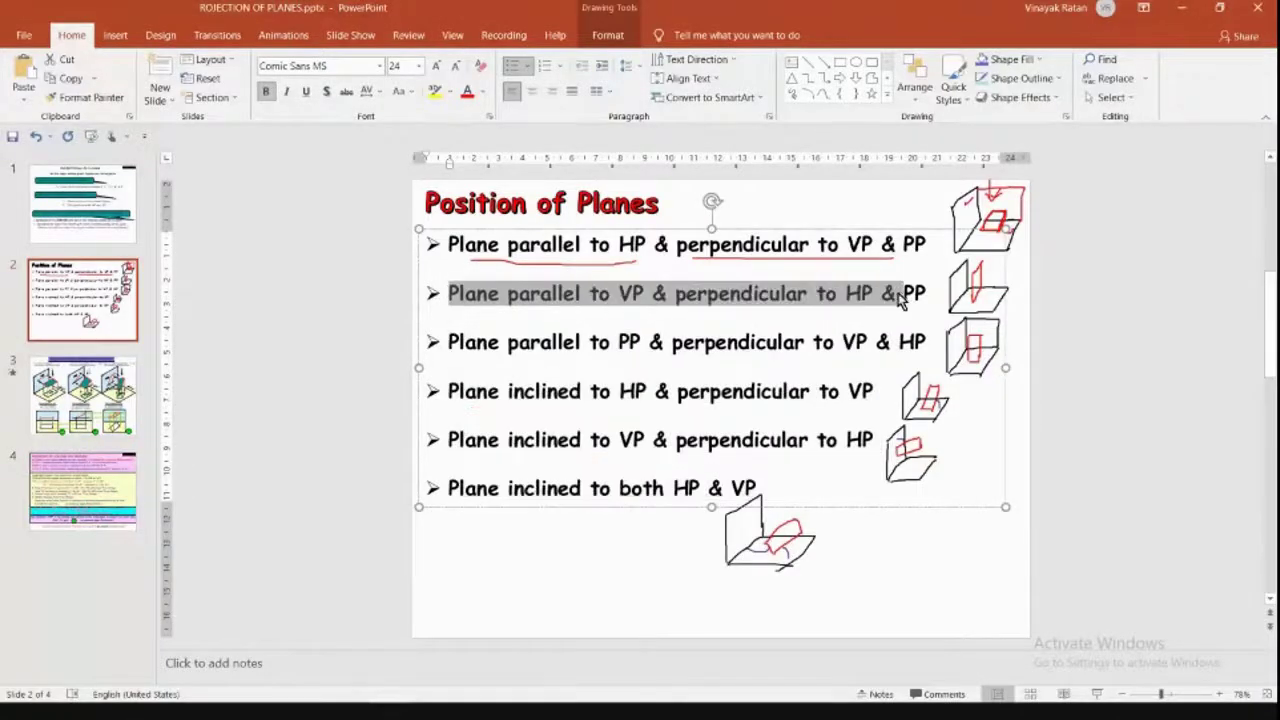
pyautogui.hotkey('alt', 'Tab')
# Copy the caption from the first VP face about 10.88 m along the red axis onto the second VP face.
pyautogui.scroll(-3, 711, 357)
pyautogui.click(307, 345)
pyautogui.scroll(3, 321, 350)
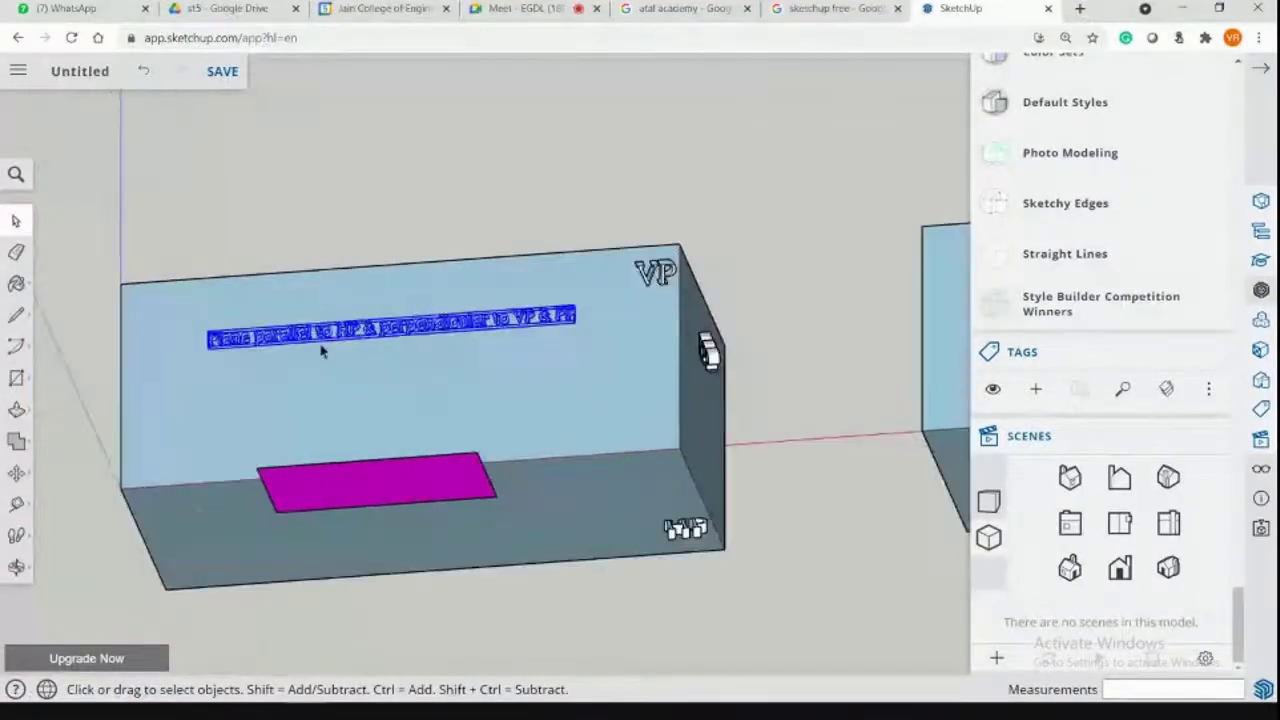
pyautogui.scroll(2, 300, 350)
pyautogui.scroll(-3, 270, 353)
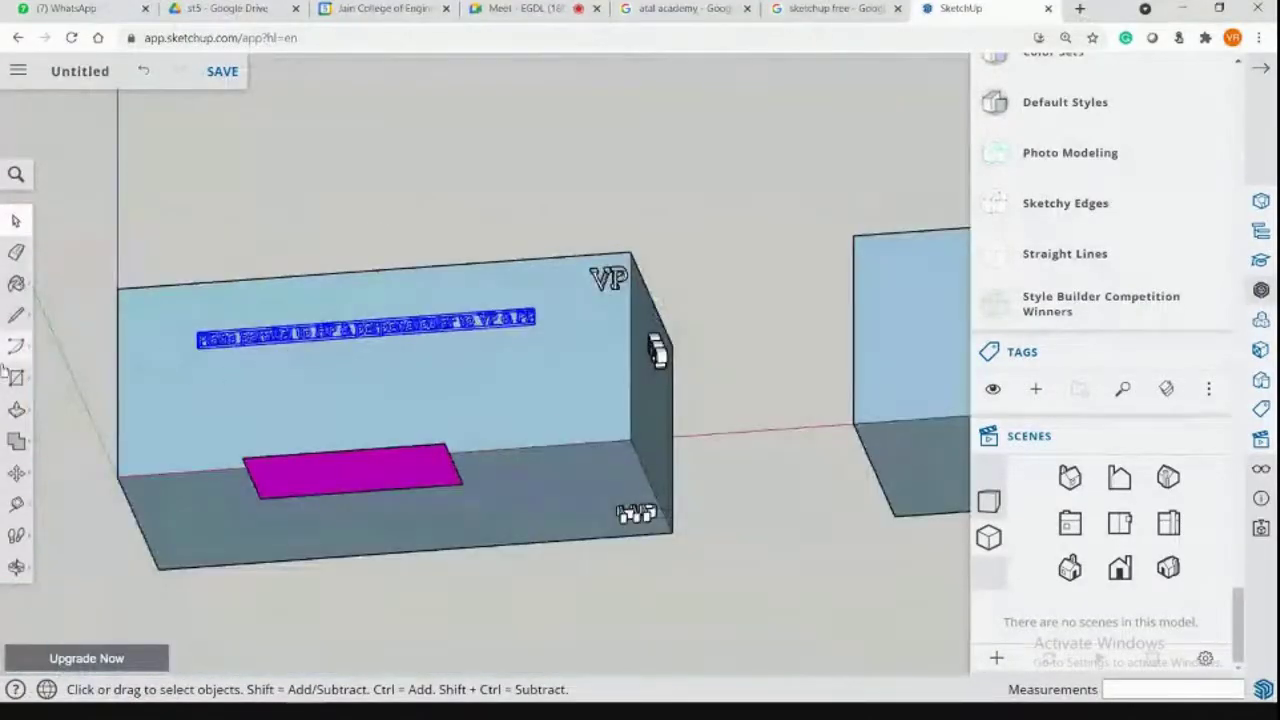
pyautogui.click(31, 444)
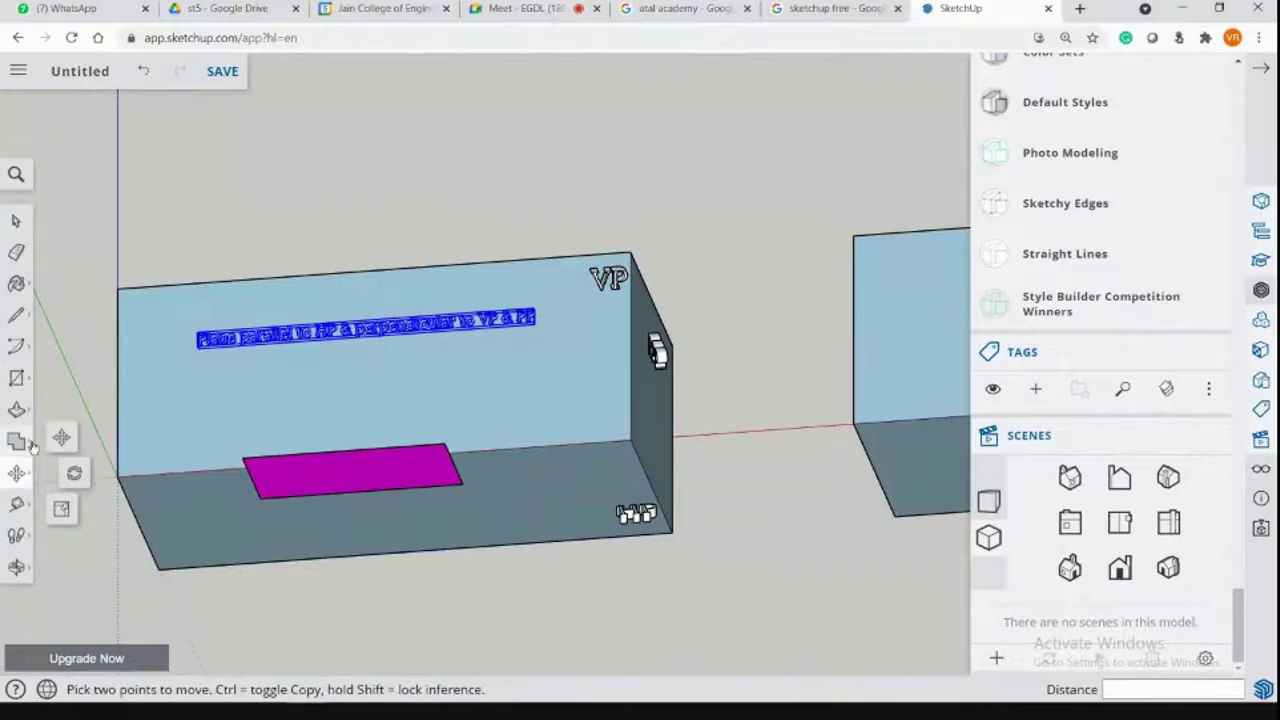
pyautogui.click(61, 437)
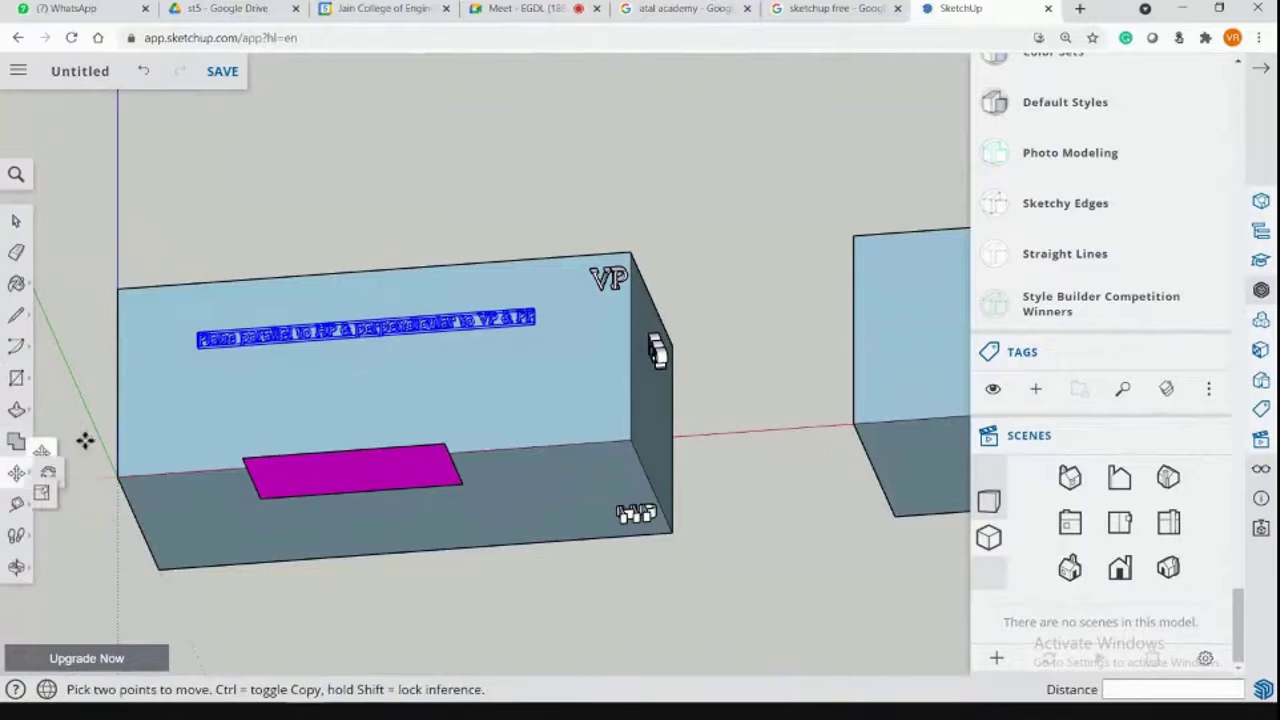
pyautogui.press('ctrl')
pyautogui.click(199, 342)
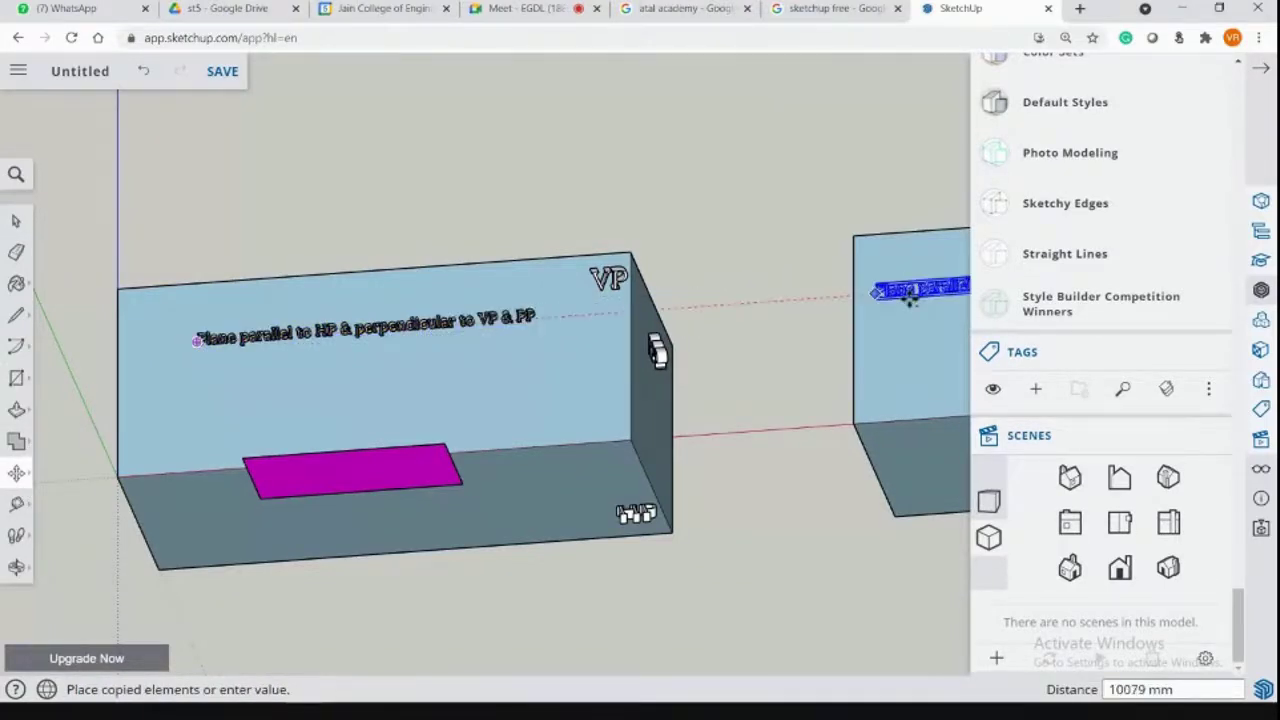
pyautogui.click(960, 294)
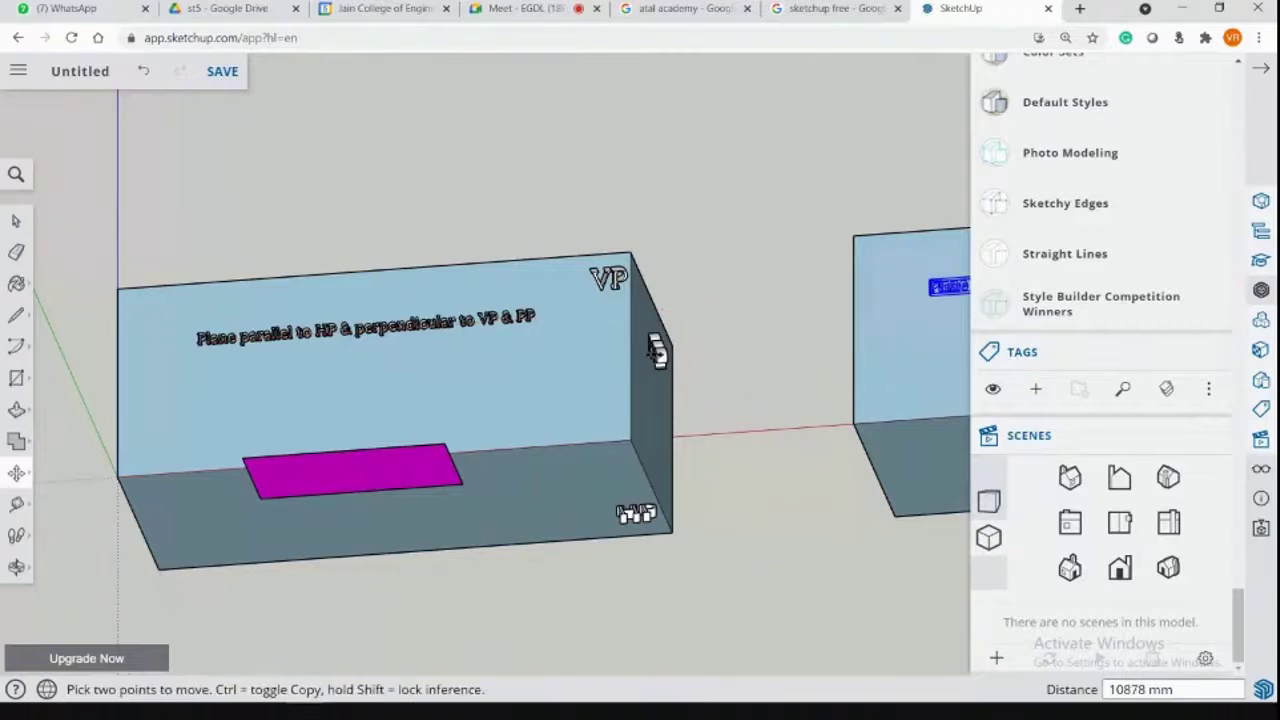
pyautogui.click(18, 222)
# Open the copied caption component on the second VP face for editing, inspect it, and close it again.
pyautogui.scroll(-3, 573, 404)
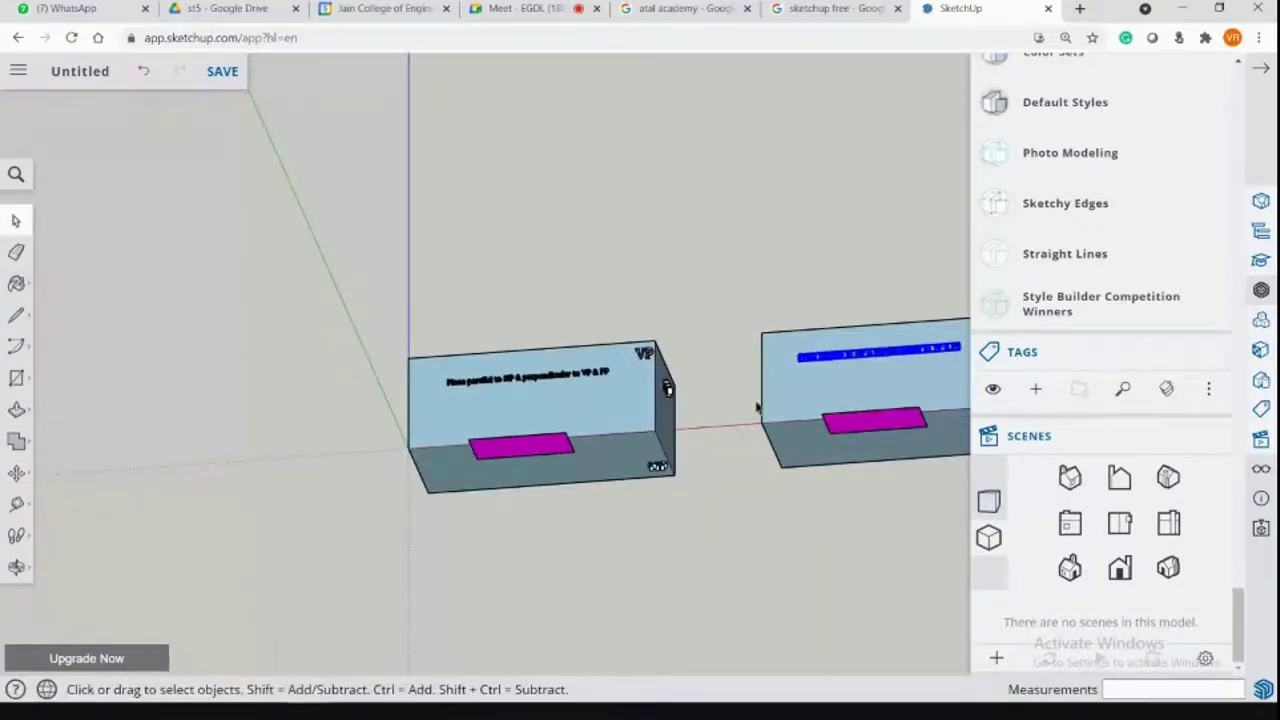
pyautogui.scroll(2, 757, 407)
pyautogui.moveTo(777, 420)
pyautogui.mouseDown(button='middle')
pyautogui.moveTo(537, 420)
pyautogui.moveTo(494, 300)
pyautogui.mouseUp(button='middle')
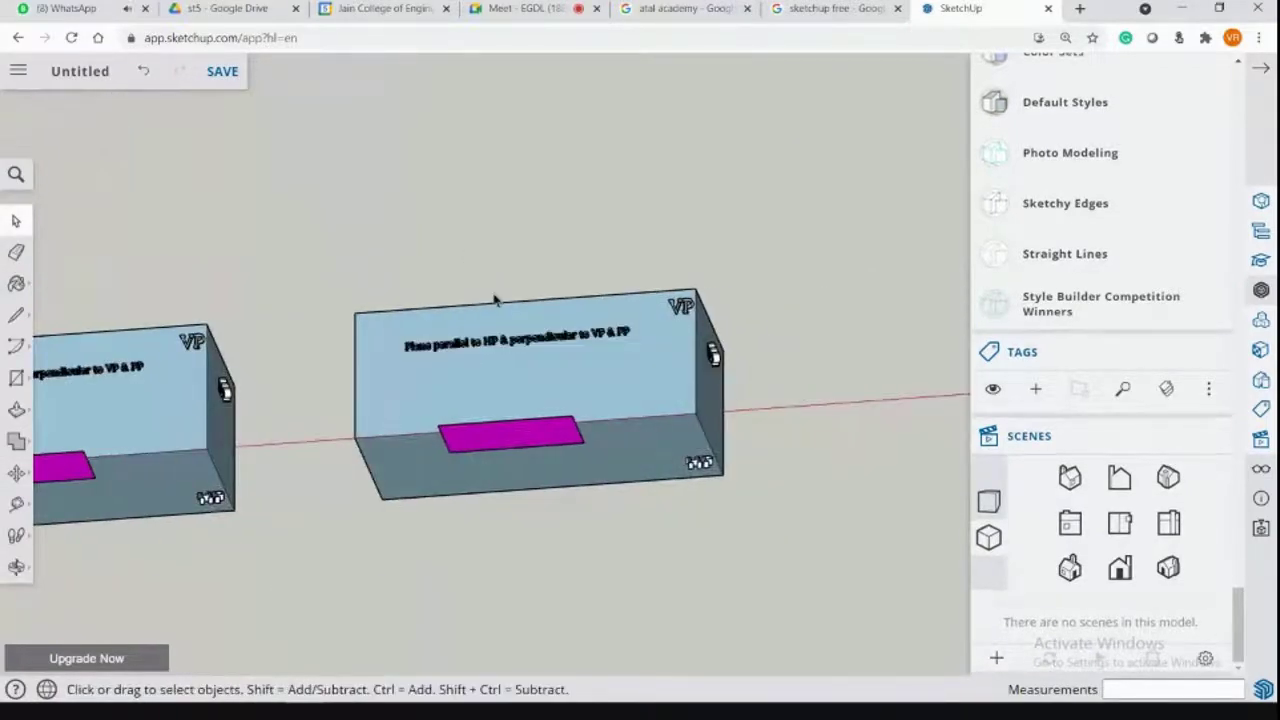
pyautogui.scroll(5, 494, 300)
pyautogui.doubleClick(465, 352)
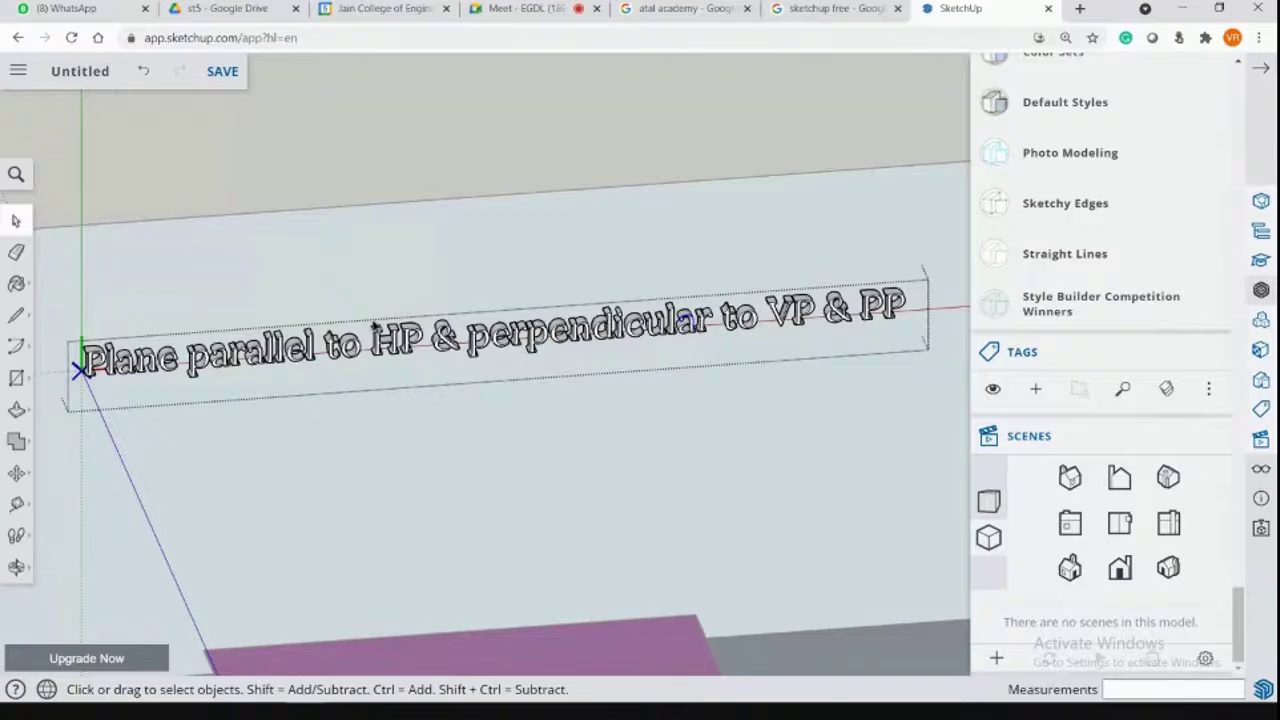
pyautogui.scroll(-3, 540, 368)
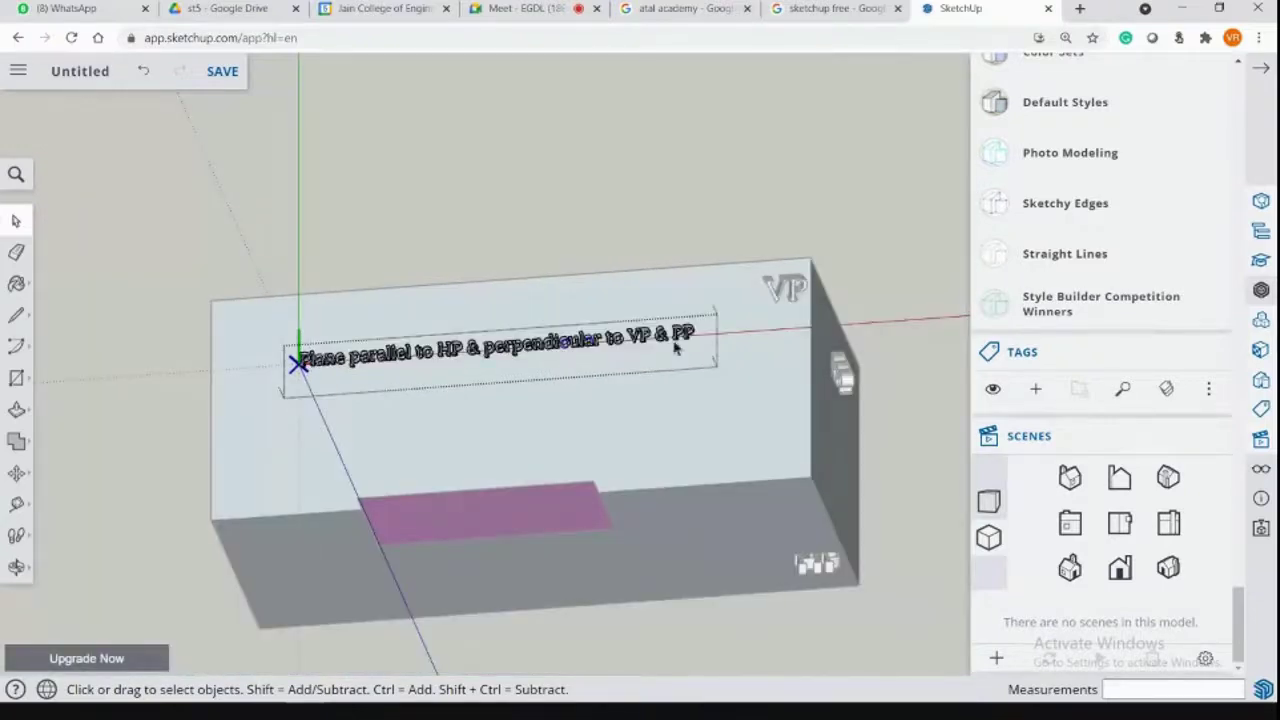
pyautogui.click(72, 226)
# Show the entity info of the copied caption on the second VP face.
pyautogui.click(376, 366)
pyautogui.rightClick(376, 366)
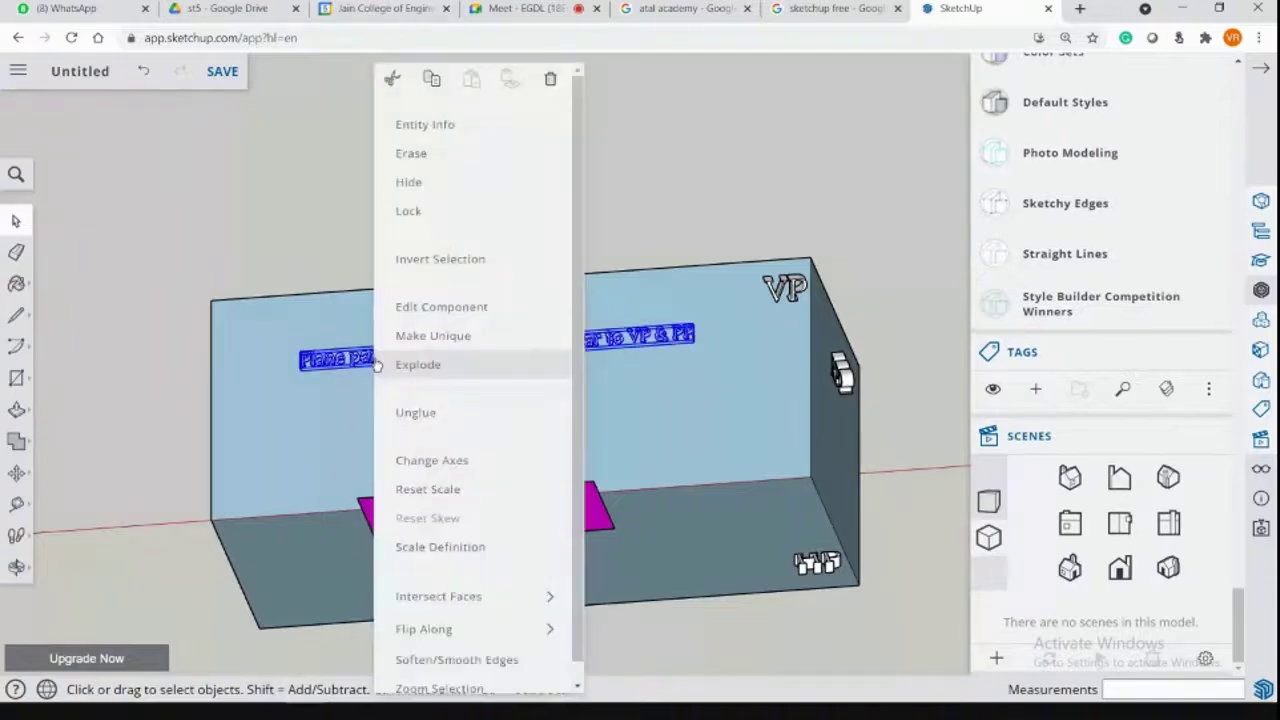
pyautogui.click(425, 124)
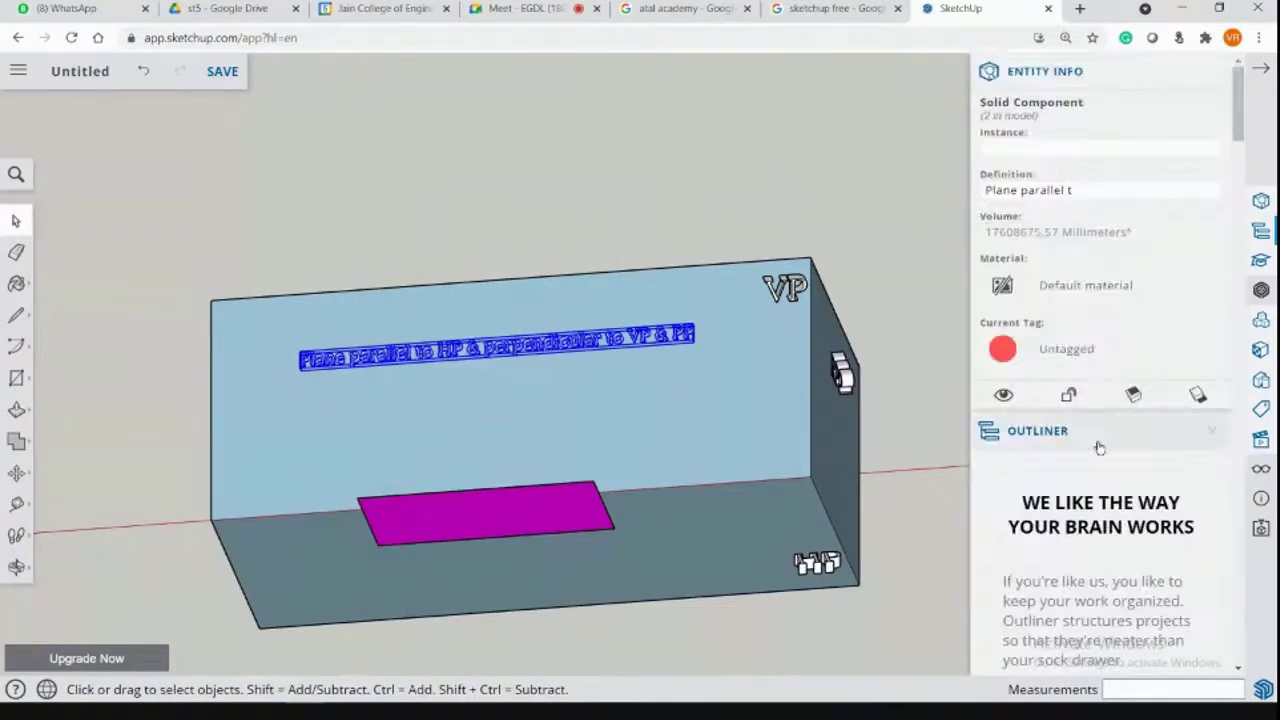
# Try to edit the wording of the copied caption on the second VP face through its definition and its geometry.
pyautogui.click(1071, 189)
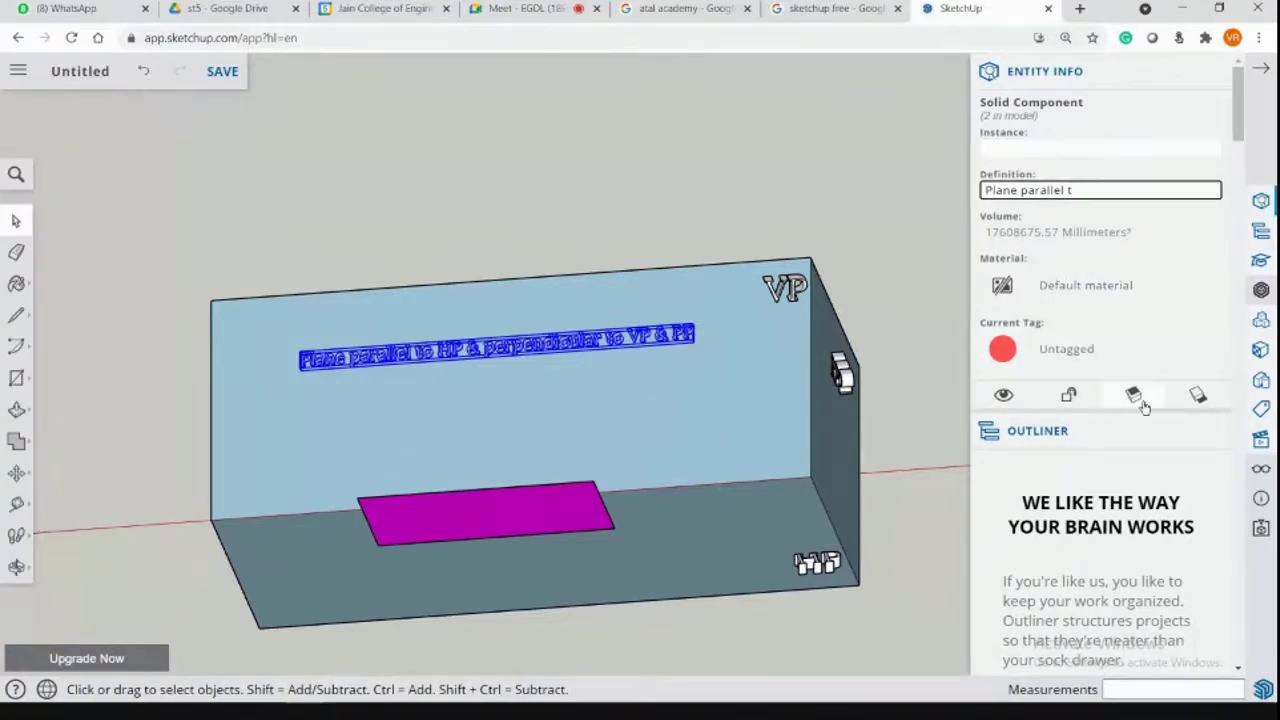
pyautogui.click(574, 341)
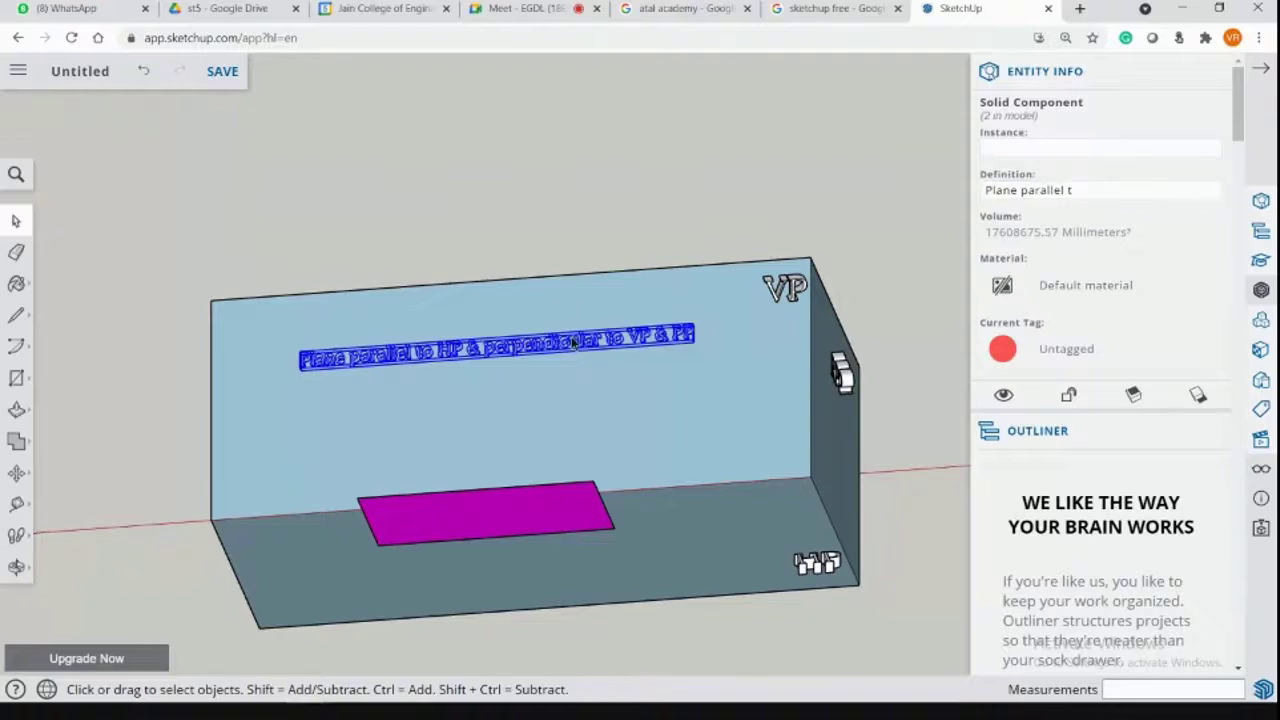
pyautogui.doubleClick(576, 342)
pyautogui.click(586, 346)
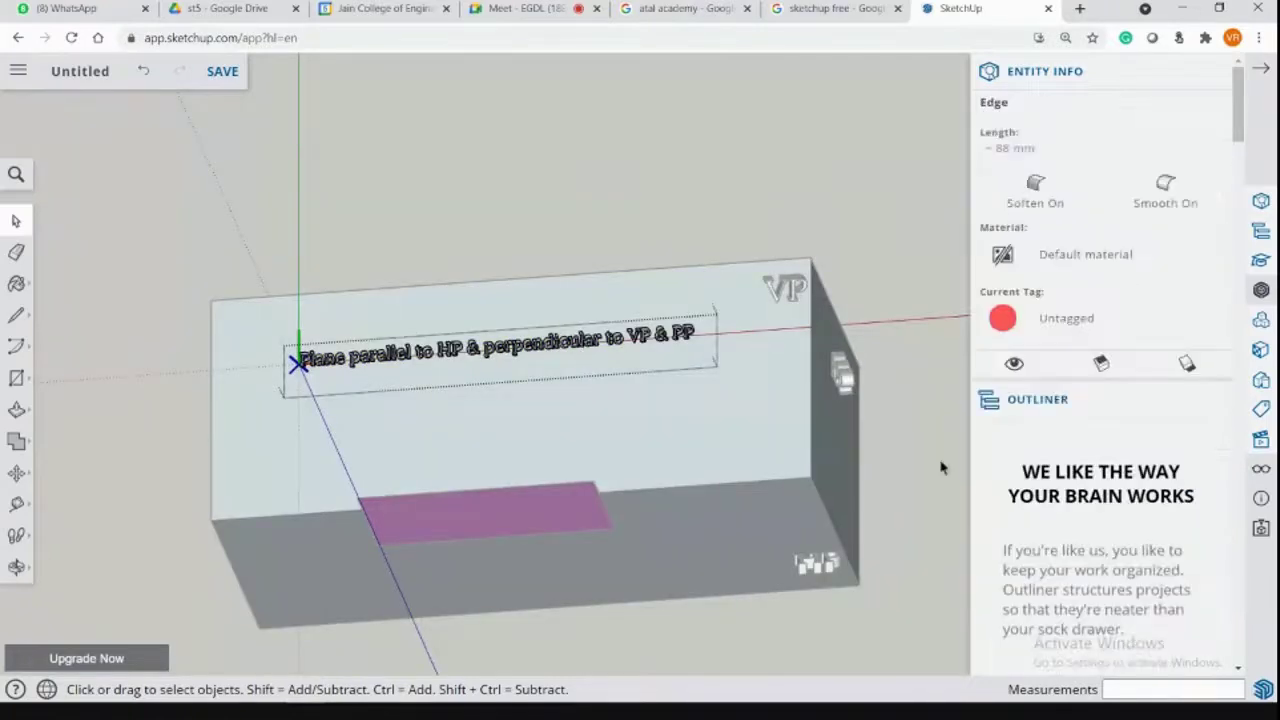
pyautogui.tripleClick(581, 347)
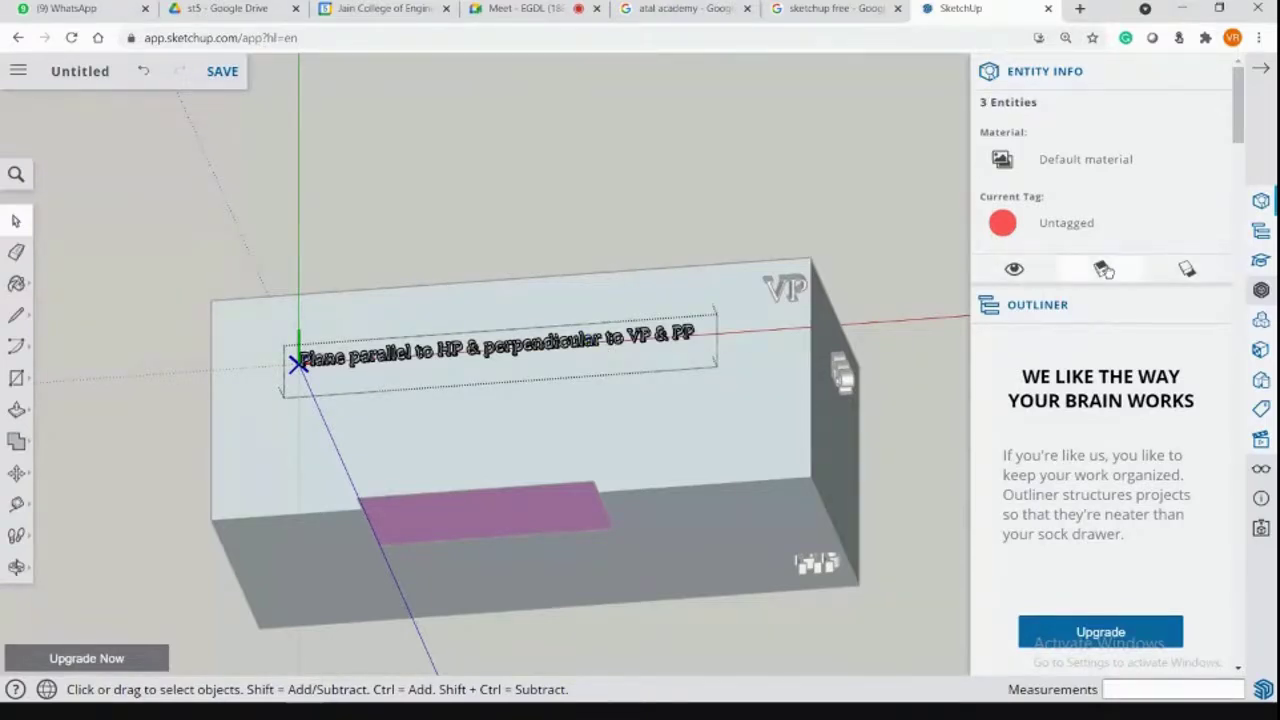
# Close the caption component and delete the copied caption from the second VP face.
pyautogui.press('Escape')
pyautogui.click(641, 340)
pyautogui.press('Delete')
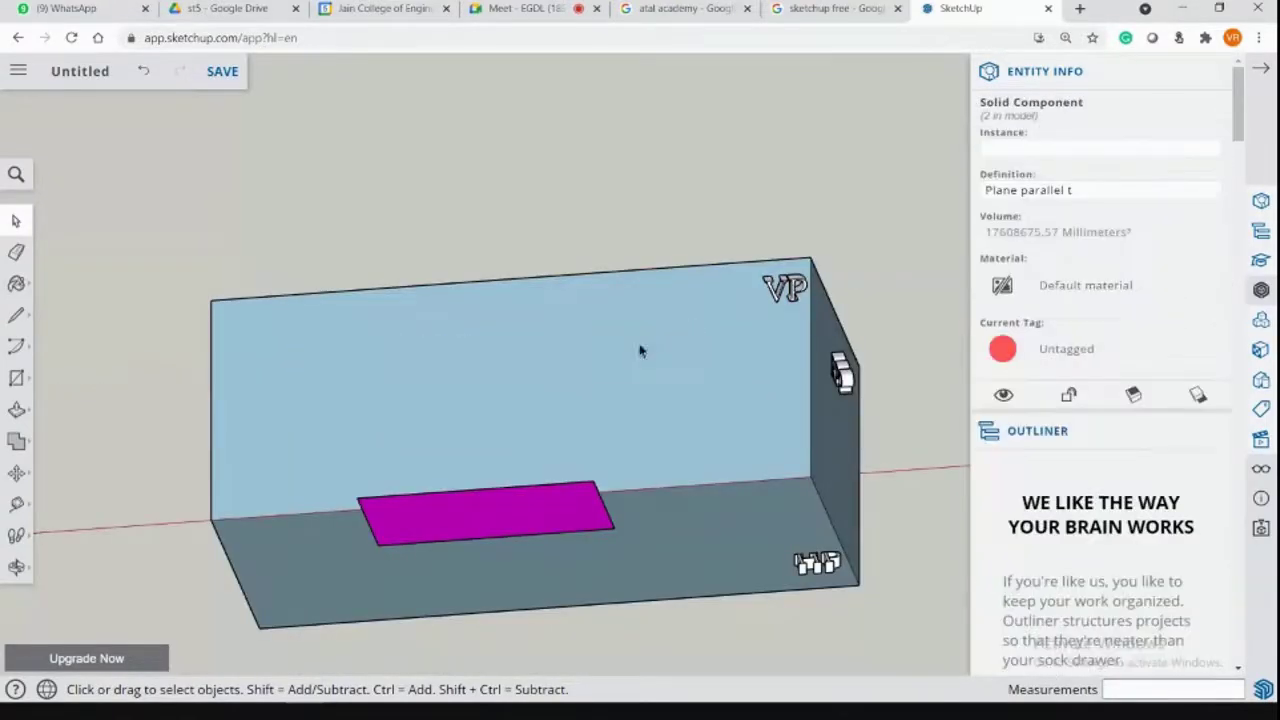
# Copy the line "Plane parallel to VP & perpendicular to HP & PP" from the PowerPoint slide and return to SketchUp.
pyautogui.hotkey('alt', 'Tab')
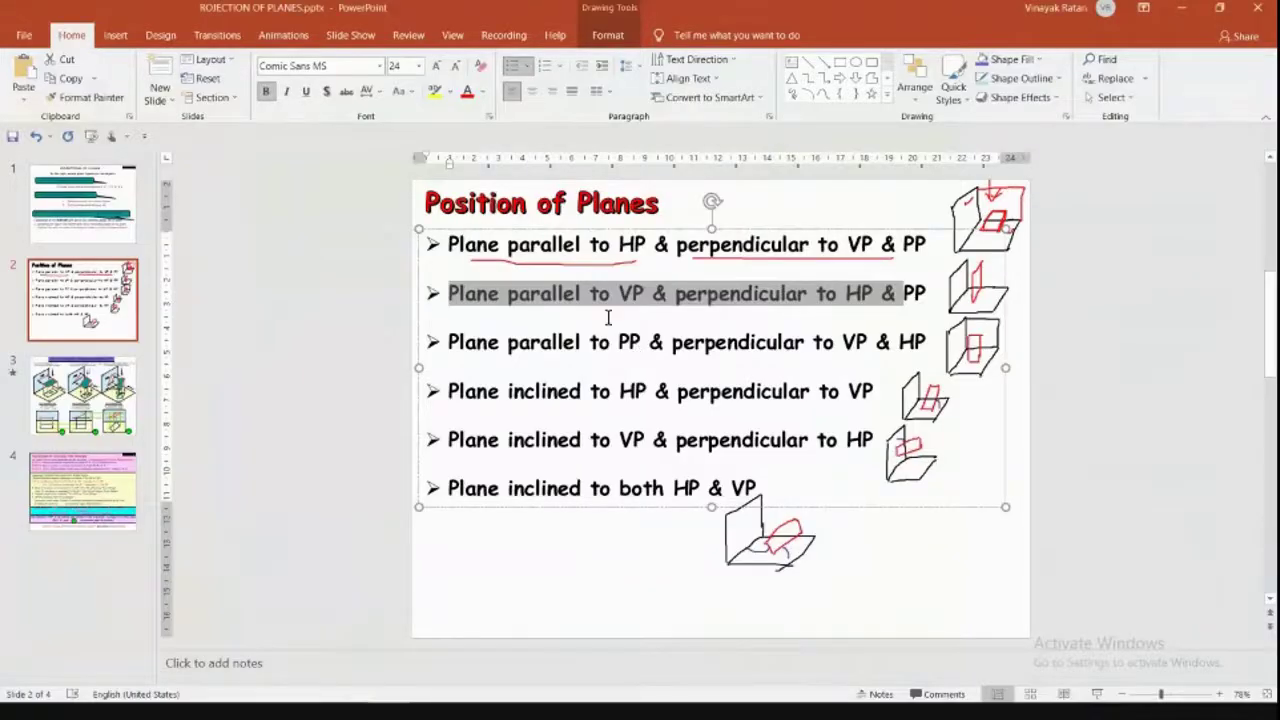
pyautogui.hotkey('alt', 'Tab')
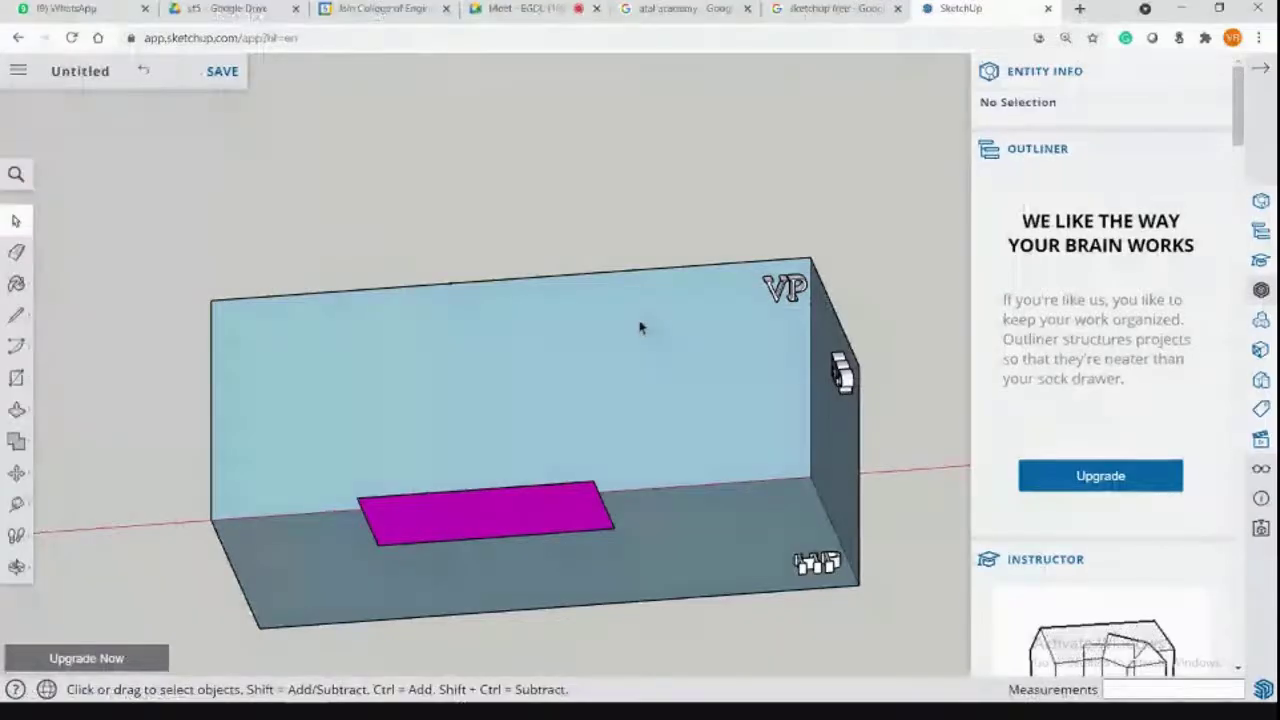
pyautogui.hotkey('alt', 'Tab')
pyautogui.moveTo(921, 287); pyautogui.dragTo(468, 293)
pyautogui.hotkey('ctrl', 'c')
pyautogui.hotkey('alt', 'Tab')
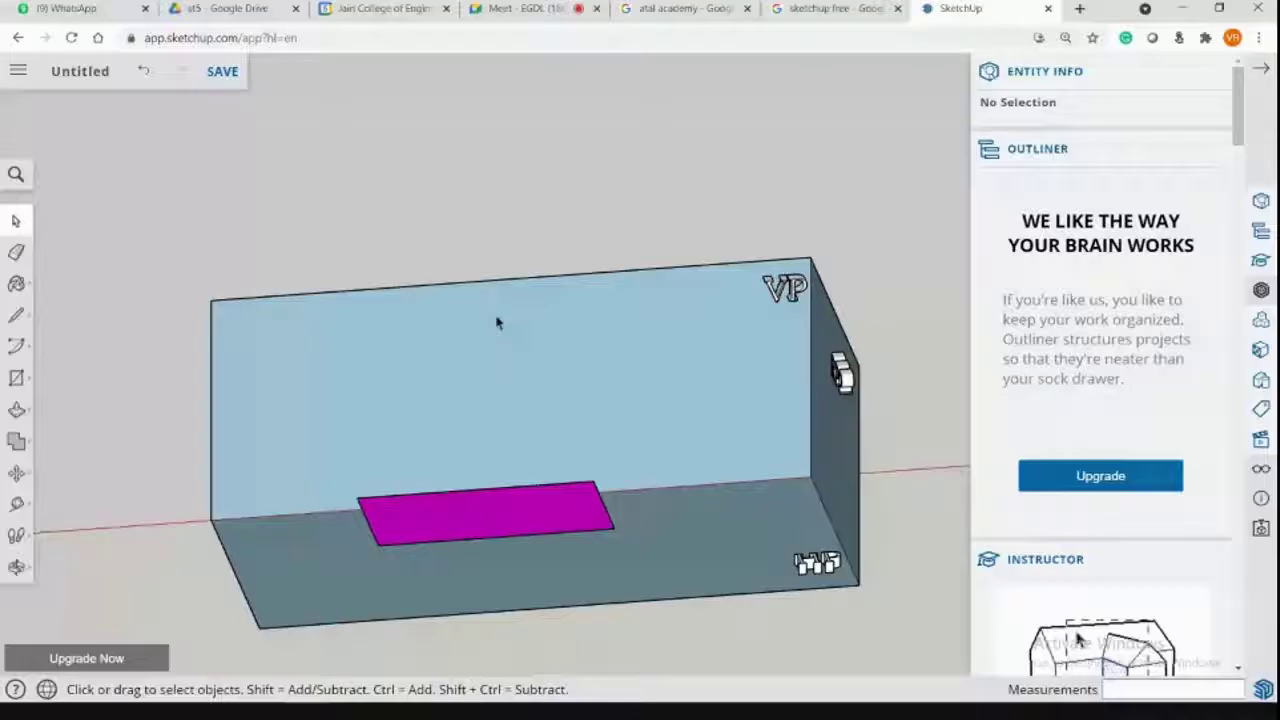
# Create 3D text reading "Plane parallel to VP & perpendicular to HP & PP" and place it on the second VP face.
pyautogui.click(16, 378)
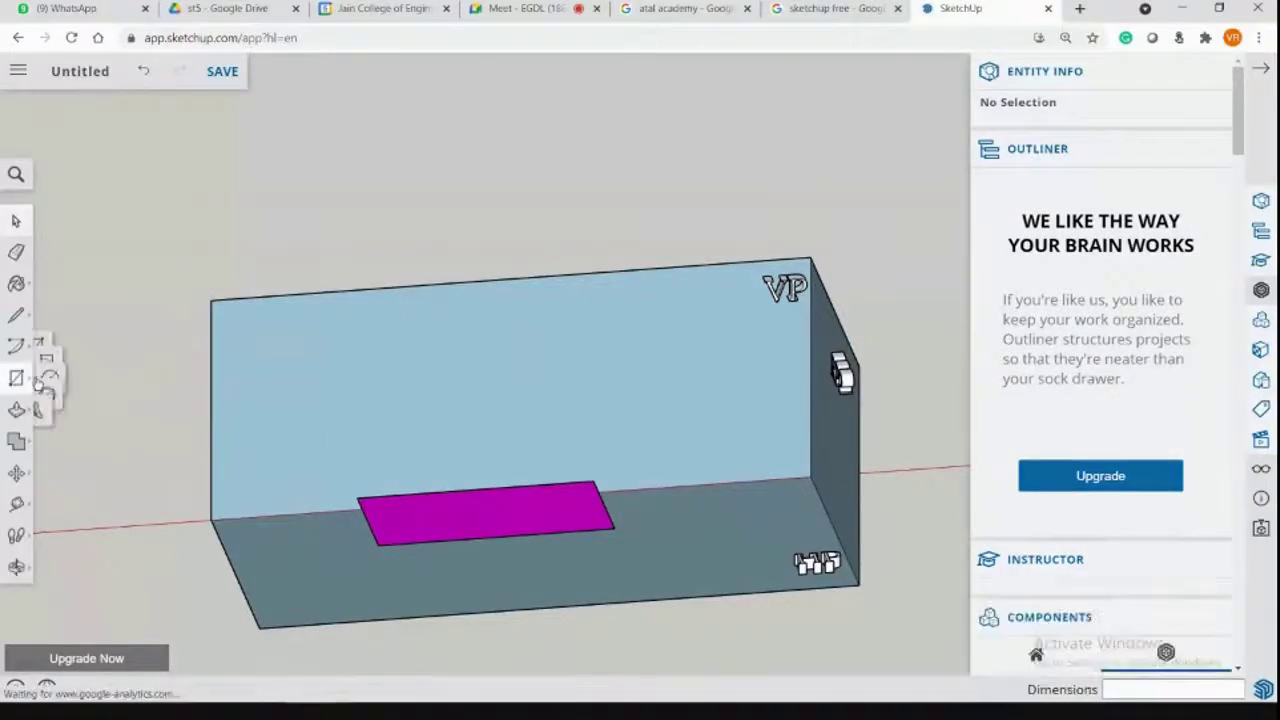
pyautogui.click(88, 414)
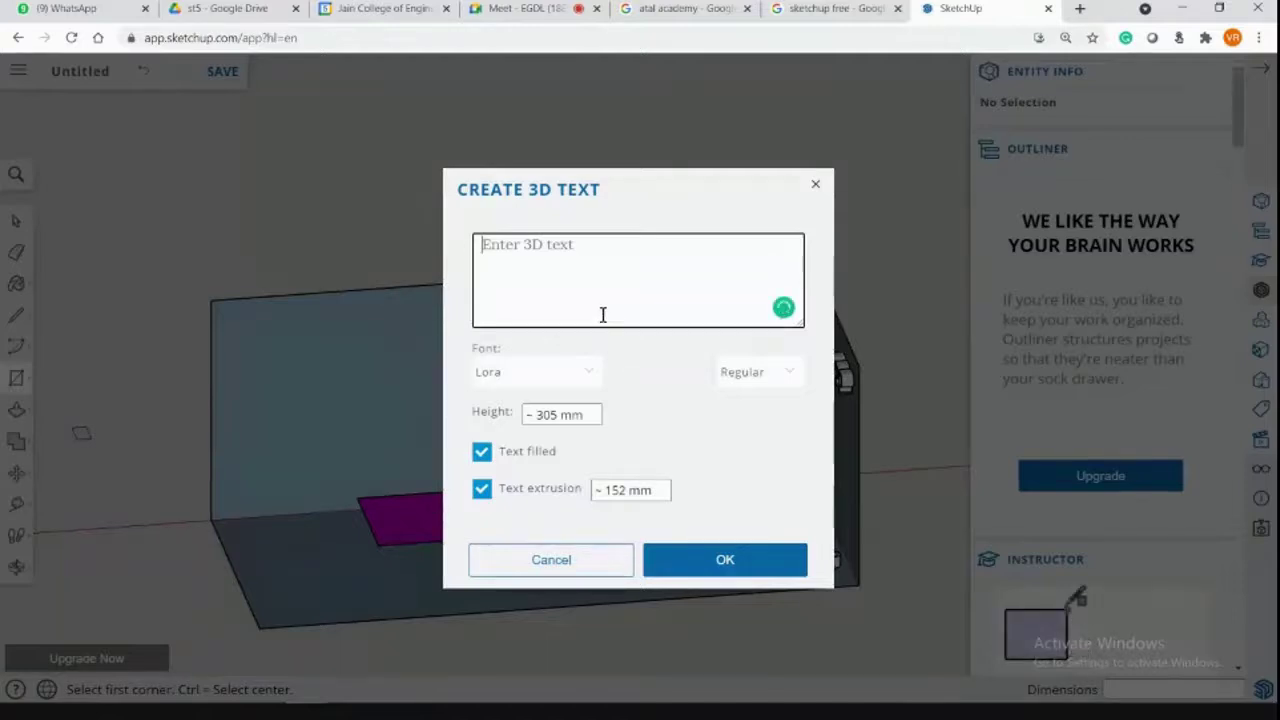
pyautogui.hotkey('ctrl', 'v')
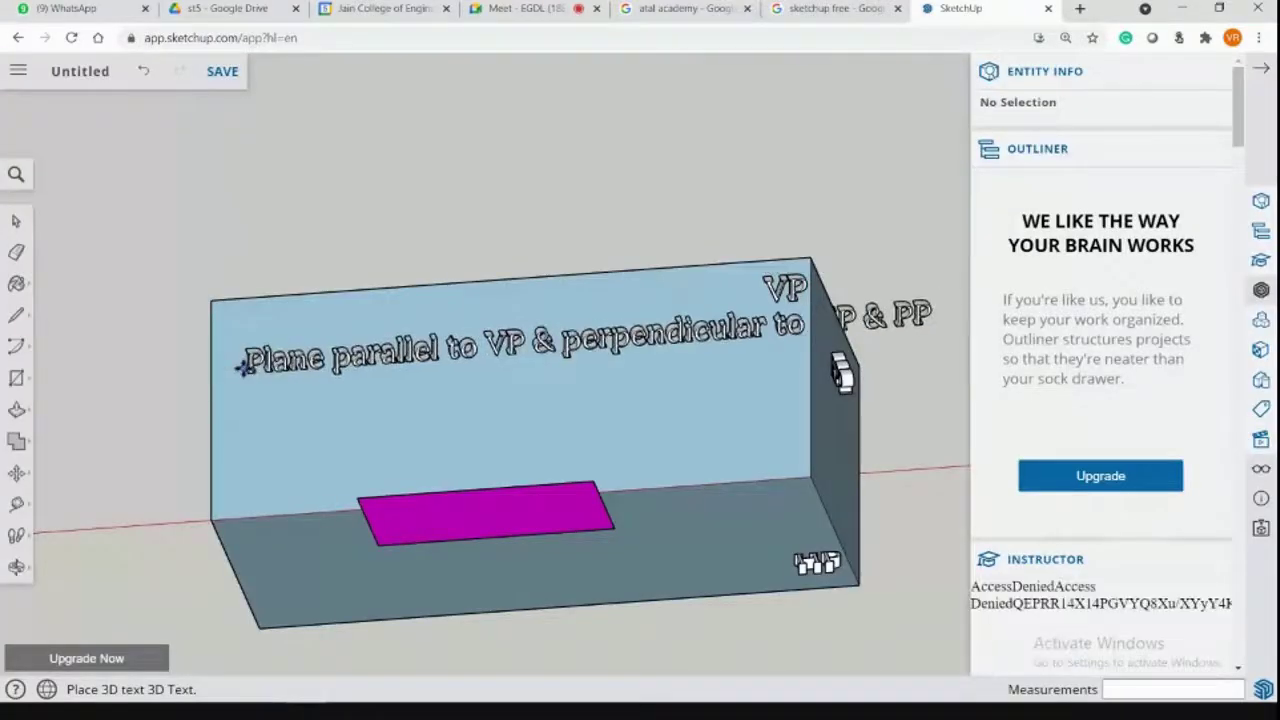
pyautogui.click(250, 369)
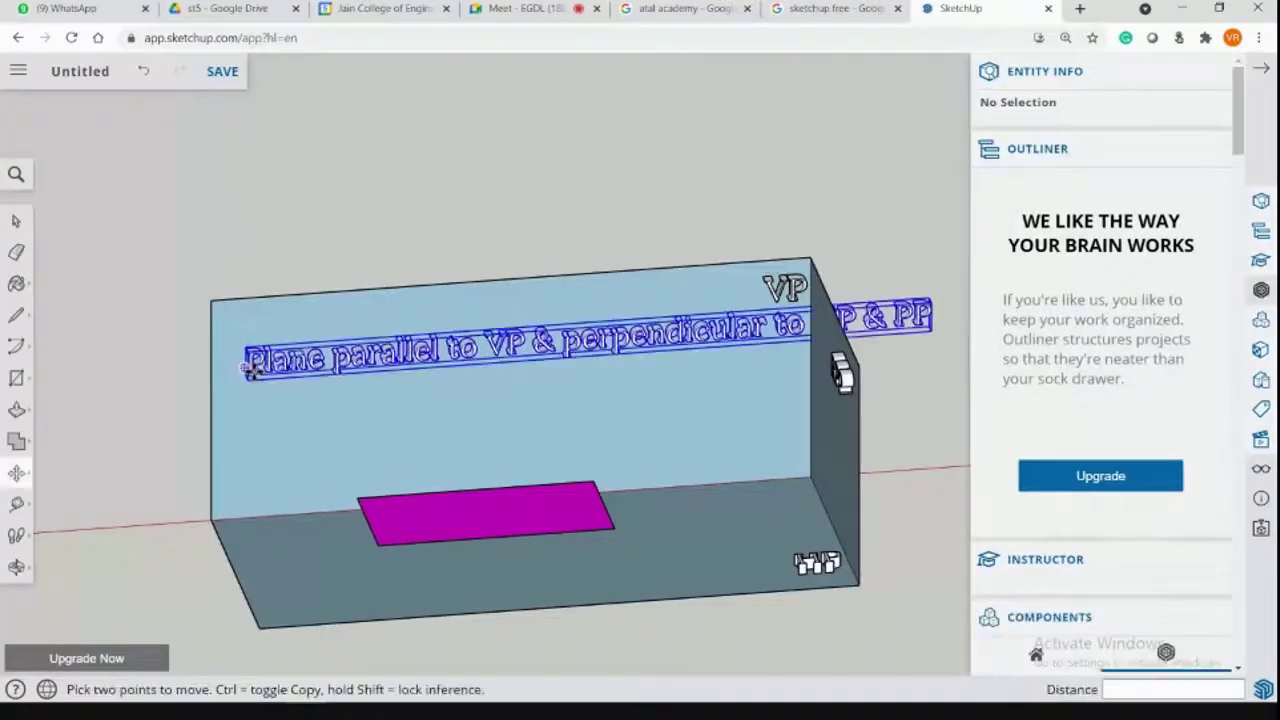
# Scale the new caption down so that it fits within the width of the second VP face.
pyautogui.moveTo(18, 476)
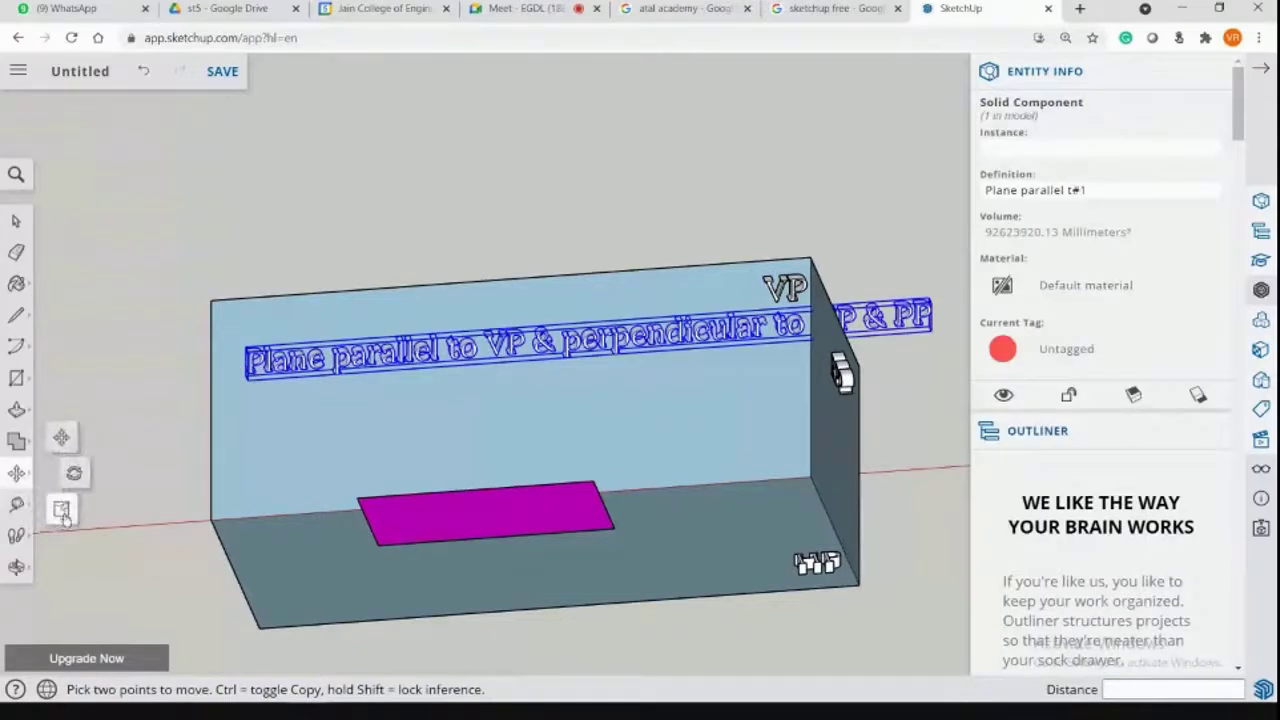
pyautogui.click(62, 508)
pyautogui.moveTo(930, 300); pyautogui.dragTo(700, 310)
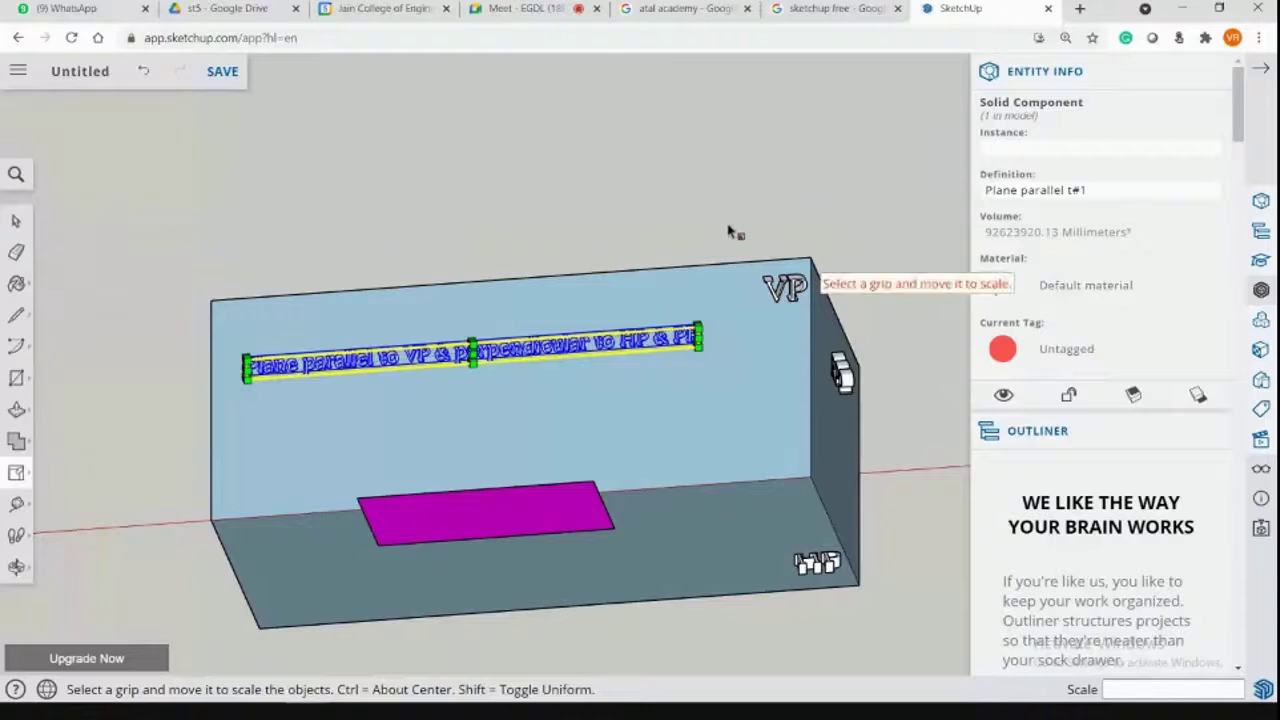
pyautogui.click(15, 220)
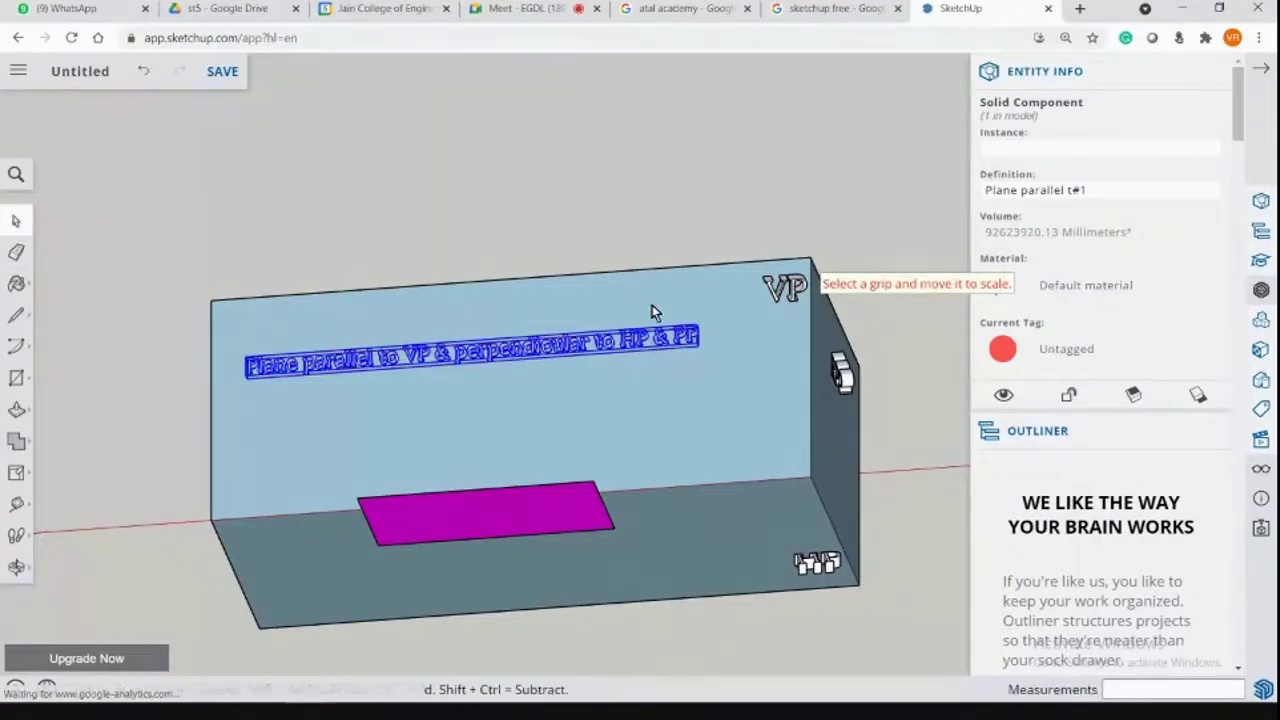
# Rotate the second set's magenta plane 90° about its short edge nearest the caption's start so that it stands upright.
pyautogui.moveTo(651, 309); pyautogui.dragTo(623, 314, button='middle')
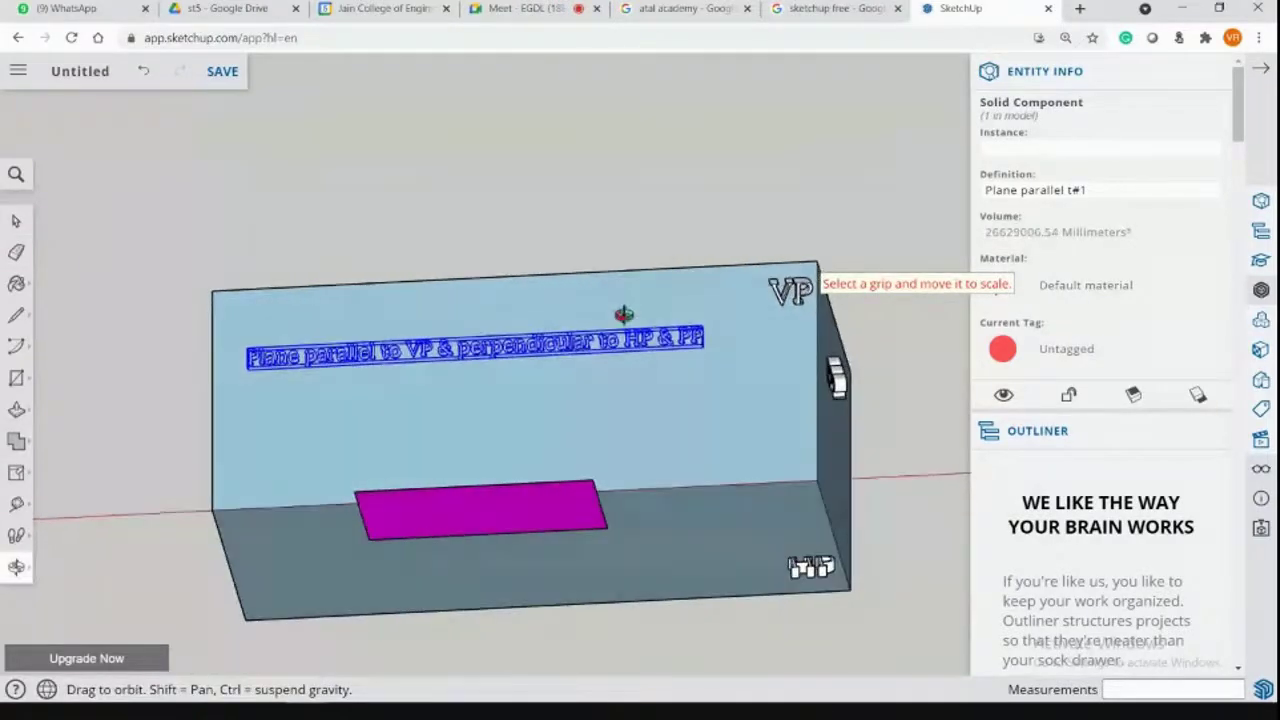
pyautogui.moveTo(462, 538); pyautogui.dragTo(563, 434, button='middle')
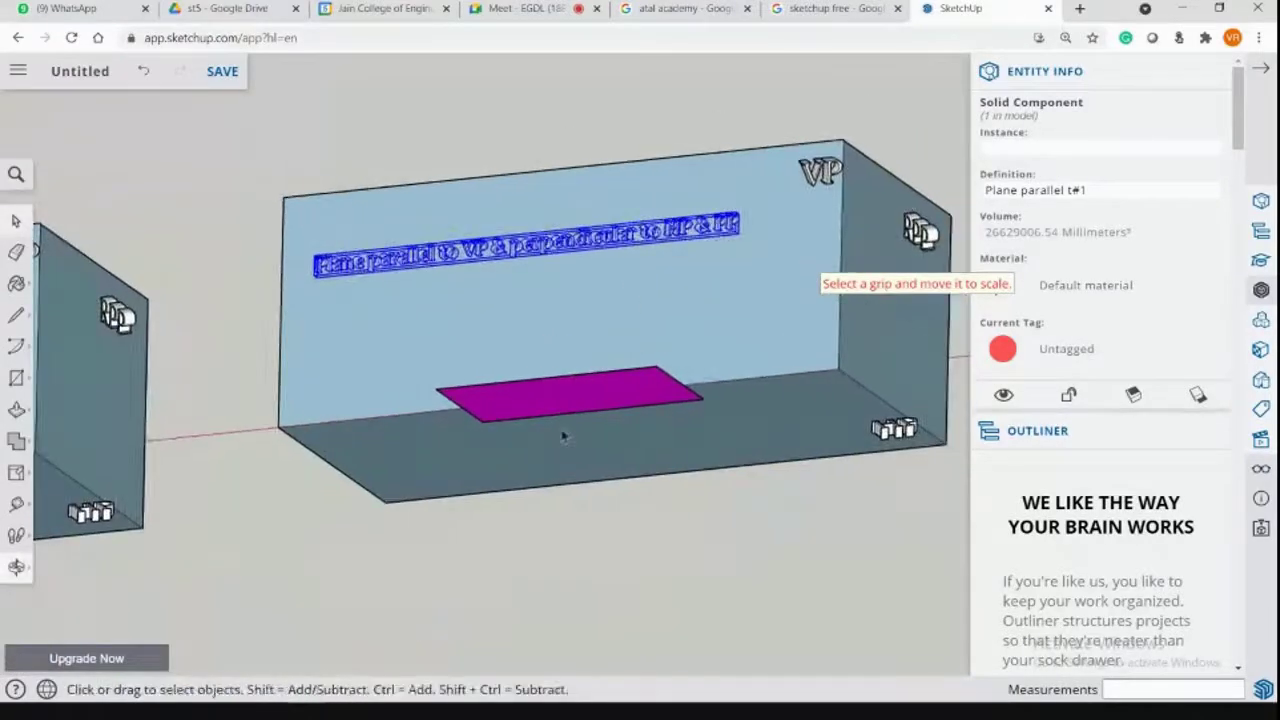
pyautogui.click(514, 412)
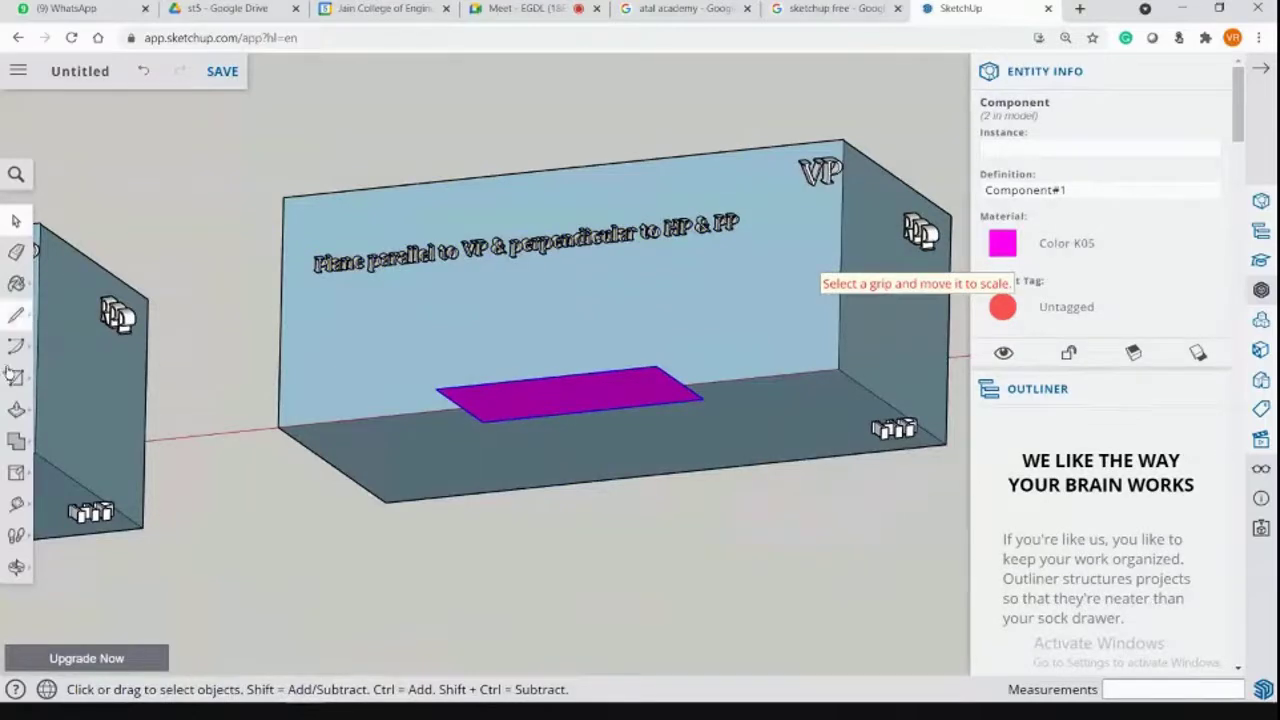
pyautogui.click(16, 505)
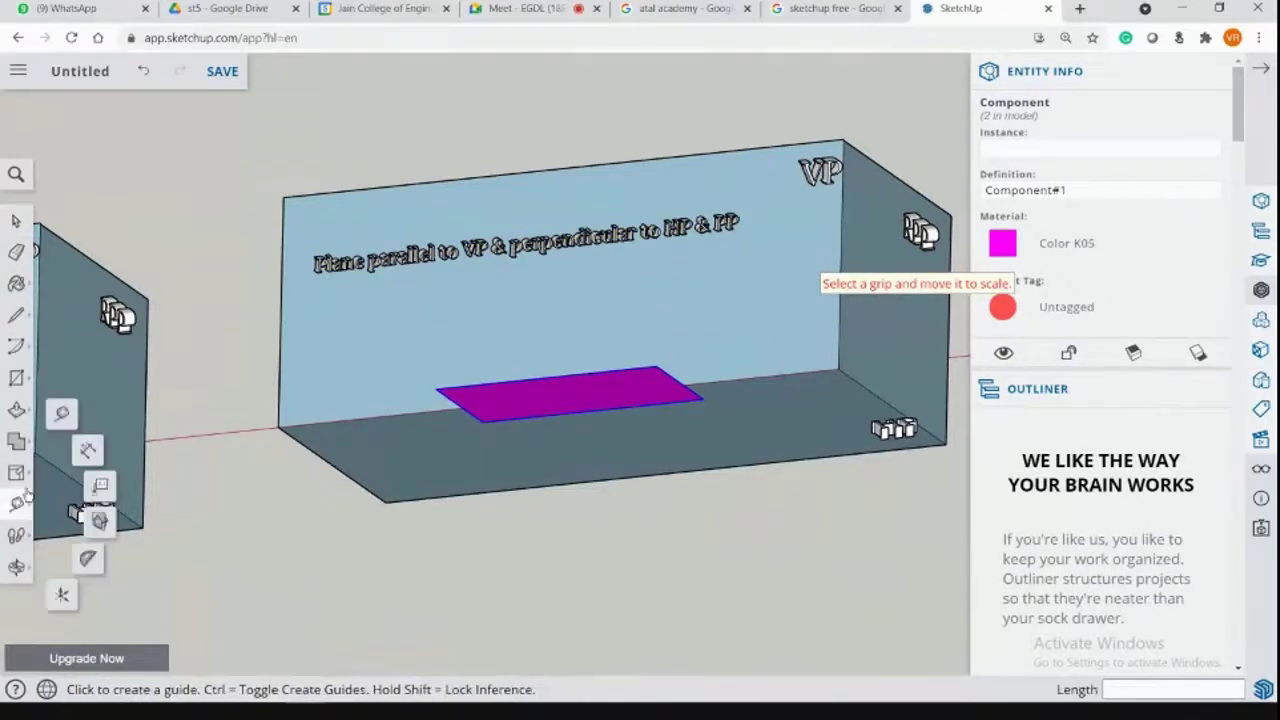
pyautogui.click(16, 473)
pyautogui.click(57, 473)
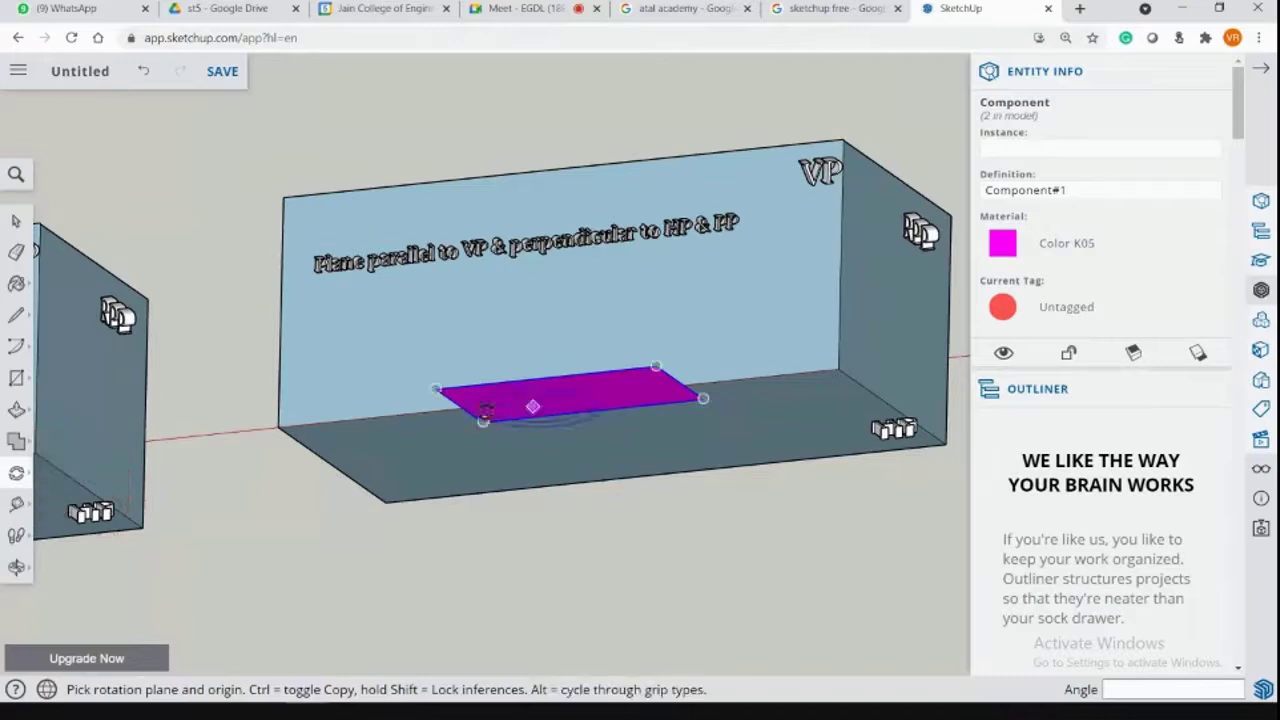
pyautogui.moveTo(535, 400); pyautogui.dragTo(443, 388, button='middle')
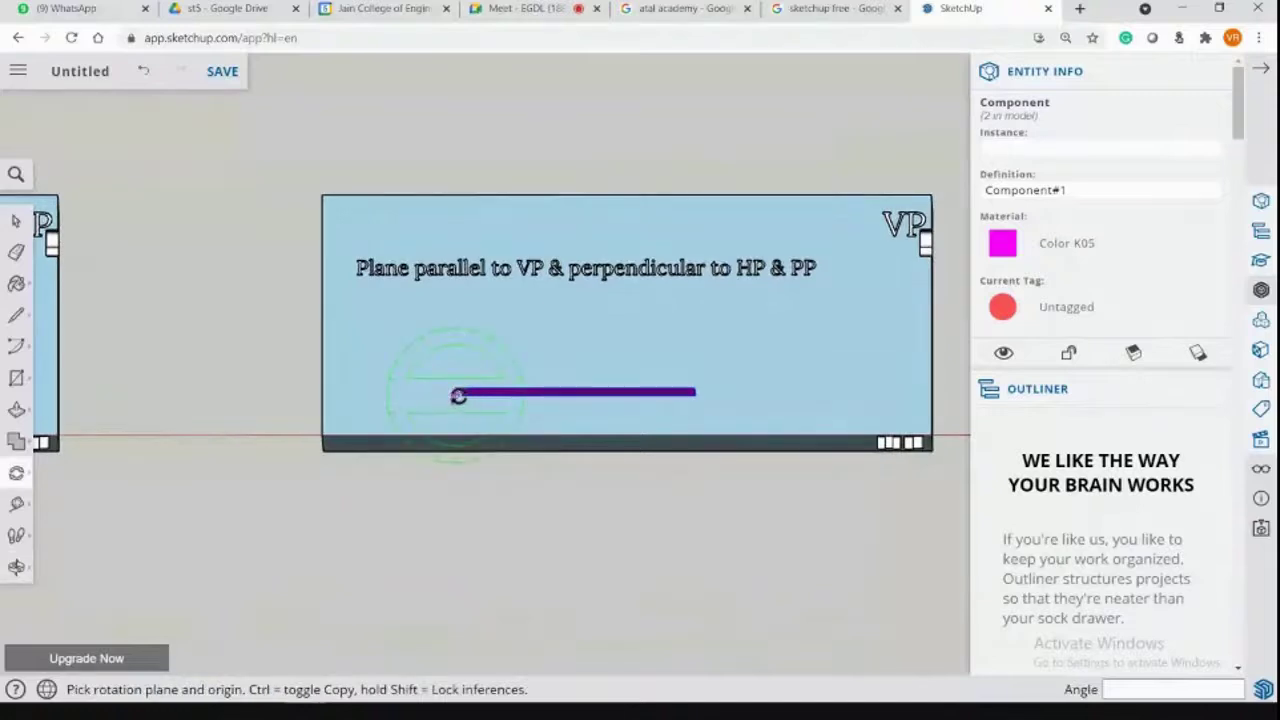
pyautogui.click(457, 395)
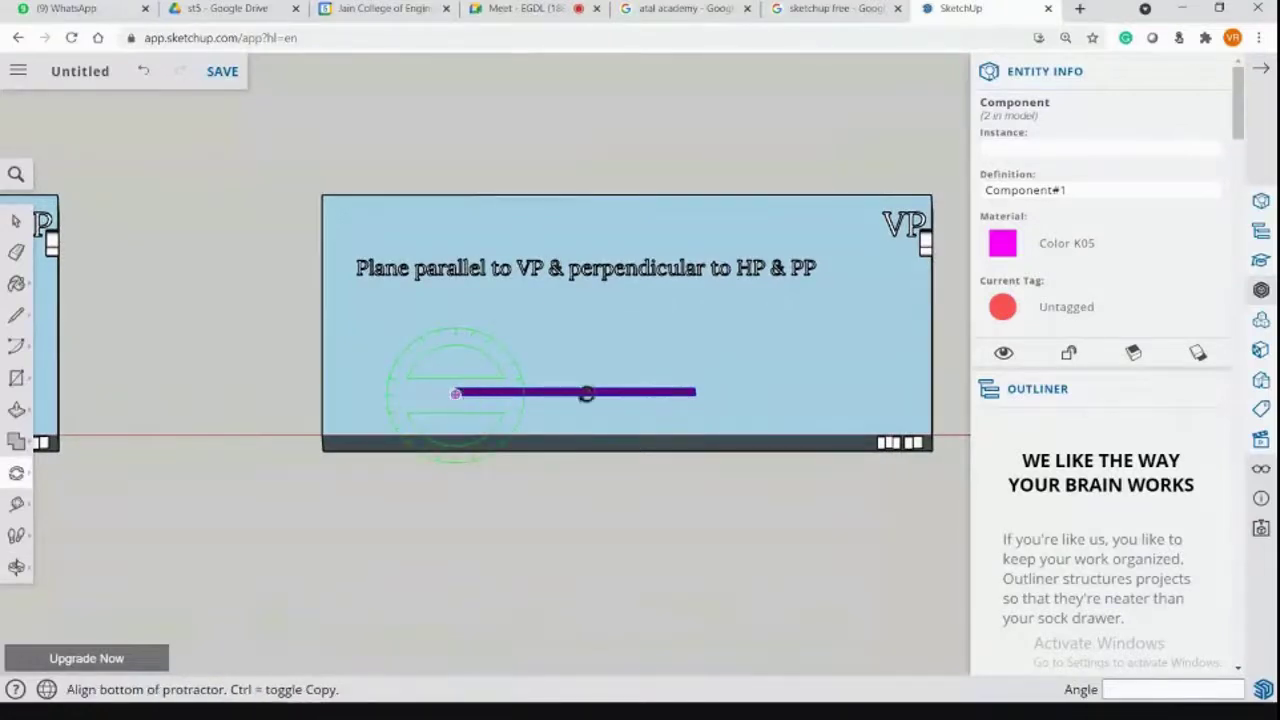
pyautogui.click(697, 394)
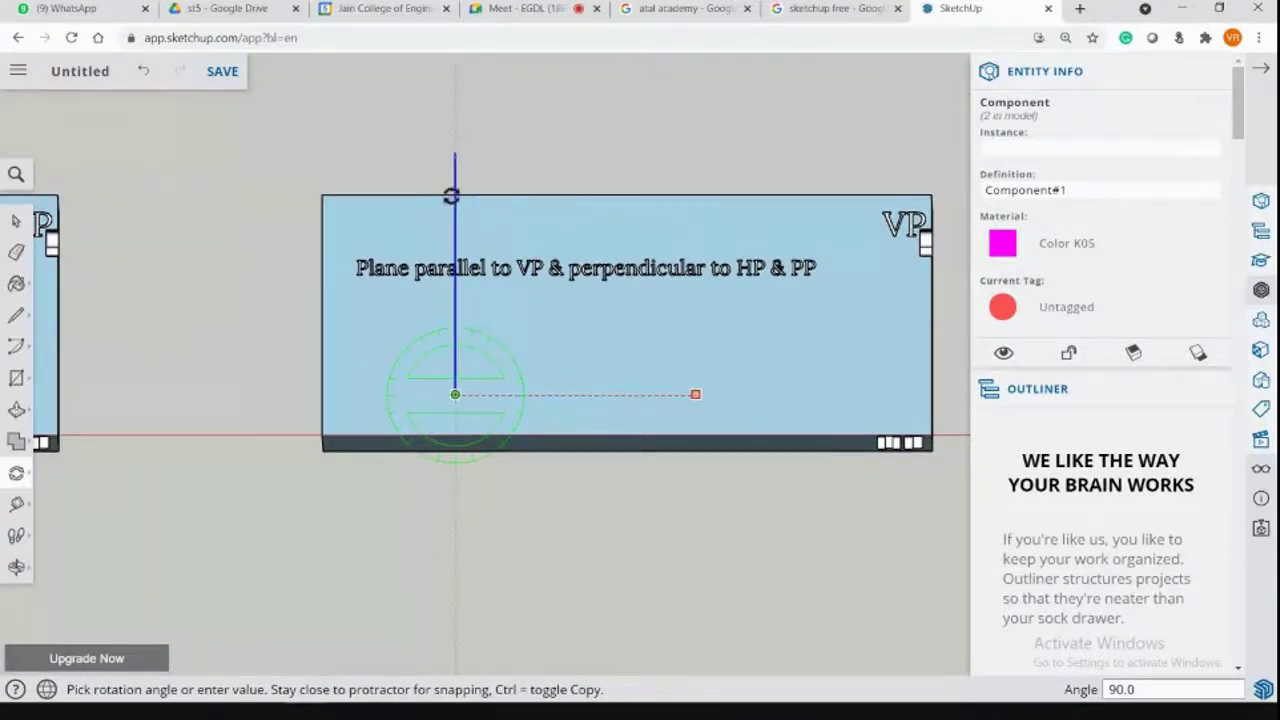
pyautogui.click(451, 195)
# Move the upright magenta plane down about 660 mm so that it rests on the HP.
pyautogui.moveTo(517, 346); pyautogui.dragTo(560, 391, button='middle')
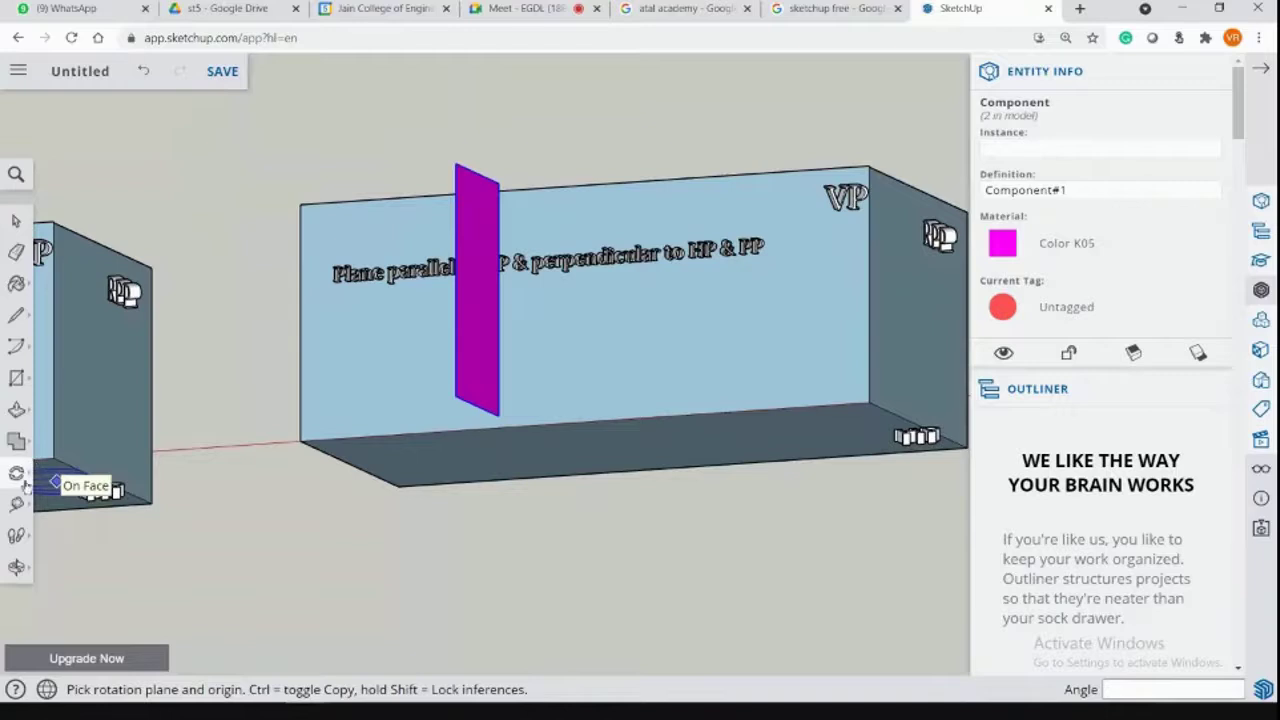
pyautogui.moveTo(16, 473)
pyautogui.click(61, 438)
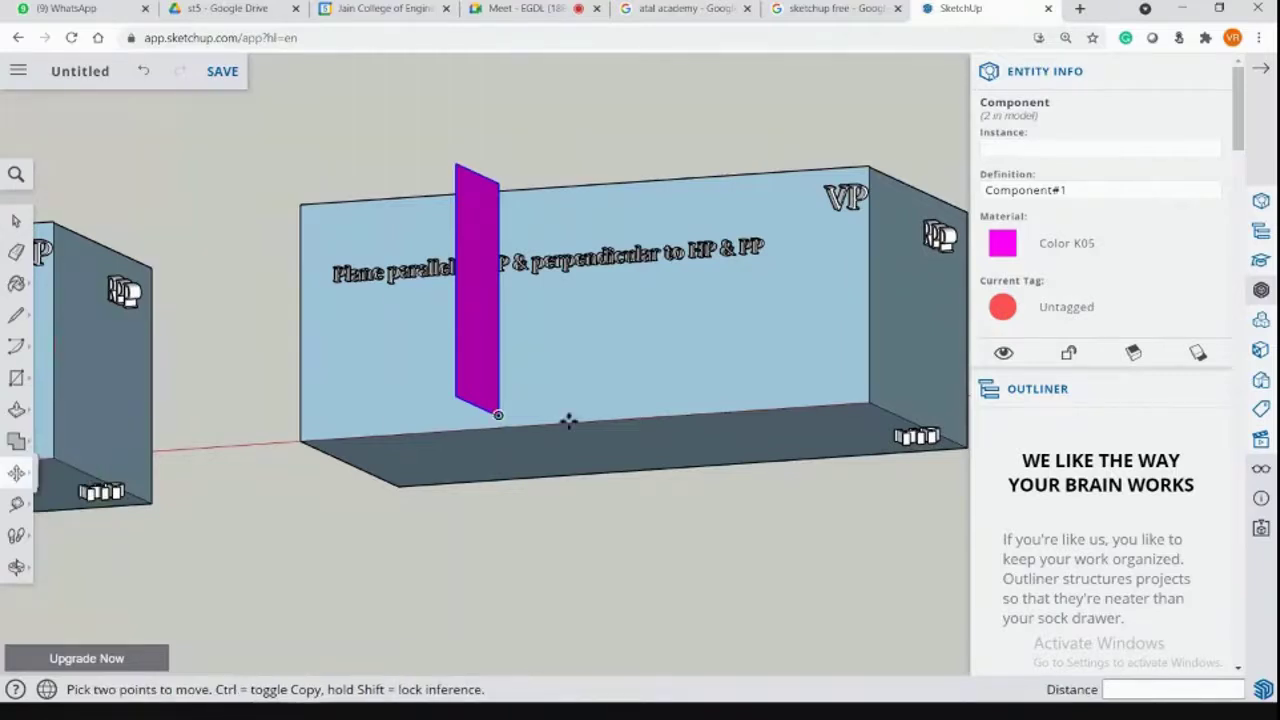
pyautogui.click(497, 418)
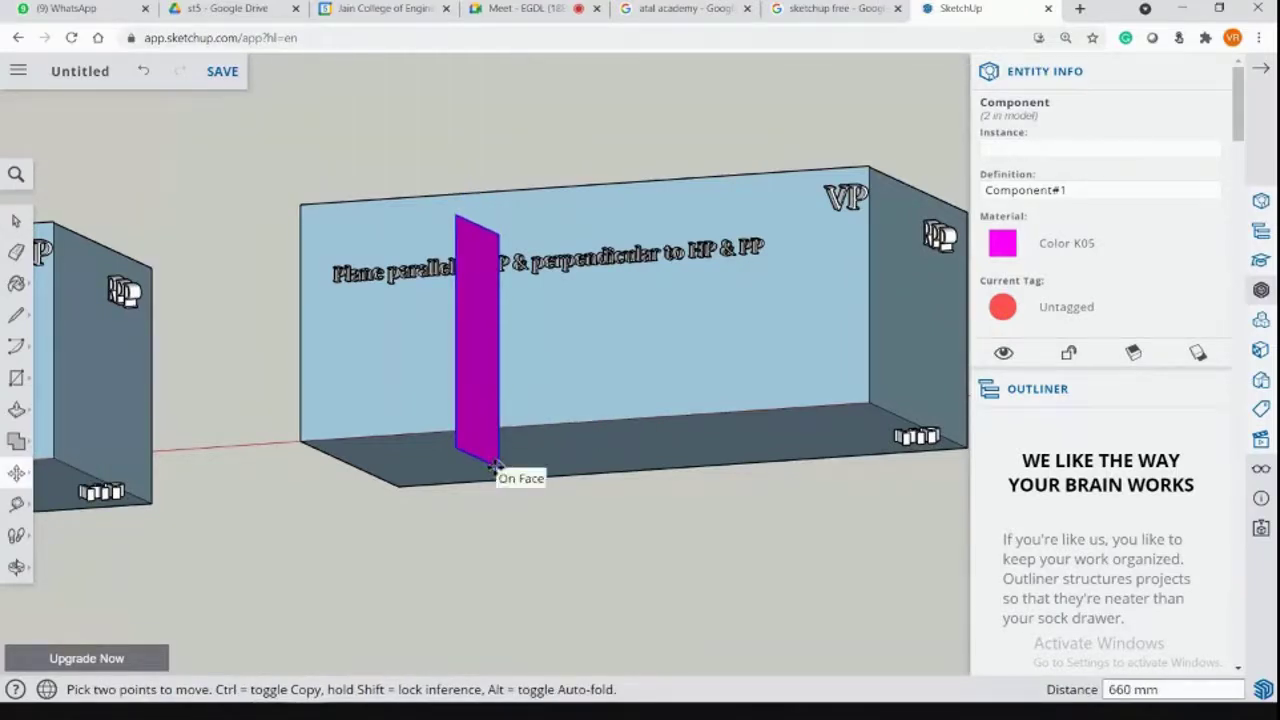
pyautogui.moveTo(687, 478); pyautogui.dragTo(194, 503, button='middle')
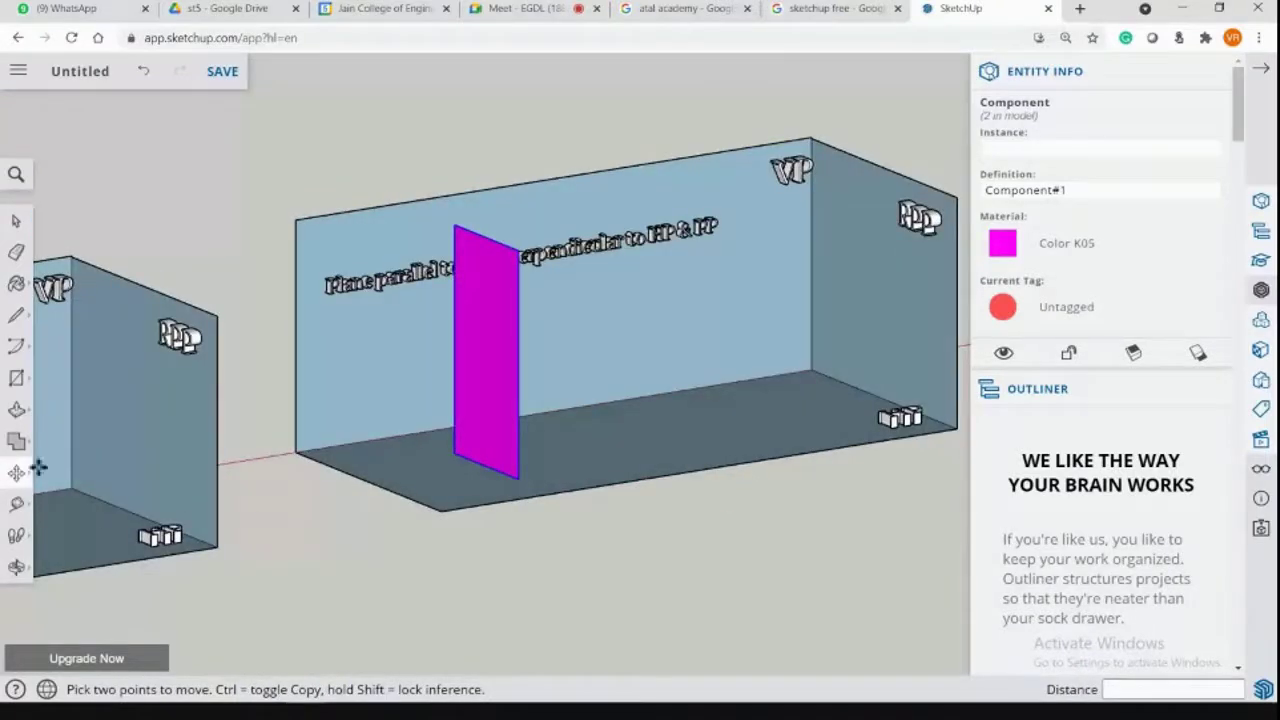
# Rotate the upright magenta plane 90° about its vertical edge nearest the VP so that it is parallel to the VP.
pyautogui.moveTo(22, 472)
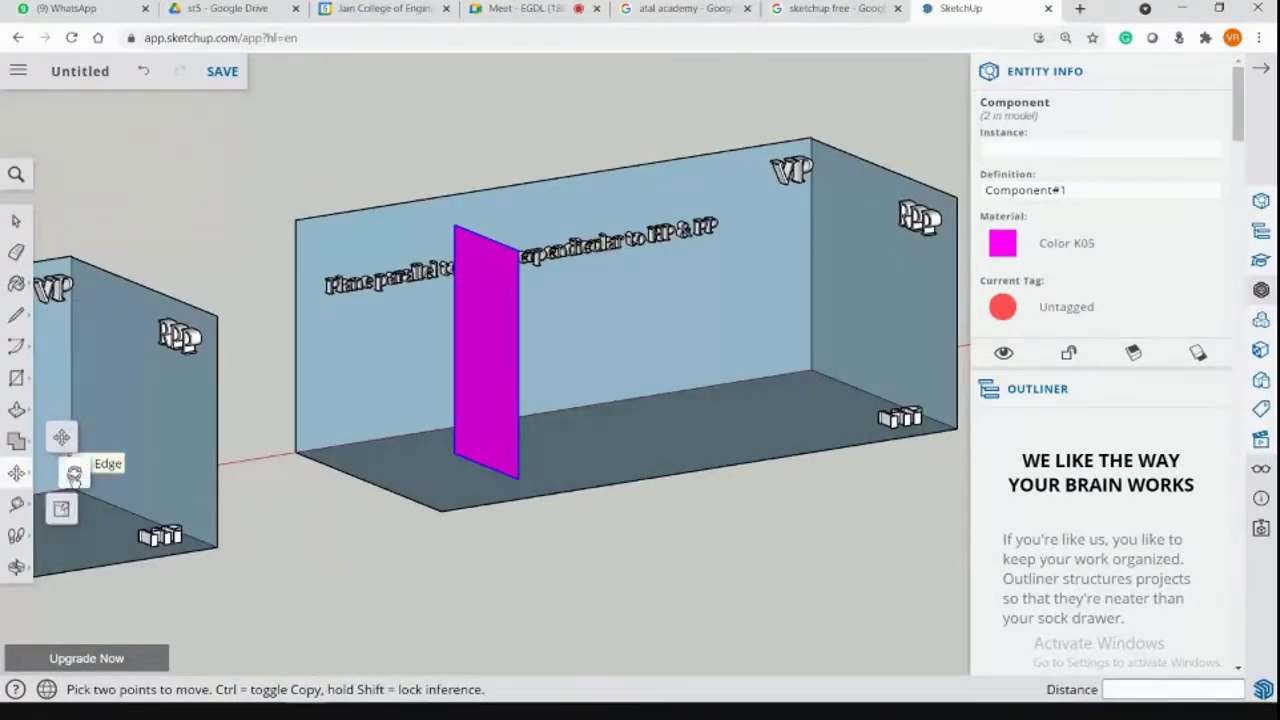
pyautogui.click(74, 472)
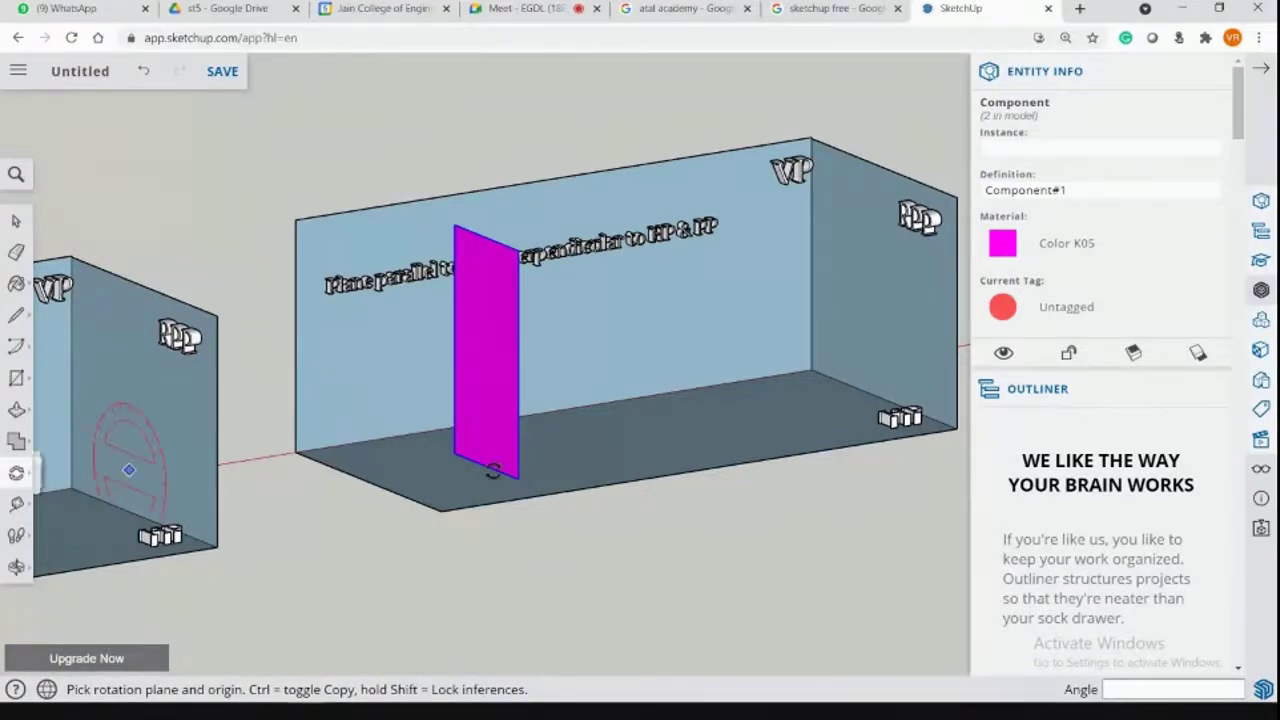
pyautogui.click(455, 454)
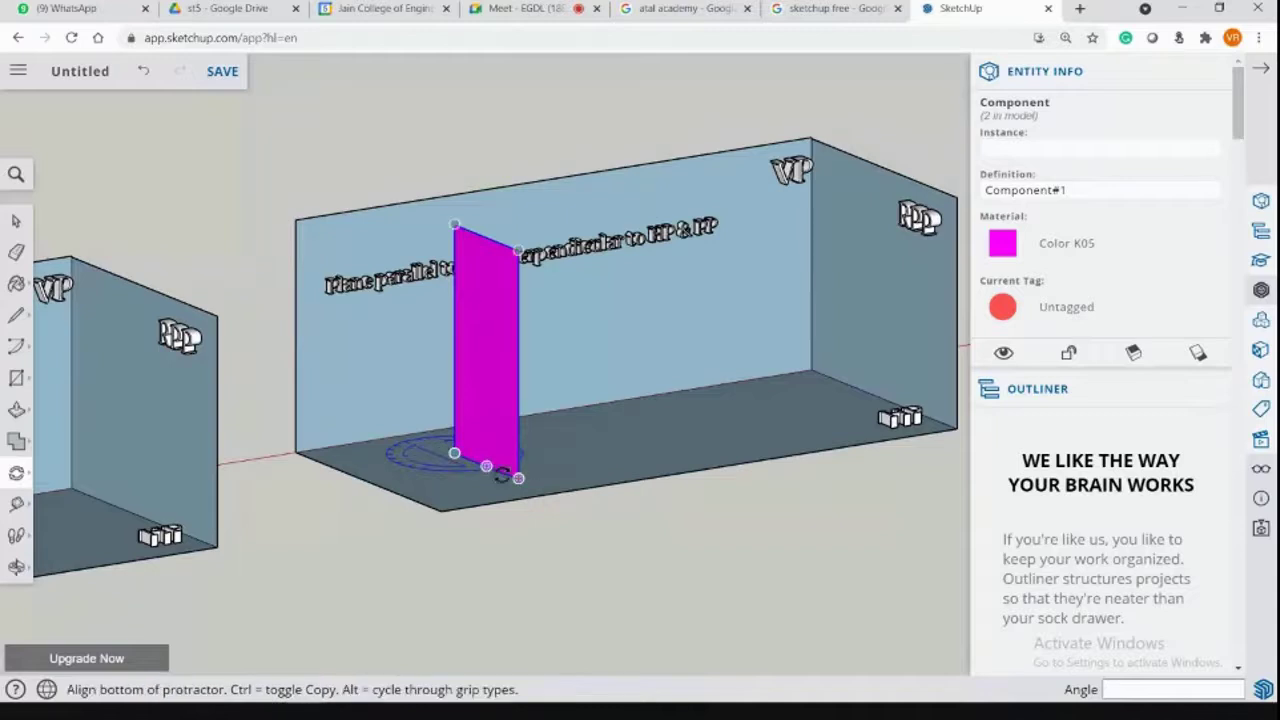
pyautogui.click(522, 474)
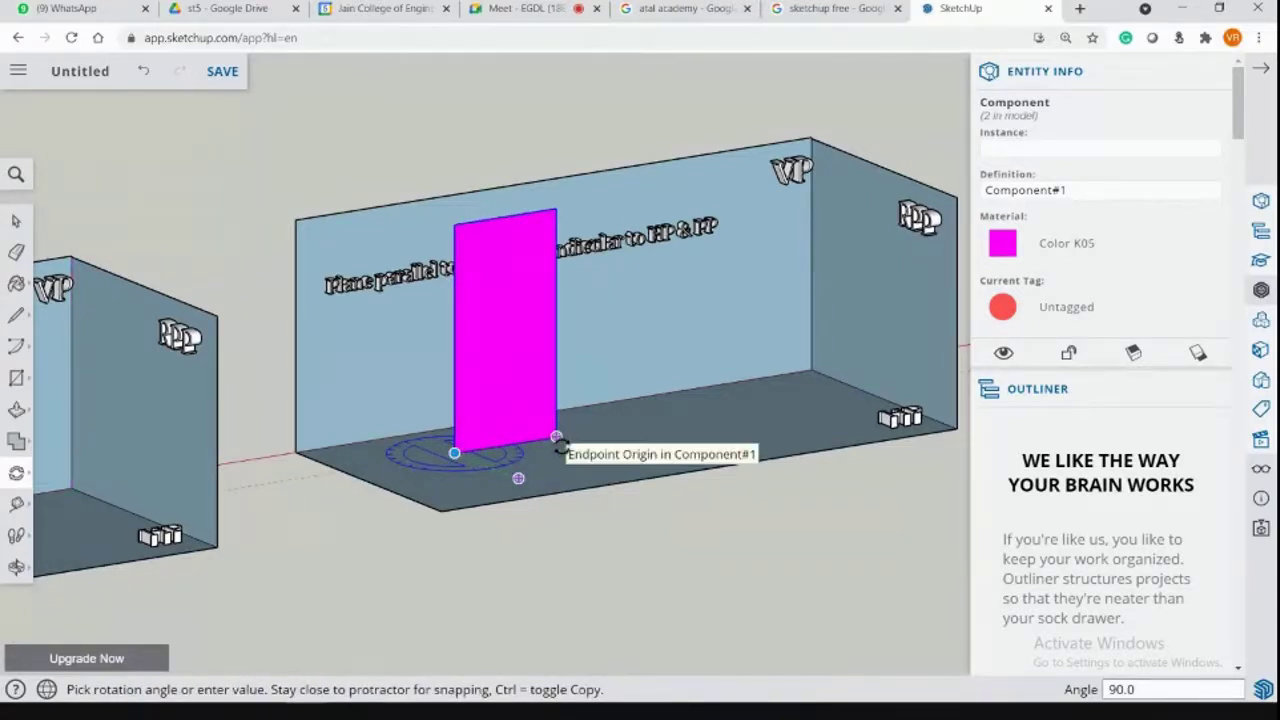
pyautogui.click(557, 449)
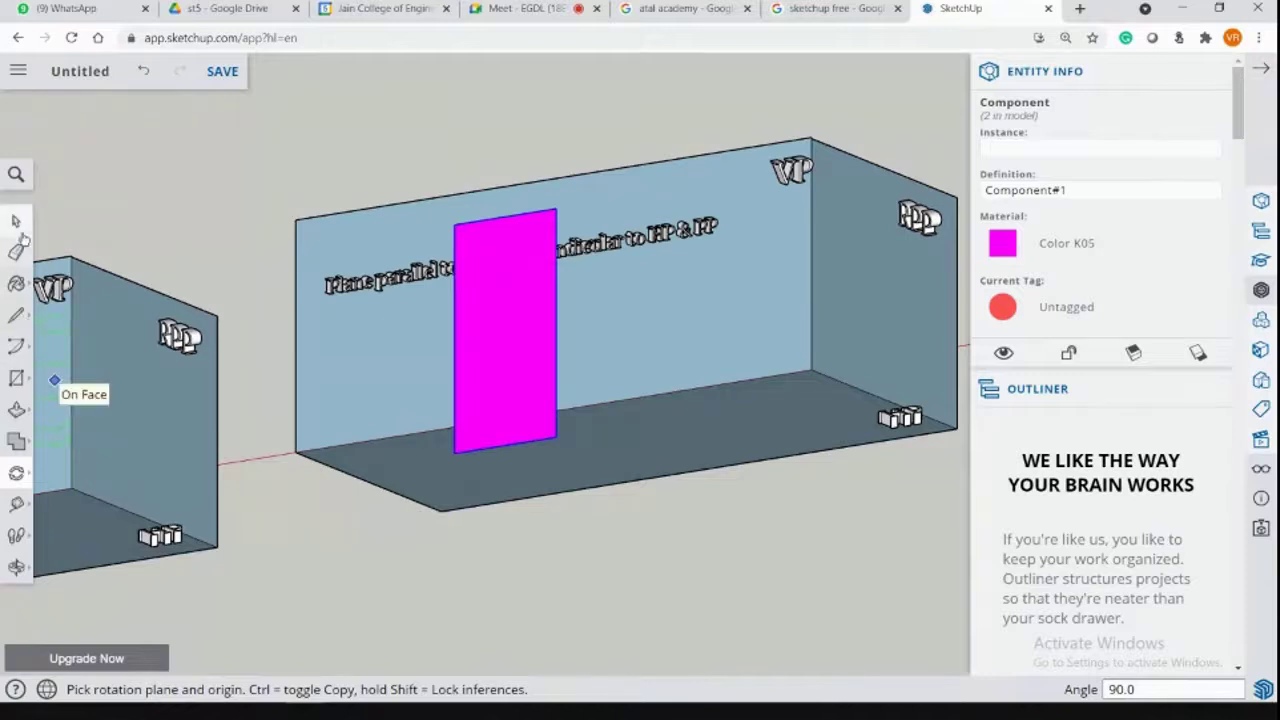
pyautogui.click(16, 221)
# Inspect the rotated plane in the second set and switch to the standard front view.
pyautogui.moveTo(754, 526); pyautogui.dragTo(740, 300, button='middle')
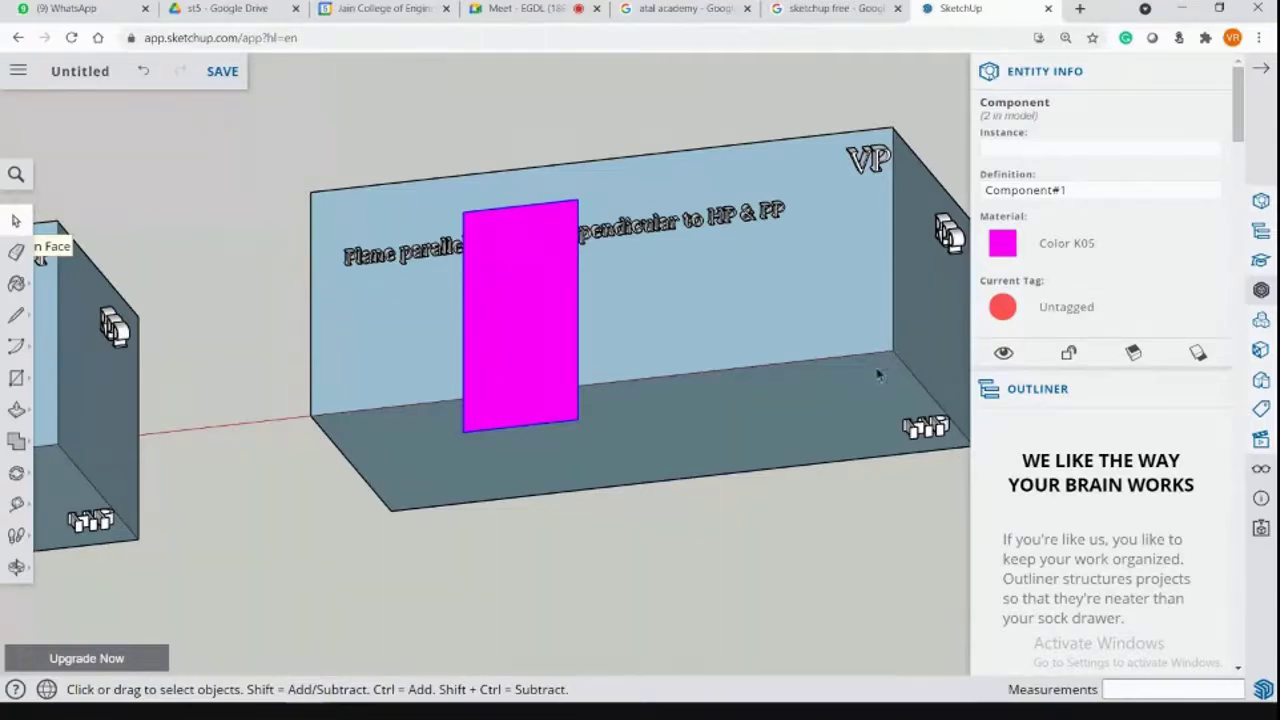
pyautogui.moveTo(750, 367); pyautogui.dragTo(805, 417, button='middle')
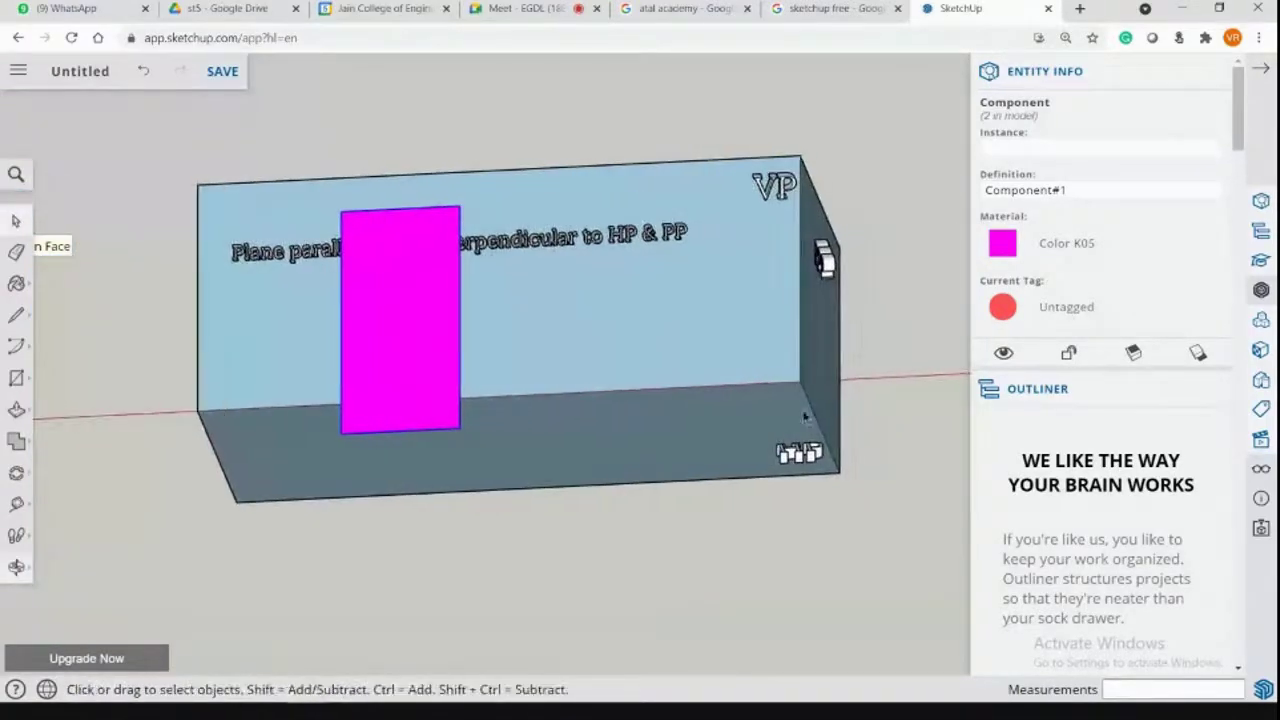
pyautogui.click(1261, 438)
pyautogui.click(1119, 568)
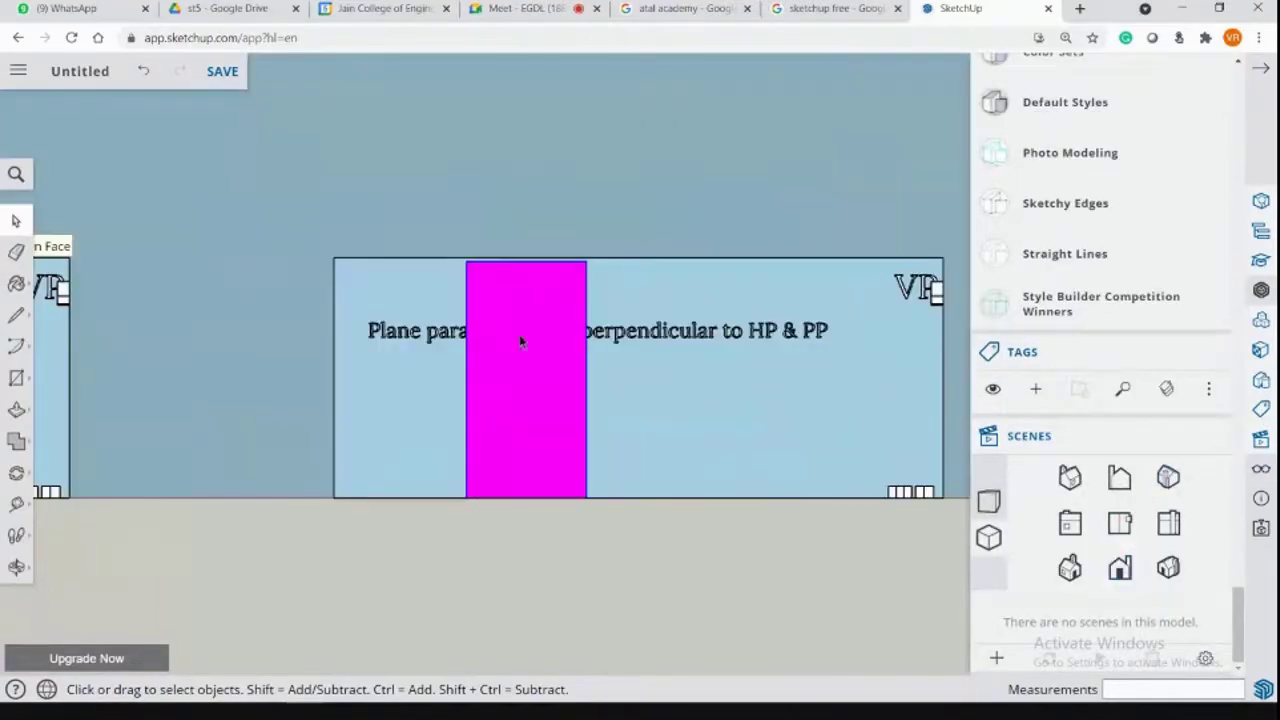
# Examine the second set's upright magenta plane in the standard top and side views and from orbited 3D angles.
pyautogui.click(1119, 523)
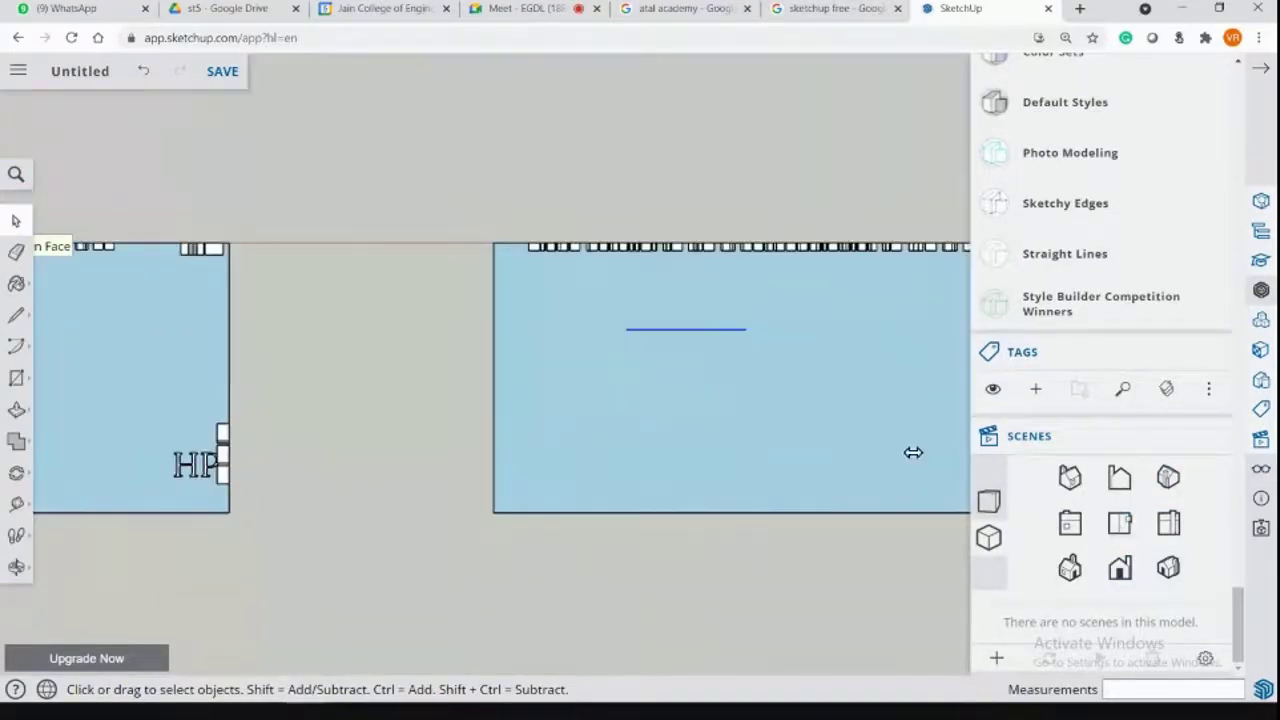
pyautogui.keyDown('shift'); pyautogui.moveTo(714, 374); pyautogui.dragTo(511, 357, button='middle'); pyautogui.keyUp('shift')
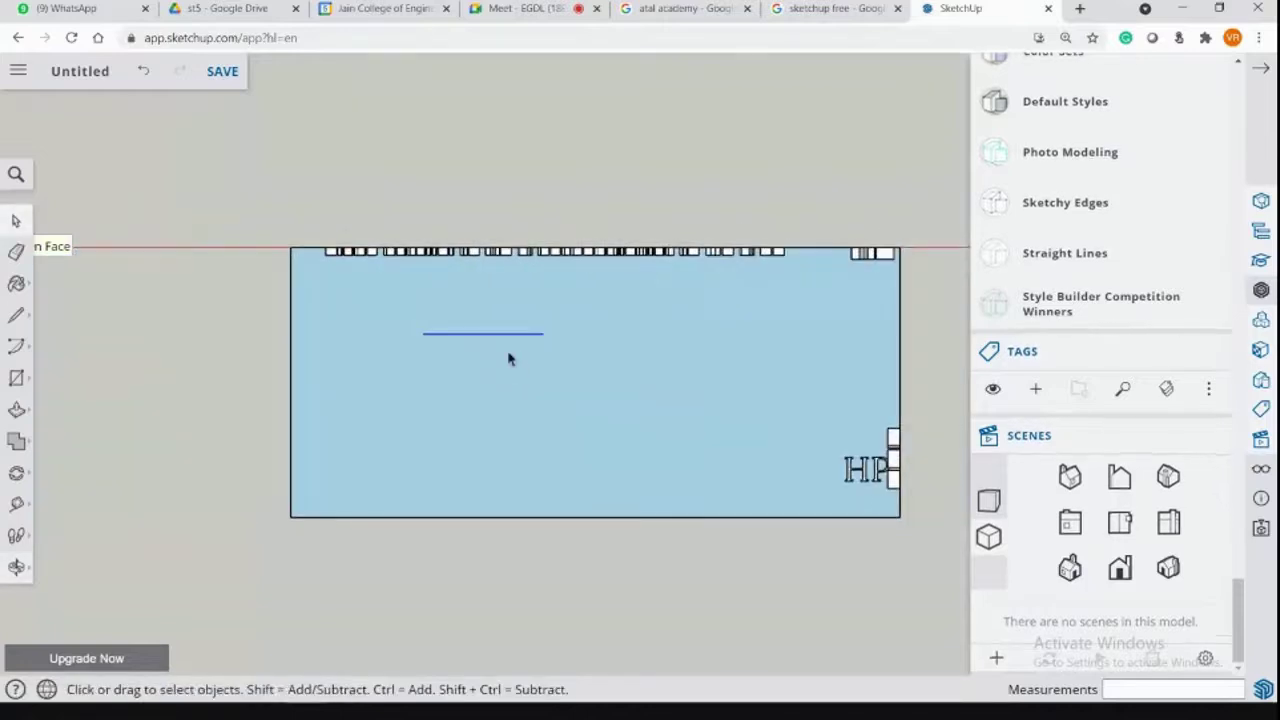
pyautogui.click(1070, 528)
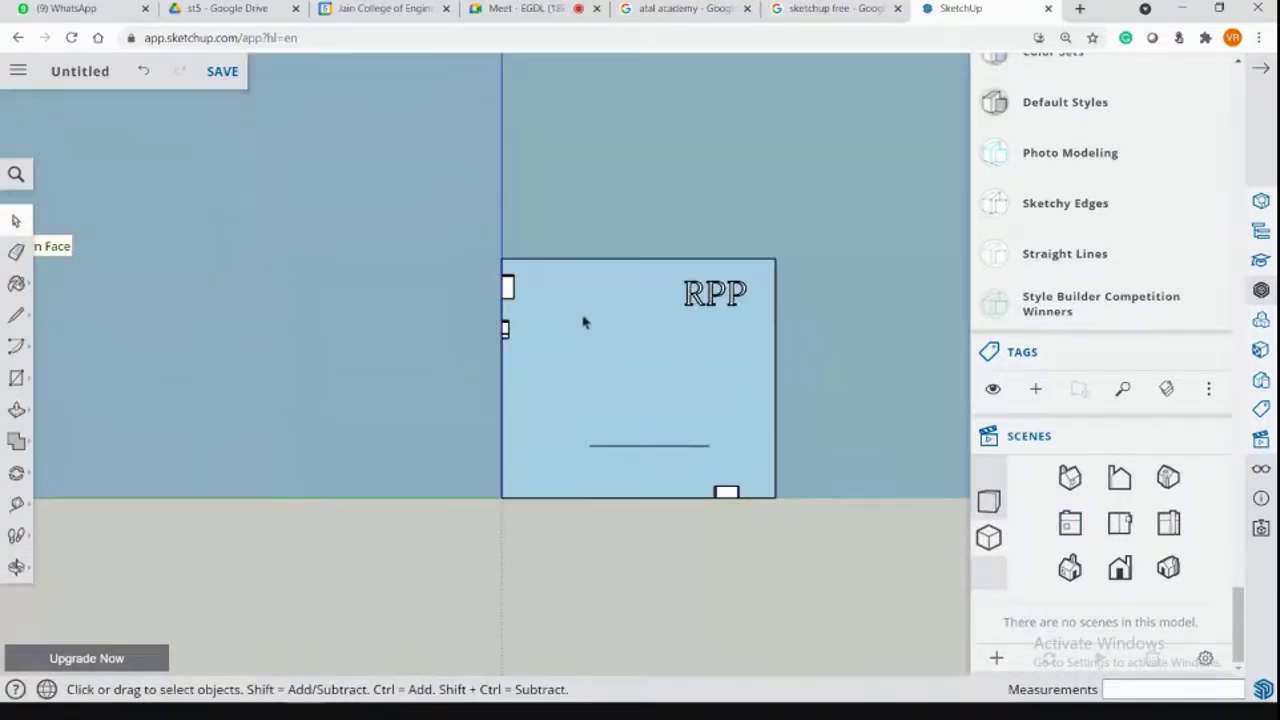
pyautogui.moveTo(910, 464); pyautogui.dragTo(678, 338, button='middle')
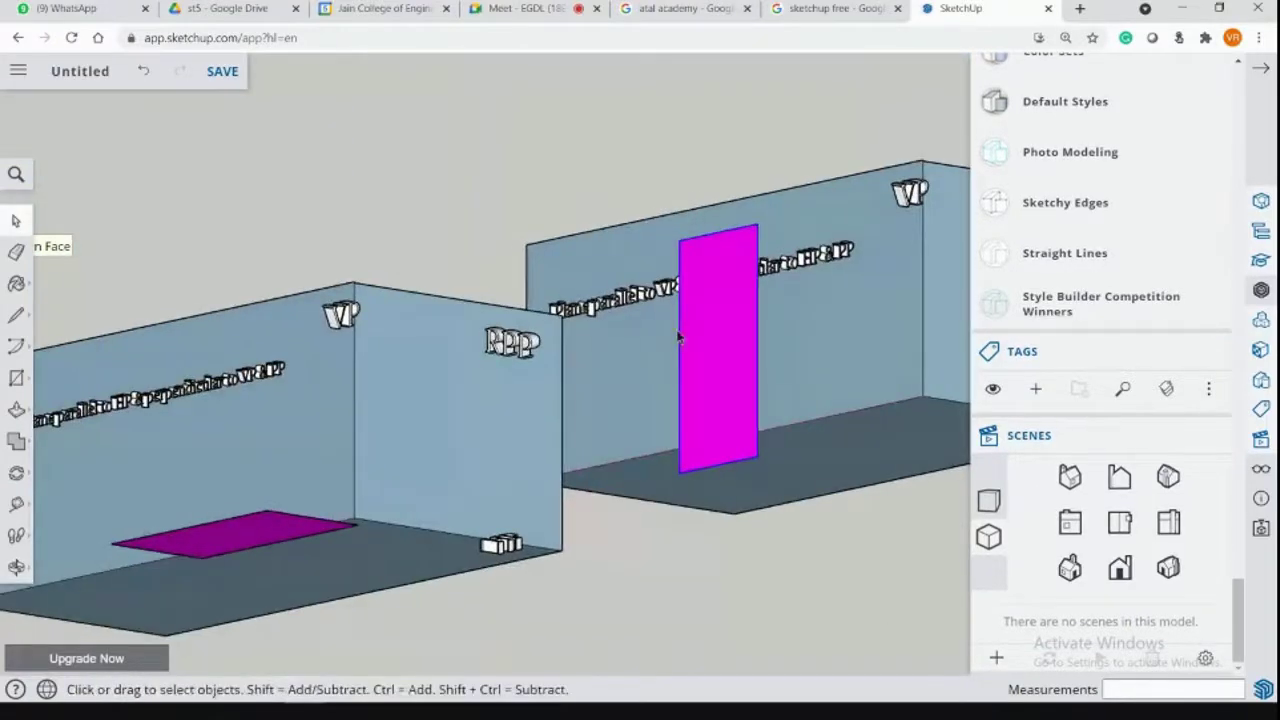
pyautogui.click(658, 415)
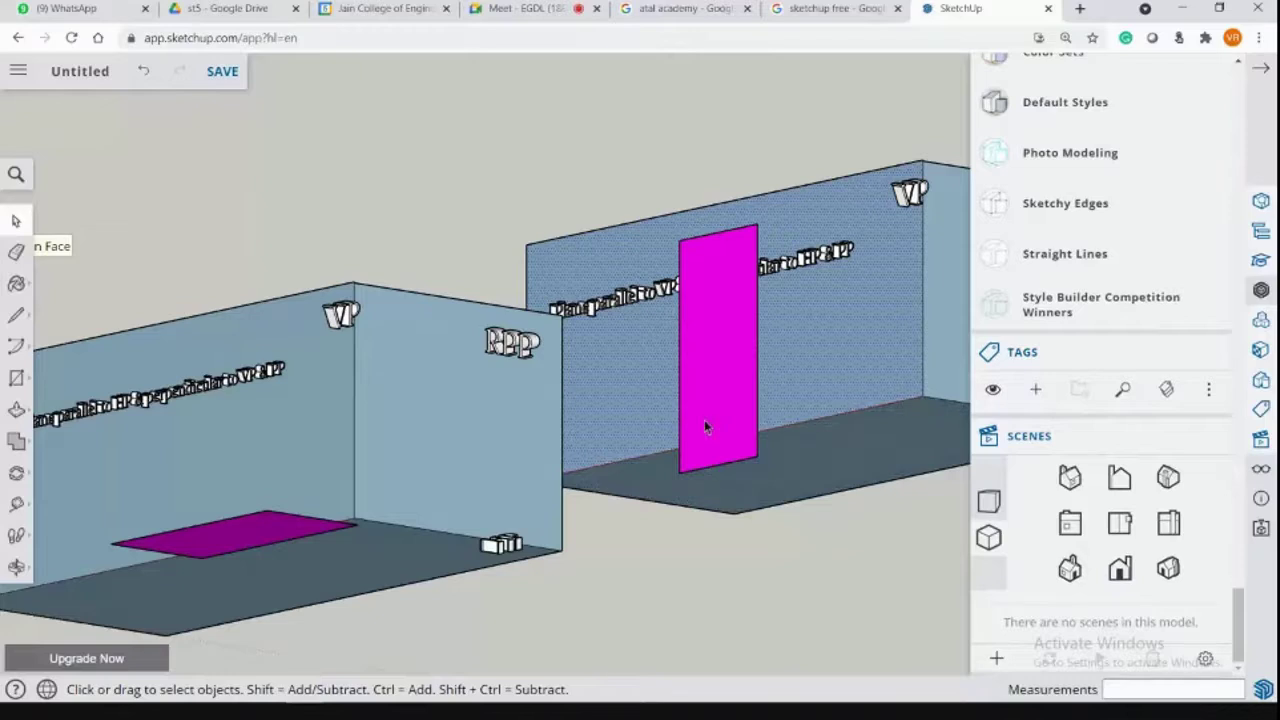
pyautogui.scroll(-3, 850, 365)
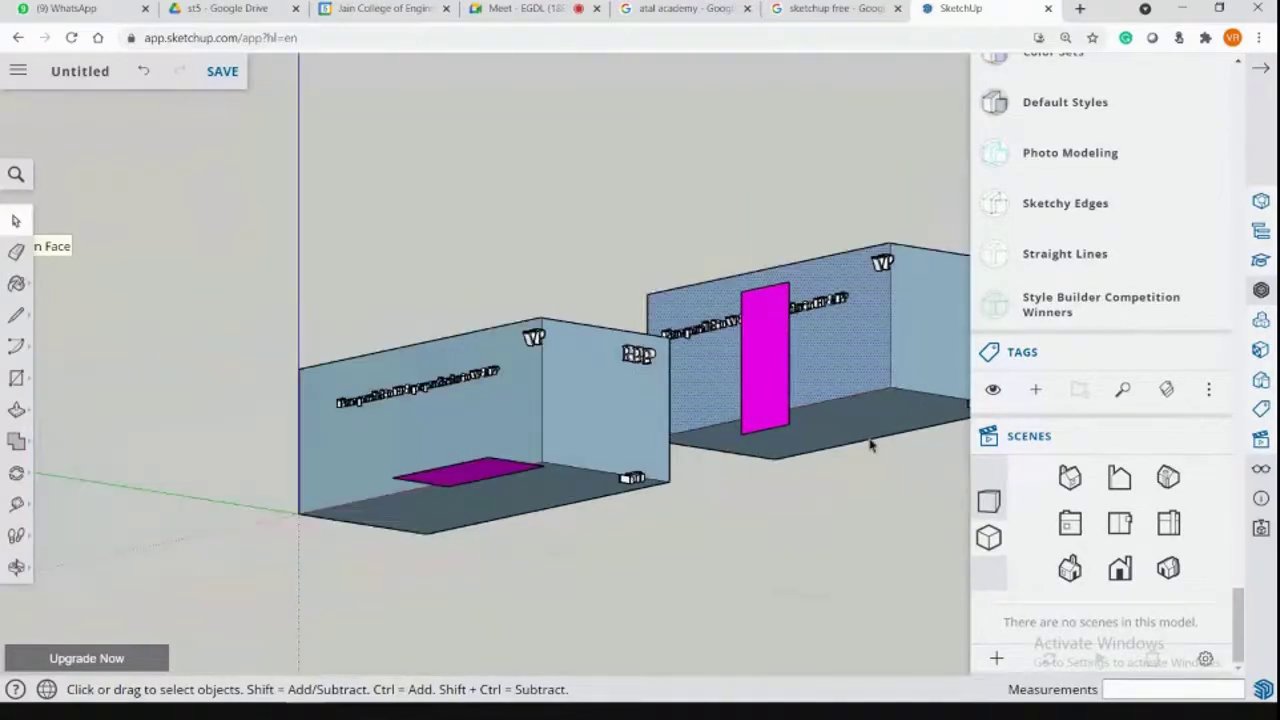
pyautogui.moveTo(876, 501)
pyautogui.mouseDown(button='middle')
pyautogui.moveTo(657, 494)
pyautogui.moveTo(811, 529)
pyautogui.moveTo(677, 523)
pyautogui.moveTo(780, 509)
pyautogui.moveTo(754, 550)
pyautogui.moveTo(774, 565)
pyautogui.mouseUp(button='middle')
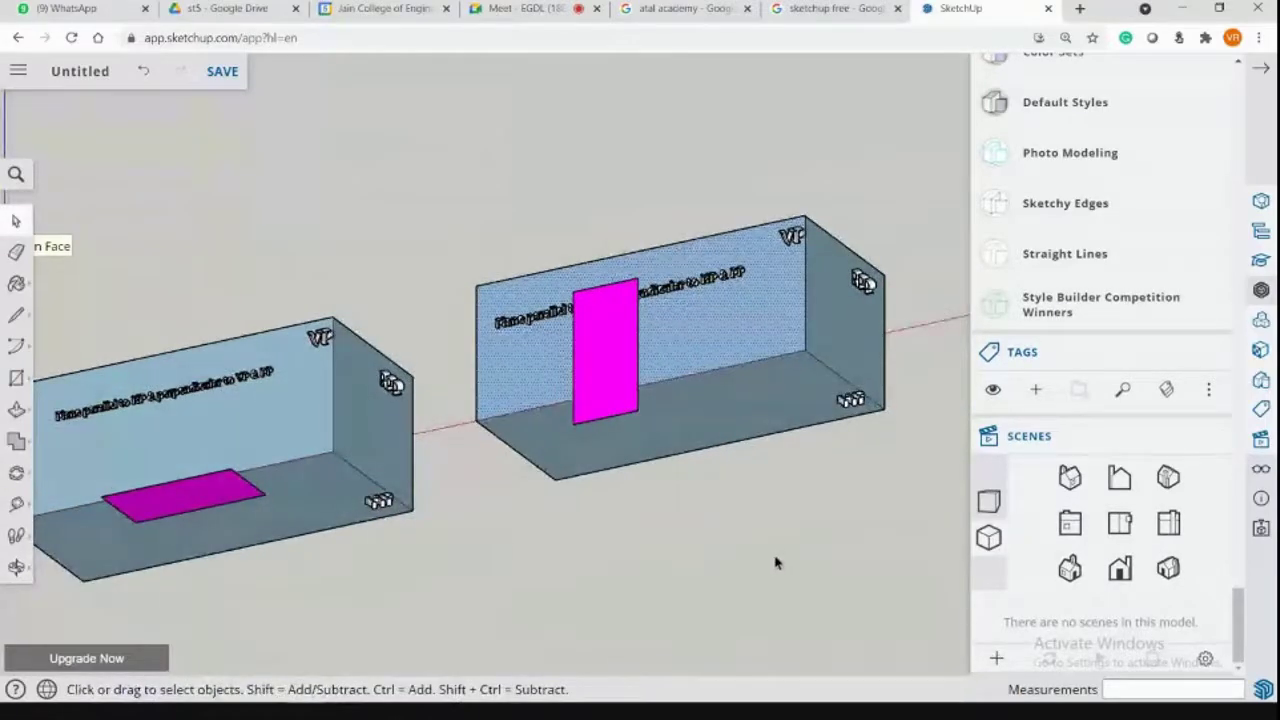
# Switch to PowerPoint to check the plane parallel to VP on the Position of Planes slide, and return to SketchUp.
pyautogui.hotkey('alt', 'Tab')
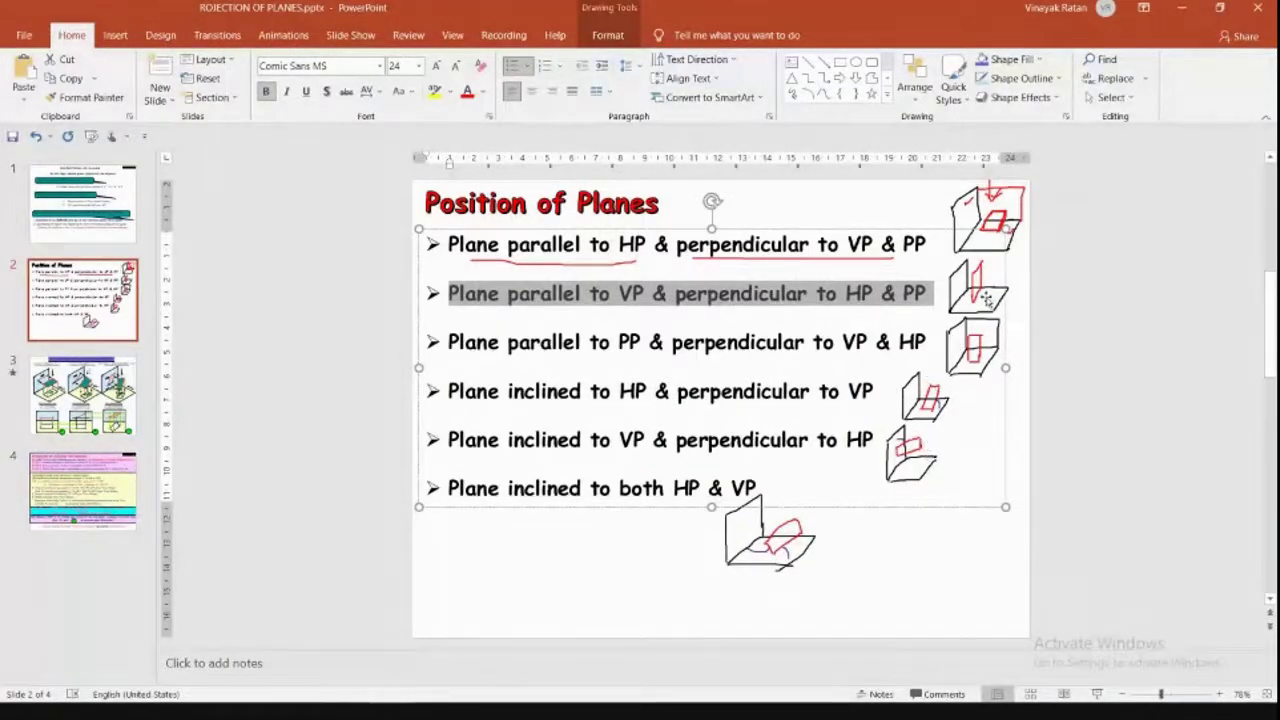
pyautogui.hotkey('alt', 'Tab')
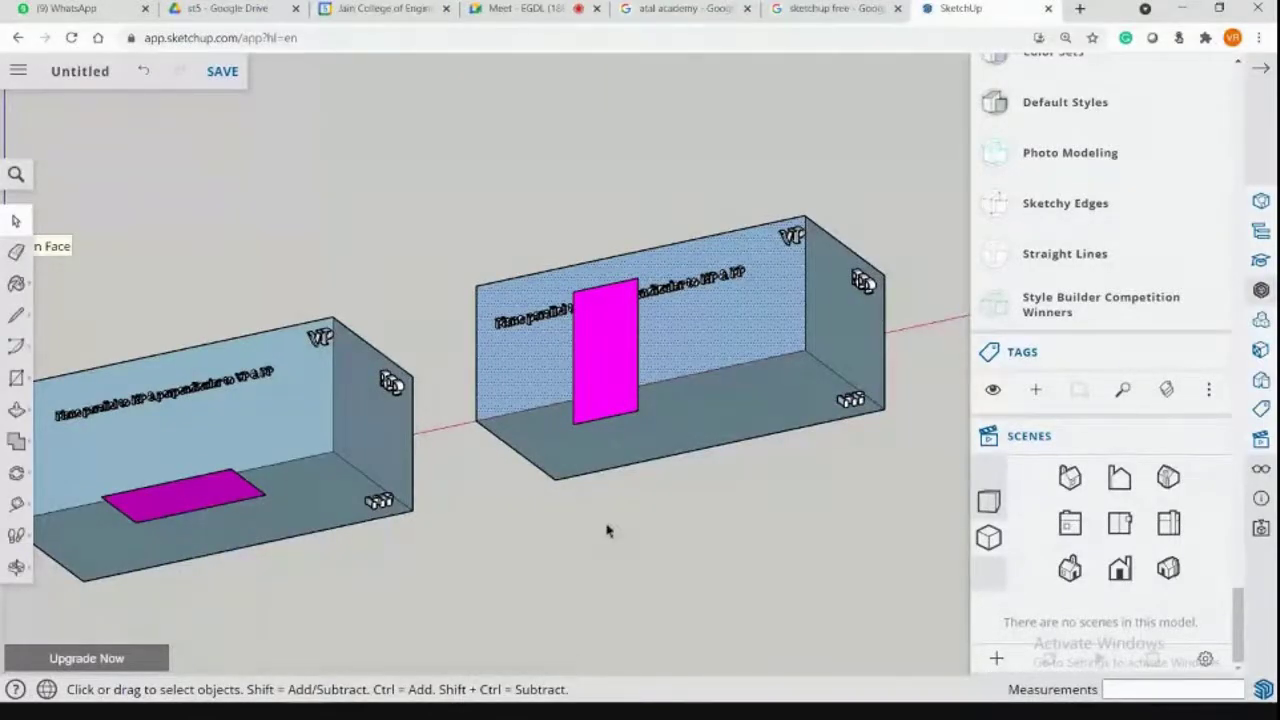
pyautogui.click(1263, 70)
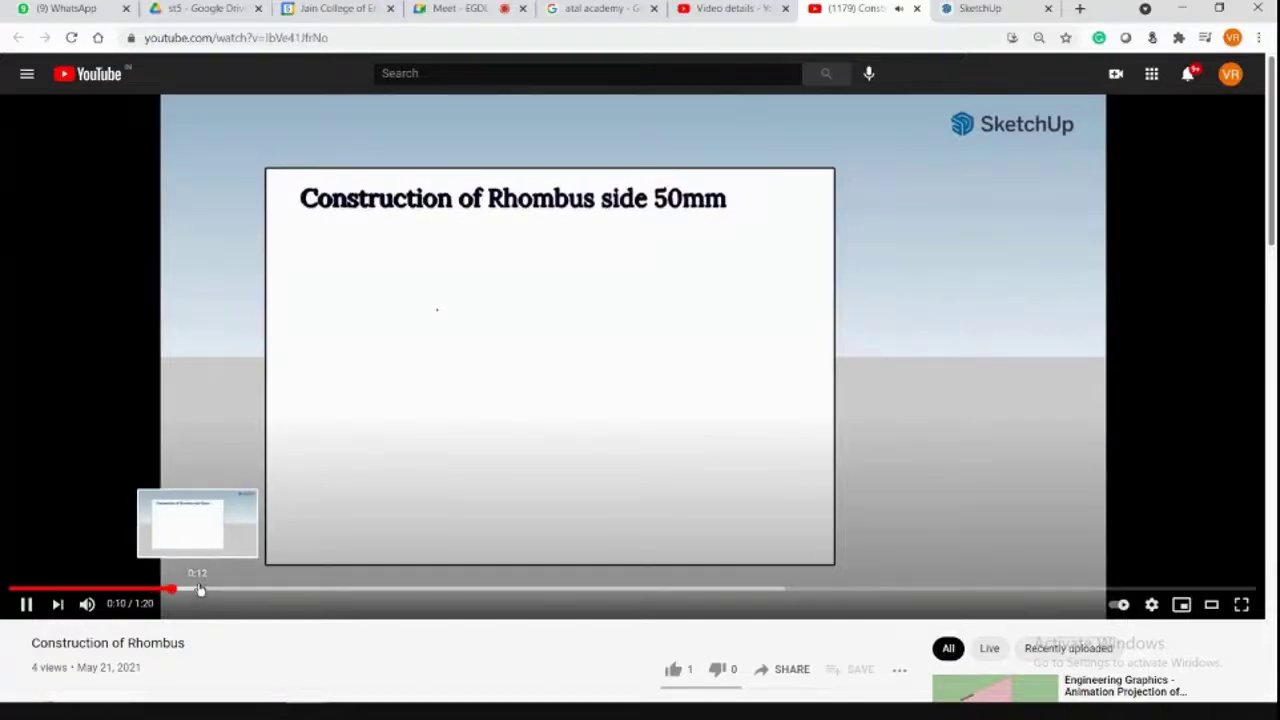
# Skip forward through the YouTube video Construction of Rhombus to review the successive stages of drawing the 50 mm rhombus.
pyautogui.click(247, 590)
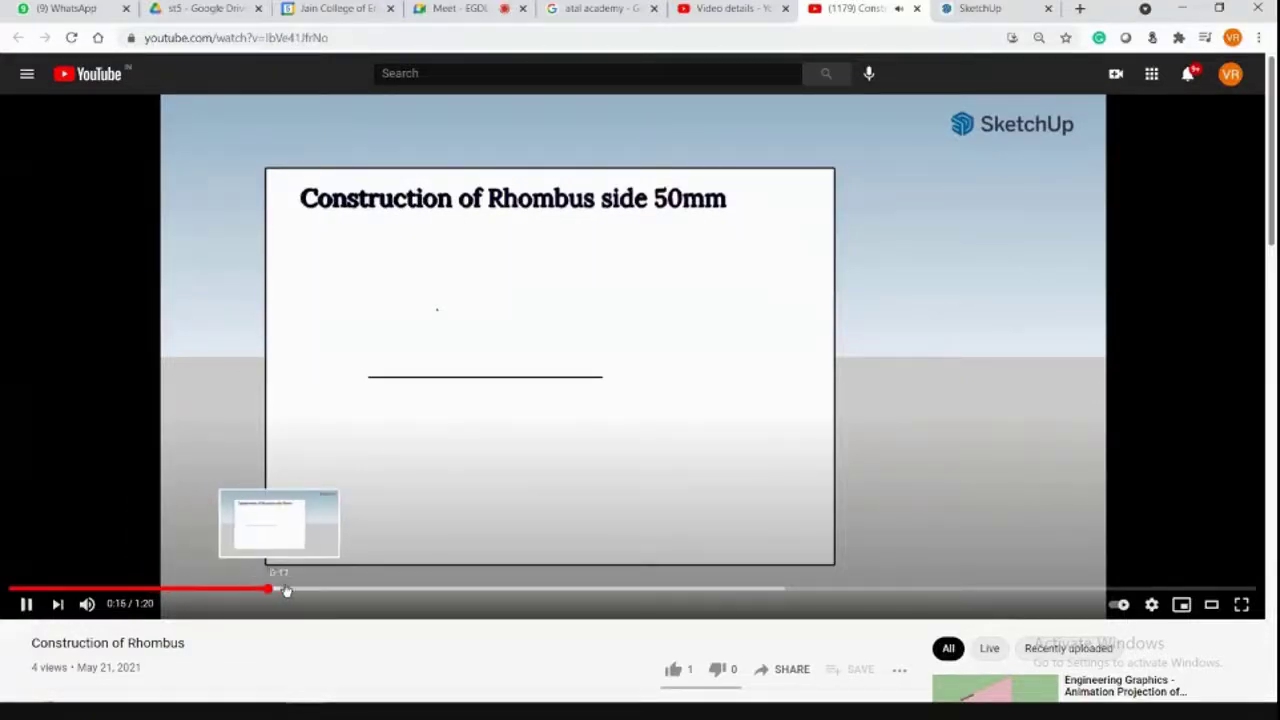
pyautogui.click(314, 590)
pyautogui.click(370, 590)
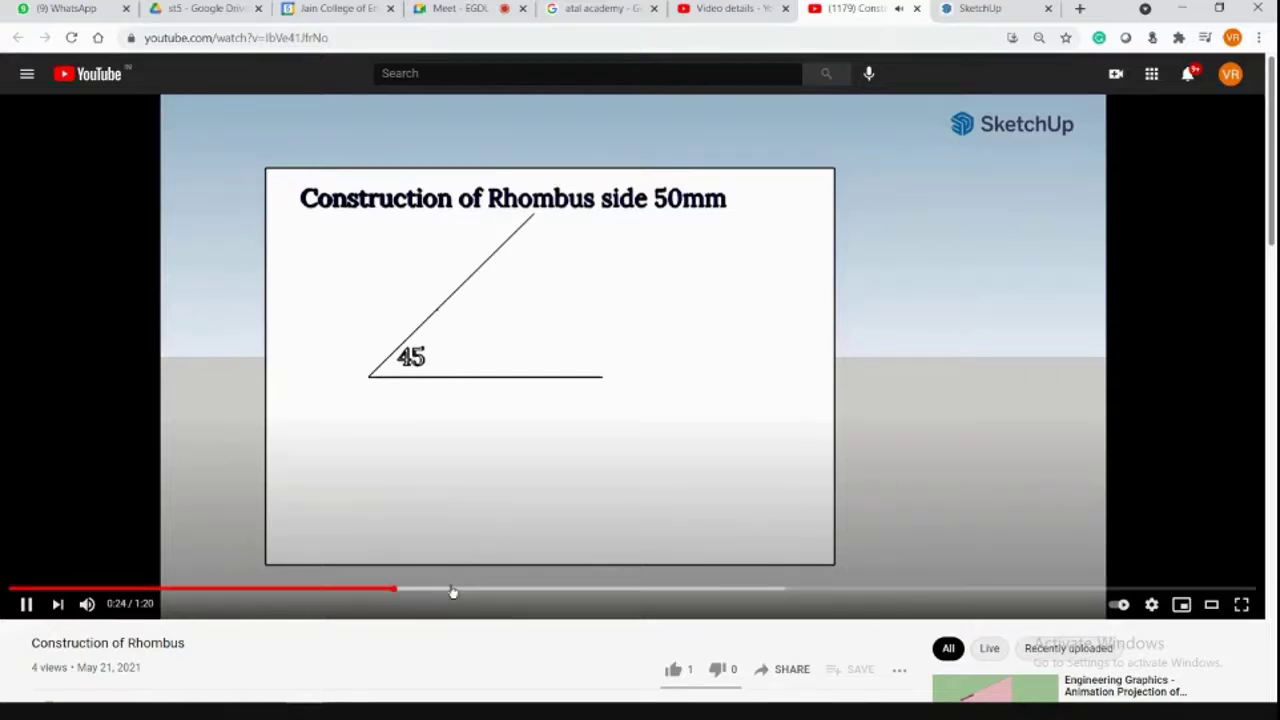
pyautogui.click(452, 590)
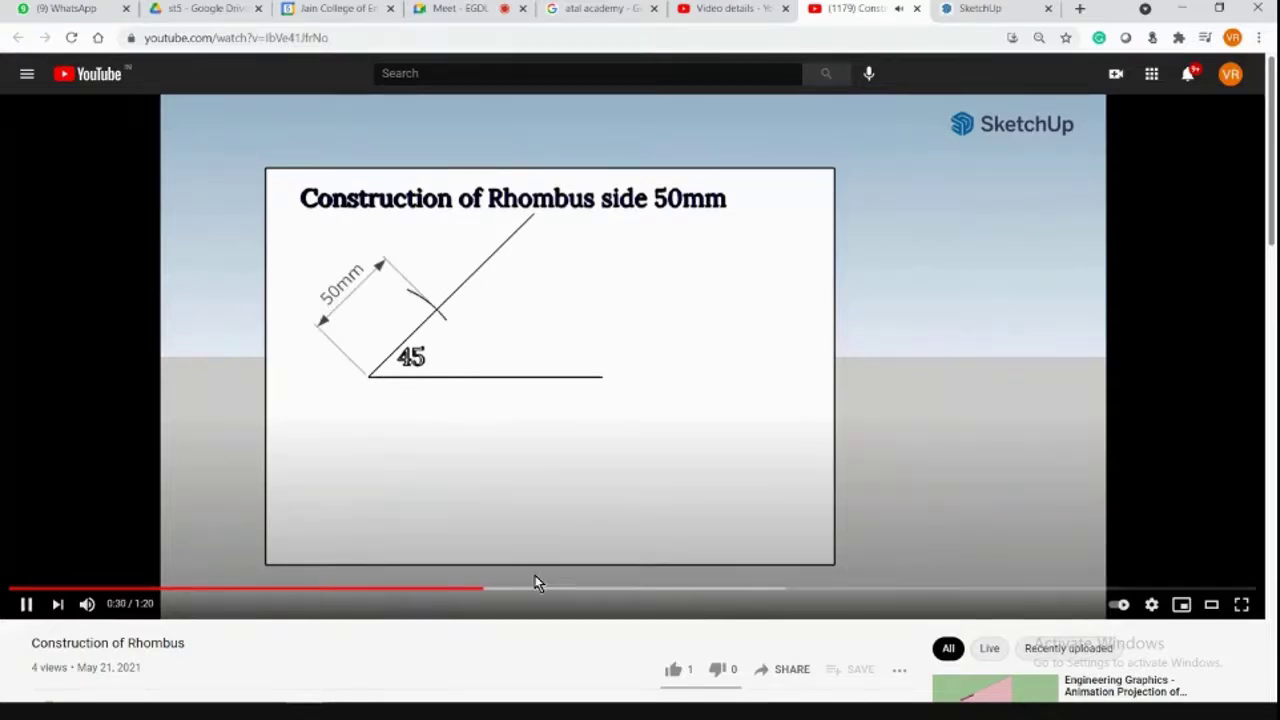
pyautogui.click(572, 591)
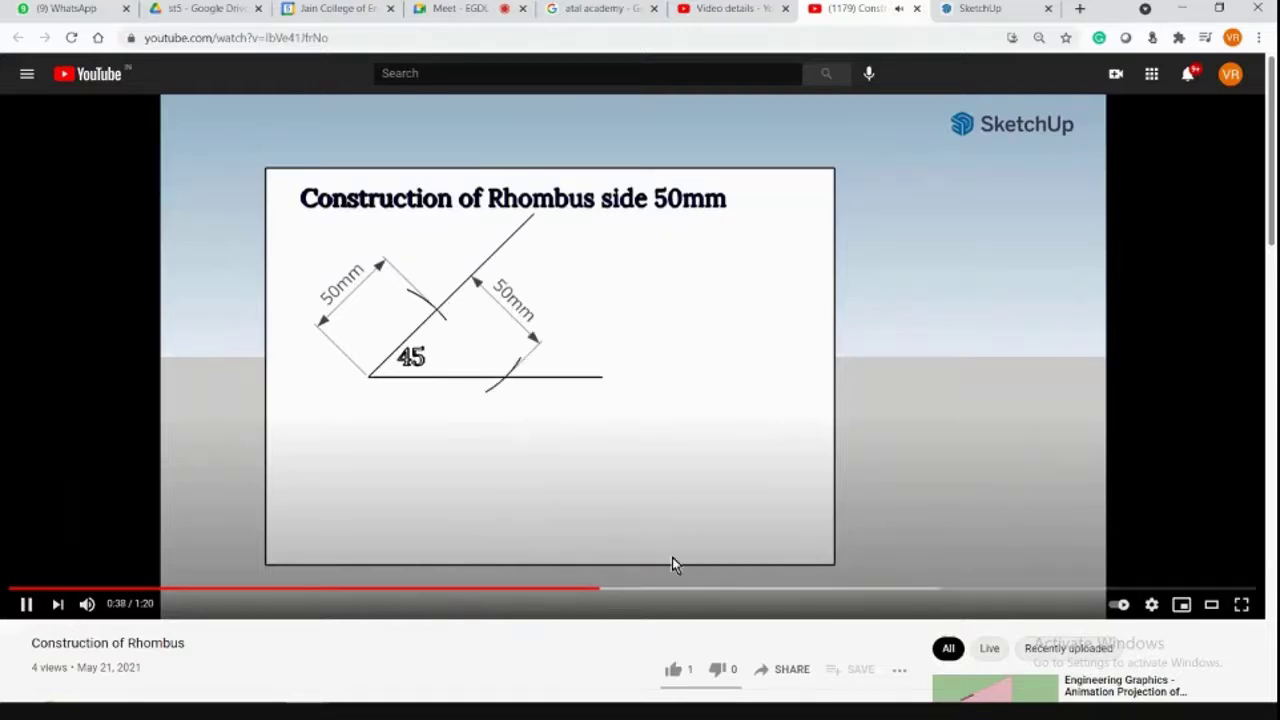
pyautogui.click(682, 591)
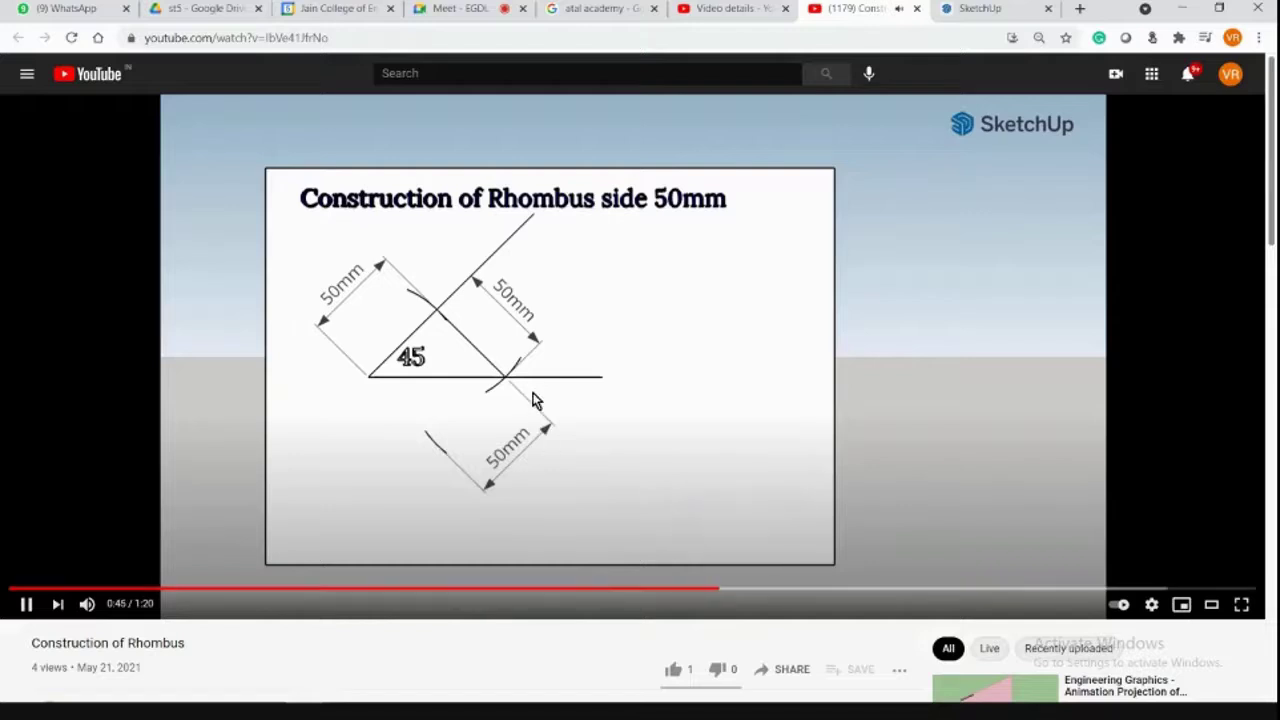
pyautogui.click(805, 591)
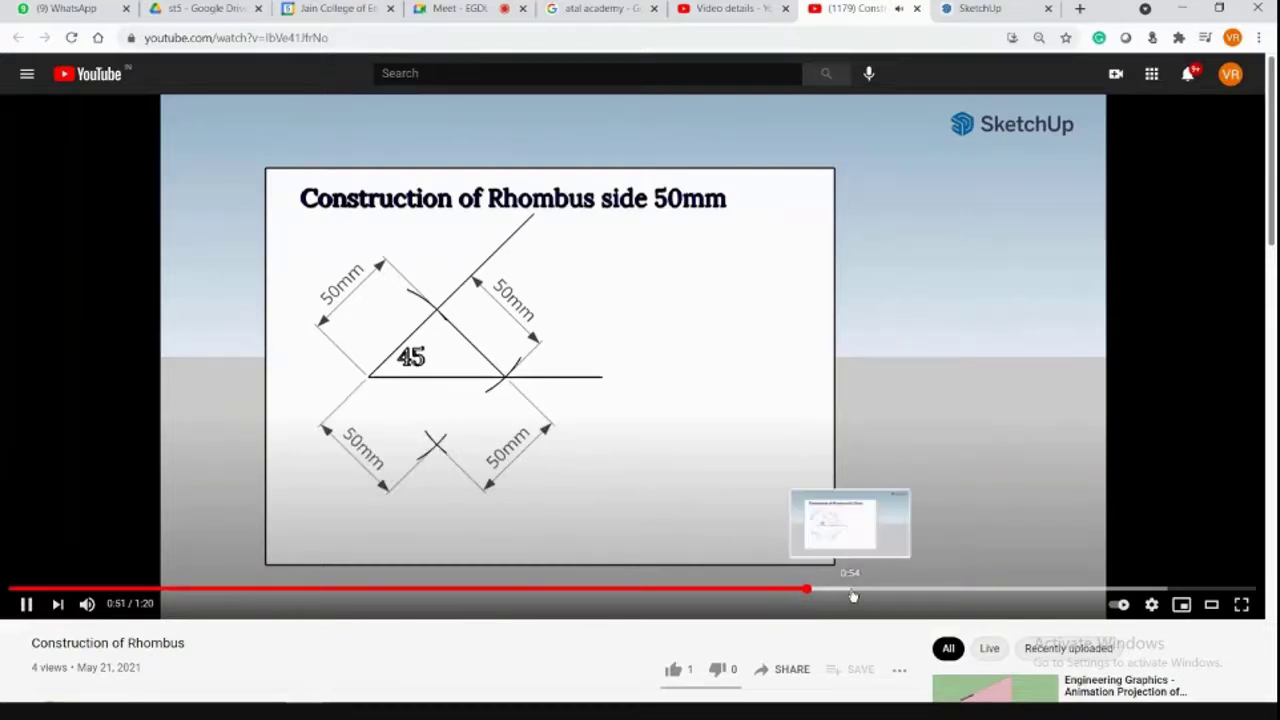